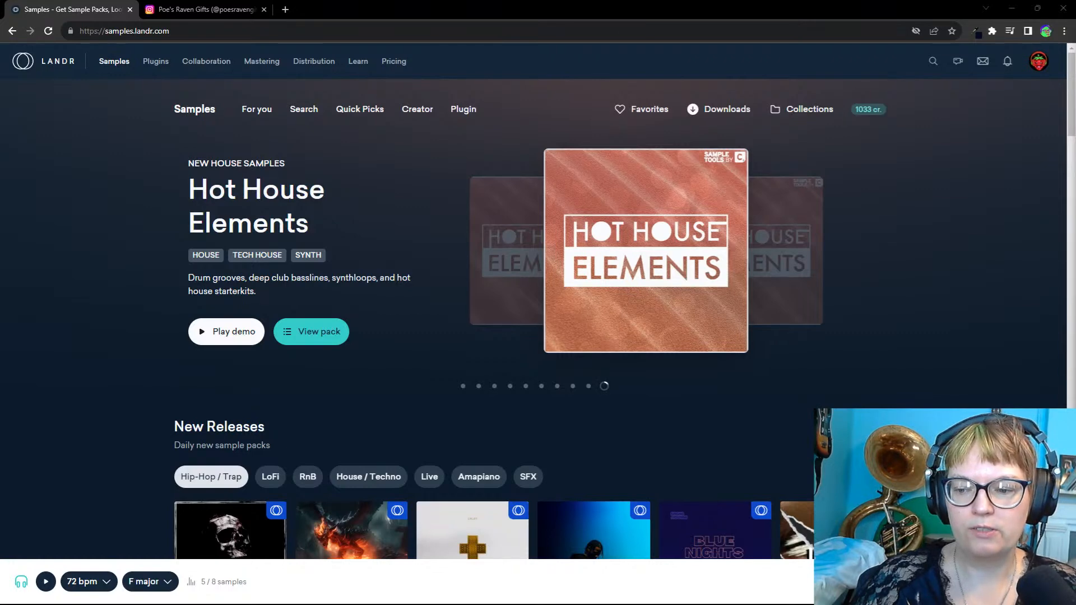
Step: Expand the Creator beat, play back its sample mix, and collapse it and stop playback
{"action": "left_click", "coordinate": [830, 583]}
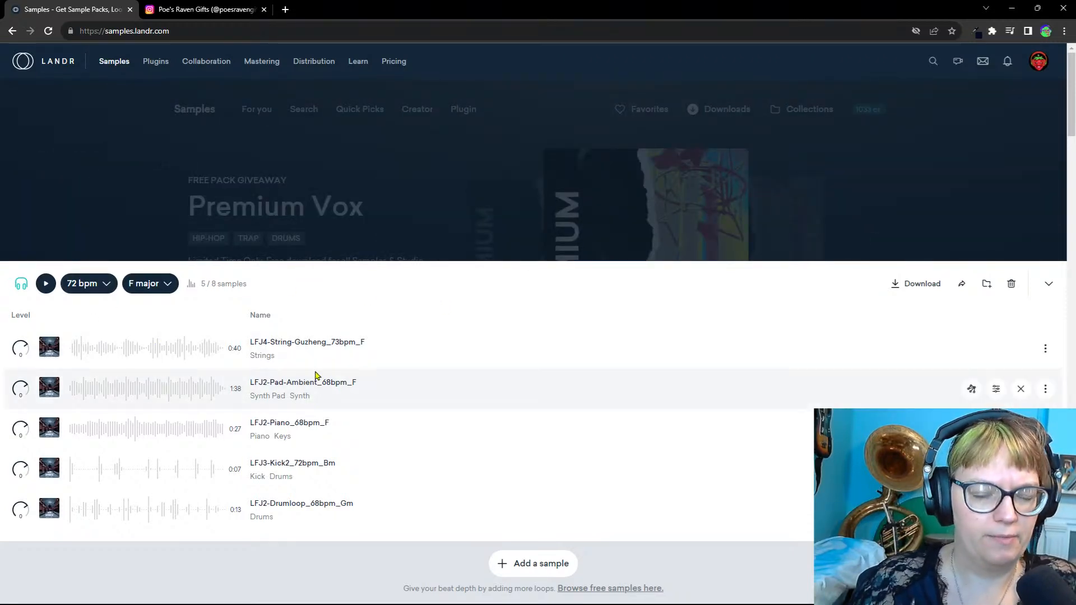
{"action": "left_click", "coordinate": [46, 284]}
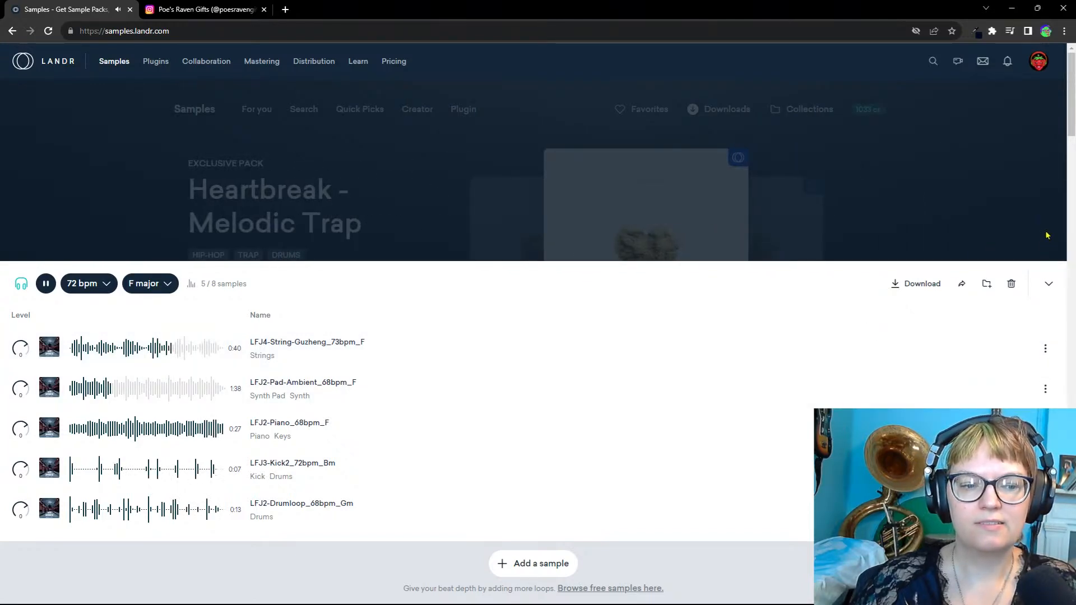
{"action": "left_click", "coordinate": [1047, 283]}
{"action": "left_click", "coordinate": [46, 564]}
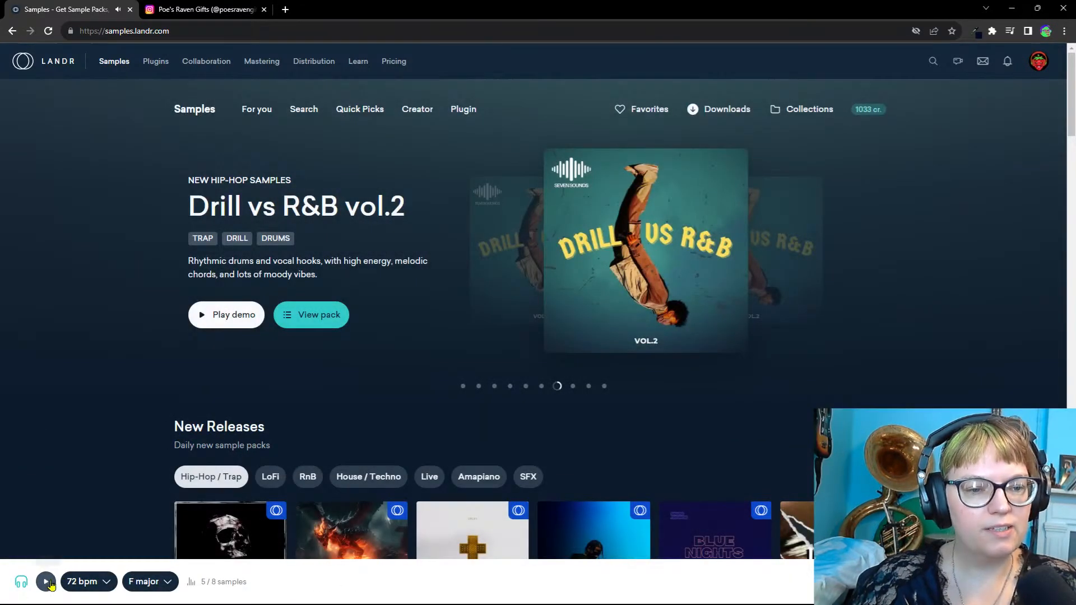
Step: Switch to the Poe's Raven Gifts Instagram profile and watch the Ohara Koson Collection reel with sound
{"action": "left_click", "coordinate": [208, 9]}
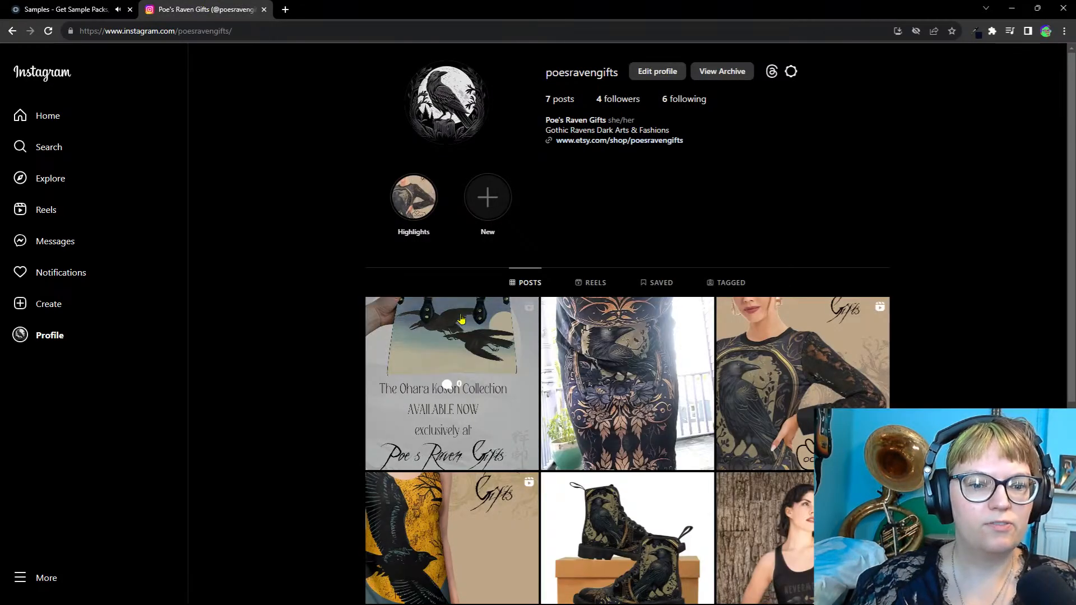
{"action": "left_click", "coordinate": [484, 354]}
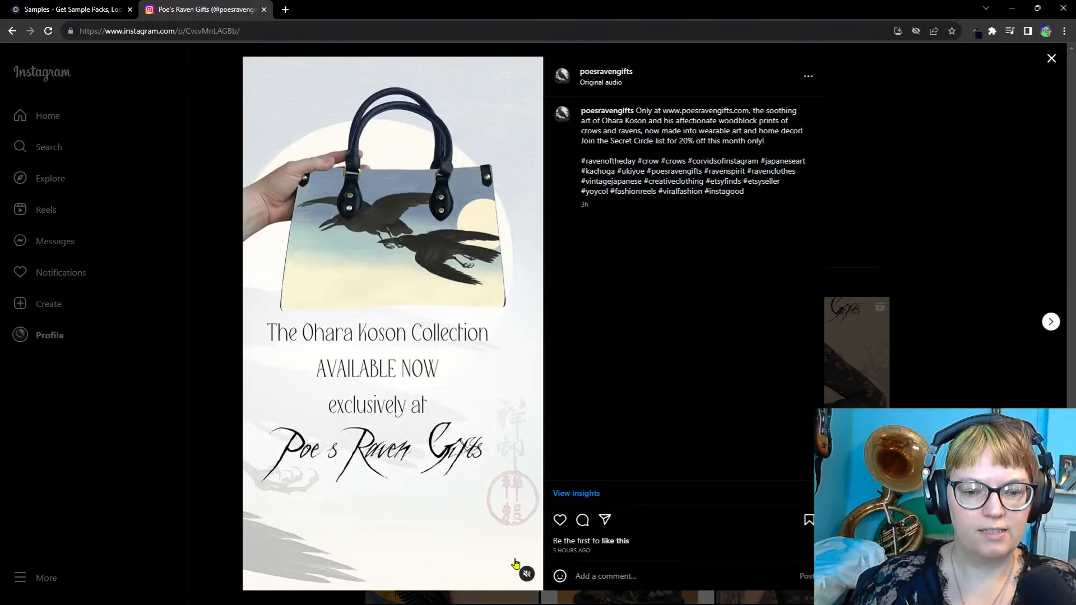
{"action": "left_click", "coordinate": [527, 574]}
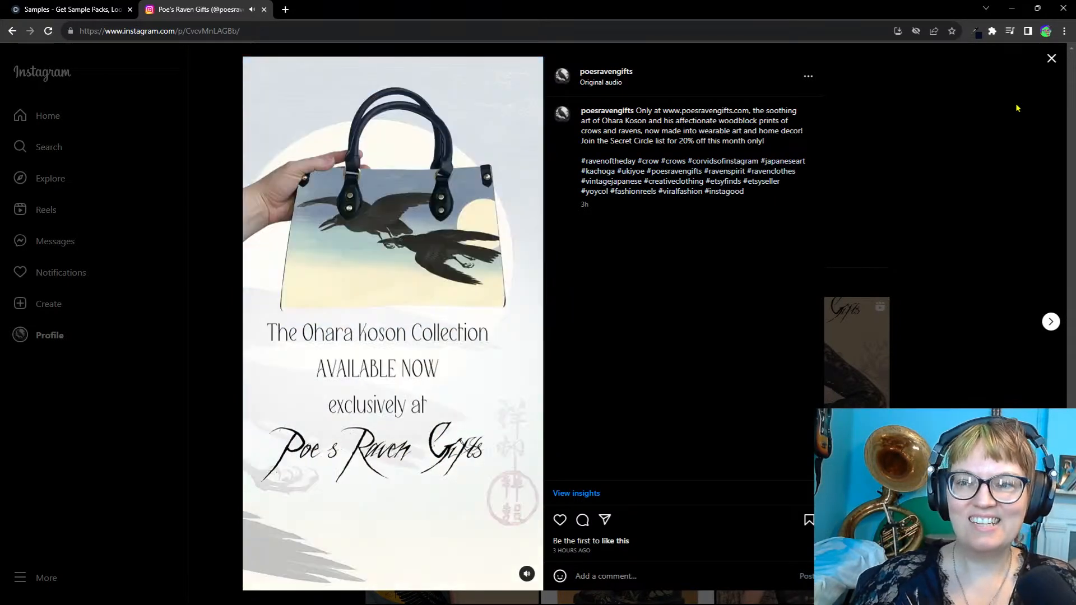
{"action": "left_click", "coordinate": [1052, 60]}
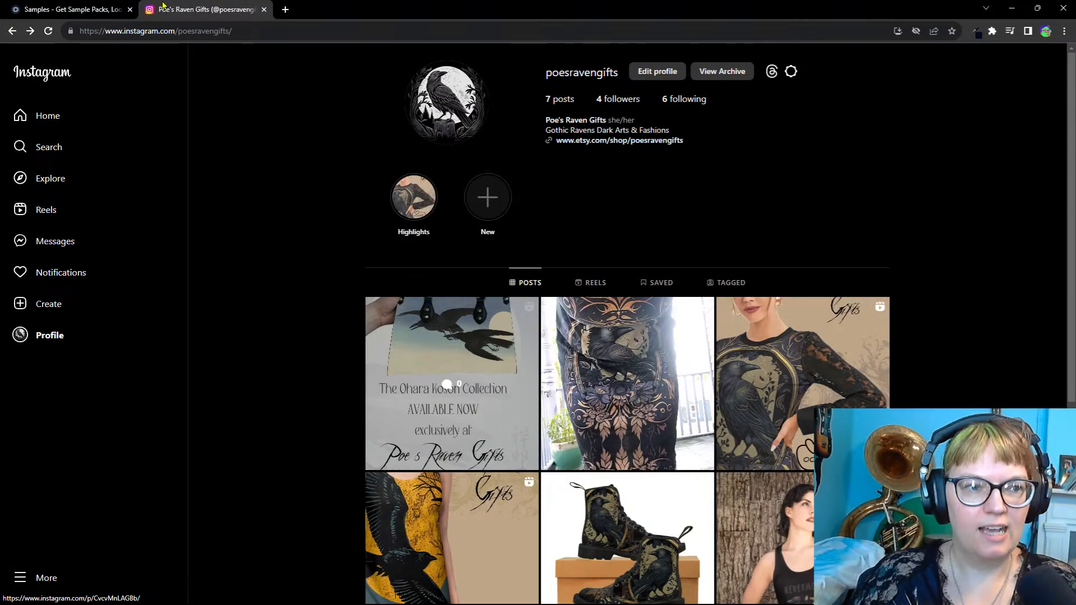
Step: Switch back to LANDR Samples and delete all samples from Creator
{"action": "left_click", "coordinate": [68, 8]}
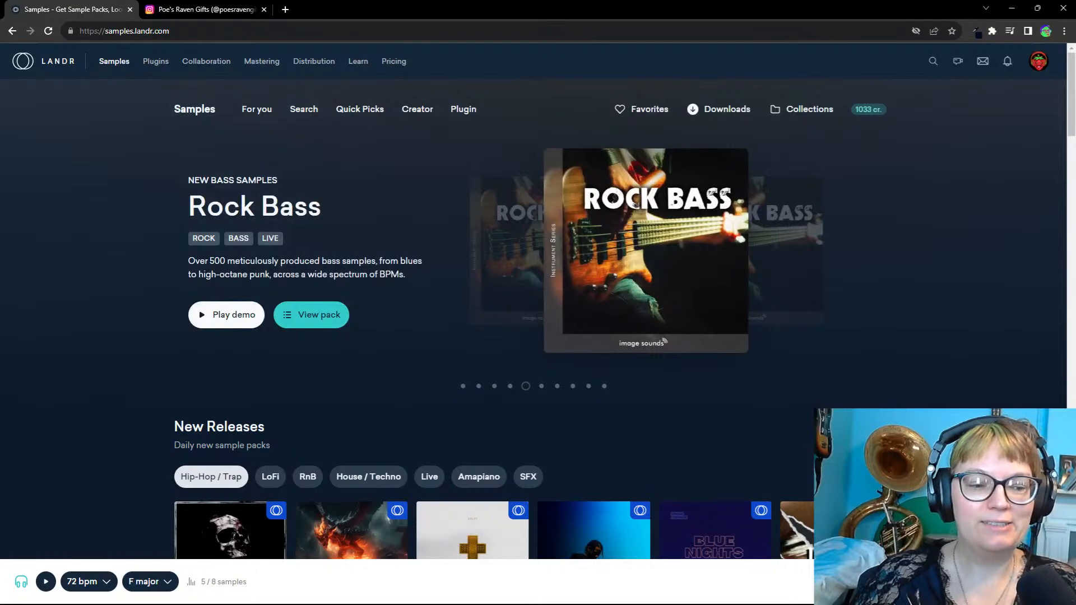
{"action": "left_click", "coordinate": [1048, 582]}
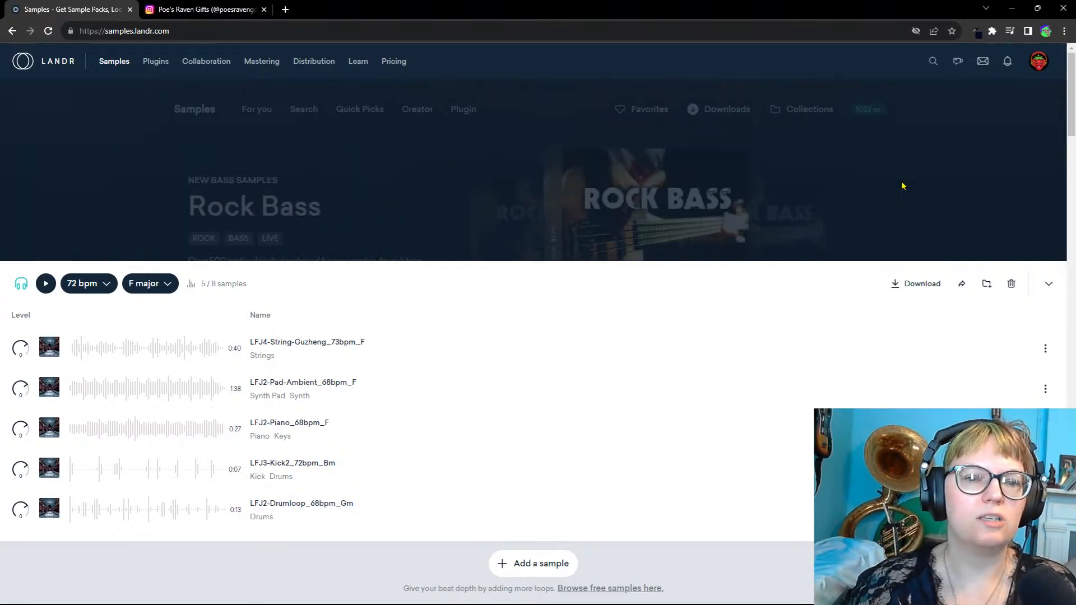
{"action": "left_click", "coordinate": [905, 195]}
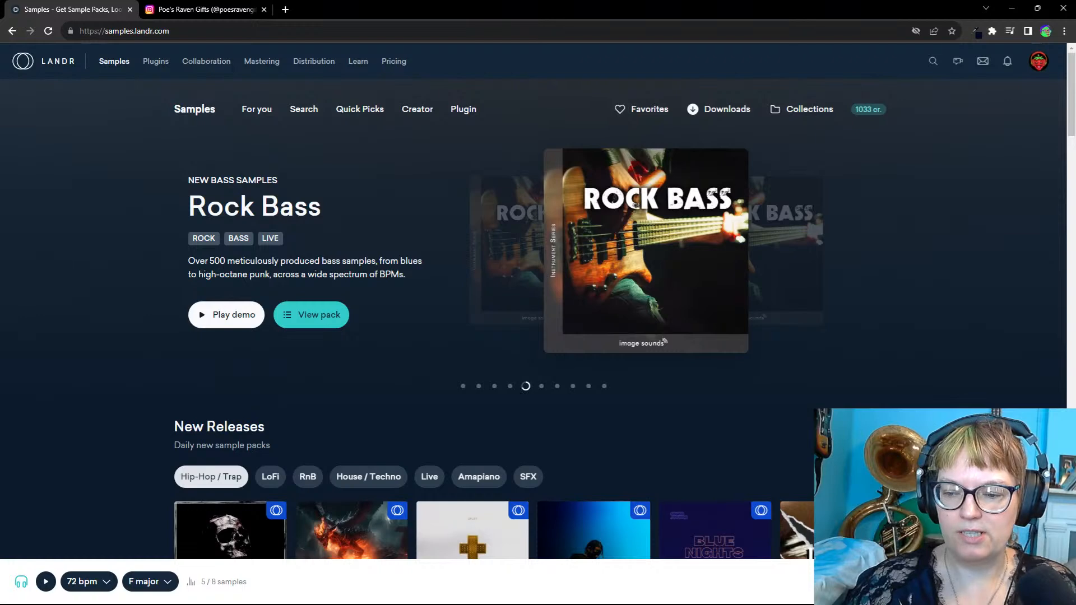
{"action": "left_click", "coordinate": [1009, 582]}
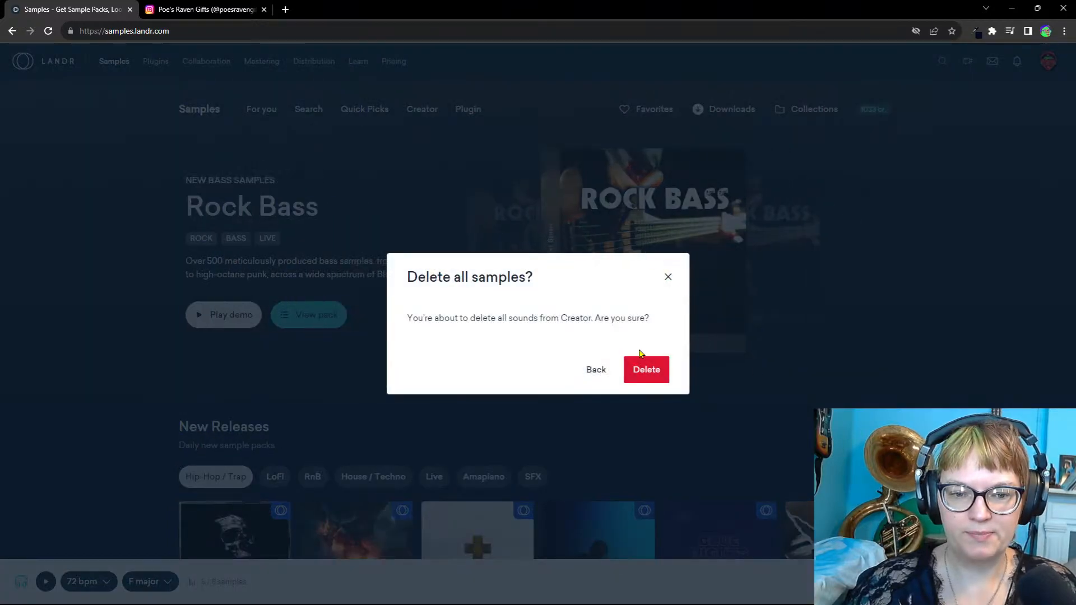
{"action": "left_click", "coordinate": [654, 372]}
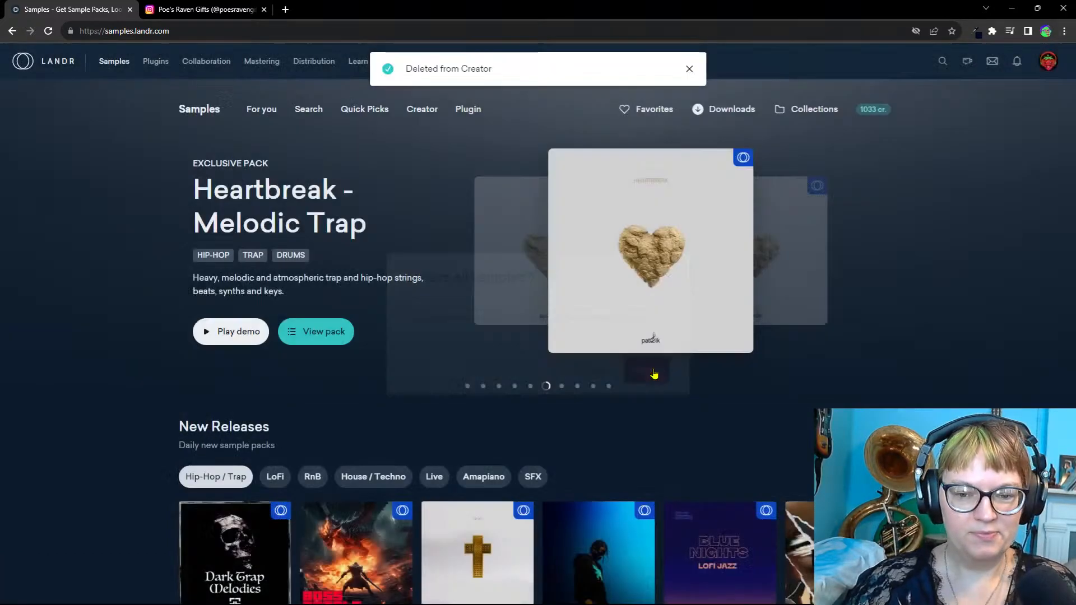
{"action": "left_click", "coordinate": [689, 68]}
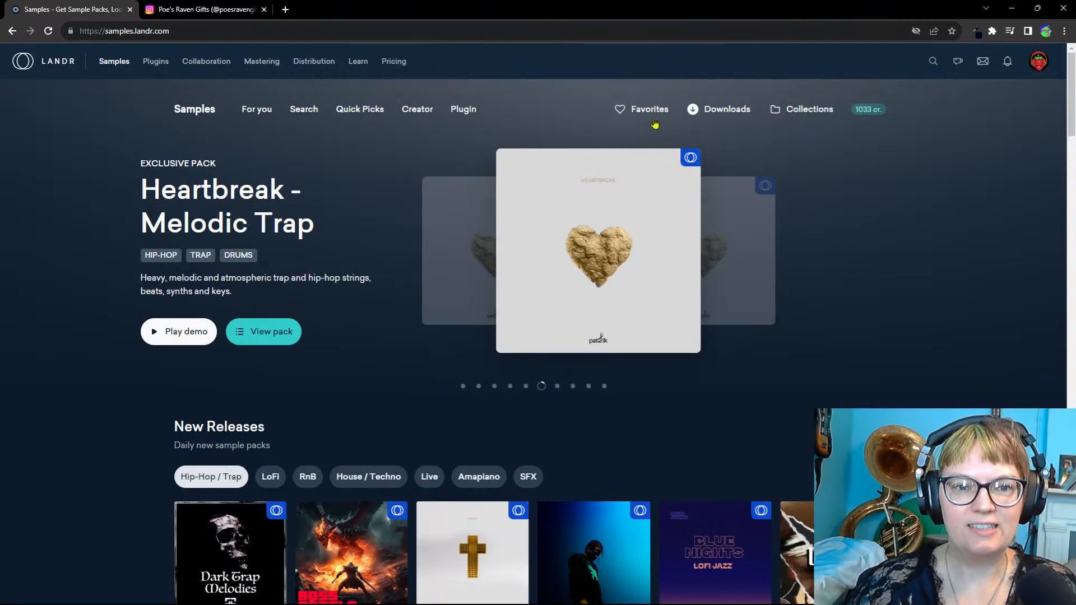
Step: Check the favorite samples and search the sample library for Japanese
{"action": "left_click", "coordinate": [659, 108]}
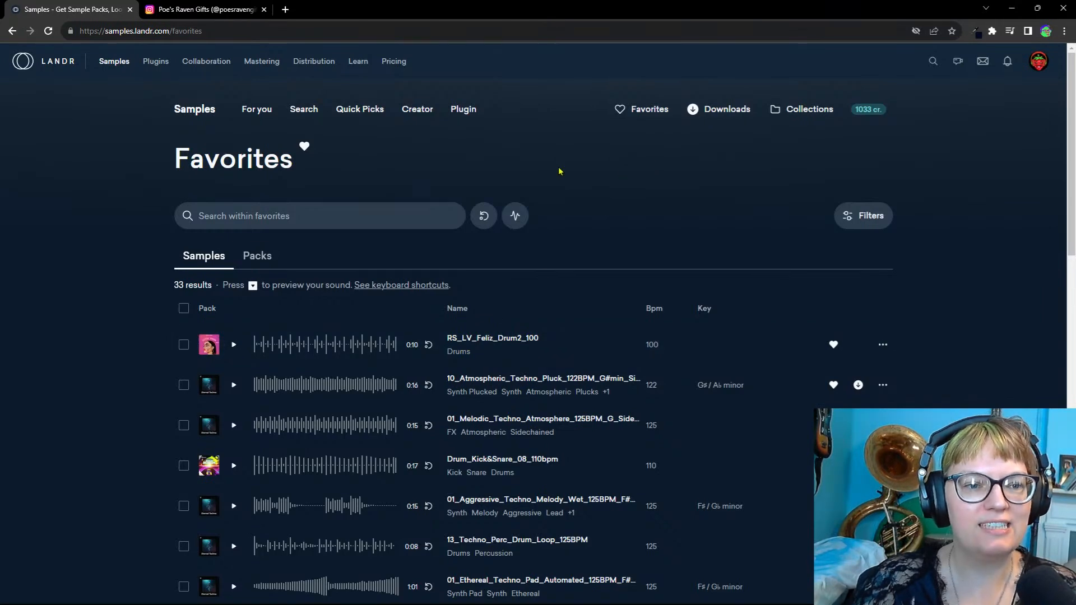
{"action": "left_click", "coordinate": [309, 116]}
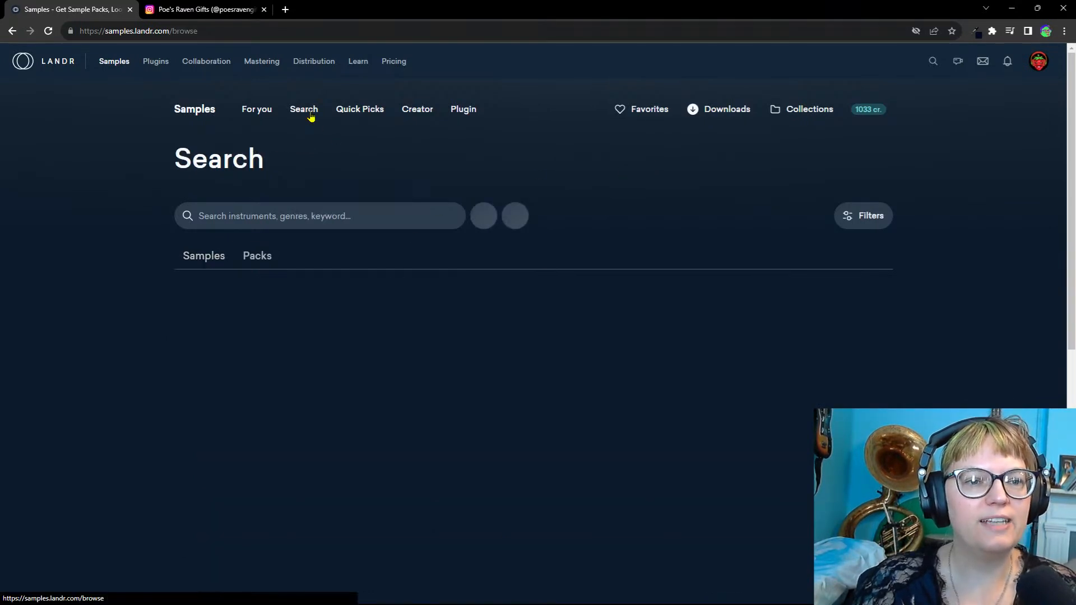
{"action": "left_click", "coordinate": [340, 214]}
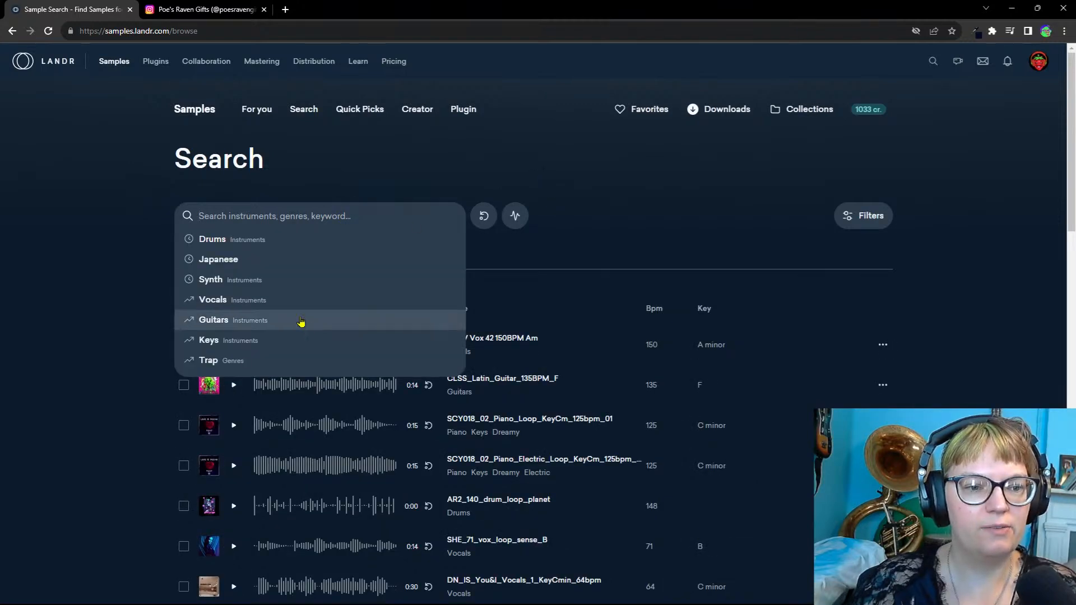
{"action": "left_click", "coordinate": [216, 259]}
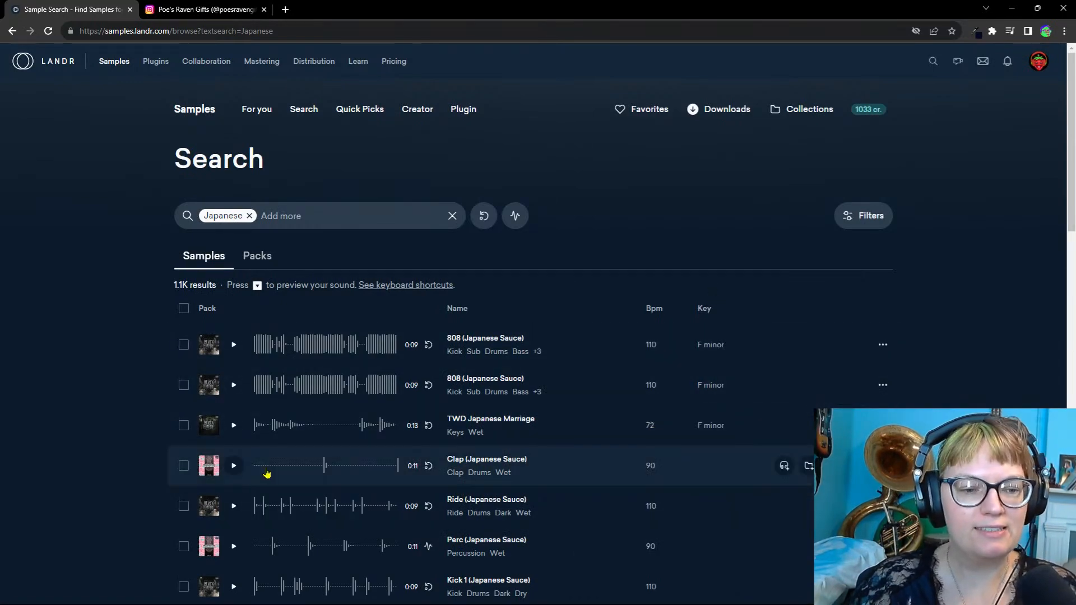
Step: Open the Lo Fi Japanese 2 pack from the top packs and add it to favorites
{"action": "scroll", "coordinate": [241, 443], "scroll_direction": "down", "scroll_amount": 5}
{"action": "scroll", "coordinate": [241, 443], "scroll_direction": "down", "scroll_amount": 15}
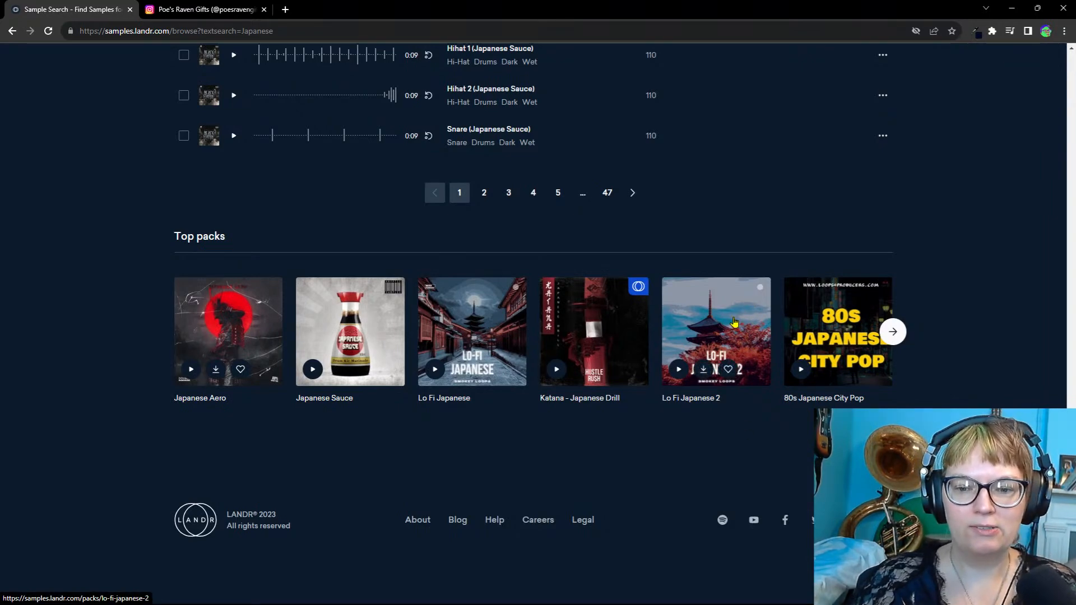
{"action": "left_click", "coordinate": [729, 324]}
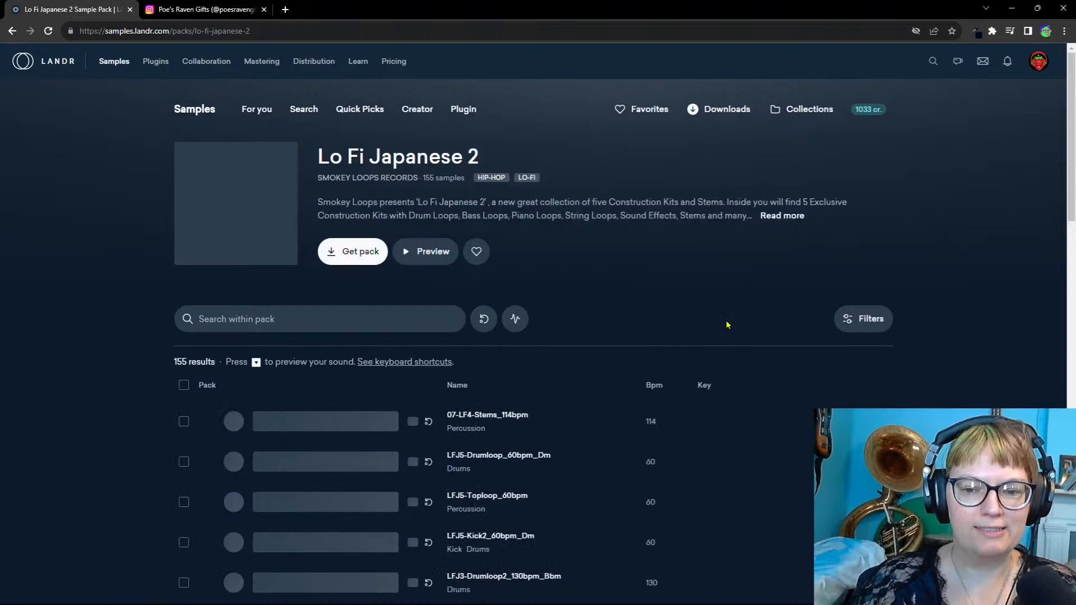
{"action": "left_click", "coordinate": [476, 252]}
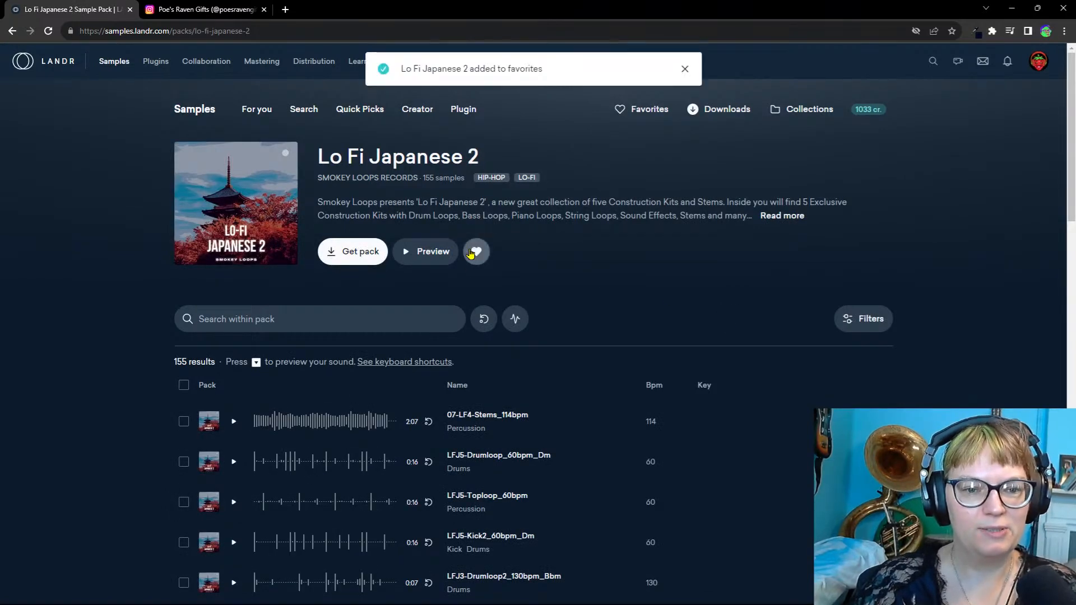
Step: Preview the 07-LF4-Stems_114bpm percussion sample and stop its playback
{"action": "left_click", "coordinate": [234, 422]}
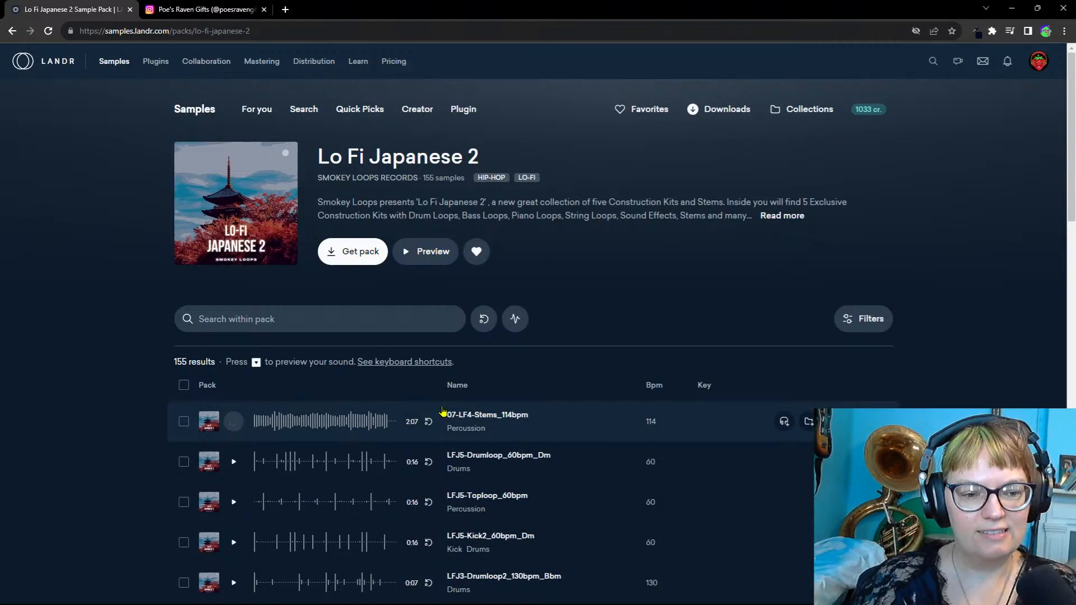
{"action": "scroll", "coordinate": [726, 294], "scroll_direction": "down", "scroll_amount": 4}
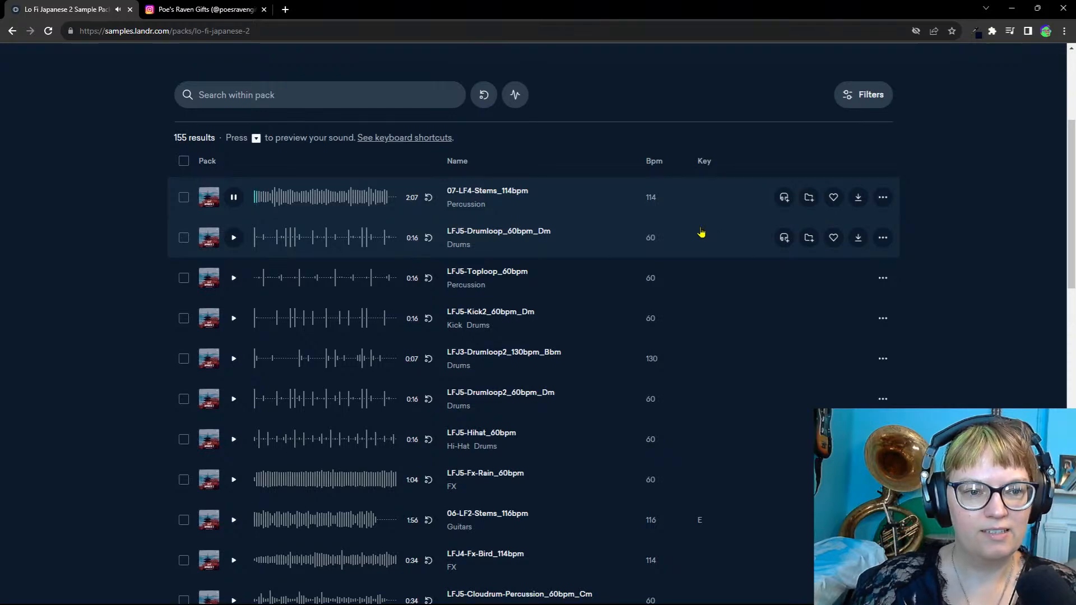
{"action": "left_click", "coordinate": [234, 198]}
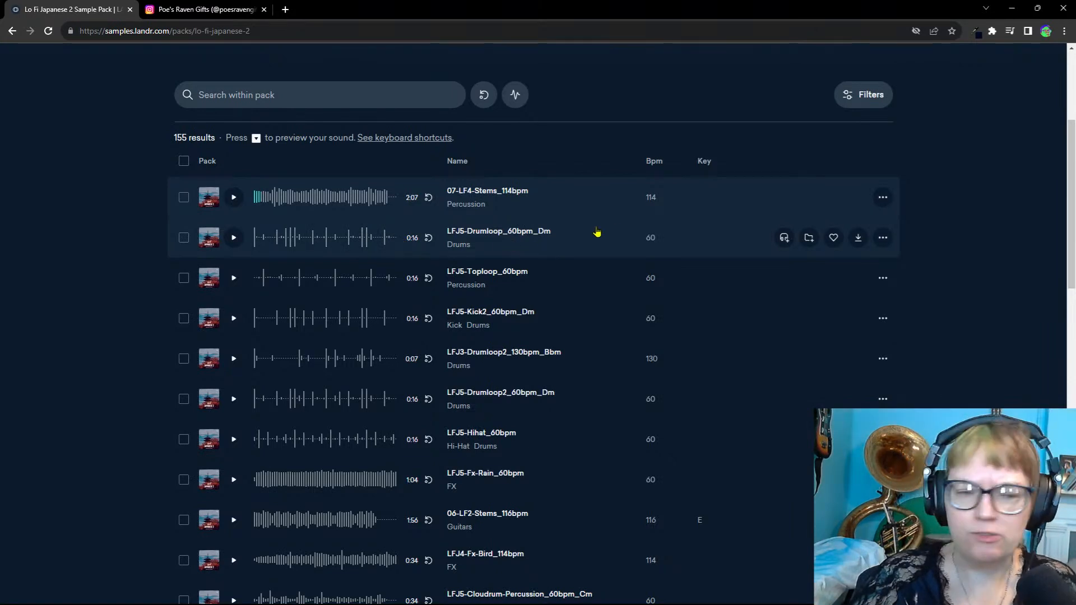
Step: Preview the LFJ5-Drumloop_60bpm_Dm sample, add it to Creator and return to the pack's sample list
{"action": "left_click", "coordinate": [234, 238]}
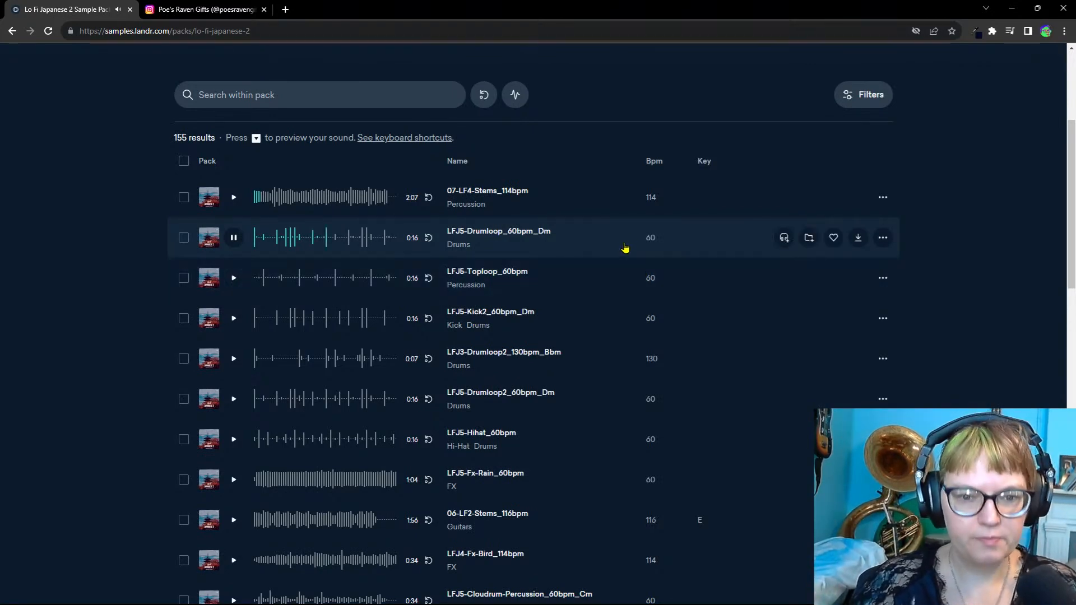
{"action": "left_click", "coordinate": [785, 238]}
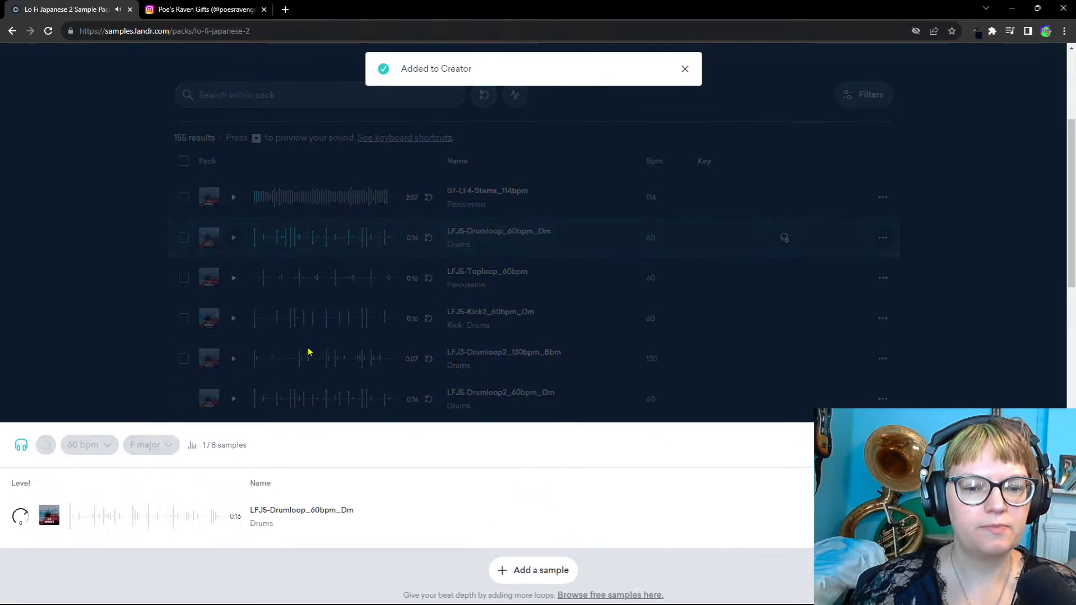
{"action": "left_click", "coordinate": [146, 331]}
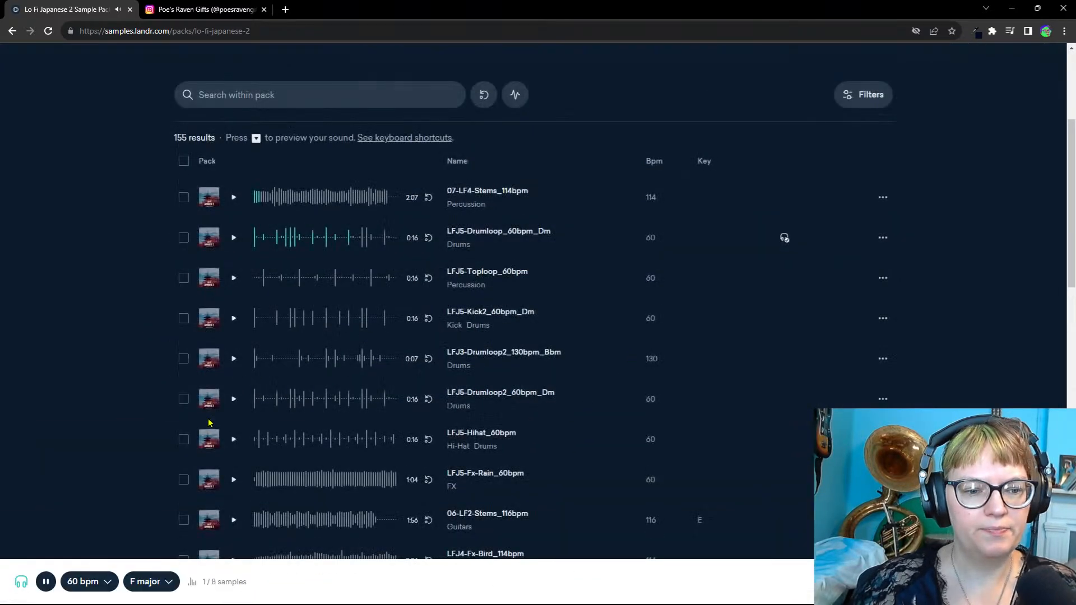
Step: Preview the LFJ5-Fx-Rain_60bpm, 06-LF2-Stems_116bpm and LFJ1-Guzheng-Chord_64bpm_Bbm samples
{"action": "left_click", "coordinate": [234, 480]}
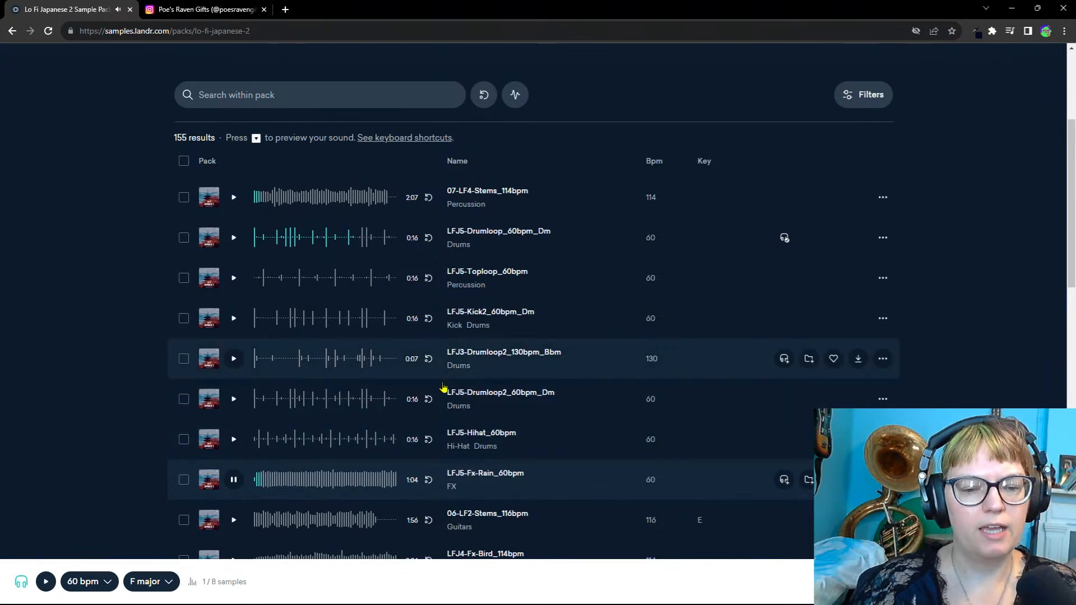
{"action": "scroll", "coordinate": [443, 379], "scroll_direction": "down", "scroll_amount": 3}
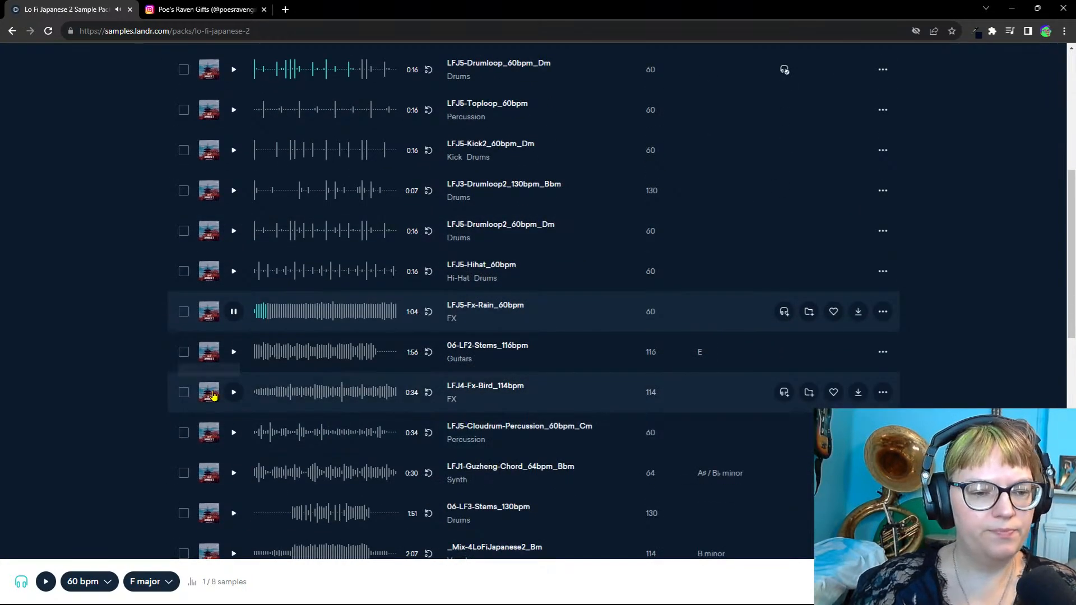
{"action": "left_click", "coordinate": [235, 353]}
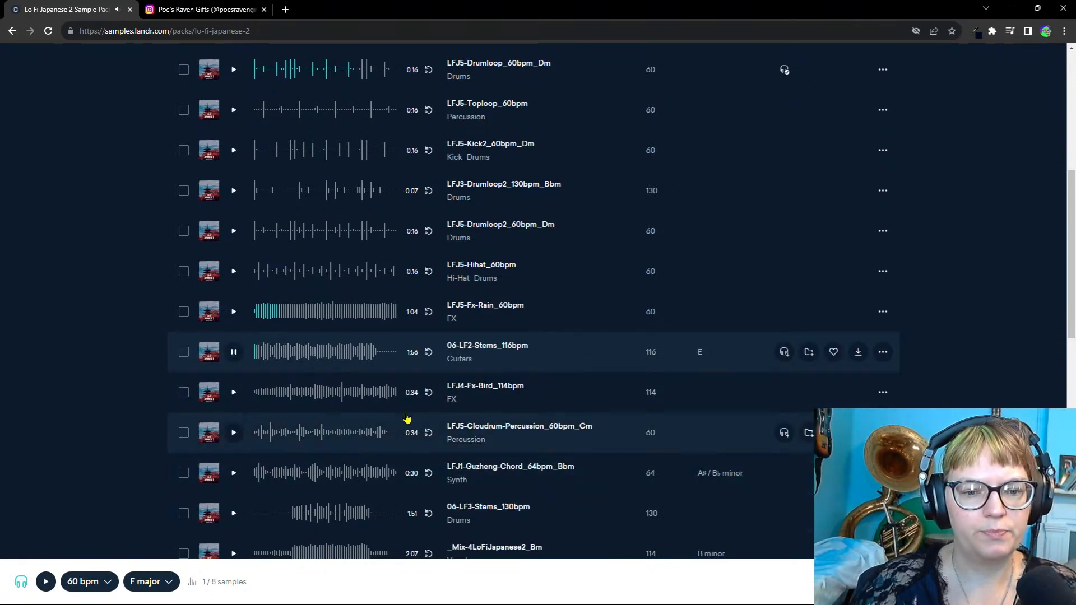
{"action": "left_click", "coordinate": [234, 473]}
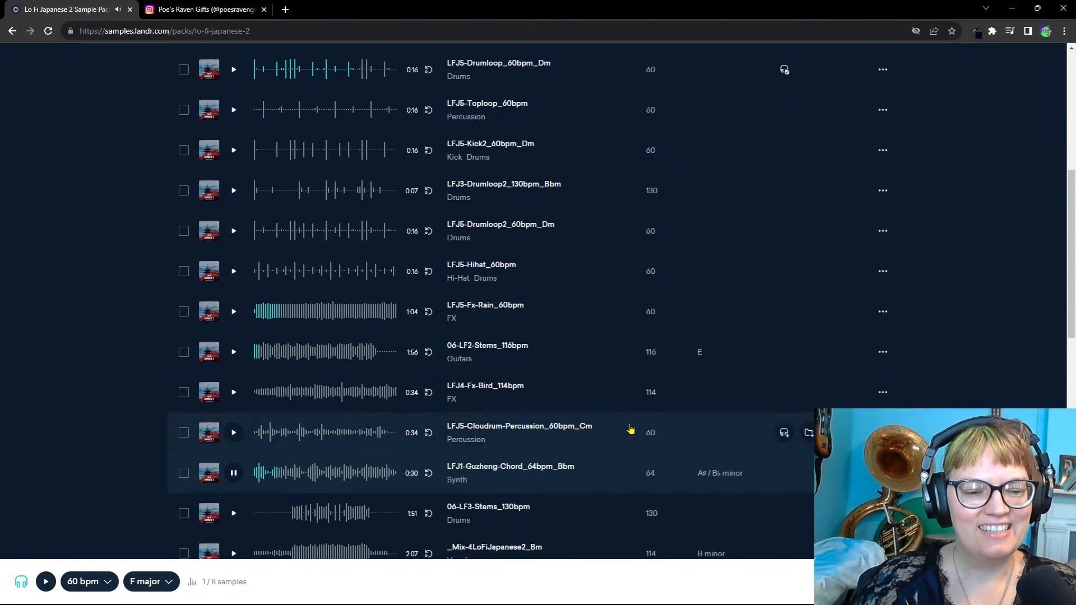
Step: Preview the _Mix-4LoFiJapanese2_Bm vocals sample and add it to Creator
{"action": "scroll", "coordinate": [376, 494], "scroll_direction": "down", "scroll_amount": 3}
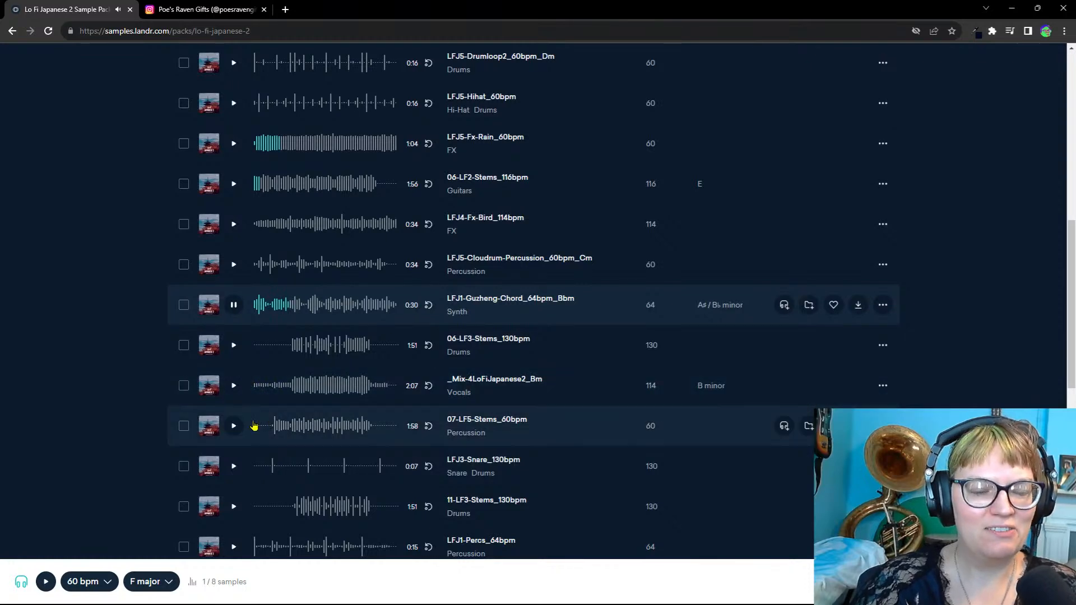
{"action": "left_click", "coordinate": [234, 386]}
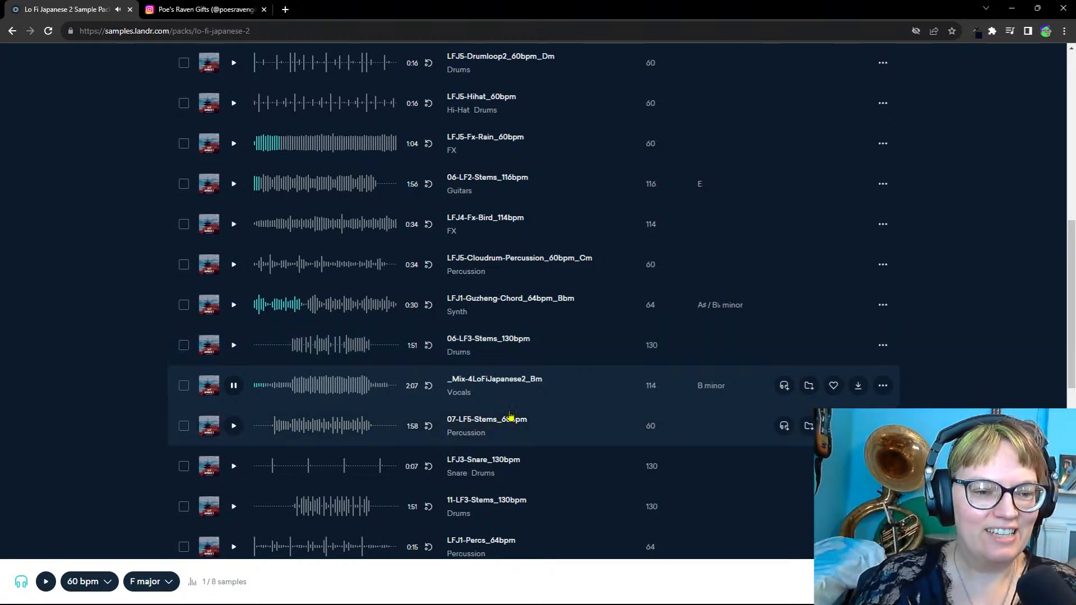
{"action": "left_click", "coordinate": [785, 388]}
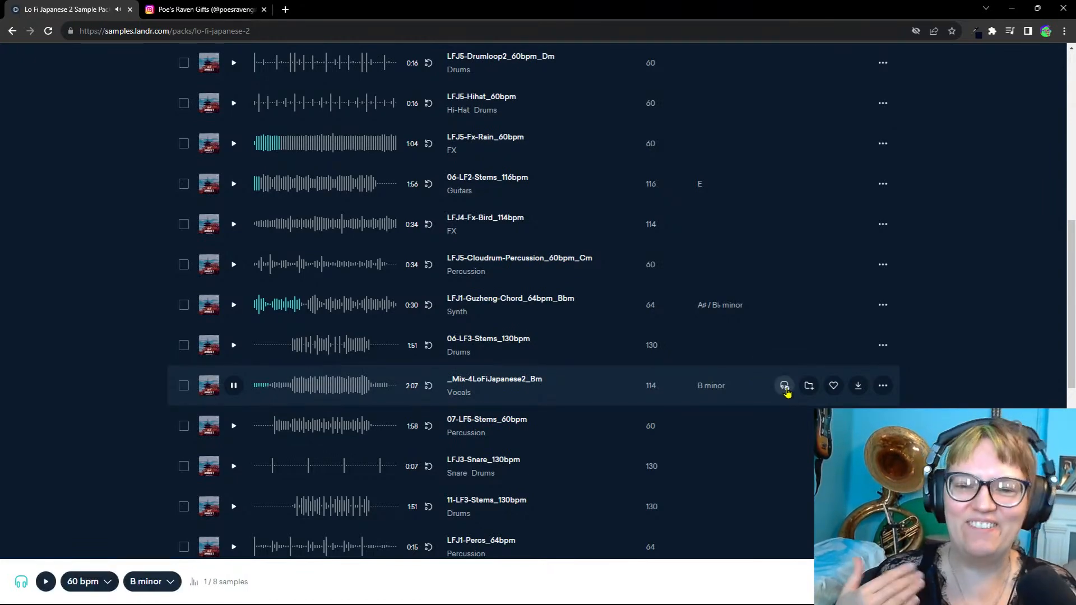
{"action": "left_click", "coordinate": [785, 387]}
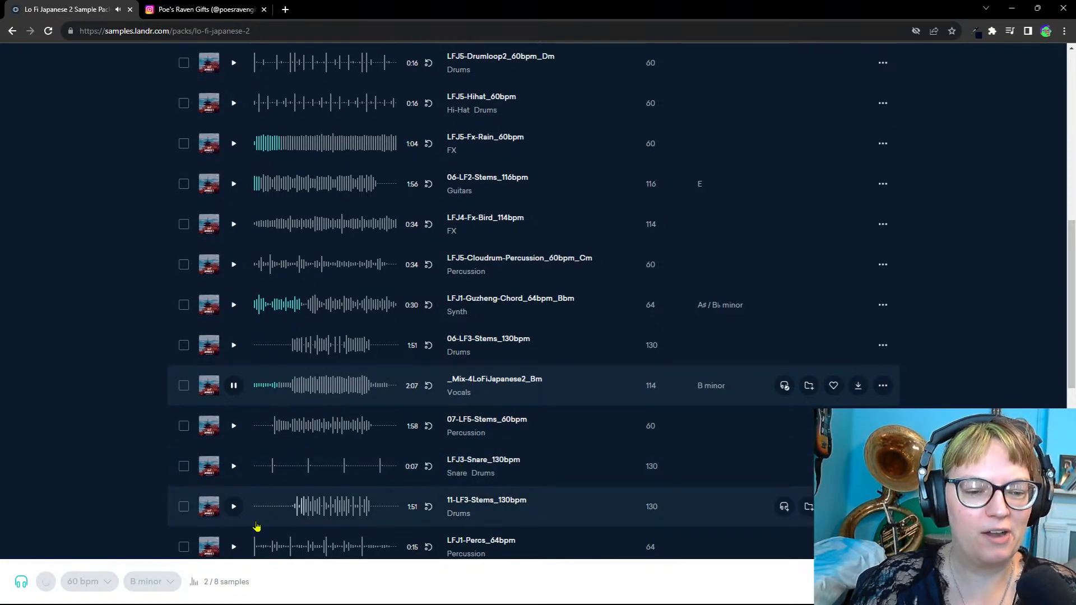
Step: Preview the LFJ1-Percs_64bpm percussion and 04-LF2-Stems_116bpm FX samples
{"action": "left_click", "coordinate": [235, 548]}
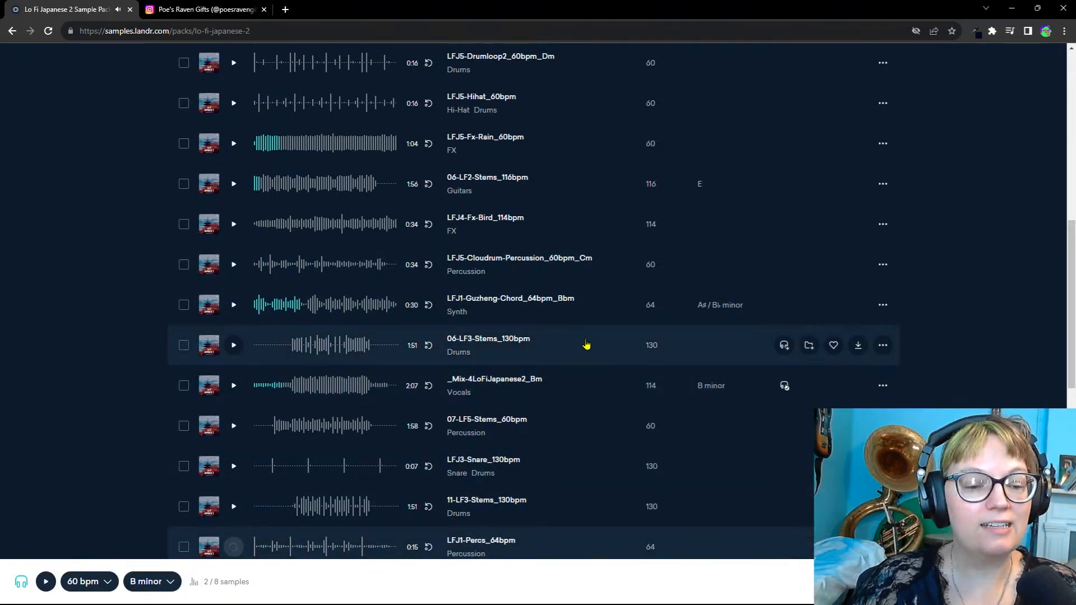
{"action": "scroll", "coordinate": [586, 350], "scroll_direction": "down", "scroll_amount": 3}
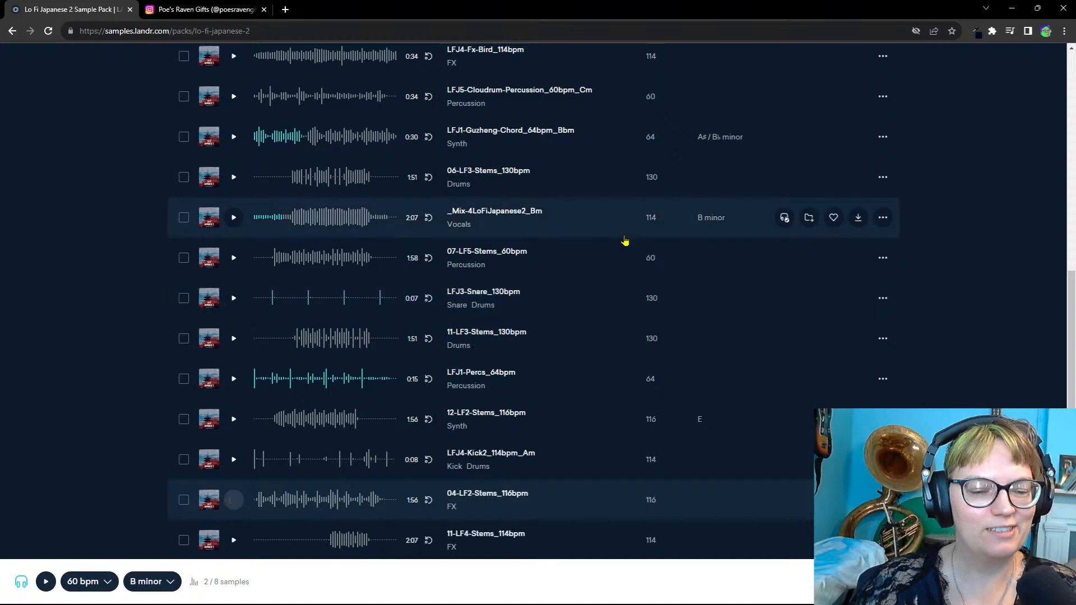
{"action": "scroll", "coordinate": [651, 412], "scroll_direction": "down", "scroll_amount": 2}
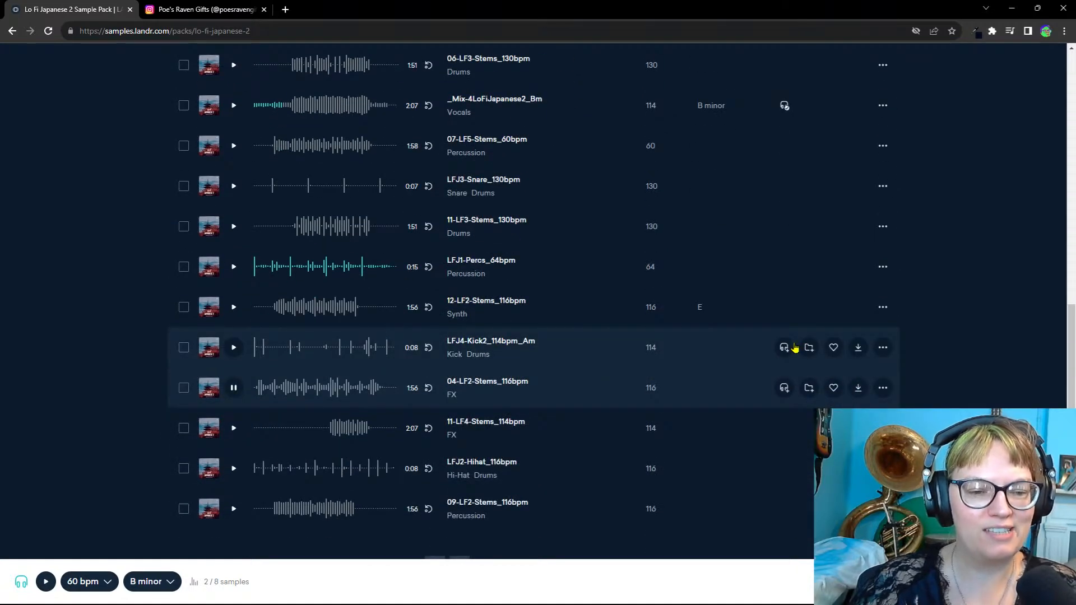
{"action": "scroll", "coordinate": [796, 348], "scroll_direction": "down", "scroll_amount": 1}
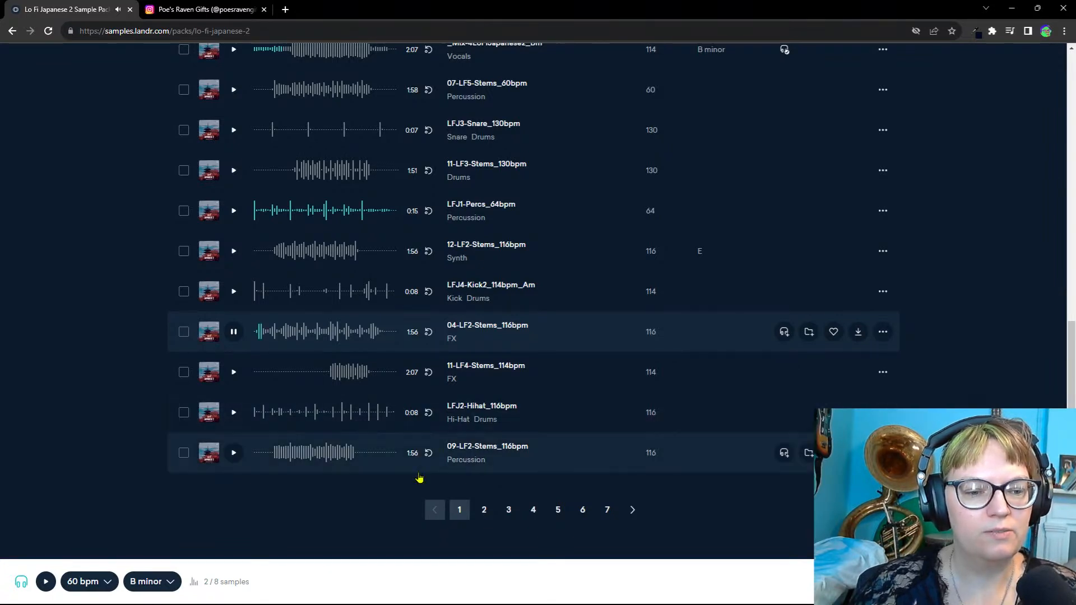
Step: Play back the current Creator mix briefly, stop it and set the tempo to 75 bpm
{"action": "left_click", "coordinate": [46, 582]}
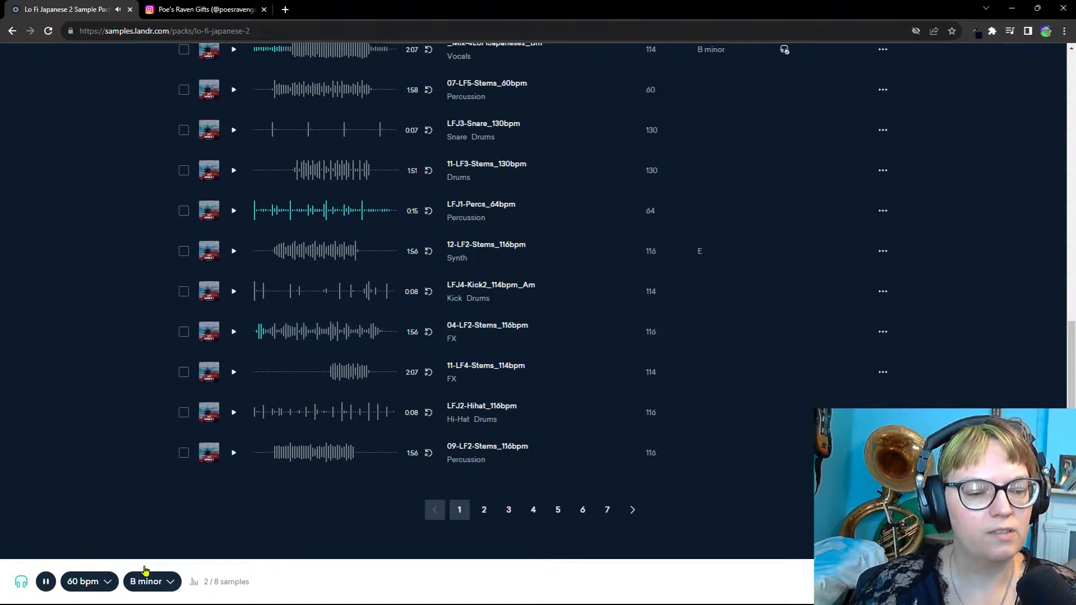
{"action": "left_click", "coordinate": [46, 583]}
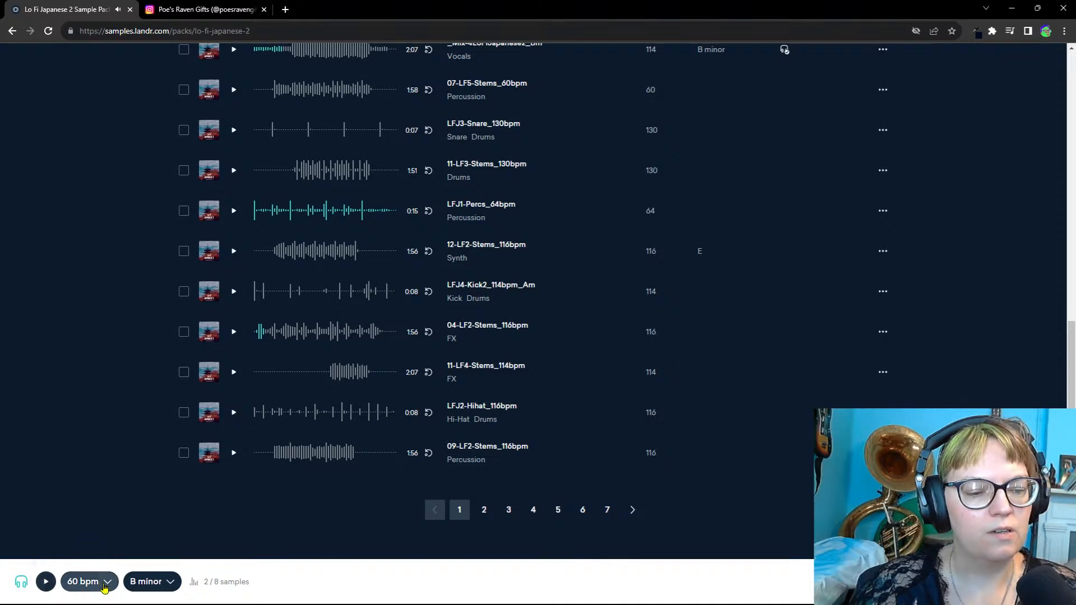
{"action": "left_click", "coordinate": [84, 582]}
{"action": "left_click_drag", "start_coordinate": [107, 504], "coordinate": [123, 508]}
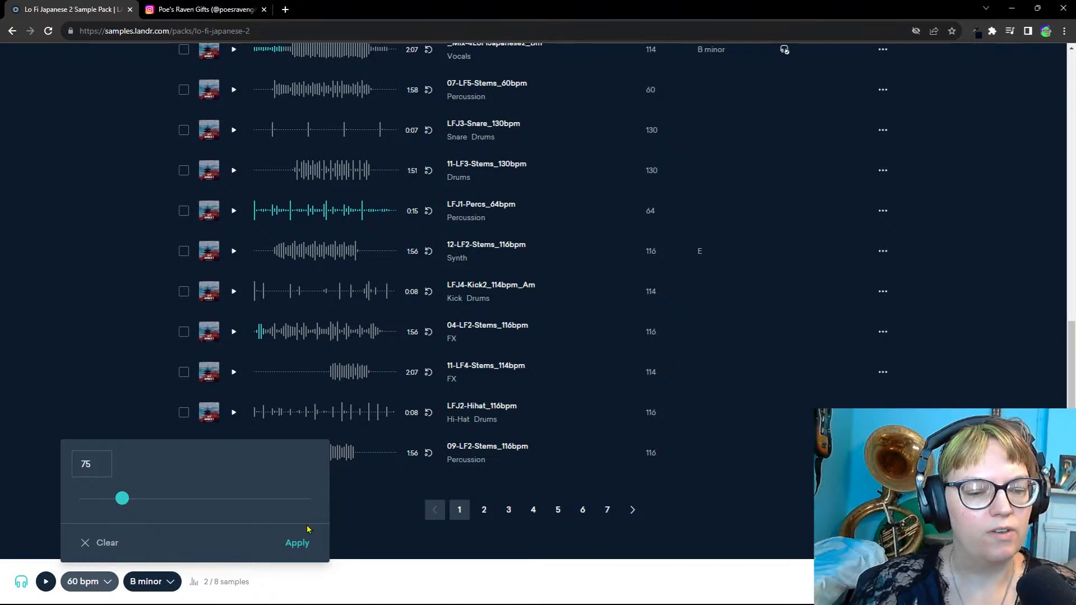
{"action": "left_click", "coordinate": [299, 543]}
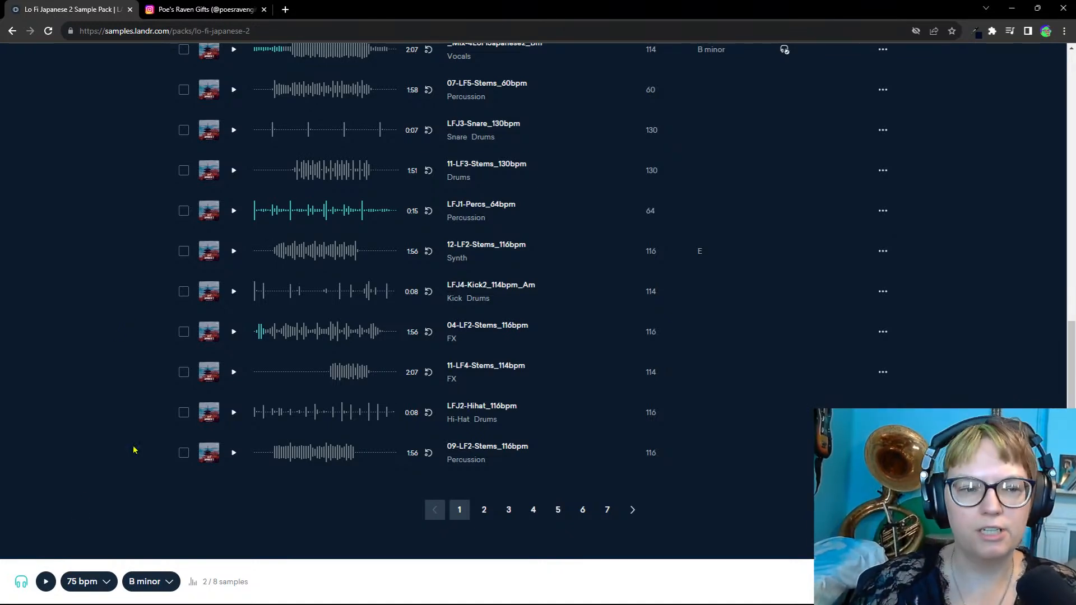
Step: Play the Creator mix, raise its tempo to 80 bpm and return to the pack's sample list
{"action": "left_click", "coordinate": [46, 583]}
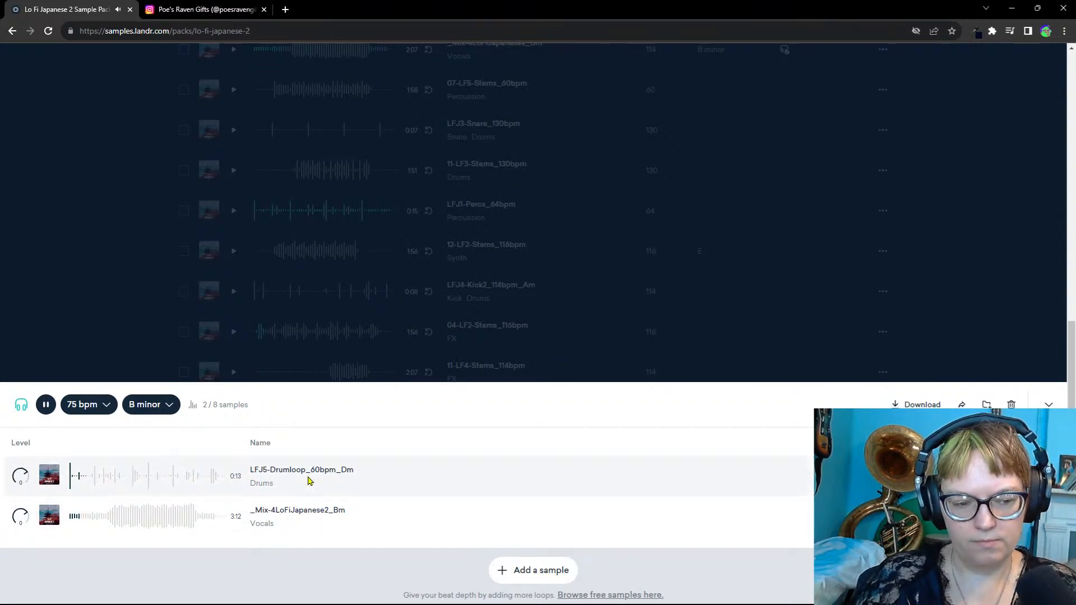
{"action": "left_click", "coordinate": [106, 409]}
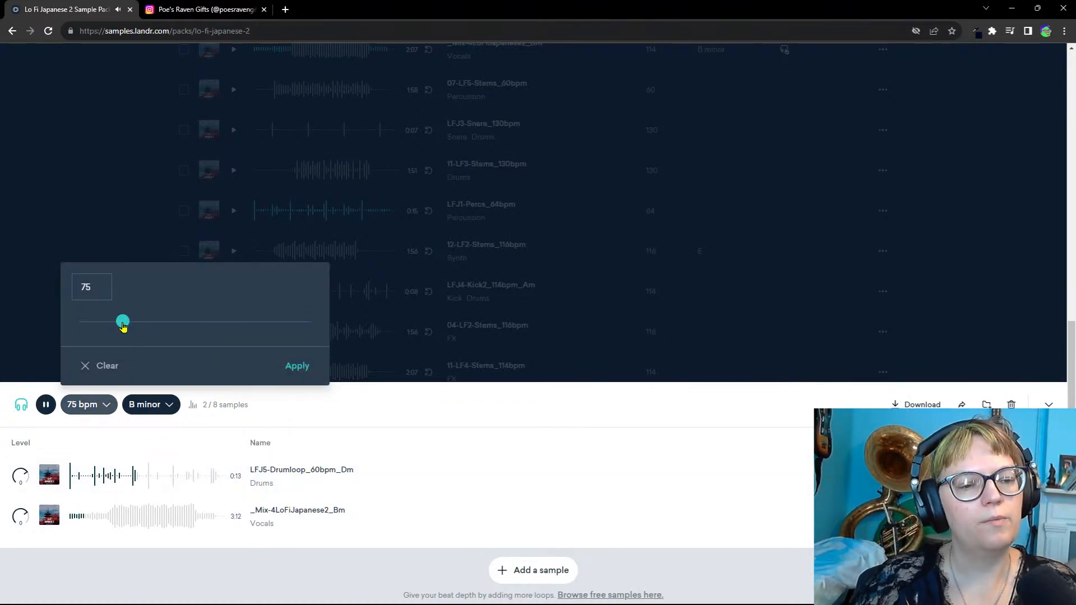
{"action": "left_click_drag", "start_coordinate": [123, 328], "coordinate": [129, 331]}
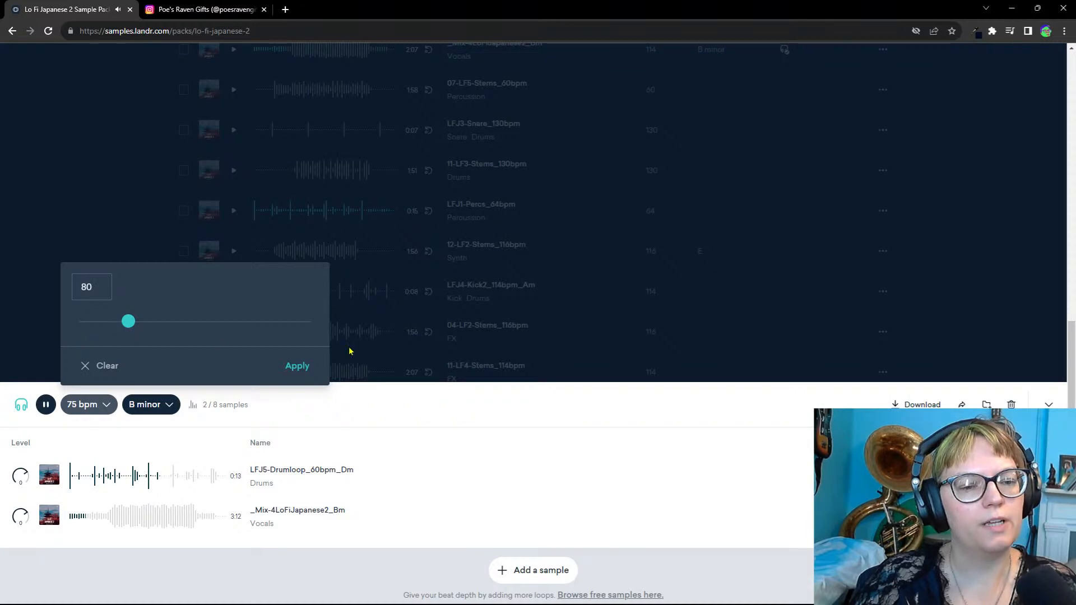
{"action": "left_click", "coordinate": [299, 366]}
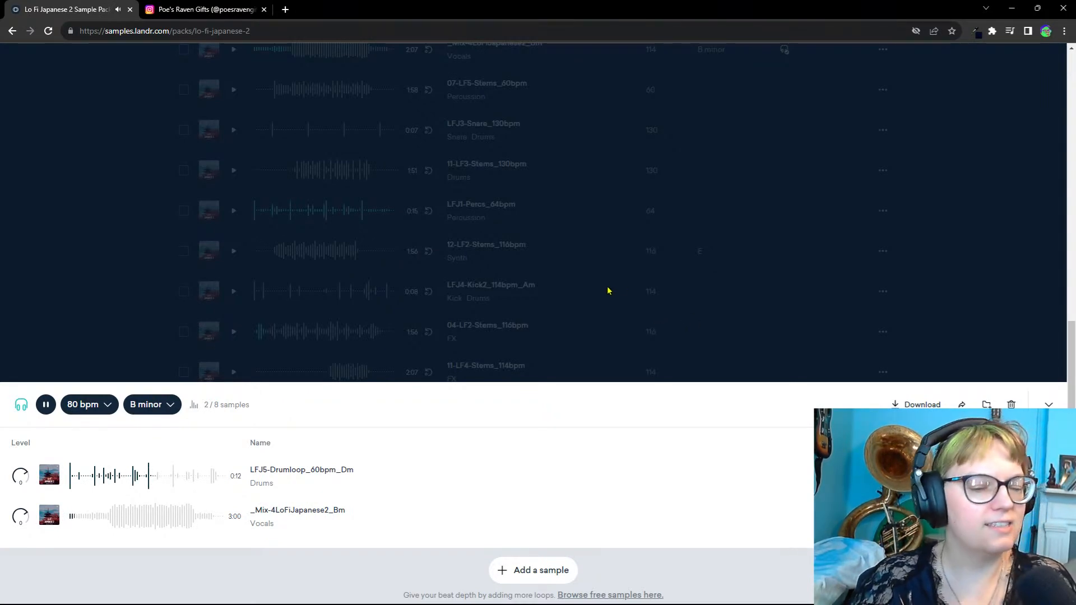
{"action": "left_click", "coordinate": [124, 345]}
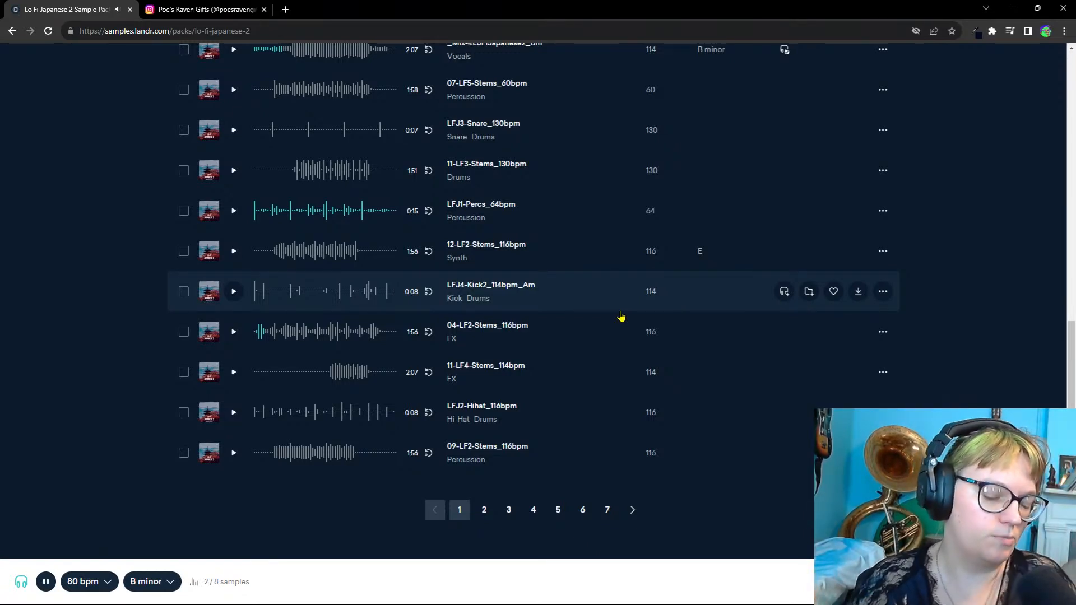
Step: Open page 3 of the Lo Fi Japanese 2 pack's sample list
{"action": "scroll", "coordinate": [505, 273], "scroll_direction": "down", "scroll_amount": 1}
{"action": "scroll", "coordinate": [520, 267], "scroll_direction": "down", "scroll_amount": 3}
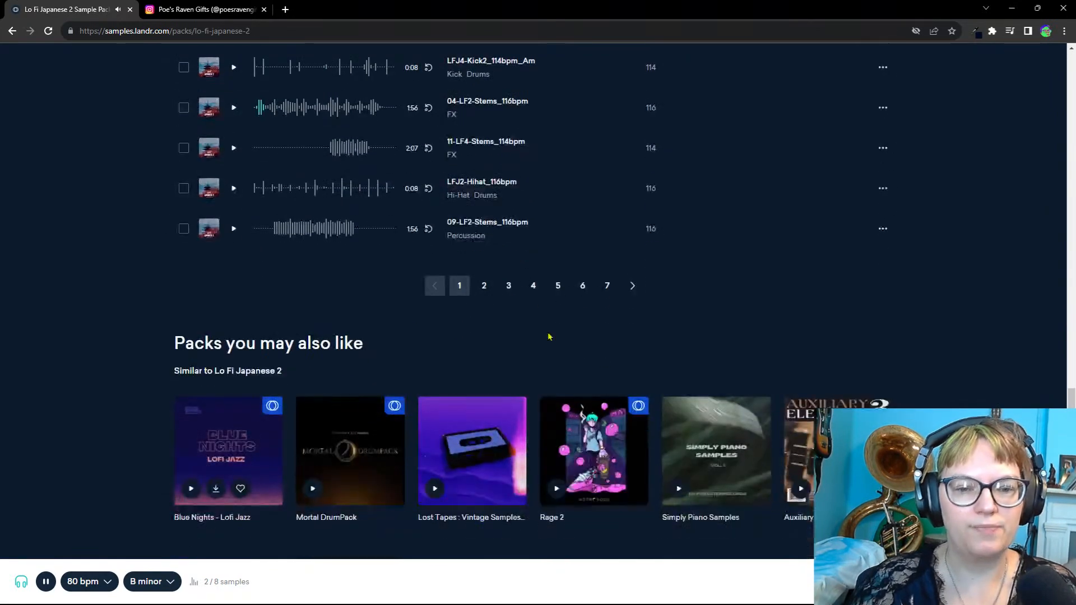
{"action": "left_click", "coordinate": [510, 289]}
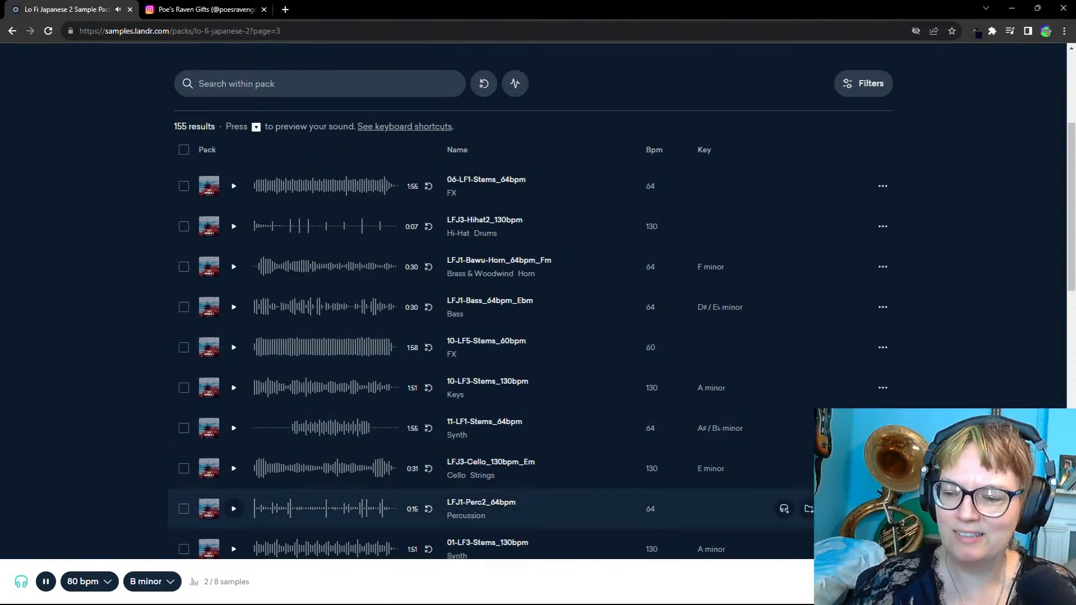
Step: Stop the mix's playback in the expanded Creator and return to the pack's sample list
{"action": "left_click", "coordinate": [1049, 582]}
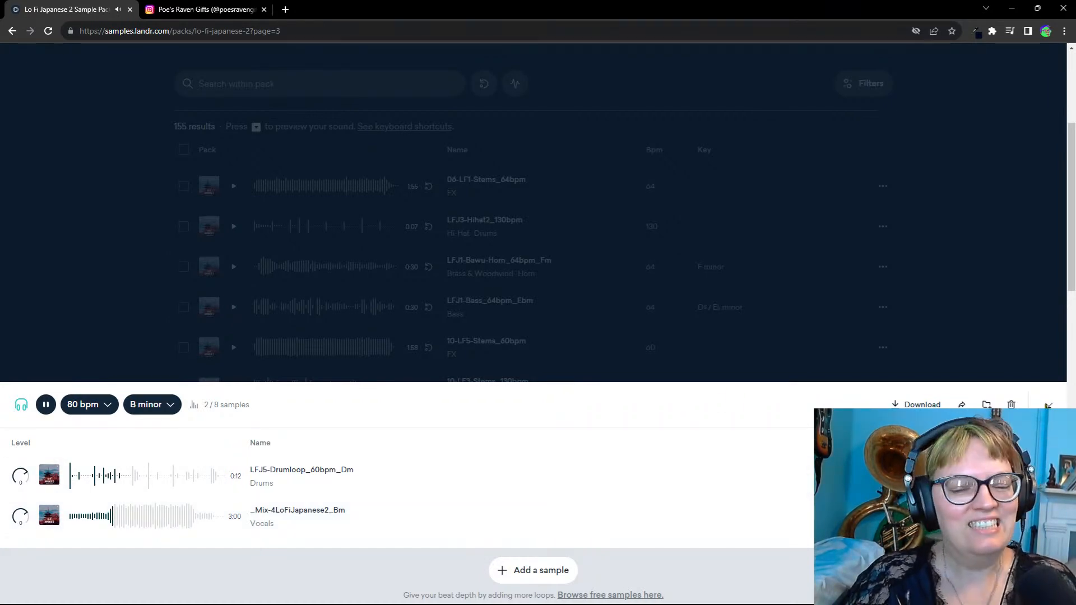
{"action": "left_click", "coordinate": [46, 405]}
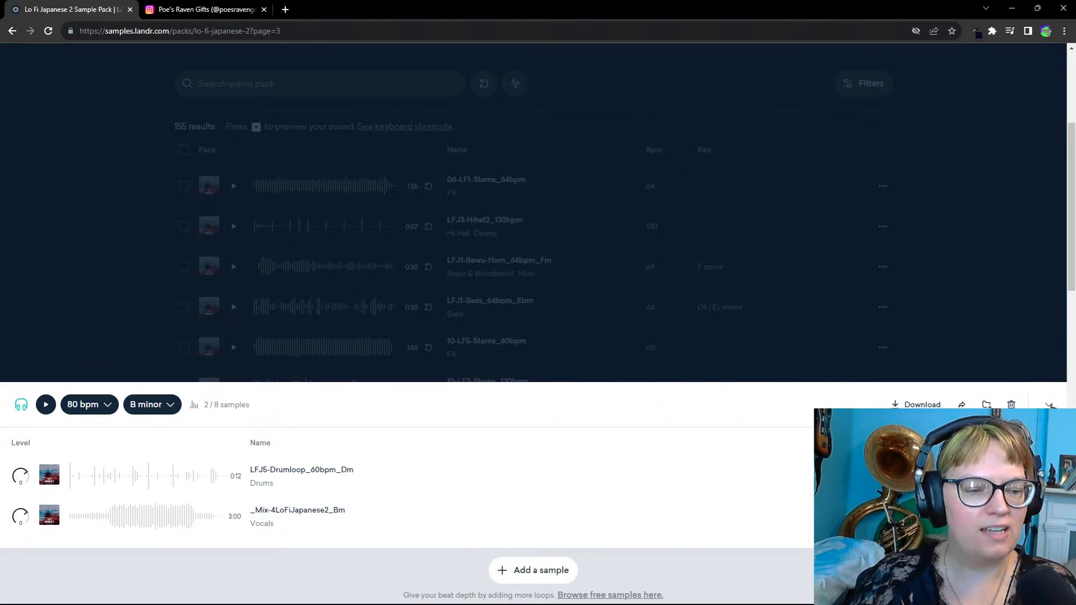
{"action": "left_click", "coordinate": [1050, 405]}
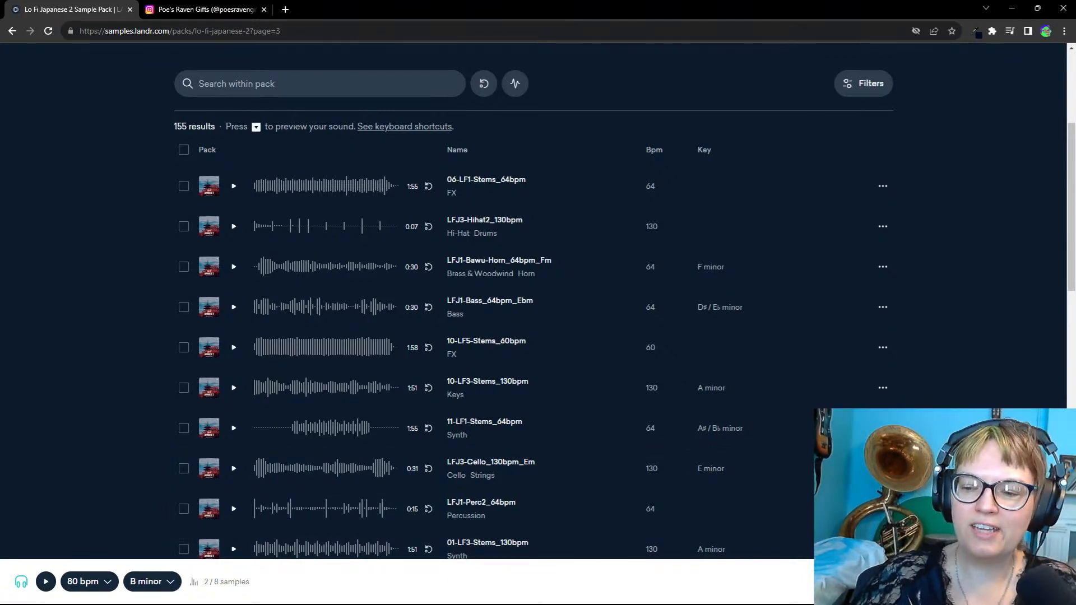
{"action": "left_click", "coordinate": [621, 582]}
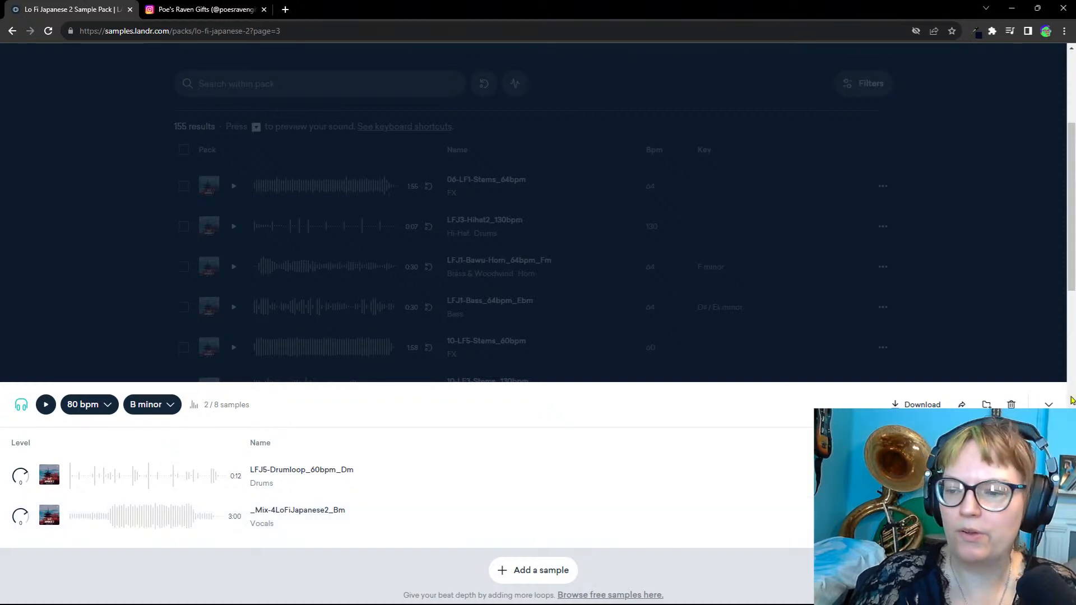
{"action": "left_click", "coordinate": [1050, 405]}
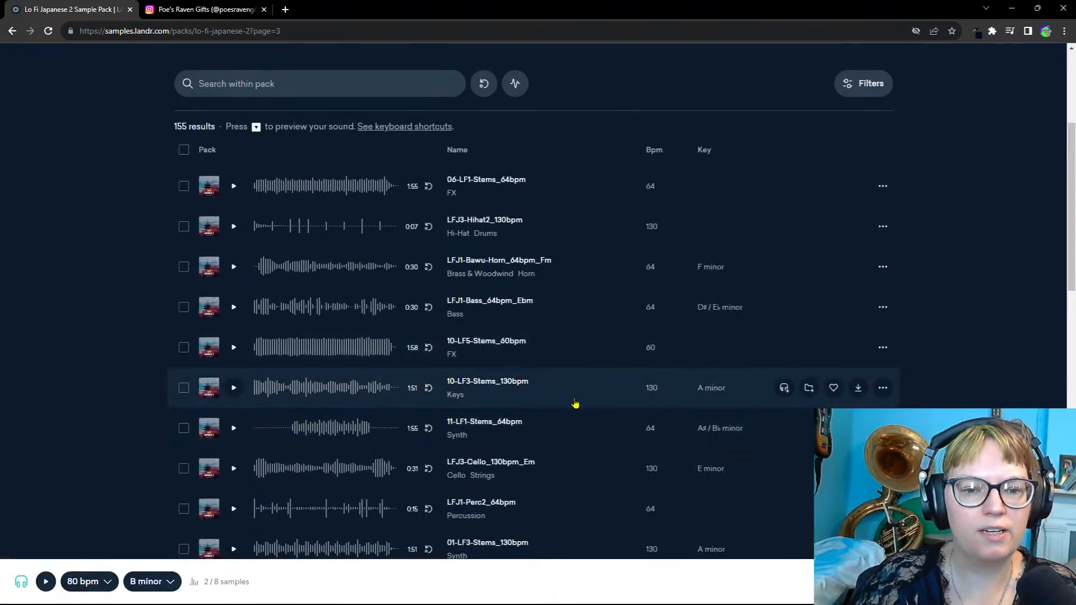
Step: Look through the samples on page 3 of the pack and open page 4
{"action": "scroll", "coordinate": [482, 373], "scroll_direction": "down", "scroll_amount": 5}
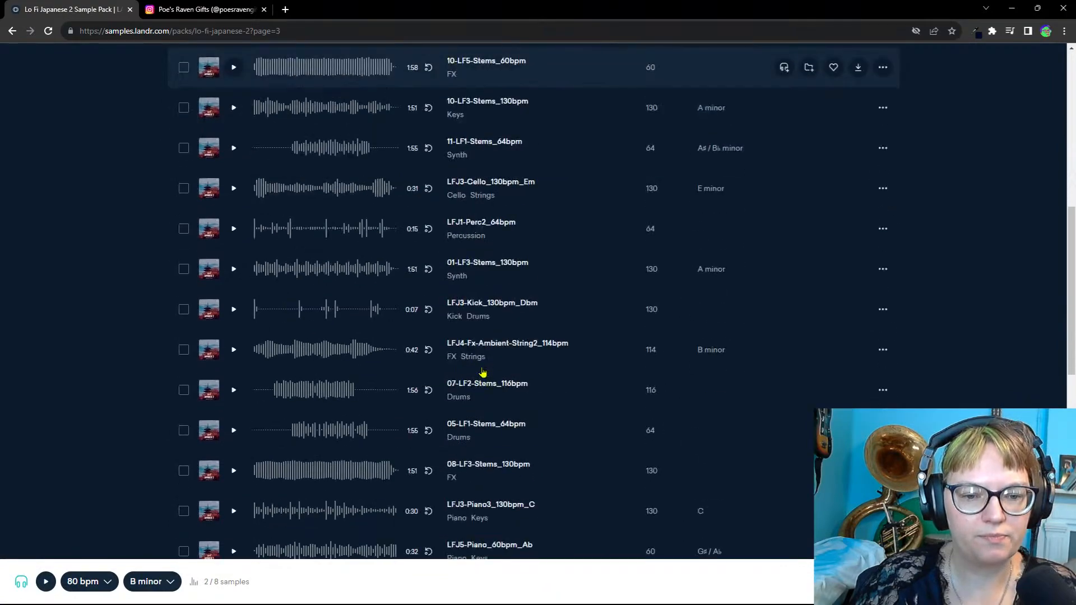
{"action": "scroll", "coordinate": [482, 372], "scroll_direction": "down", "scroll_amount": 5}
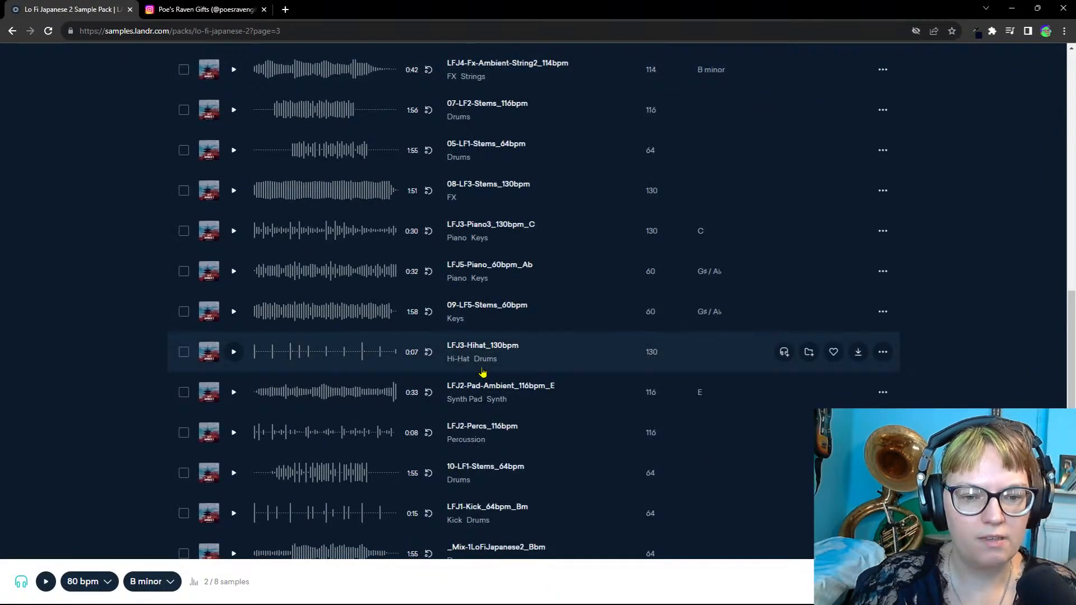
{"action": "scroll", "coordinate": [482, 373], "scroll_direction": "down", "scroll_amount": 5}
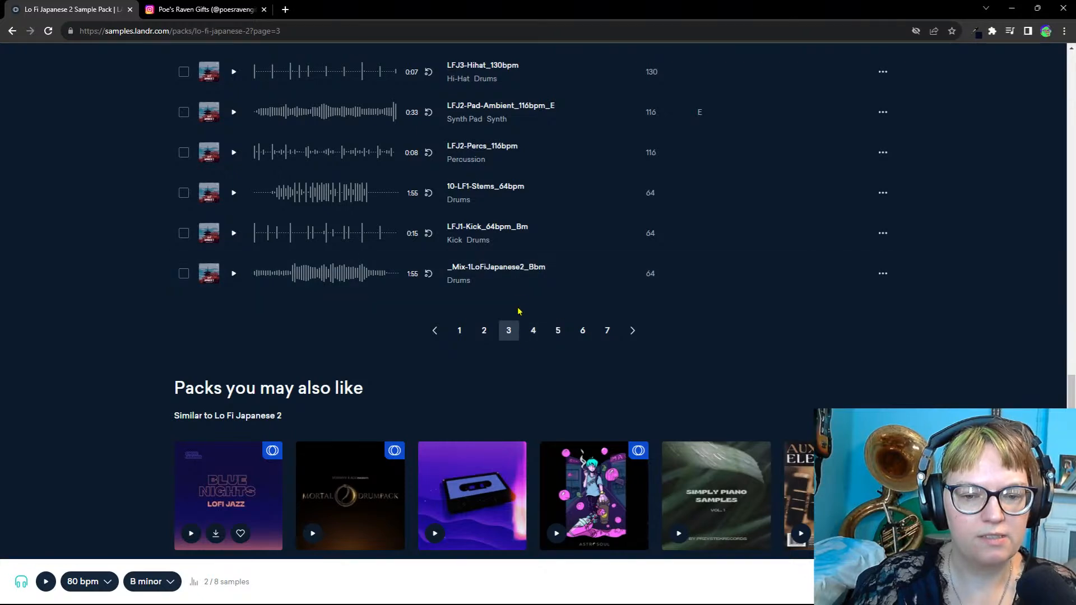
{"action": "left_click", "coordinate": [536, 335]}
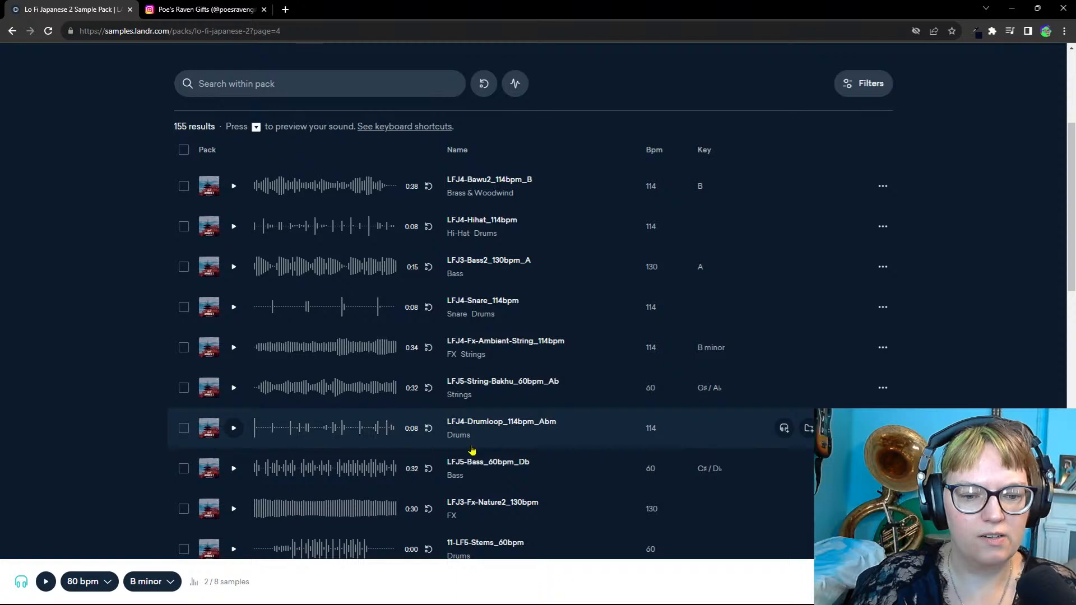
Step: Remove the _Mix-4LoFiJapanese2_Bm vocals sample from Creator
{"action": "scroll", "coordinate": [499, 314], "scroll_direction": "down", "scroll_amount": 5}
{"action": "scroll", "coordinate": [504, 324], "scroll_direction": "down", "scroll_amount": 5}
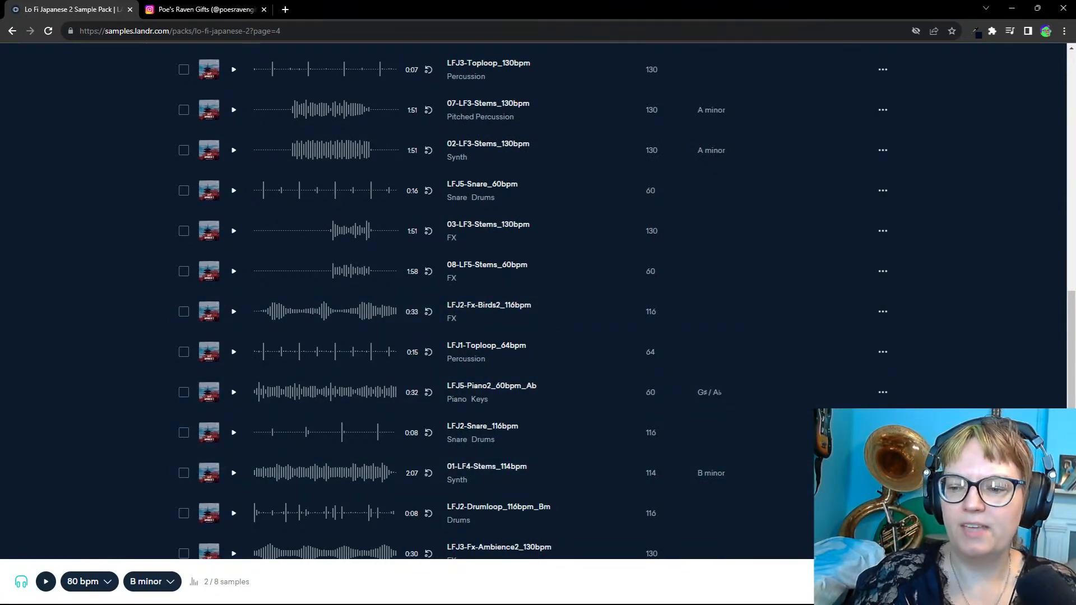
{"action": "left_click", "coordinate": [347, 582]}
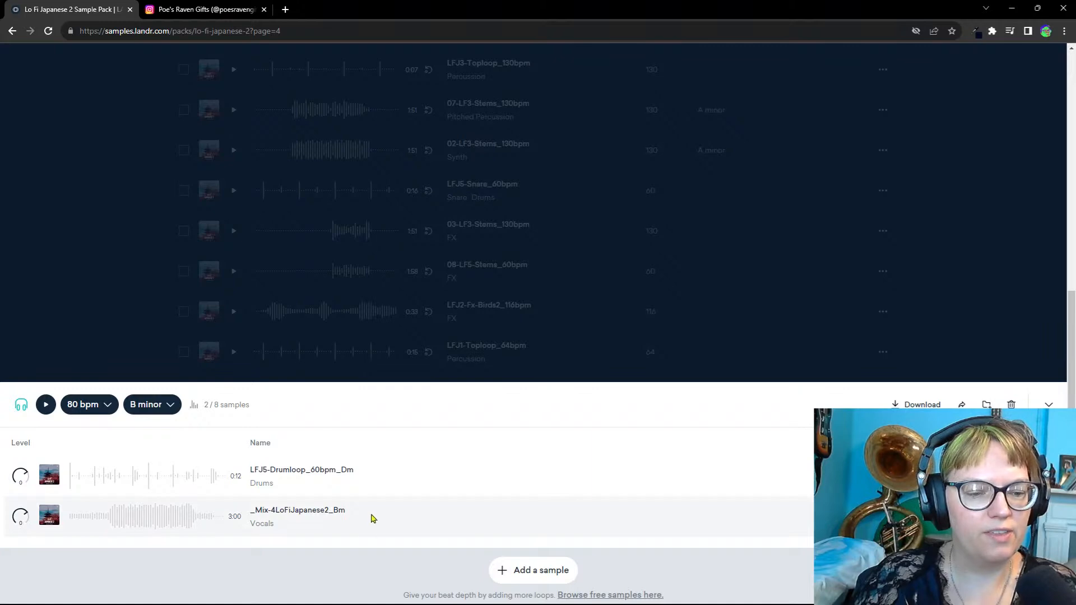
{"action": "left_click", "coordinate": [841, 517]}
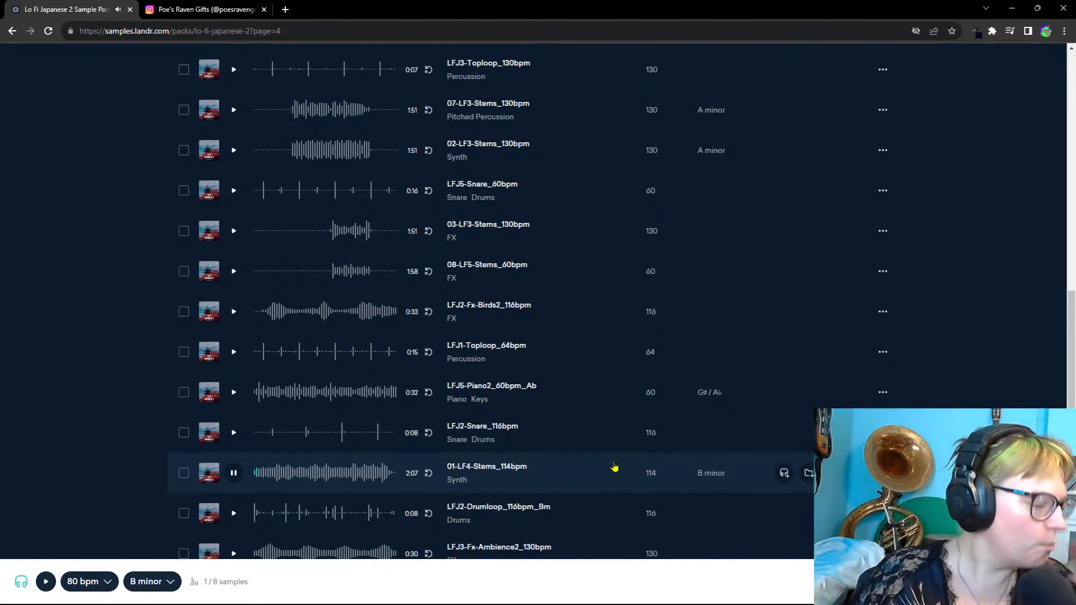
Step: Add the 01-LF4-Stems_114bpm synth sample to Creator, then preview and add the LFJ2-Fx-Birds2_116bpm sample
{"action": "left_click", "coordinate": [784, 474]}
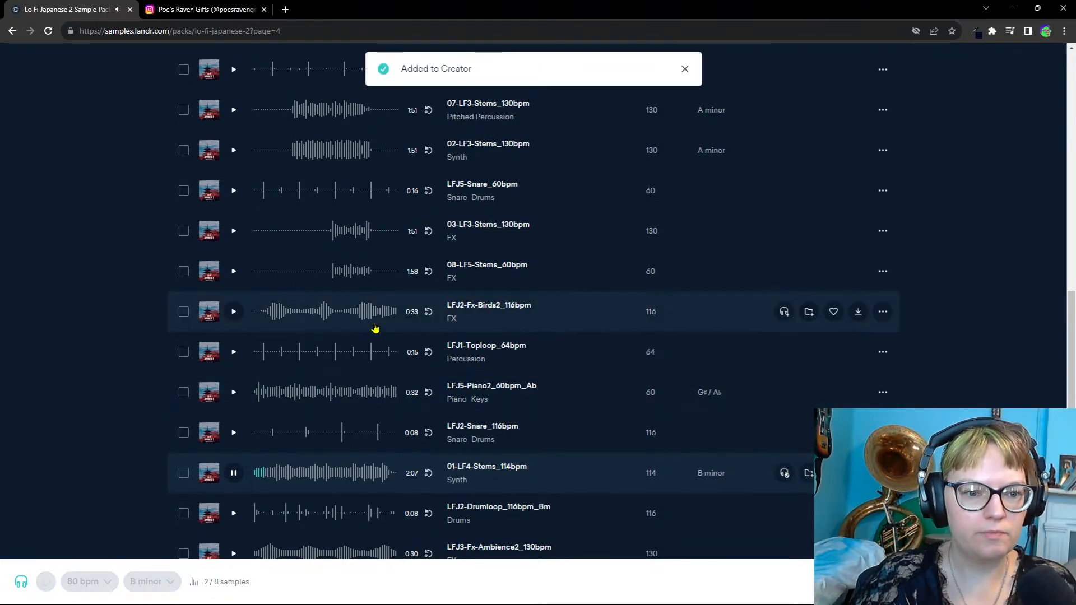
{"action": "left_click", "coordinate": [234, 312]}
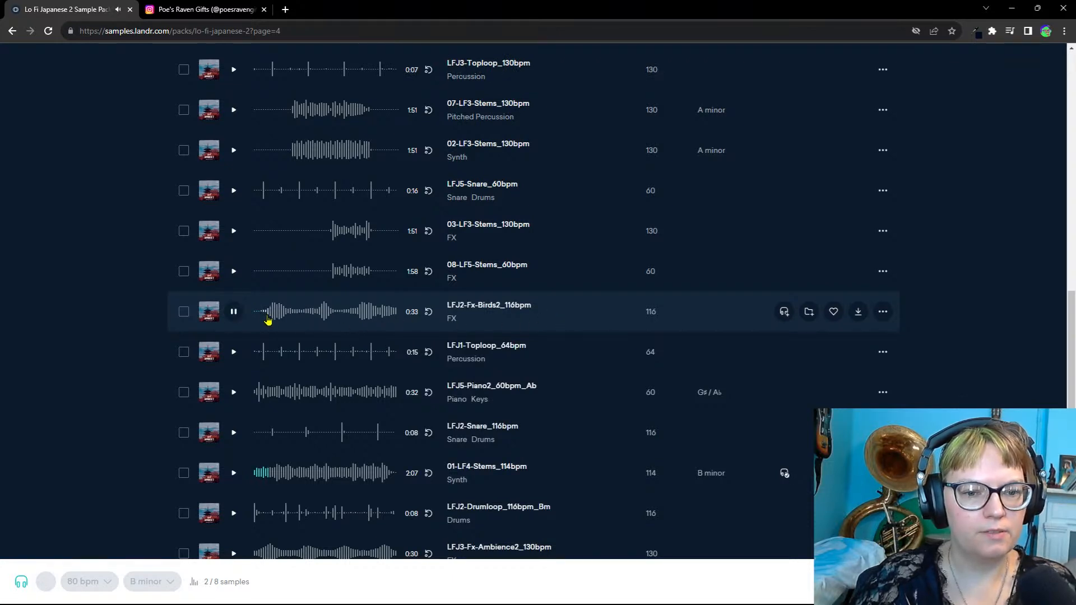
{"action": "left_click", "coordinate": [785, 313]}
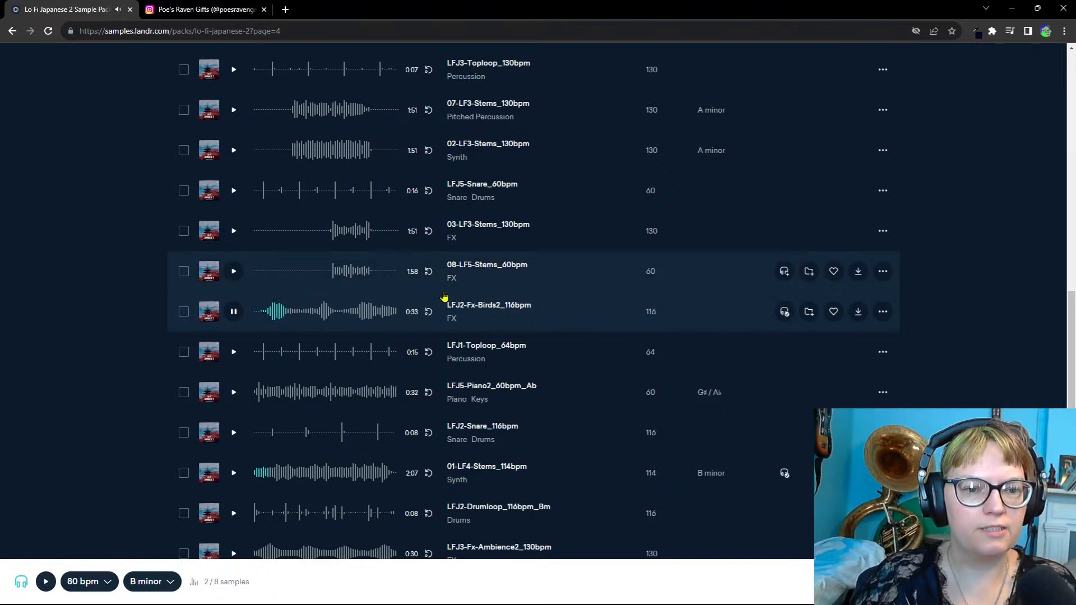
Step: Preview the 02-LF3-Stems_130bpm synth and LFJ3-Fx-Ambience2_130bpm FX samples
{"action": "left_click", "coordinate": [230, 152]}
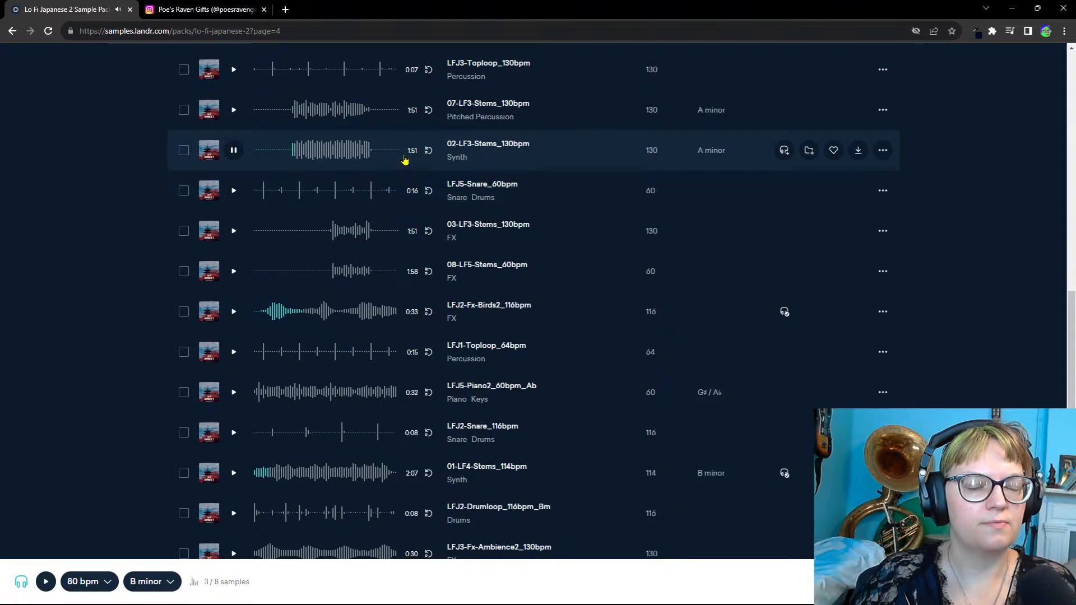
{"action": "scroll", "coordinate": [403, 404], "scroll_direction": "down", "scroll_amount": 4}
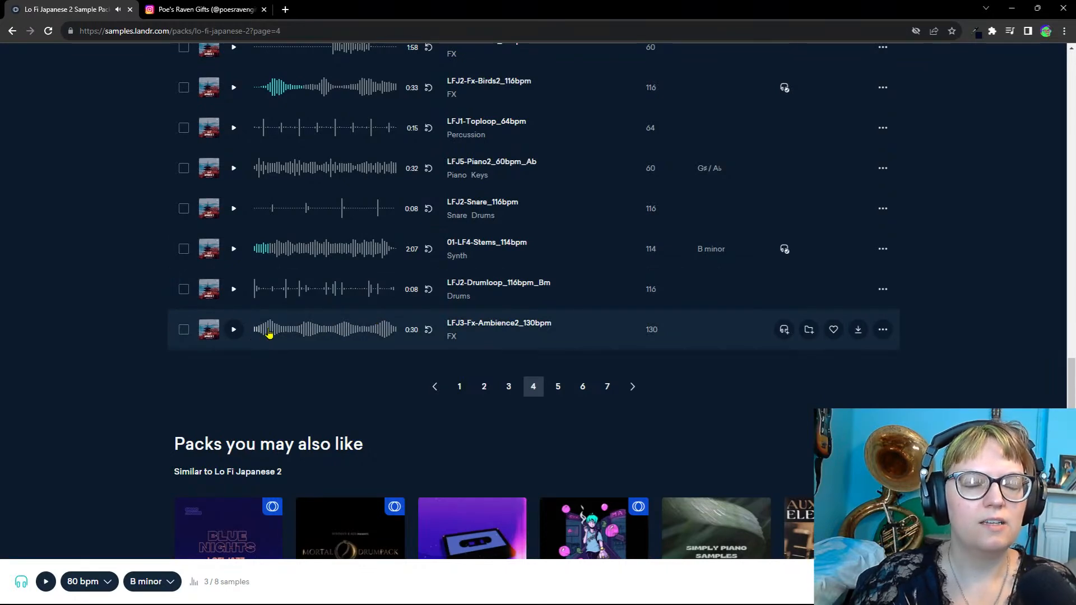
{"action": "scroll", "coordinate": [381, 171], "scroll_direction": "up", "scroll_amount": 1}
{"action": "scroll", "coordinate": [381, 171], "scroll_direction": "up", "scroll_amount": 2}
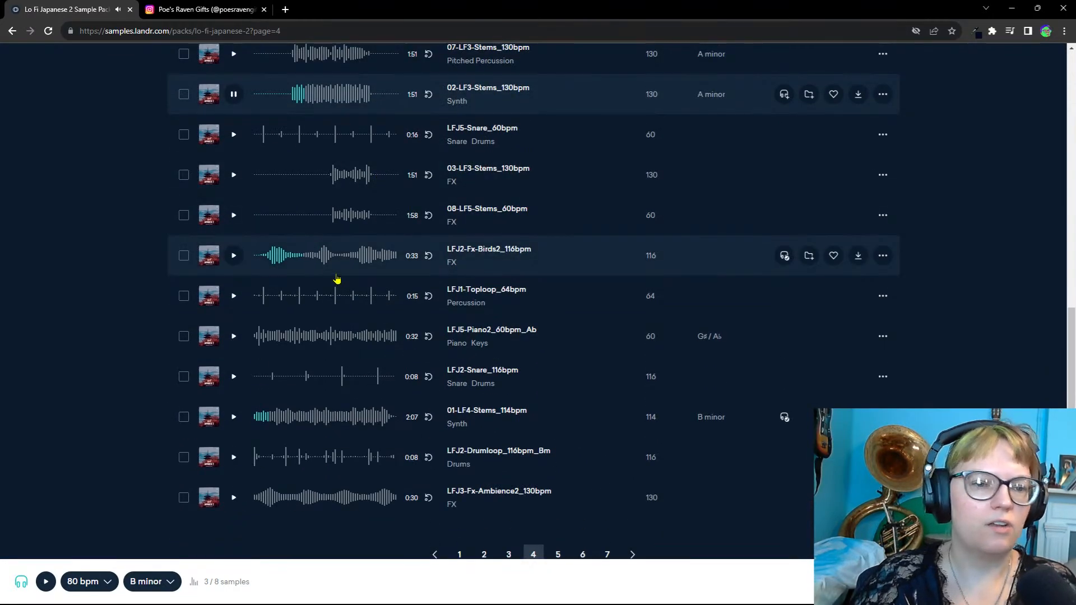
{"action": "scroll", "coordinate": [337, 277], "scroll_direction": "down", "scroll_amount": 3}
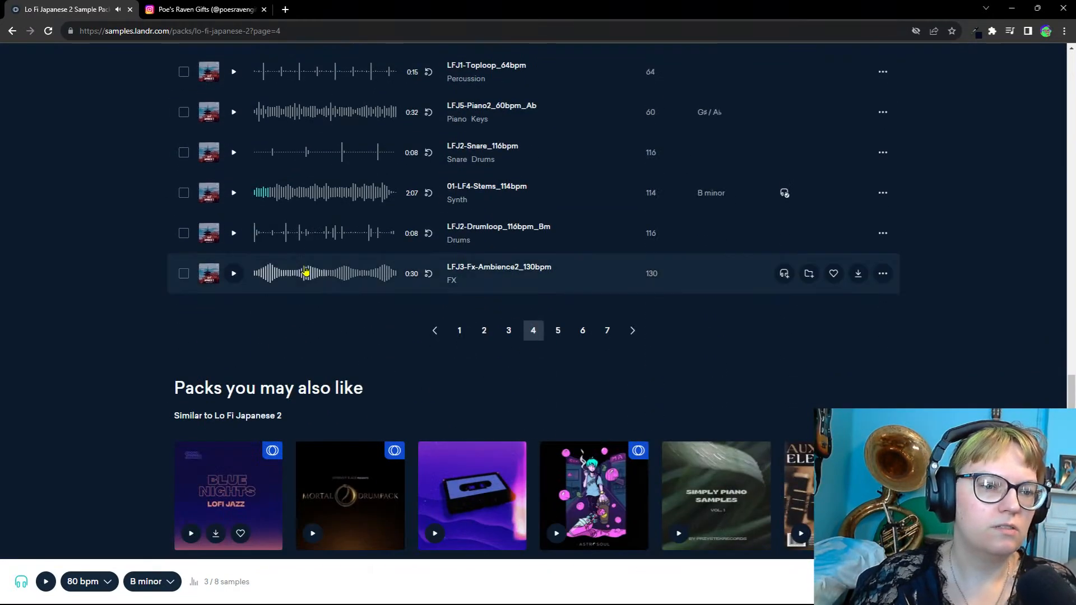
{"action": "left_click", "coordinate": [234, 275]}
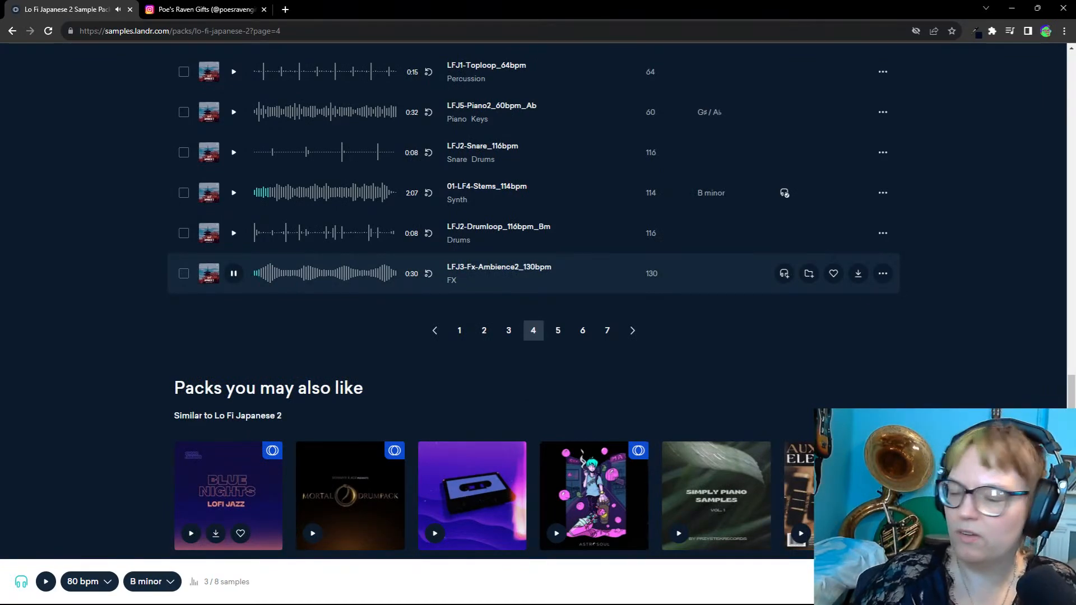
Step: On page 5 of the pack, preview 03-LF5-Stems_60bpm, add the _Mix-5LoFiJapanese2_Ab keys sample to Creator and play the beat
{"action": "left_click", "coordinate": [555, 332]}
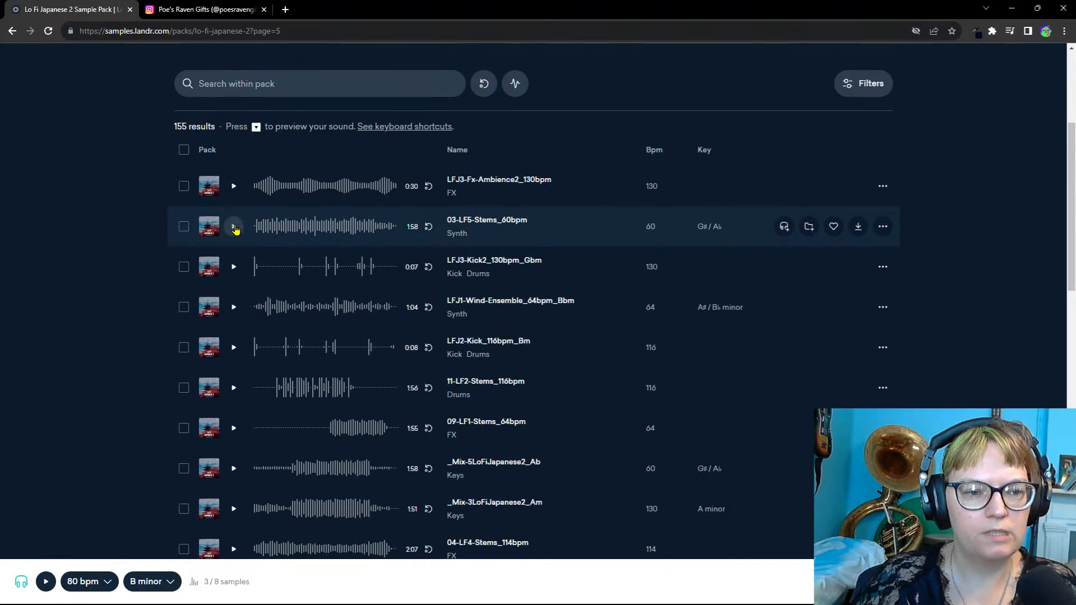
{"action": "left_click", "coordinate": [236, 230]}
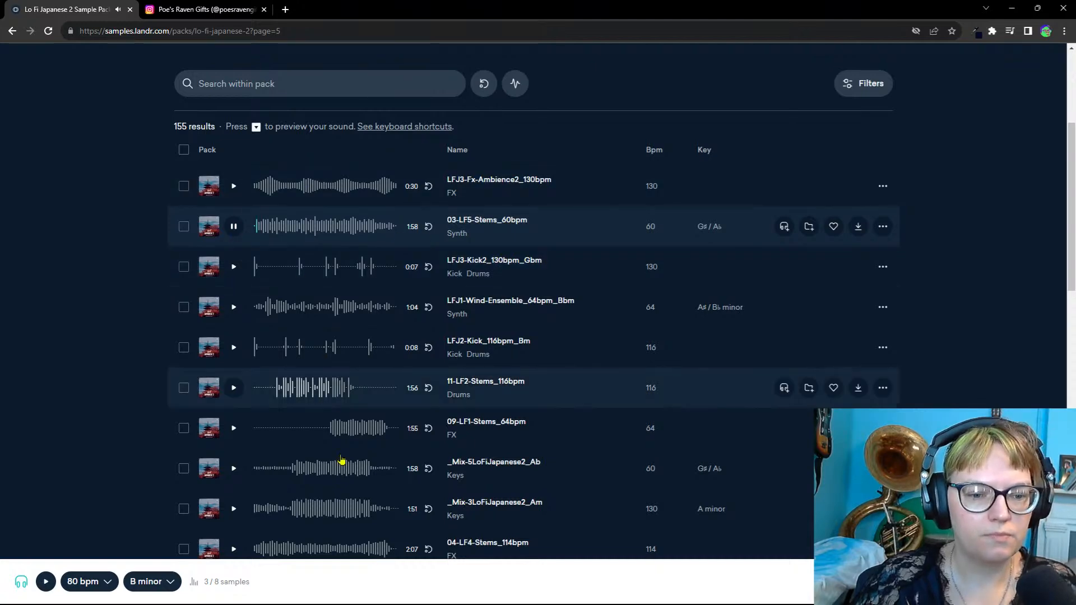
{"action": "left_click", "coordinate": [236, 470]}
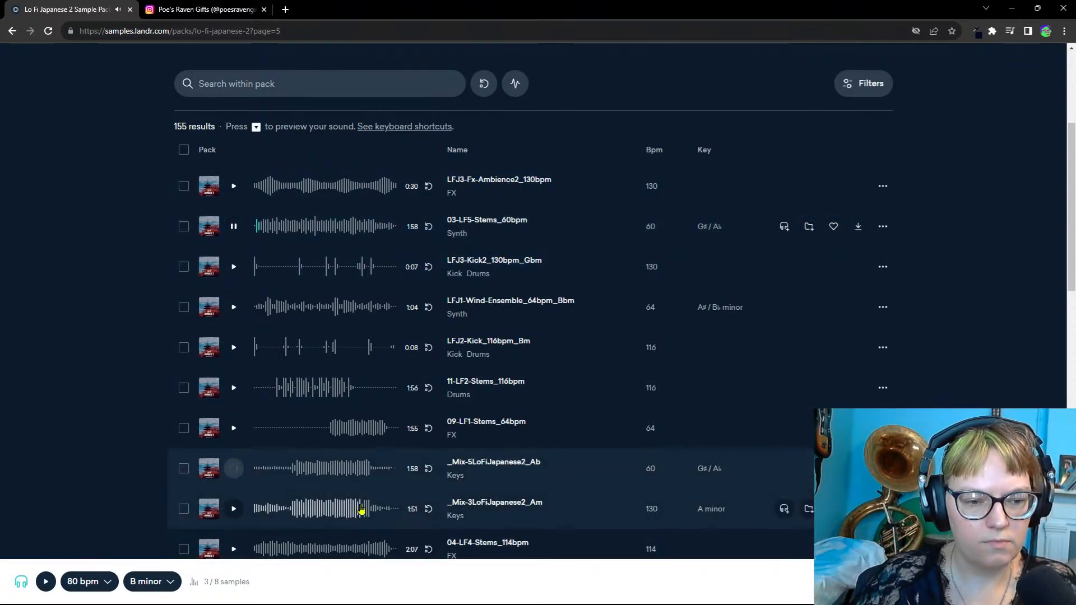
{"action": "scroll", "coordinate": [361, 504], "scroll_direction": "down", "scroll_amount": 3}
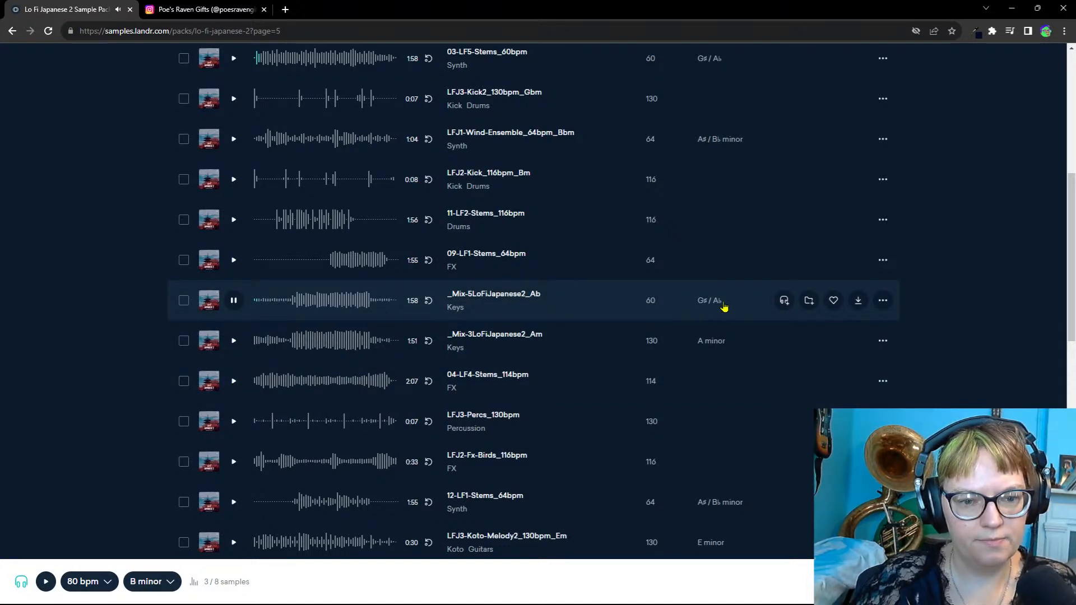
{"action": "left_click", "coordinate": [783, 303]}
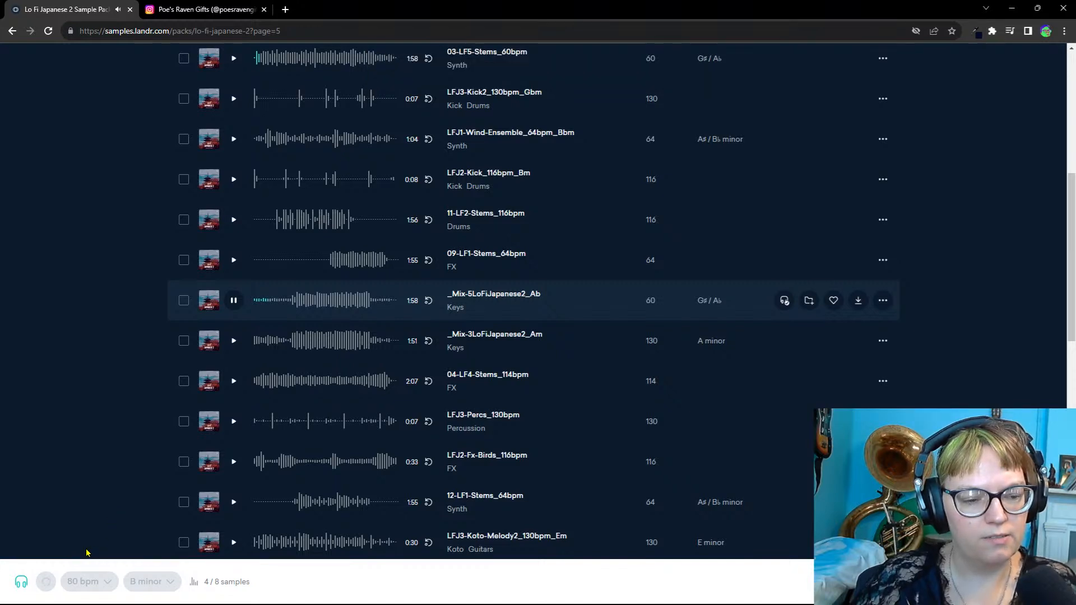
{"action": "left_click", "coordinate": [50, 583]}
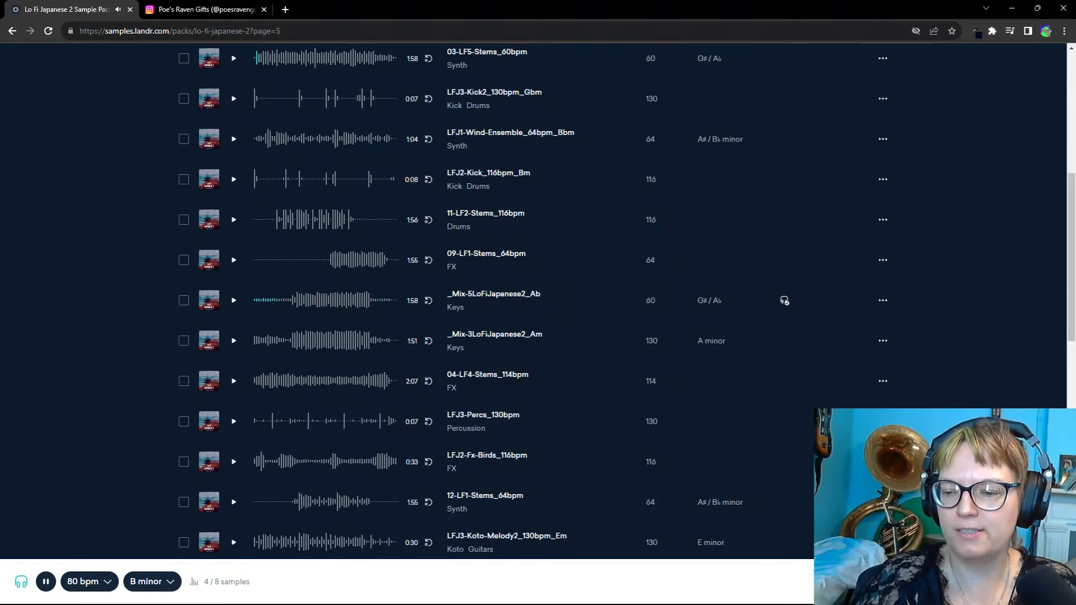
Step: Lower the level of the LFJ2-Fx-Birds2_116bpm sample in Creator to -3
{"action": "left_click", "coordinate": [1049, 581]}
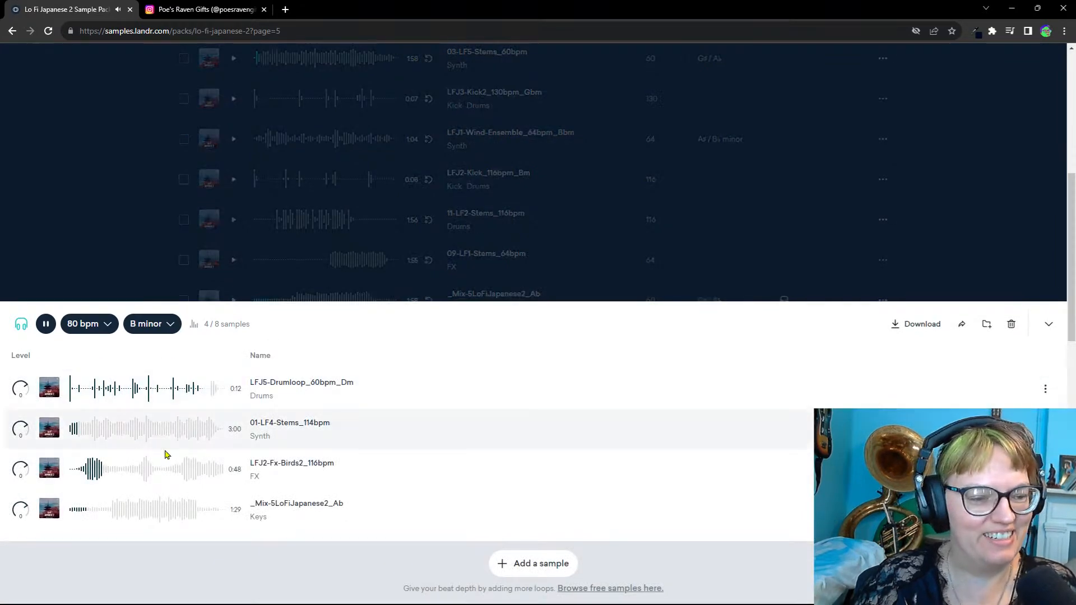
{"action": "left_click_drag", "start_coordinate": [21, 469], "coordinate": [21, 473]}
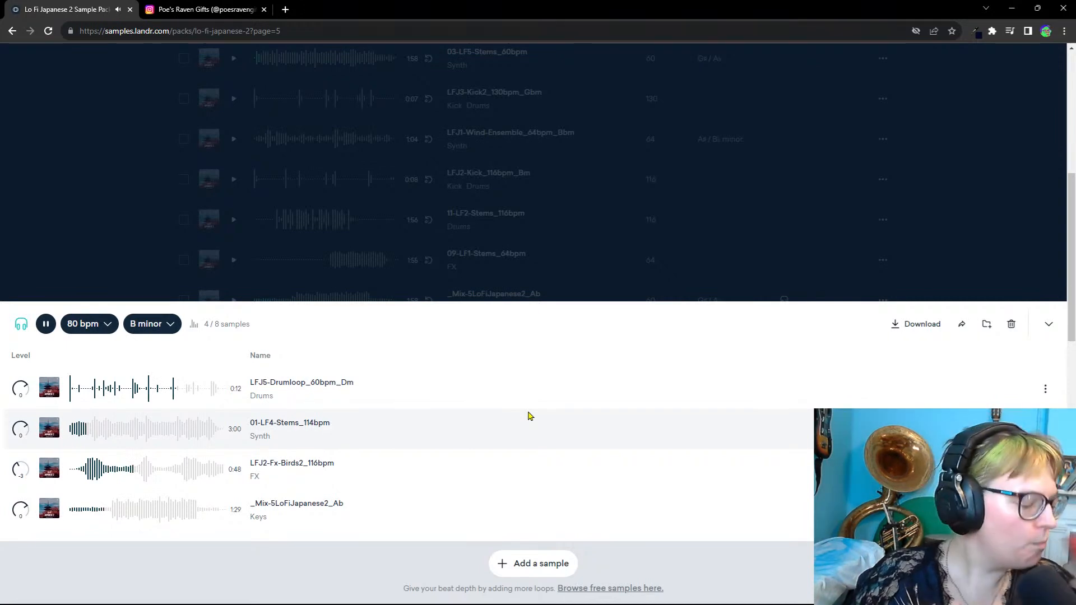
Step: Set the beat's tempo in Creator to 76 bpm
{"action": "left_click", "coordinate": [104, 324]}
{"action": "left_click_drag", "start_coordinate": [133, 242], "coordinate": [121, 248]}
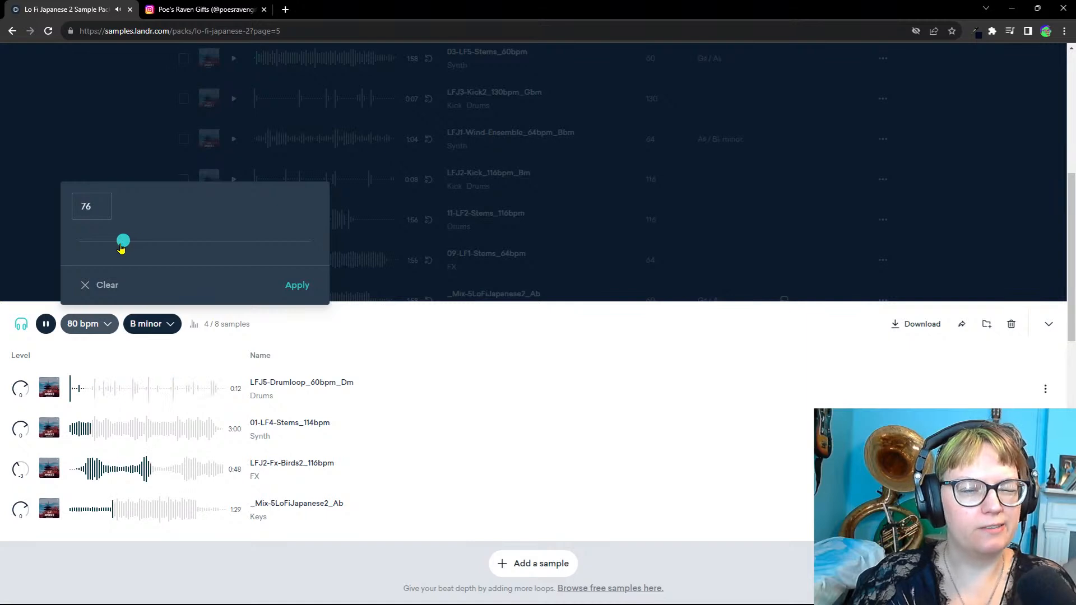
{"action": "left_click", "coordinate": [298, 286]}
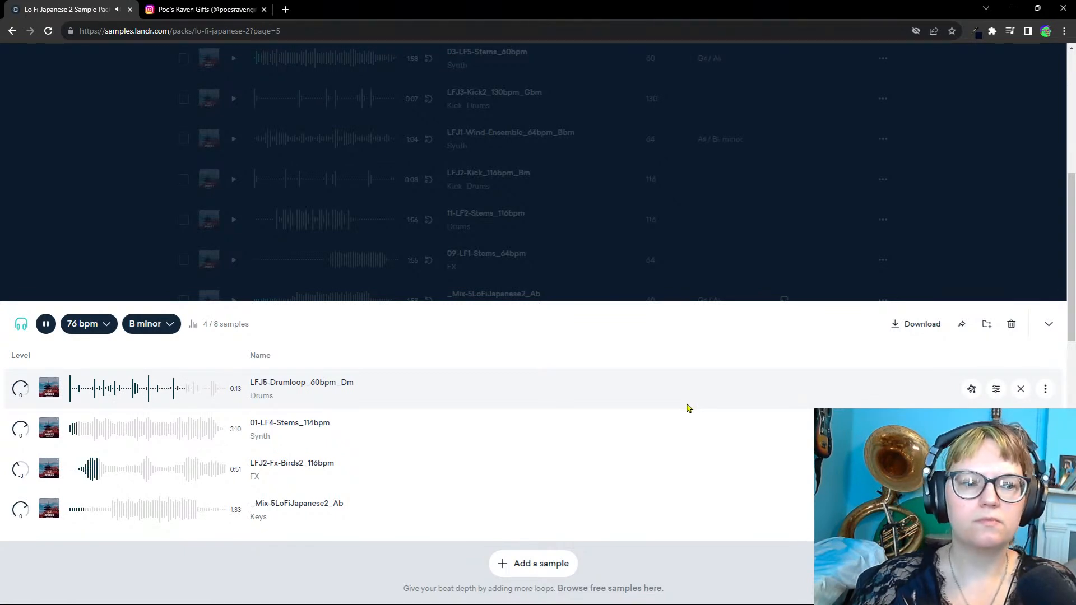
Step: Lower the level of the LFJ2-Fx-Birds2_116bpm sample further to -5
{"action": "left_click", "coordinate": [21, 469]}
{"action": "left_click_drag", "start_coordinate": [20, 470], "coordinate": [21, 471]}
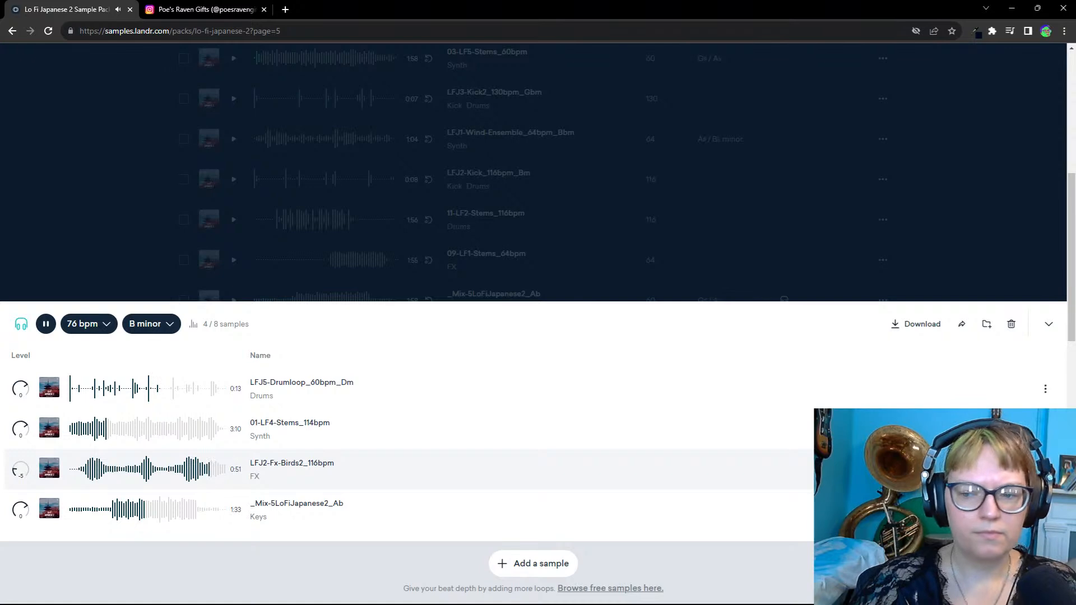
Step: Remove the LFJ2-Fx-Birds2_116bpm and _Mix-5LoFiJapanese2_Ab samples from Creator and collapse Creator
{"action": "key", "text": "Delete"}
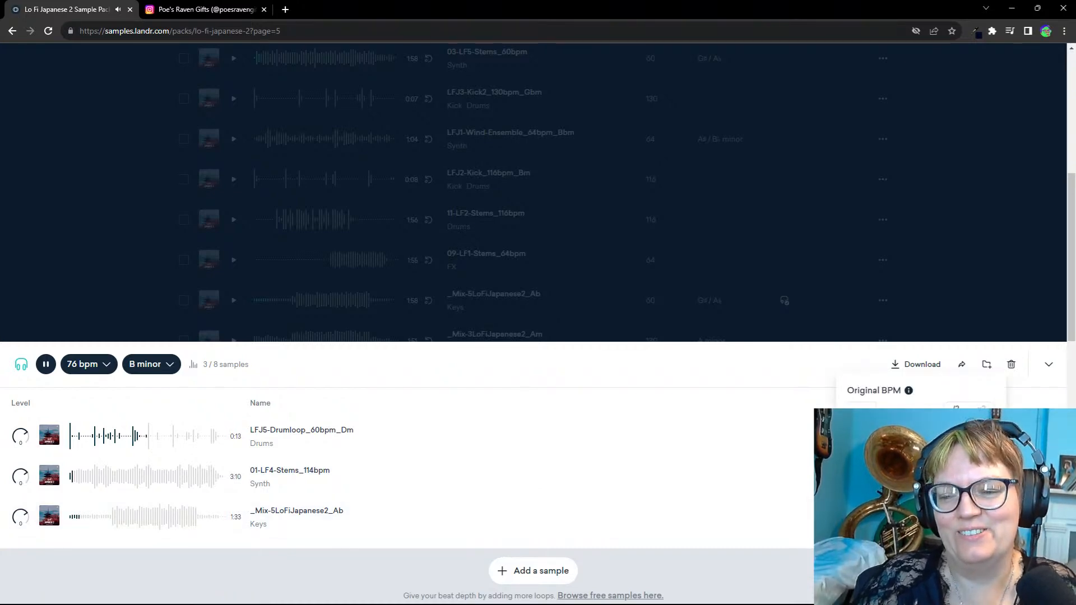
{"action": "scroll", "coordinate": [532, 190], "scroll_direction": "up", "scroll_amount": 1}
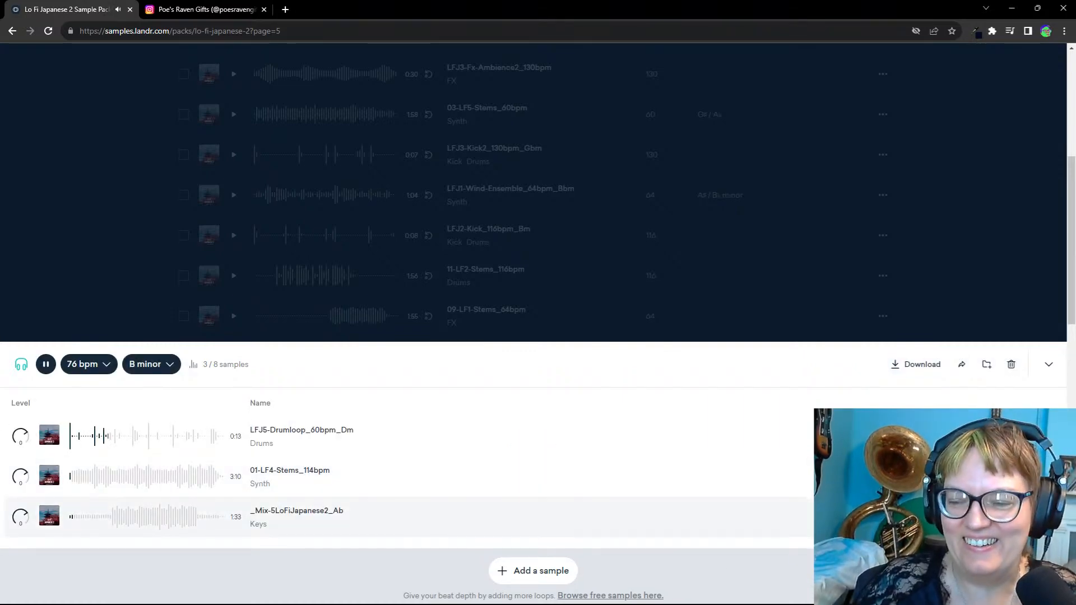
{"action": "left_click", "coordinate": [1009, 516]}
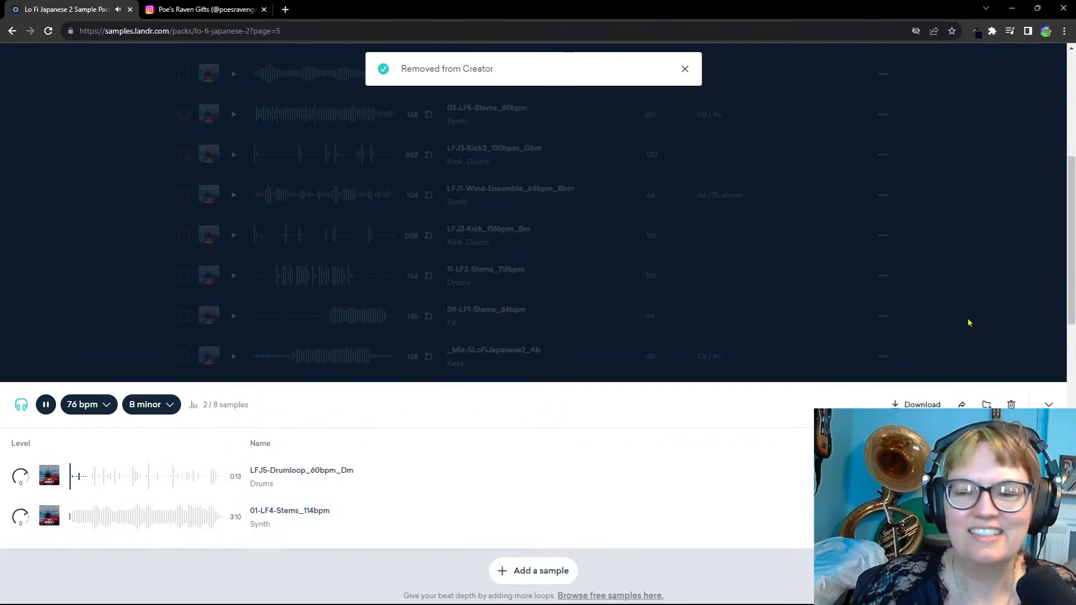
{"action": "left_click", "coordinate": [970, 323]}
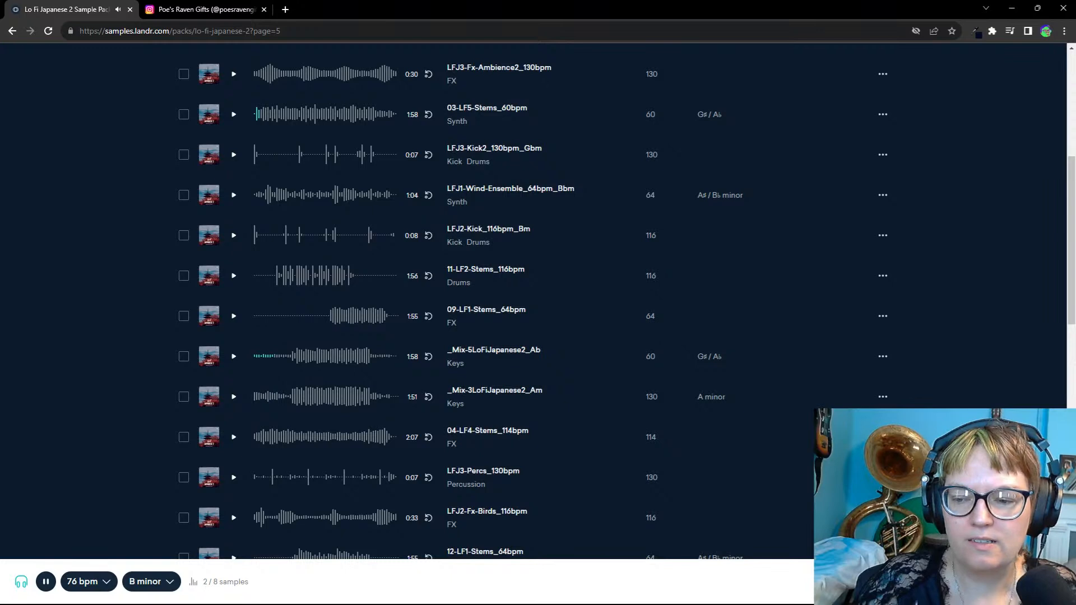
Step: Check the original BPM setting of the 01-LF4-Stems_114bpm synth sample in Creator
{"action": "left_click", "coordinate": [442, 583]}
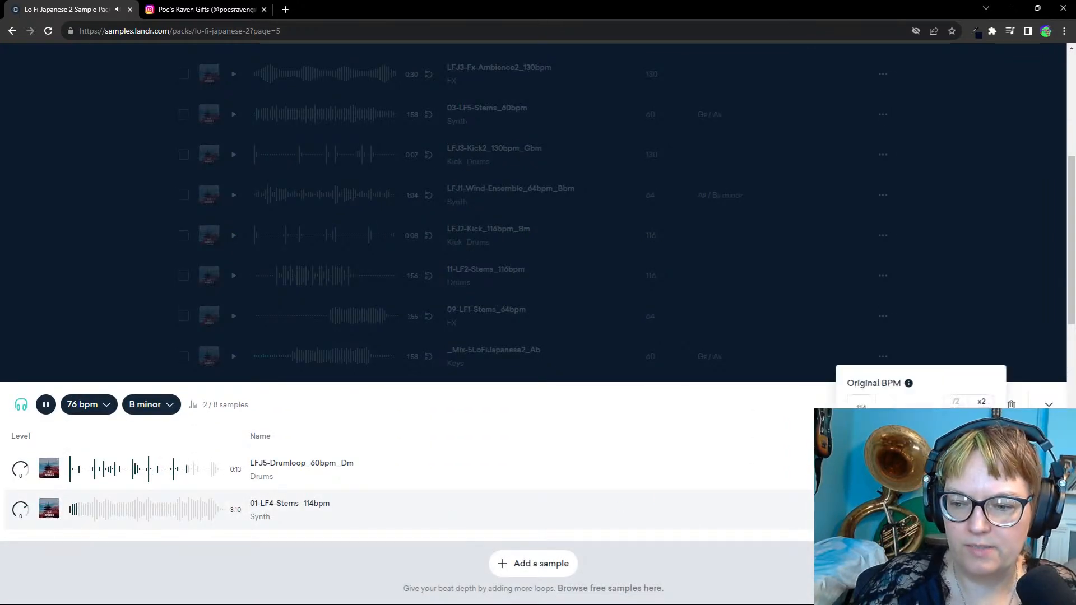
{"action": "left_click", "coordinate": [1007, 319]}
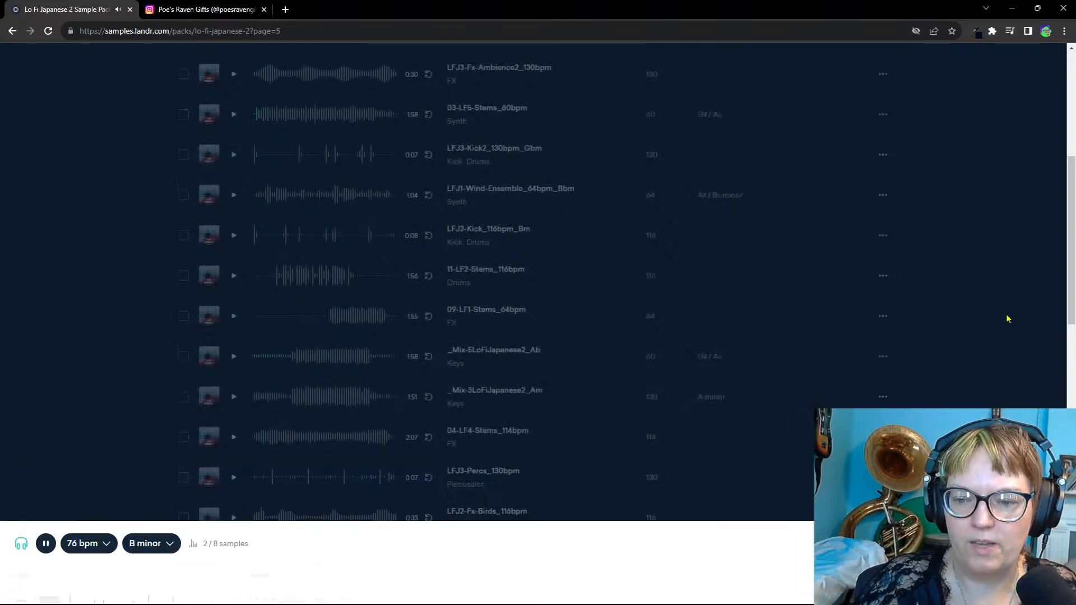
Step: Filter the pack's samples by the key of B minor
{"action": "scroll", "coordinate": [729, 398], "scroll_direction": "up", "scroll_amount": 6}
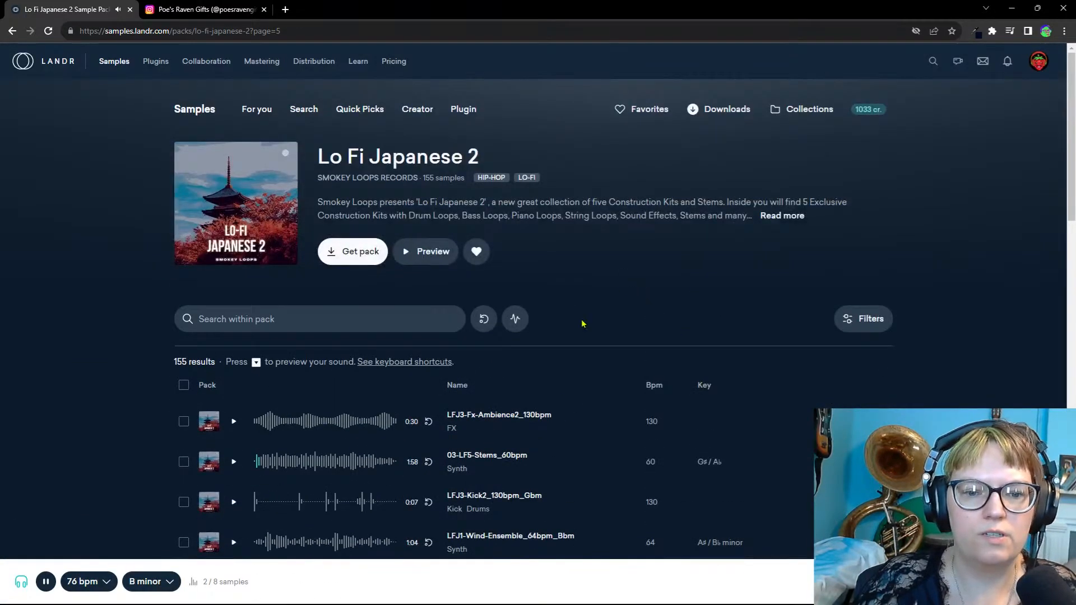
{"action": "left_click", "coordinate": [875, 317]}
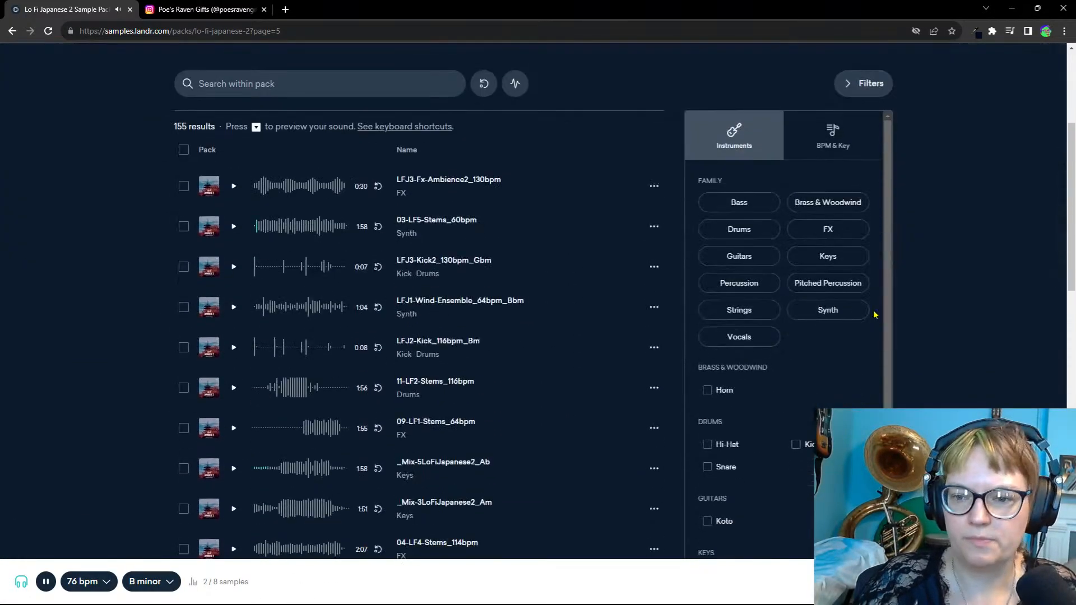
{"action": "left_click", "coordinate": [833, 133]}
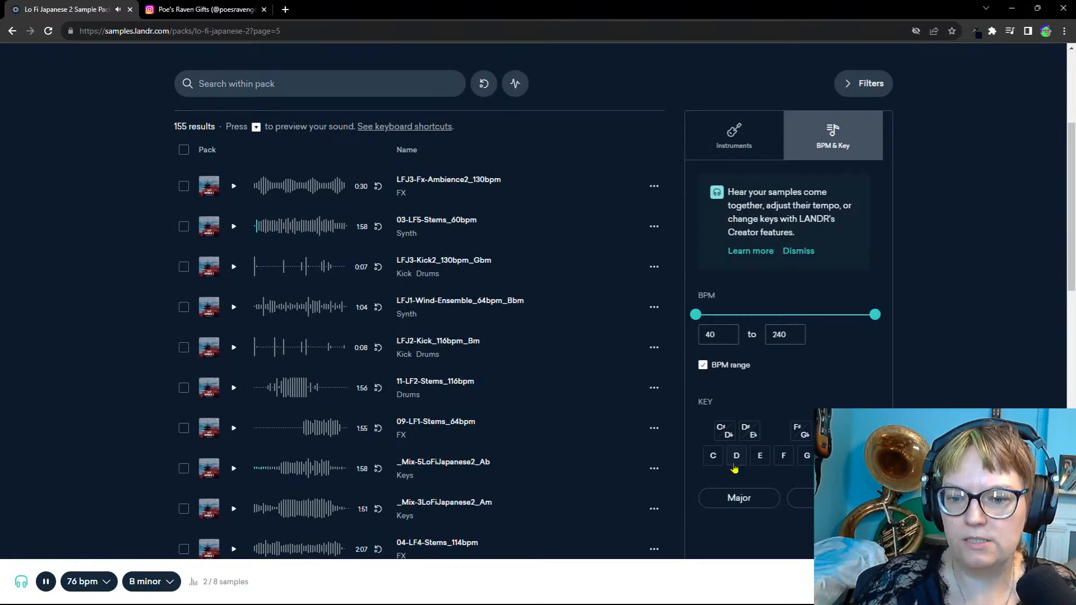
{"action": "left_click", "coordinate": [855, 456]}
{"action": "left_click", "coordinate": [807, 501]}
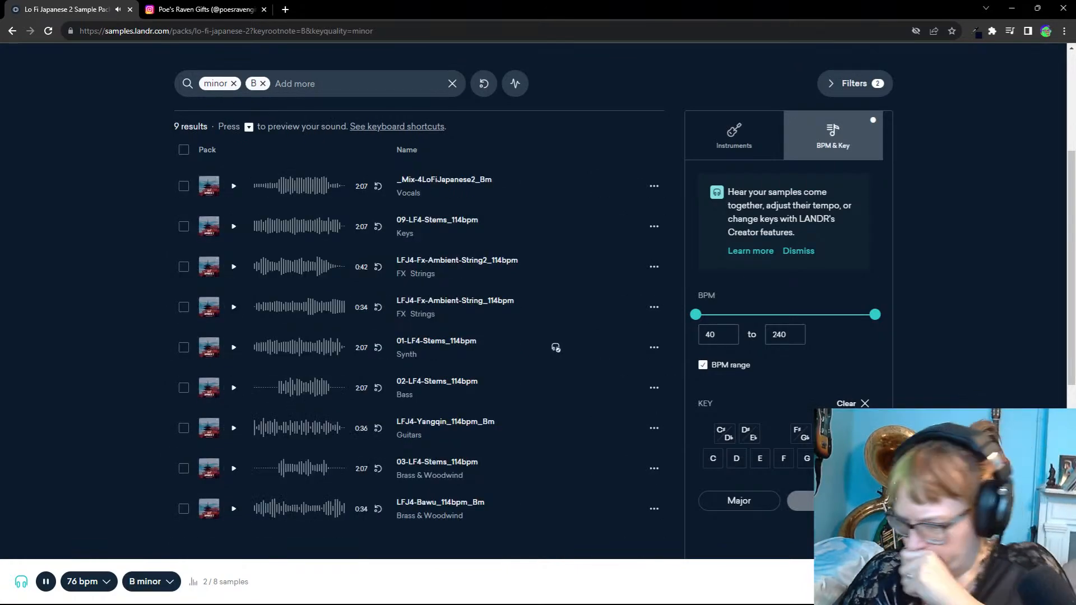
Step: Preview the LFJ4-Yangqin_114bpm_Bm guitars sample and add it to Creator
{"action": "left_click", "coordinate": [361, 430]}
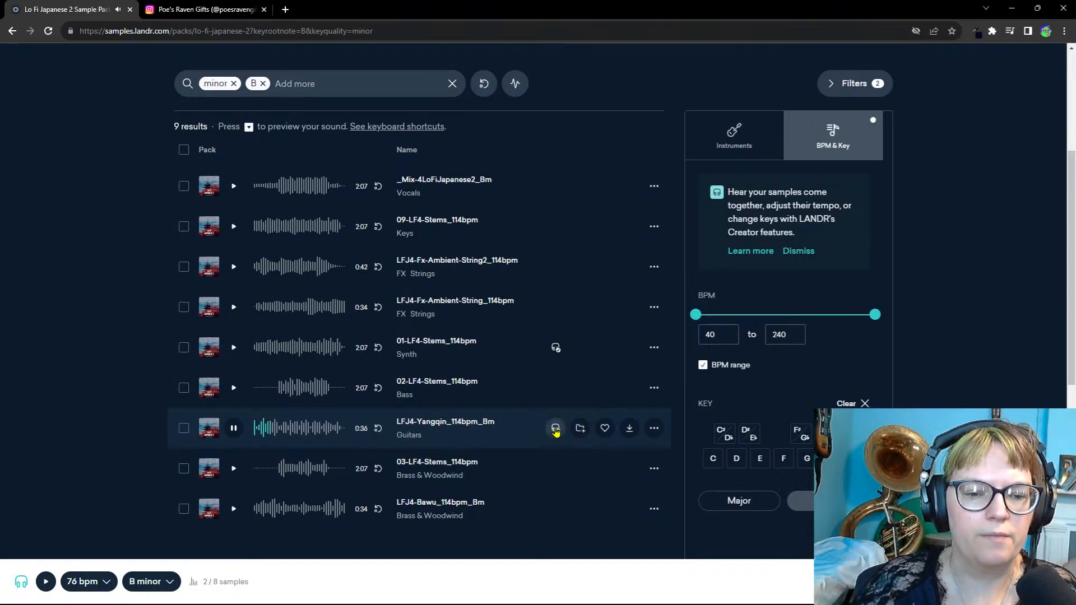
{"action": "key", "text": "c"}
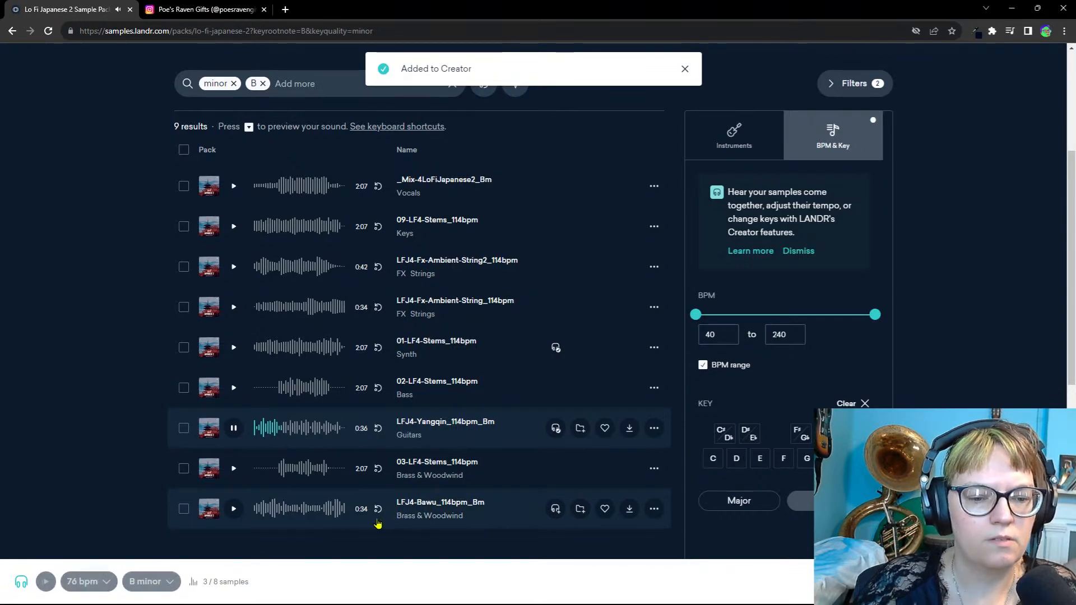
Step: Preview the LFJ4-Bawu_114bpm_Bm woodwind sample and the 01-LF4-Stems_114bpm synth sample, stopping each playback
{"action": "left_click", "coordinate": [234, 511]}
{"action": "left_click", "coordinate": [234, 509]}
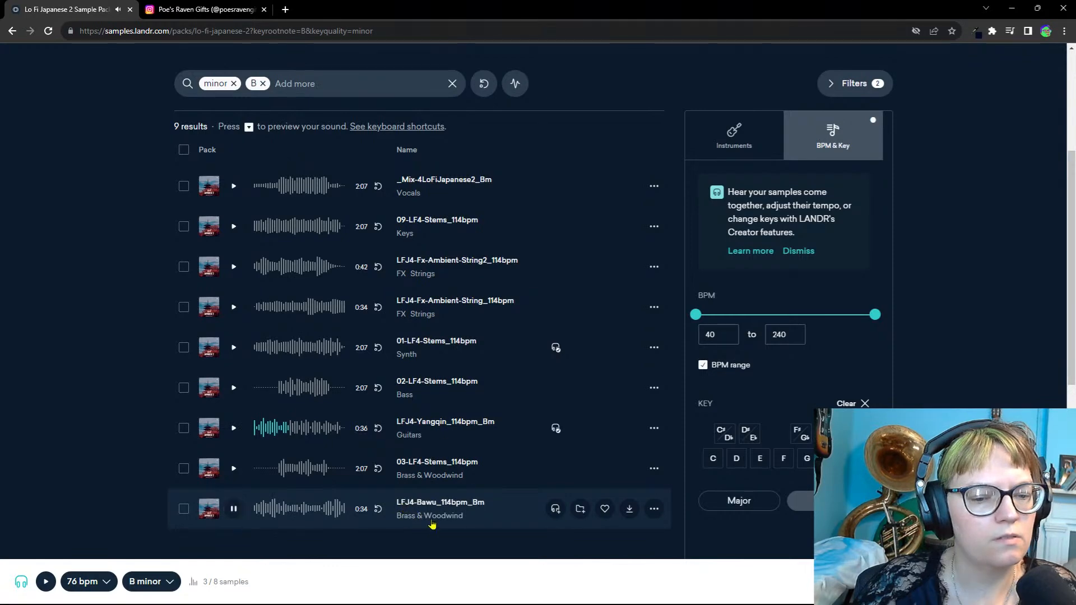
{"action": "left_click", "coordinate": [234, 509]}
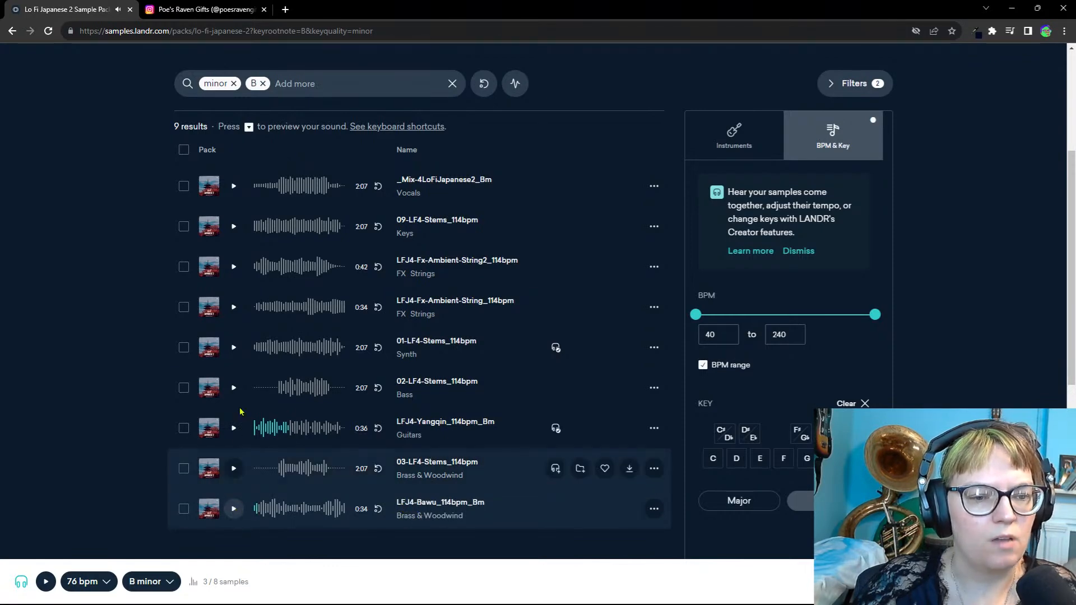
{"action": "left_click", "coordinate": [234, 347]}
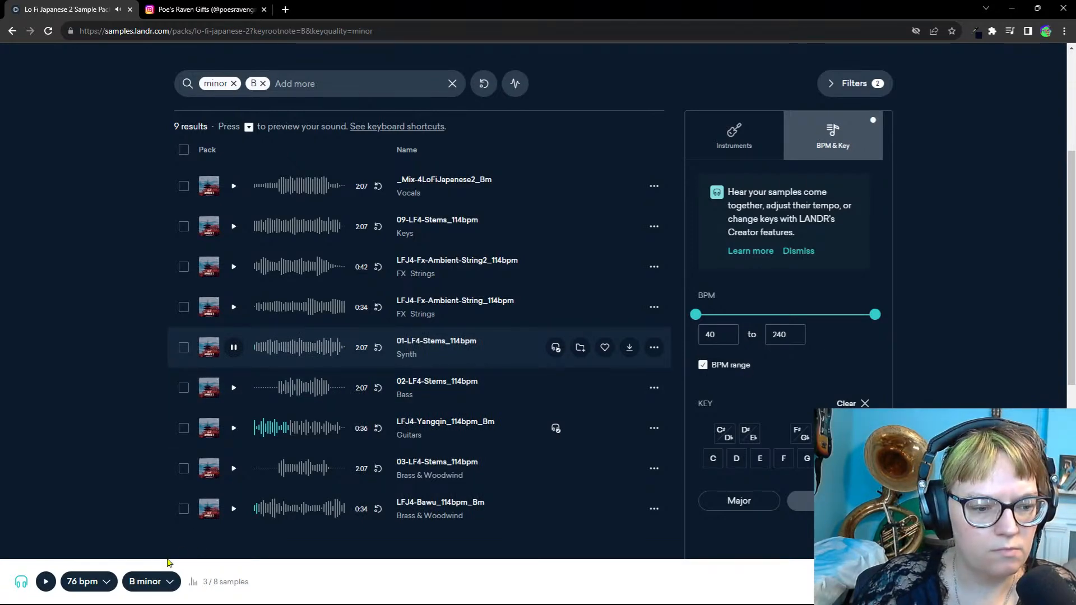
{"action": "key", "text": "space"}
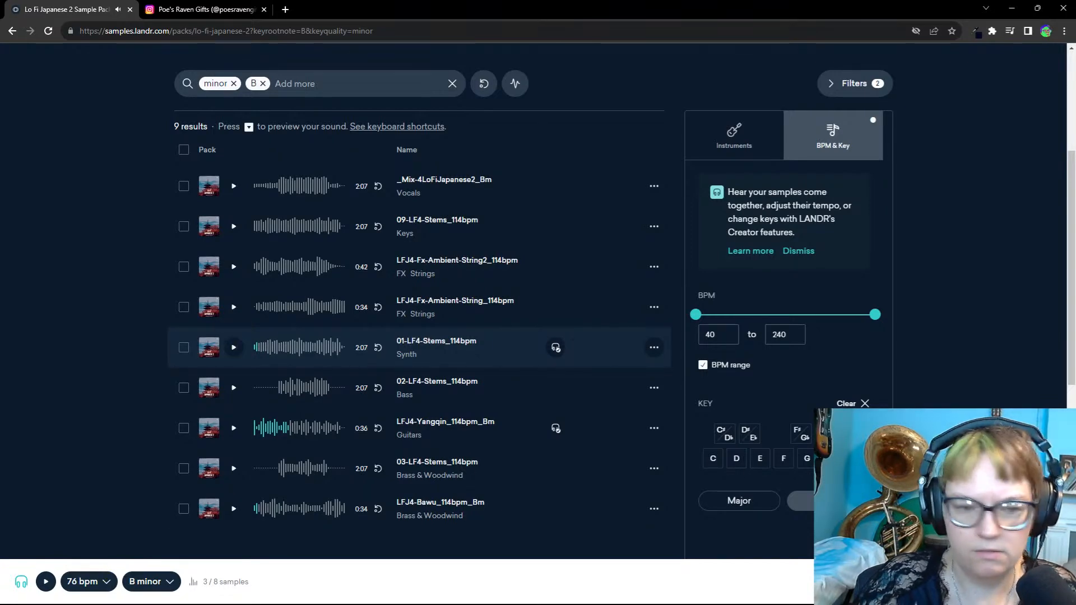
Step: Expand Creator to play the beat with the yangqin sample, and collapse it again
{"action": "left_click", "coordinate": [1049, 582]}
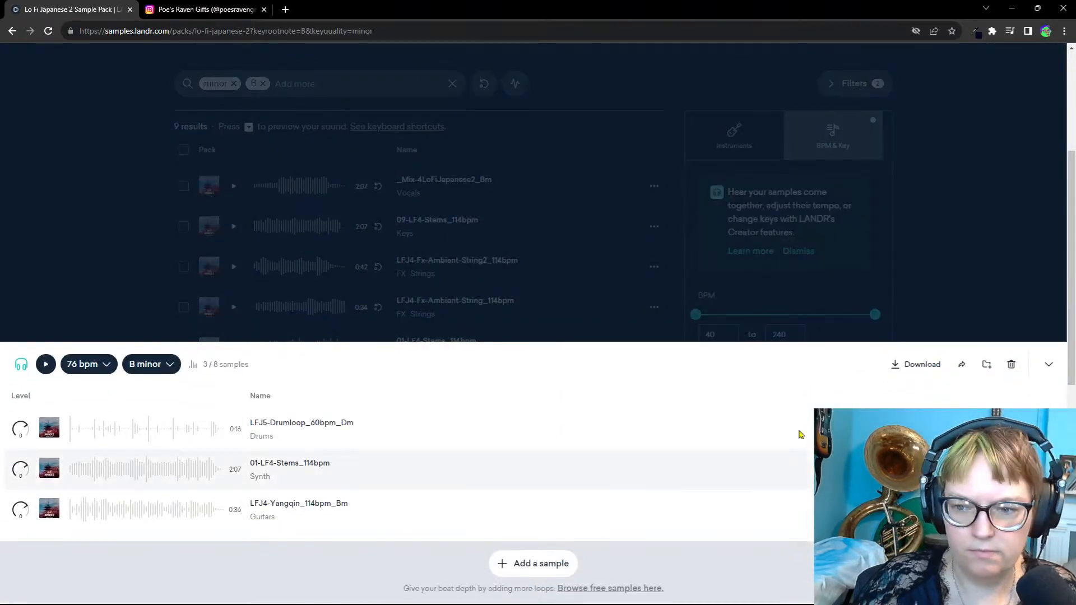
{"action": "left_click", "coordinate": [46, 365]}
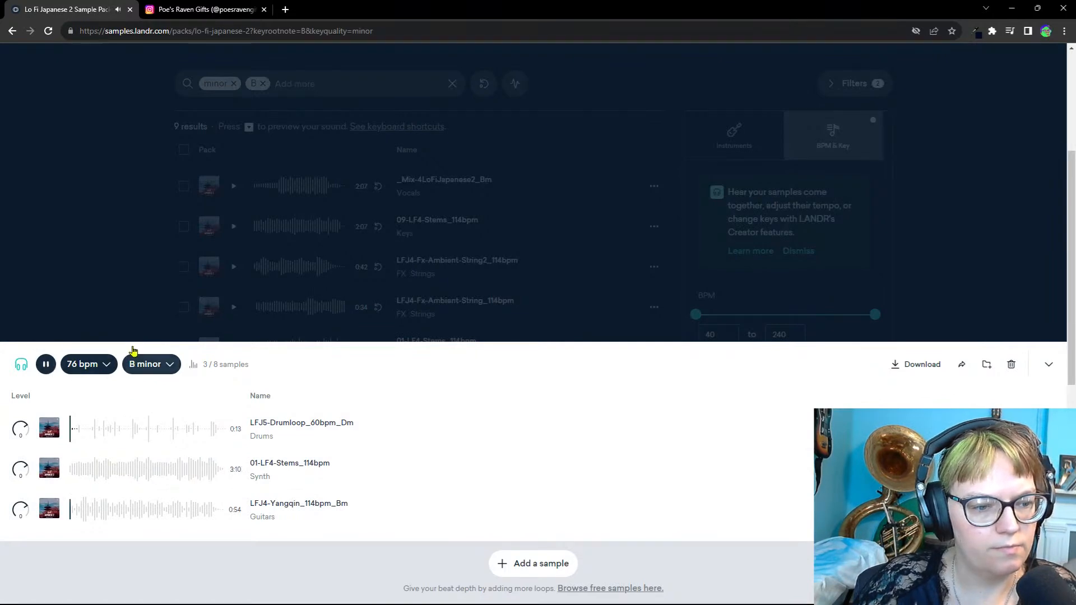
{"action": "left_click", "coordinate": [151, 306]}
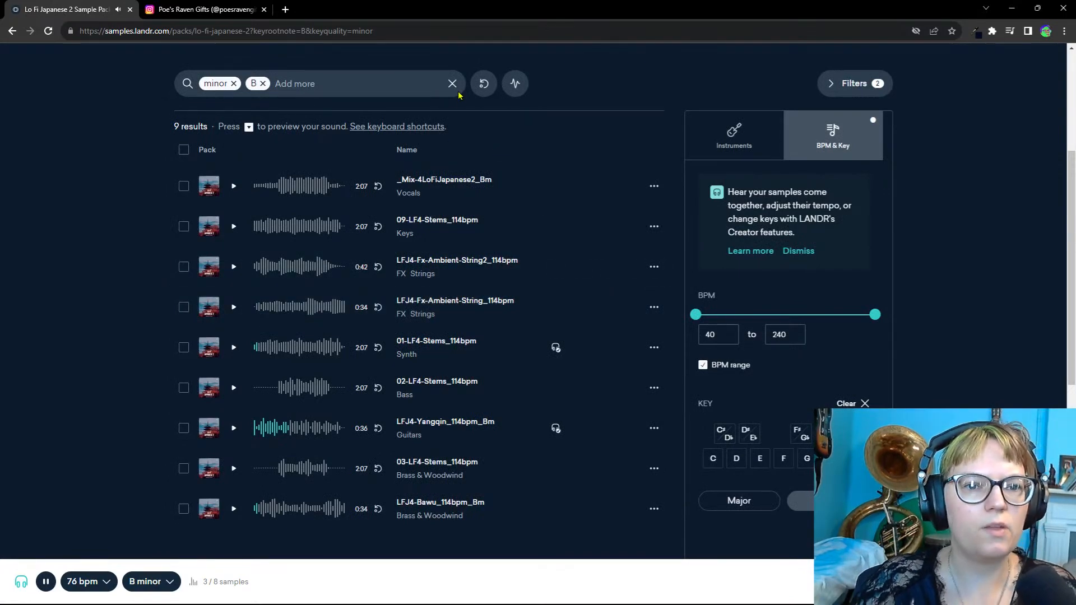
Step: Search the whole sample library for "raven" and preview the Raven_1C7OJ_06 sample
{"action": "scroll", "coordinate": [465, 174], "scroll_direction": "up", "scroll_amount": 5}
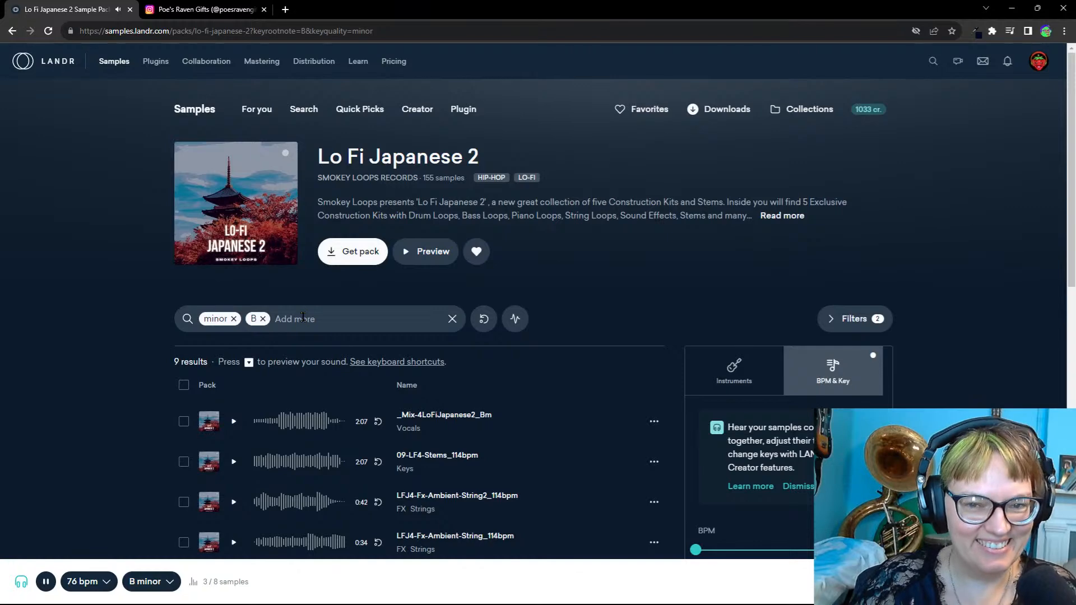
{"action": "left_click", "coordinate": [305, 112]}
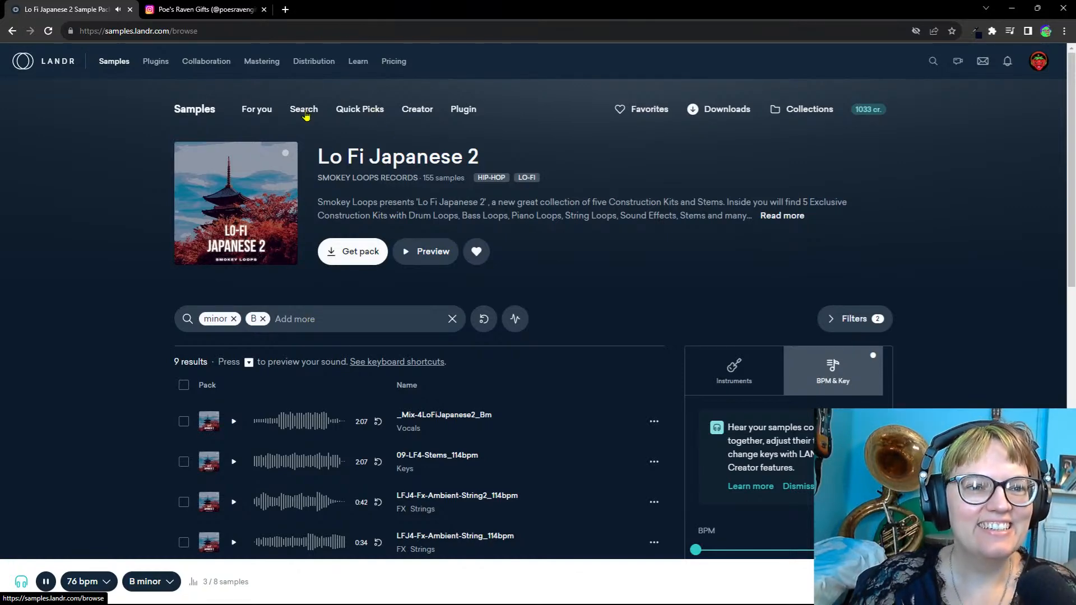
{"action": "left_click", "coordinate": [348, 214]}
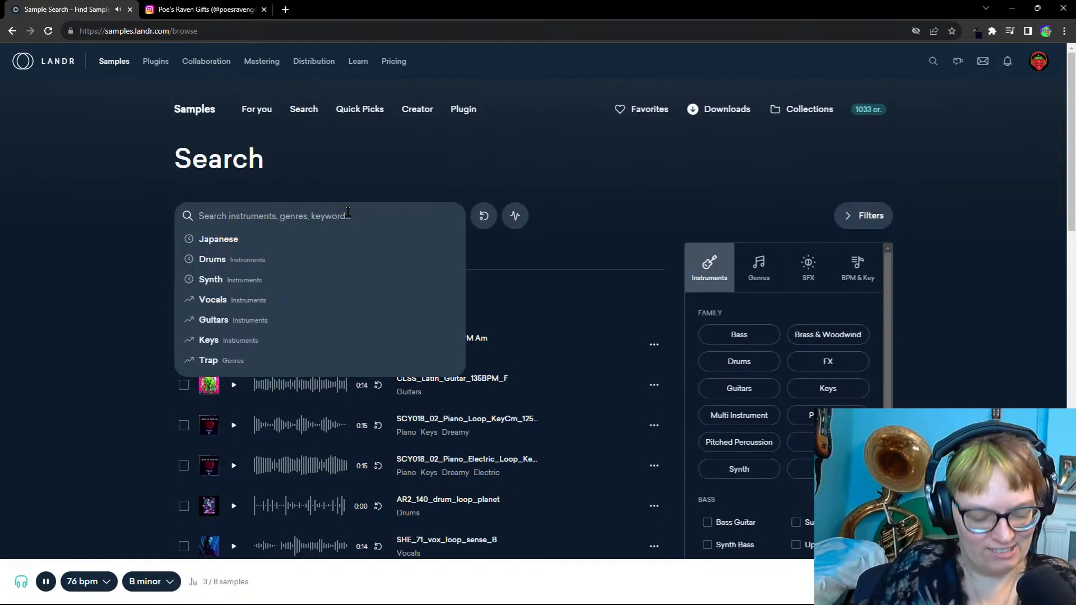
{"action": "type", "text": "raven"}
{"action": "key", "text": "Return"}
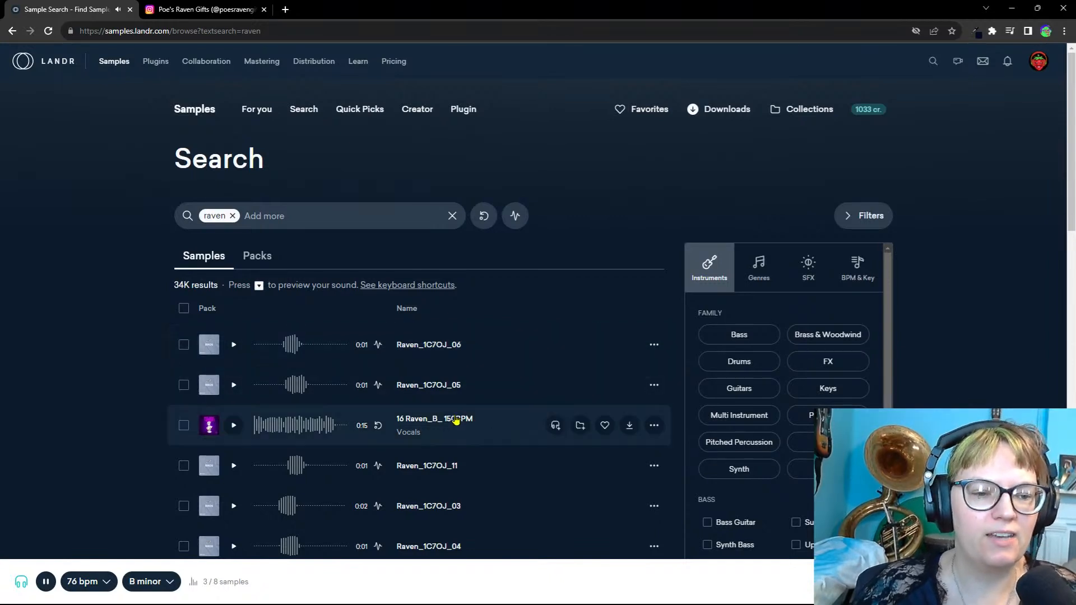
{"action": "left_click", "coordinate": [231, 346]}
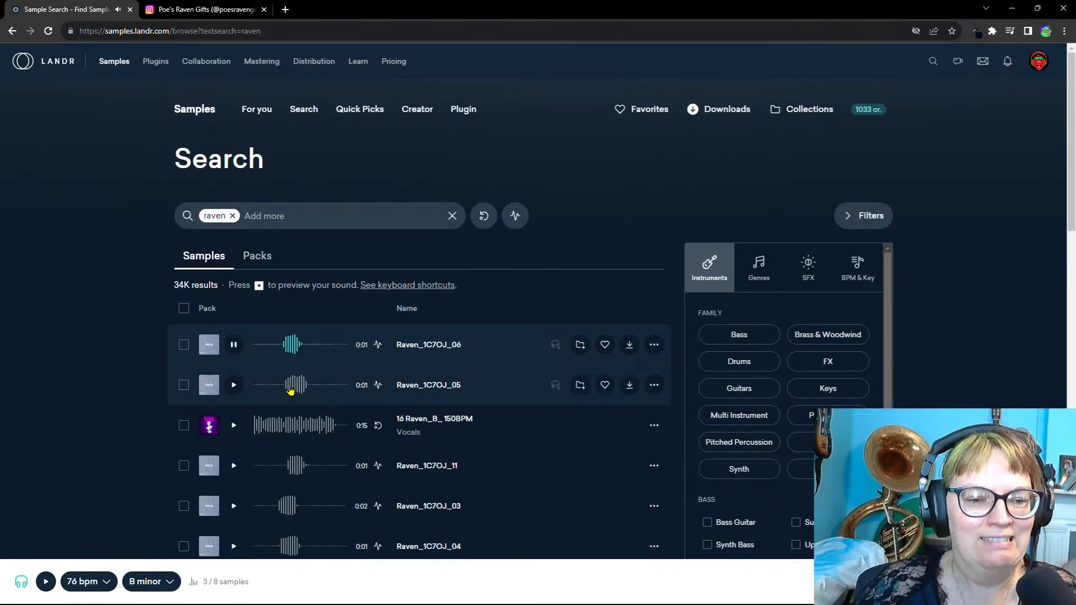
Step: Preview the Raven_1C7OJ_05, 16 Raven_B_ 150BPM and Raven_1C7OJ_11 samples one after another
{"action": "left_click", "coordinate": [234, 385]}
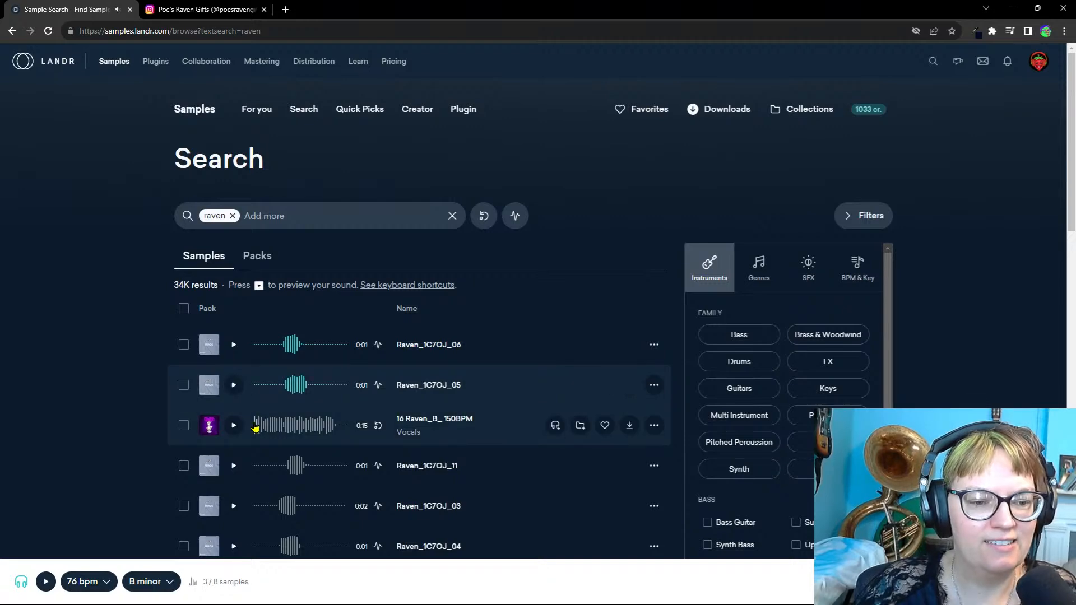
{"action": "left_click", "coordinate": [234, 427]}
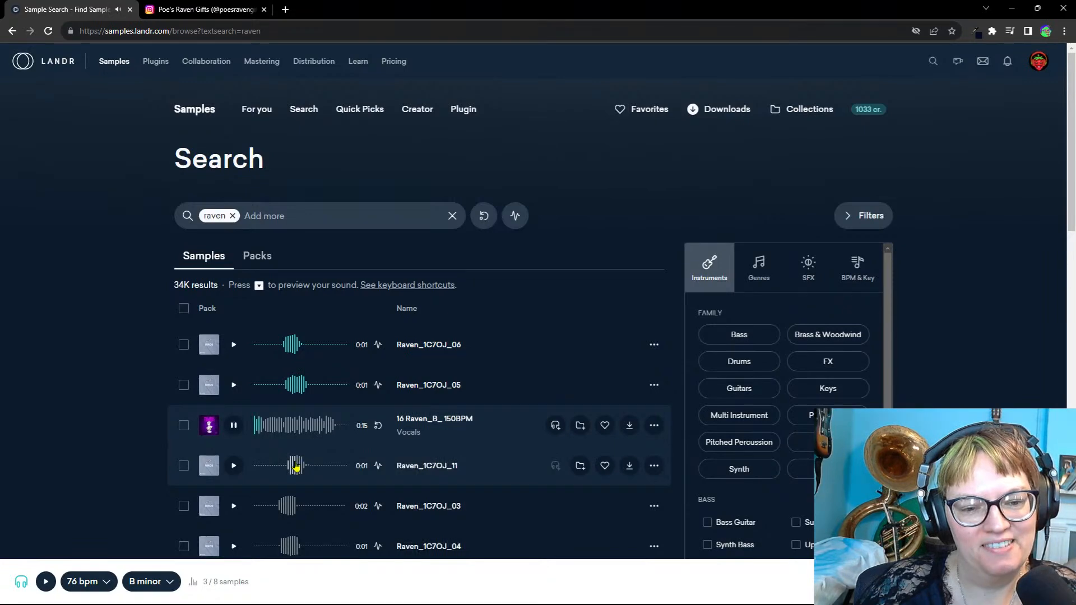
{"action": "left_click", "coordinate": [287, 474]}
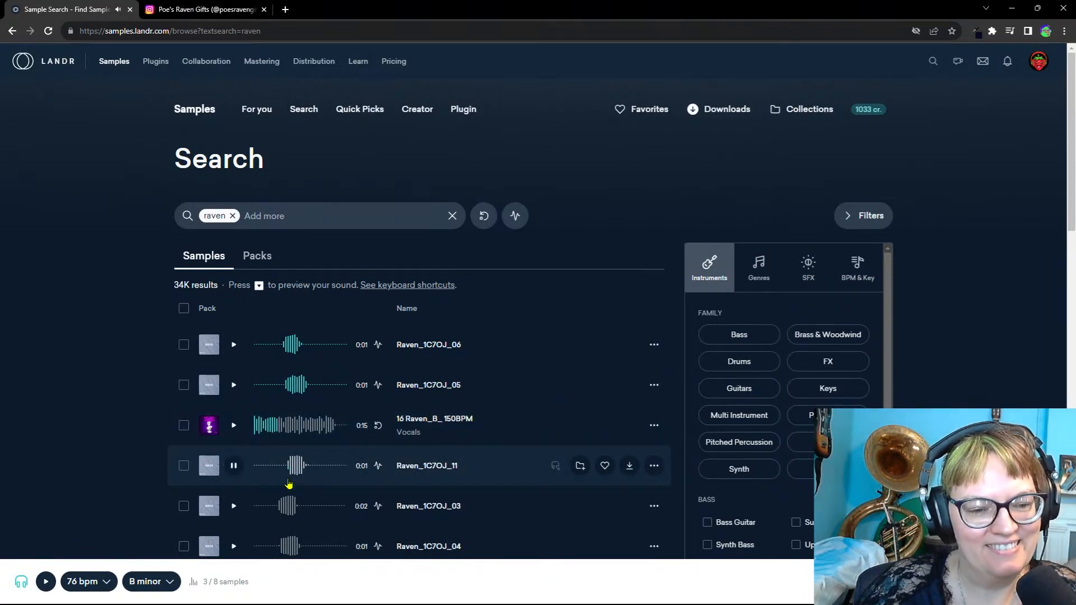
Step: Preview the raven one-shots Raven_1C7OJ_03, Raven_1C7OJ_04, Raven_1C7OJ_10 and Raven_1C7OJ_13
{"action": "scroll", "coordinate": [307, 514], "scroll_direction": "down", "scroll_amount": 4}
{"action": "scroll", "coordinate": [309, 517], "scroll_direction": "down", "scroll_amount": 3}
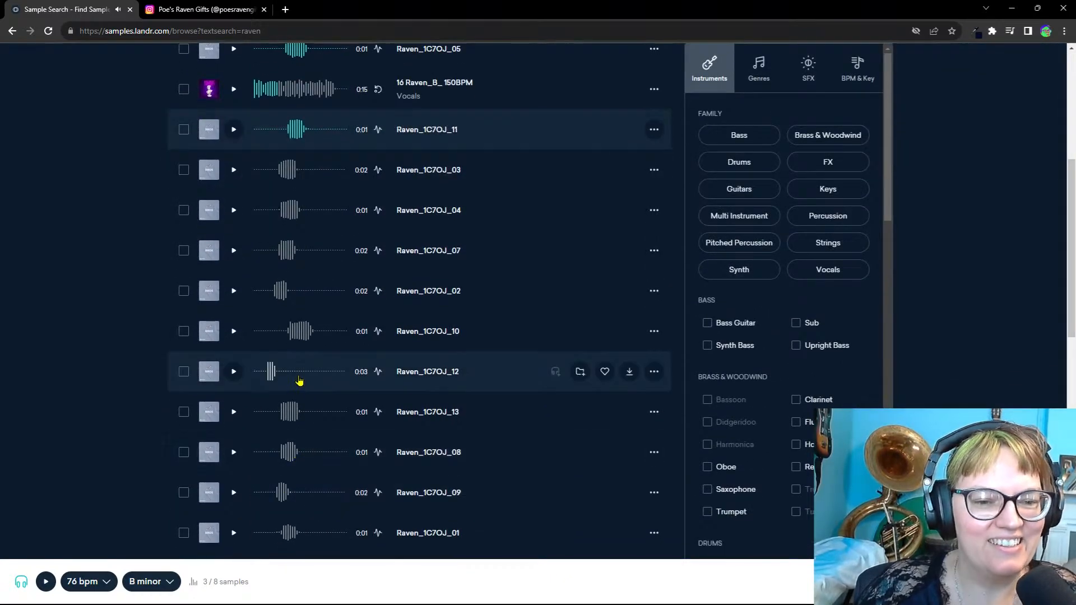
{"action": "left_click", "coordinate": [233, 169]}
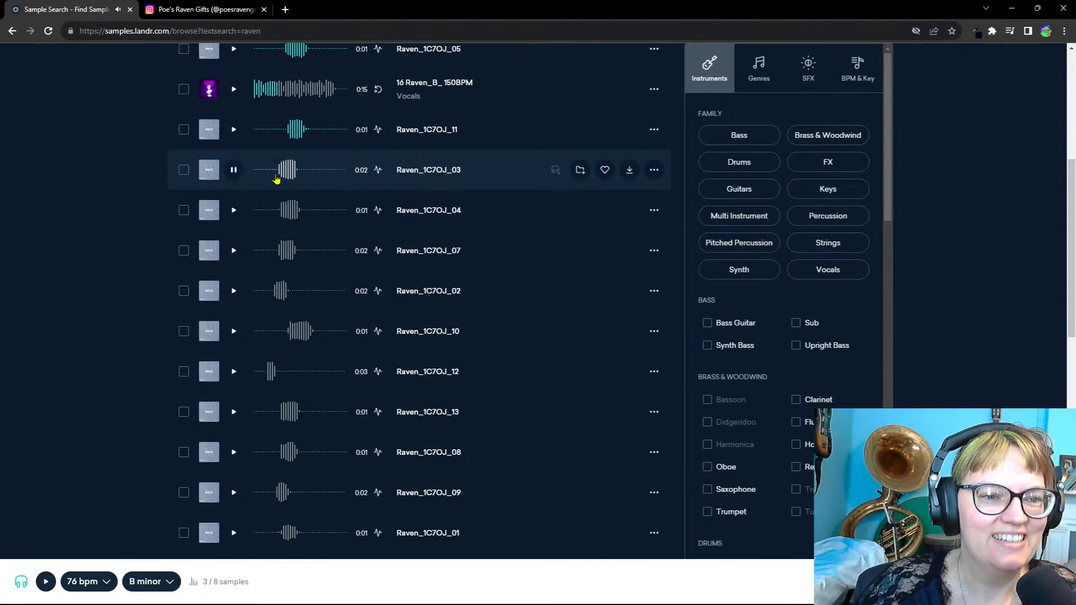
{"action": "left_click", "coordinate": [233, 210]}
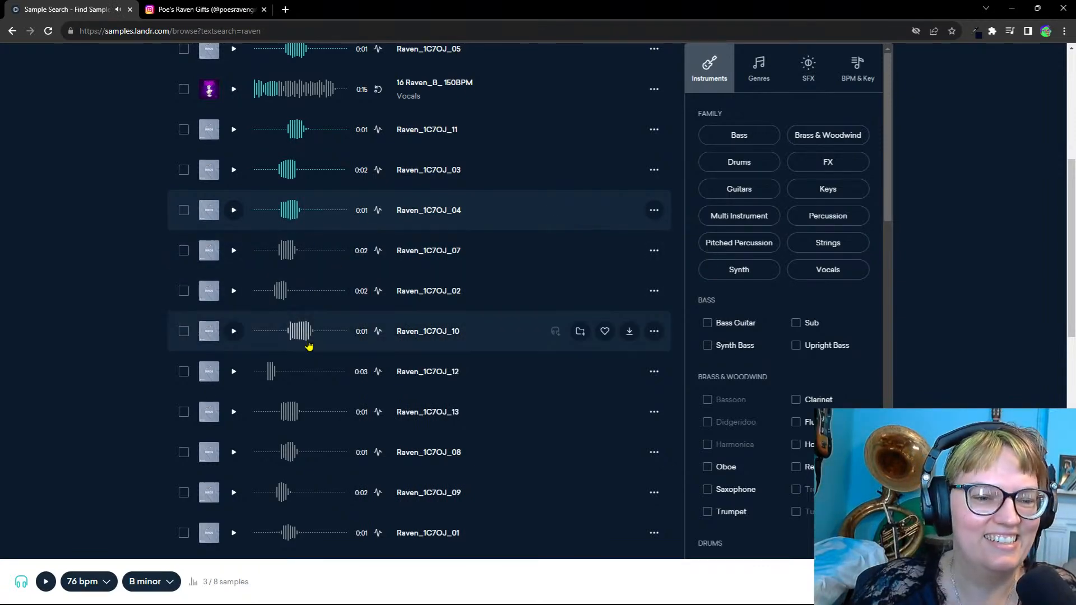
{"action": "left_click", "coordinate": [233, 331]}
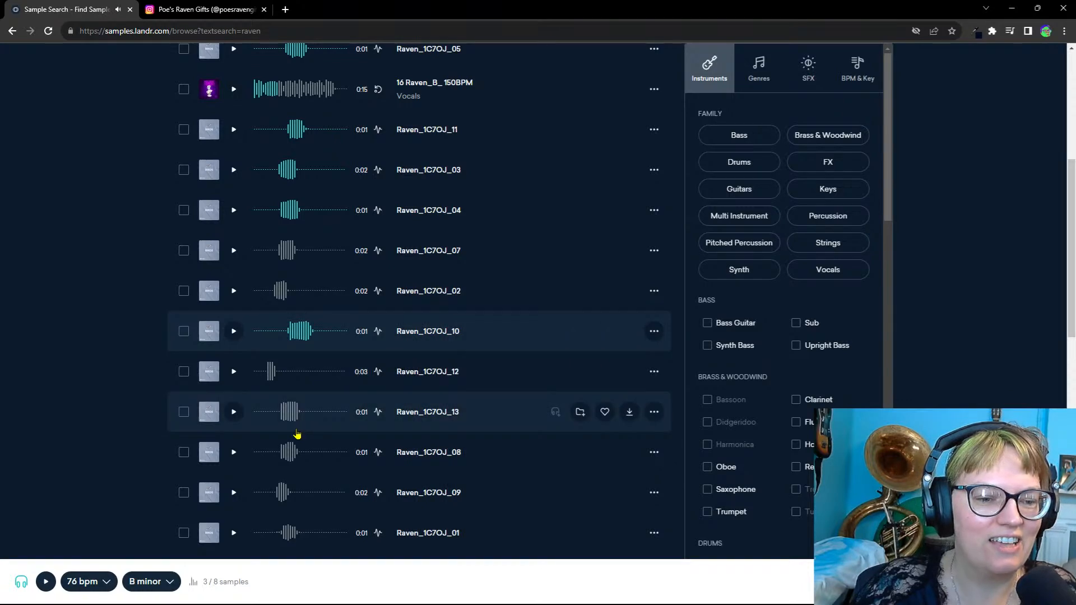
{"action": "left_click", "coordinate": [233, 414]}
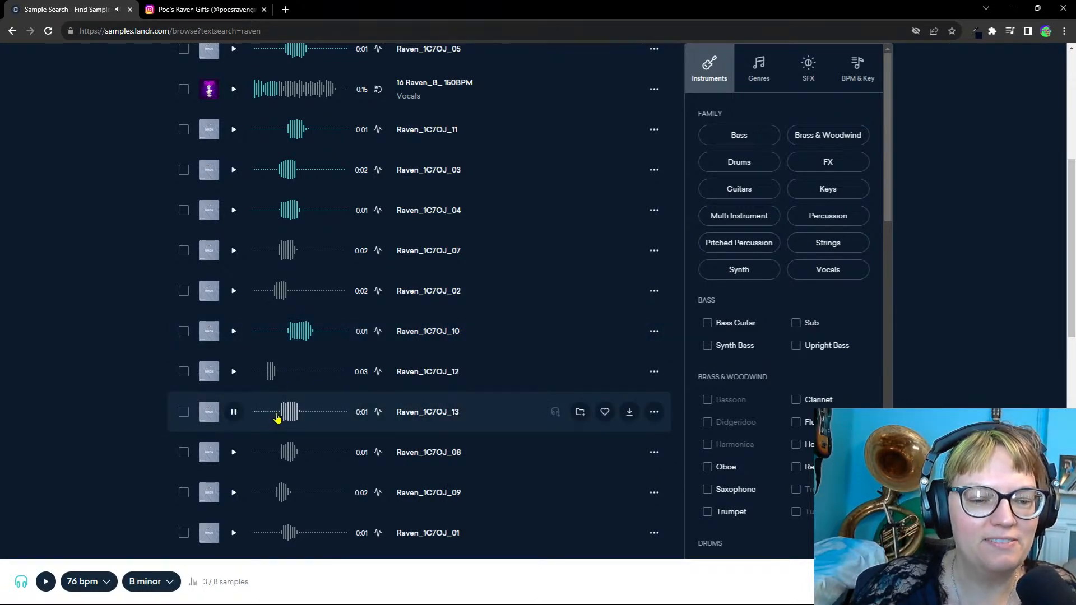
Step: Preview the Rave Synth 1 sample at the end of the first page of raven results
{"action": "scroll", "coordinate": [278, 426], "scroll_direction": "down", "scroll_amount": 5}
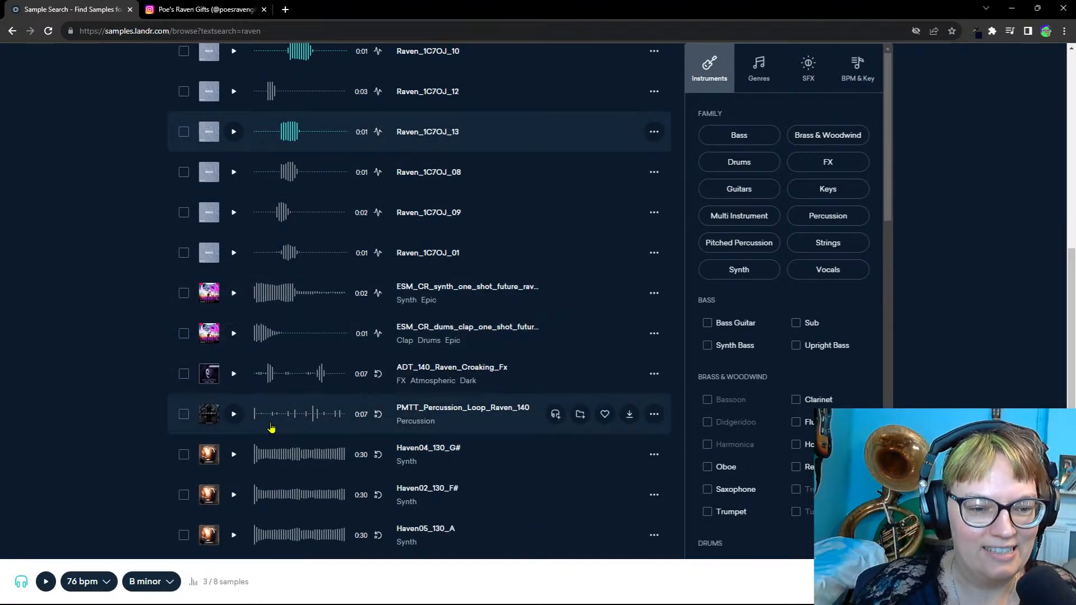
{"action": "scroll", "coordinate": [260, 413], "scroll_direction": "down", "scroll_amount": 5}
{"action": "left_click", "coordinate": [234, 376]}
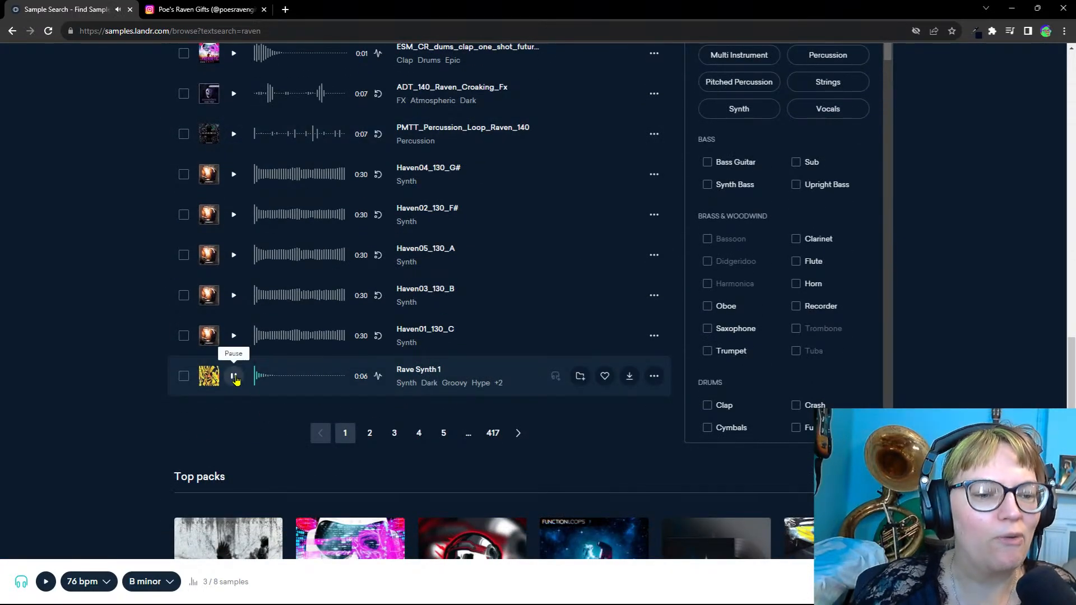
Step: Replay Raven_1C7OJ_03, Raven_1C7OJ_04 and Raven_1C7OJ_10 to compare the raven calls
{"action": "scroll", "coordinate": [344, 339], "scroll_direction": "up", "scroll_amount": 15}
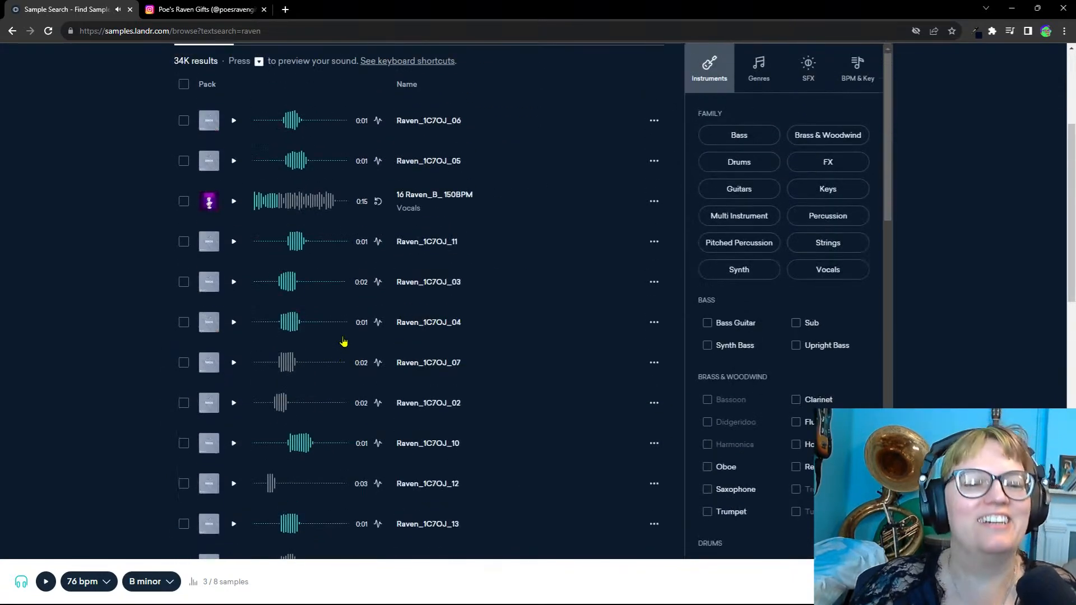
{"action": "scroll", "coordinate": [344, 339], "scroll_direction": "up", "scroll_amount": 2}
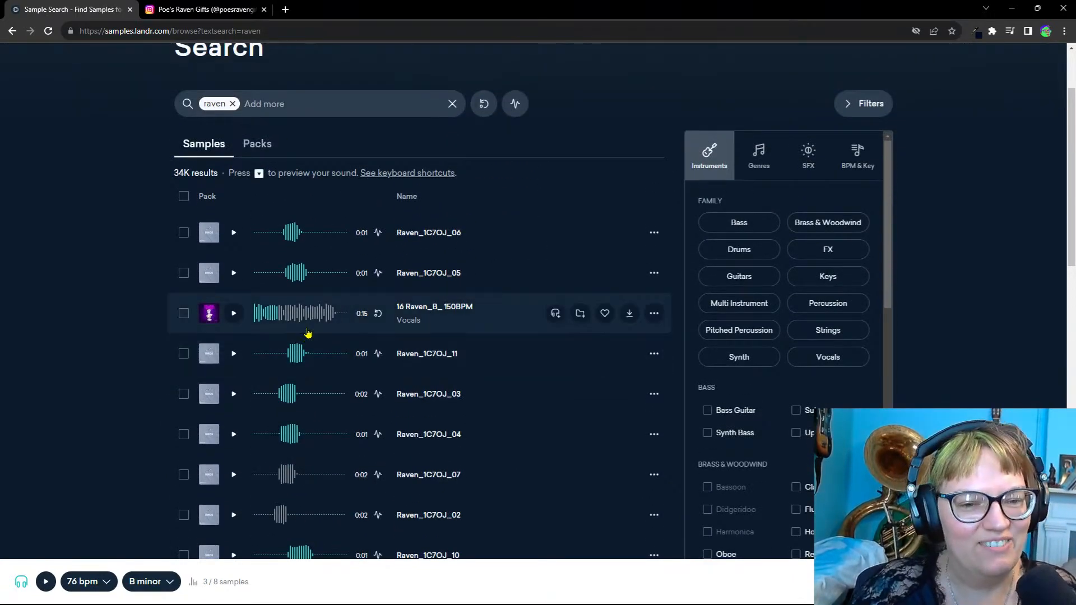
{"action": "scroll", "coordinate": [297, 315], "scroll_direction": "down", "scroll_amount": 2}
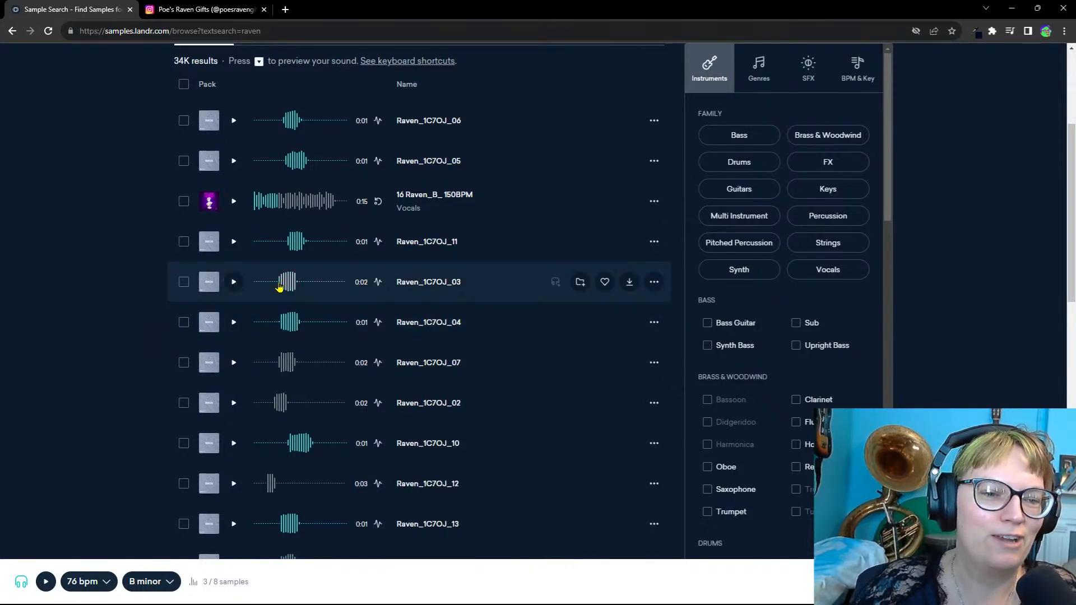
{"action": "left_click", "coordinate": [234, 282]}
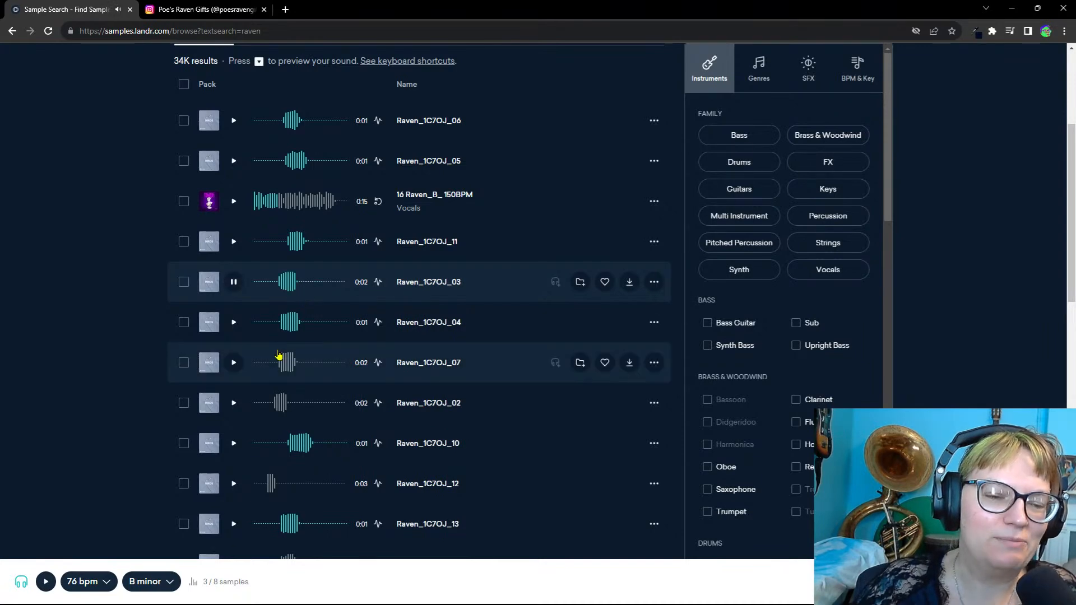
{"action": "left_click", "coordinate": [234, 323]}
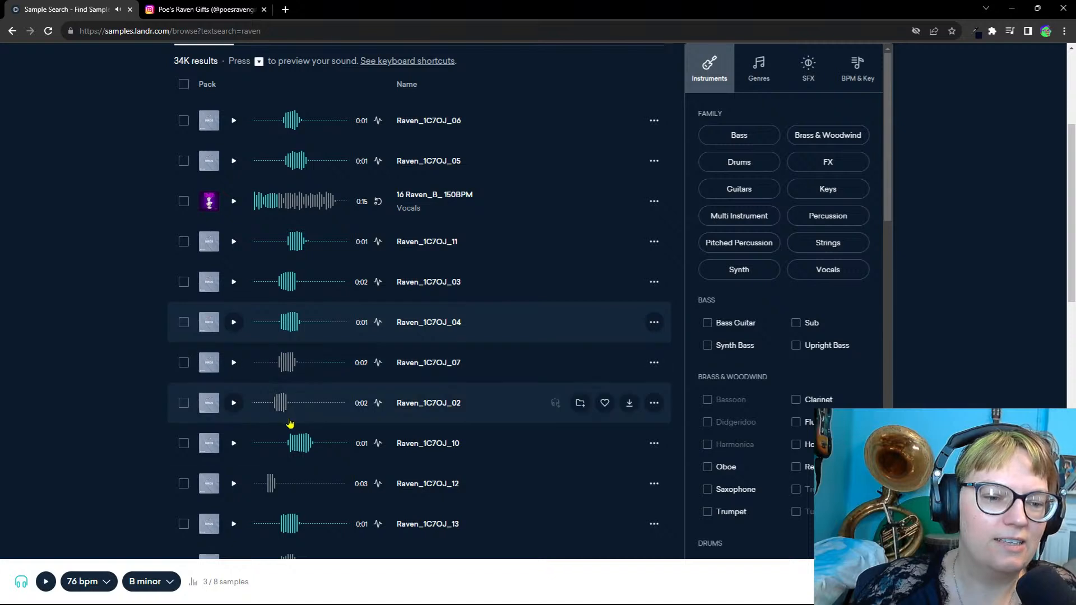
{"action": "left_click", "coordinate": [234, 444]}
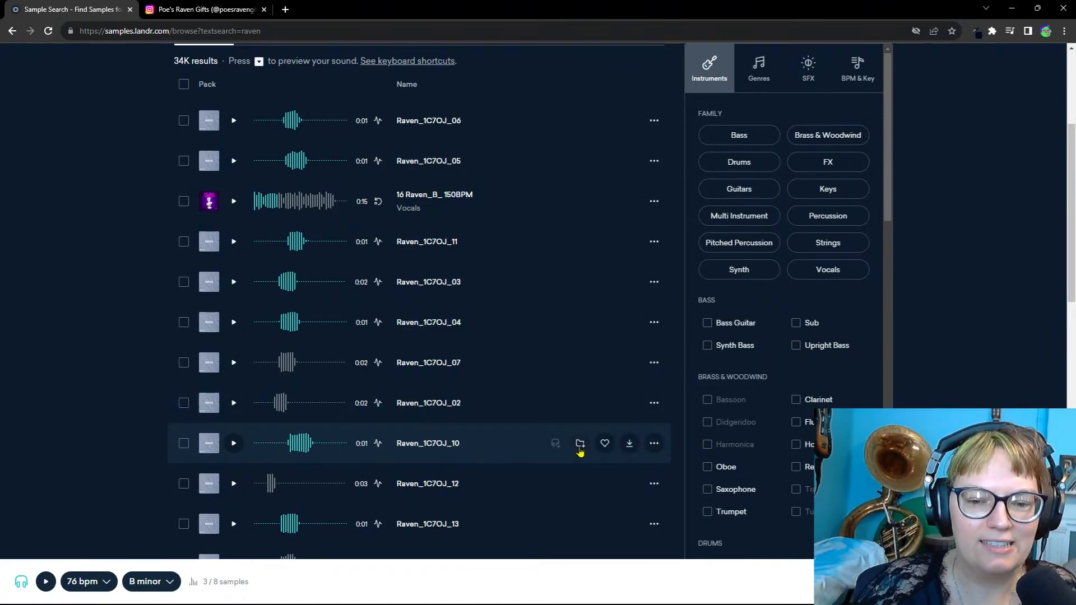
Step: Download Raven_1C7OJ_10 as a WAV into the Poe's Branding things folder and add the sample to favorites
{"action": "left_click", "coordinate": [630, 446]}
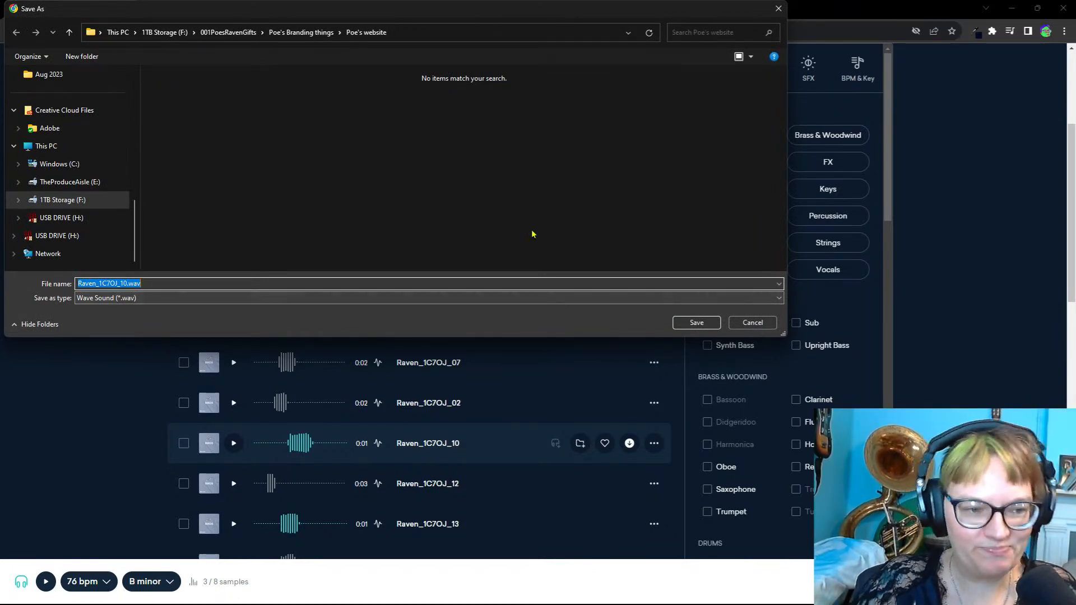
{"action": "left_click", "coordinate": [319, 33]}
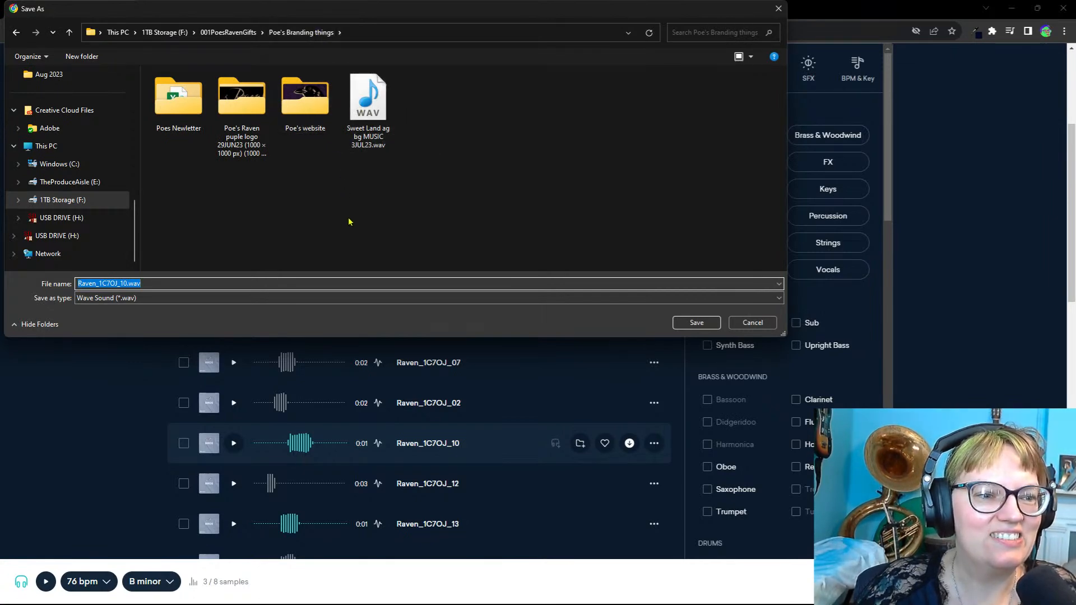
{"action": "left_click", "coordinate": [697, 322]}
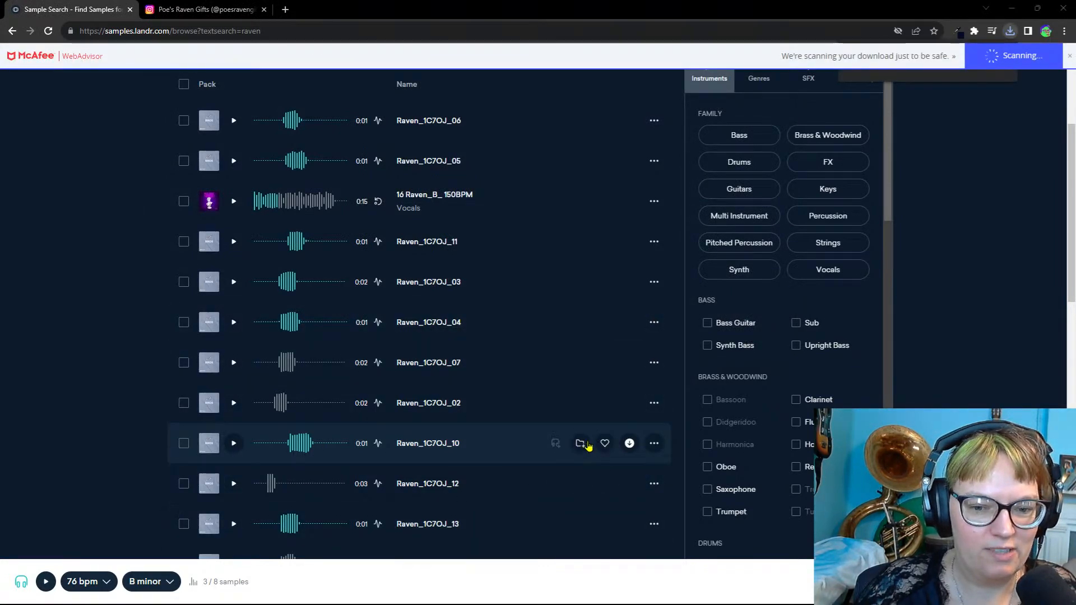
{"action": "left_click", "coordinate": [605, 443]}
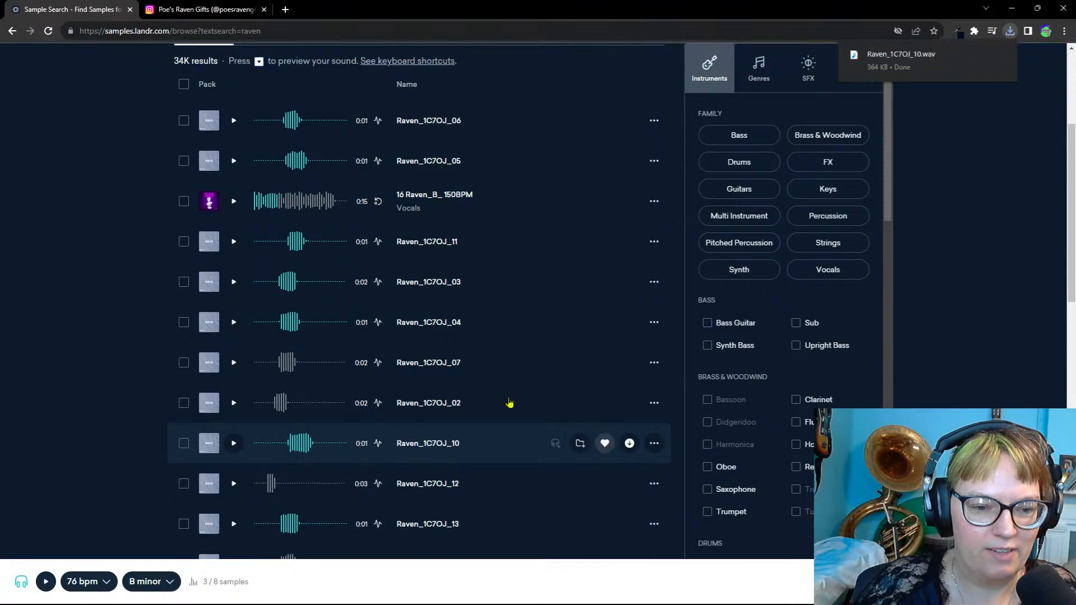
Step: Replay Raven_1C7OJ_04 and Raven_1C7OJ_03, and add Raven_1C7OJ_03 to favorites
{"action": "left_click", "coordinate": [282, 325]}
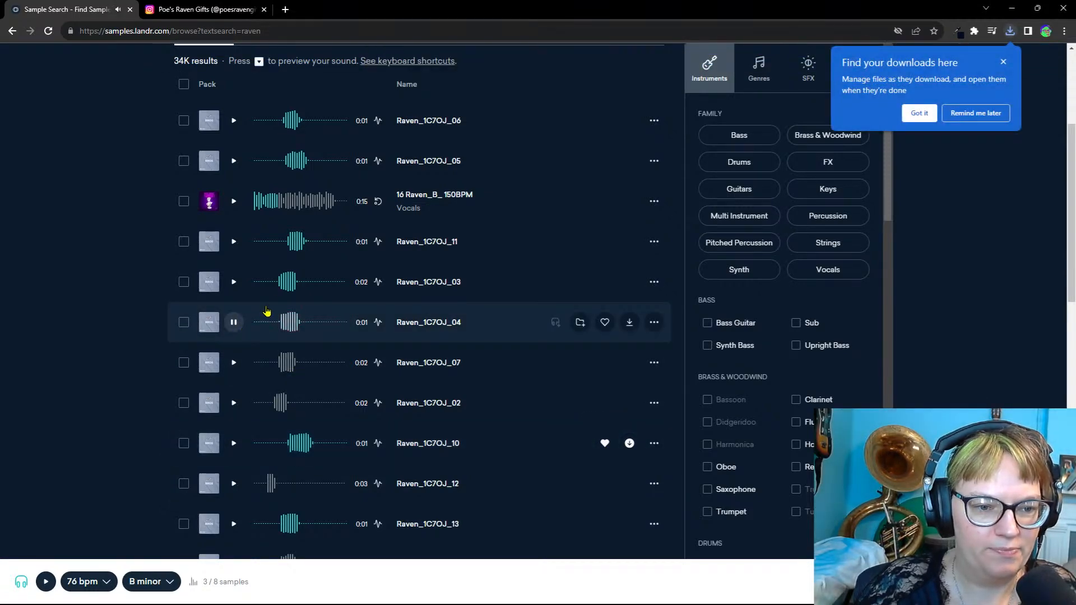
{"action": "left_click", "coordinate": [235, 287]}
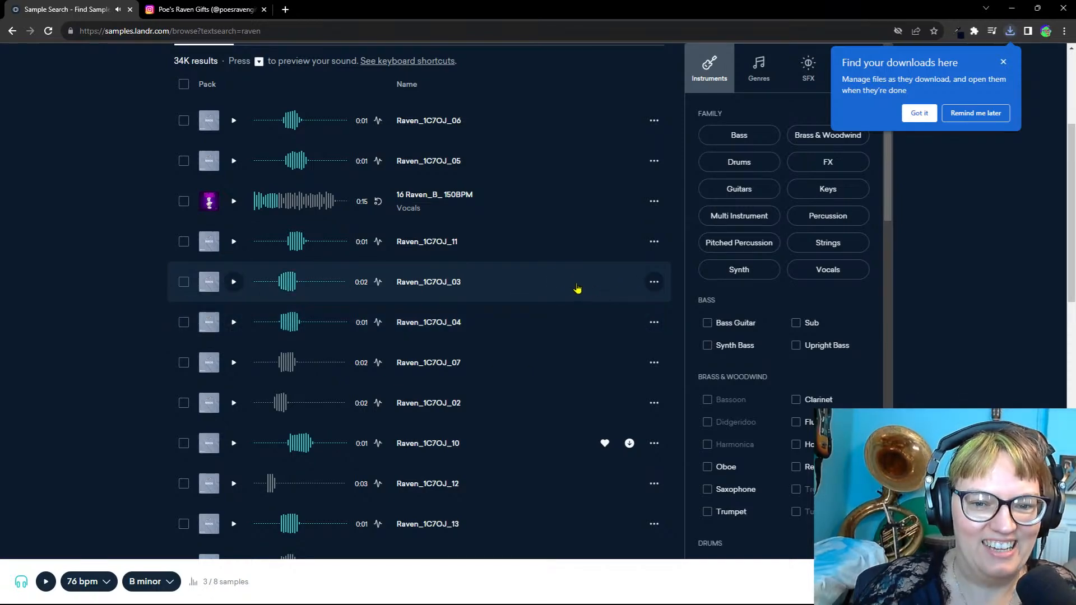
{"action": "left_click", "coordinate": [605, 282]}
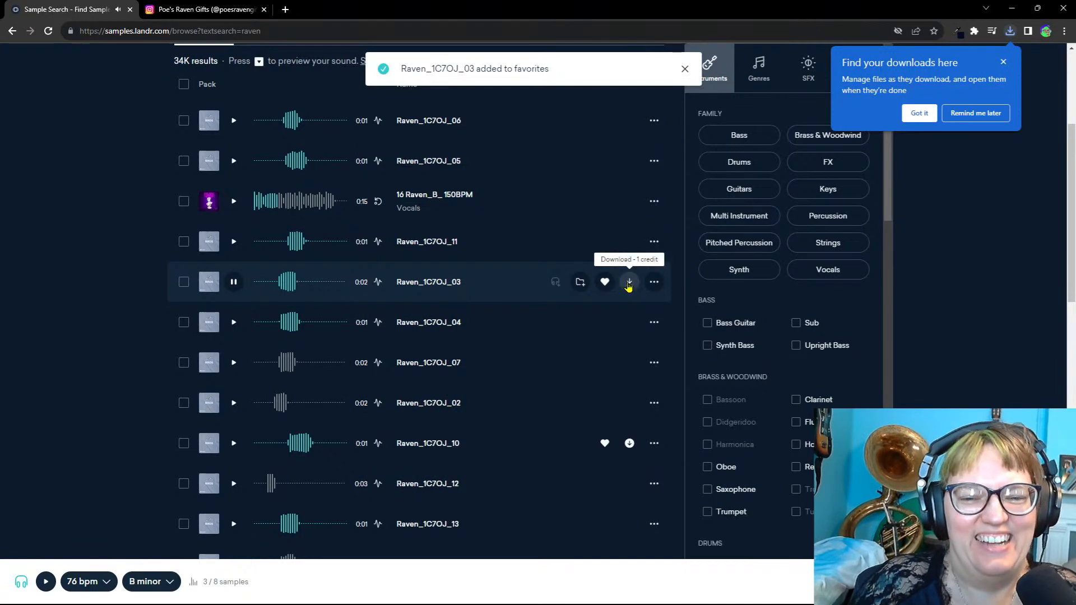
Step: Download Raven_1C7OJ_03 as a WAV into the Poe's Branding things folder
{"action": "left_click", "coordinate": [631, 290]}
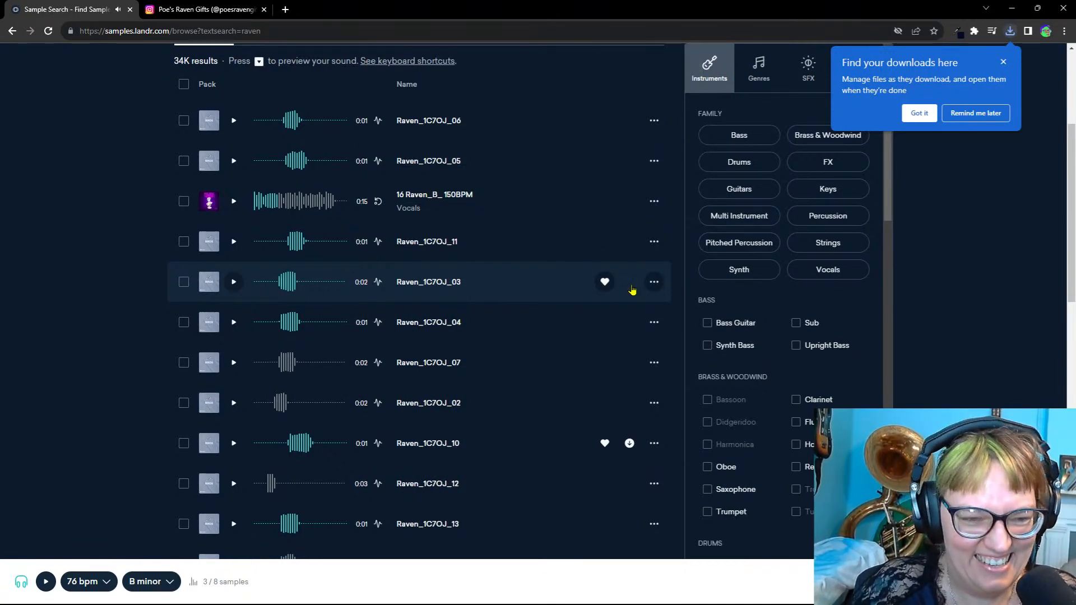
{"action": "left_click", "coordinate": [631, 287]}
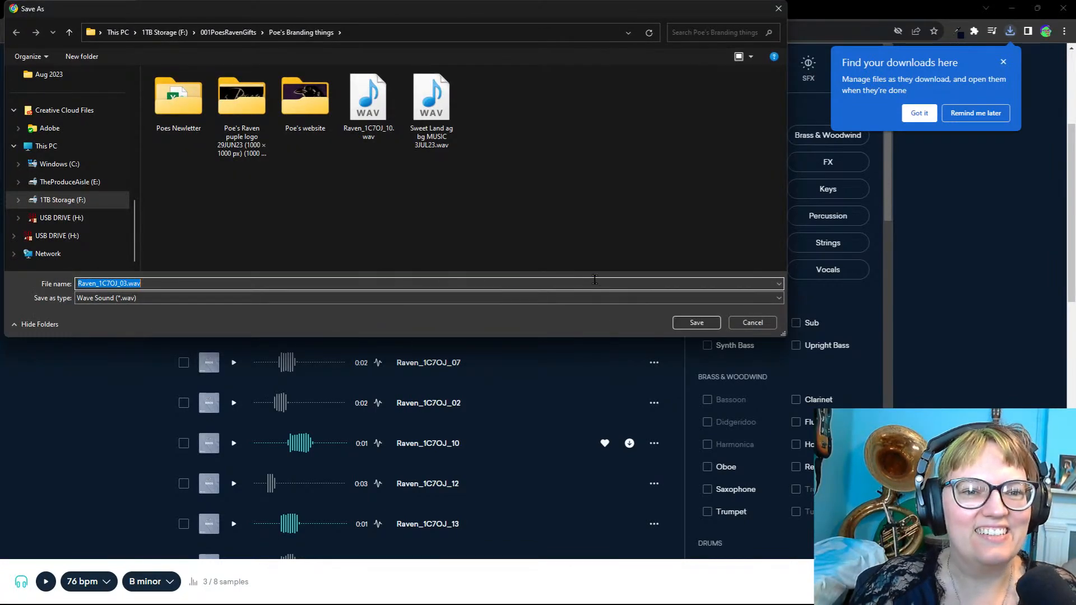
{"action": "left_click", "coordinate": [699, 323]}
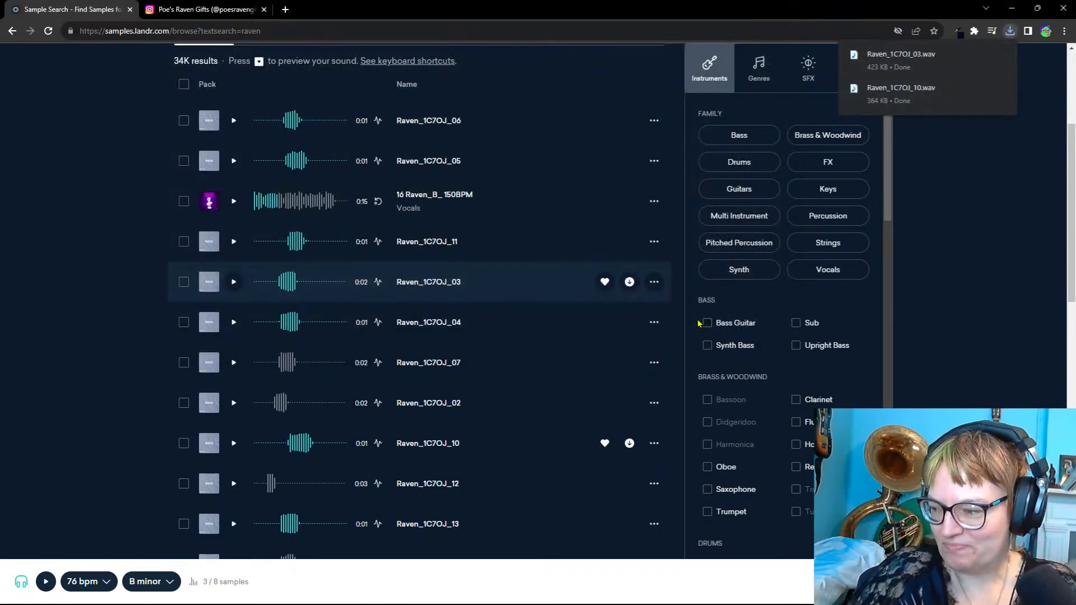
Step: Look through the remaining raven search results and the top packs listed beneath them
{"action": "scroll", "coordinate": [319, 384], "scroll_direction": "down", "scroll_amount": 10}
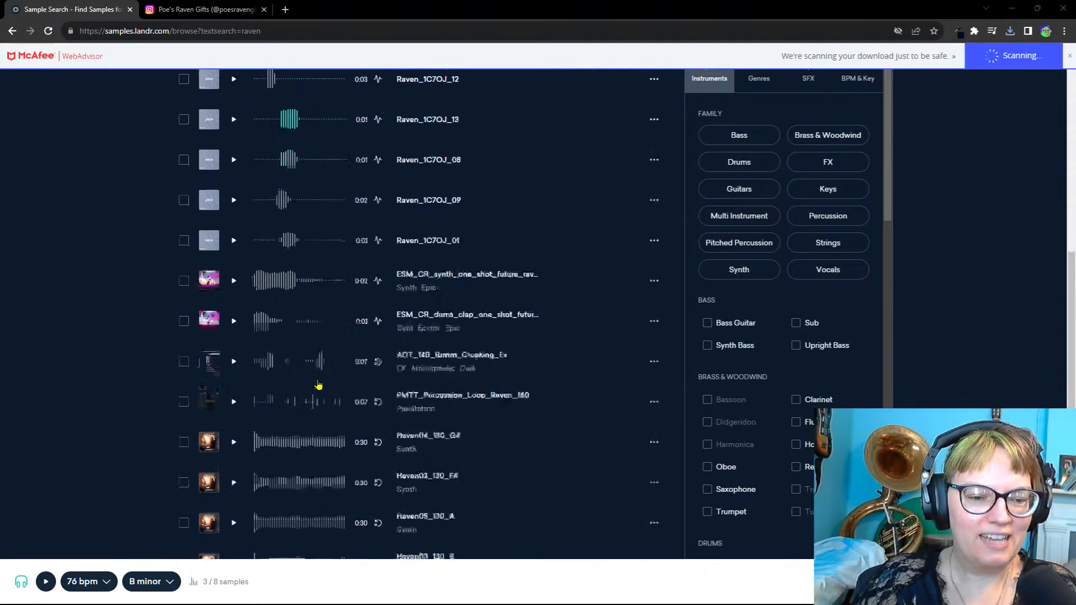
{"action": "scroll", "coordinate": [320, 392], "scroll_direction": "down", "scroll_amount": 4}
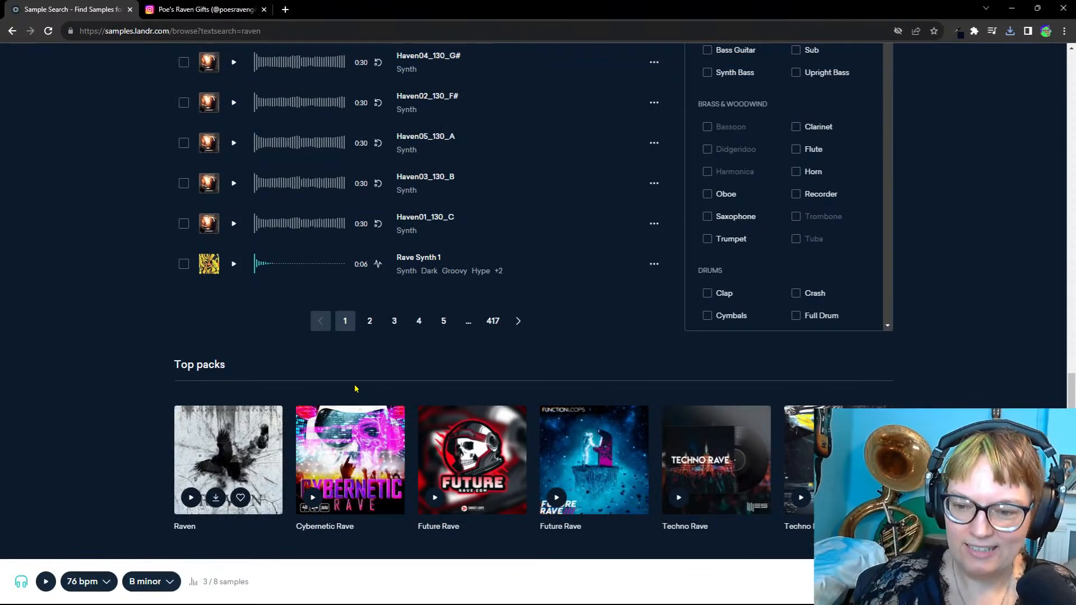
{"action": "scroll", "coordinate": [370, 280], "scroll_direction": "up", "scroll_amount": 10}
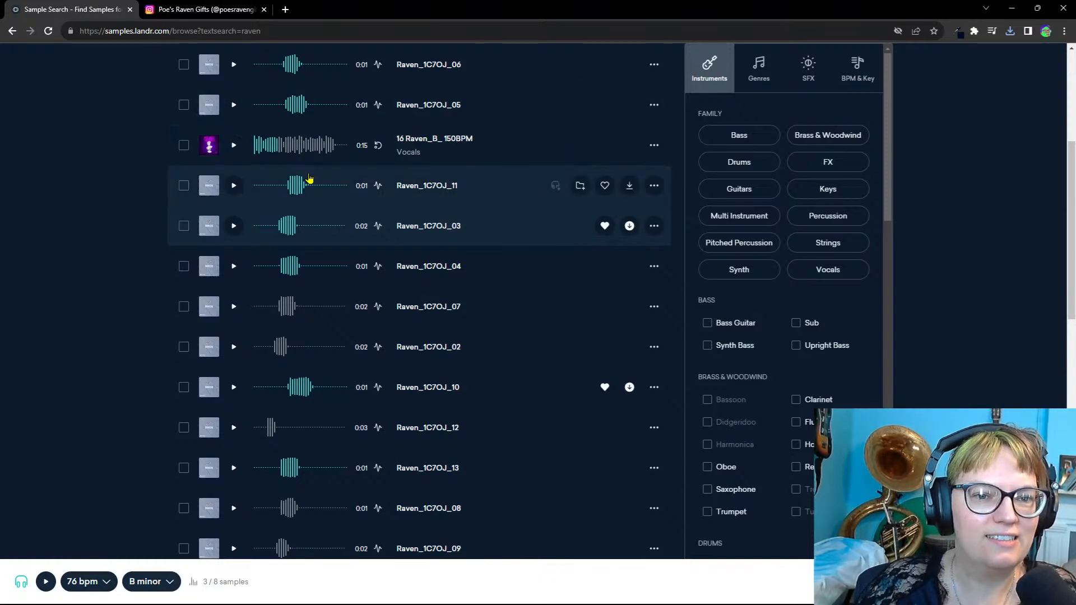
{"action": "scroll", "coordinate": [318, 180], "scroll_direction": "up", "scroll_amount": 2}
{"action": "scroll", "coordinate": [320, 247], "scroll_direction": "down", "scroll_amount": 1}
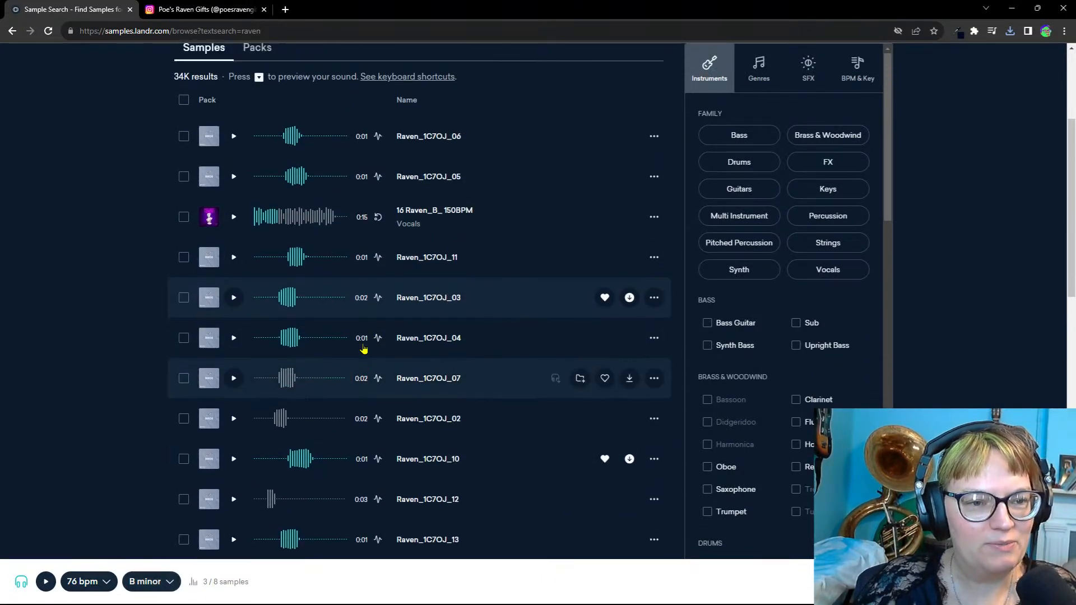
{"action": "scroll", "coordinate": [359, 348], "scroll_direction": "up", "scroll_amount": 5}
{"action": "scroll", "coordinate": [353, 348], "scroll_direction": "down", "scroll_amount": 2}
{"action": "scroll", "coordinate": [314, 252], "scroll_direction": "up", "scroll_amount": 3}
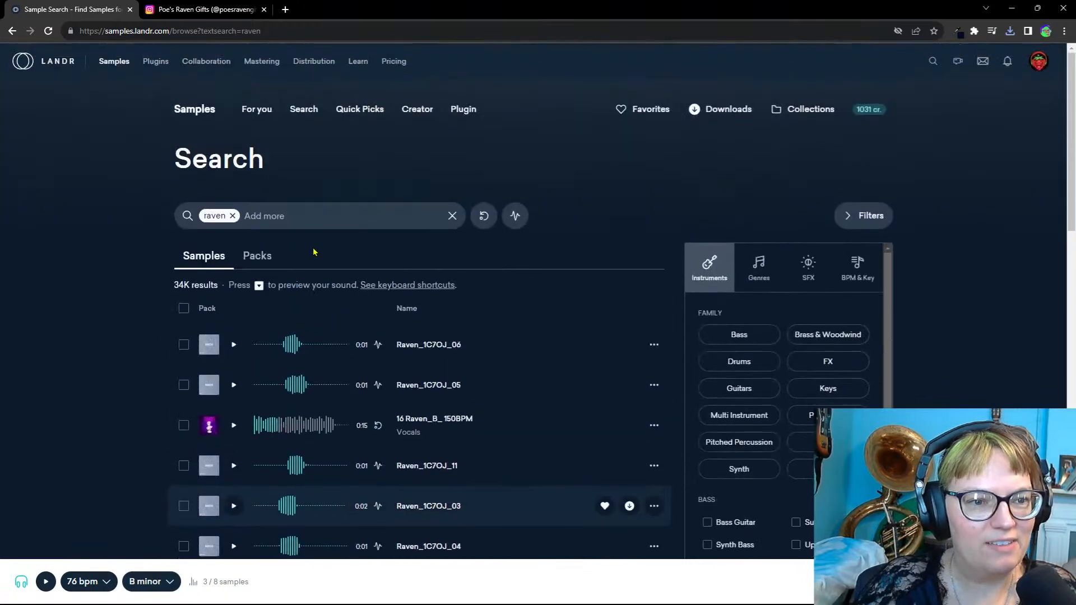
Step: Replace the raven search with the Birds SFX filter and preview Windy Forest With Birds, skipping ahead in it
{"action": "left_click", "coordinate": [232, 216]}
{"action": "left_click", "coordinate": [258, 216]}
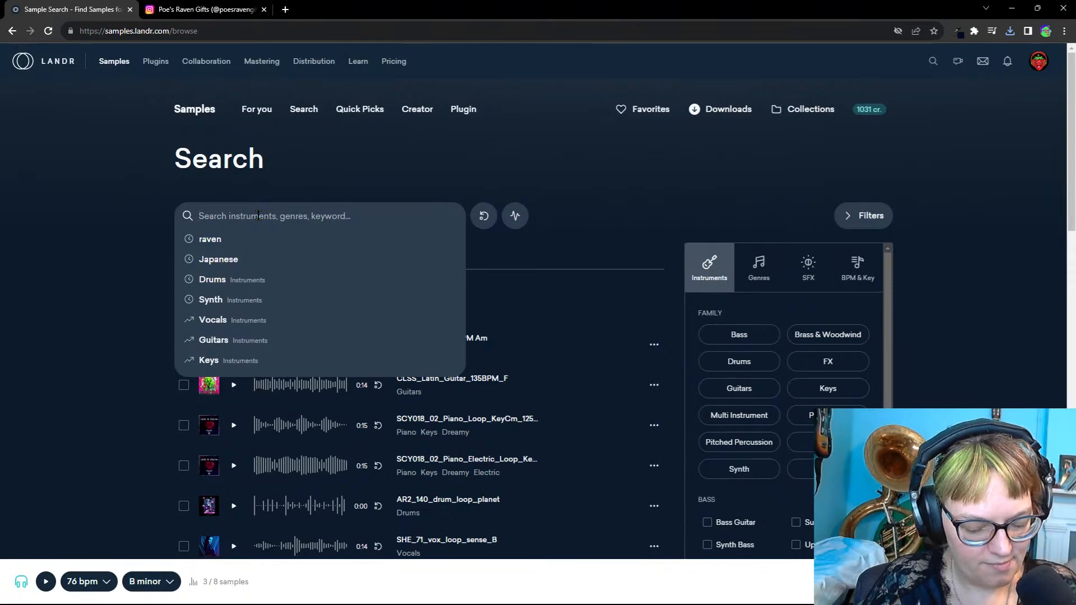
{"action": "type", "text": "bir"}
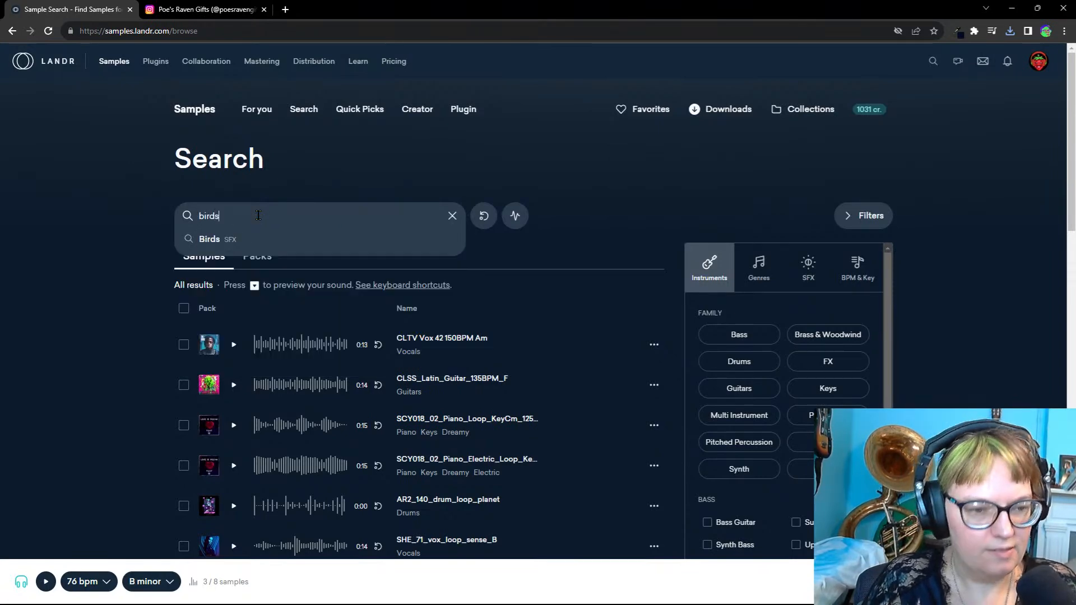
{"action": "type", "text": "ds"}
{"action": "key", "text": "Return"}
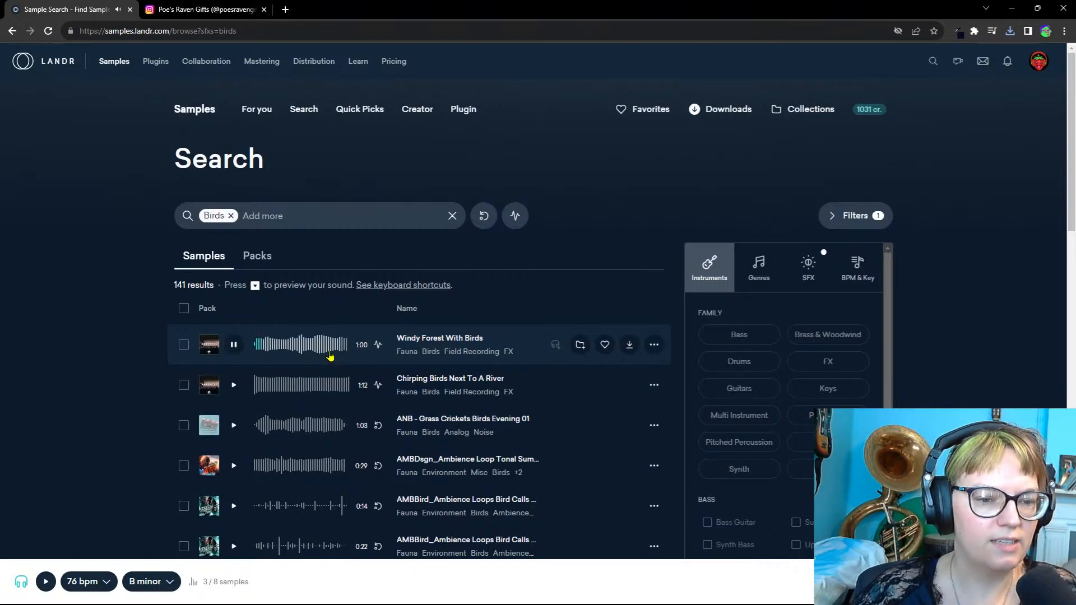
{"action": "left_click", "coordinate": [299, 352]}
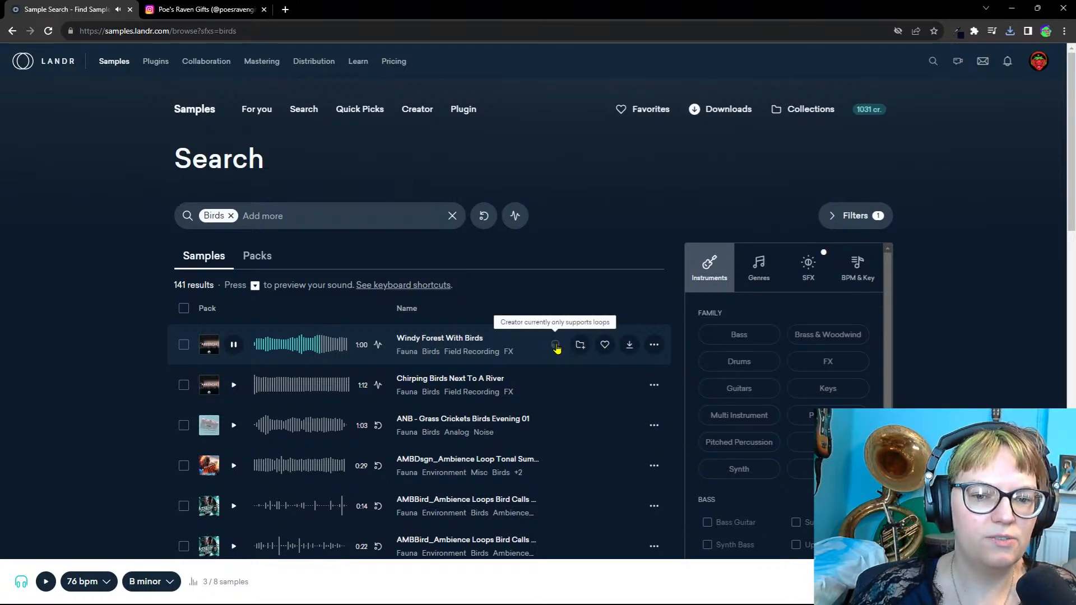
Step: Preview ANB - Grass Crickets Birds Evening 02 and a looping BIRDTrop jungle bird sample, and look through the other bird results
{"action": "scroll", "coordinate": [305, 366], "scroll_direction": "down", "scroll_amount": 3}
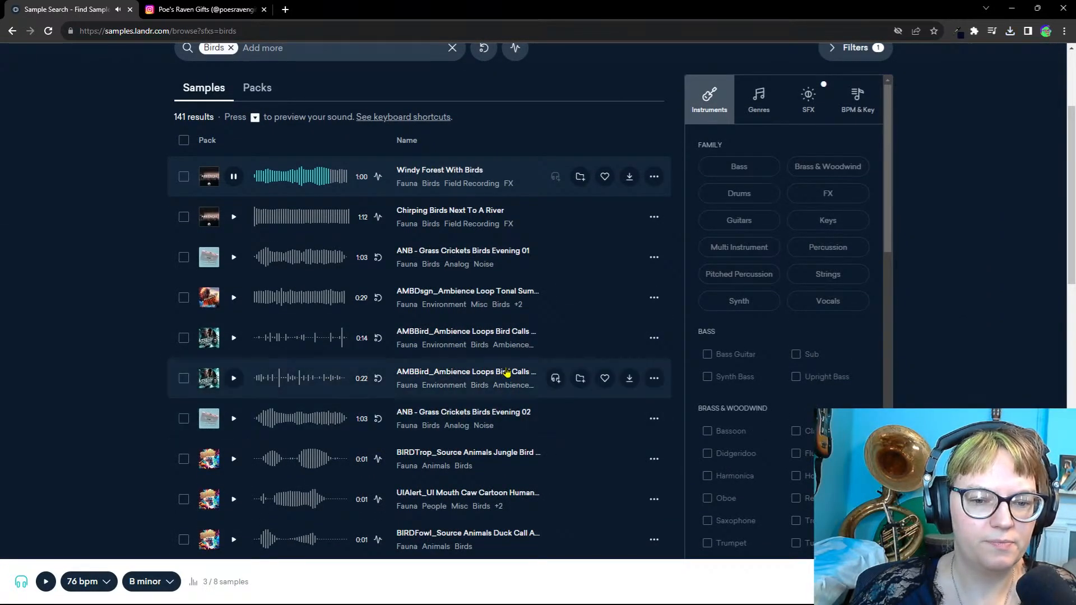
{"action": "left_click", "coordinate": [232, 425]}
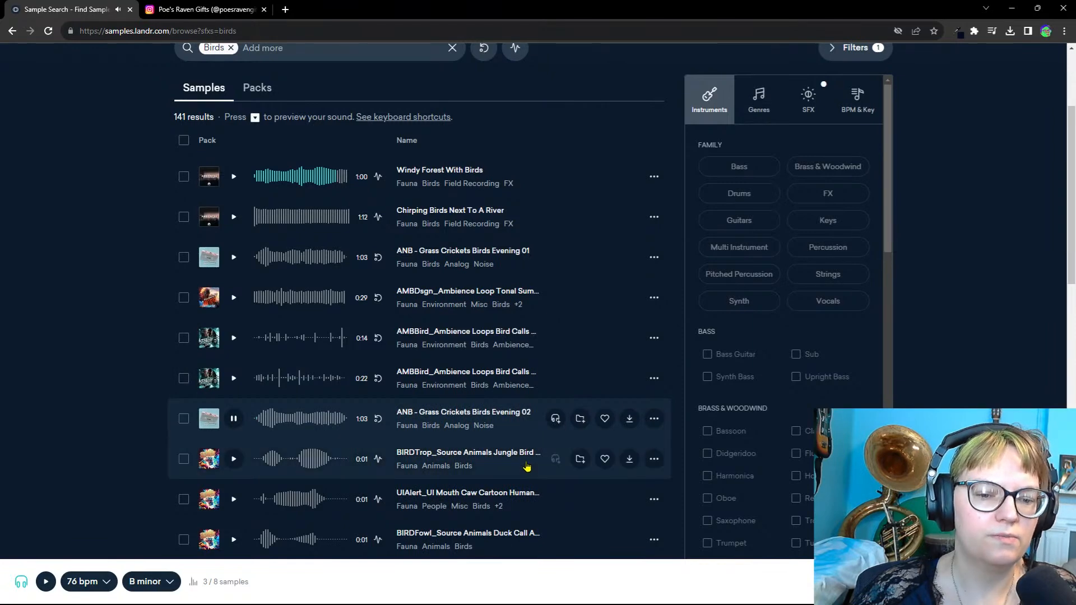
{"action": "scroll", "coordinate": [312, 473], "scroll_direction": "down", "scroll_amount": 5}
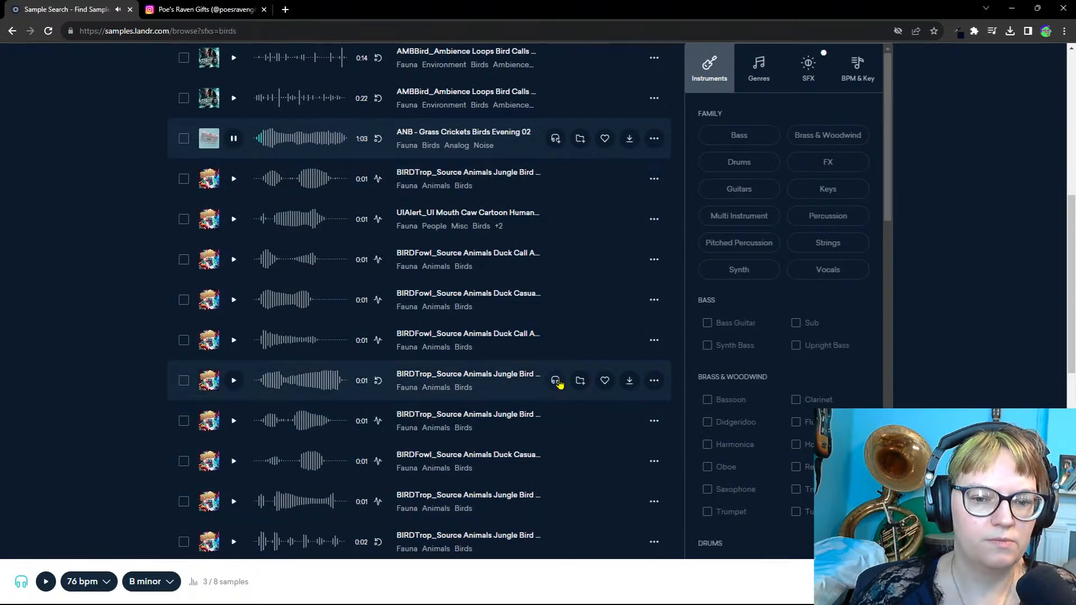
{"action": "left_click", "coordinate": [234, 381]}
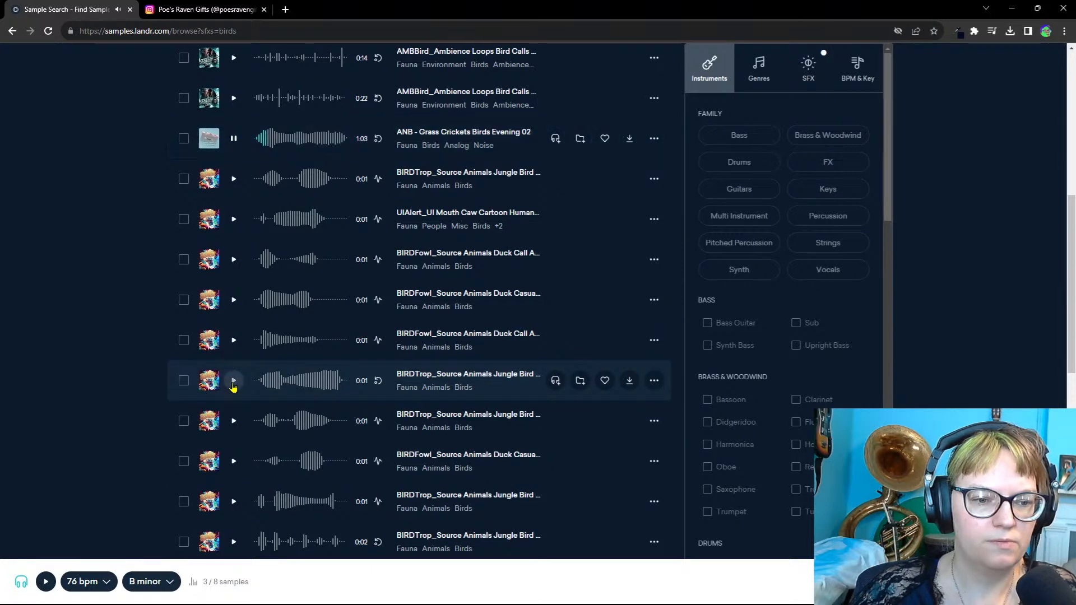
{"action": "scroll", "coordinate": [530, 397], "scroll_direction": "down", "scroll_amount": 4}
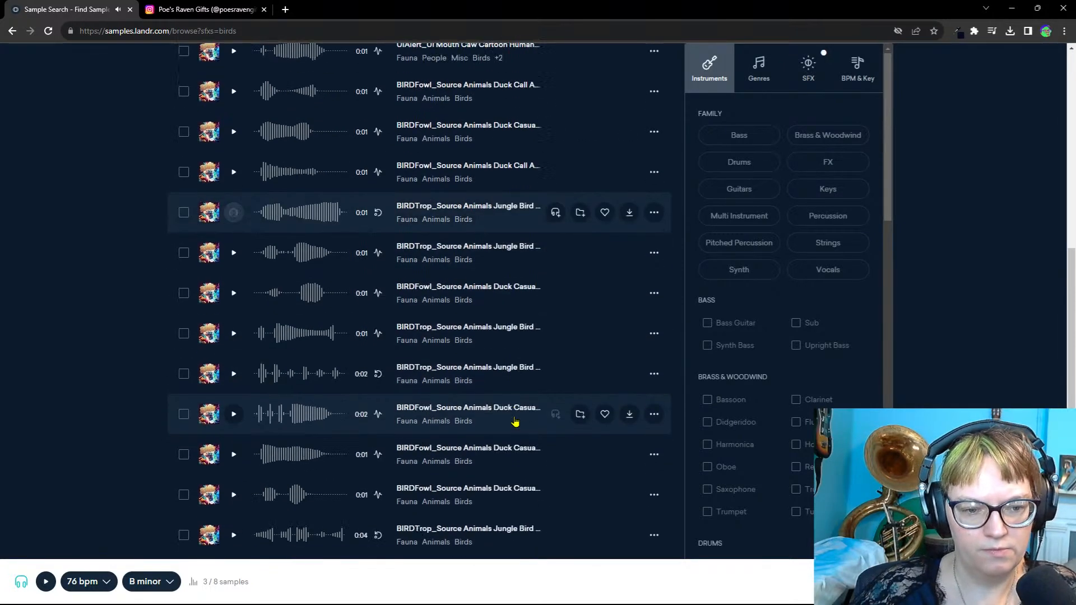
{"action": "left_click", "coordinate": [234, 156]}
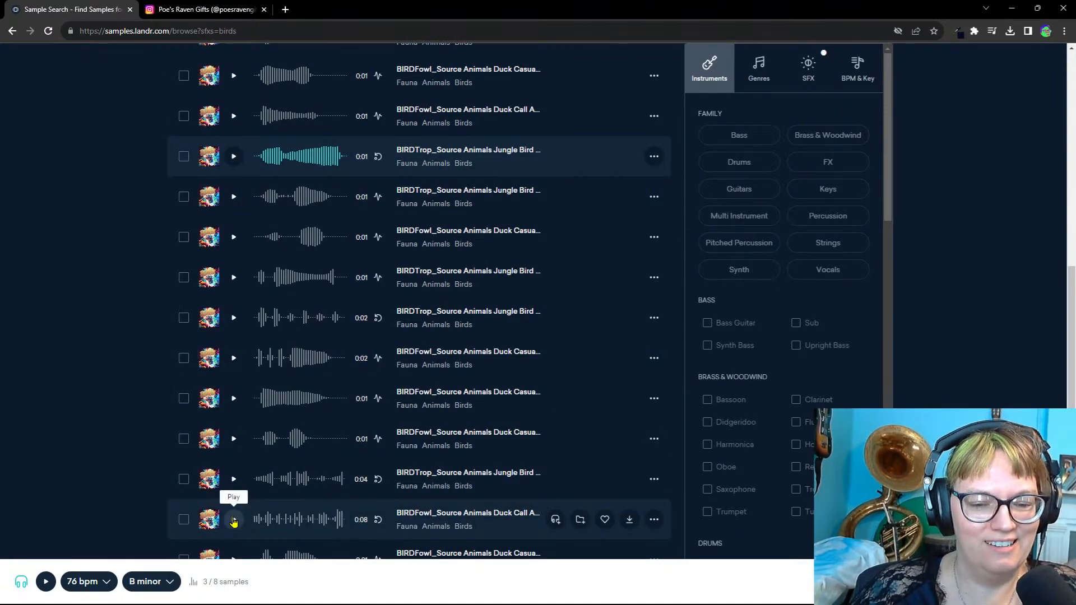
{"action": "scroll", "coordinate": [540, 481], "scroll_direction": "down", "scroll_amount": 5}
Step: Replay Windy Forest With Birds and download it as a WAV into the Poe's Branding things folder
{"action": "scroll", "coordinate": [541, 481], "scroll_direction": "up", "scroll_amount": 20}
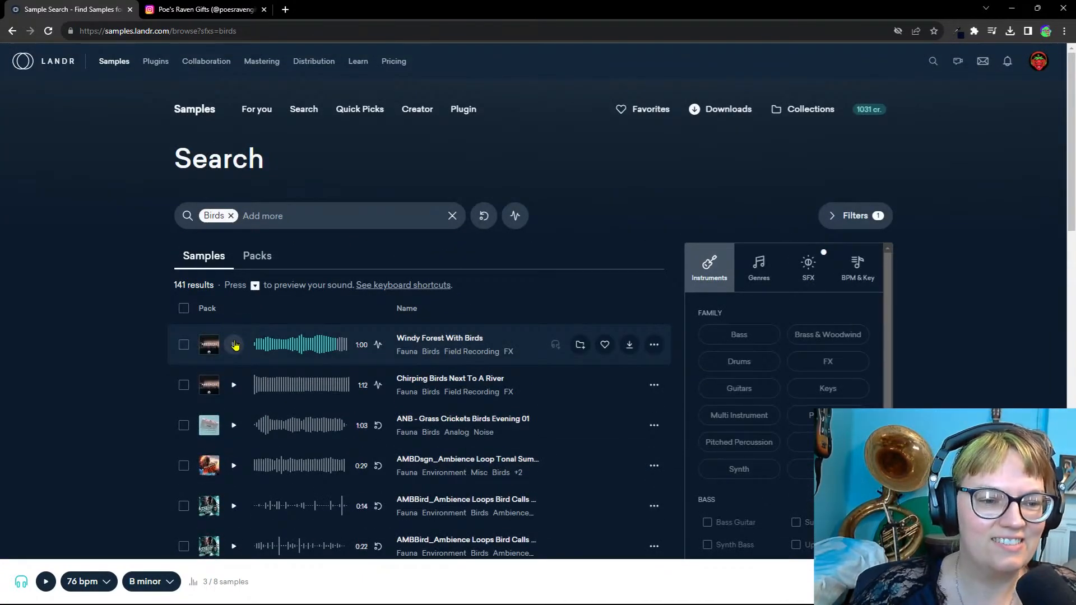
{"action": "left_click", "coordinate": [235, 345]}
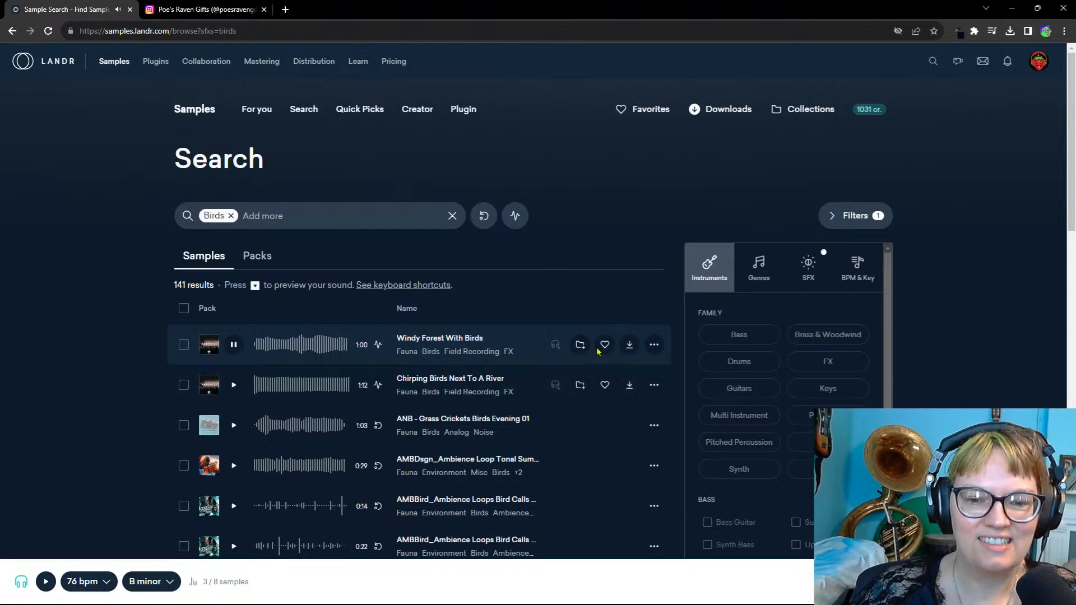
{"action": "left_click", "coordinate": [630, 346]}
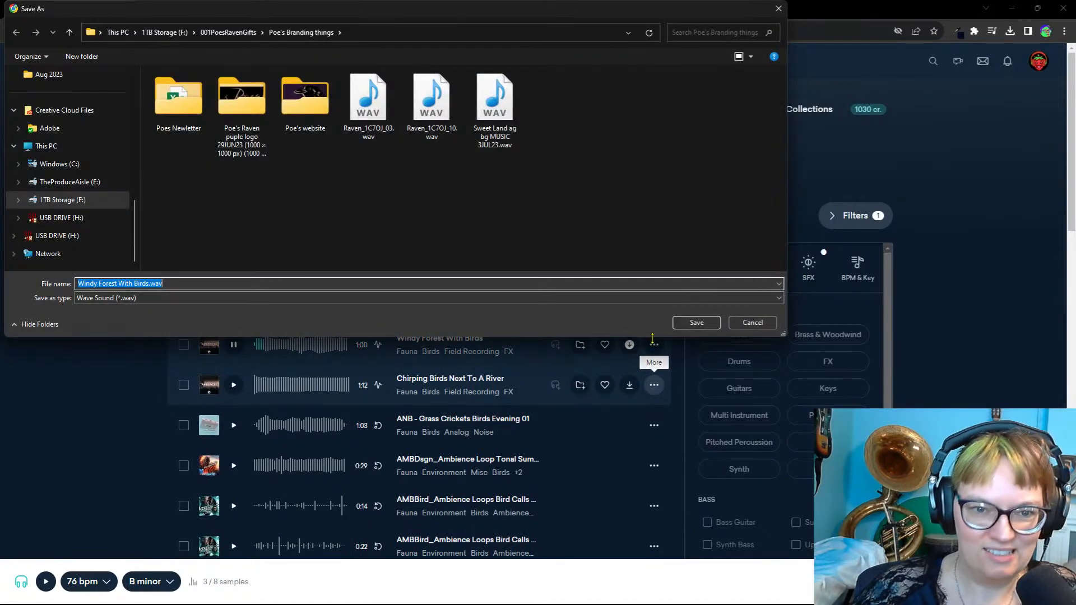
{"action": "left_click", "coordinate": [697, 323]}
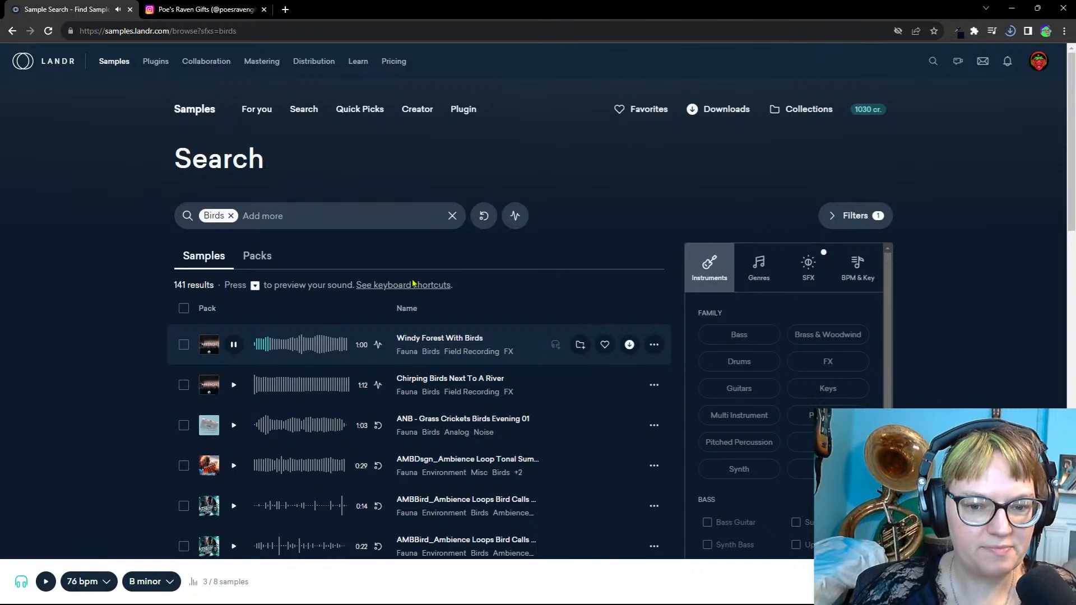
Step: Play the current Creator beat and replace the Birds filter with the Bass instrument filter
{"action": "left_click", "coordinate": [45, 581]}
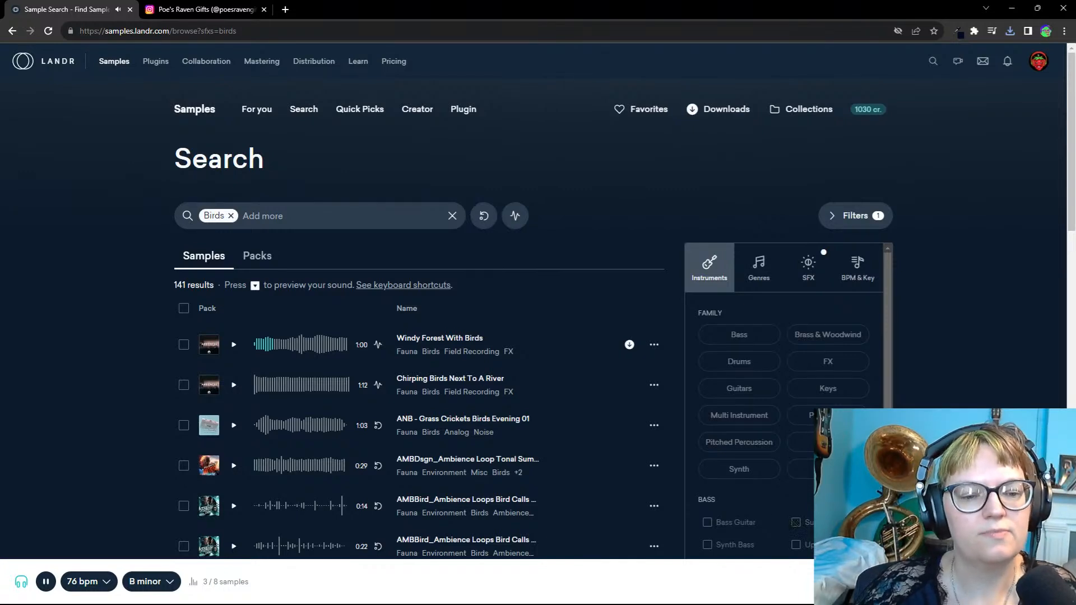
{"action": "left_click", "coordinate": [231, 218]}
{"action": "left_click", "coordinate": [256, 215]}
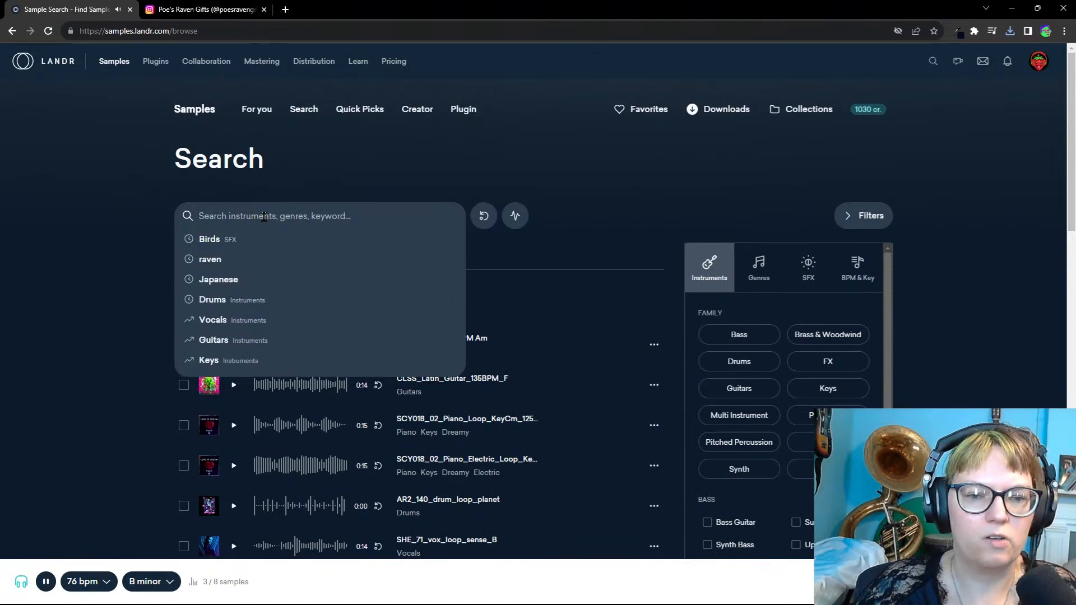
{"action": "type", "text": "bass"}
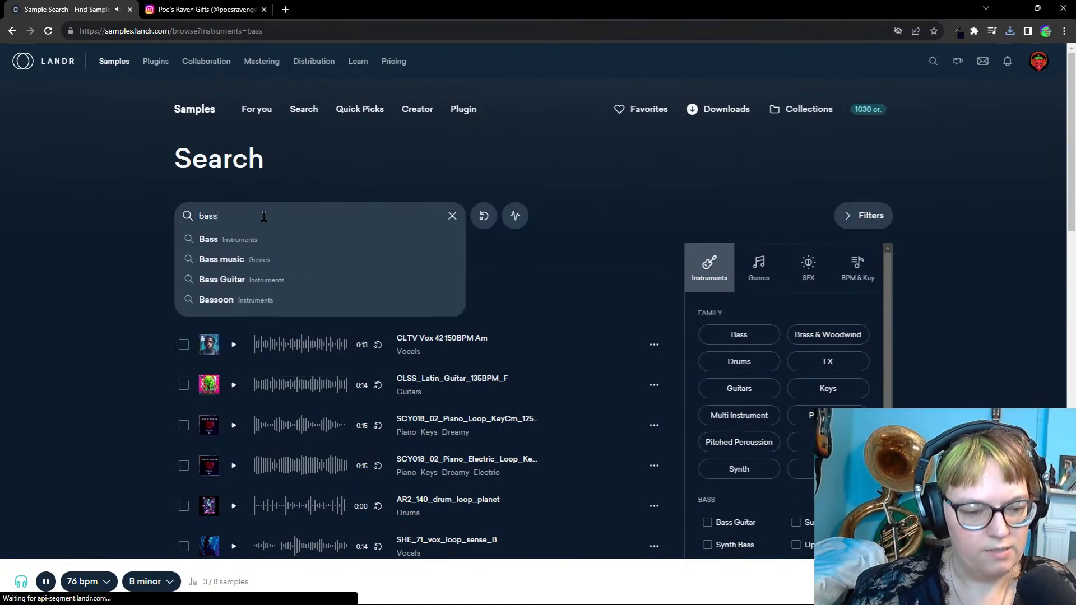
{"action": "key", "text": "Return"}
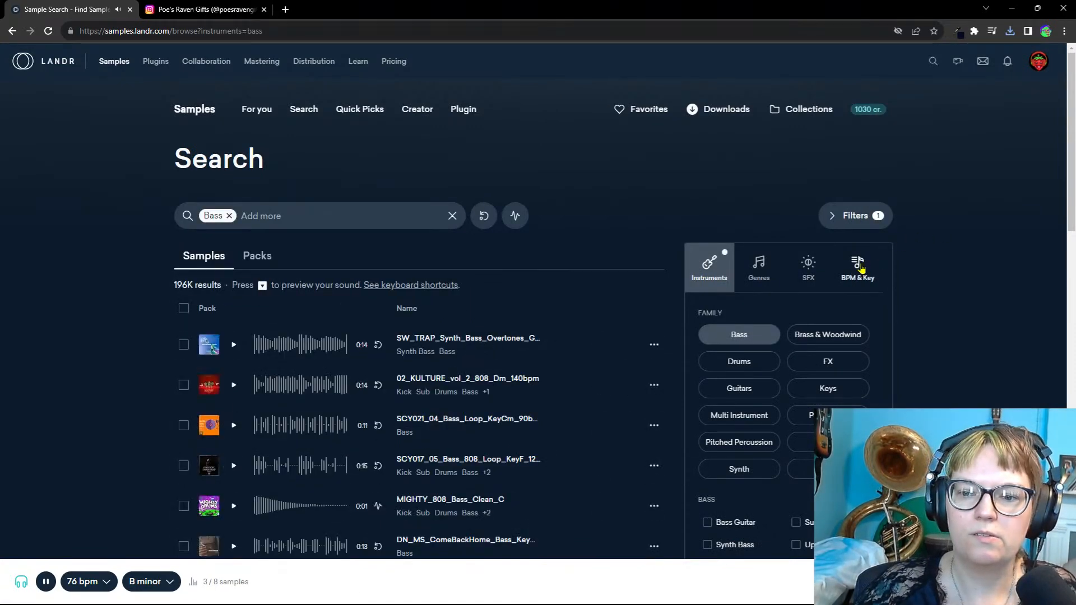
Step: Narrow the bass samples to the key of B minor and add the search keyword lofi
{"action": "left_click", "coordinate": [864, 274]}
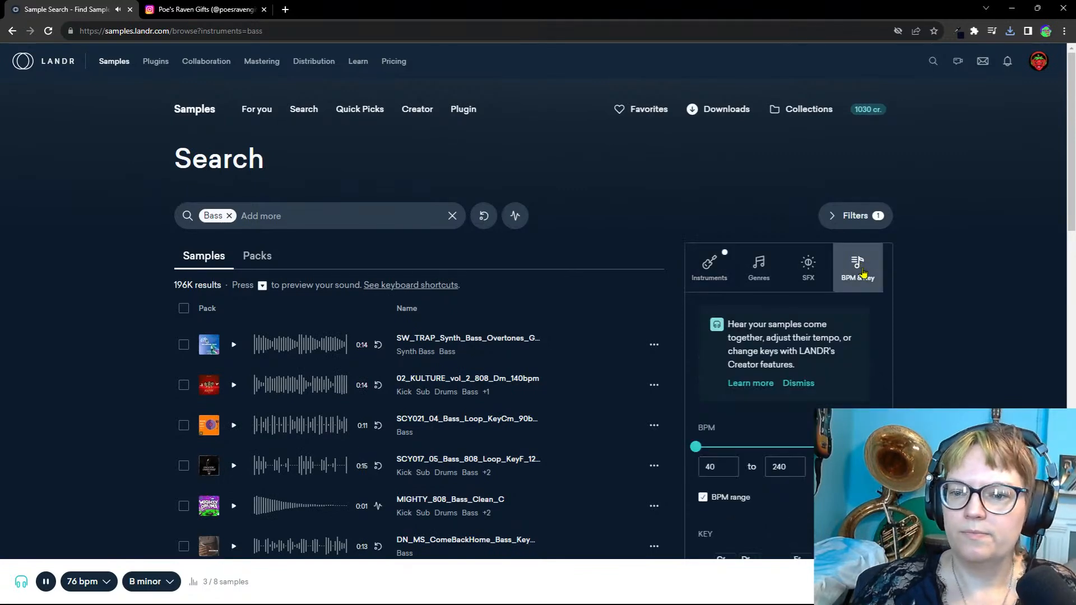
{"action": "scroll", "coordinate": [848, 389], "scroll_direction": "down", "scroll_amount": 3}
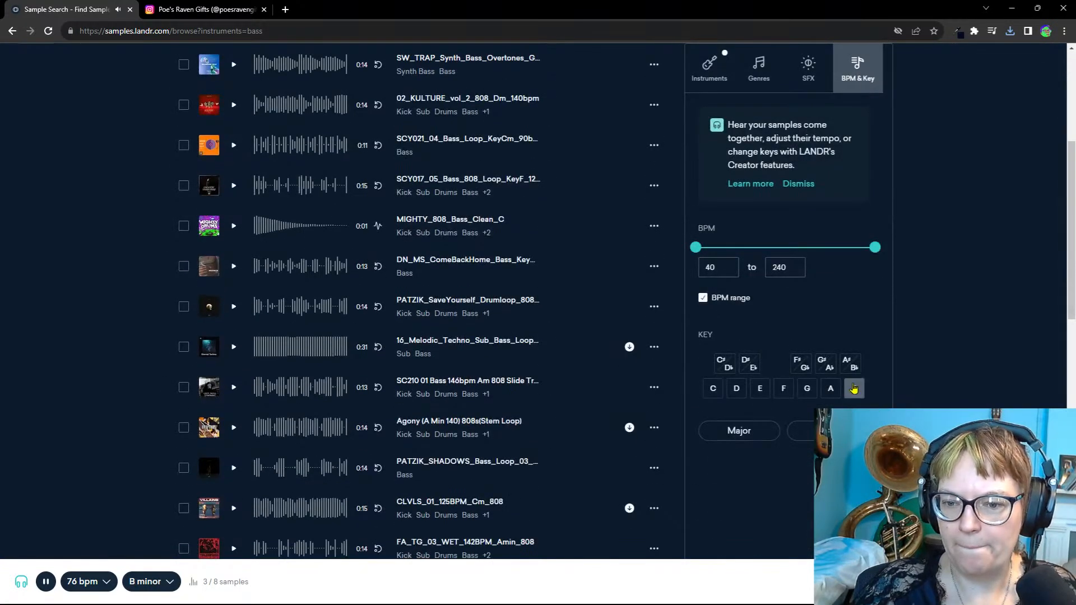
{"action": "left_click", "coordinate": [852, 391]}
{"action": "left_click", "coordinate": [824, 433]}
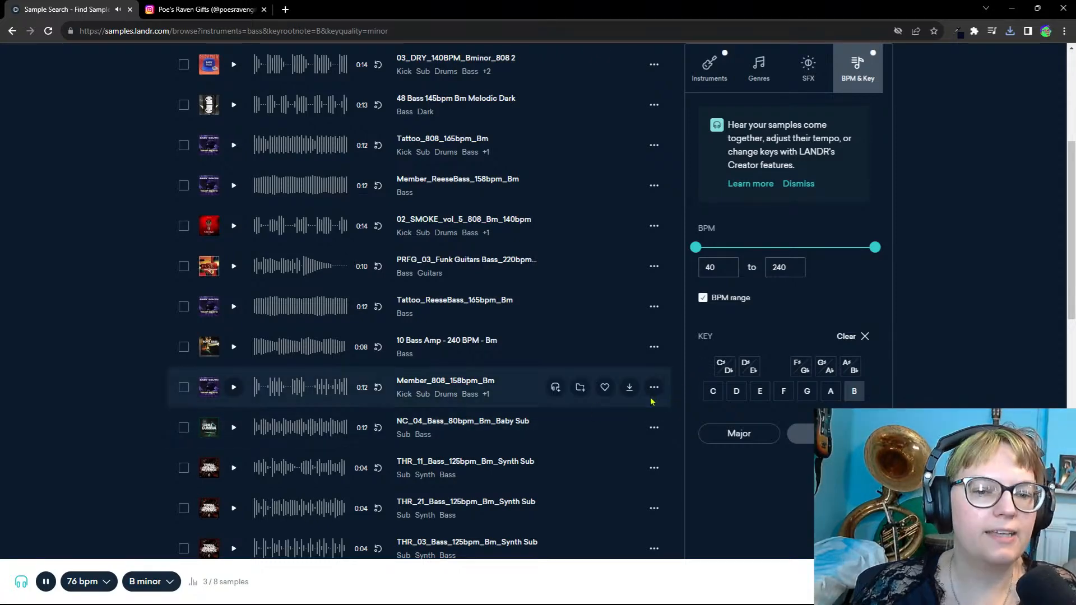
{"action": "scroll", "coordinate": [533, 347], "scroll_direction": "up", "scroll_amount": 3}
{"action": "scroll", "coordinate": [534, 347], "scroll_direction": "up", "scroll_amount": 2}
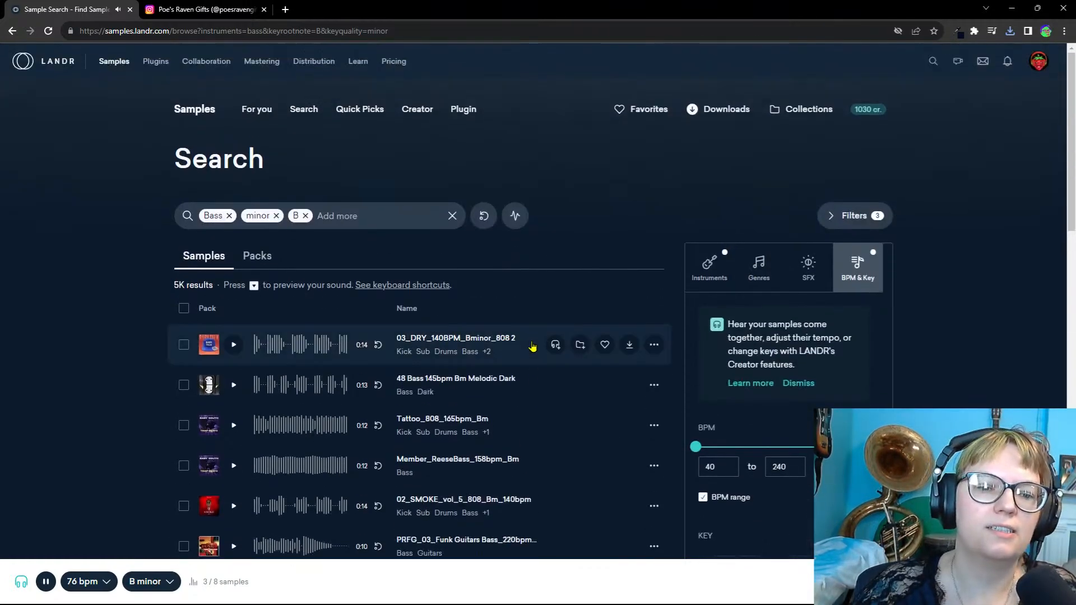
{"action": "left_click", "coordinate": [366, 217]}
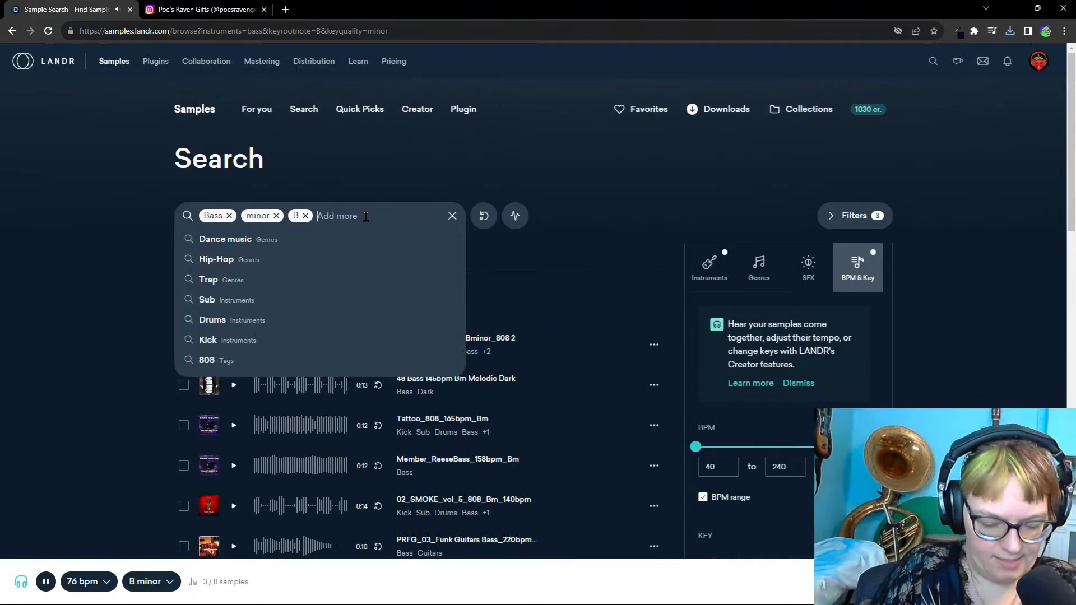
{"action": "type", "text": "lofi"}
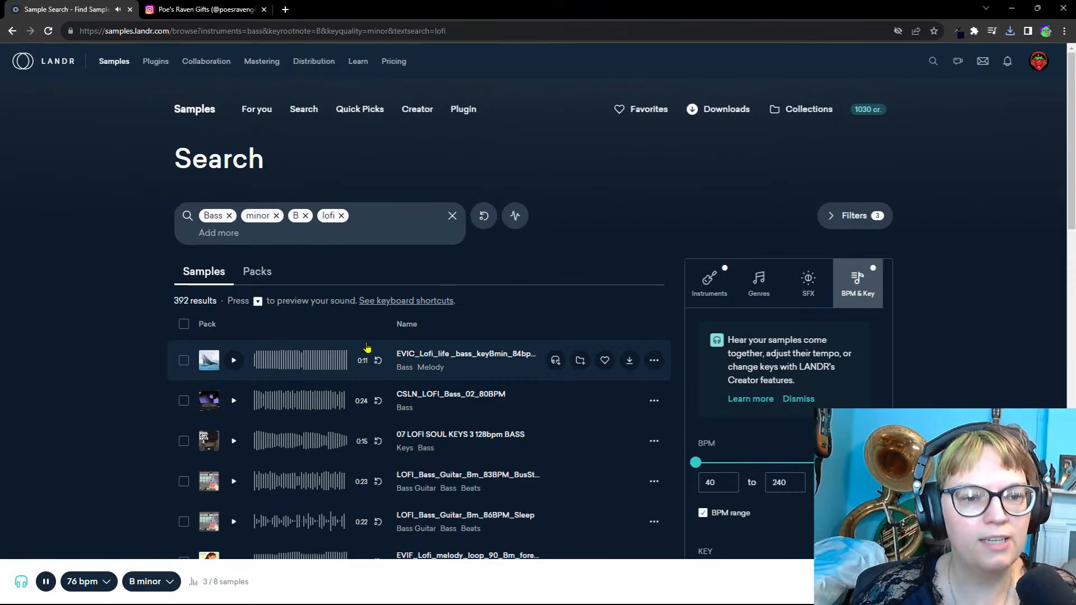
Step: Preview the EVIC_Lofi_life bass, CSLN_LOFI_Bass_02_80BPM, 07 LOFI SOUL KEYS 3 128bpm BASS and the 83 BPM LOFI_Bass_Guitar_Bm loop
{"action": "left_click", "coordinate": [234, 364]}
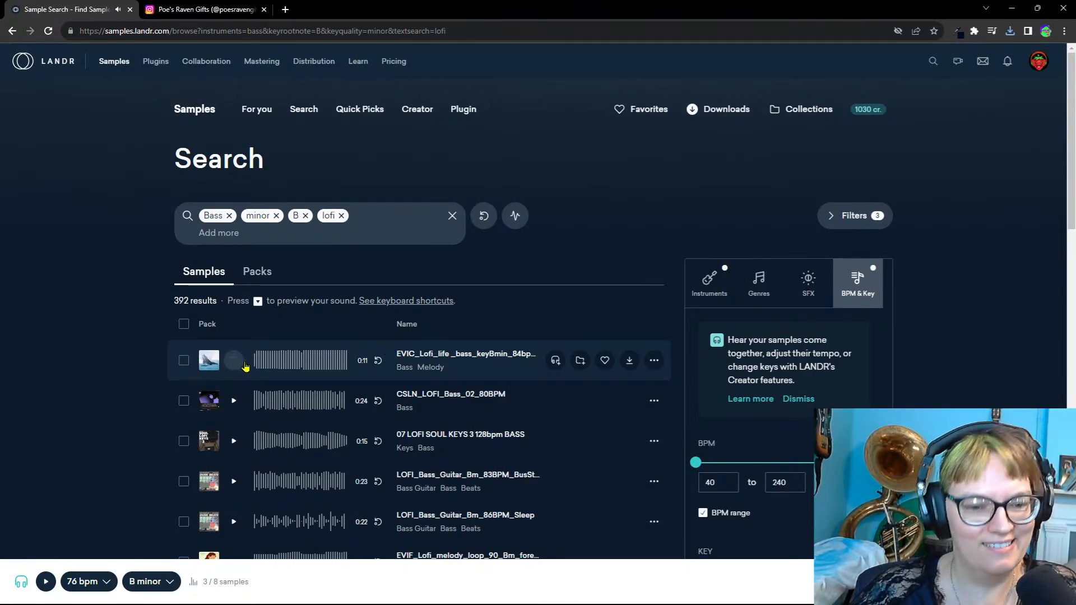
{"action": "left_click", "coordinate": [235, 402]}
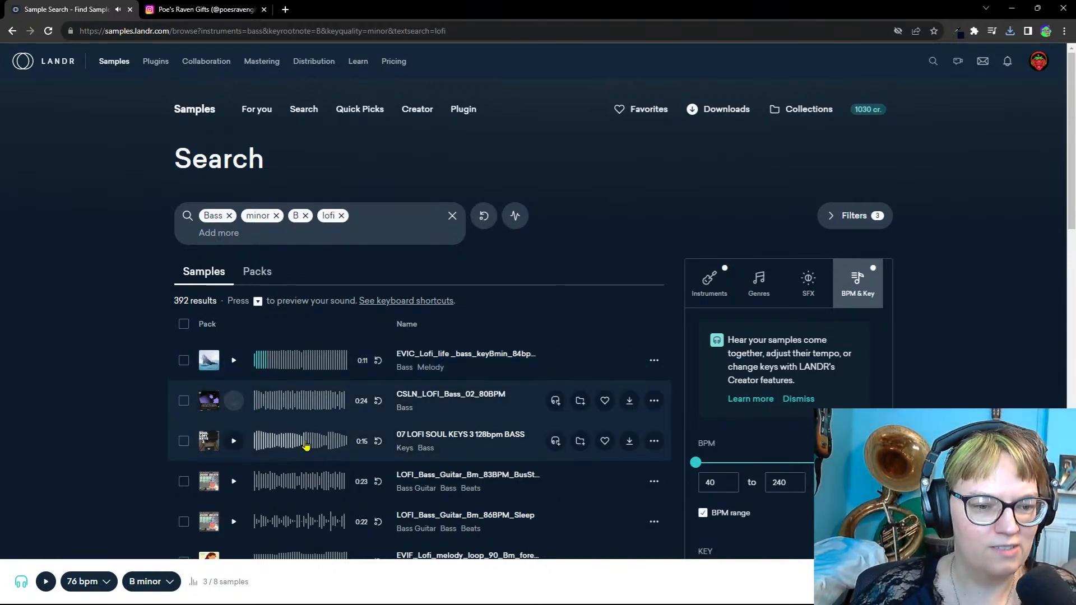
{"action": "left_click", "coordinate": [232, 443]}
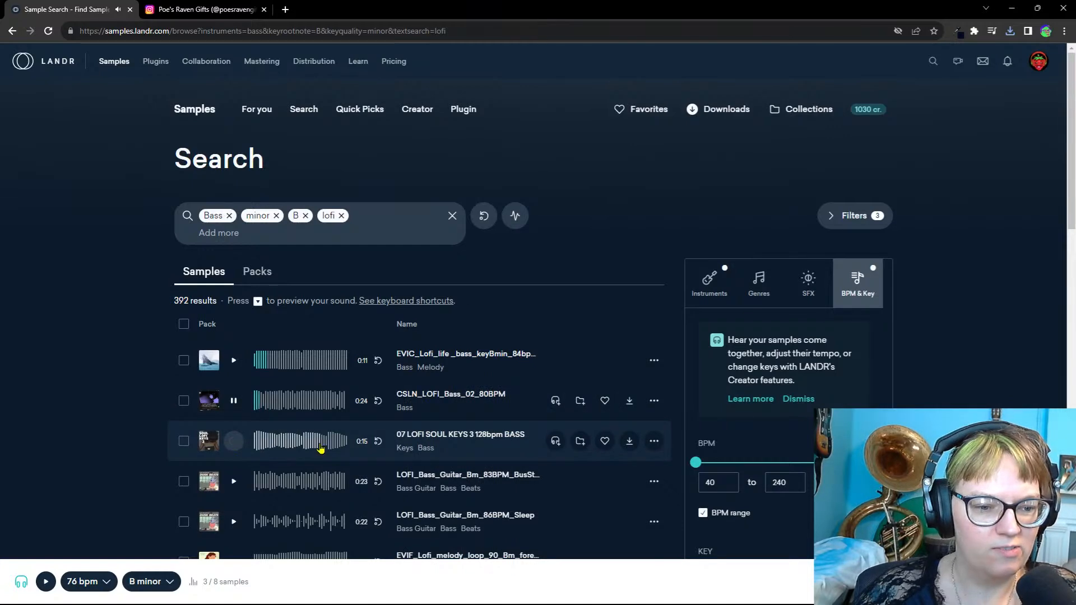
{"action": "scroll", "coordinate": [353, 439], "scroll_direction": "down", "scroll_amount": 2}
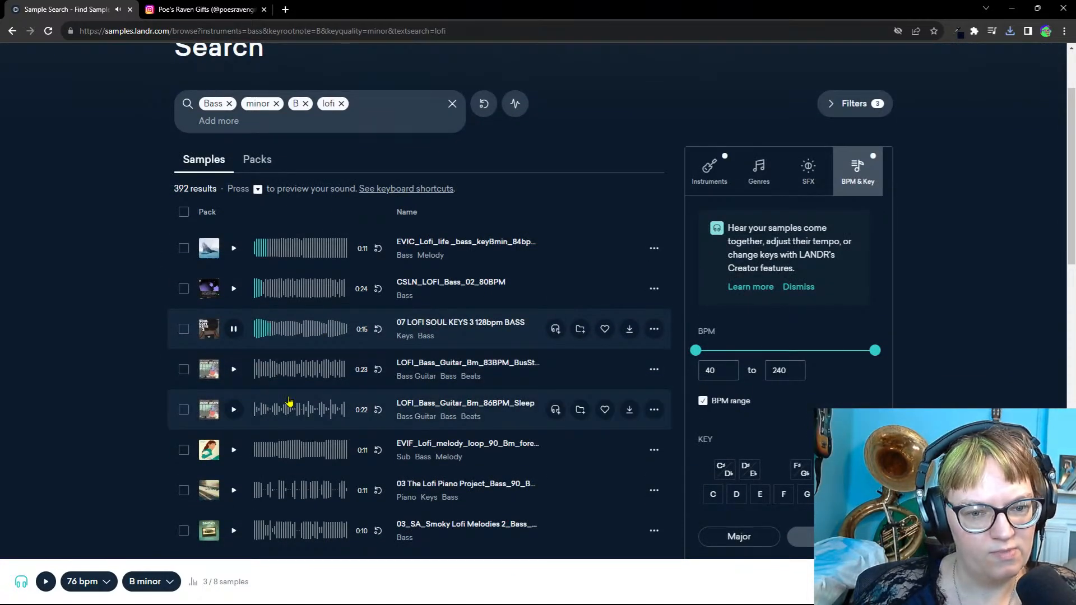
{"action": "left_click", "coordinate": [233, 370]}
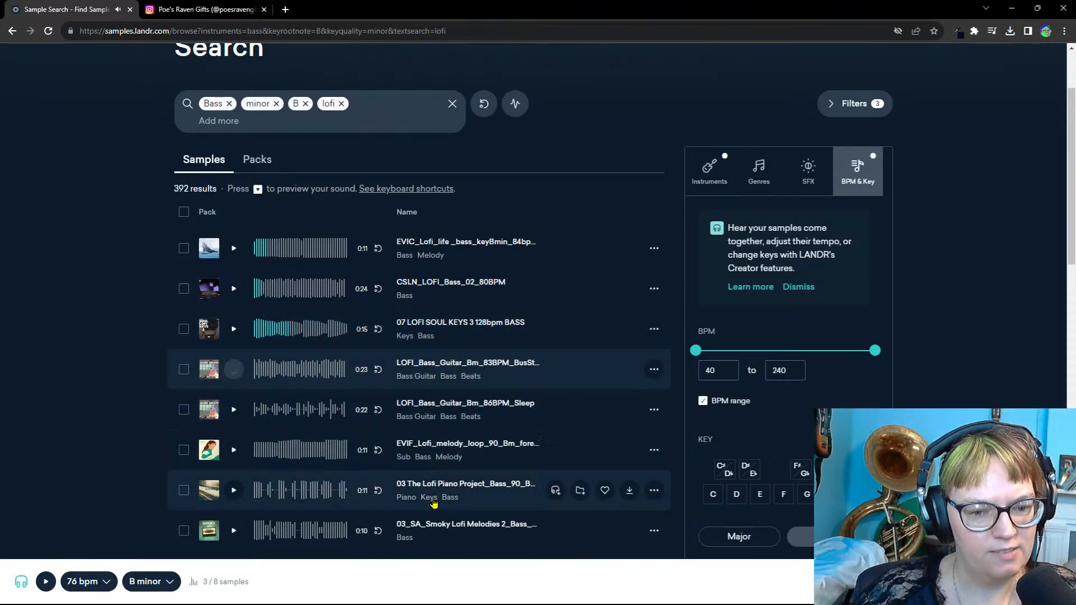
Step: Preview the Smoky Lofi Melodies 2 bass, the 62 and 86 BPM sub bass loops, the 12-second AAPO2 melody loop and the 133 bpm drill loop
{"action": "scroll", "coordinate": [432, 496], "scroll_direction": "down", "scroll_amount": 3}
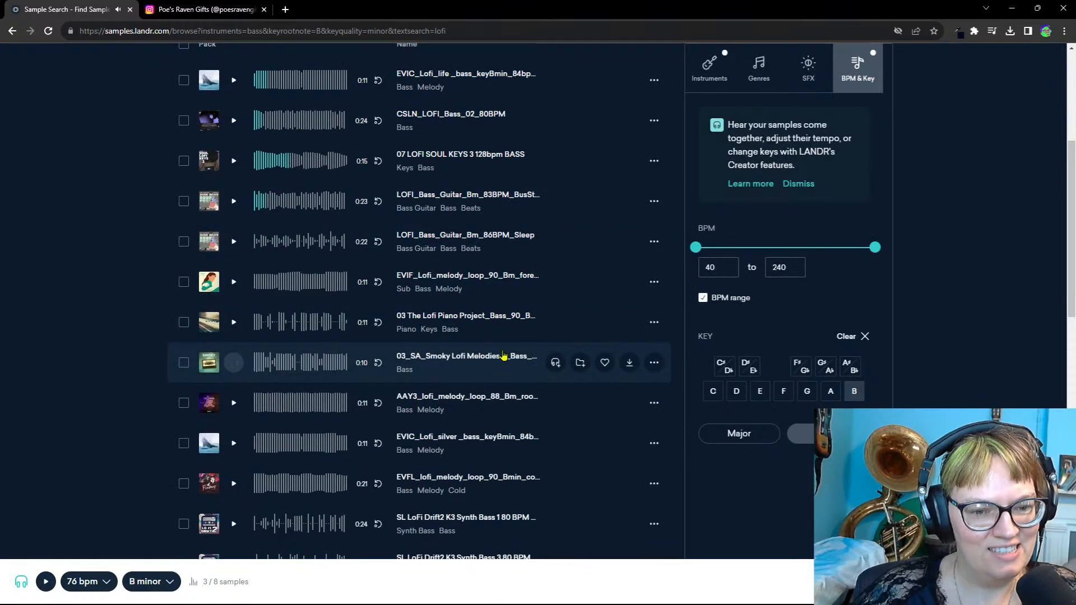
{"action": "scroll", "coordinate": [482, 410], "scroll_direction": "down", "scroll_amount": 3}
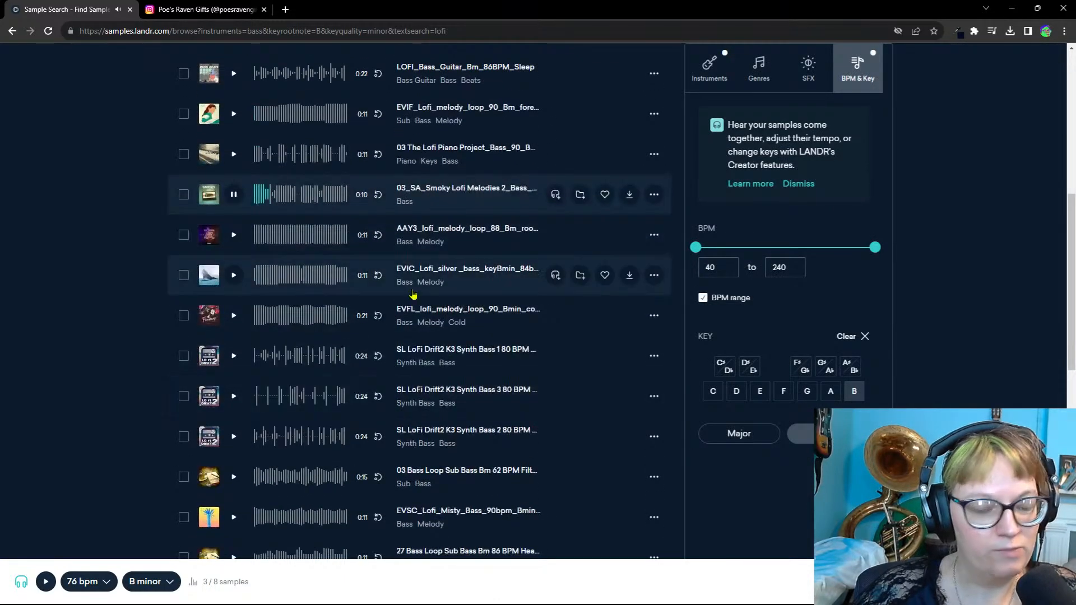
{"action": "scroll", "coordinate": [428, 296], "scroll_direction": "down", "scroll_amount": 3}
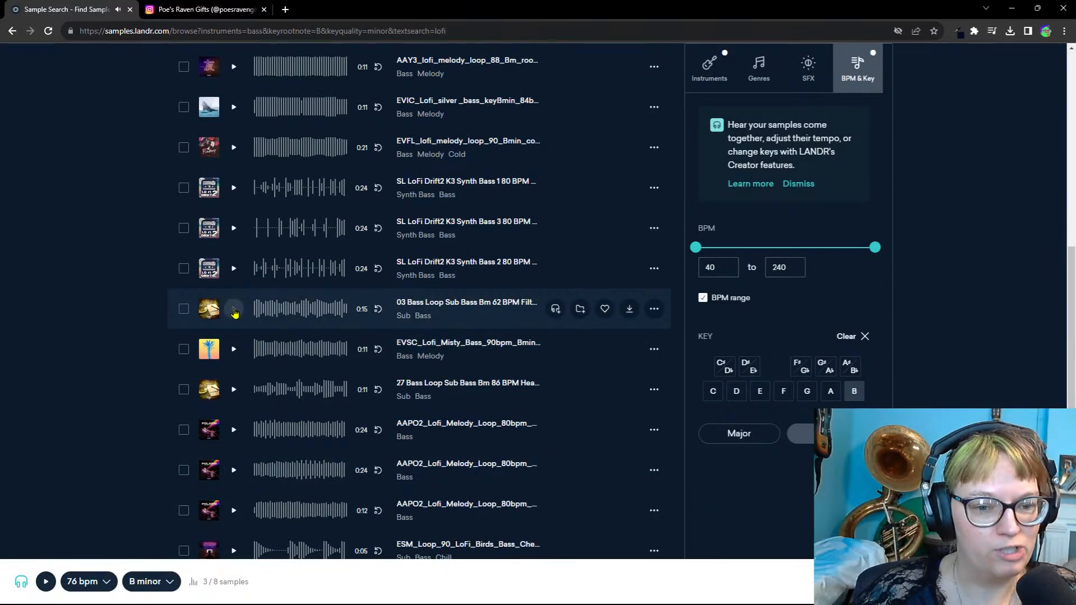
{"action": "left_click", "coordinate": [234, 310]}
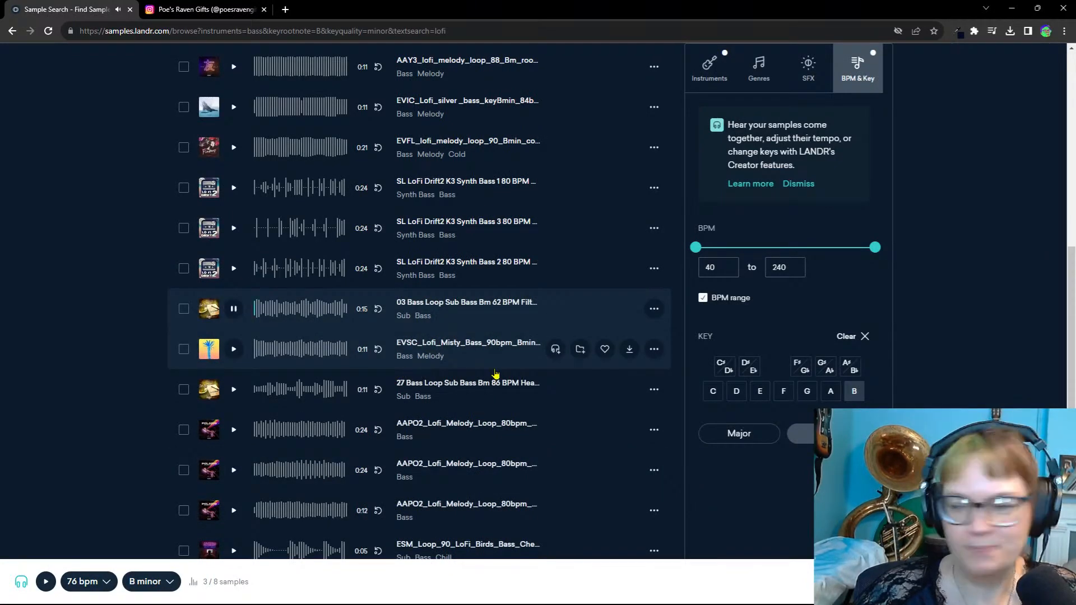
{"action": "left_click", "coordinate": [227, 391]}
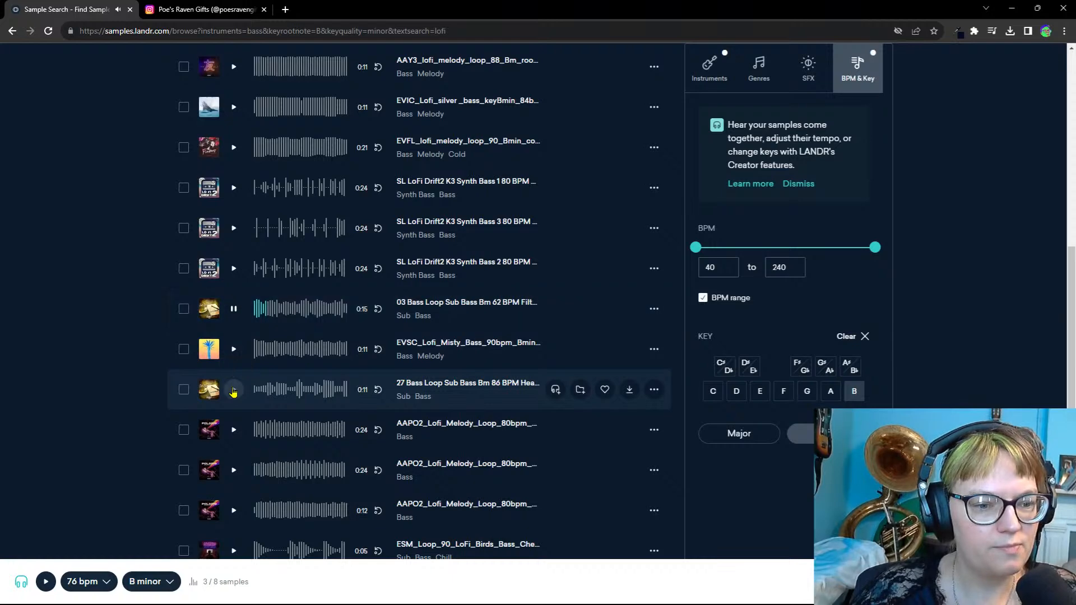
{"action": "scroll", "coordinate": [481, 310], "scroll_direction": "down", "scroll_amount": 4}
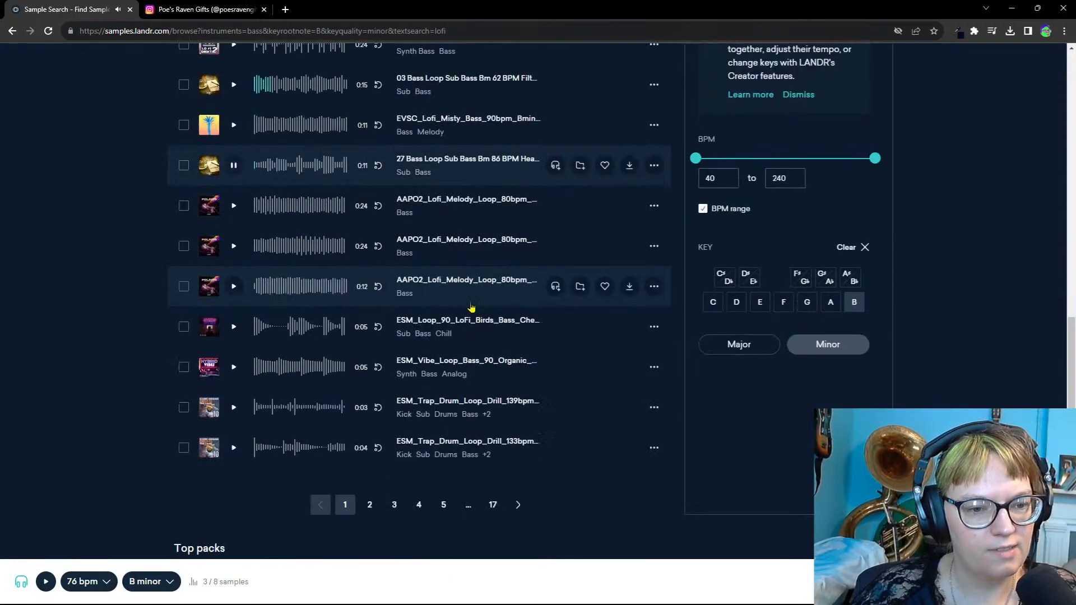
{"action": "left_click", "coordinate": [234, 286]}
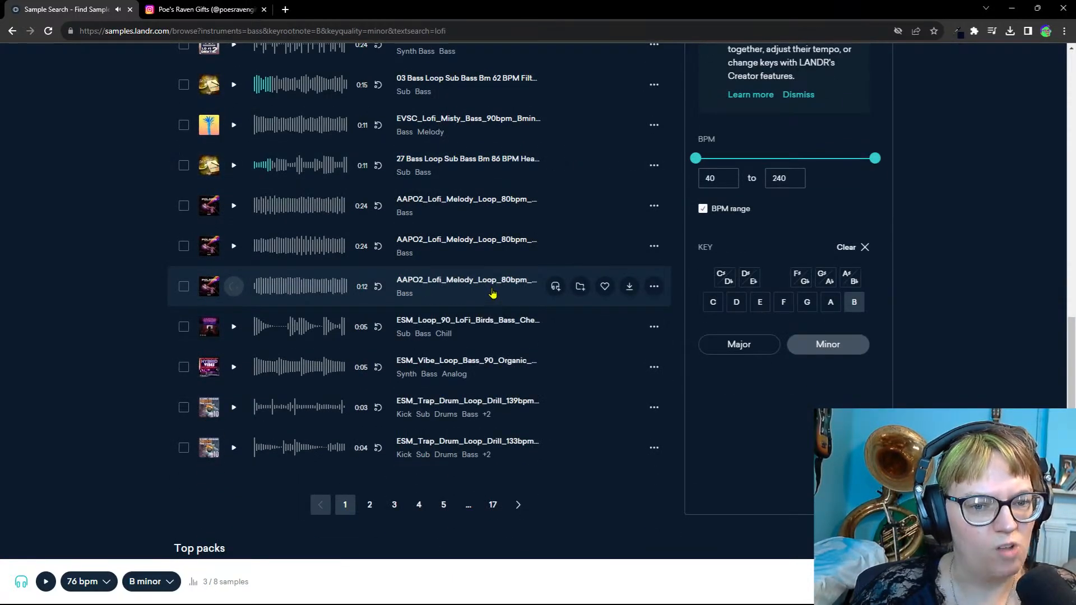
{"action": "left_click", "coordinate": [234, 448]}
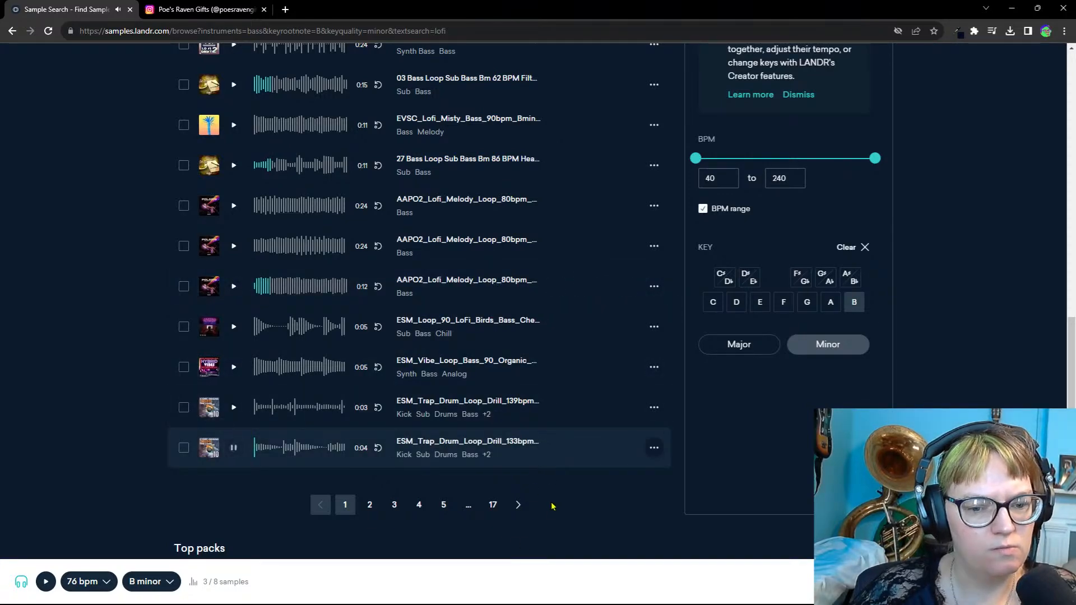
Step: On the second results page, preview SS_ST_Life_Bass_115_Bmin and the first Metal Attack Track 1 sample, and favourite the SS_ST_Life bass
{"action": "left_click", "coordinate": [378, 511]}
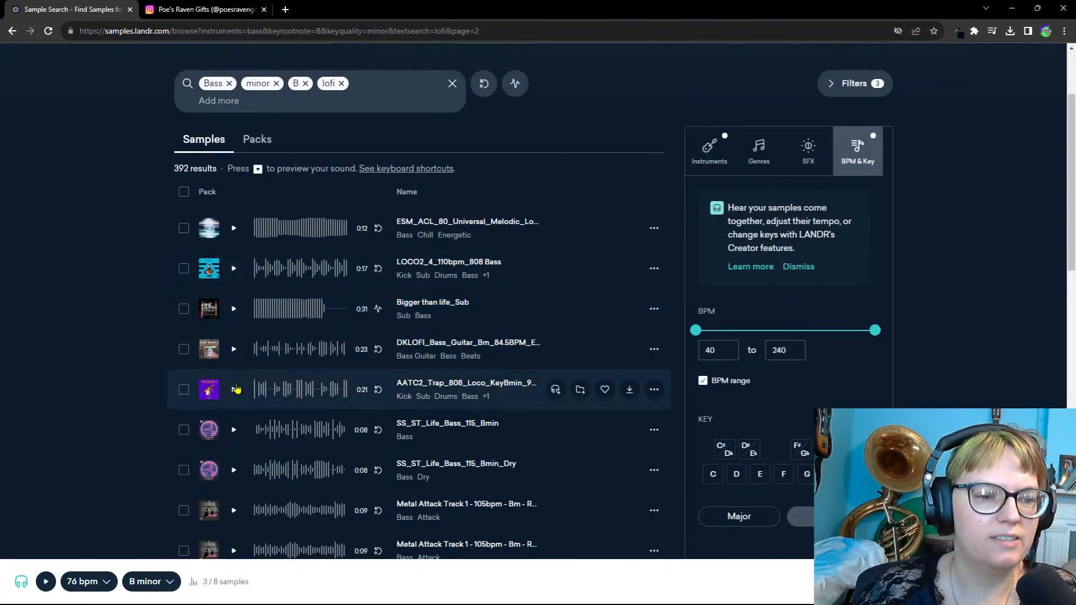
{"action": "left_click", "coordinate": [234, 430]}
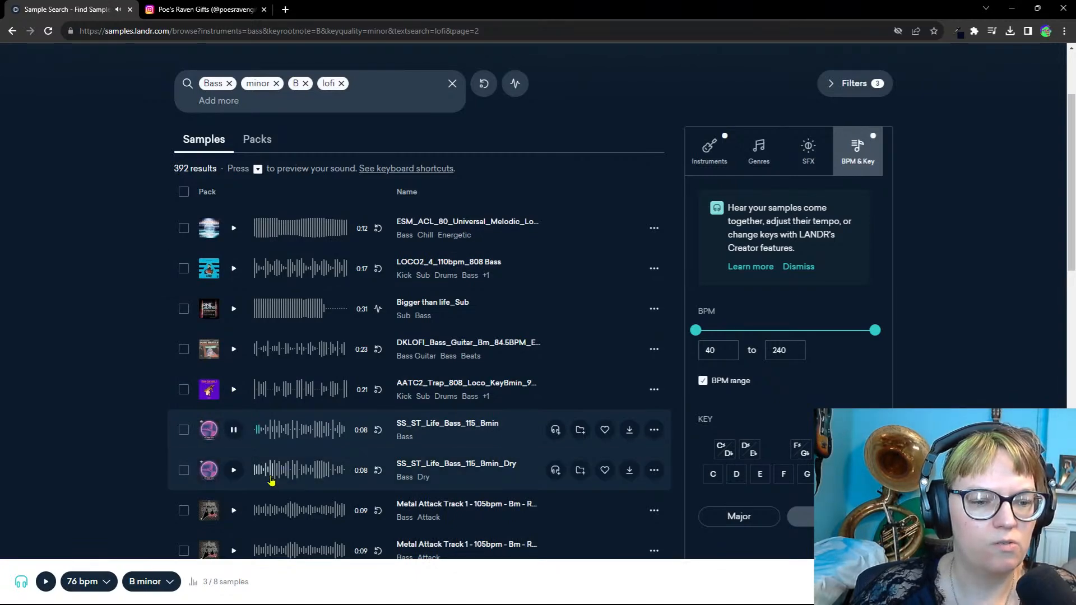
{"action": "left_click", "coordinate": [232, 517]}
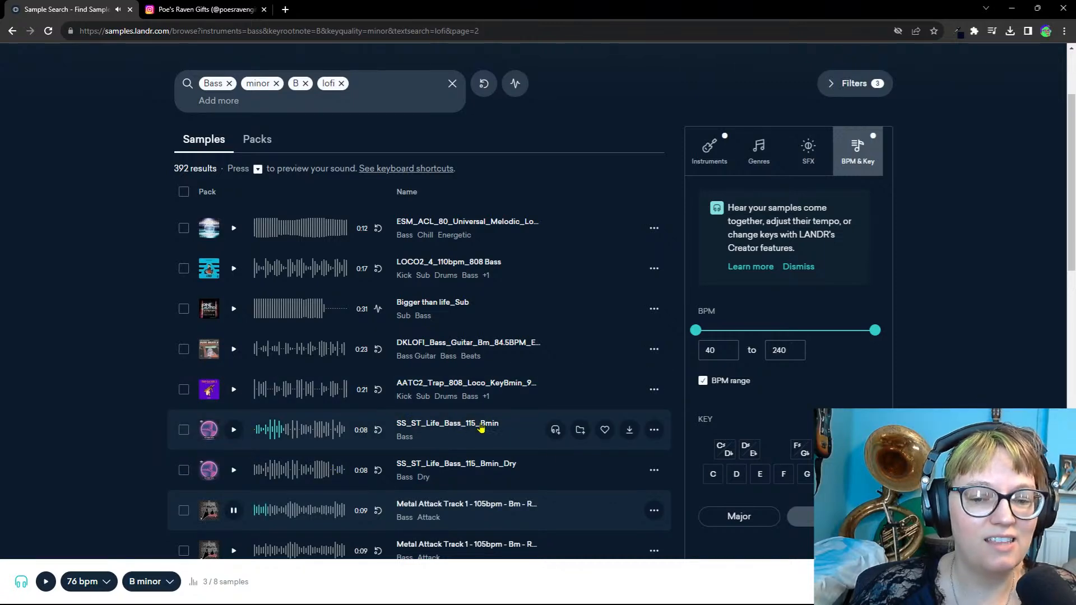
{"action": "left_click", "coordinate": [605, 430]}
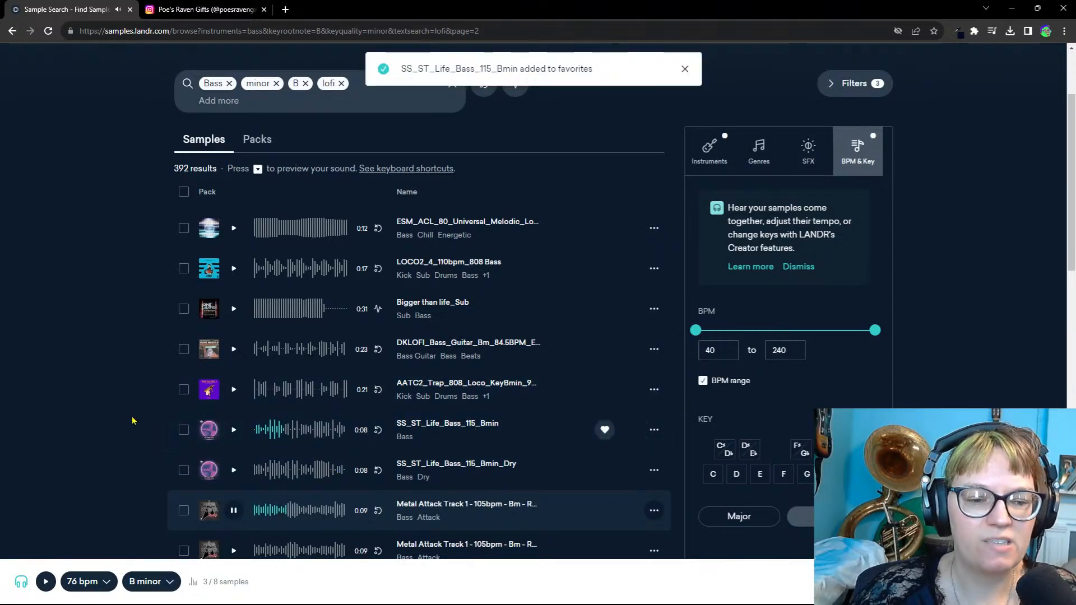
Step: Preview the SL_SL_AstroHouse_Bass_Loop_77bpm sample, add it to Creator and play the combined beat
{"action": "scroll", "coordinate": [225, 426], "scroll_direction": "down", "scroll_amount": 4}
{"action": "left_click", "coordinate": [234, 409]}
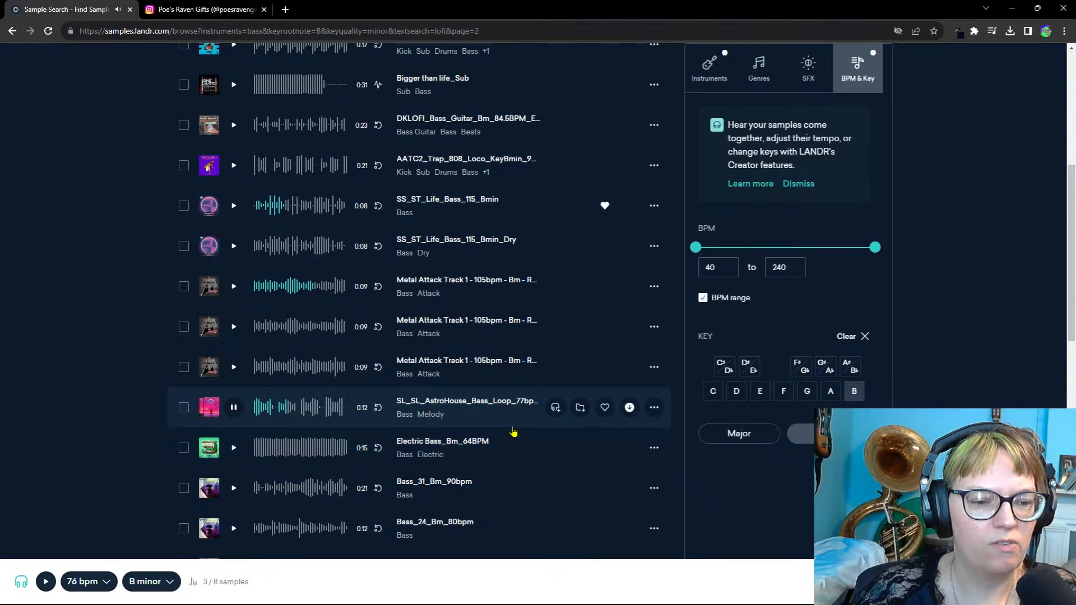
{"action": "left_click", "coordinate": [555, 409]}
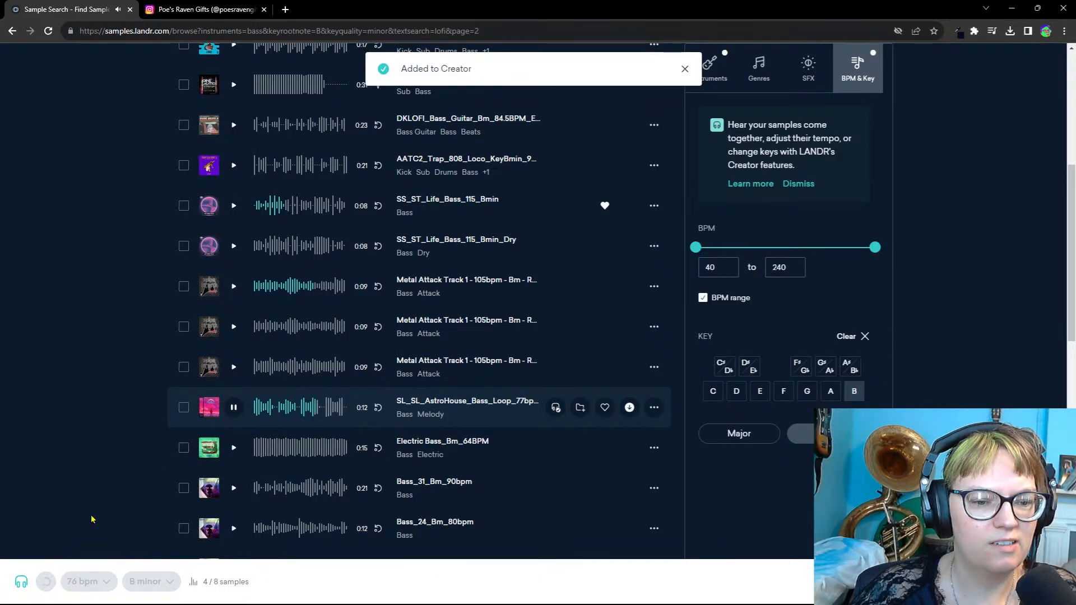
{"action": "left_click", "coordinate": [46, 583]}
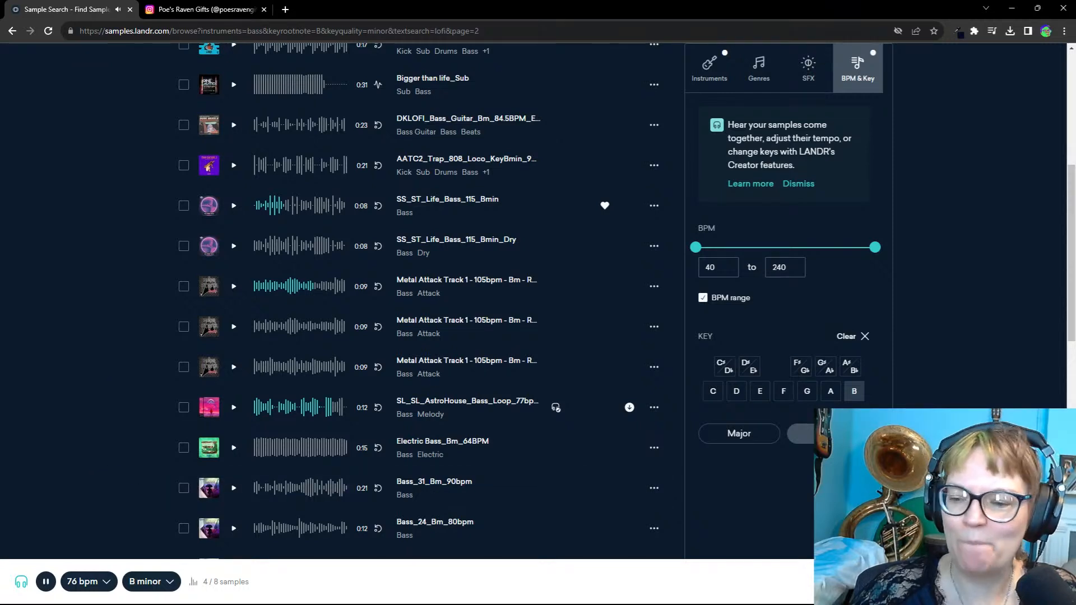
Step: Remove the AstroHouse bass loop from the Creator beat
{"action": "left_click", "coordinate": [1049, 581]}
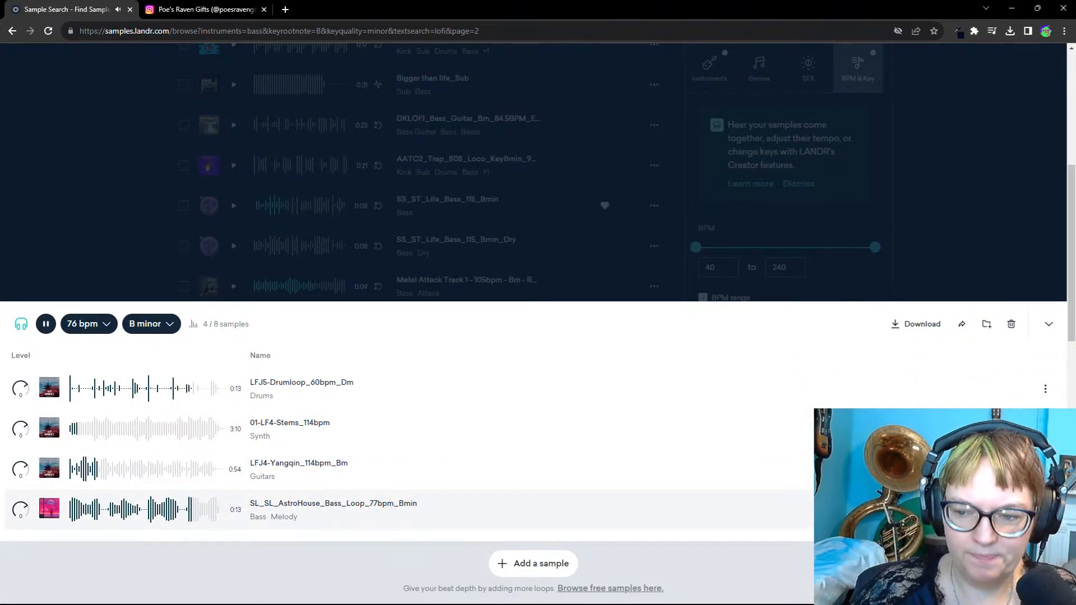
{"action": "left_click", "coordinate": [1046, 509]}
{"action": "left_click", "coordinate": [990, 300]}
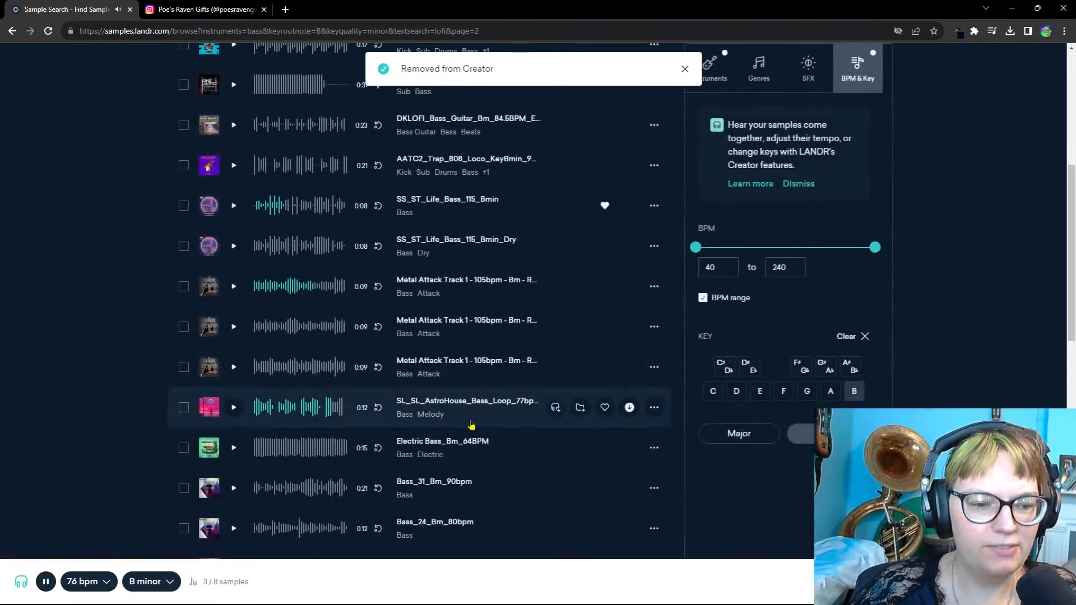
Step: Open the AstroHouse loop's sample pack, Story Love - Lofi & Hip Hop, and filter its samples to Bass
{"action": "left_click", "coordinate": [209, 407]}
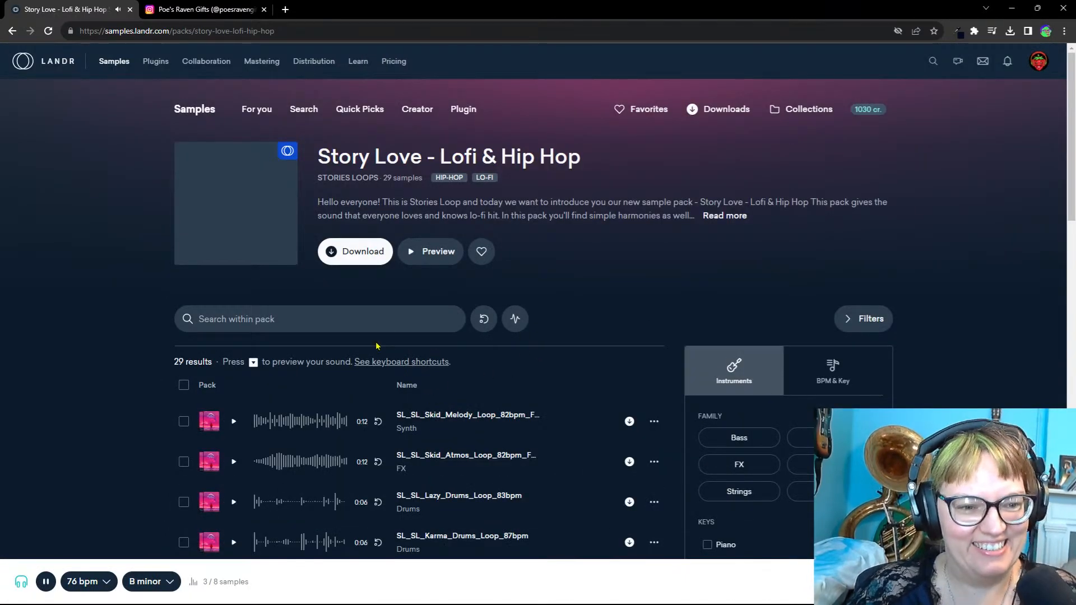
{"action": "left_click", "coordinate": [330, 319]}
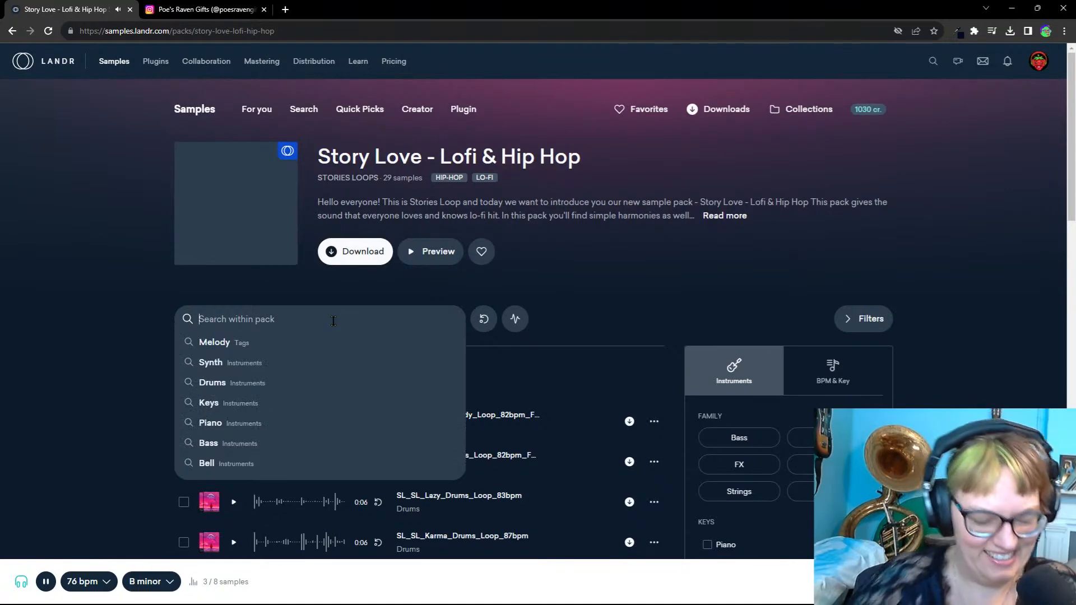
{"action": "type", "text": "bass"}
{"action": "key", "text": "Return"}
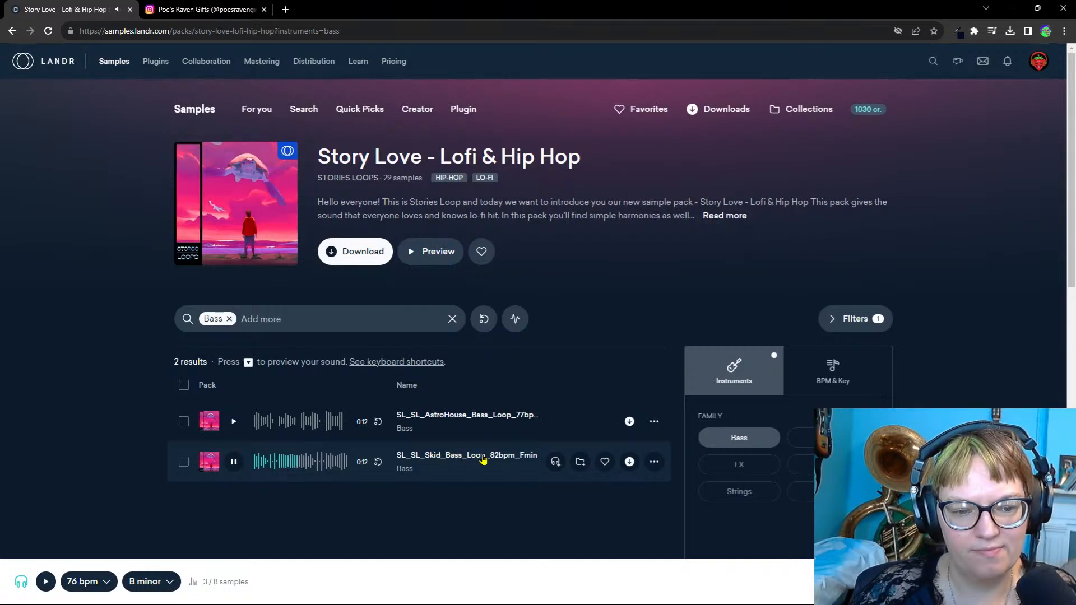
Step: Try SL_SL_Skid_Bass_Loop_82bpm_Fmin in the Creator beat by adding it and playing the mix, and remove it again
{"action": "left_click", "coordinate": [555, 462]}
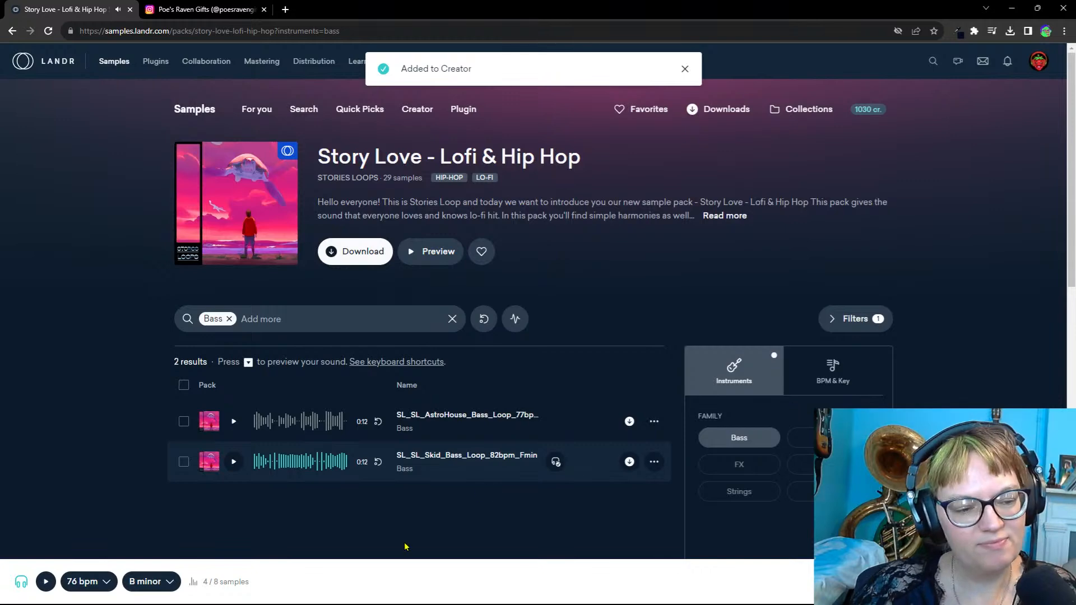
{"action": "left_click", "coordinate": [46, 582]}
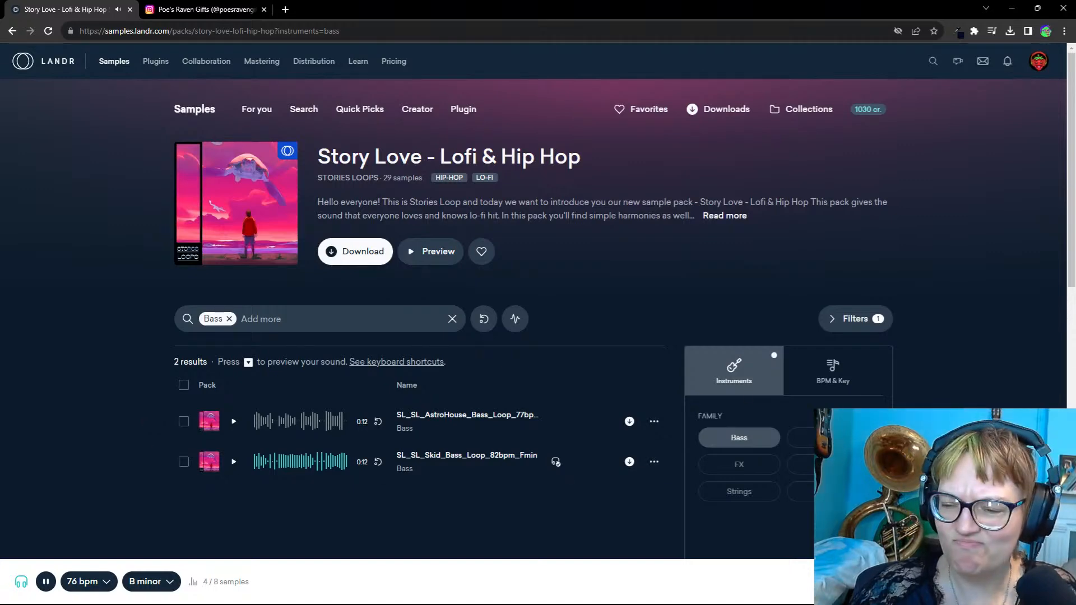
{"action": "left_click", "coordinate": [351, 582]}
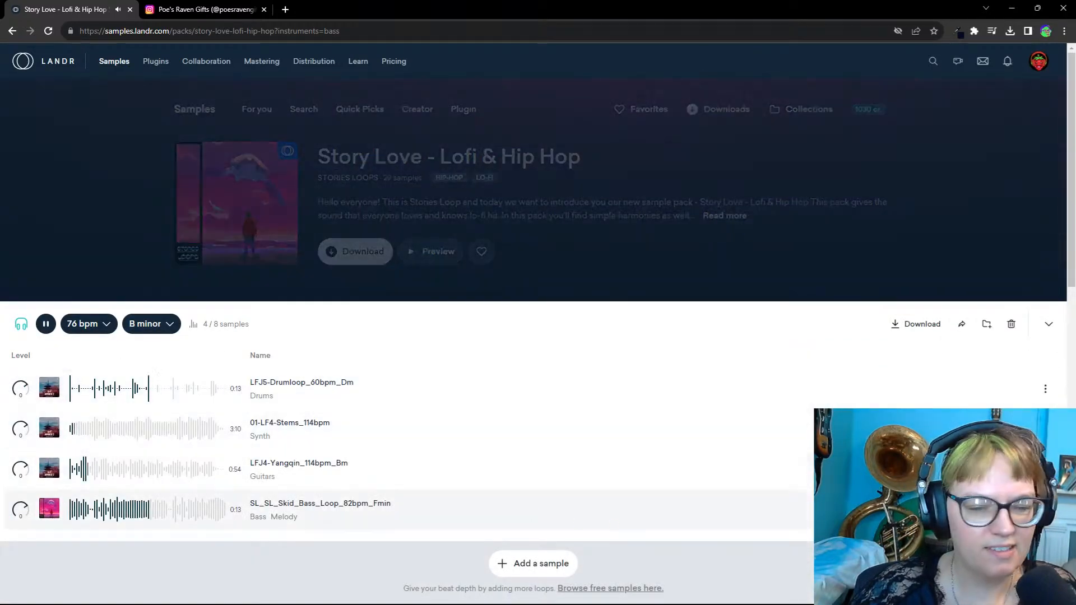
{"action": "left_click", "coordinate": [1021, 510]}
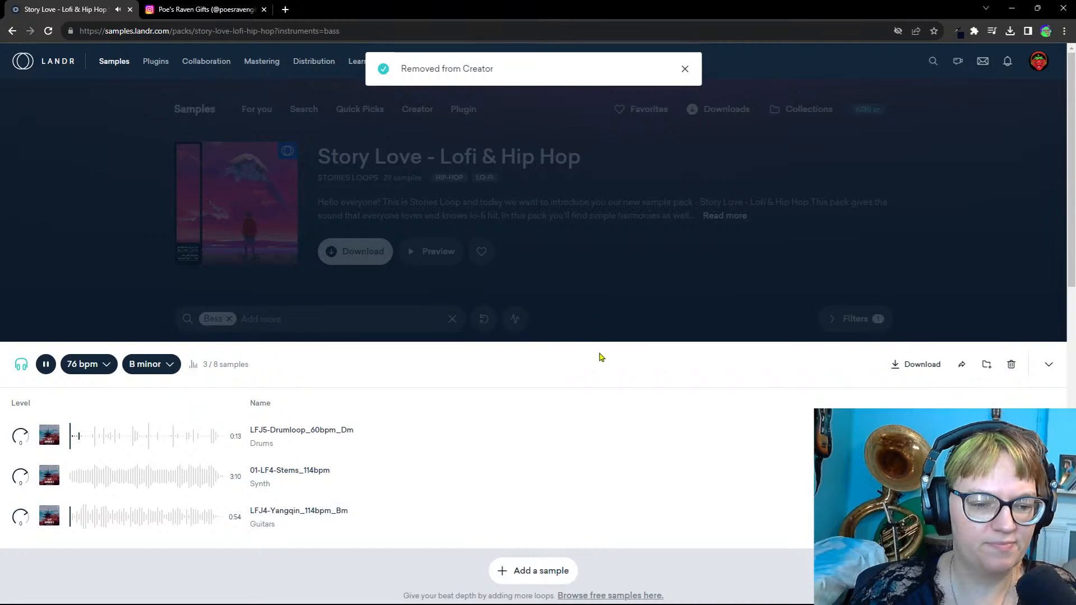
{"action": "left_click", "coordinate": [94, 223]}
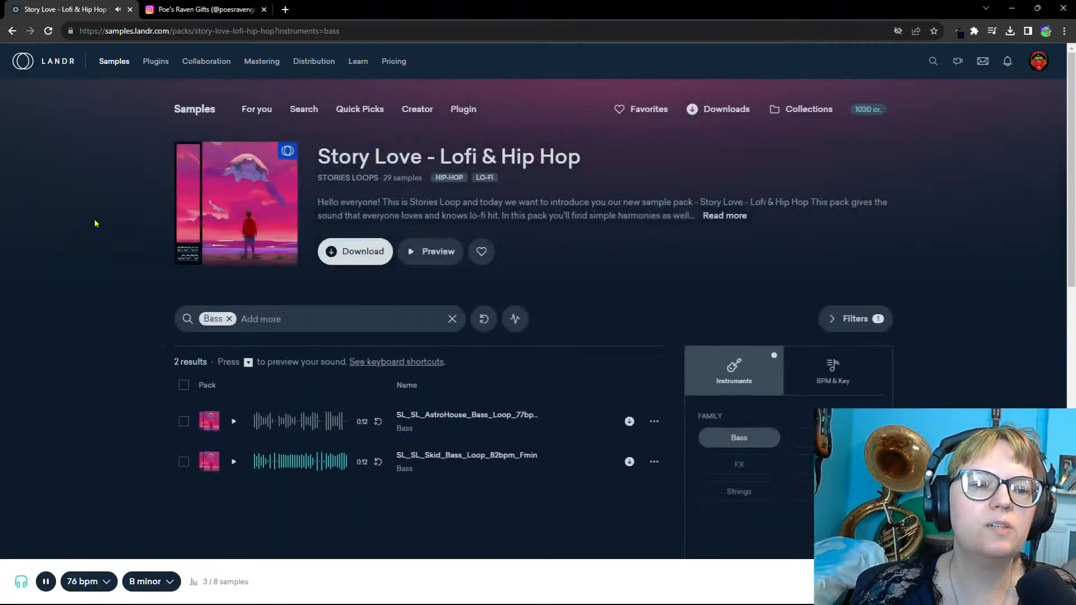
Step: Clear the pack's Bass filter, return to the general sample search and search for jazz bass
{"action": "left_click", "coordinate": [230, 318]}
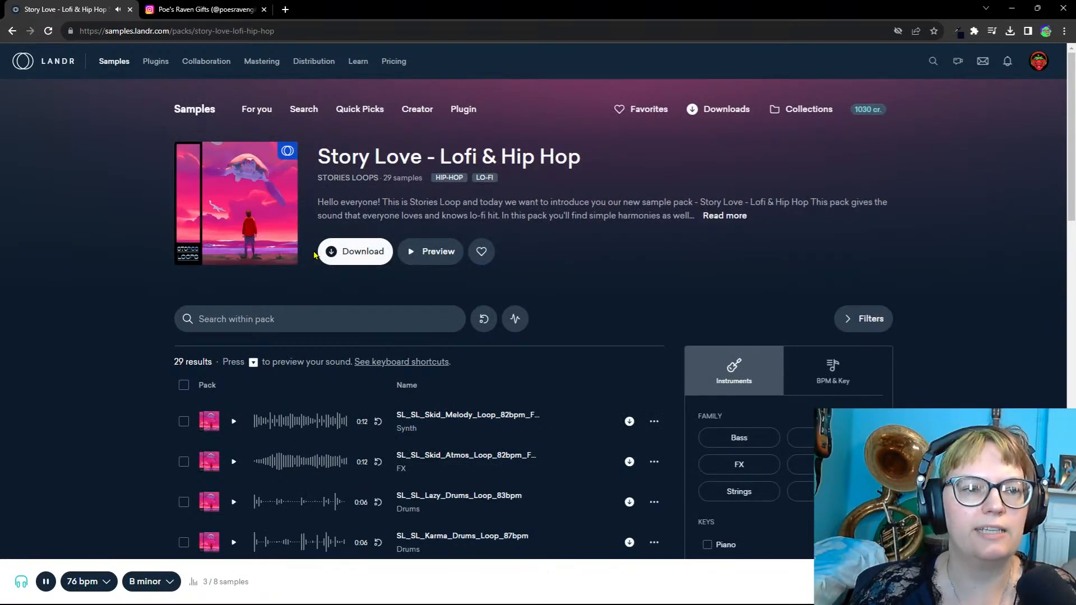
{"action": "left_click", "coordinate": [306, 111]}
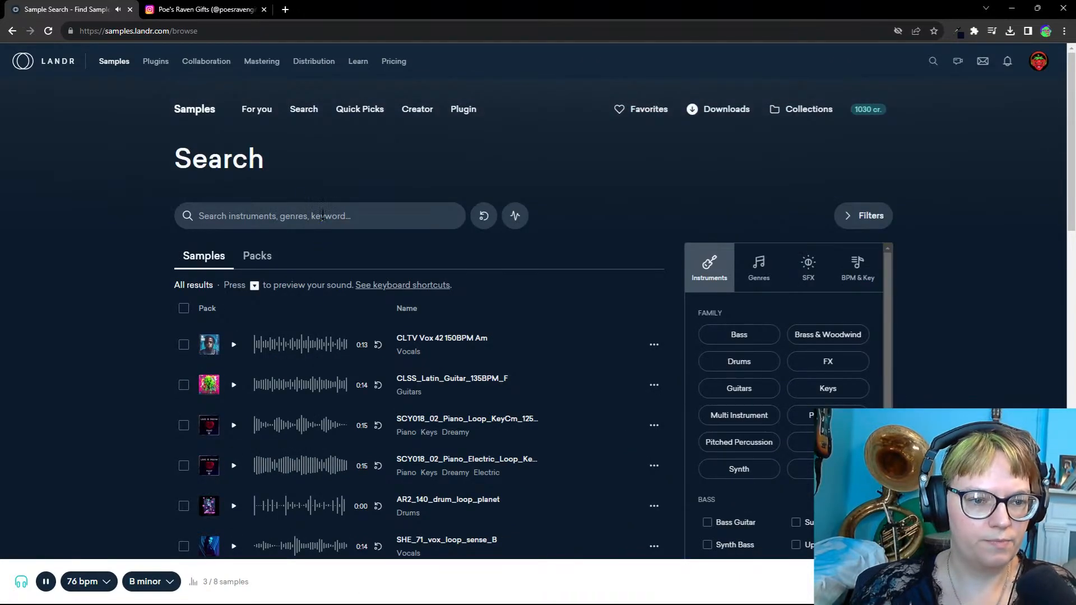
{"action": "left_click", "coordinate": [323, 216]}
{"action": "type", "text": "jazz"}
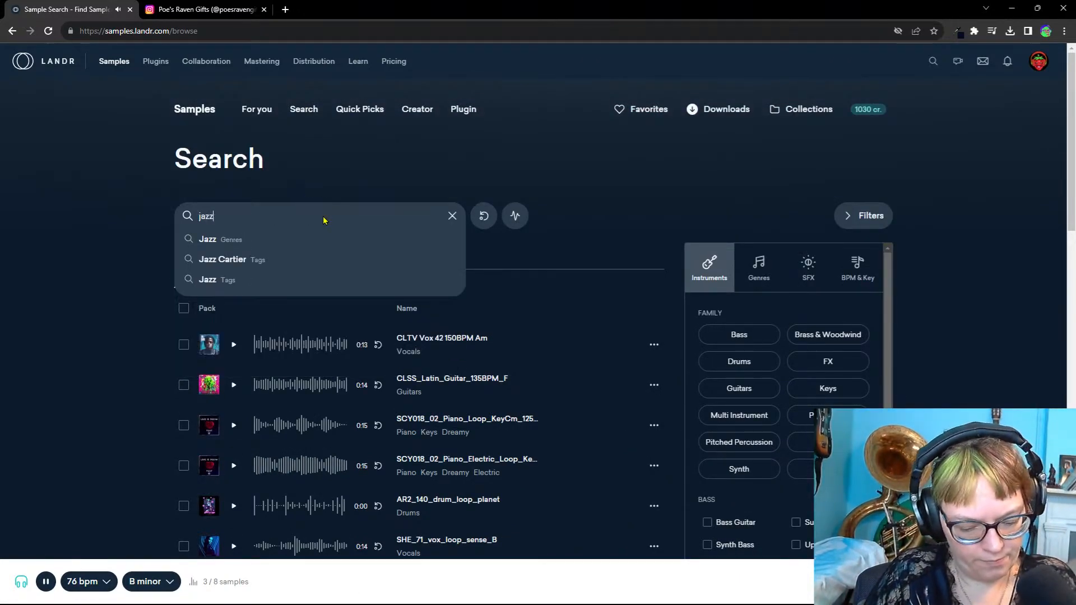
{"action": "type", "text": " bass"}
{"action": "key", "text": "Return"}
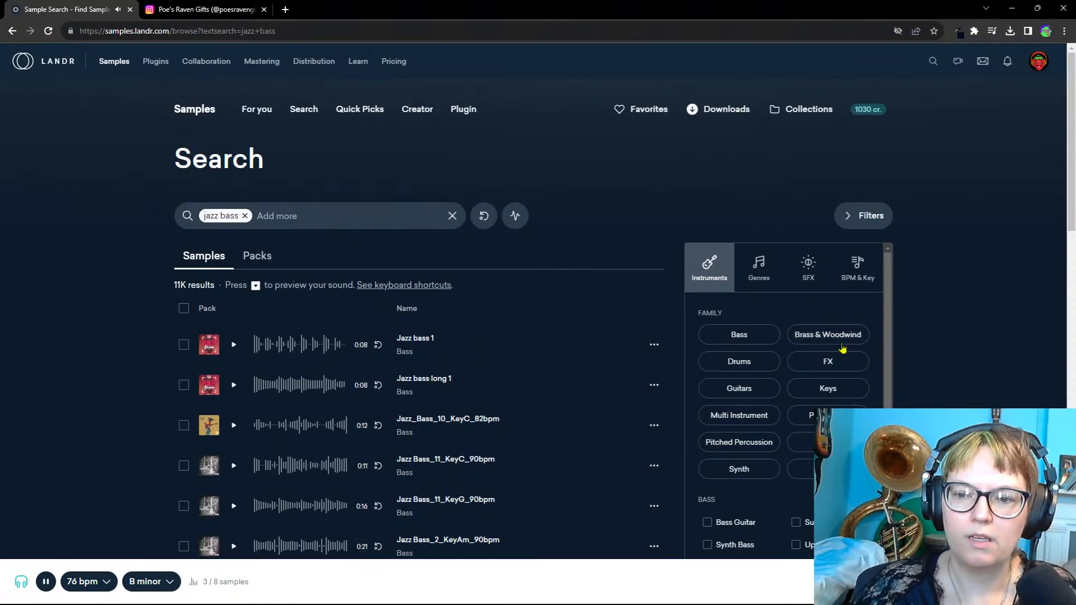
Step: Narrow the jazz bass results to the key of B minor
{"action": "left_click", "coordinate": [858, 269]}
{"action": "scroll", "coordinate": [841, 336], "scroll_direction": "down", "scroll_amount": 5}
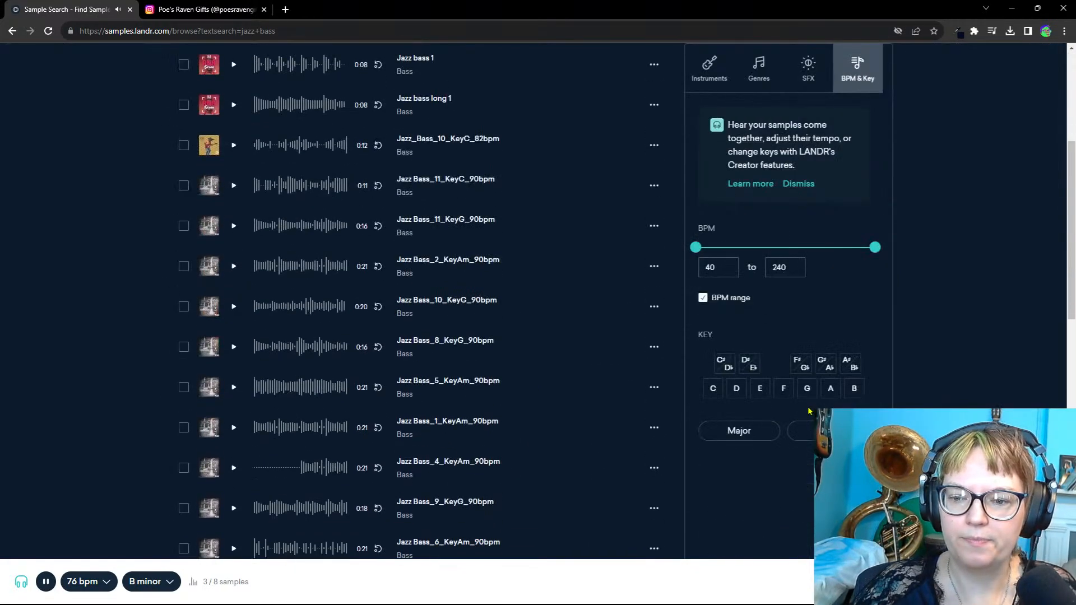
{"action": "left_click", "coordinate": [855, 389]}
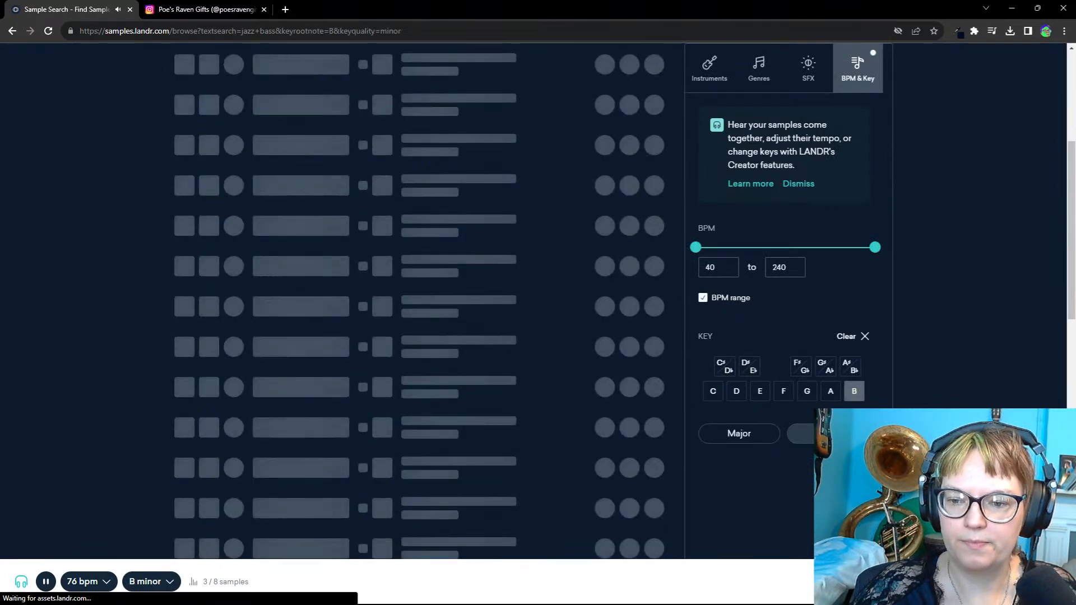
{"action": "left_click", "coordinate": [803, 433]}
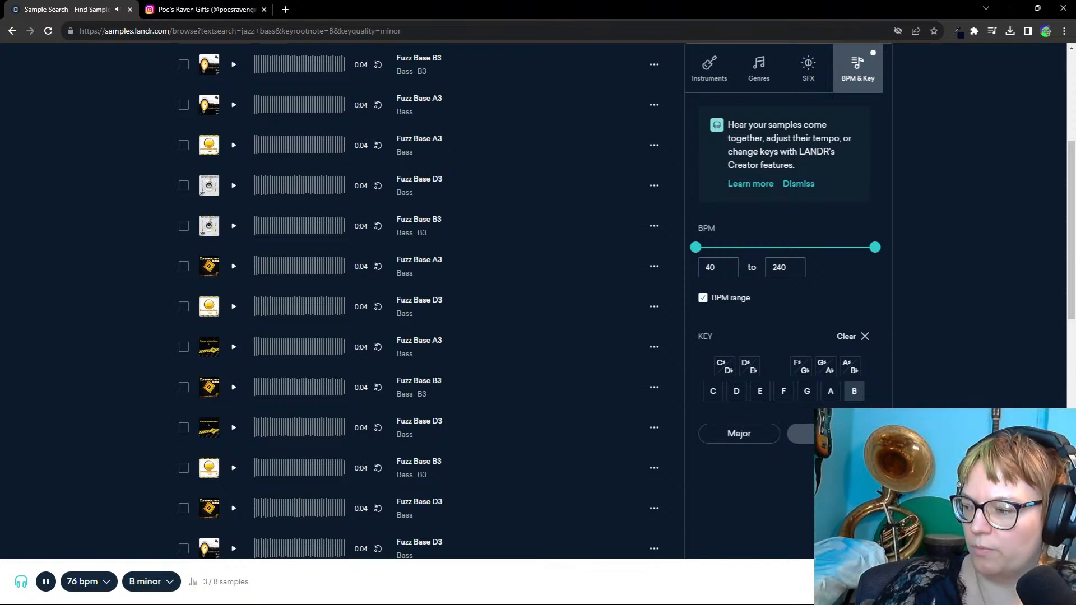
Step: Preview 05_SA_Late Night Haze2_Bass, 04 Bass, the dry Big Fuzz bass and the 135 bpm jazzy Guitar Rhythm among the first results
{"action": "mouse_move", "coordinate": [612, 180]}
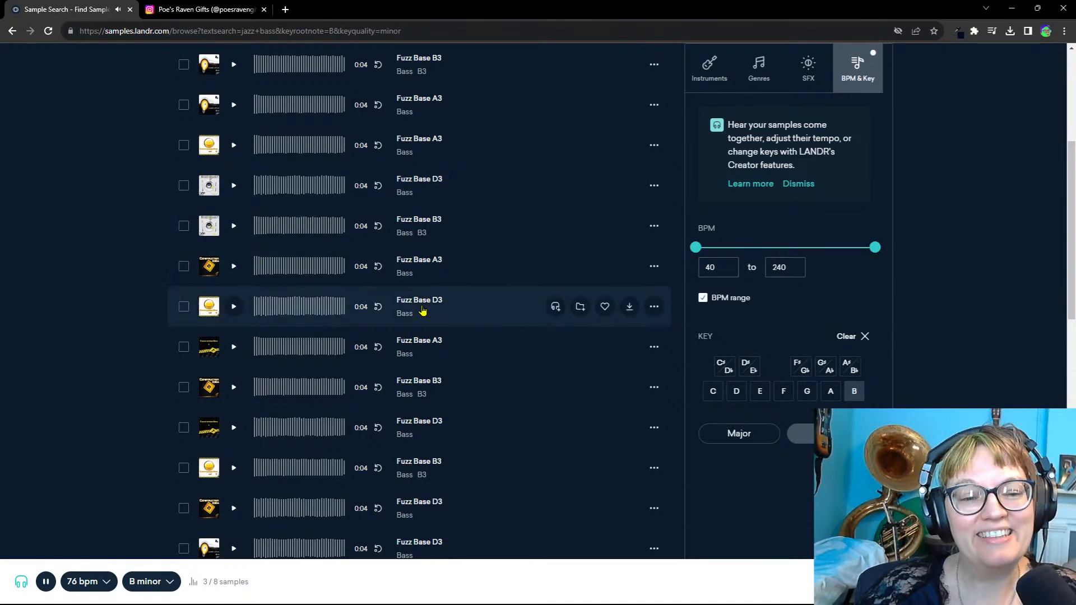
{"action": "scroll", "coordinate": [425, 321], "scroll_direction": "down", "scroll_amount": 4}
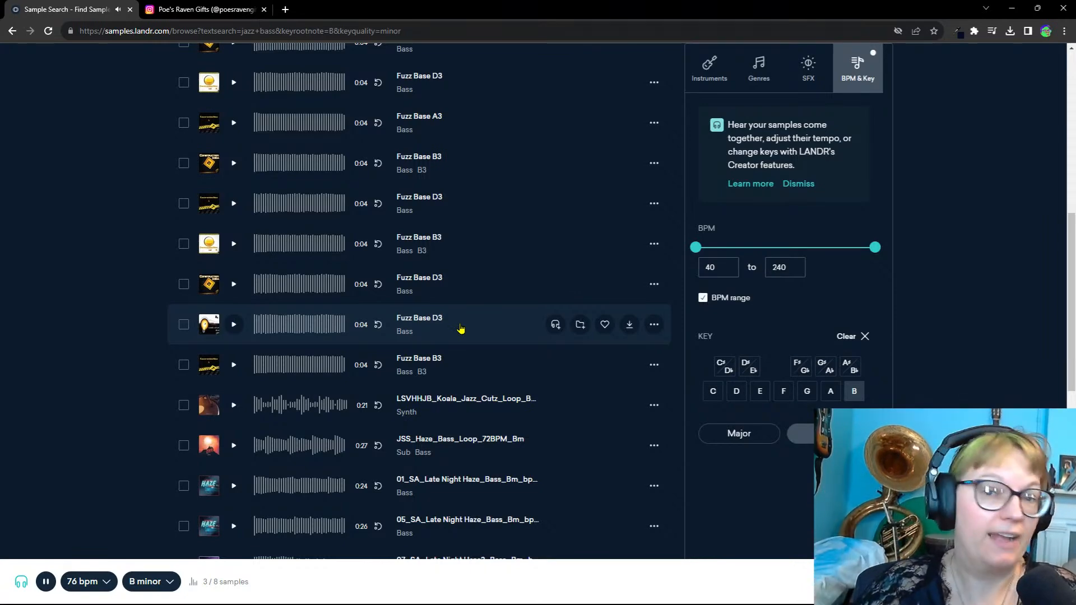
{"action": "scroll", "coordinate": [433, 327], "scroll_direction": "down", "scroll_amount": 5}
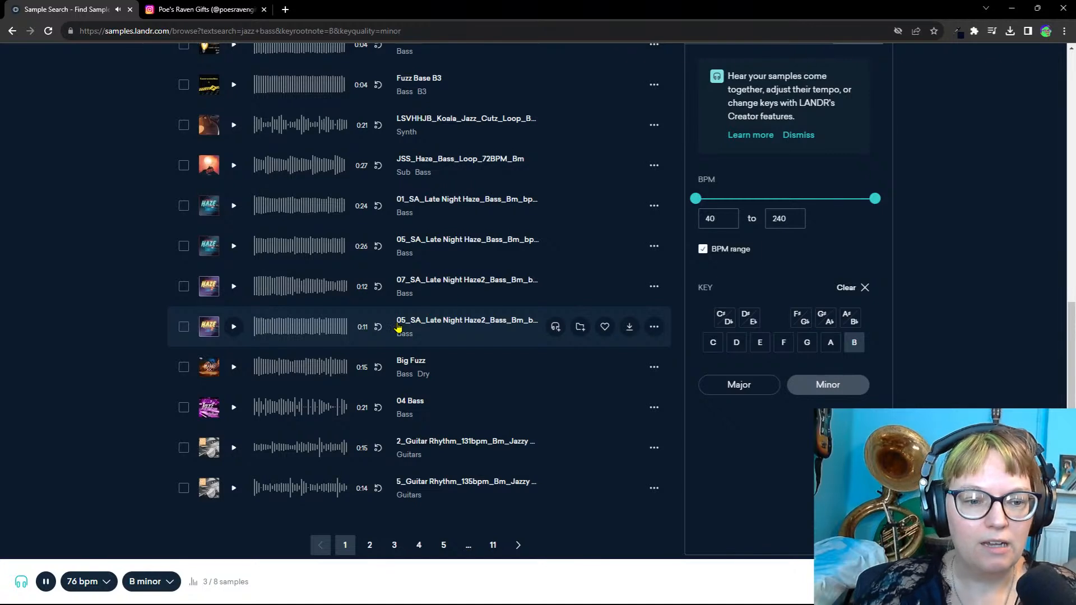
{"action": "left_click", "coordinate": [234, 328]}
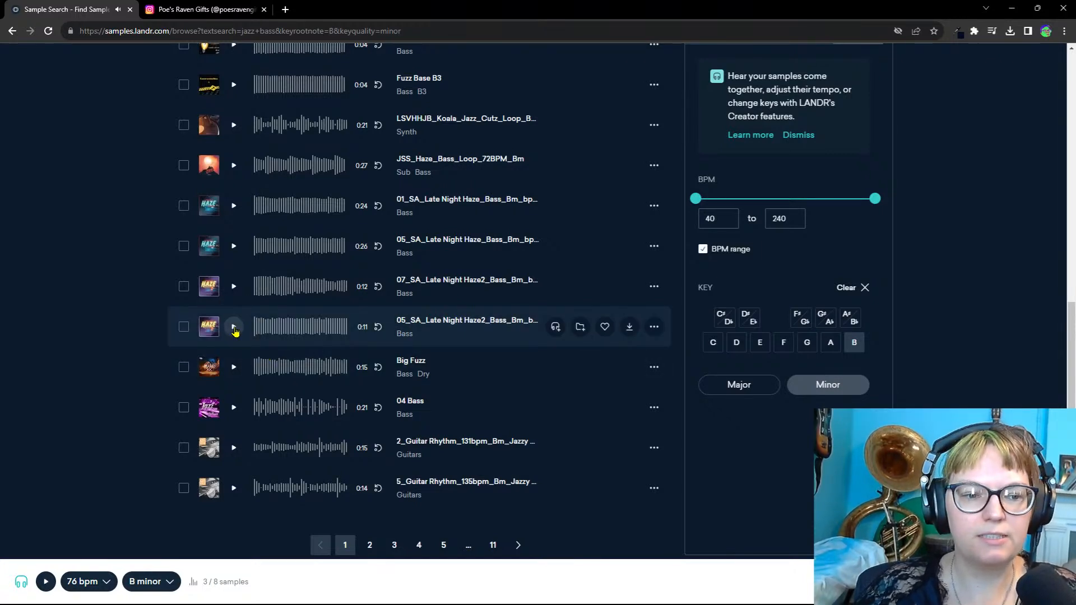
{"action": "left_click", "coordinate": [237, 408]}
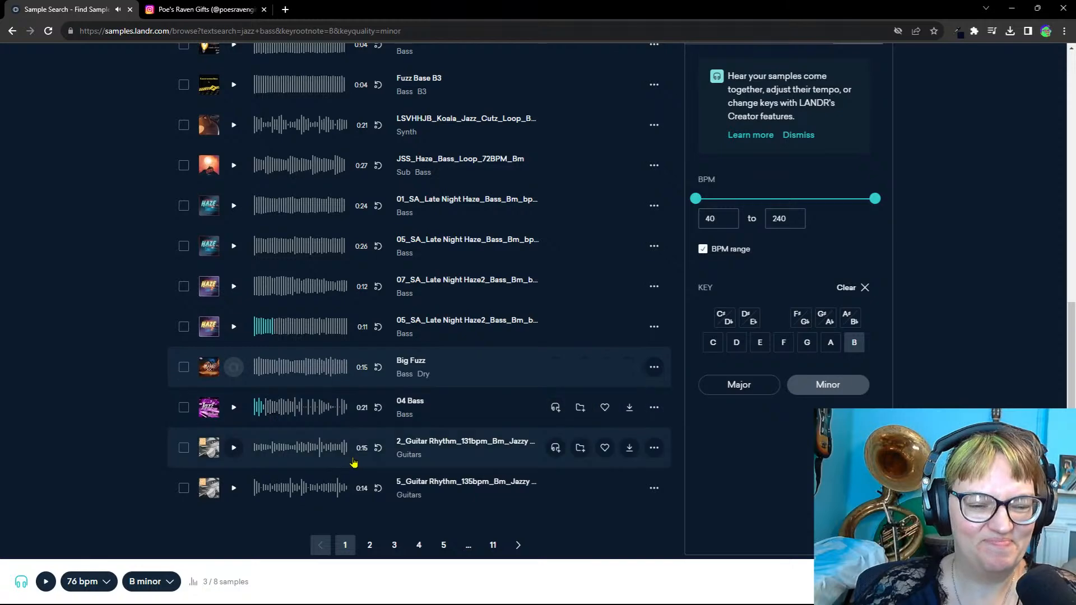
{"action": "left_click", "coordinate": [238, 491]}
{"action": "scroll", "coordinate": [347, 465], "scroll_direction": "down", "scroll_amount": 2}
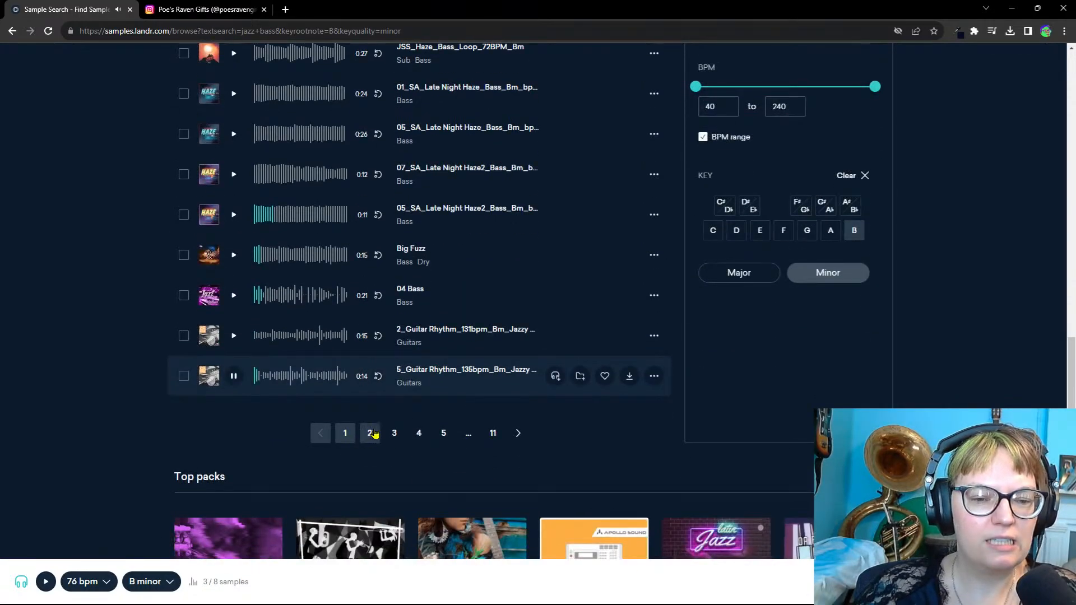
Step: Go to the second page of jazz bass results and preview 25_Guitar Rhythm_148bpm and 4_Guitar Ensemble_135bpm
{"action": "left_click", "coordinate": [371, 433]}
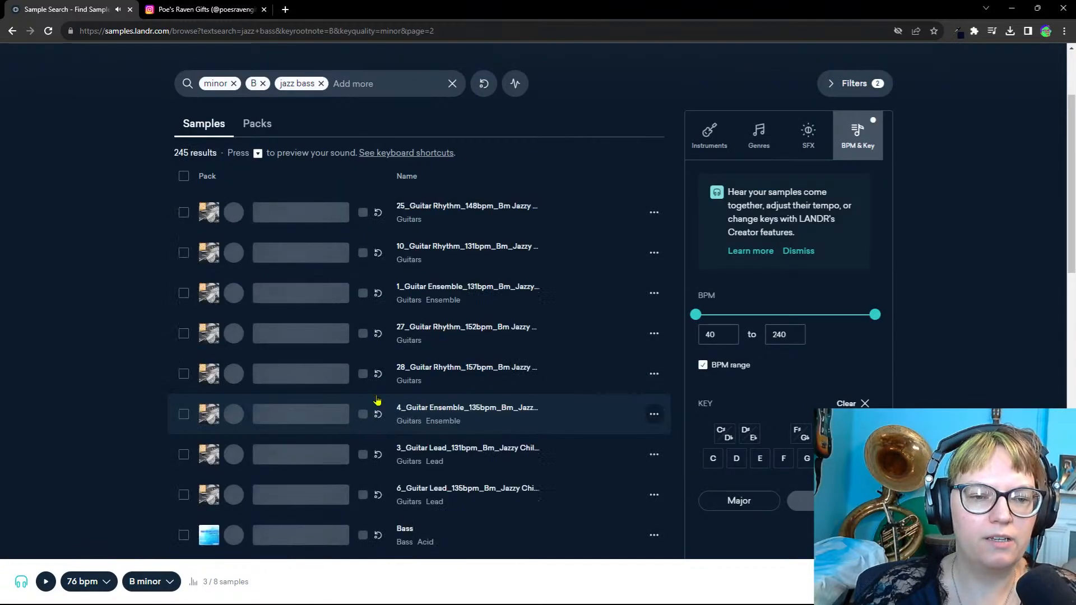
{"action": "left_click", "coordinate": [235, 215]}
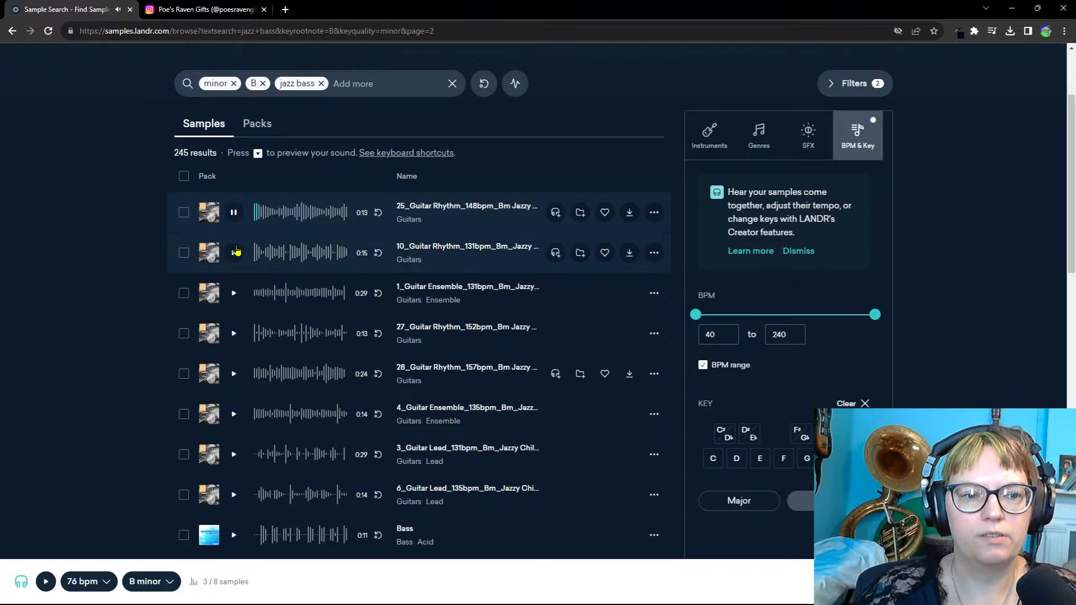
{"action": "left_click", "coordinate": [233, 414]}
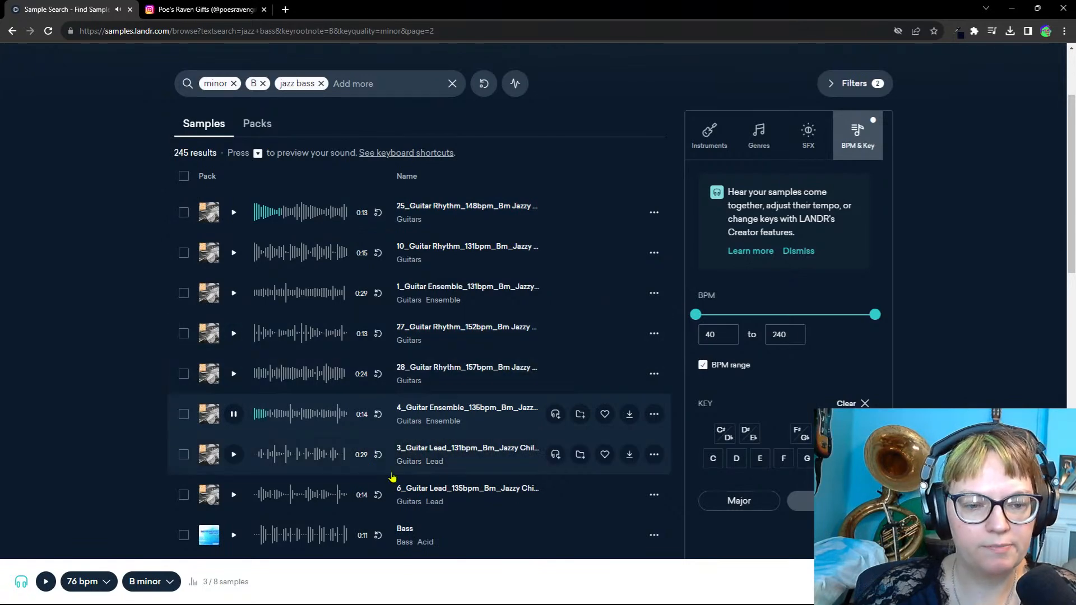
Step: Preview the 11-second acid sample named Bass and add it to the Creator beat
{"action": "scroll", "coordinate": [314, 432], "scroll_direction": "down", "scroll_amount": 3}
{"action": "left_click", "coordinate": [238, 374]}
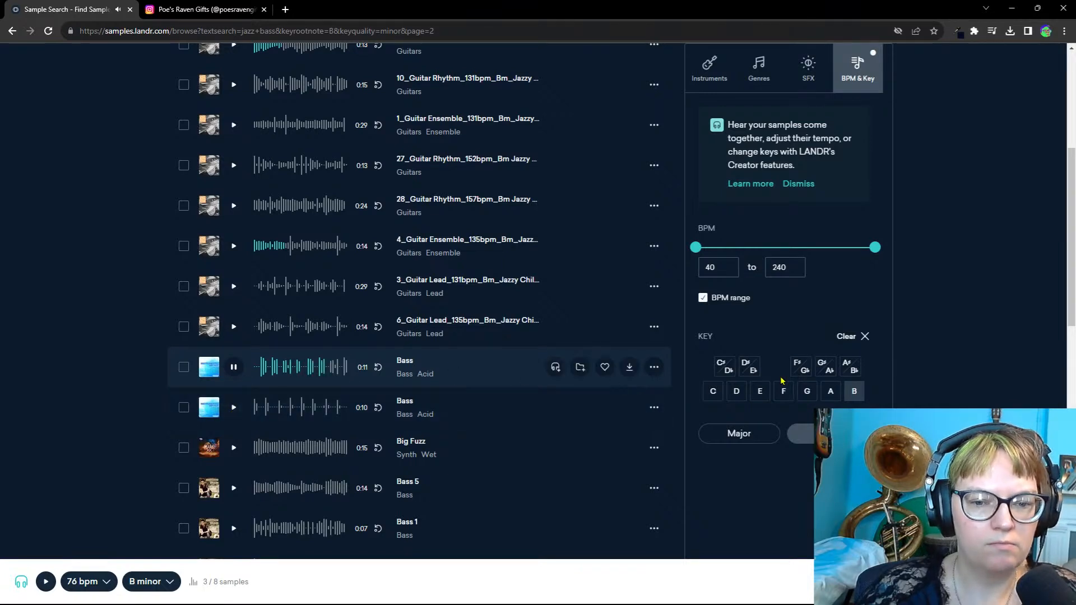
{"action": "left_click", "coordinate": [556, 367]}
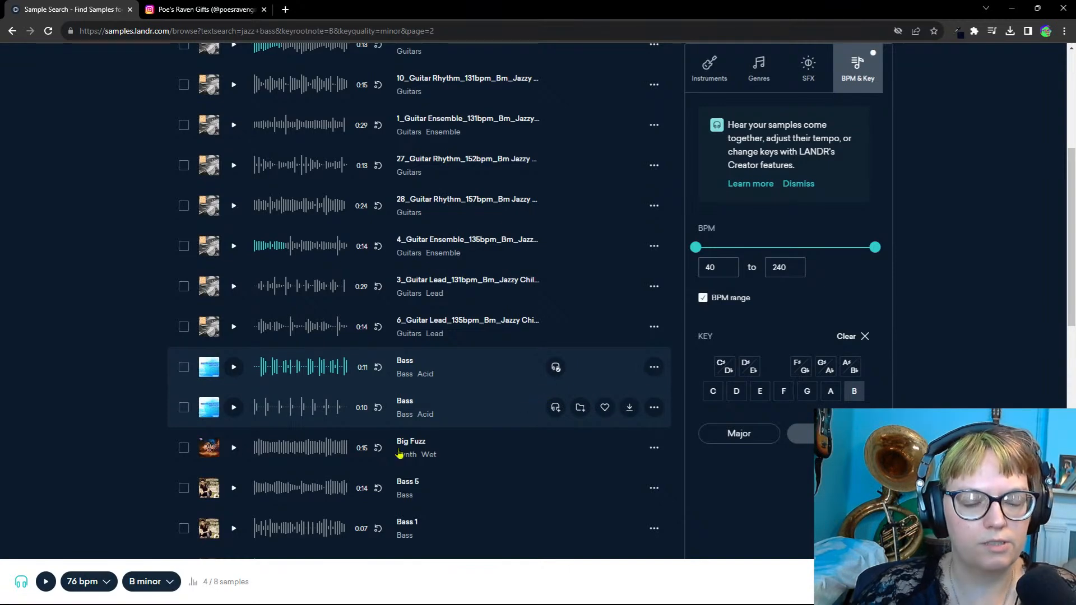
Step: Play the beat with the added acid Bass sample, and remove that Bass from the Creator beat
{"action": "left_click", "coordinate": [48, 583]}
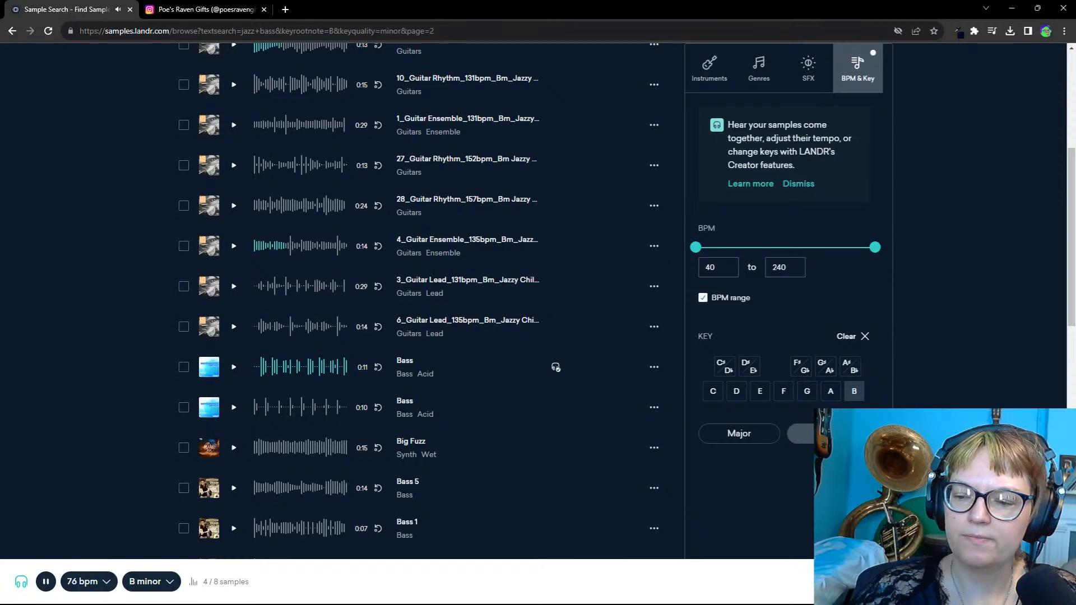
{"action": "left_click", "coordinate": [555, 367]}
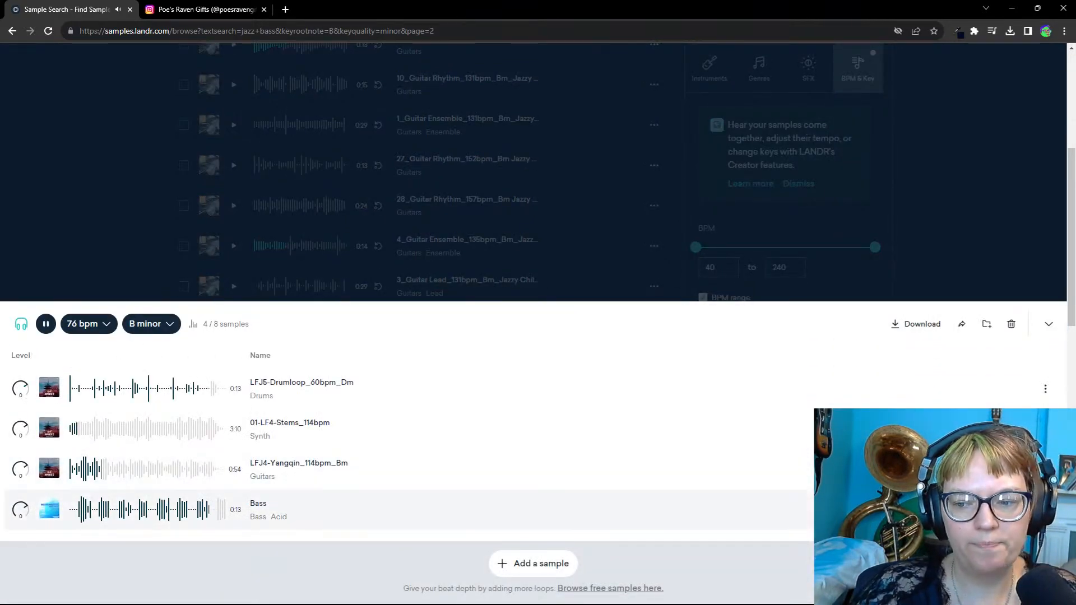
{"action": "left_click", "coordinate": [1046, 509]}
{"action": "left_click", "coordinate": [983, 300]}
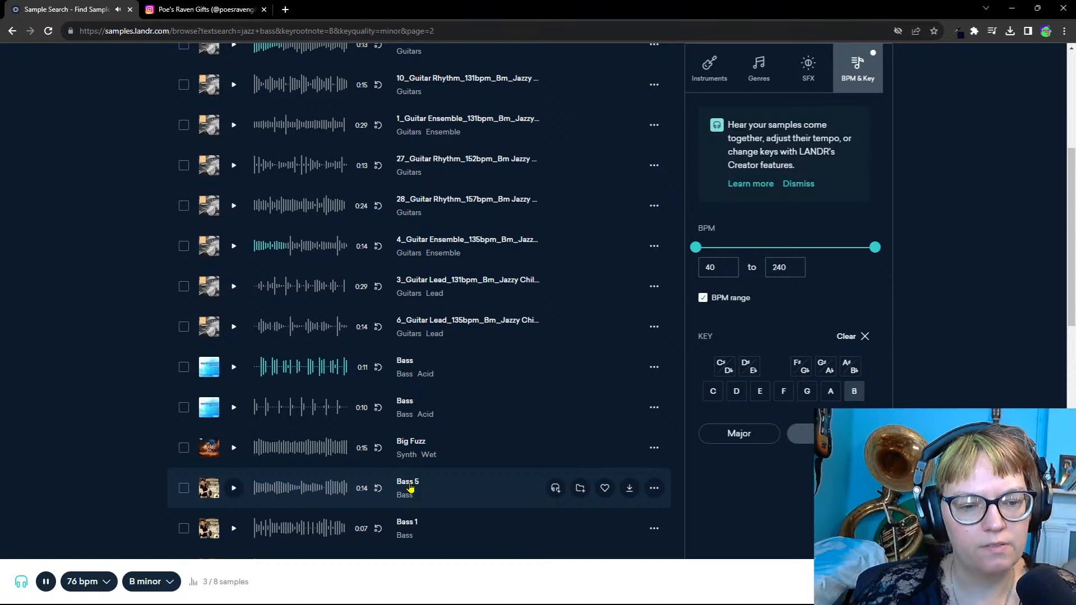
Step: Download the beat's three remaining samples as processed files, approving the use of 3 credits
{"action": "scroll", "coordinate": [283, 427], "scroll_direction": "down", "scroll_amount": 8}
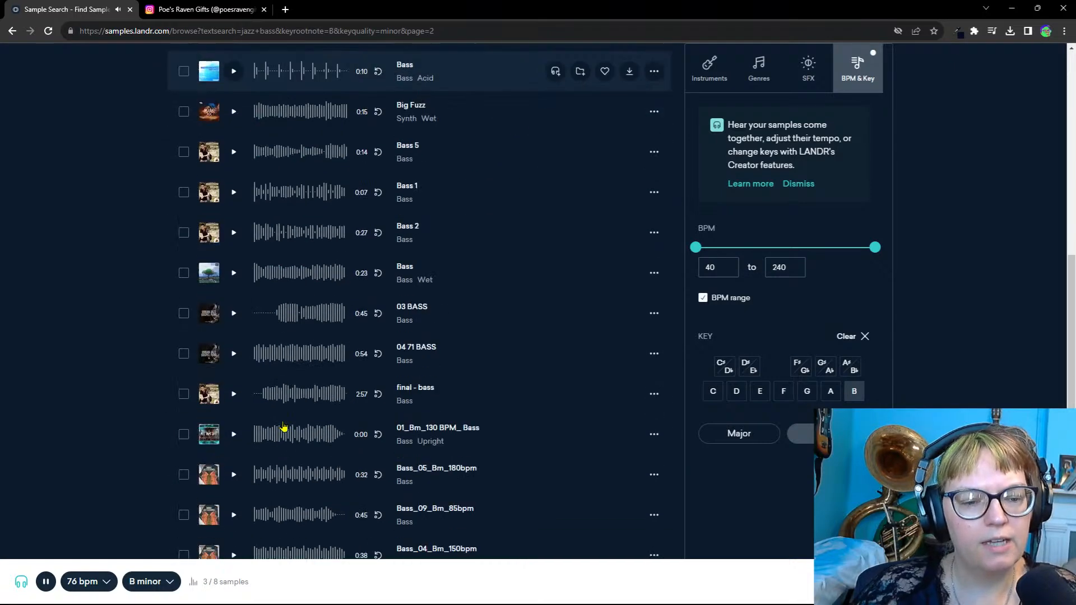
{"action": "scroll", "coordinate": [283, 428], "scroll_direction": "down", "scroll_amount": 2}
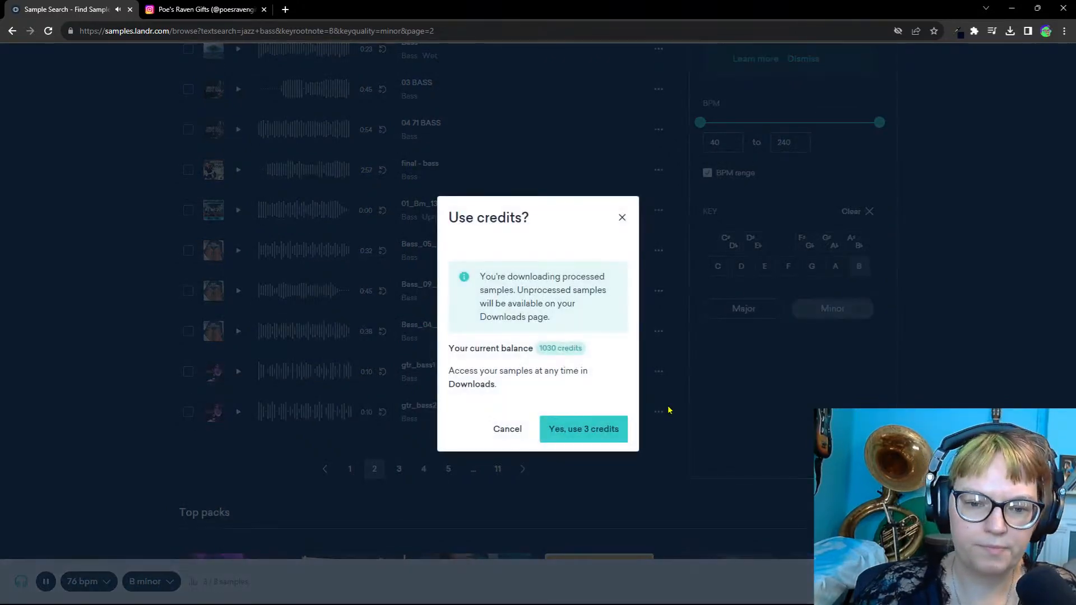
{"action": "left_click", "coordinate": [601, 435]}
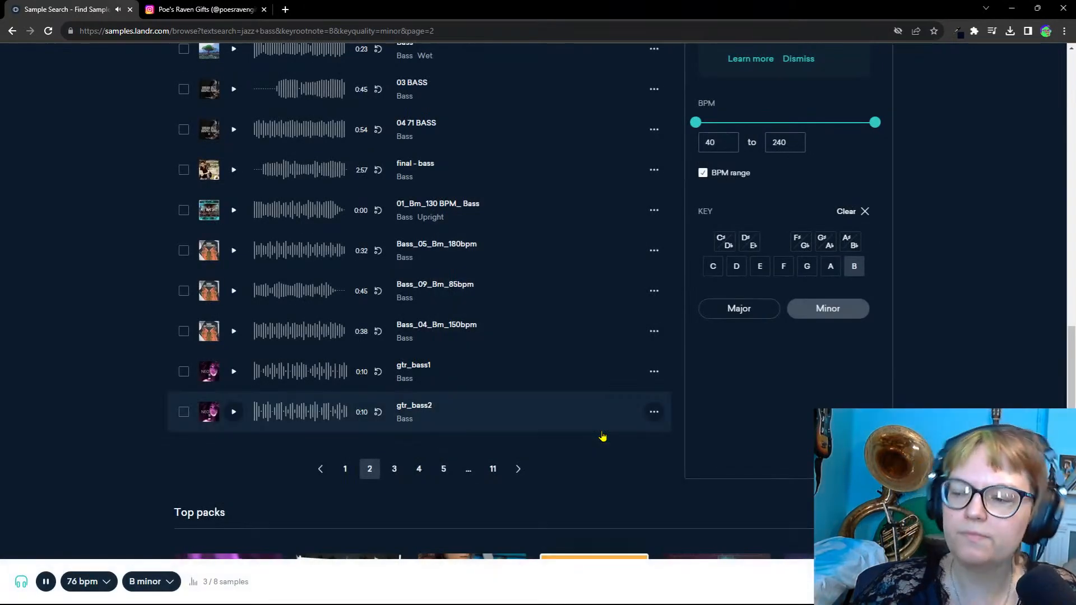
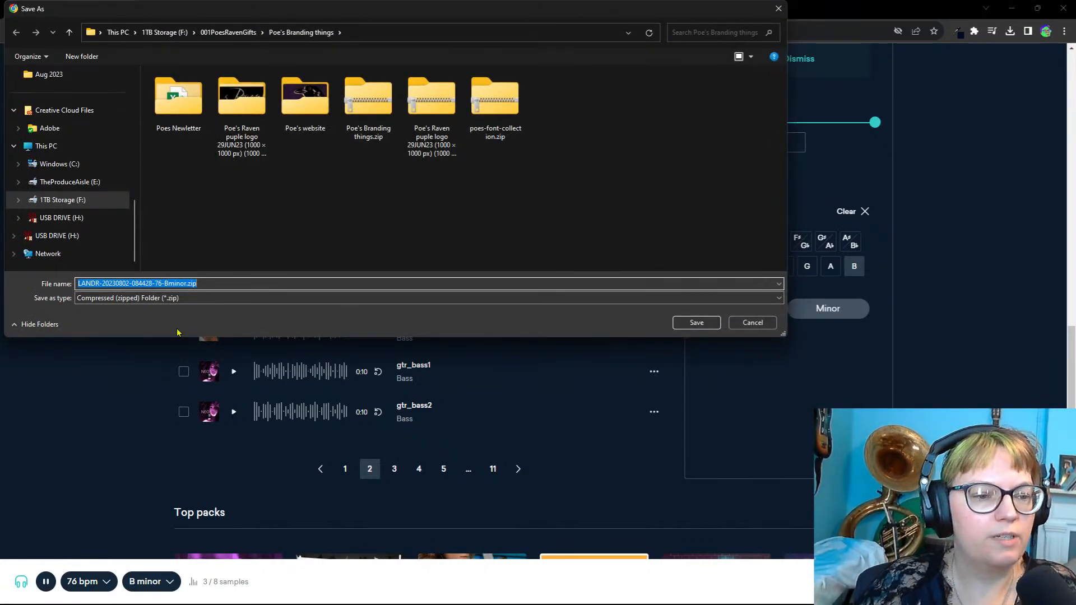
Step: Save the sample archive as Fuji Sunset-76-Bminor.zip and stop the beat's playback
{"action": "left_click", "coordinate": [155, 284]}
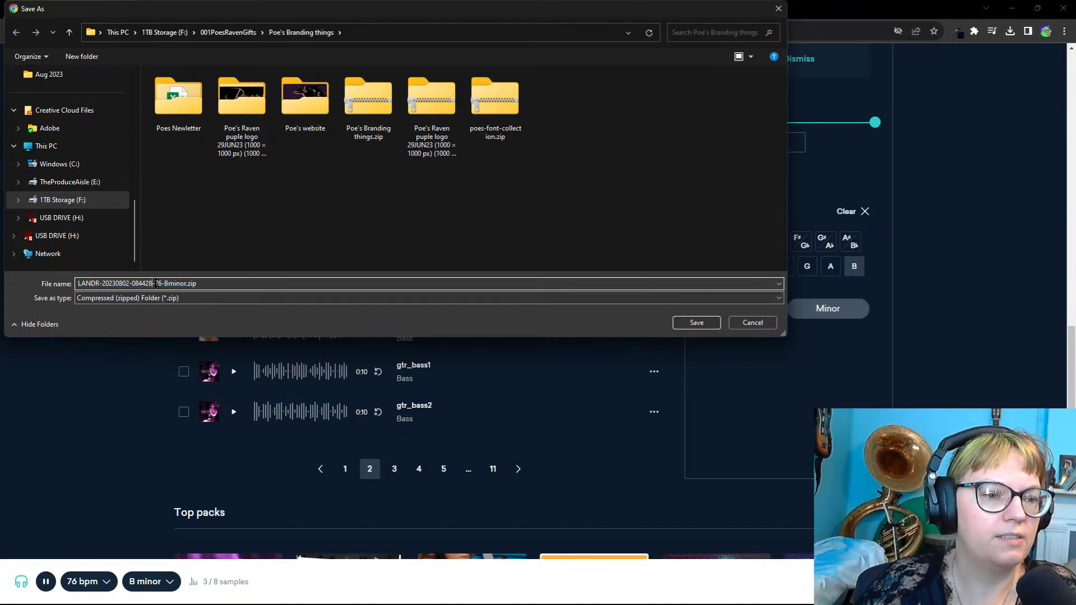
{"action": "left_click_drag", "start_coordinate": [152, 284], "coordinate": [68, 290]}
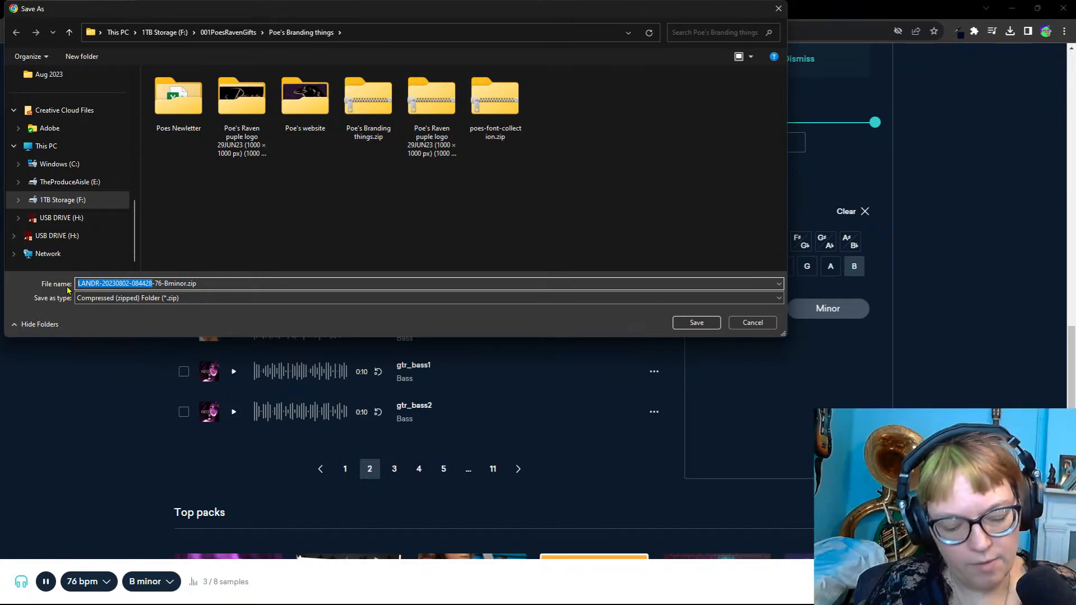
{"action": "type", "text": "Fuji S"}
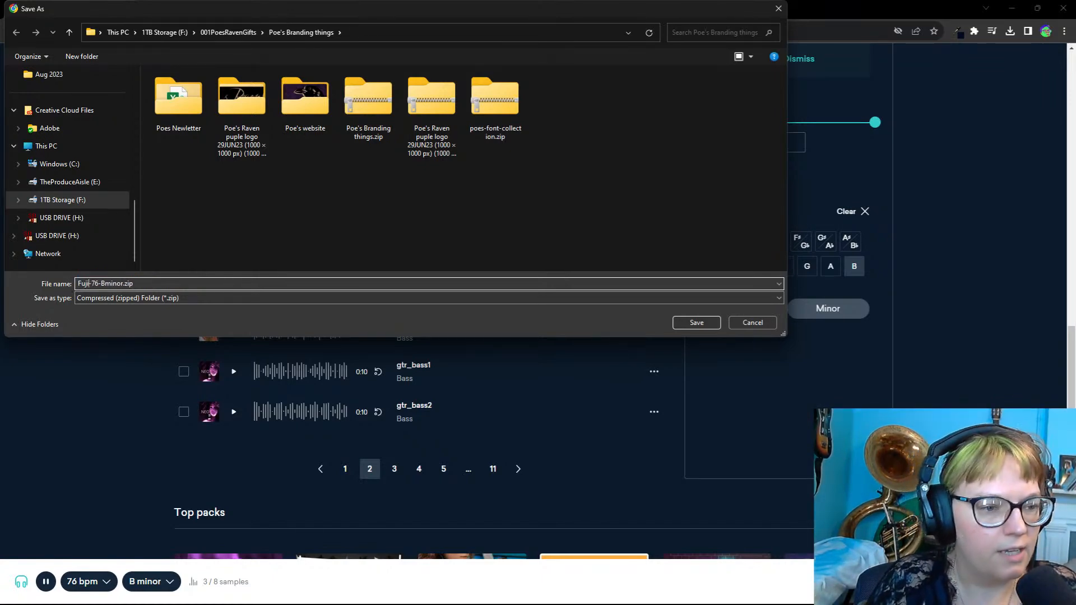
{"action": "type", "text": "unset"}
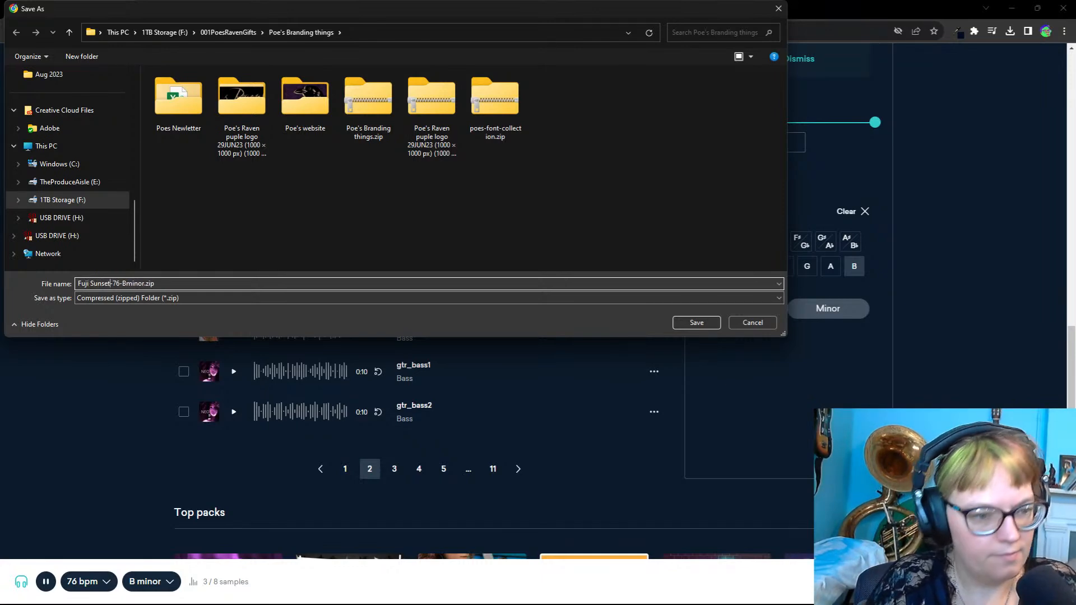
{"action": "left_click", "coordinate": [695, 323]}
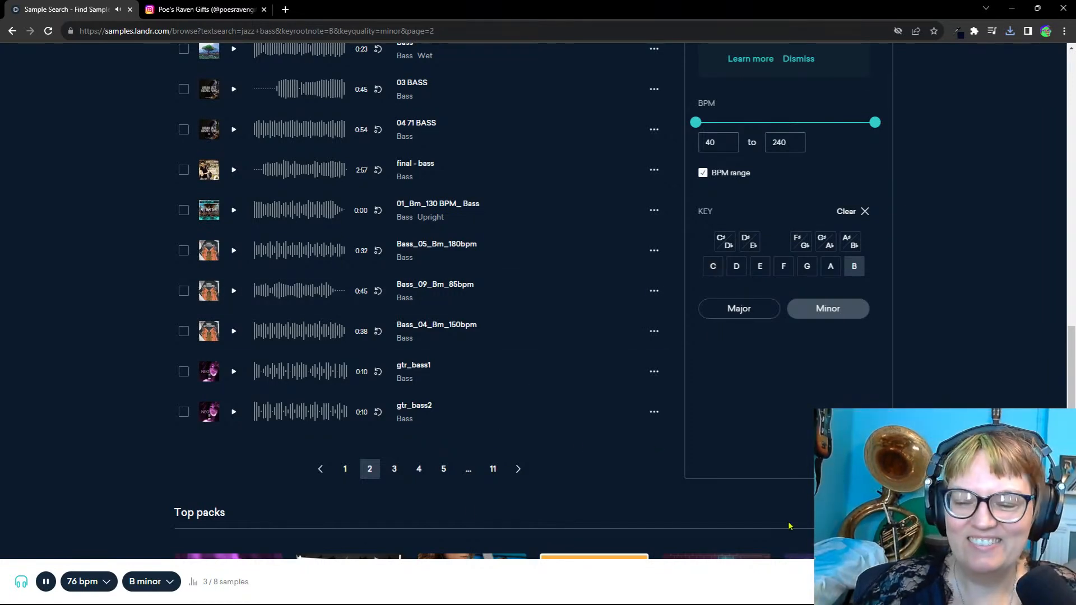
{"action": "left_click", "coordinate": [46, 582]}
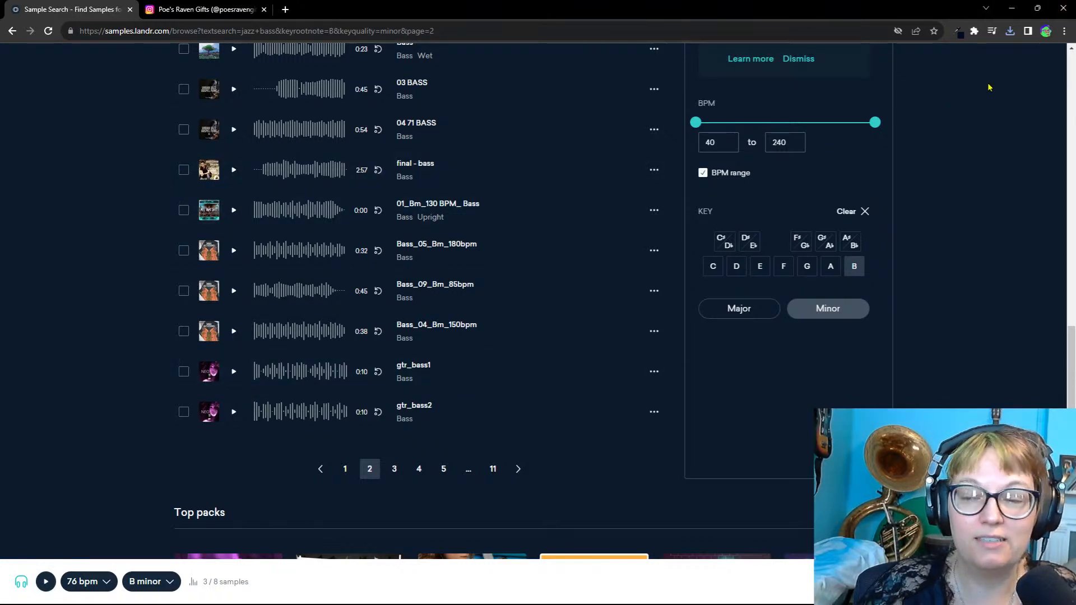
Step: Switch to the song template project in Cakewalk and open the audio import dialog
{"action": "left_click", "coordinate": [1012, 10]}
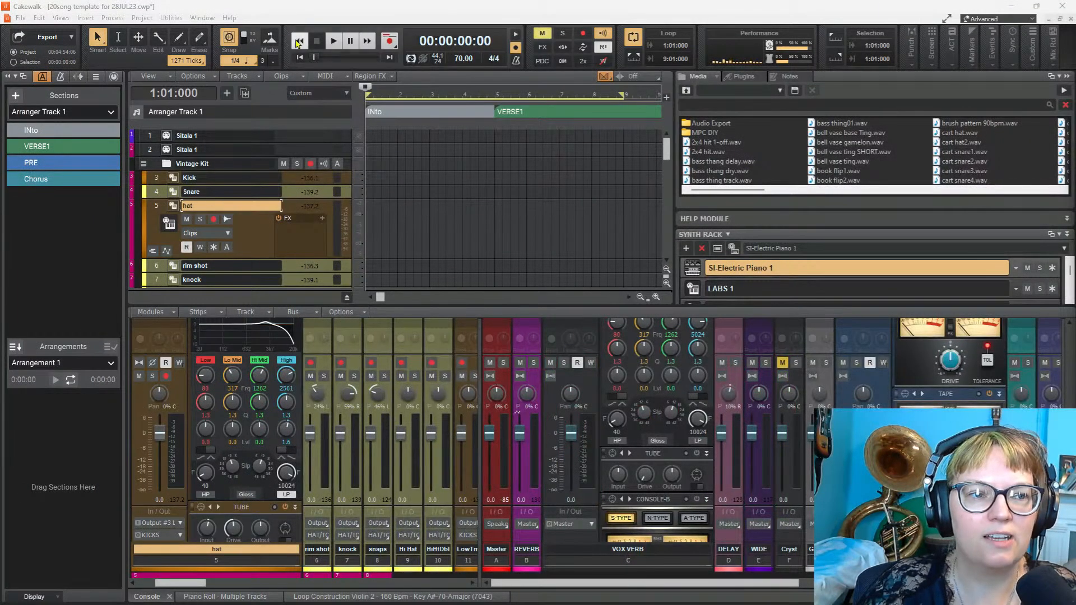
{"action": "left_click", "coordinate": [20, 19]}
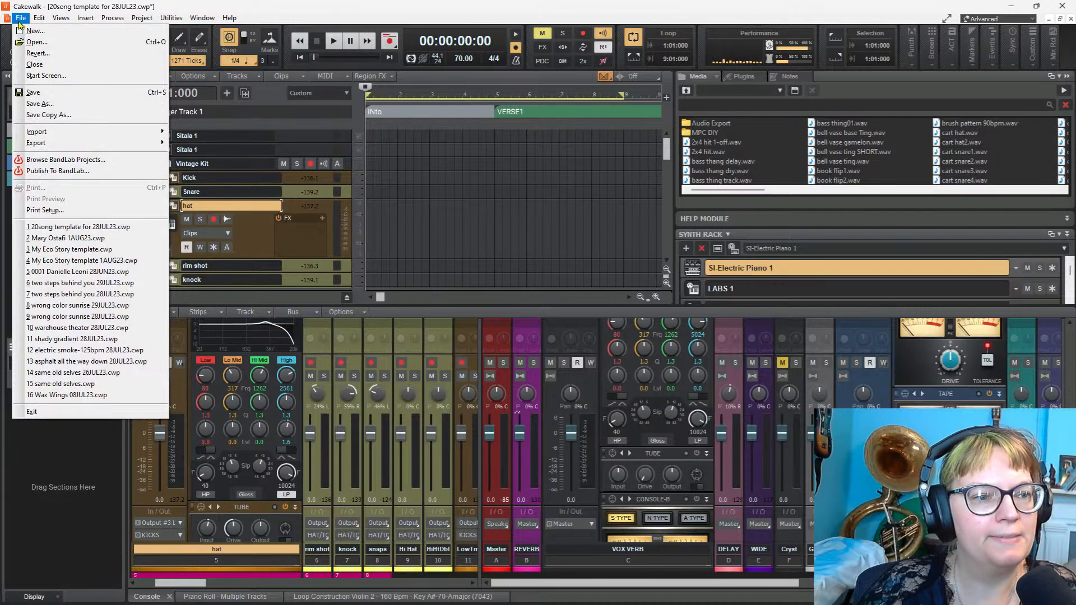
{"action": "mouse_move", "coordinate": [66, 138]}
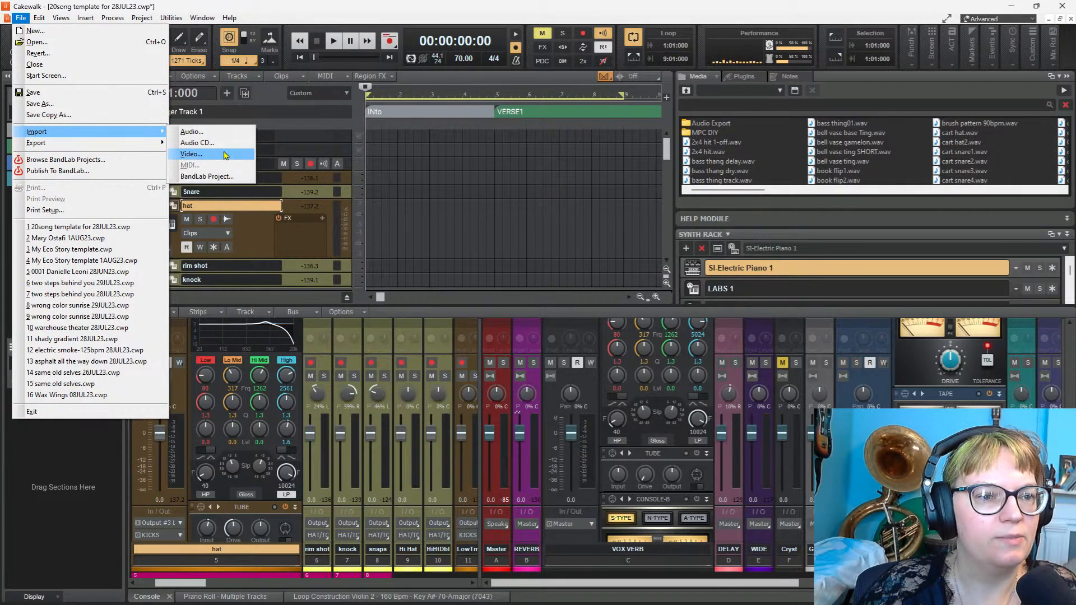
{"action": "left_click", "coordinate": [216, 133]}
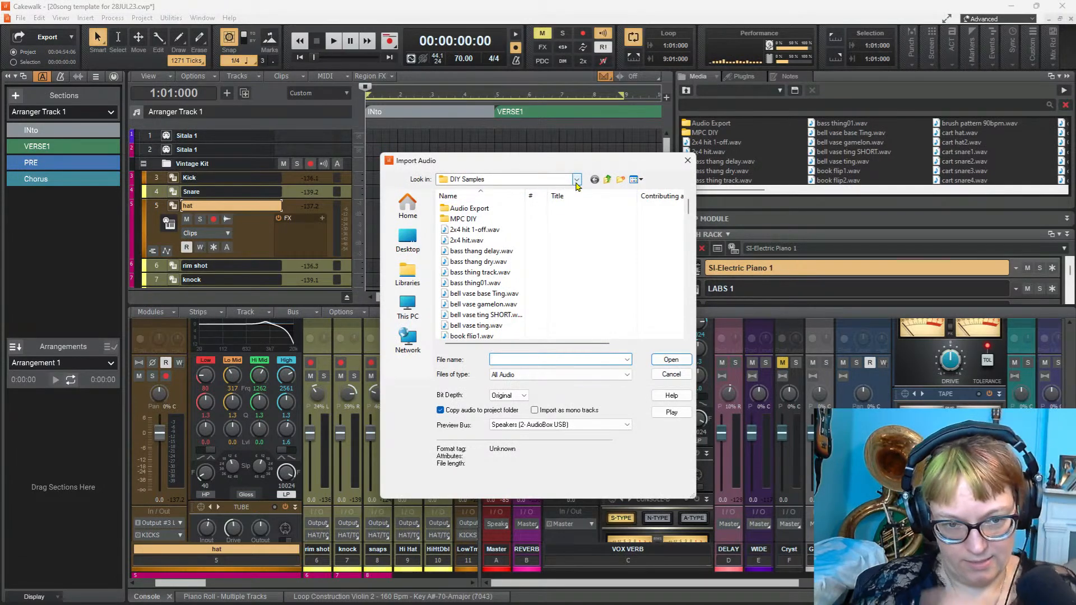
{"action": "left_click_drag", "start_coordinate": [557, 165], "coordinate": [1075, 200]}
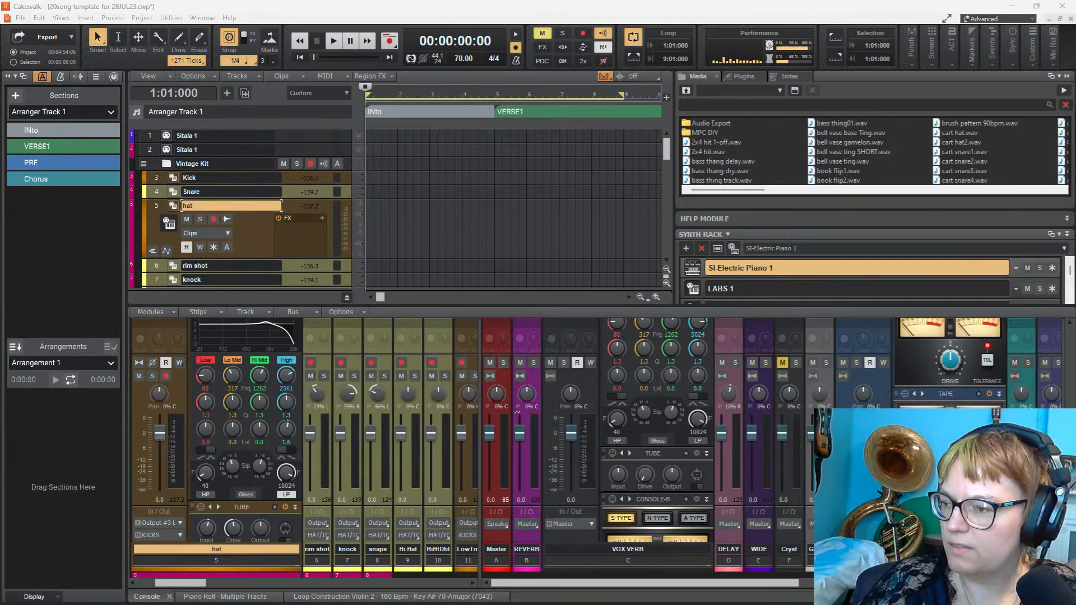
{"action": "left_click", "coordinate": [517, 413]}
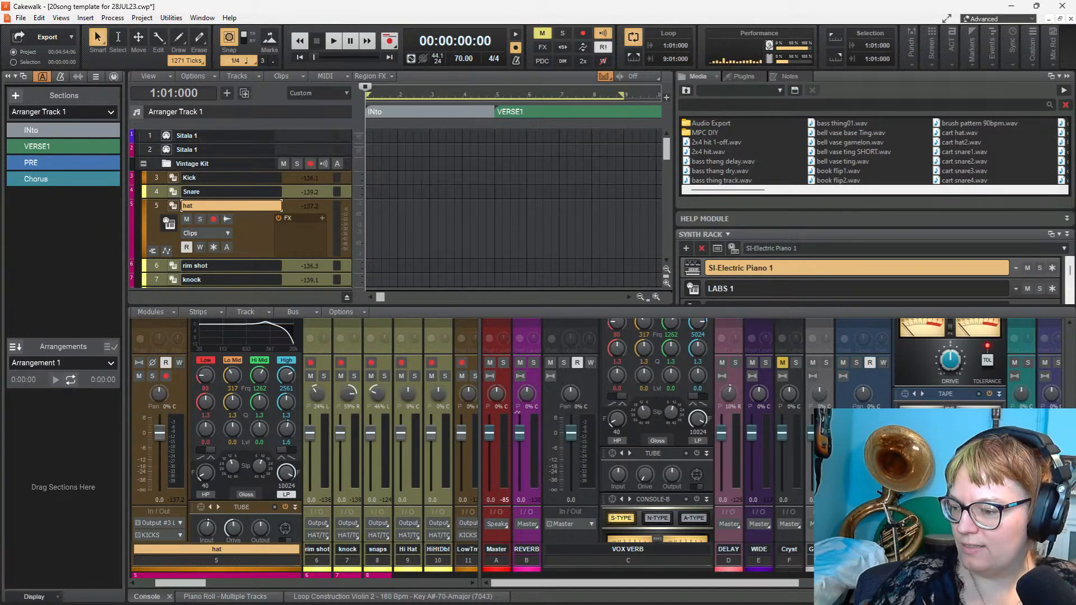
{"action": "key", "text": "alt+Tab"}
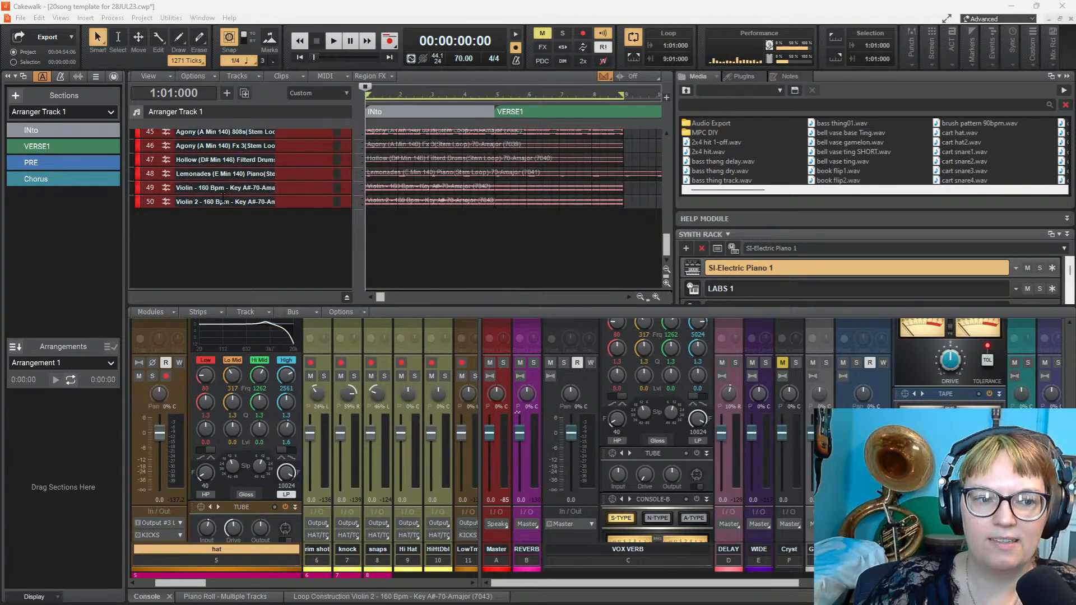
Step: Delete the six old loop tracks 45 to 50, from Agony 808s to Violin 2, together with their clips
{"action": "scroll", "coordinate": [149, 216], "scroll_direction": "up", "scroll_amount": 3}
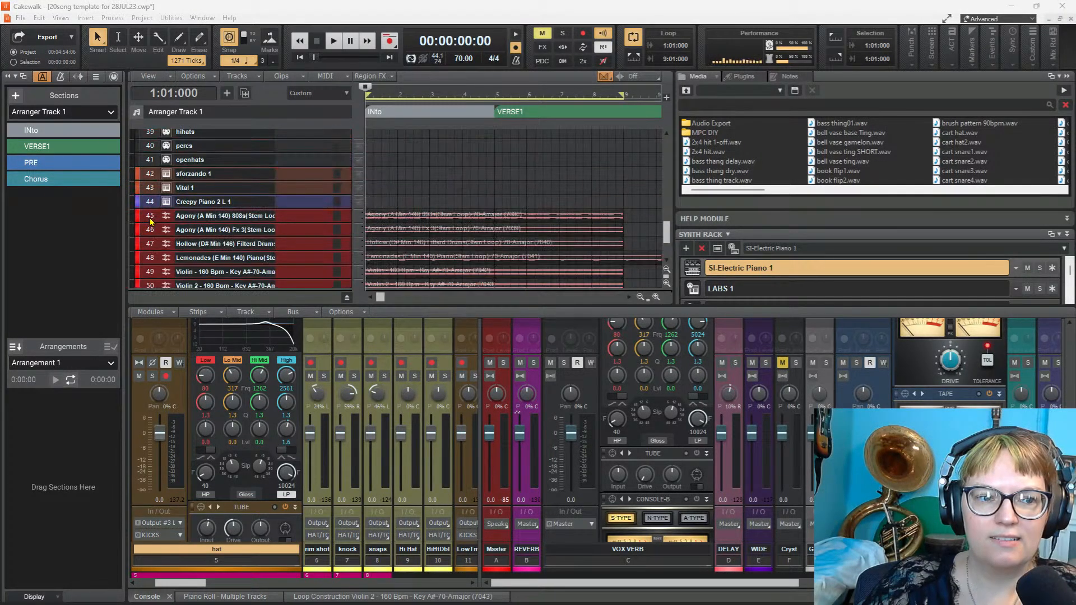
{"action": "scroll", "coordinate": [150, 220], "scroll_direction": "down", "scroll_amount": 3}
{"action": "scroll", "coordinate": [150, 223], "scroll_direction": "up", "scroll_amount": 6}
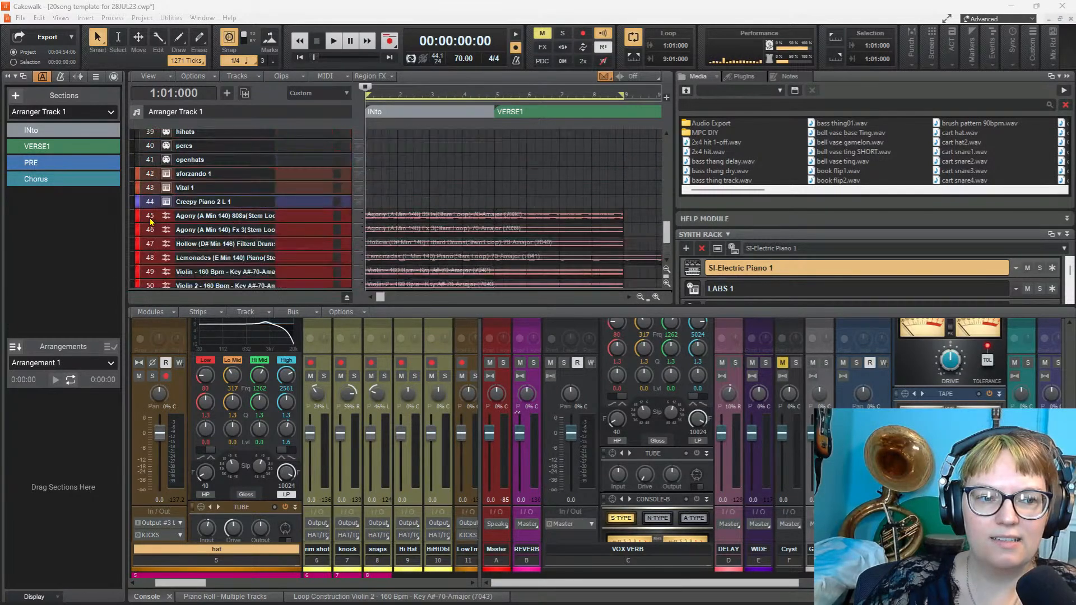
{"action": "scroll", "coordinate": [162, 178], "scroll_direction": "down", "scroll_amount": 3}
{"action": "left_click_drag", "start_coordinate": [156, 182], "coordinate": [150, 245]}
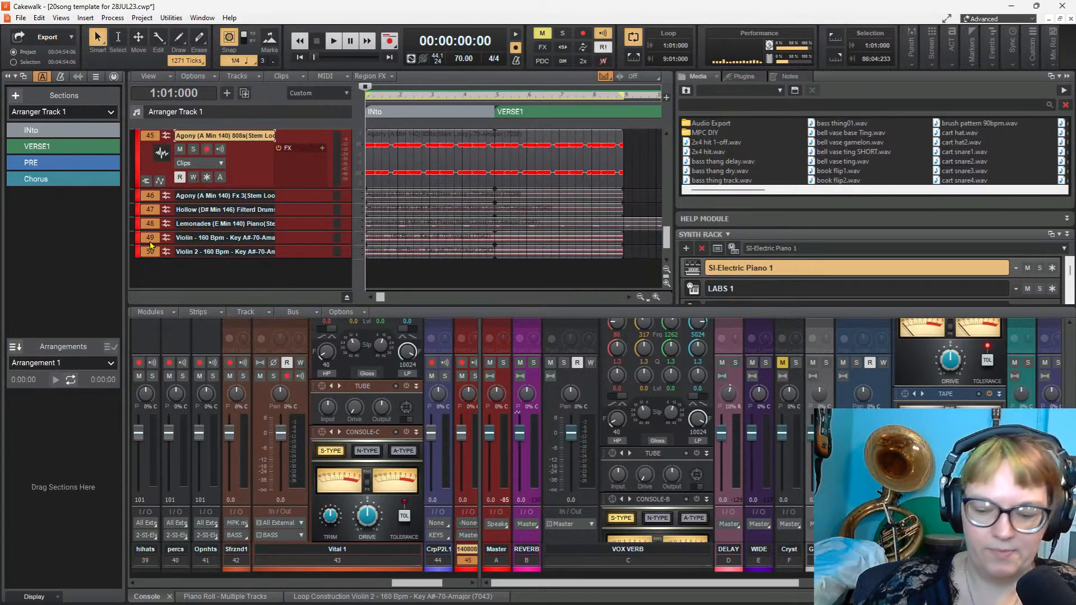
{"action": "key", "text": "Delete"}
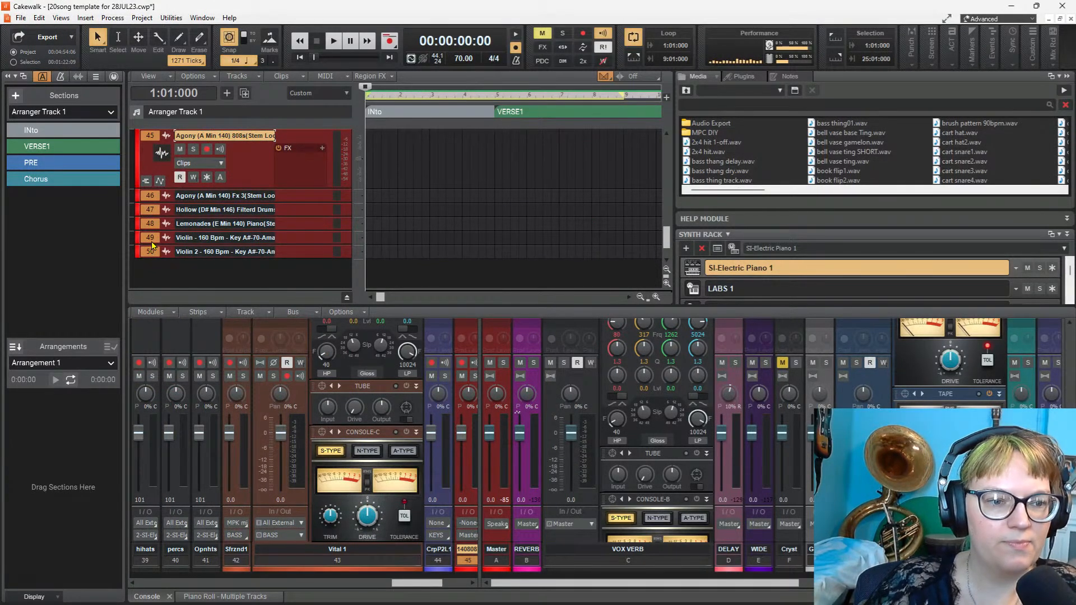
{"action": "right_click", "coordinate": [152, 194]}
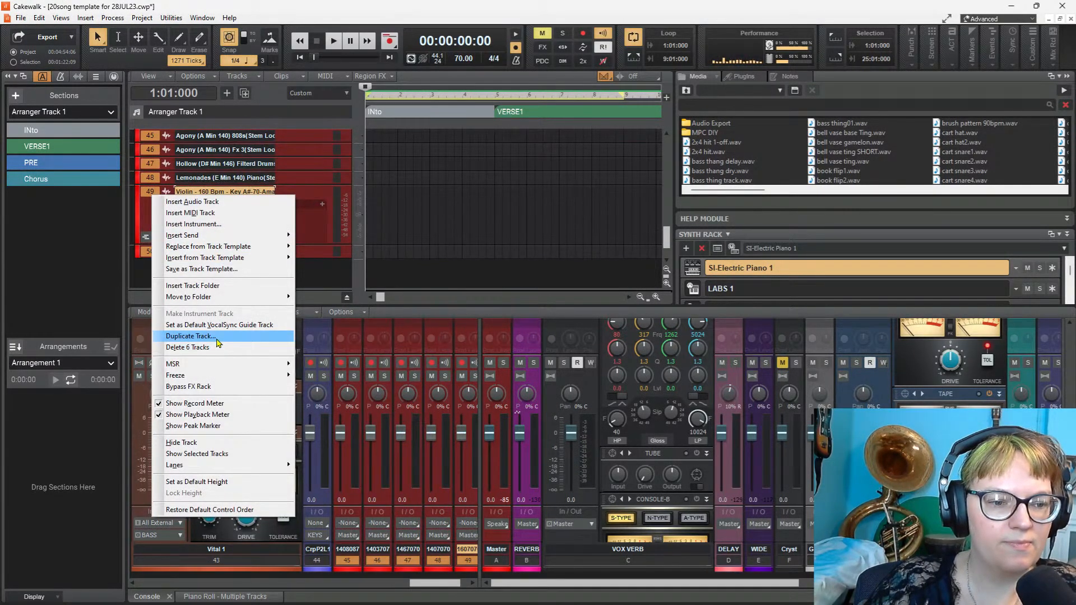
{"action": "left_click", "coordinate": [216, 348]}
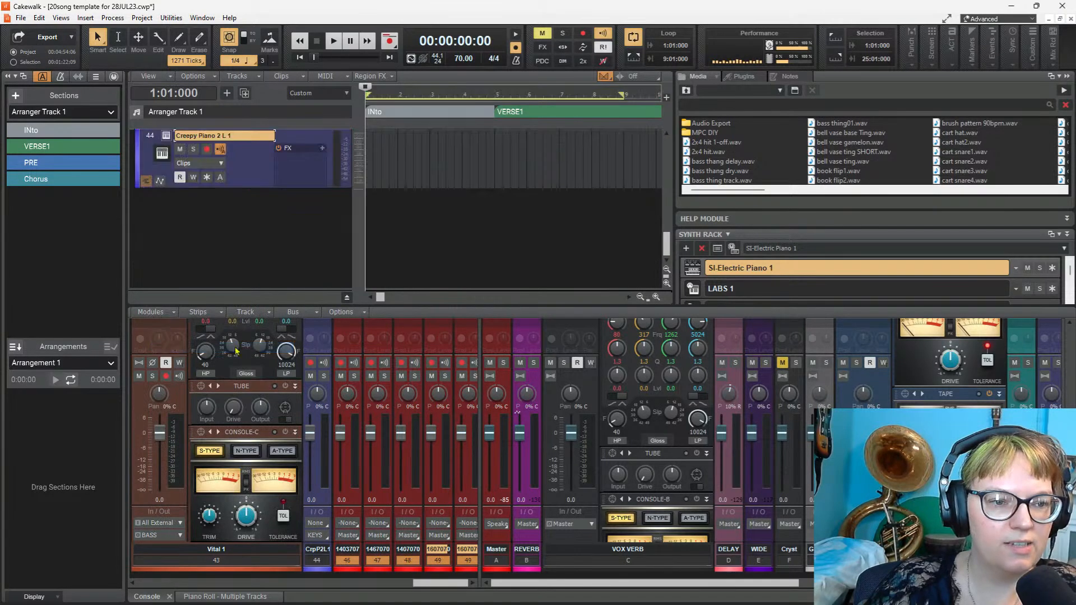
Step: Bring the downloaded 01-LF4-Stems, LFJ4-Yangqin and LFJ5-Drumloop files in as new audio tracks below Creepy Piano 2 L 1
{"action": "scroll", "coordinate": [290, 258], "scroll_direction": "down", "scroll_amount": 3}
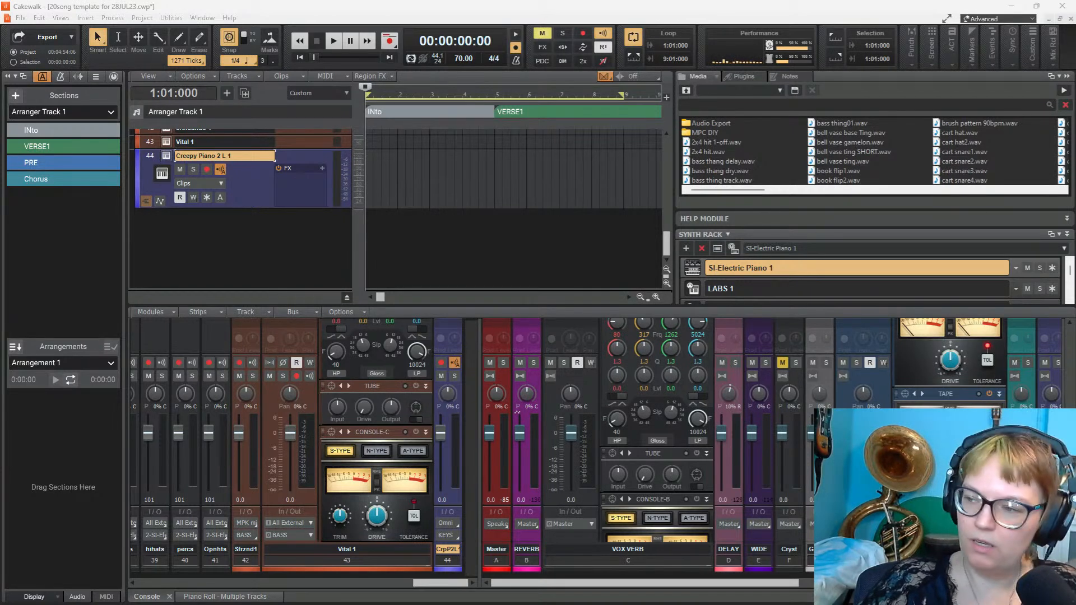
{"action": "left_click_drag", "start_coordinate": [701, 168], "coordinate": [283, 239]}
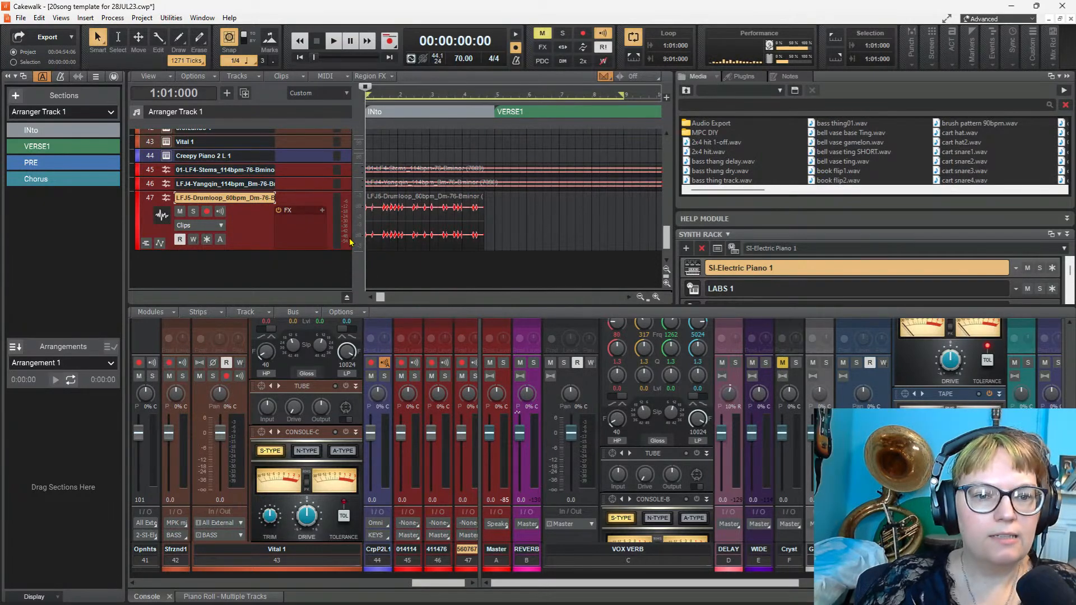
{"action": "scroll", "coordinate": [398, 180], "scroll_direction": "up", "scroll_amount": 5}
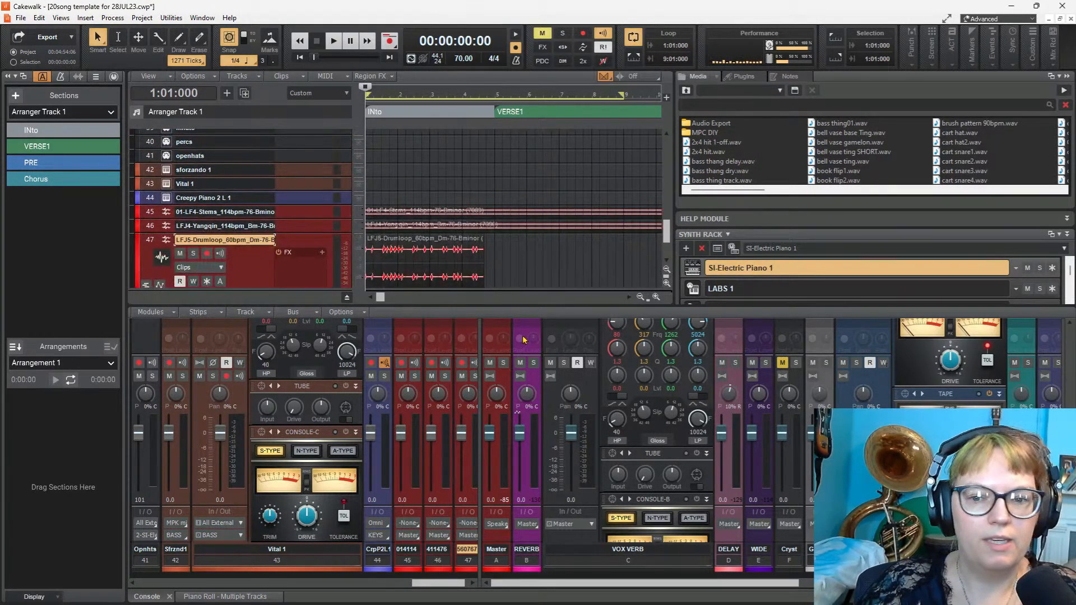
Step: Enlarge the track area by narrowing the media browser beside it and reducing the console's height
{"action": "left_click_drag", "start_coordinate": [757, 268], "coordinate": [993, 255]}
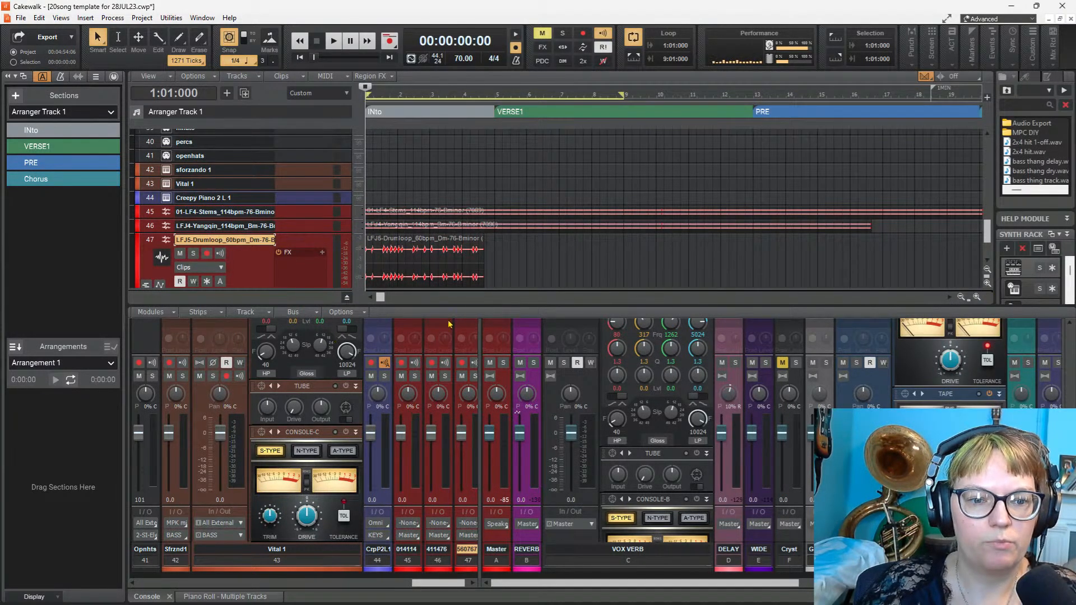
{"action": "left_click_drag", "start_coordinate": [472, 313], "coordinate": [472, 376]}
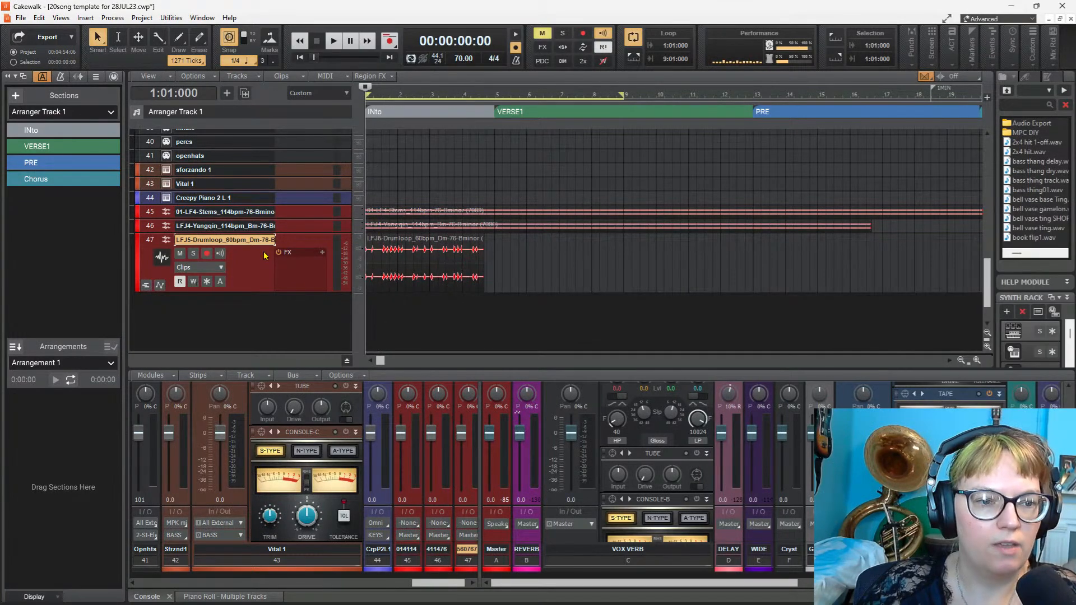
Step: Move the LF4-Stems, LFJ4-Yangqin and LFJ5-Drumloop tracks together to the beginning of the track list, above Sitala 1
{"action": "left_click", "coordinate": [150, 212]}
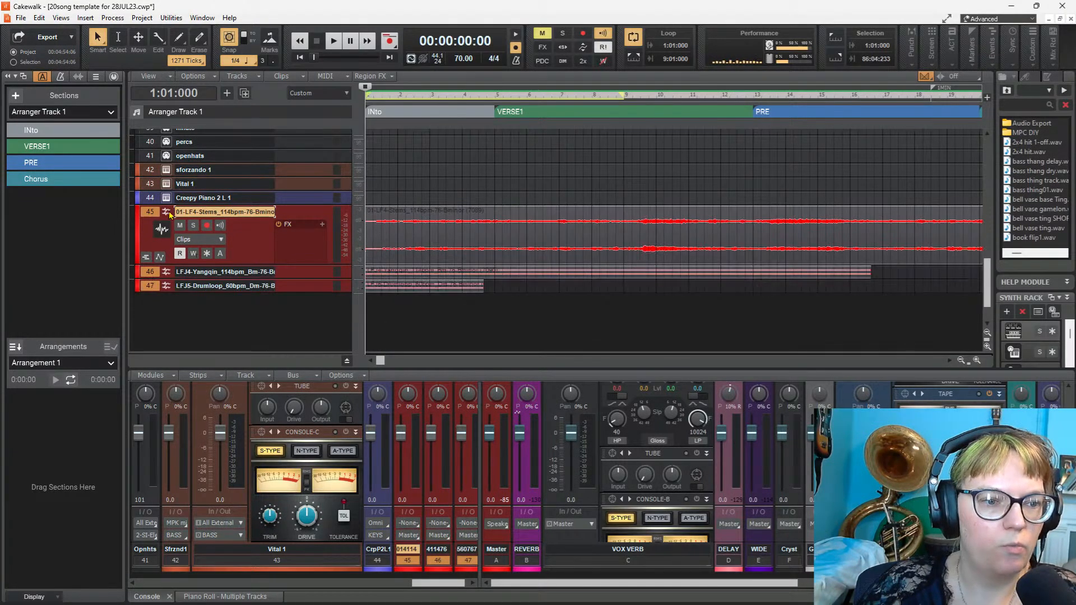
{"action": "scroll", "coordinate": [181, 128], "scroll_direction": "up", "scroll_amount": 10}
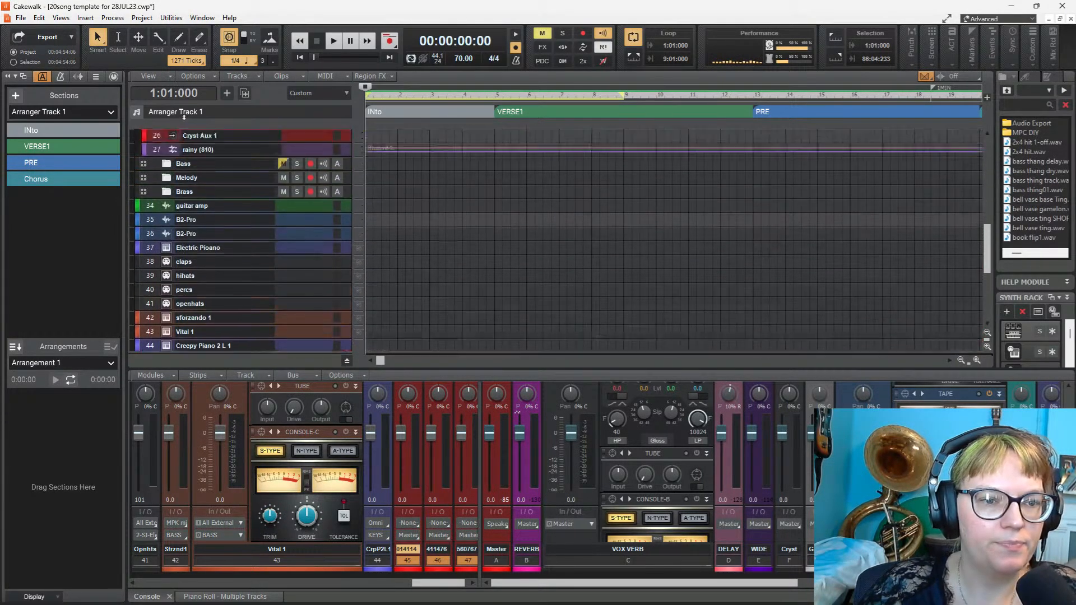
{"action": "scroll", "coordinate": [246, 241], "scroll_direction": "up", "scroll_amount": 10}
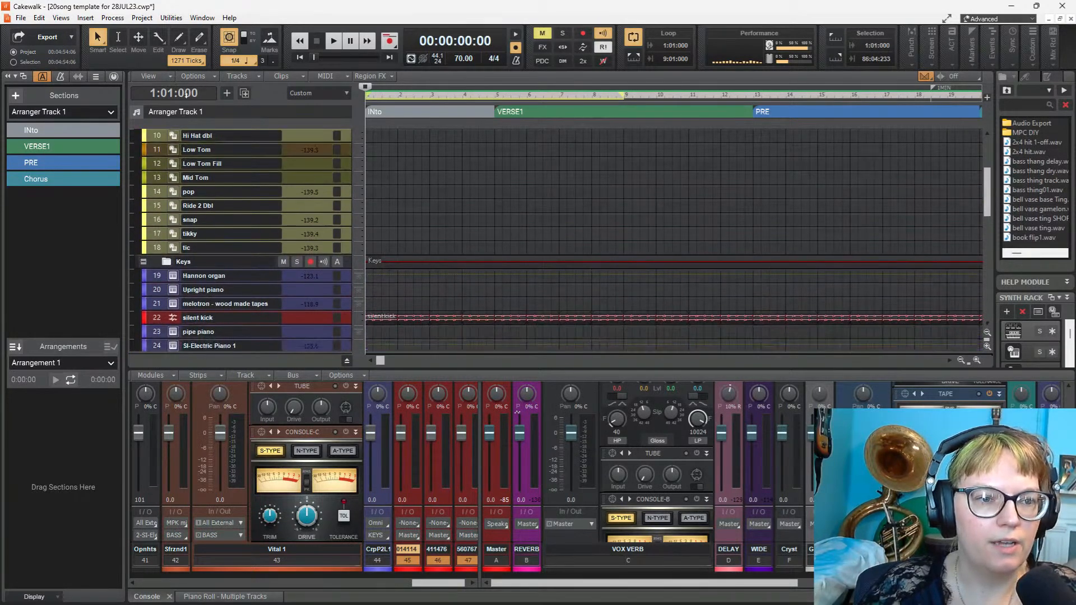
{"action": "scroll", "coordinate": [188, 143], "scroll_direction": "up", "scroll_amount": 1}
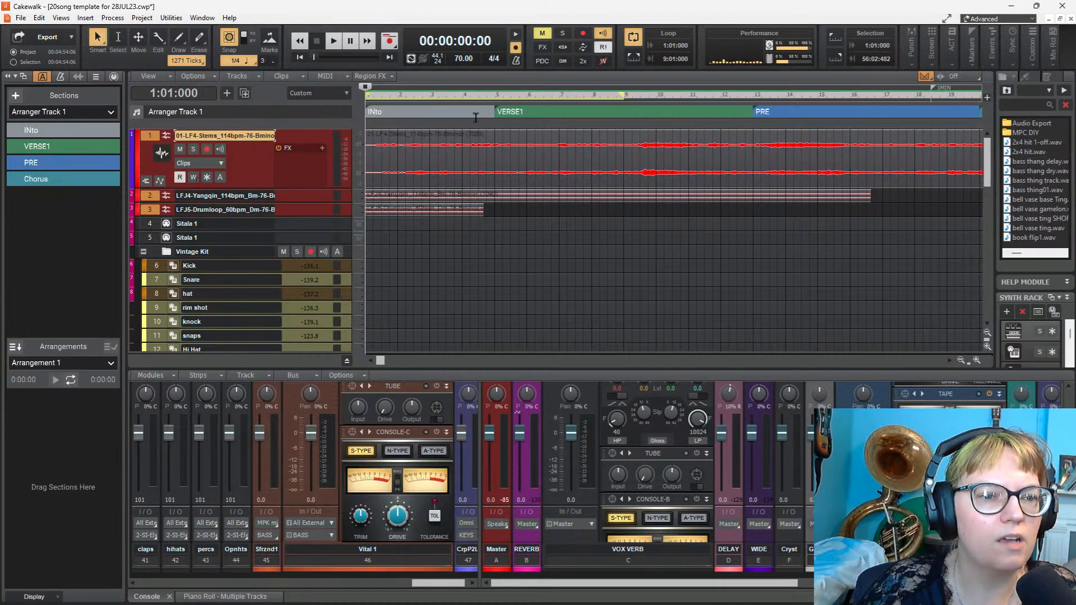
Step: Set the project tempo to 76 bpm
{"action": "double_click", "coordinate": [464, 58]}
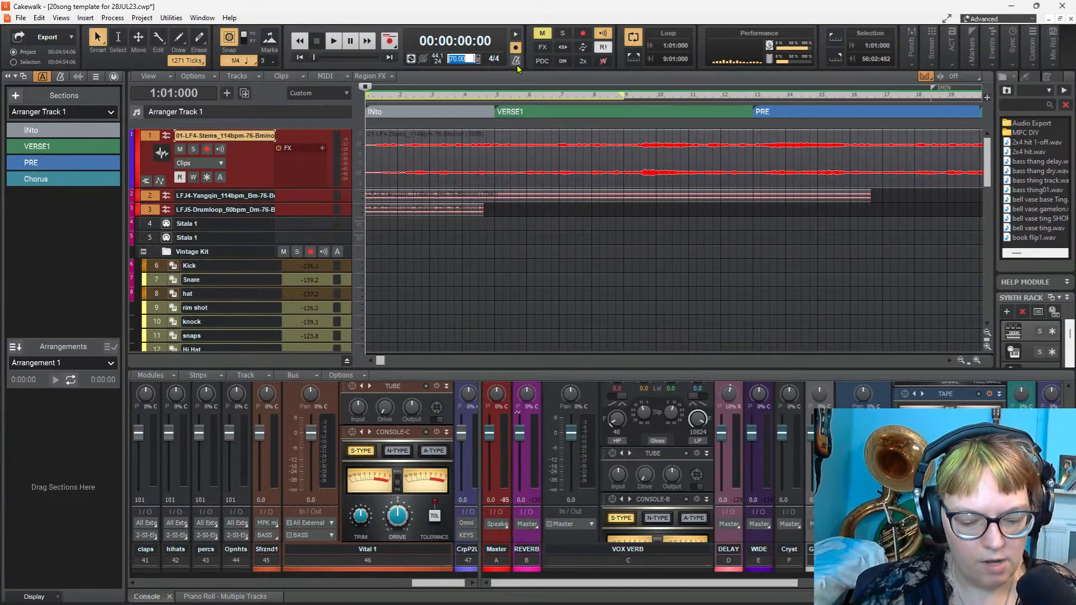
{"action": "key", "text": "Return"}
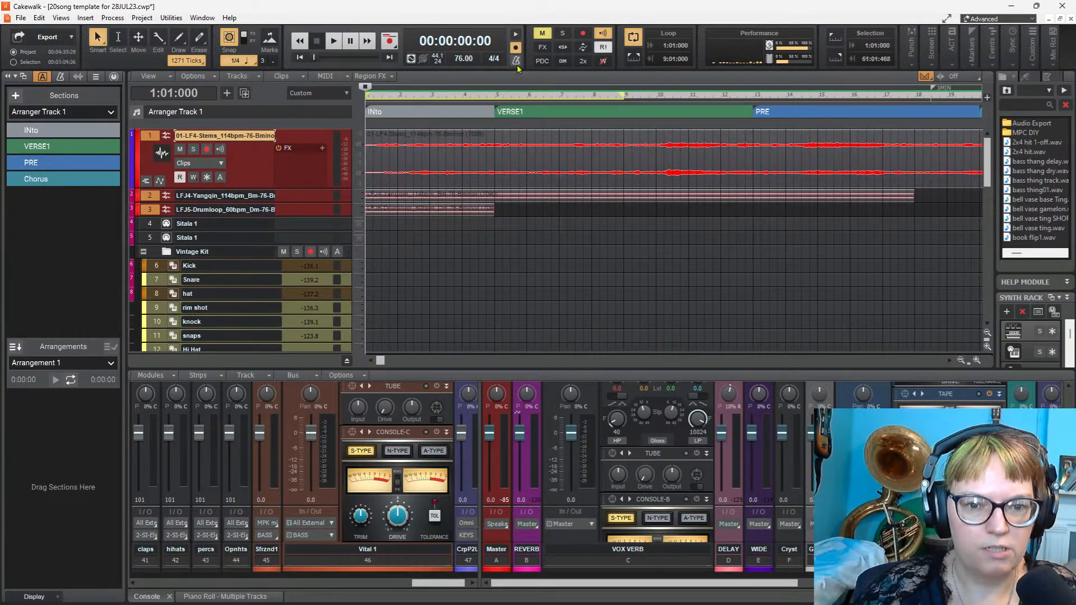
{"action": "scroll", "coordinate": [624, 223], "scroll_direction": "down", "scroll_amount": 5}
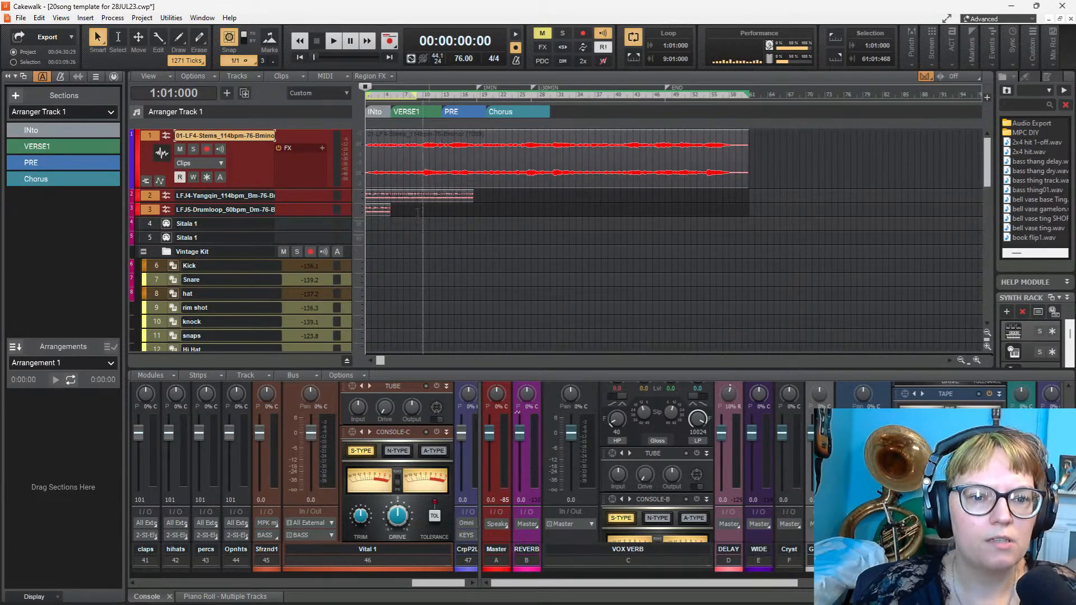
Step: Turn the LFJ5-Drumloop clip on track 3 into a loop of 16 beats and play it back briefly
{"action": "left_click", "coordinate": [442, 228]}
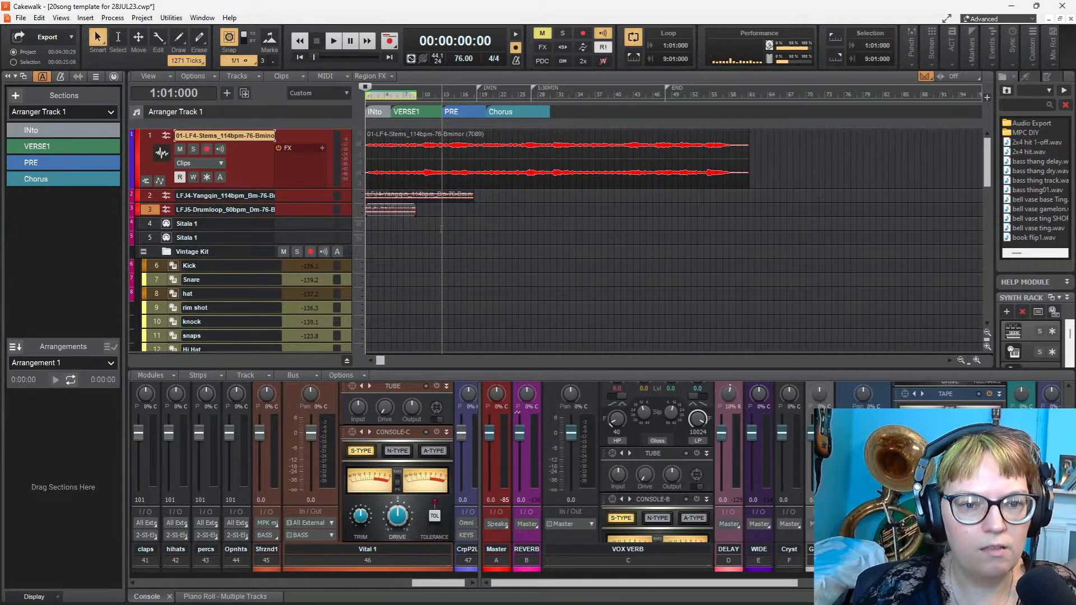
{"action": "double_click", "coordinate": [391, 211]}
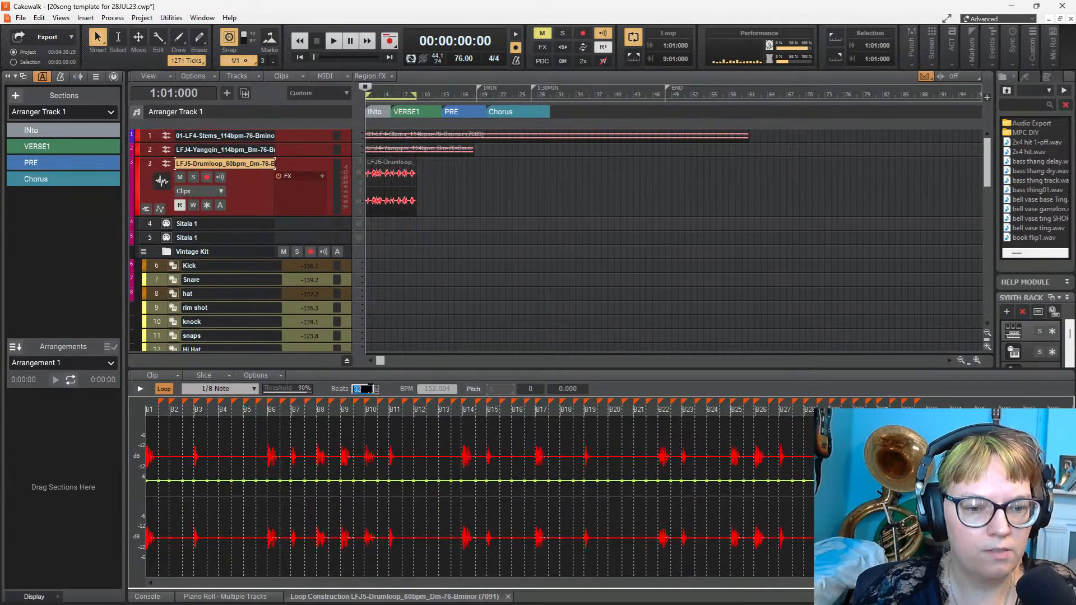
{"action": "type", "text": "16"}
{"action": "key", "text": "Return"}
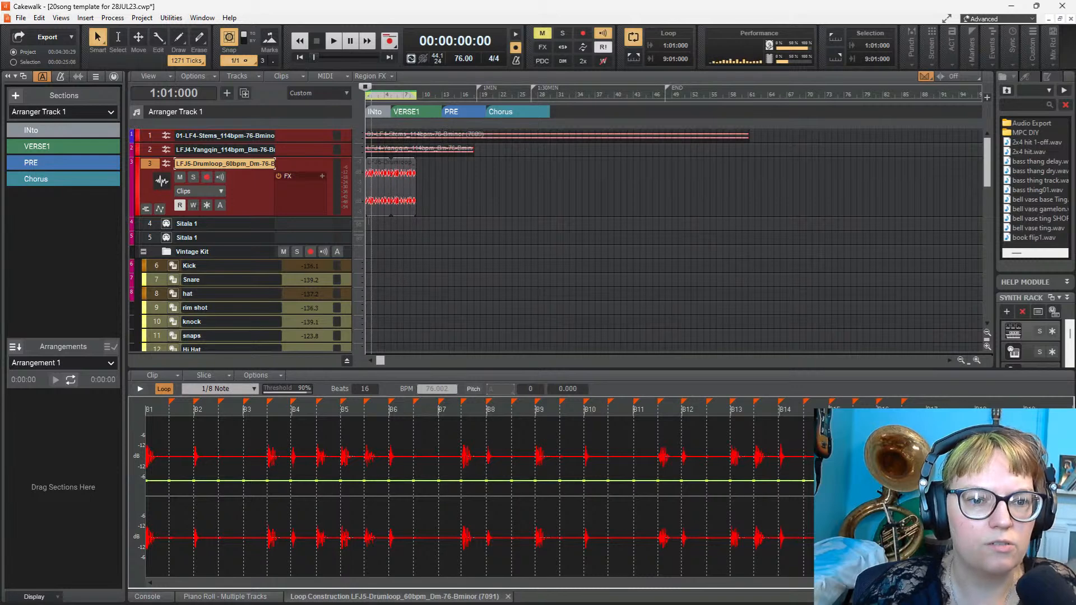
{"action": "key", "text": "space"}
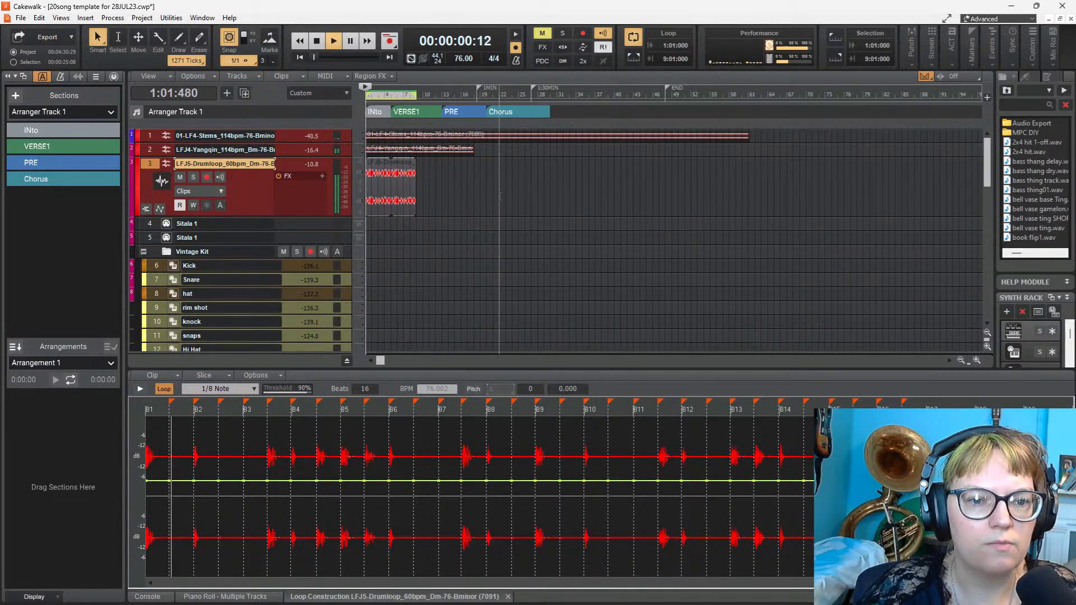
{"action": "key", "text": "space"}
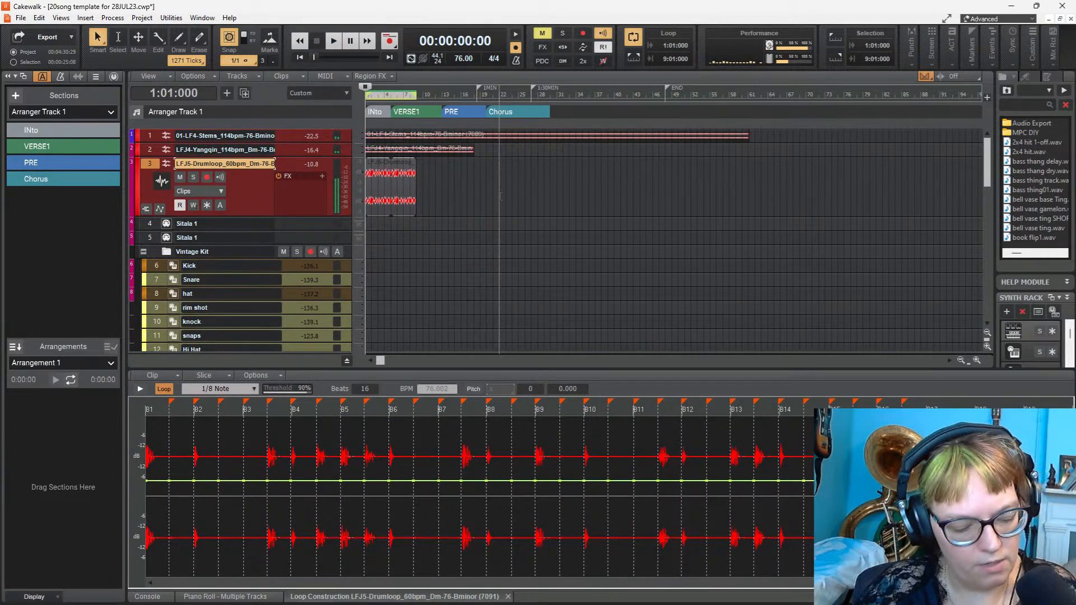
Step: Undo the drum loop conversion, the tempo change and the move of the three stem tracks to the beginning of the list
{"action": "key", "text": "ctrl+z"}
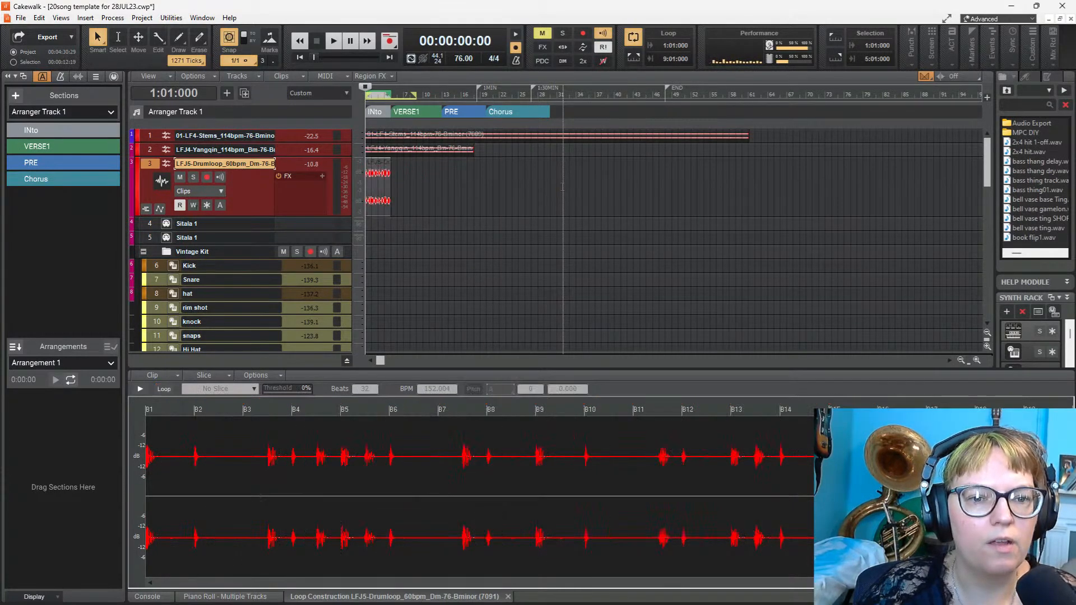
{"action": "key", "text": "ctrl+z"}
{"action": "key", "text": "ctrl+z"}
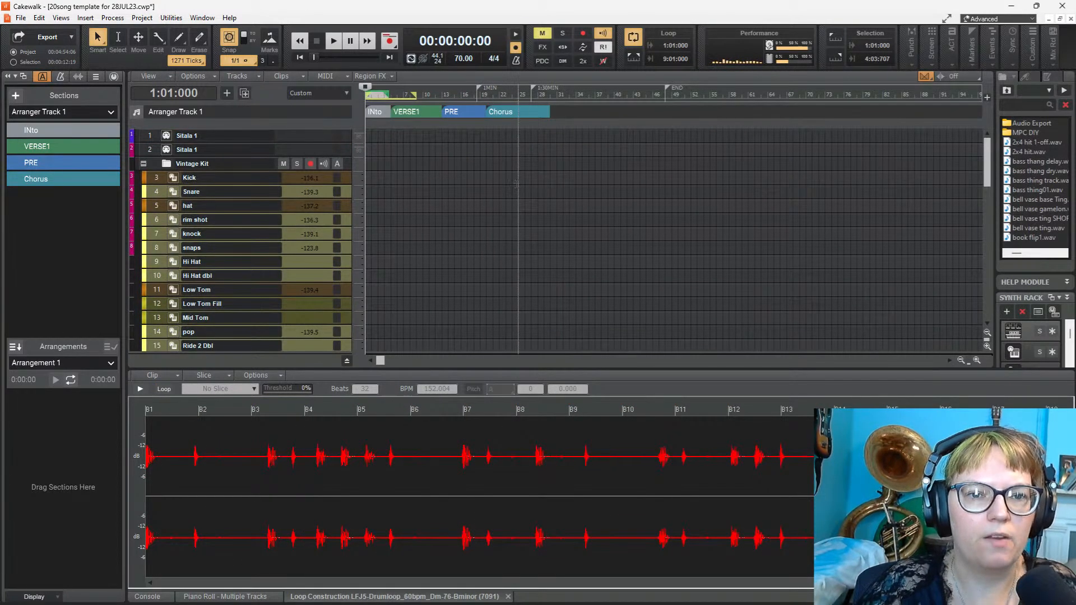
Step: Try a 76 bpm tempo with the stems in place, and undo back to before the three audio files were imported
{"action": "double_click", "coordinate": [461, 59]}
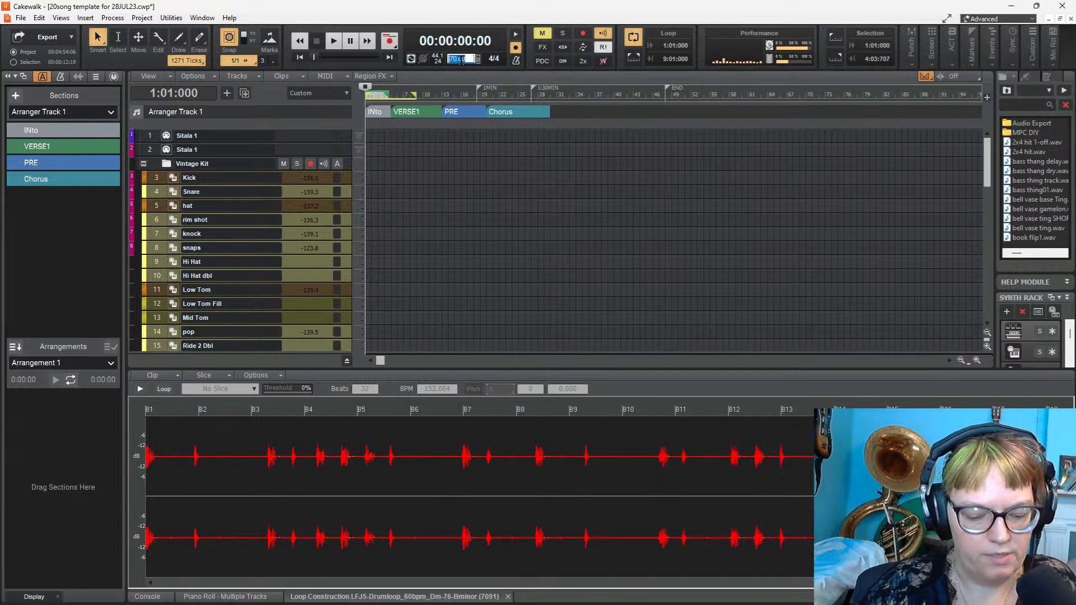
{"action": "key", "text": "Return"}
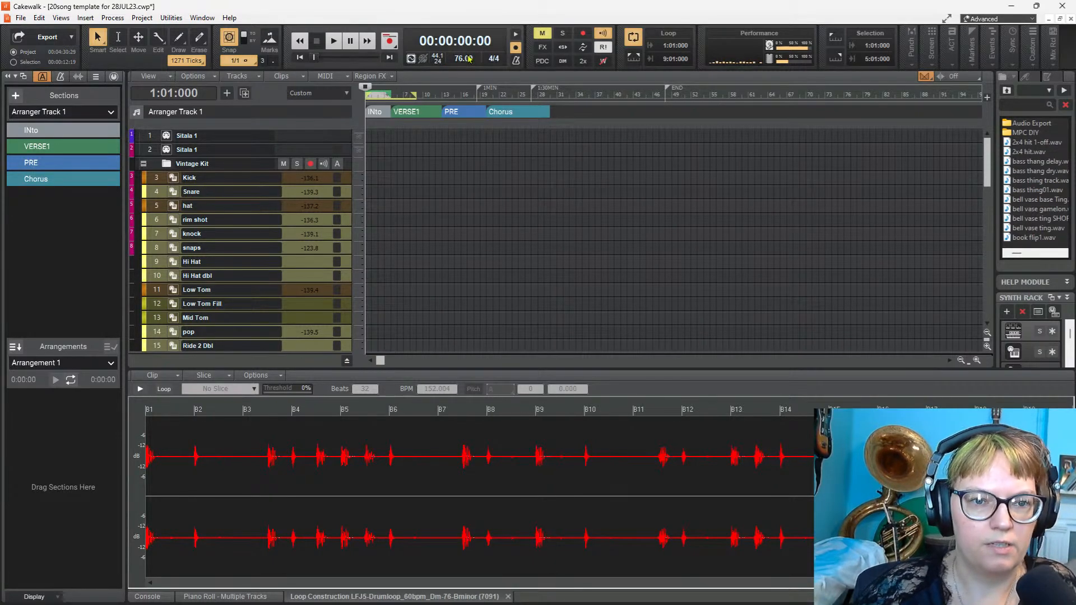
{"action": "scroll", "coordinate": [499, 206], "scroll_direction": "down", "scroll_amount": 3}
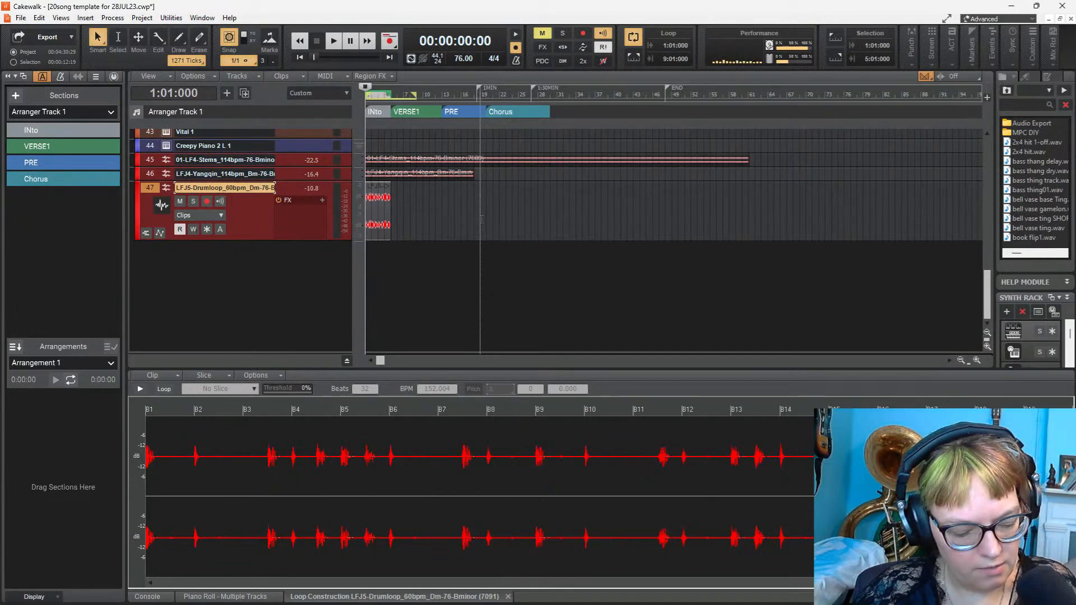
{"action": "key", "text": "ctrl+z"}
{"action": "key", "text": "ctrl+z"}
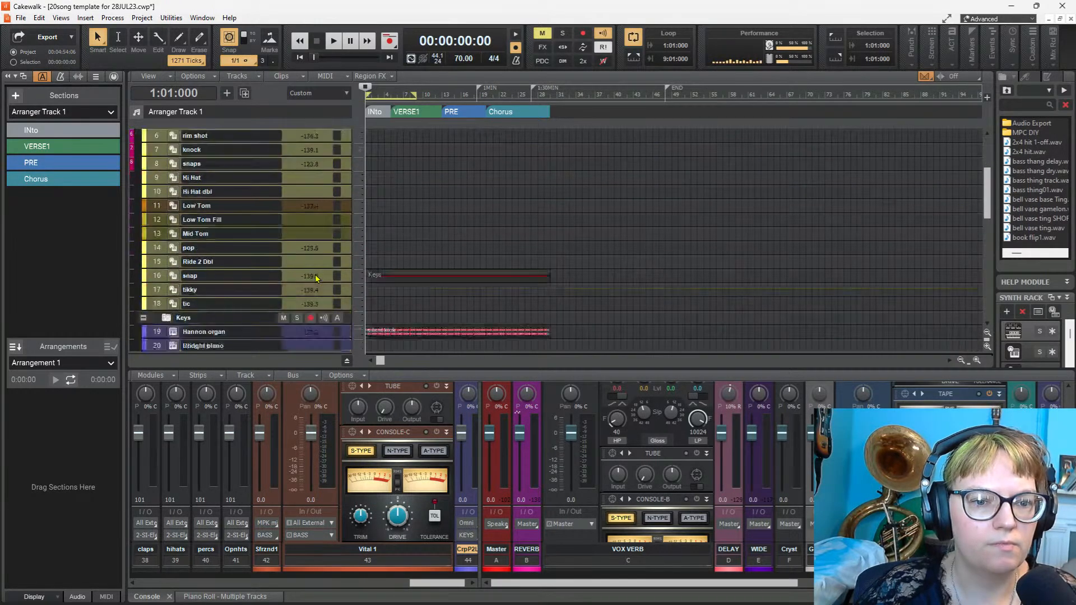
Step: Set the tempo to 76 bpm and bring the LF4-Stems, LFJ4-Yangqin and LFJ5-Drumloop files in again below Creepy Piano 2 L 1
{"action": "double_click", "coordinate": [475, 58]}
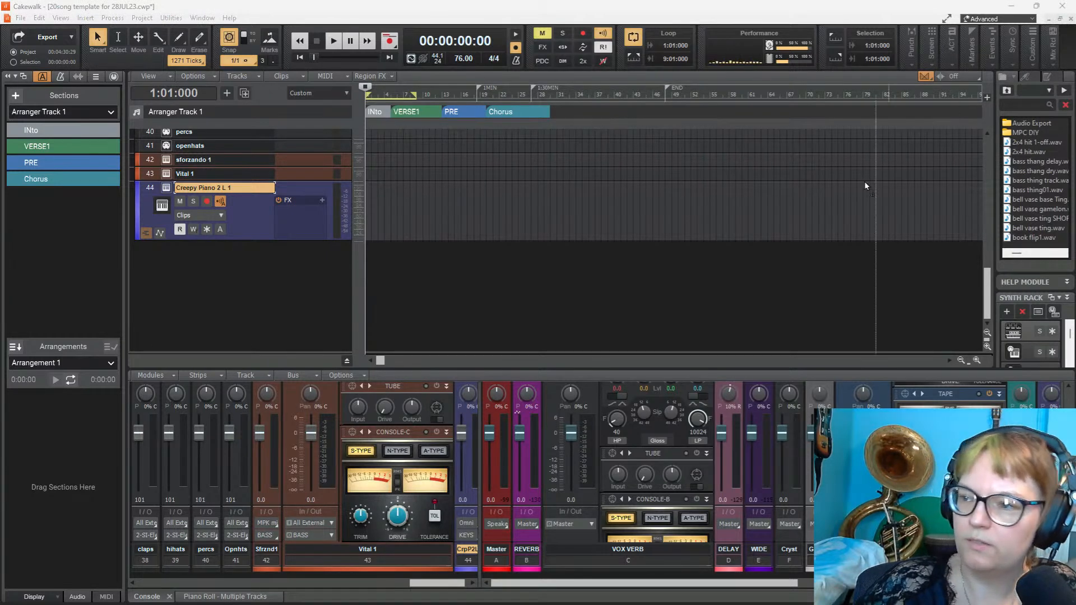
{"action": "left_click_drag", "start_coordinate": [277, 309], "coordinate": [277, 309]}
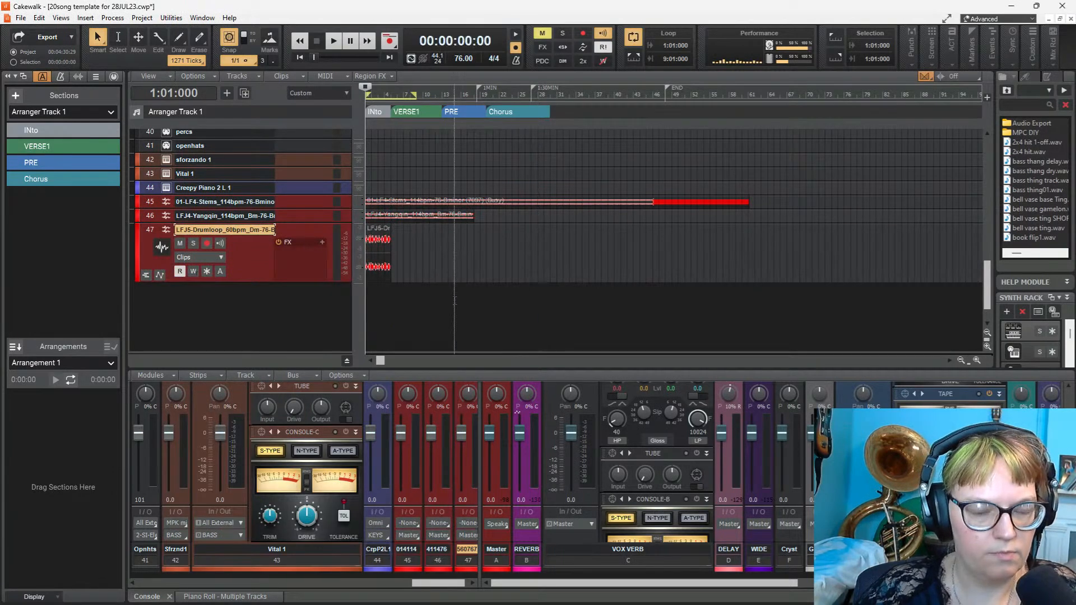
Step: Turn the LFJ5-Drumloop clip on track 47 into a loop of 16 beats and play it with the other stems
{"action": "left_click", "coordinate": [378, 238]}
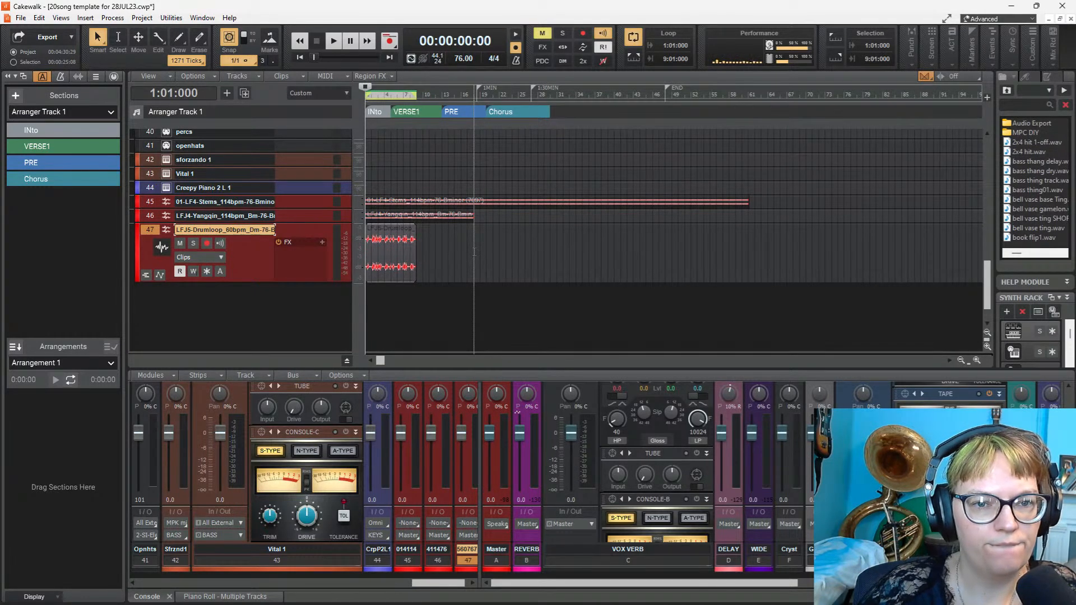
{"action": "double_click", "coordinate": [389, 240]}
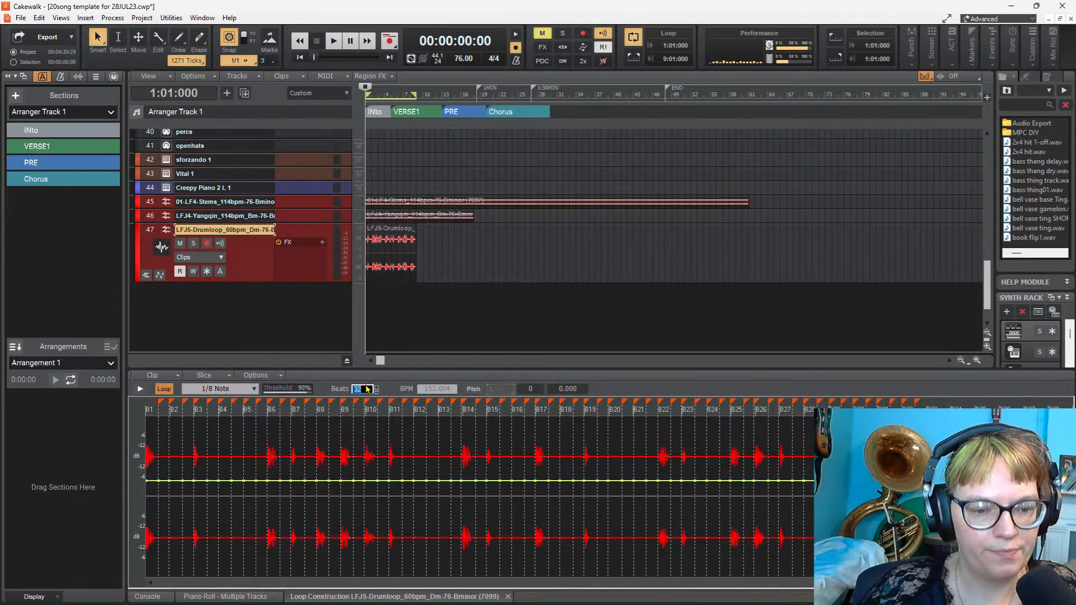
{"action": "type", "text": "16"}
{"action": "key", "text": "Return"}
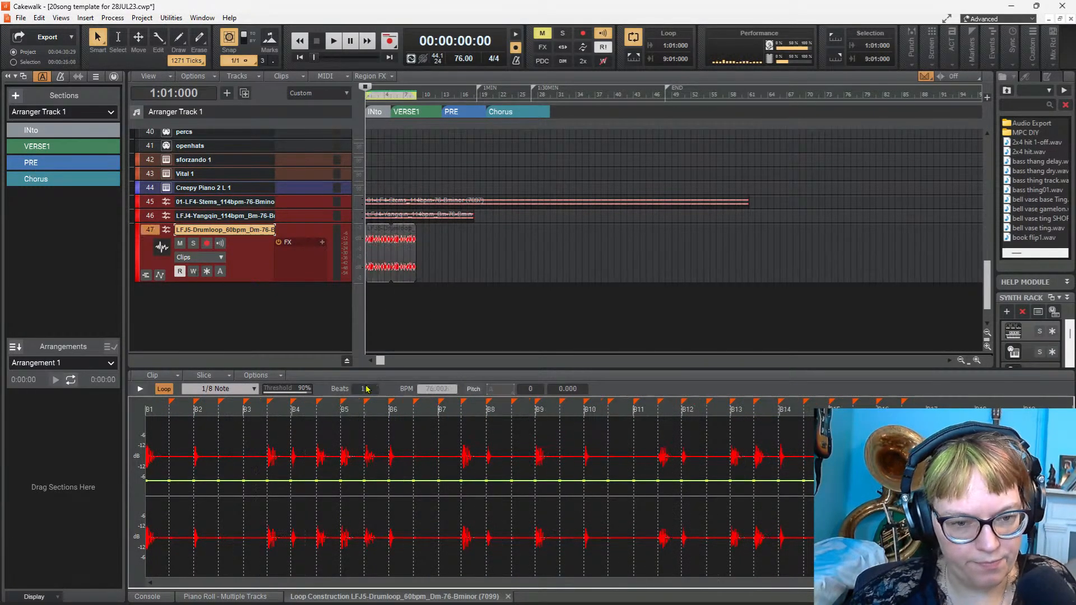
{"action": "key", "text": "space"}
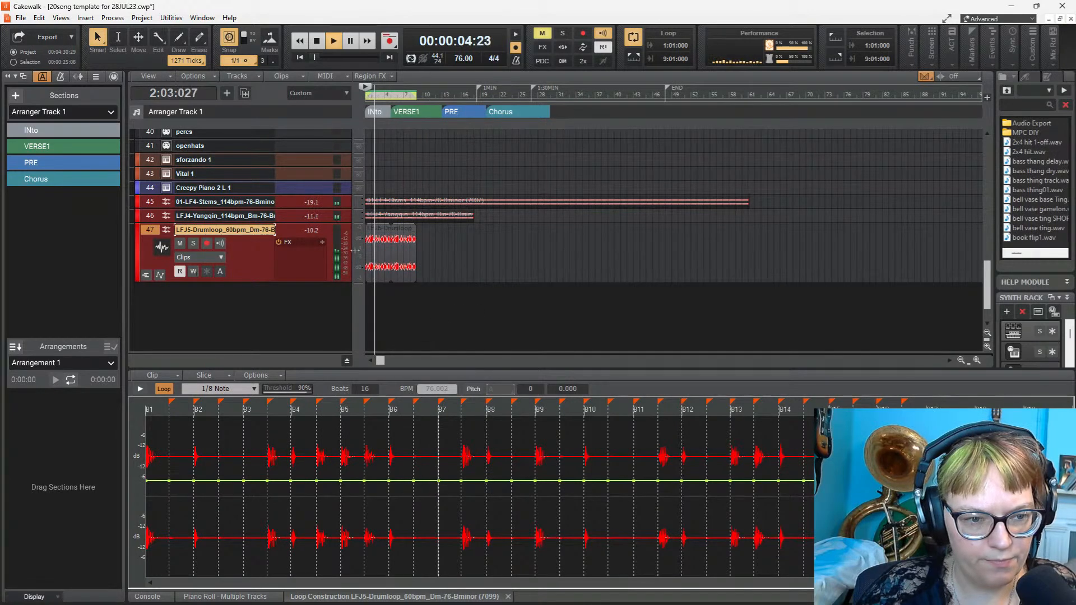
{"action": "key", "text": "space"}
{"action": "key", "text": "space"}
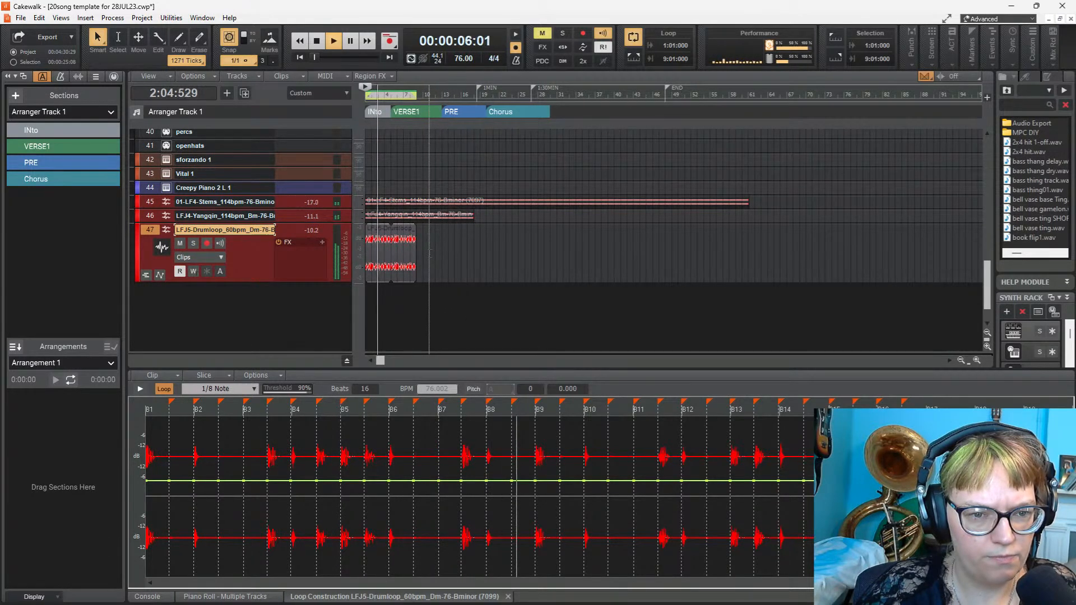
{"action": "key", "text": "space"}
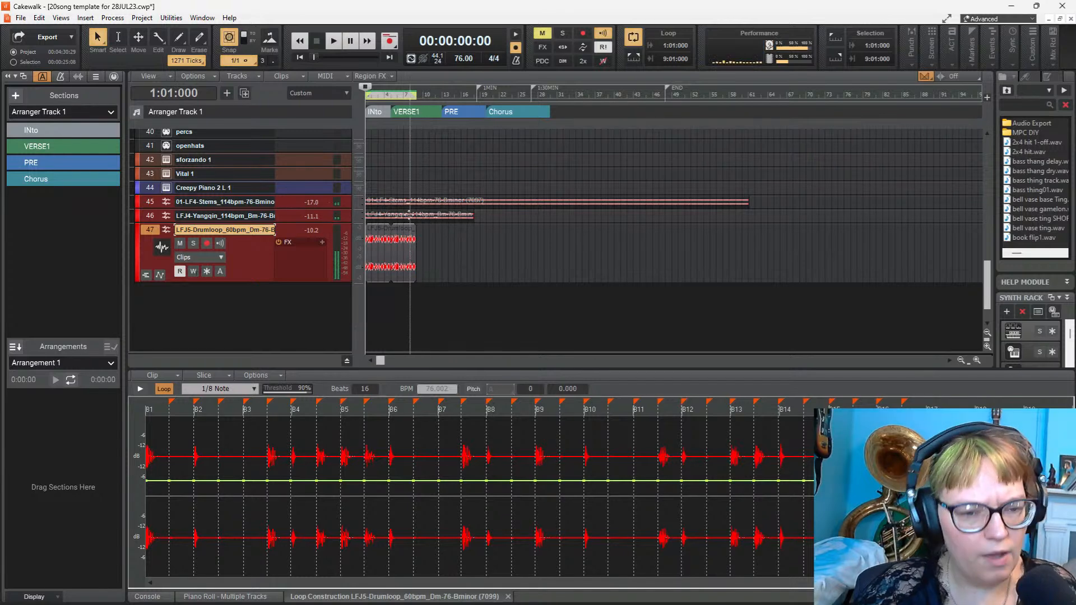
Step: Try looping the LFJ4-Yangqin clip on track 46 with 64 beats, play it back and undo the beat change
{"action": "scroll", "coordinate": [430, 225], "scroll_direction": "up", "scroll_amount": 4}
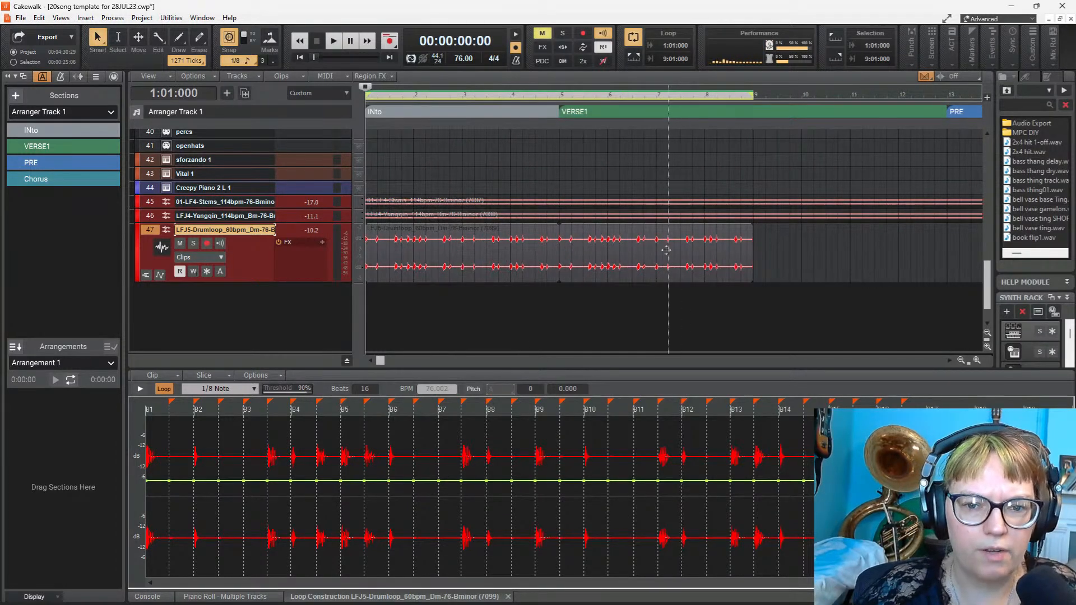
{"action": "scroll", "coordinate": [665, 250], "scroll_direction": "down", "scroll_amount": 2}
{"action": "left_click", "coordinate": [613, 213]}
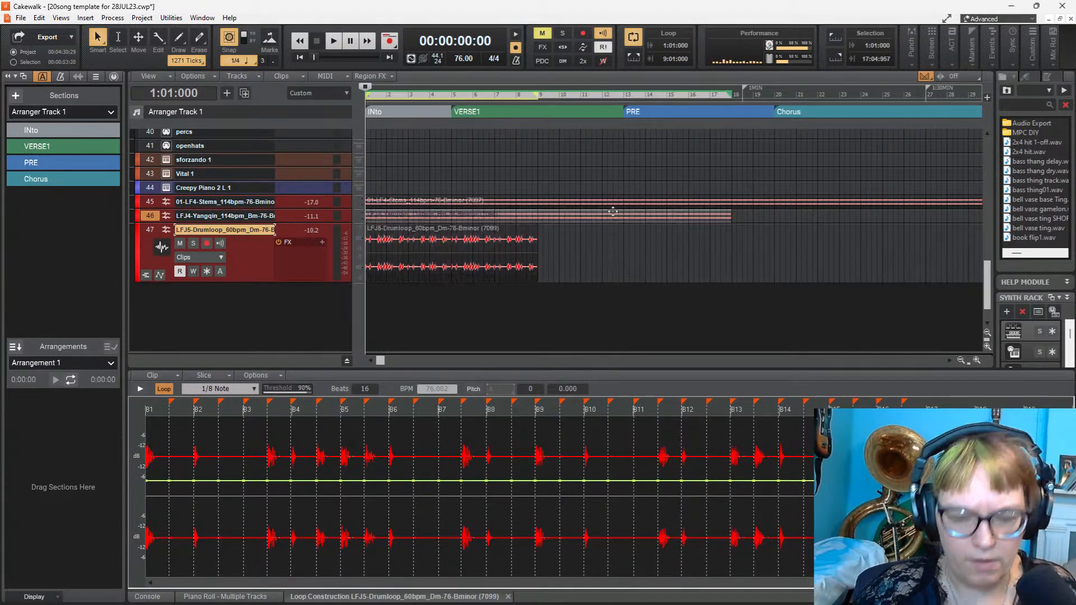
{"action": "left_click", "coordinate": [245, 218]}
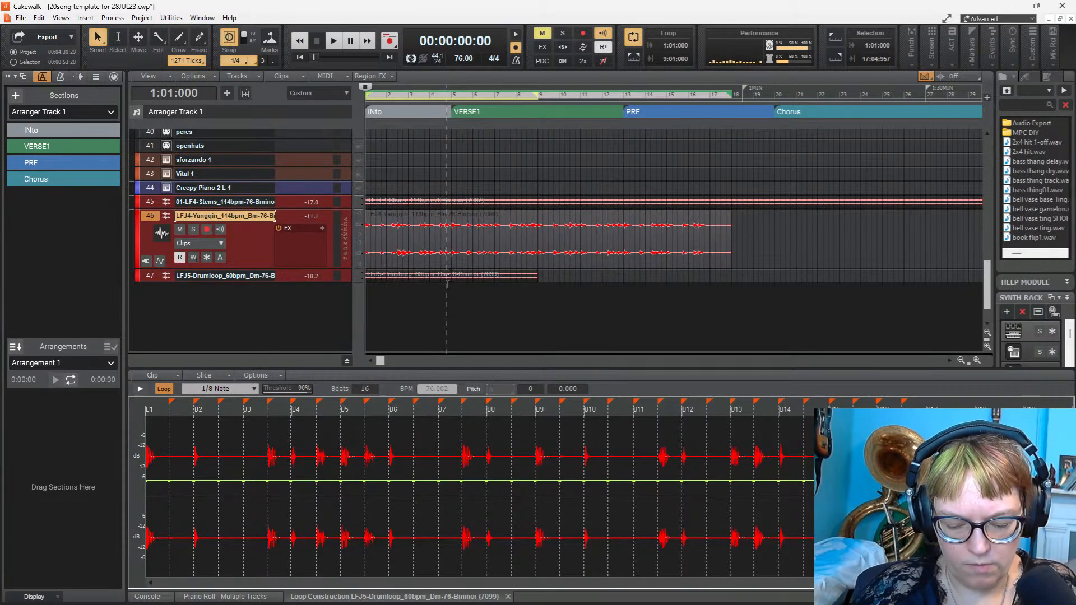
{"action": "key", "text": "ctrl+z"}
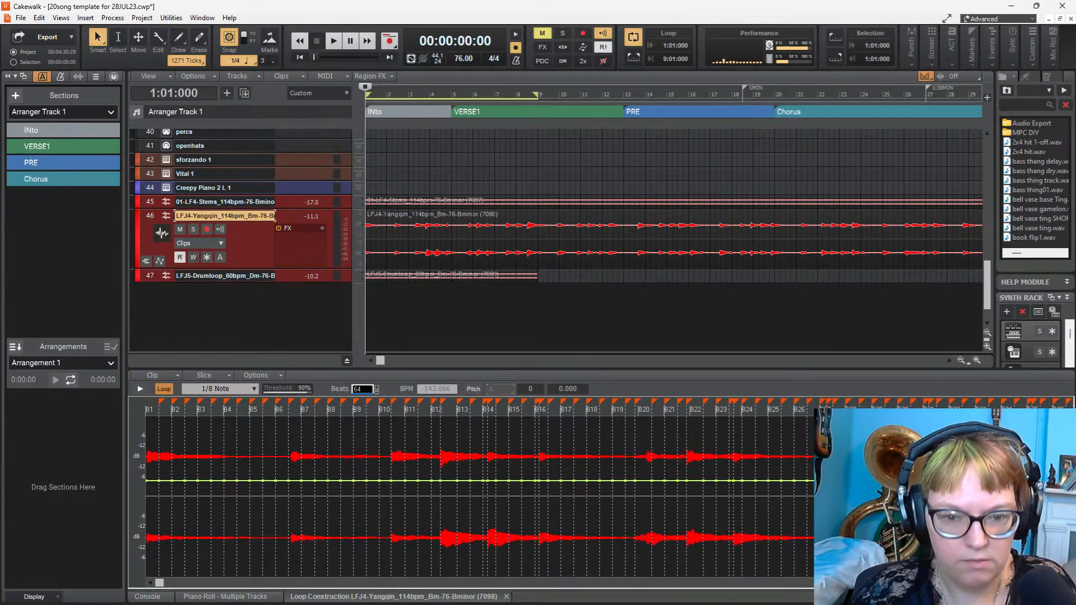
{"action": "key", "text": "Return"}
{"action": "key", "text": "space"}
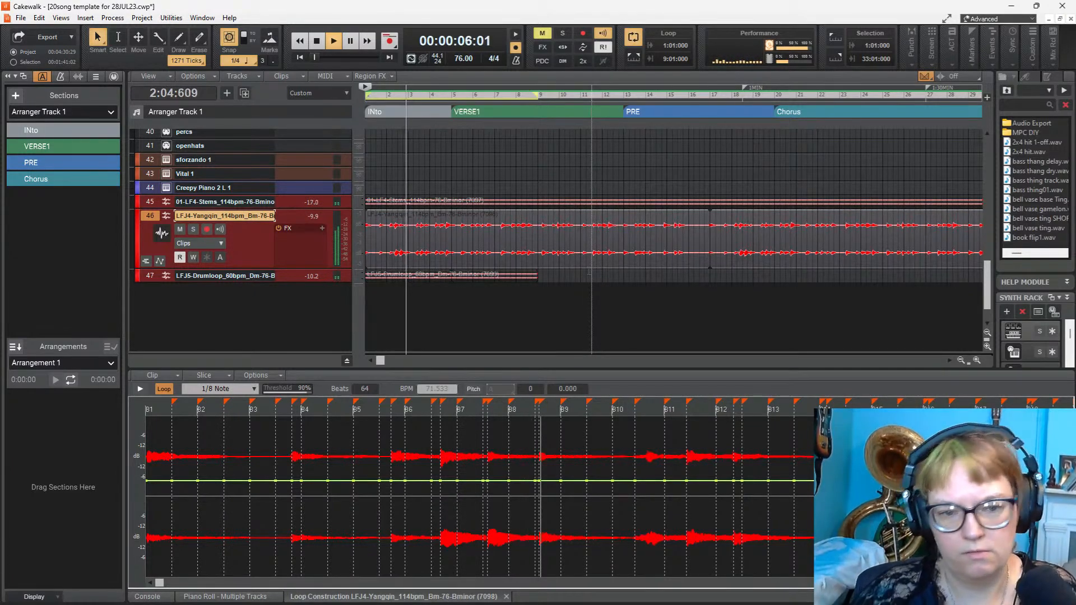
{"action": "key", "text": "space"}
{"action": "key", "text": "w"}
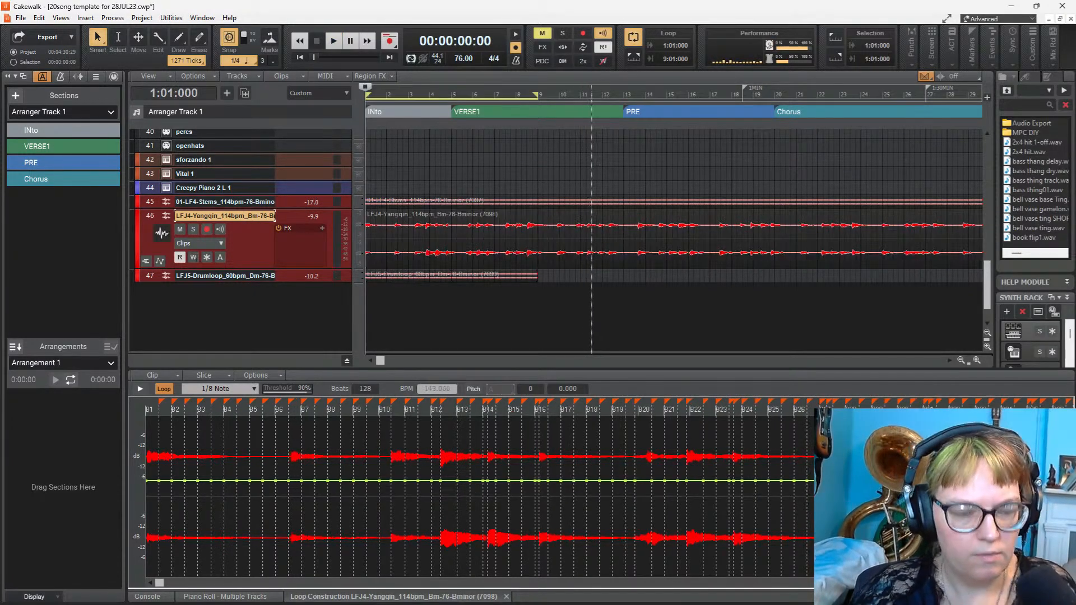
Step: Play the looped Yangqin clip against the other stems and turn its looping off
{"action": "key", "text": "ctrl+Left"}
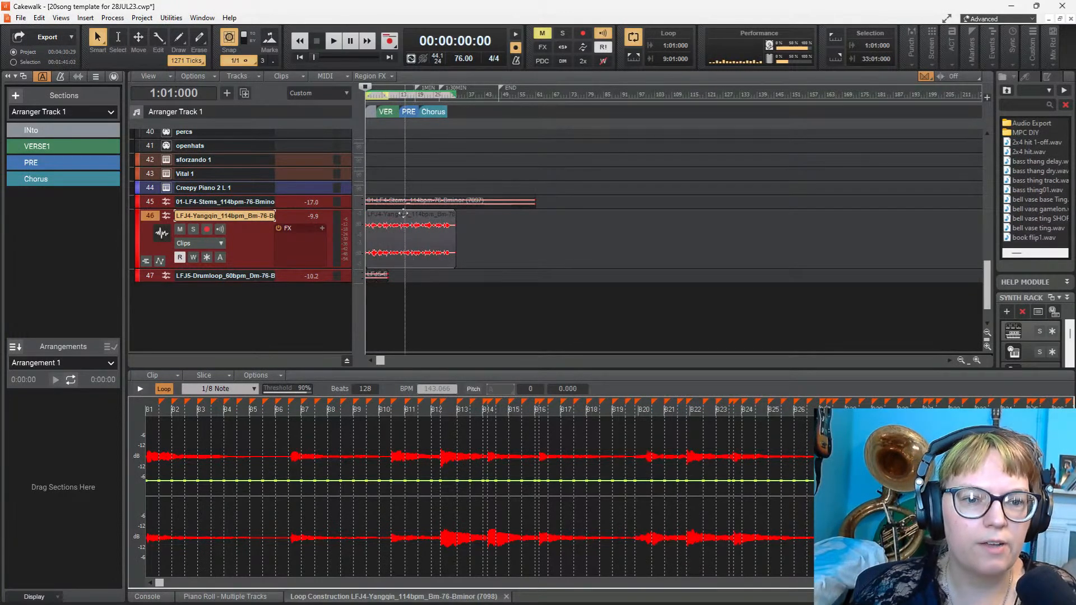
{"action": "key", "text": "space"}
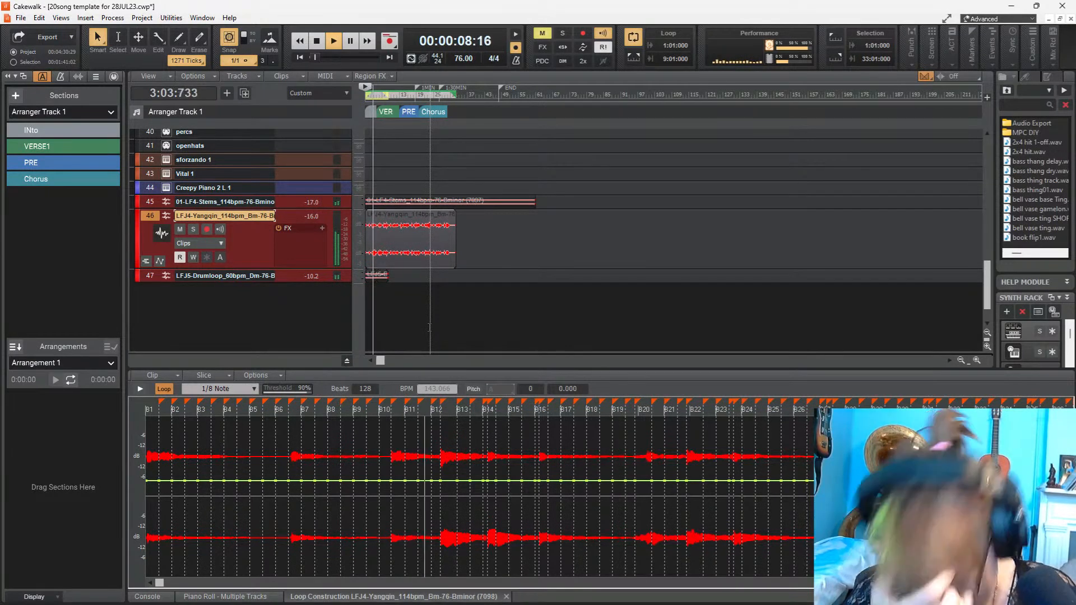
{"action": "key", "text": "space"}
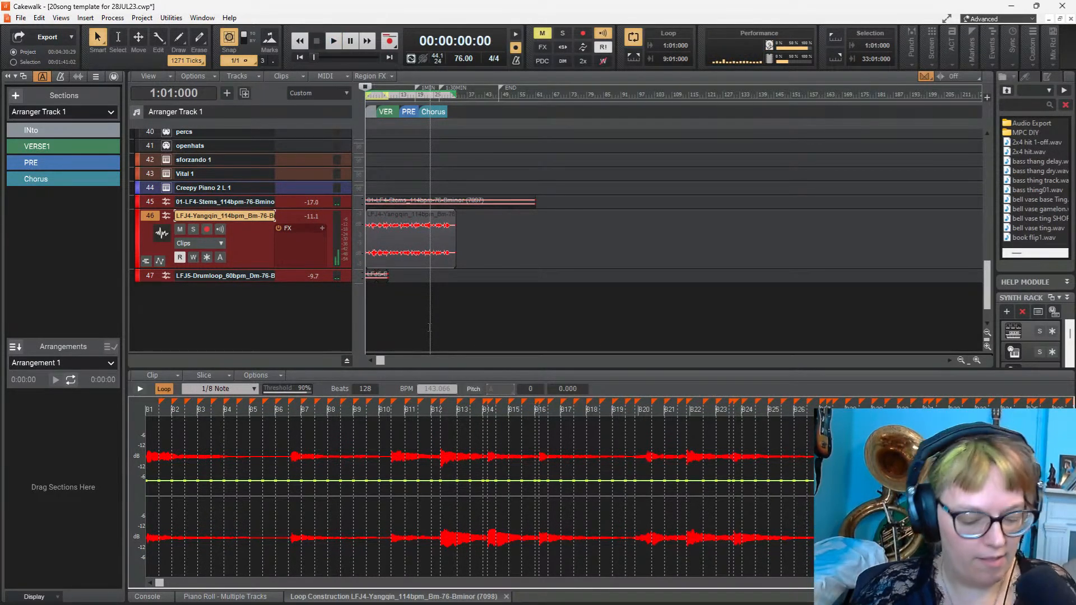
{"action": "key", "text": "ctrl+l"}
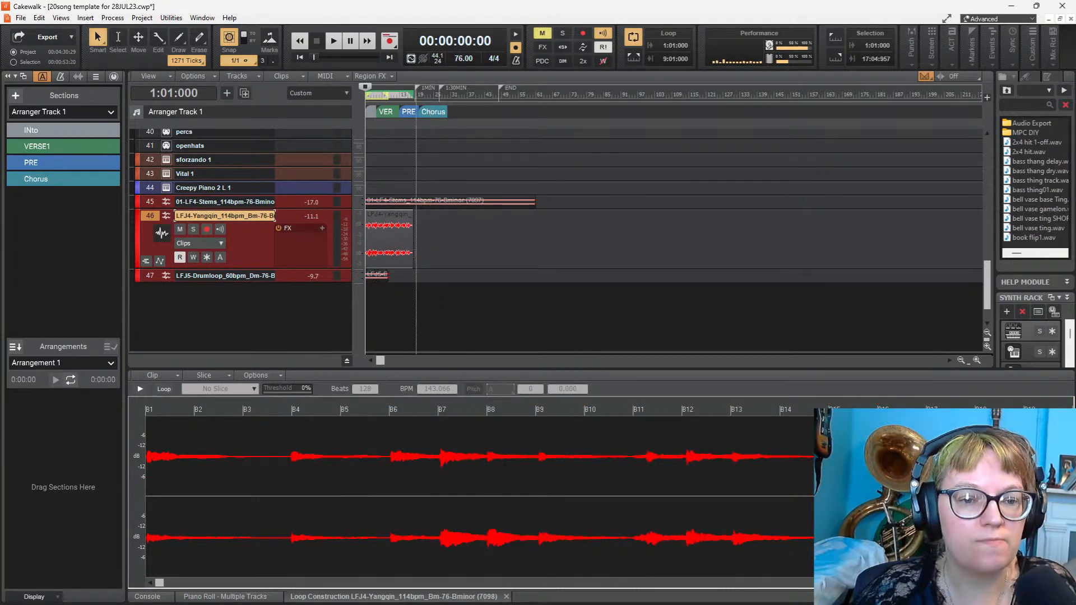
Step: Play the project and briefly solo the 01-LF4-Stems track on track 45 to hear it alone
{"action": "key", "text": "space"}
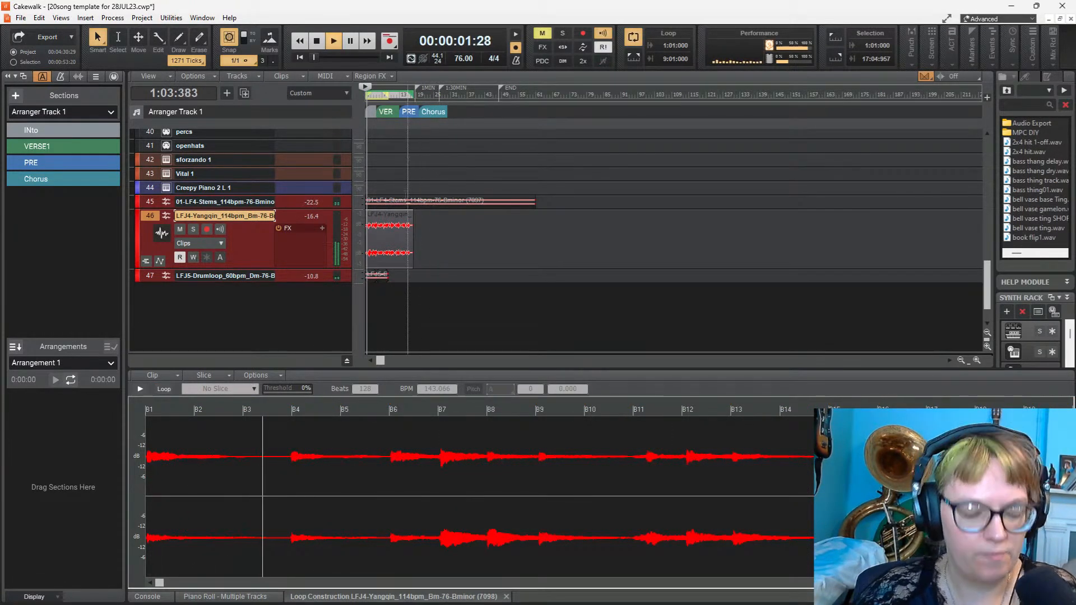
{"action": "scroll", "coordinate": [406, 187], "scroll_direction": "up", "scroll_amount": 3}
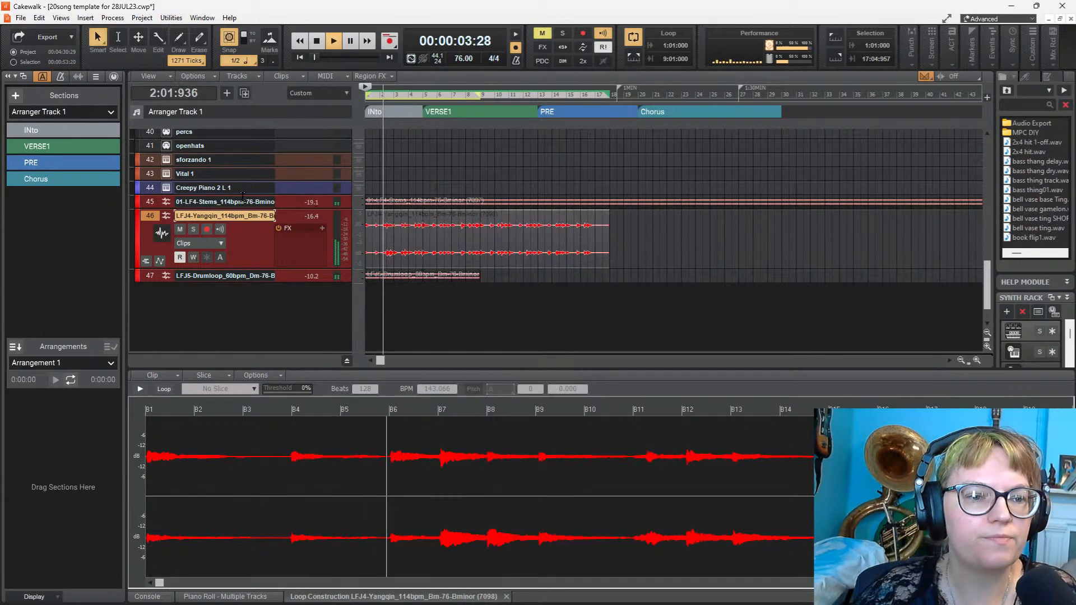
{"action": "left_click", "coordinate": [292, 203]}
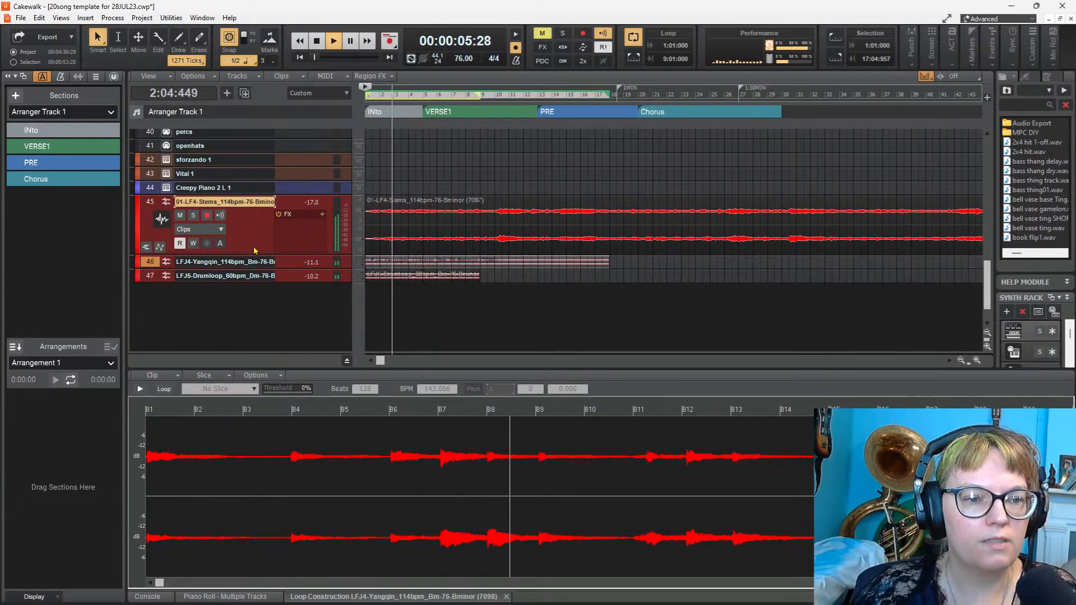
{"action": "left_click", "coordinate": [193, 215]}
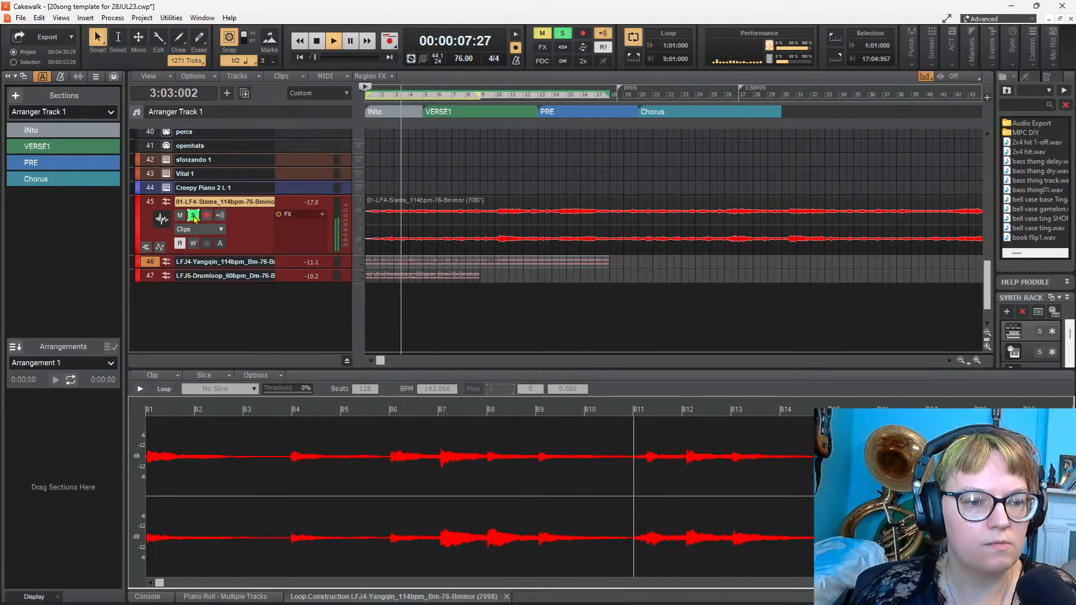
{"action": "left_click", "coordinate": [193, 215]}
Step: Enlarge the 01-LF4-Stems track to show its routing and send its output to the SYNTH bus
{"action": "left_click_drag", "start_coordinate": [224, 254], "coordinate": [224, 311]}
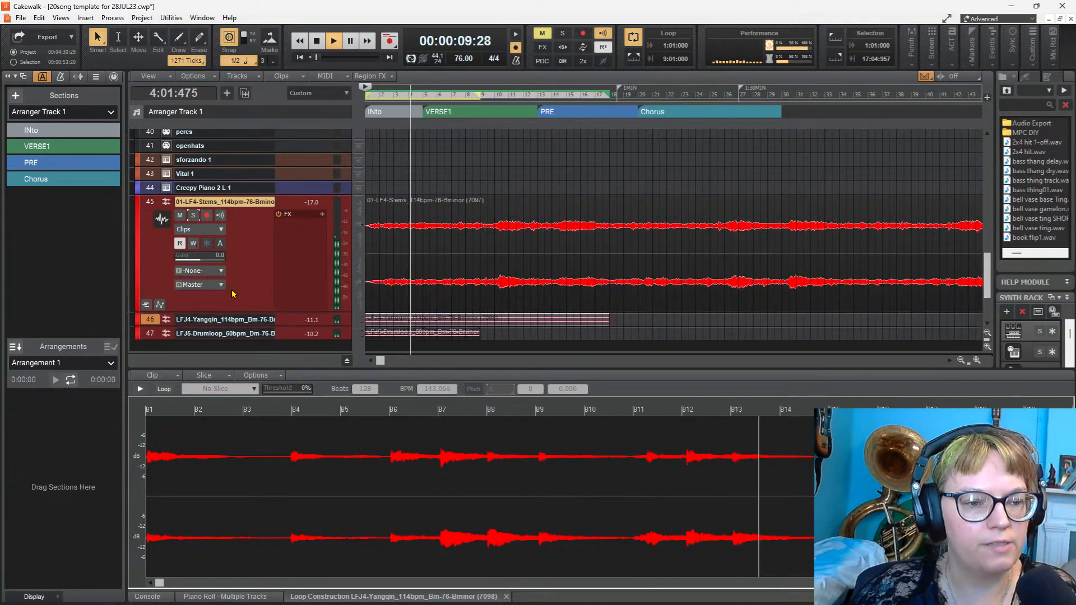
{"action": "left_click", "coordinate": [197, 285]}
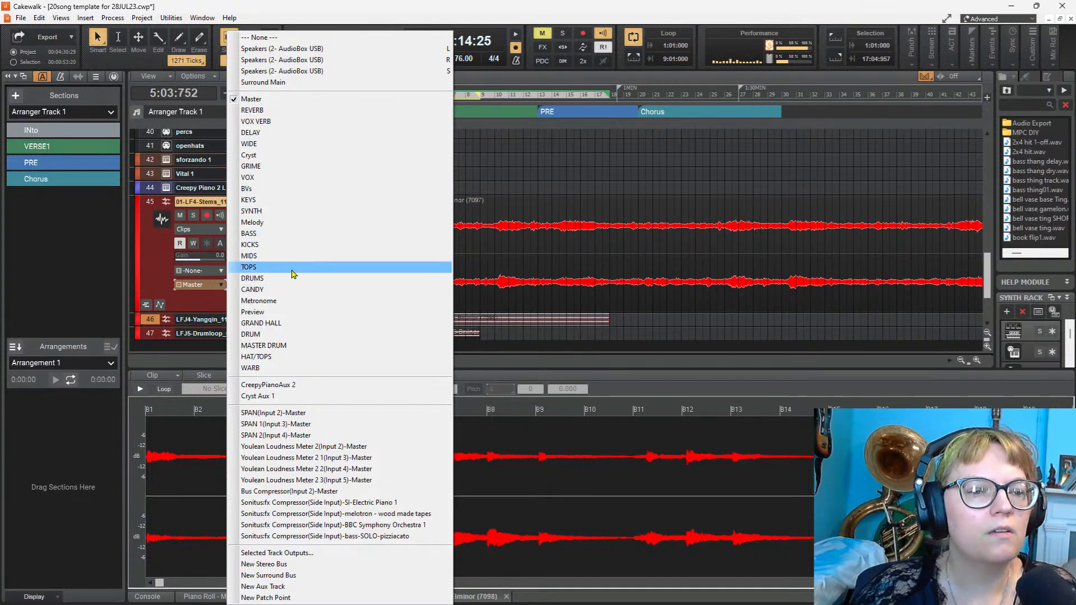
{"action": "left_click", "coordinate": [290, 211]}
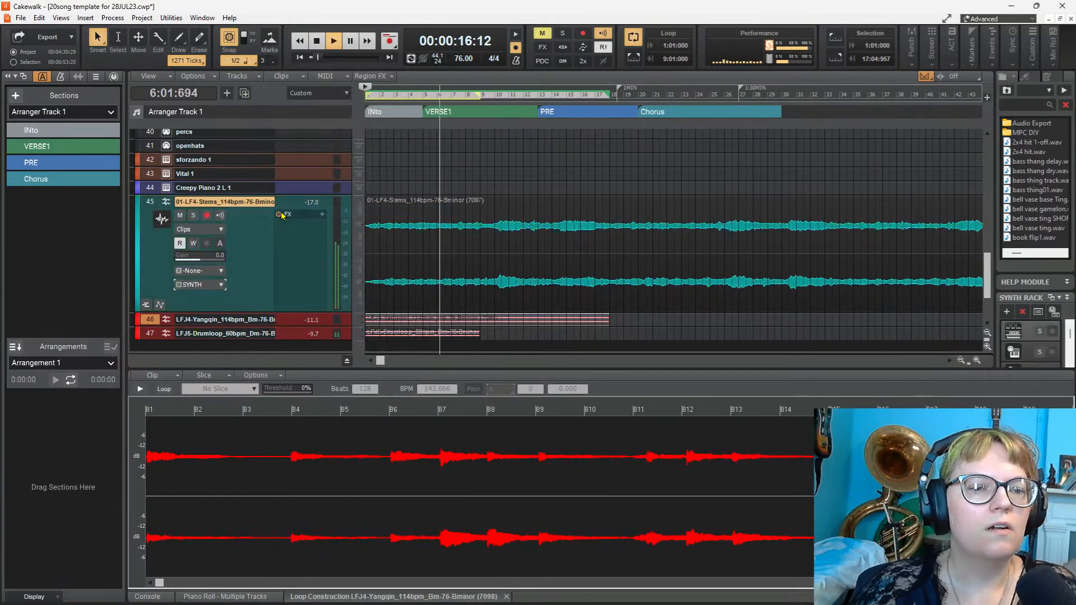
Step: Route the output of the LFJ4-Yangqin track on track 46 to the Melody bus
{"action": "left_click", "coordinate": [242, 319]}
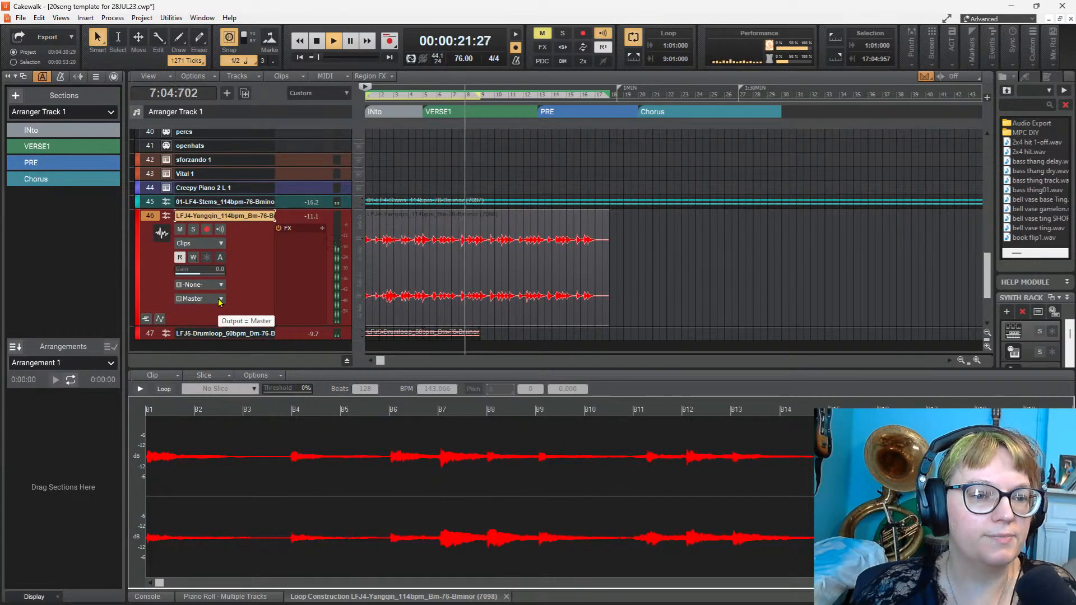
{"action": "left_click", "coordinate": [218, 300]}
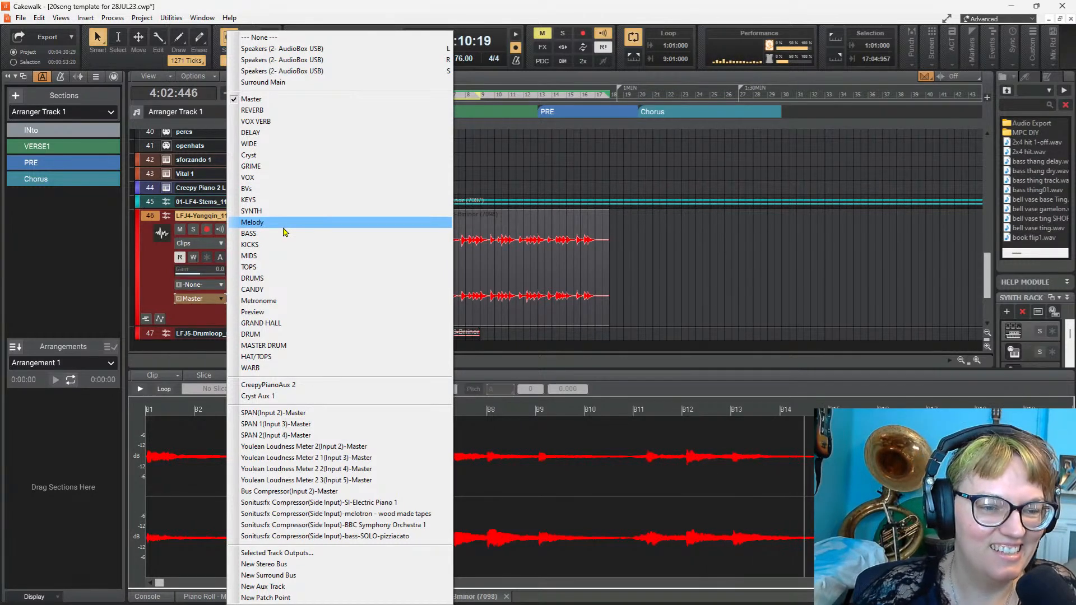
{"action": "left_click", "coordinate": [285, 224]}
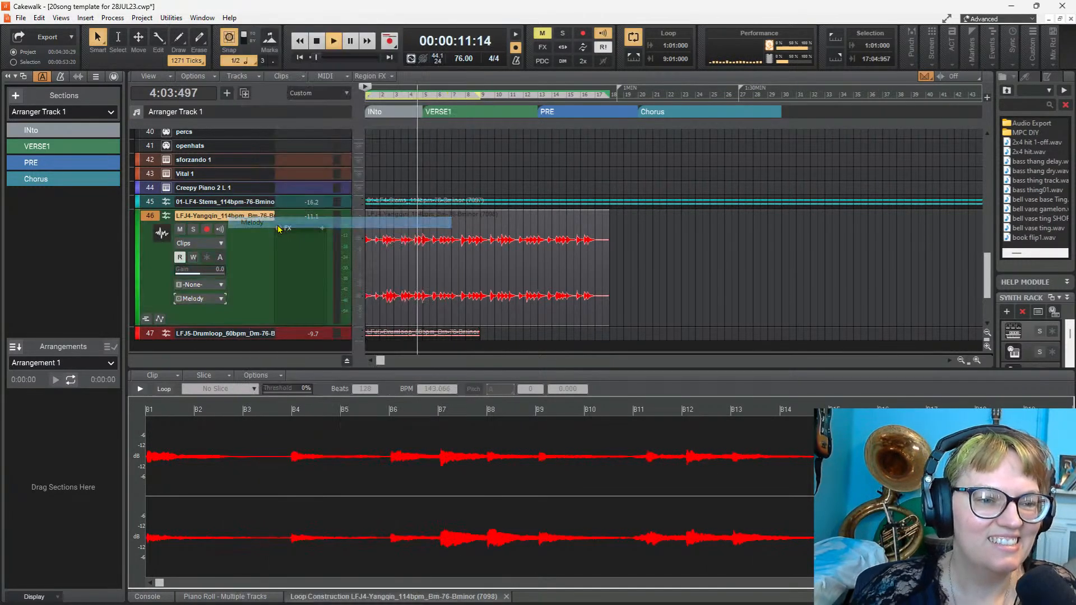
Step: Route the output of the LFJ5-Drumloop track on track 47 to the DRUMS bus
{"action": "left_click", "coordinate": [246, 334]}
{"action": "left_click", "coordinate": [214, 317]}
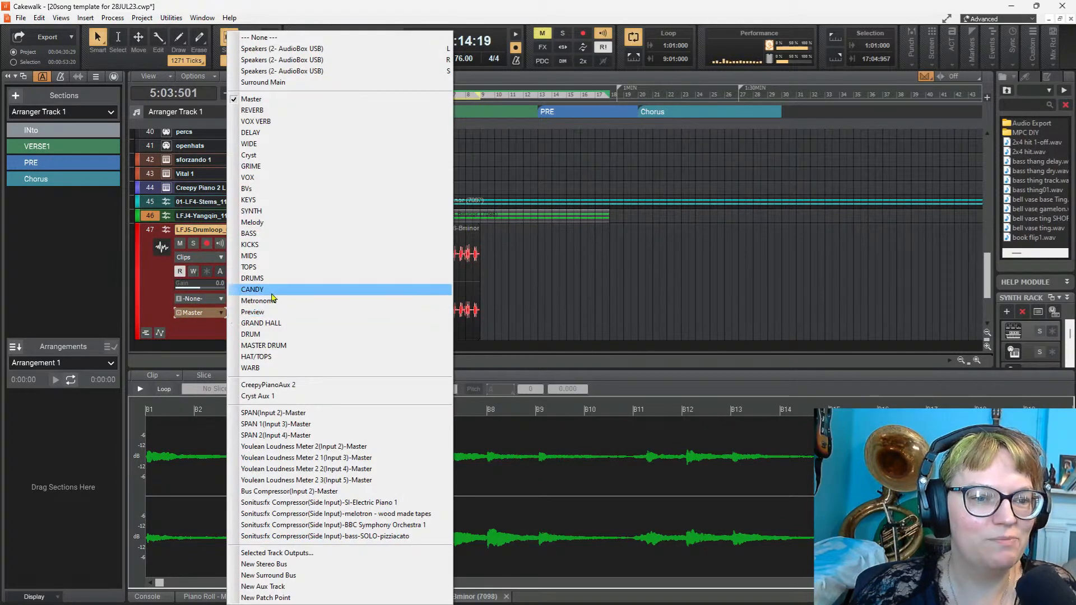
{"action": "left_click", "coordinate": [263, 278]}
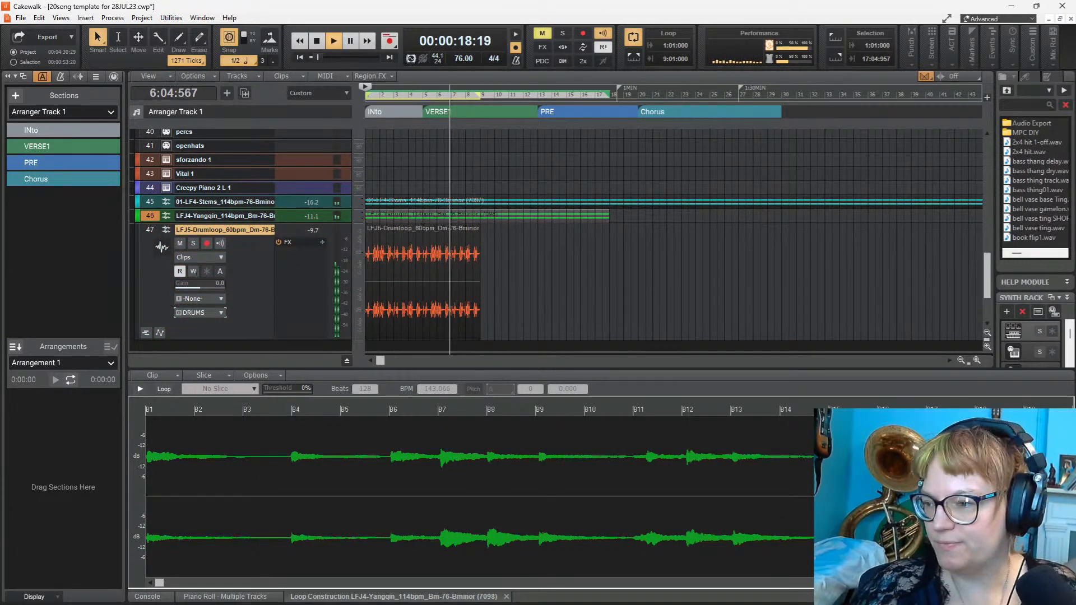
Step: Play the three stems through their newly assigned buses, stop playback and select the LFJ5-Drumloop clip
{"action": "key", "text": "space"}
{"action": "key", "text": "space"}
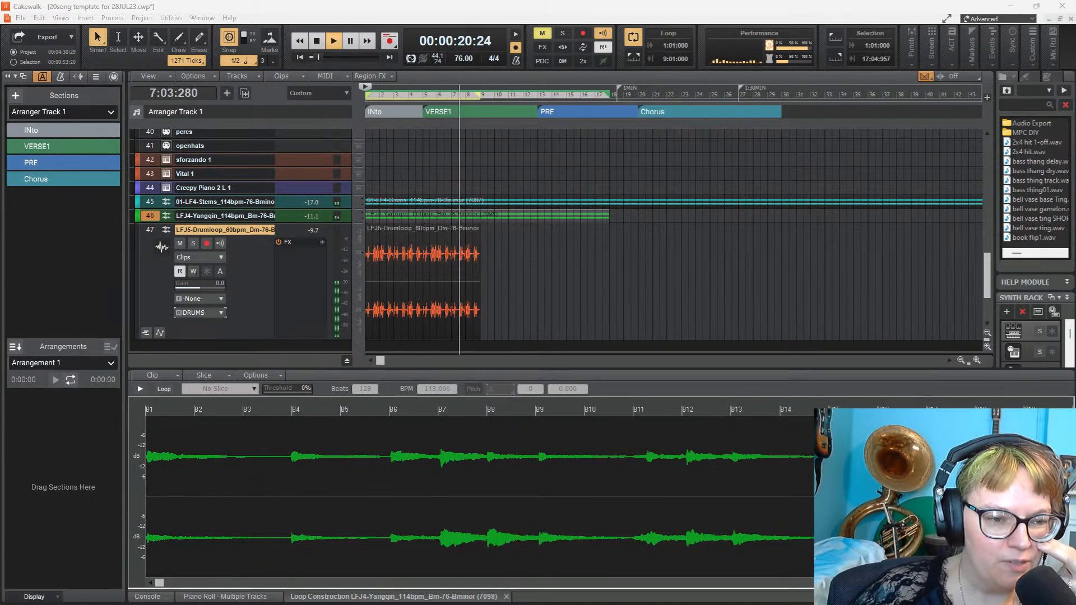
{"action": "key", "text": "space"}
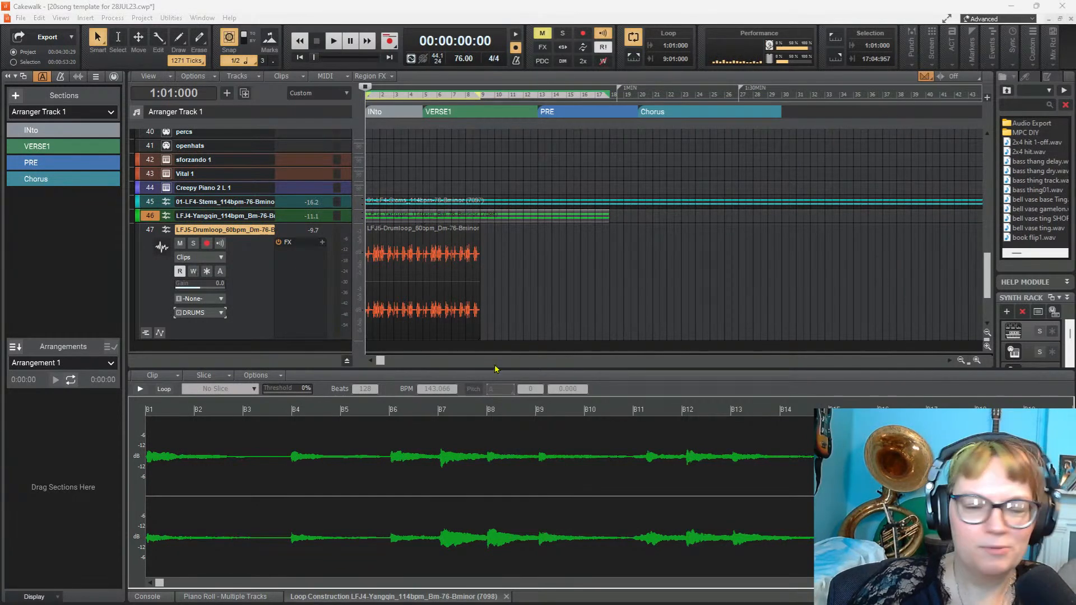
{"action": "left_click", "coordinate": [452, 246]}
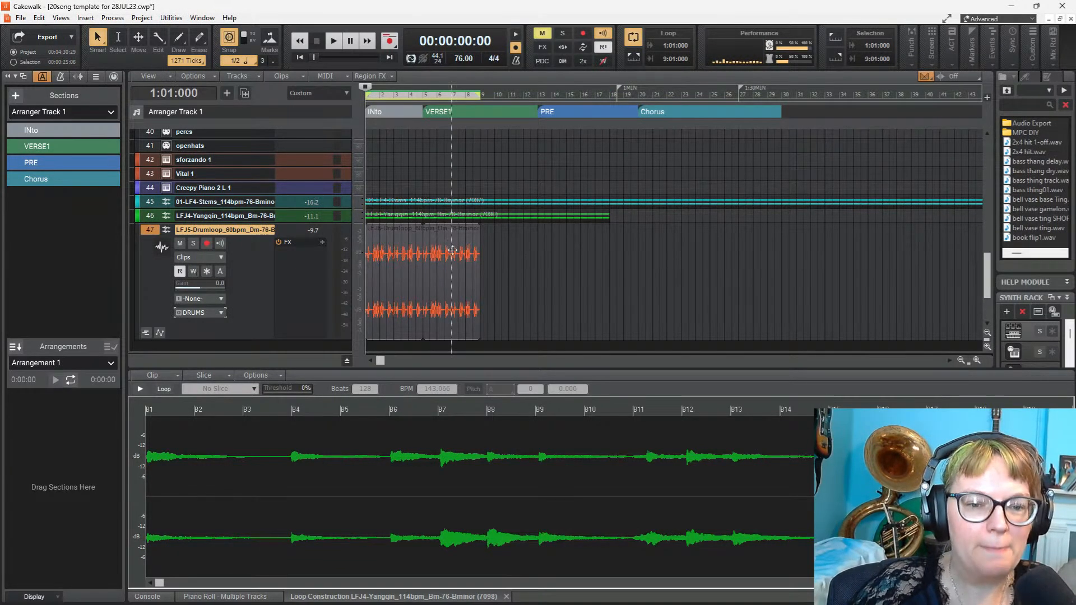
Step: Select the LFJ4-Yangqin clip on track 46 and expand its track to show the full waveform
{"action": "scroll", "coordinate": [491, 252], "scroll_direction": "down", "scroll_amount": 1}
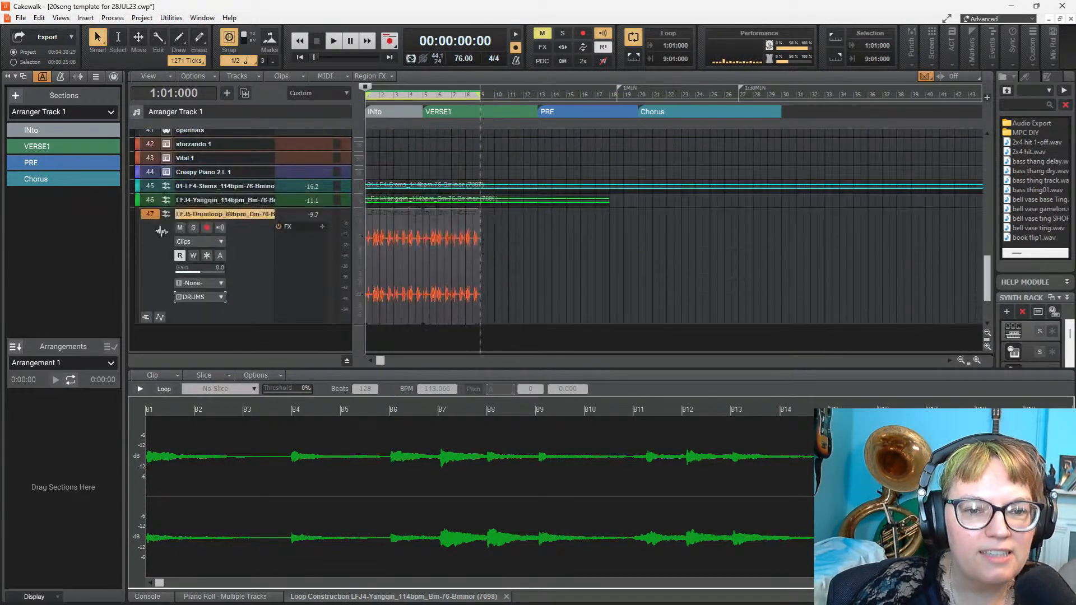
{"action": "left_click", "coordinate": [547, 198]}
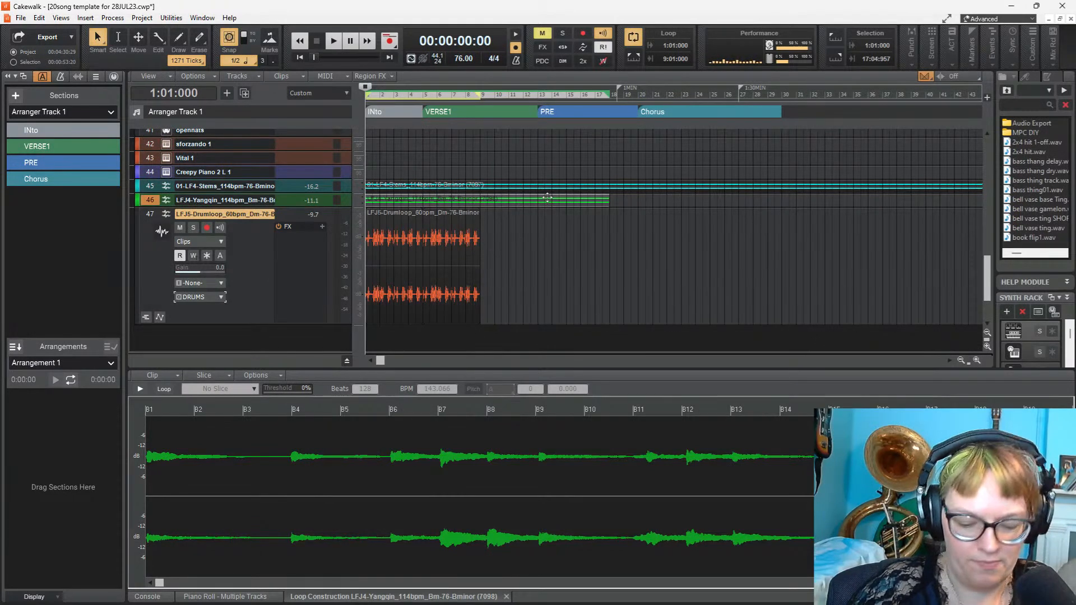
{"action": "left_click", "coordinate": [547, 197]}
{"action": "left_click", "coordinate": [523, 226]}
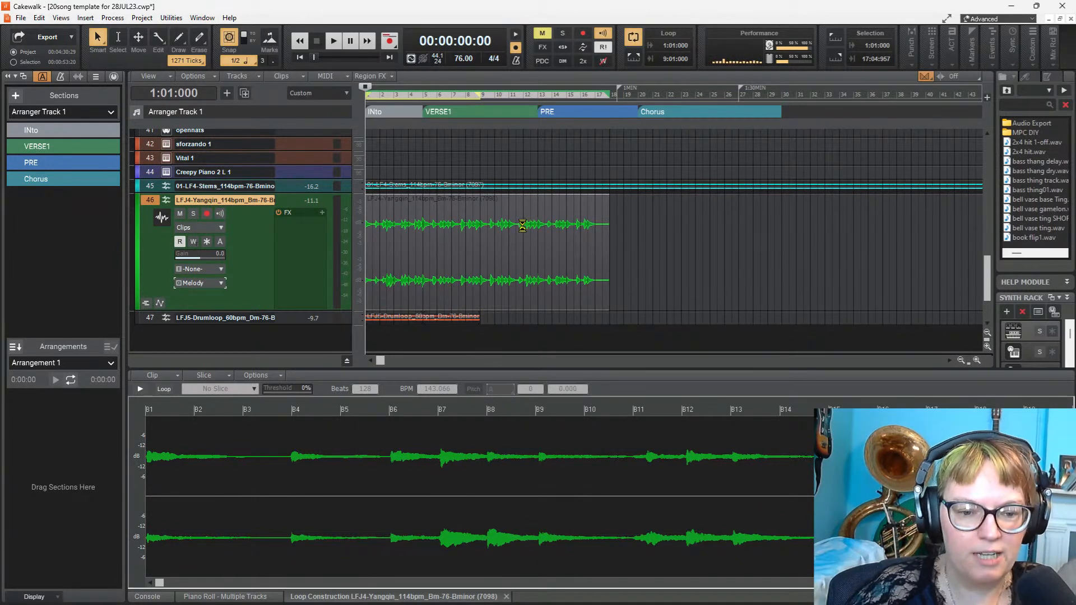
Step: Enable looping on the Yangqin clip, set its length to 64 beats and play the result
{"action": "key", "text": "ctrl+l"}
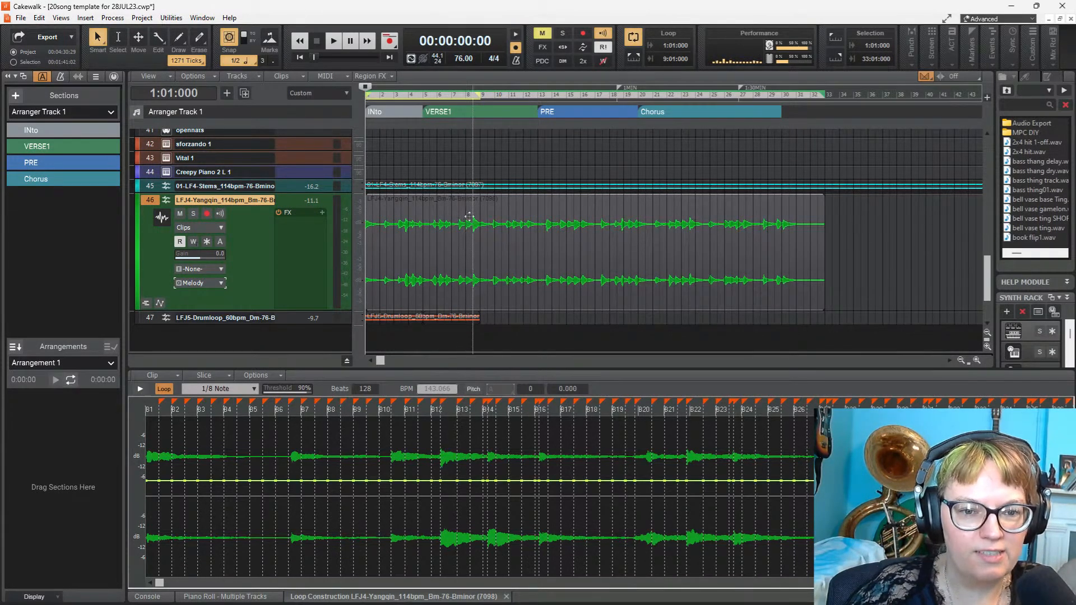
{"action": "double_click", "coordinate": [369, 391]}
{"action": "type", "text": "64"}
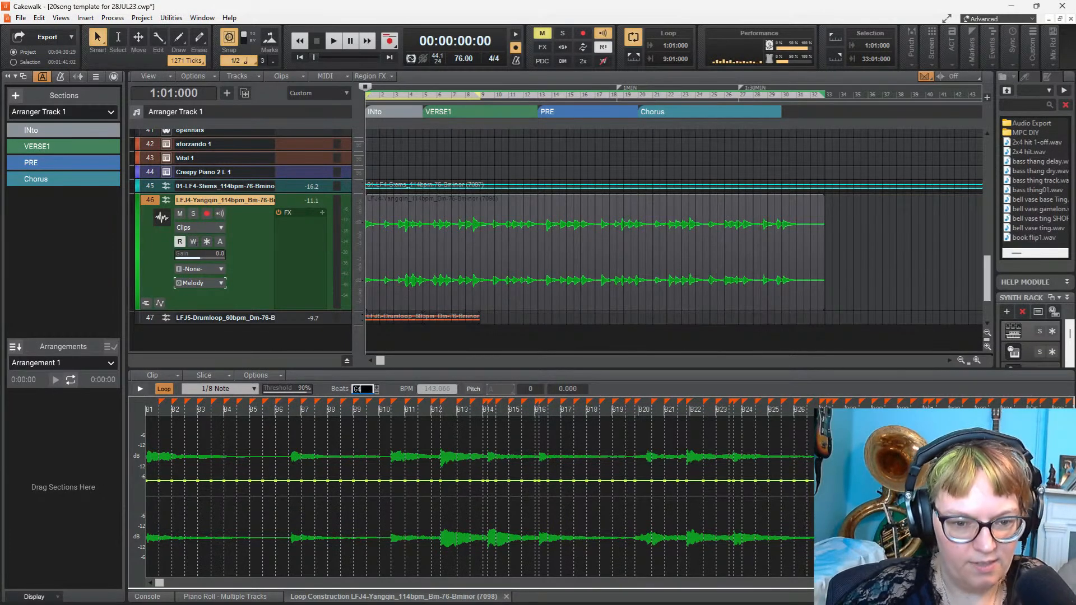
{"action": "key", "text": "Return"}
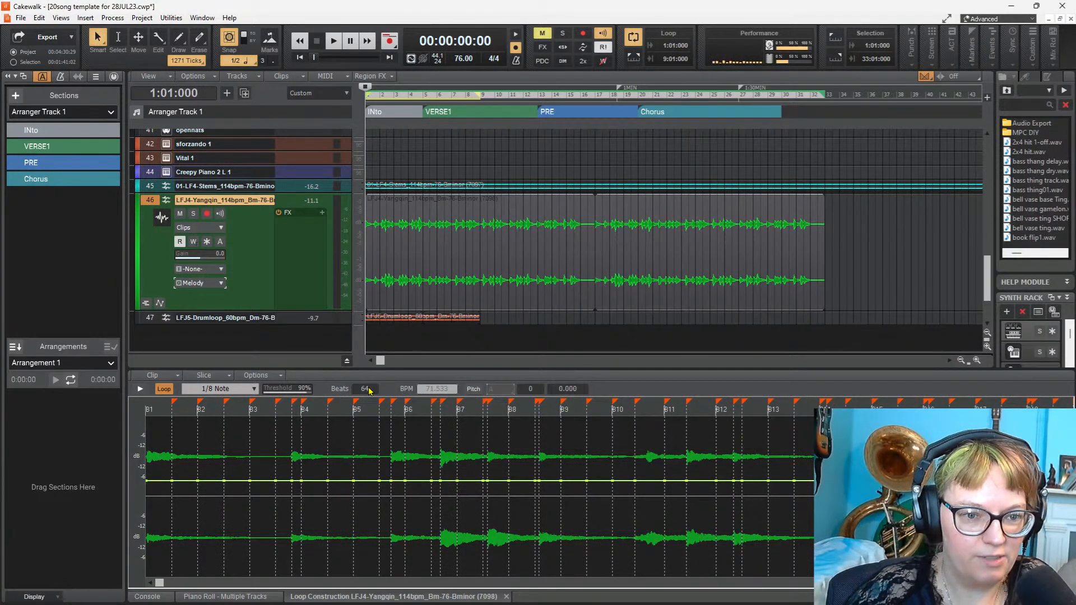
{"action": "key", "text": "space"}
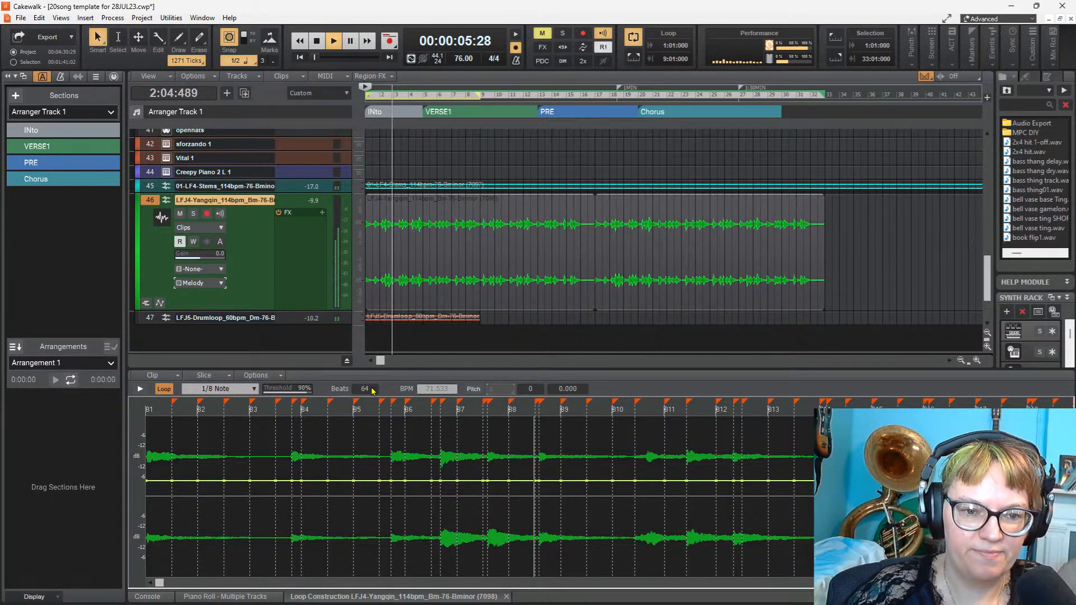
{"action": "key", "text": "space"}
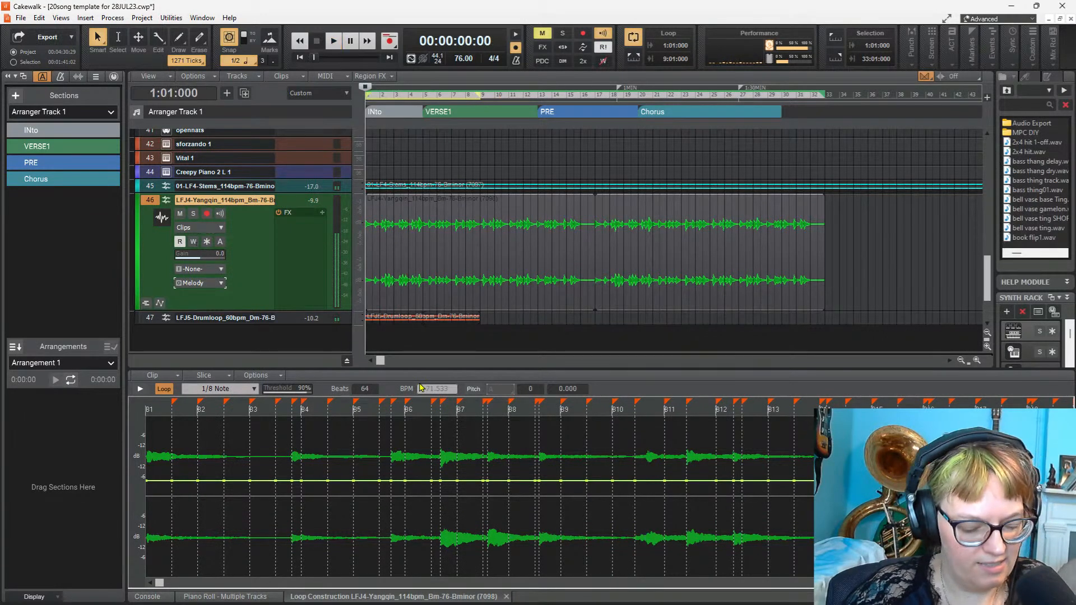
Step: Return the Yangqin loop to 143.066 BPM and audition it from the start
{"action": "left_click", "coordinate": [426, 388]}
{"action": "type", "text": "143.066"}
{"action": "key", "text": "Return"}
{"action": "key", "text": "space"}
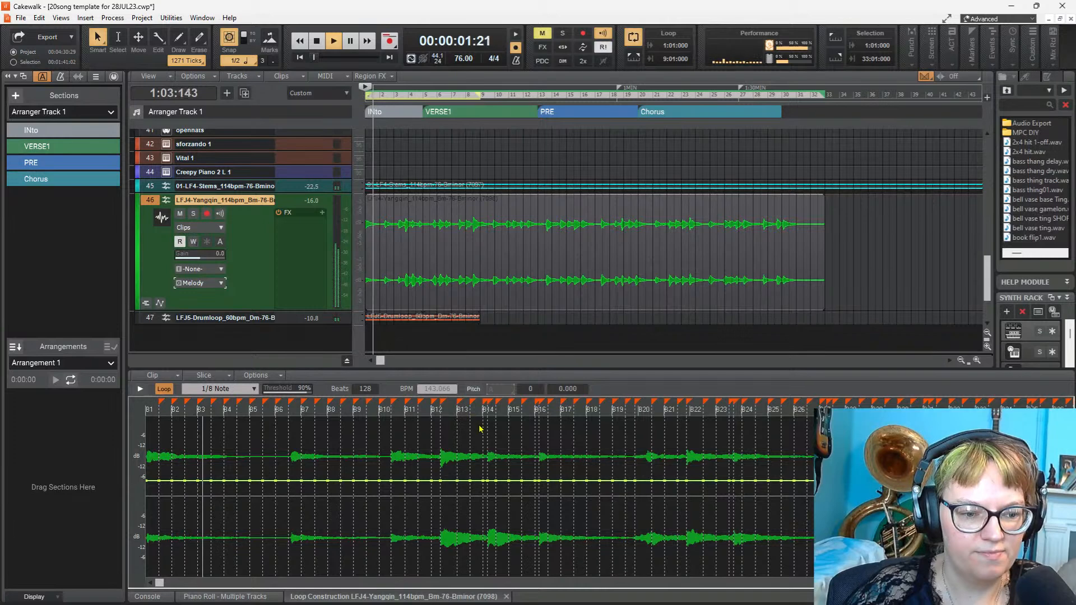
{"action": "key", "text": "space"}
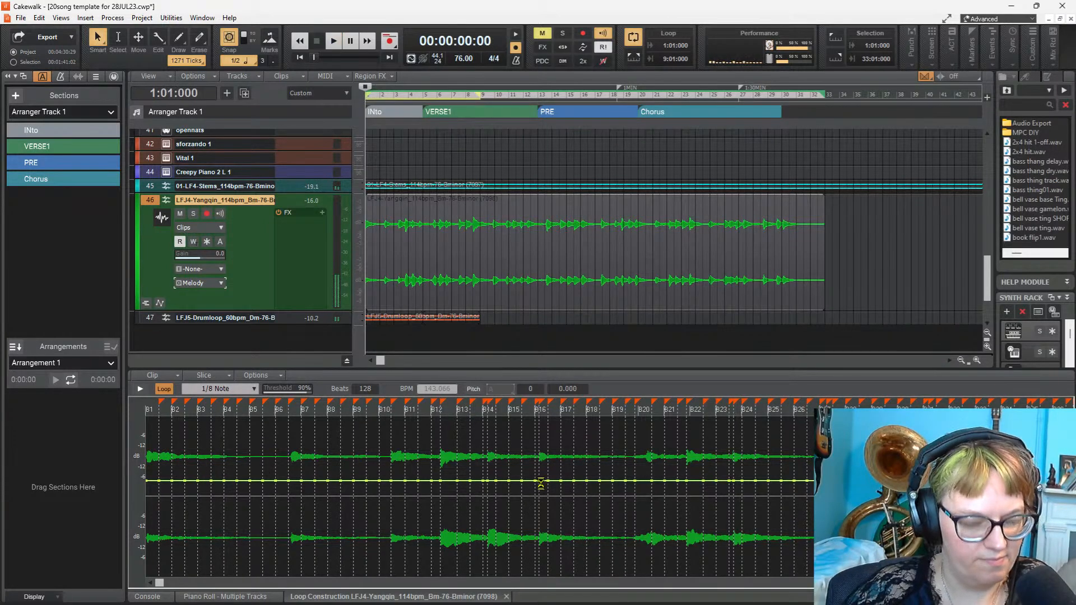
Step: Disable looping on the Yangqin clip and play it from the start of the project
{"action": "key", "text": "ctrl+l"}
{"action": "key", "text": "space"}
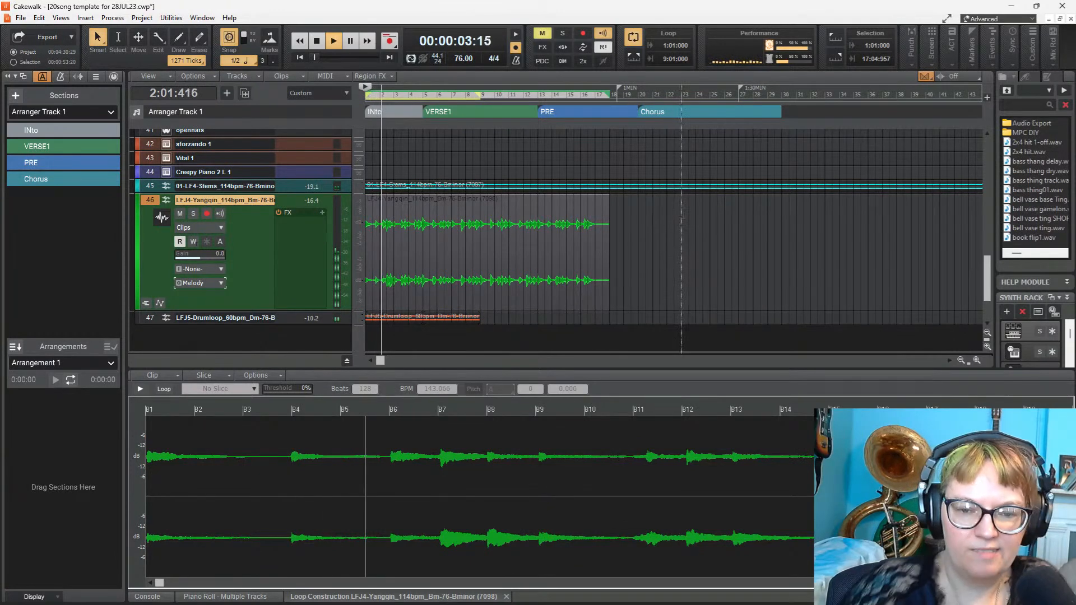
{"action": "key", "text": "space"}
{"action": "key", "text": "space"}
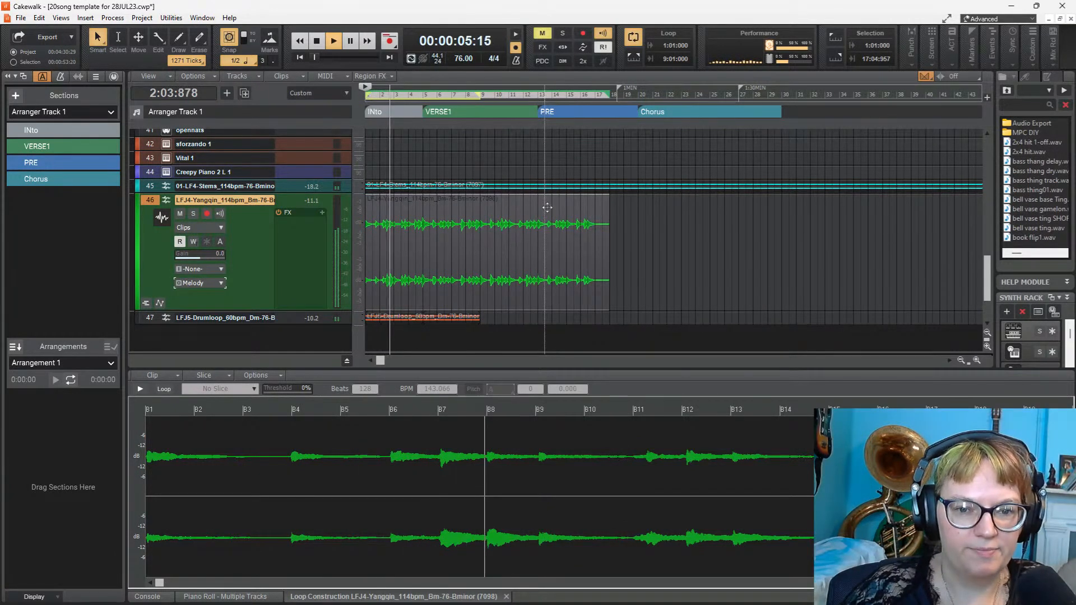
{"action": "key", "text": "space"}
Step: Turn off transport looping and audition the end of the Yangqin clip from 16:03 and 17:01
{"action": "left_click", "coordinate": [588, 208]}
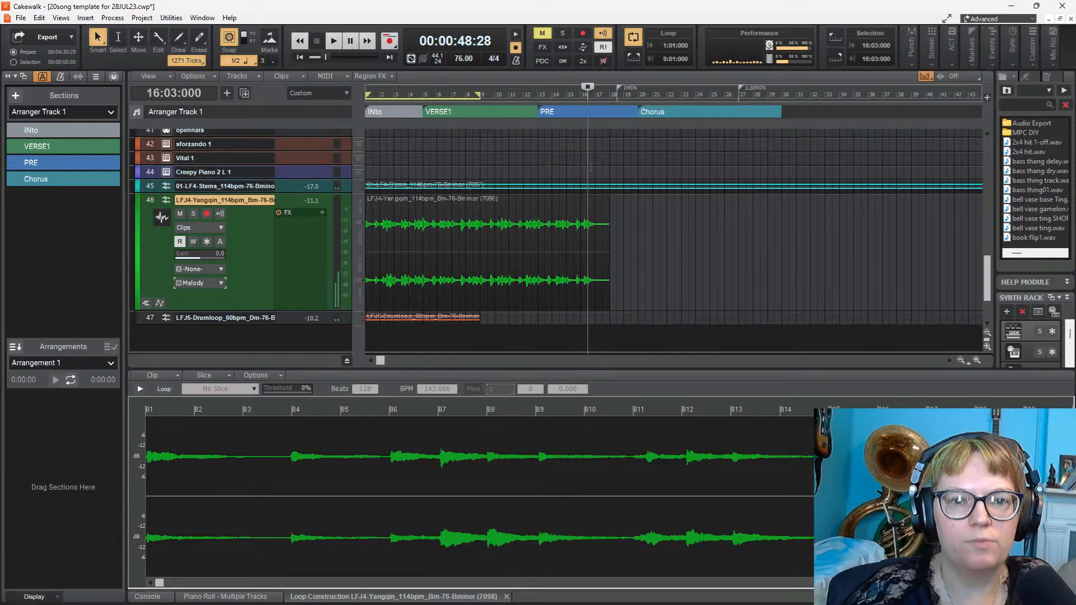
{"action": "key", "text": "space"}
{"action": "key", "text": "space"}
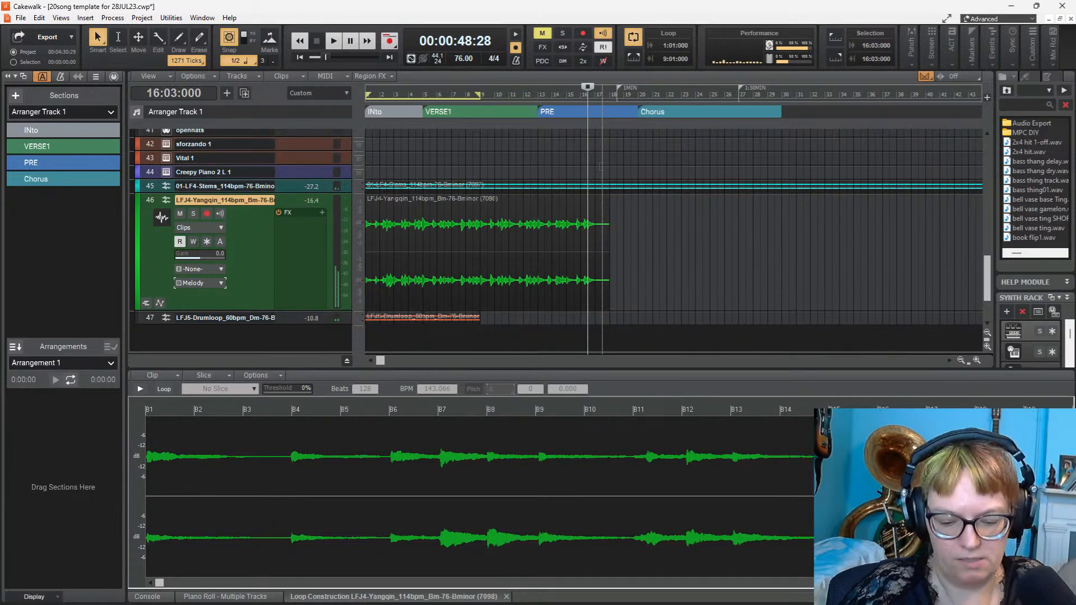
{"action": "left_click", "coordinate": [596, 164]}
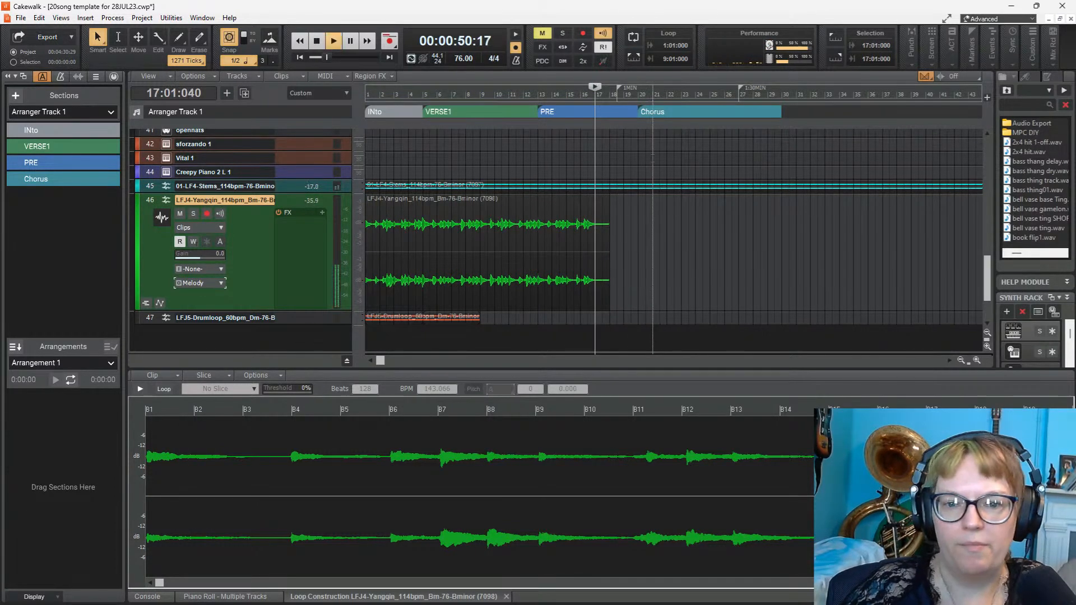
{"action": "key", "text": "space"}
Step: Return to the start of the project and play the three loop tracks together
{"action": "scroll", "coordinate": [547, 181], "scroll_direction": "down", "scroll_amount": 2}
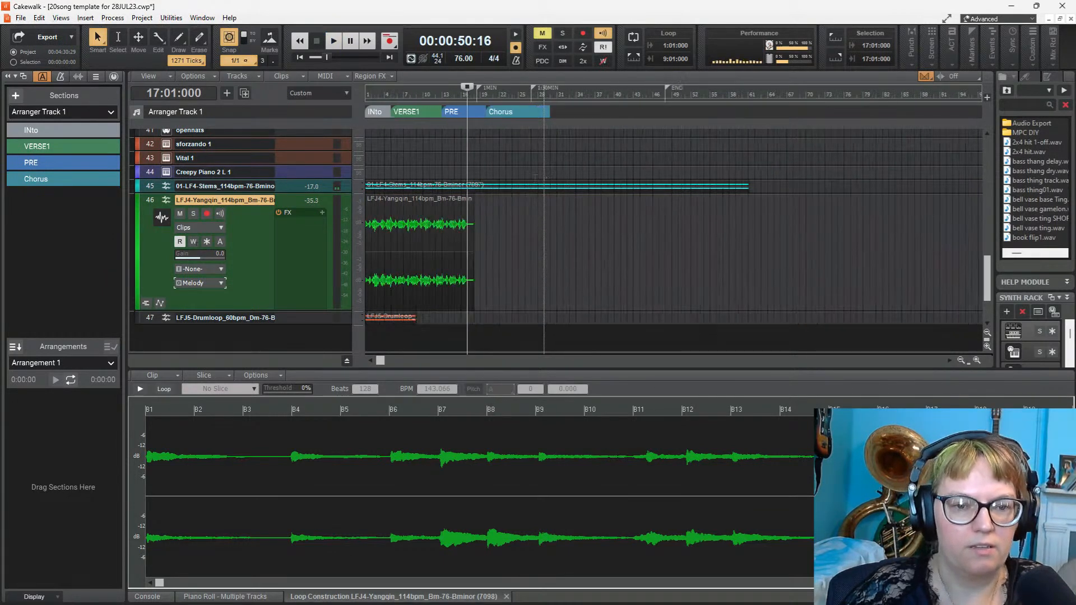
{"action": "key", "text": "w"}
{"action": "key", "text": "space"}
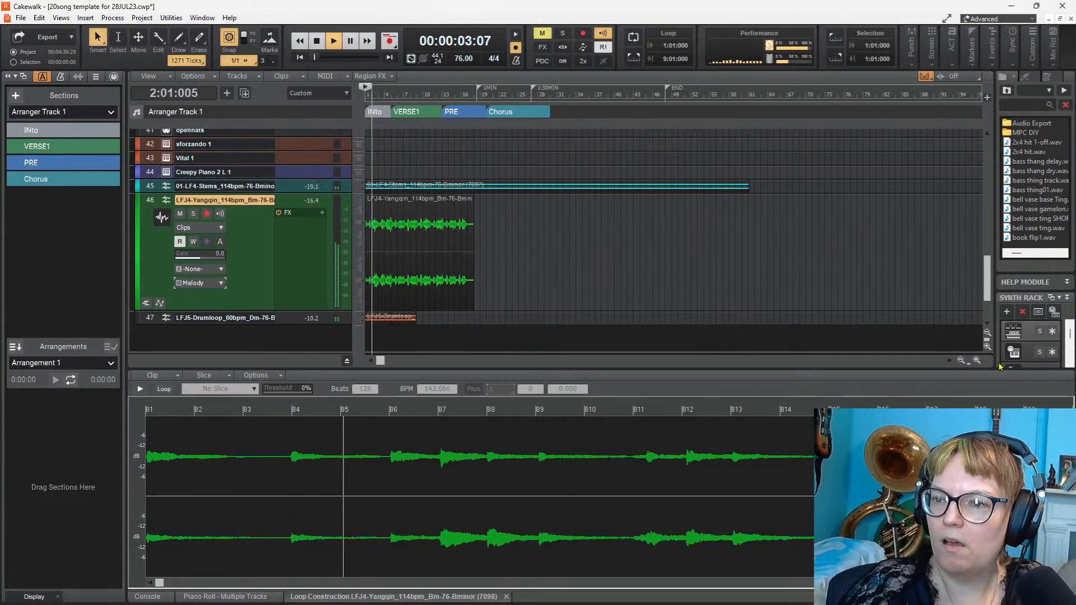
{"action": "key", "text": "space"}
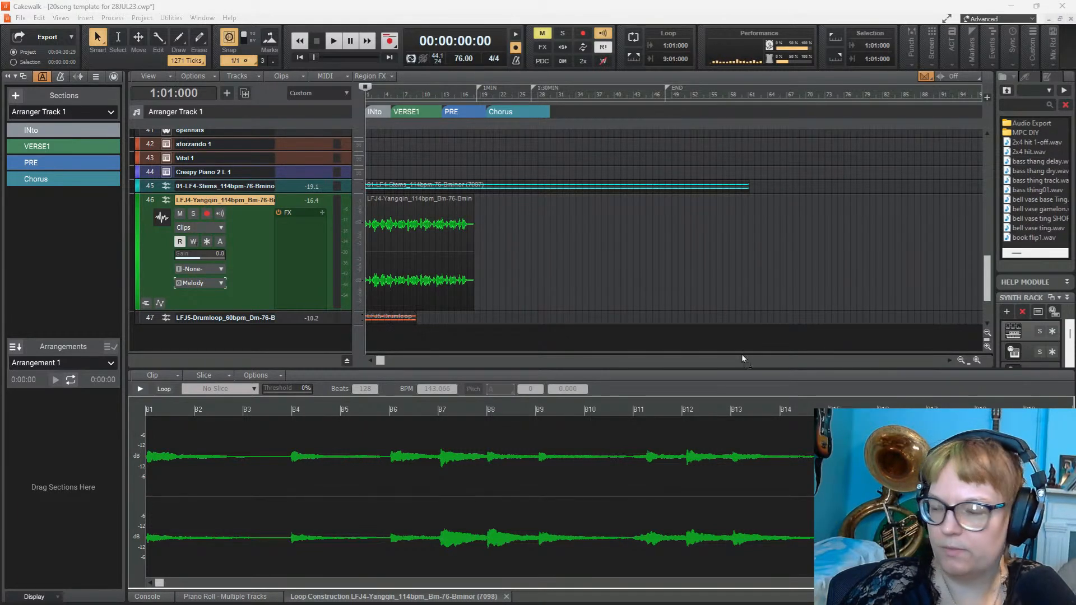
Step: Add the Windy Forest With Birds audio as a new track and route its output to the CANDY bus during playback
{"action": "scroll", "coordinate": [239, 338], "scroll_direction": "down", "scroll_amount": 1}
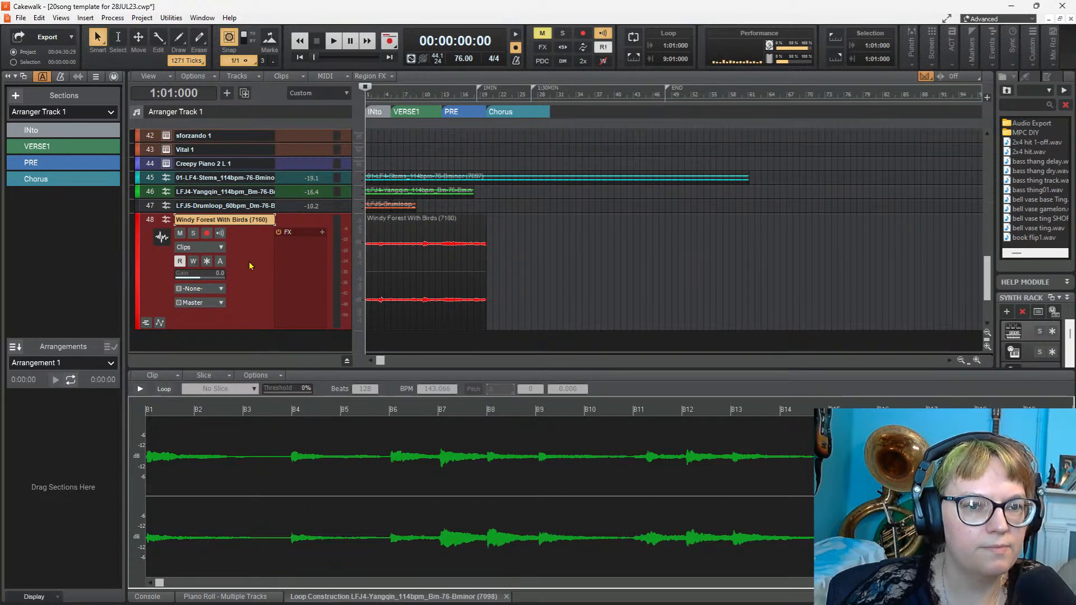
{"action": "left_click", "coordinate": [334, 42]}
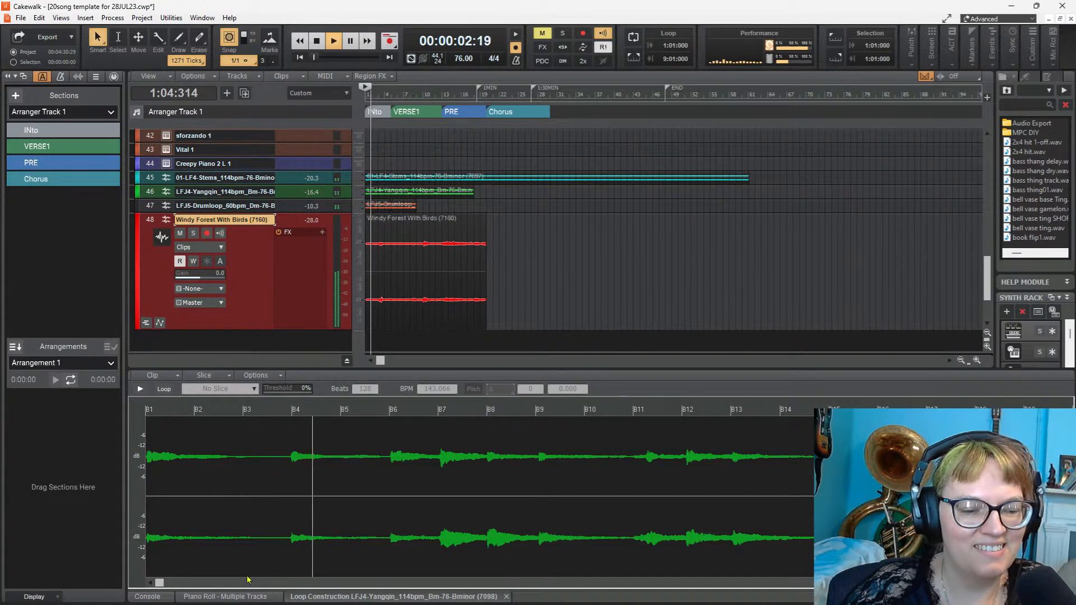
{"action": "left_click", "coordinate": [152, 598]}
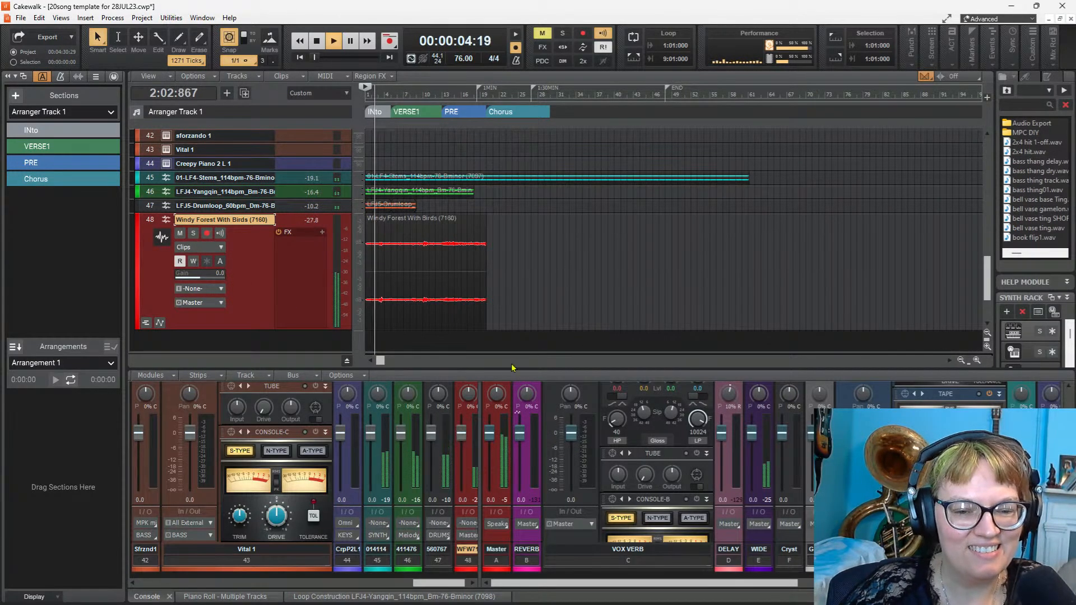
{"action": "left_click", "coordinate": [204, 303]}
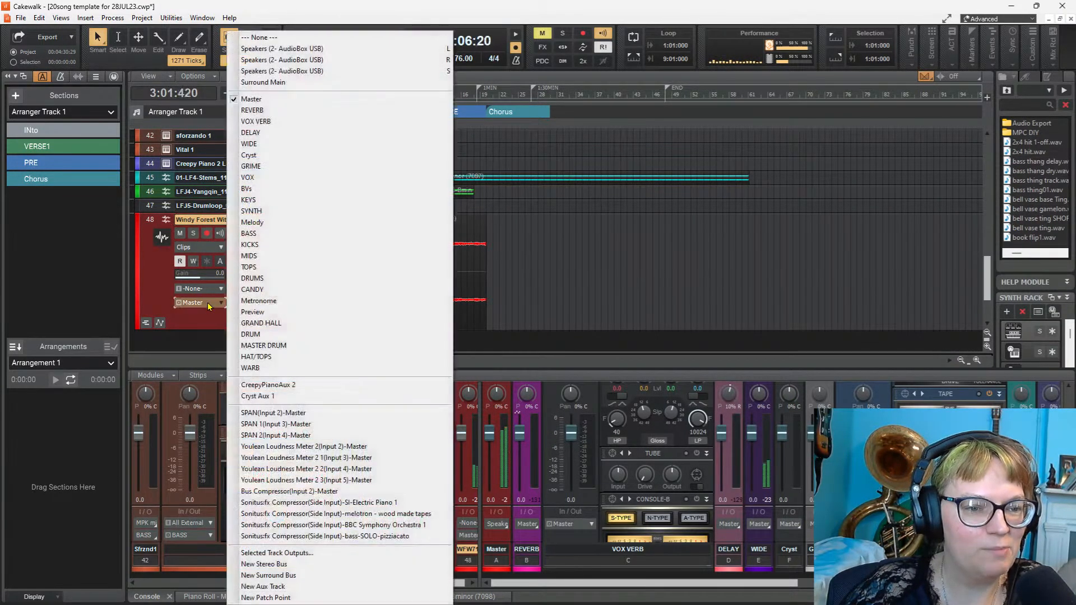
{"action": "left_click", "coordinate": [252, 292]}
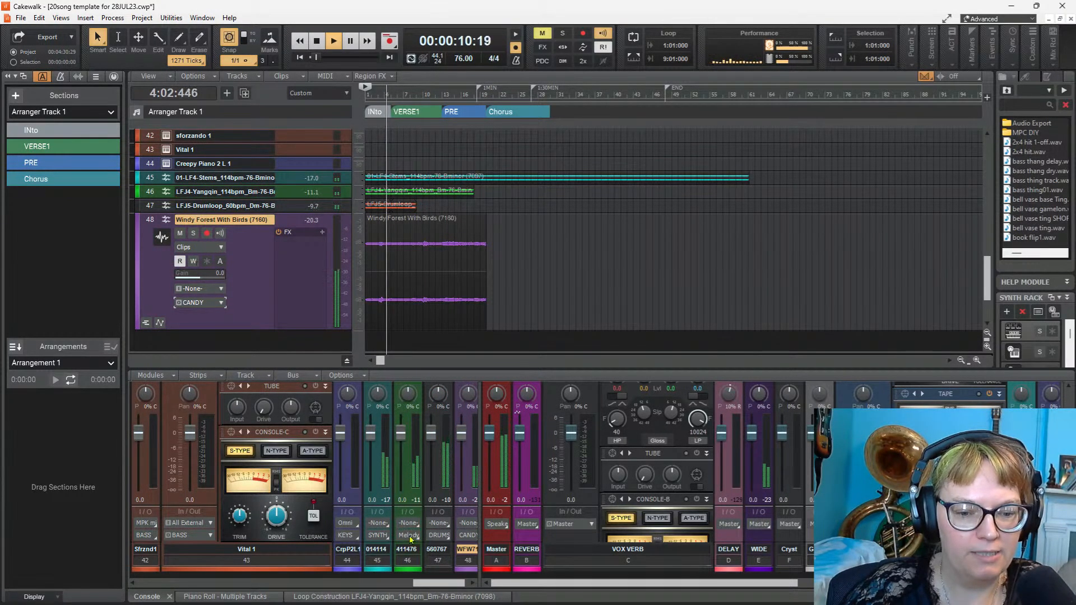
Step: Set the Windy Forest With Birds track's input gain to -4.7 in the console
{"action": "left_click_drag", "start_coordinate": [523, 369], "coordinate": [520, 184]}
{"action": "scroll", "coordinate": [451, 263], "scroll_direction": "up", "scroll_amount": 3}
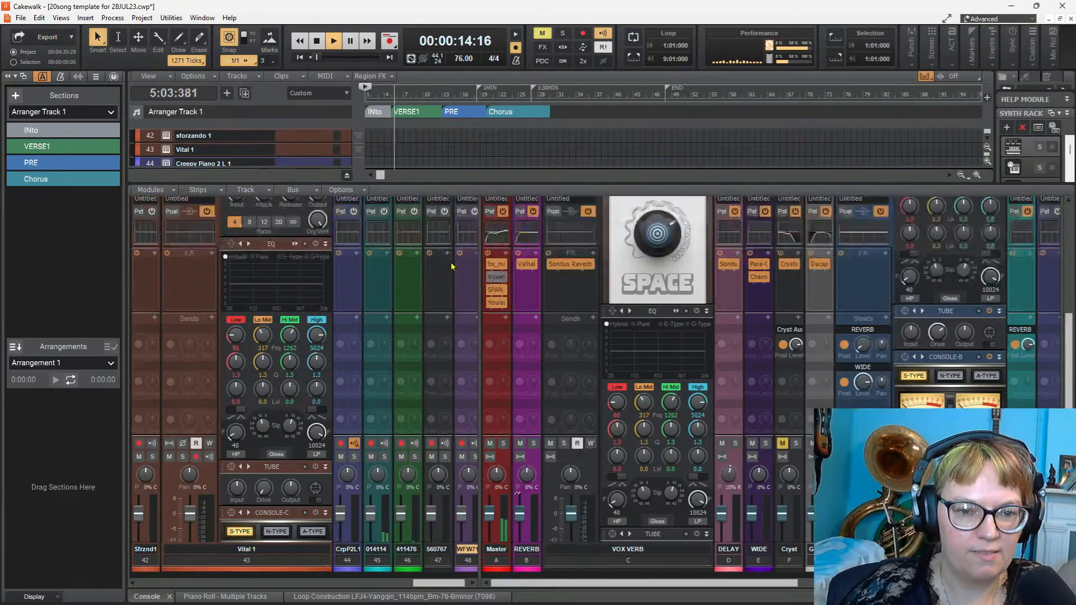
{"action": "scroll", "coordinate": [453, 266], "scroll_direction": "up", "scroll_amount": 2}
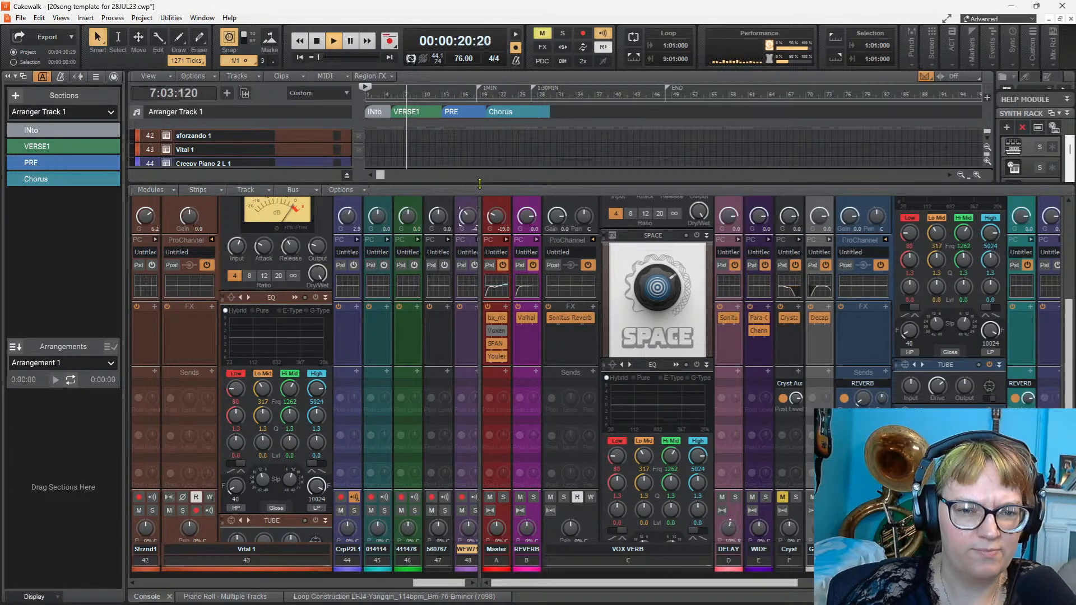
{"action": "left_click_drag", "start_coordinate": [480, 184], "coordinate": [475, 399]}
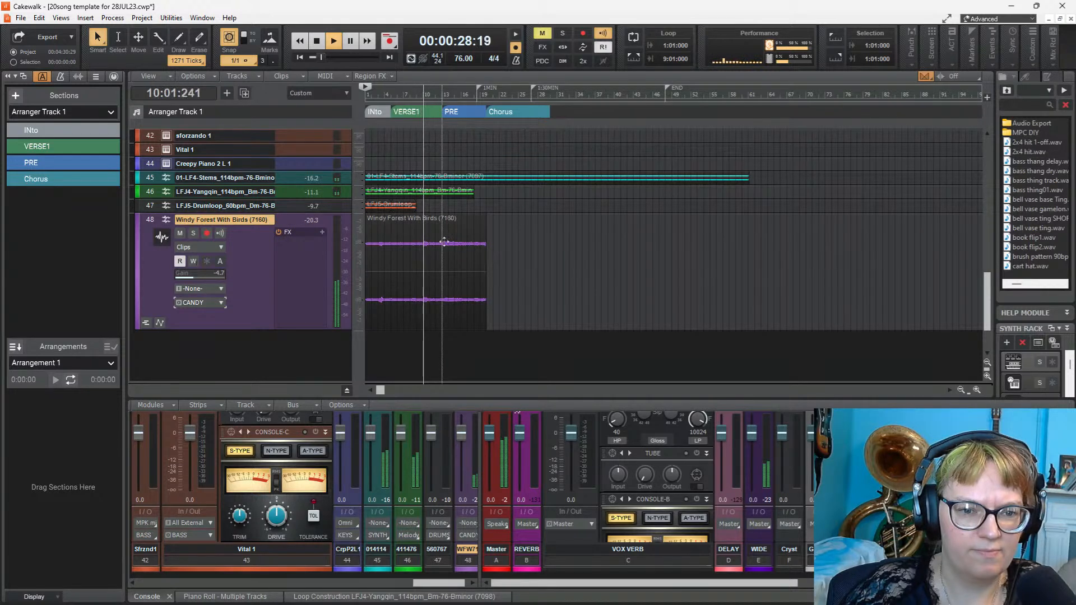
Step: Listen to the mix with the forest ambience, then replay it from the start
{"action": "key", "text": "ctrl+Right"}
{"action": "key", "text": "ctrl+Right"}
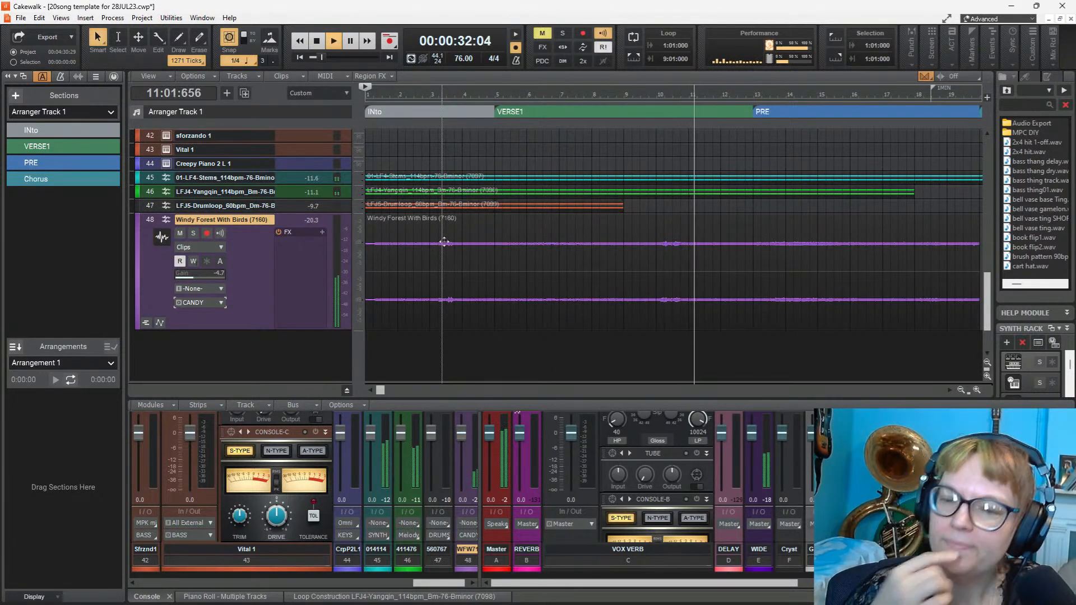
{"action": "key", "text": "w"}
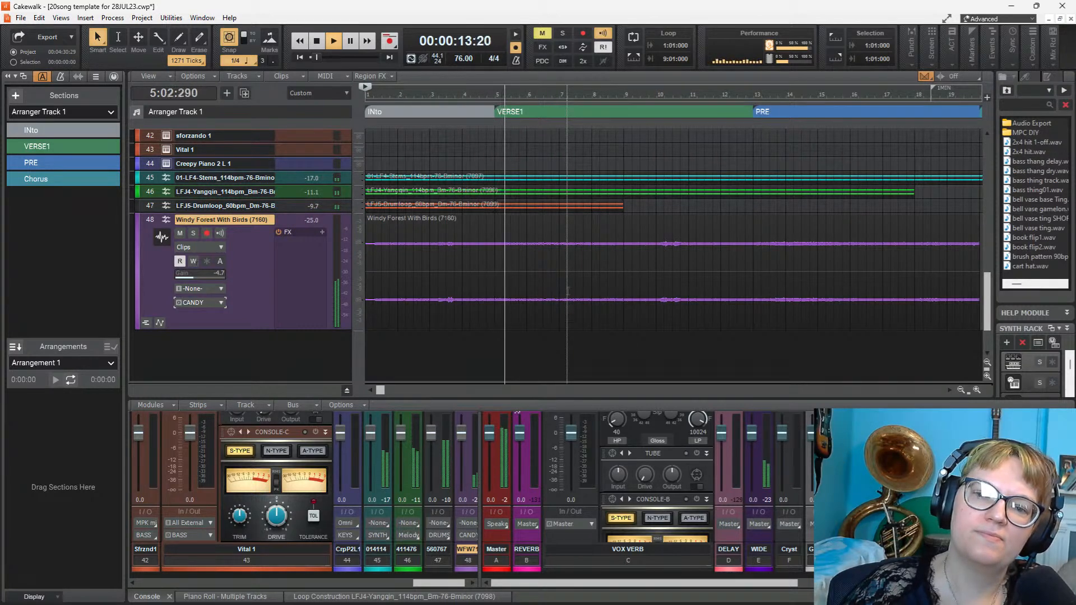
Step: Trim the end of the Yangqin clip back slightly within bar 17 and play the project from the start
{"action": "left_click", "coordinate": [887, 189]}
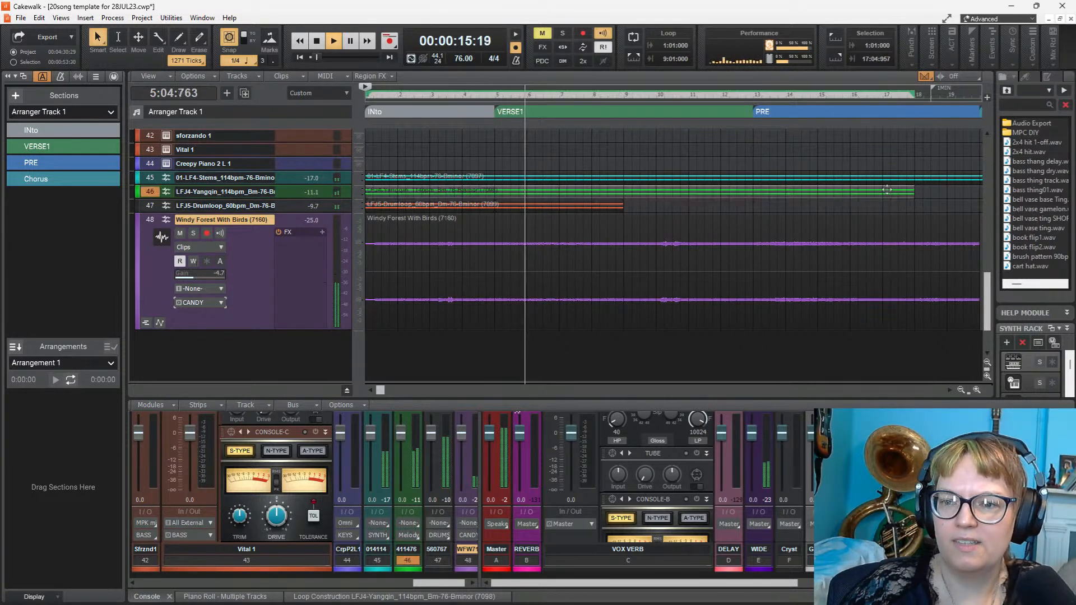
{"action": "key", "text": "space"}
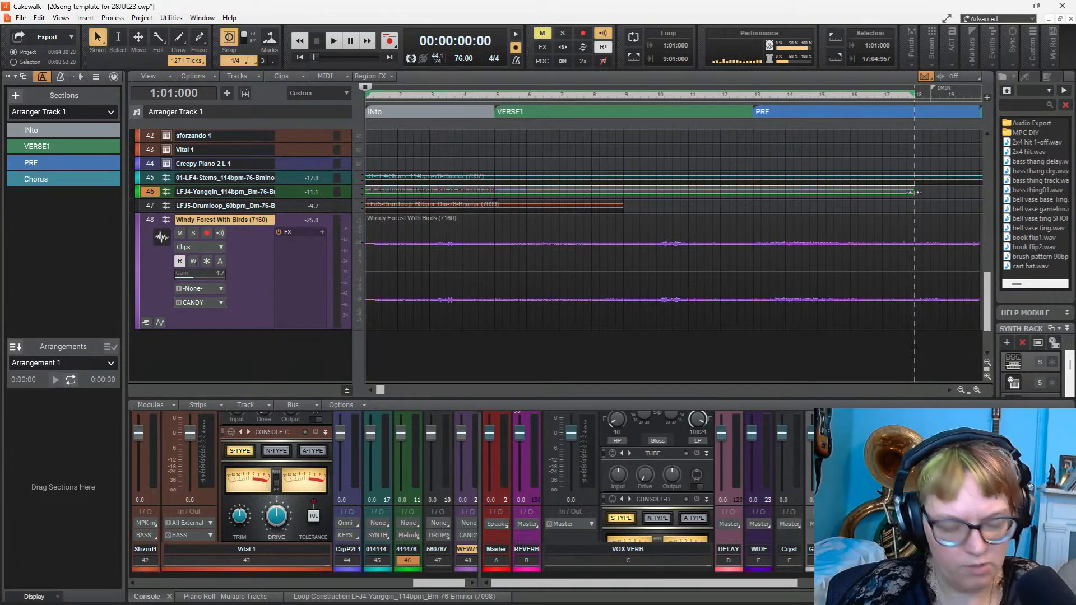
{"action": "left_click_drag", "start_coordinate": [912, 192], "coordinate": [907, 194]}
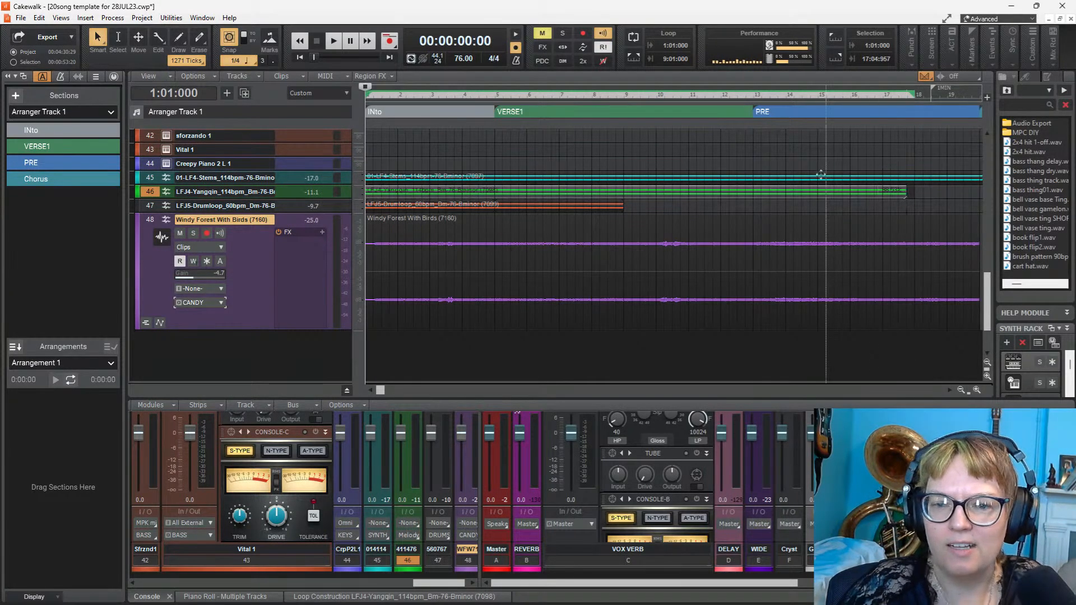
{"action": "key", "text": "space"}
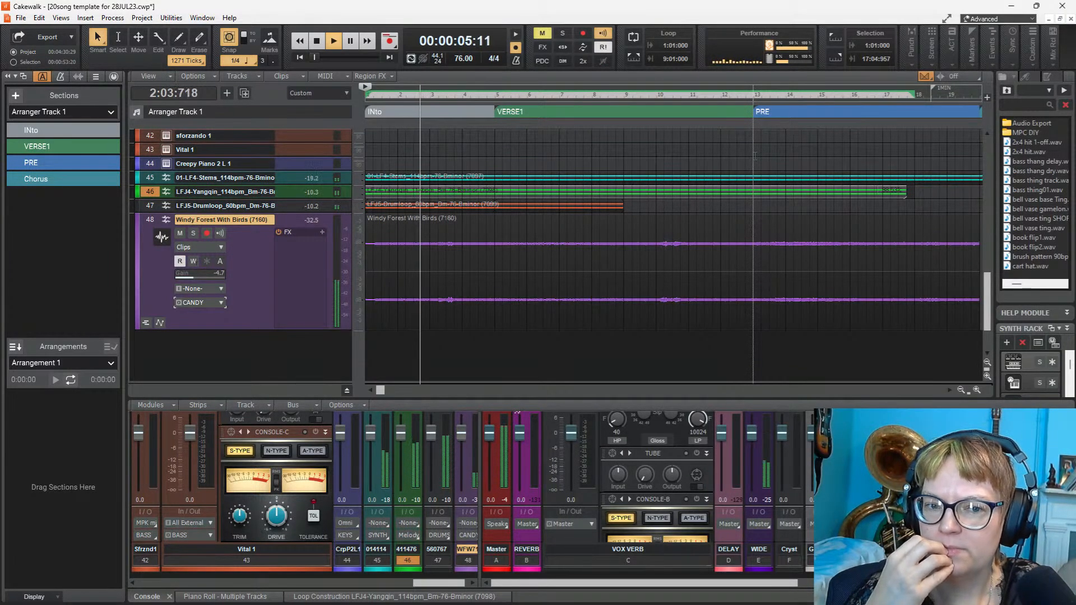
{"action": "key", "text": "space"}
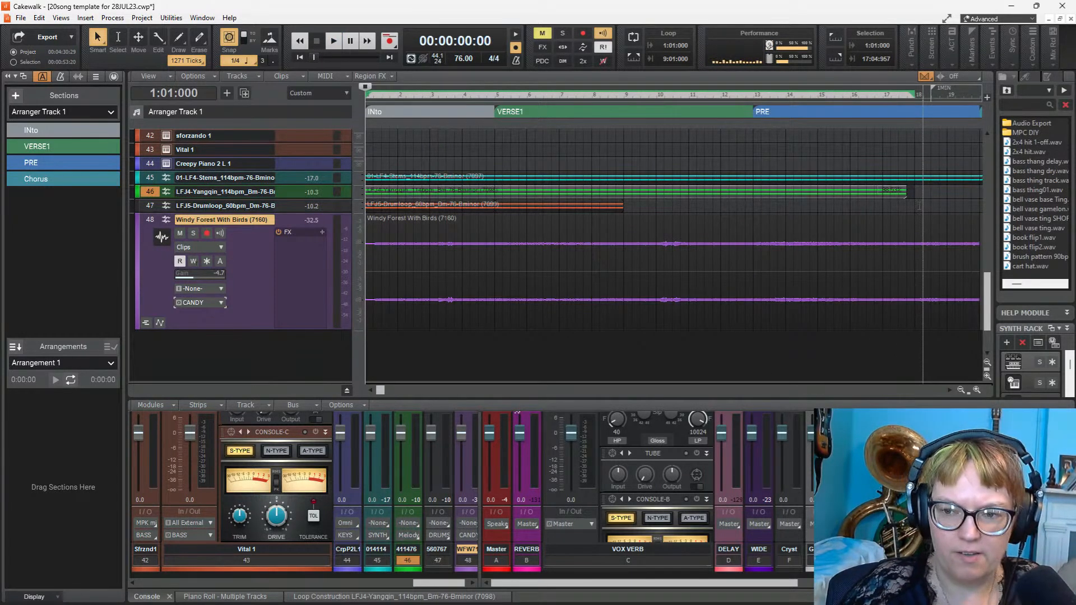
Step: Turn off snapping, extend the end of the Yangqin clip very slightly and play the project from the start
{"action": "key", "text": "n"}
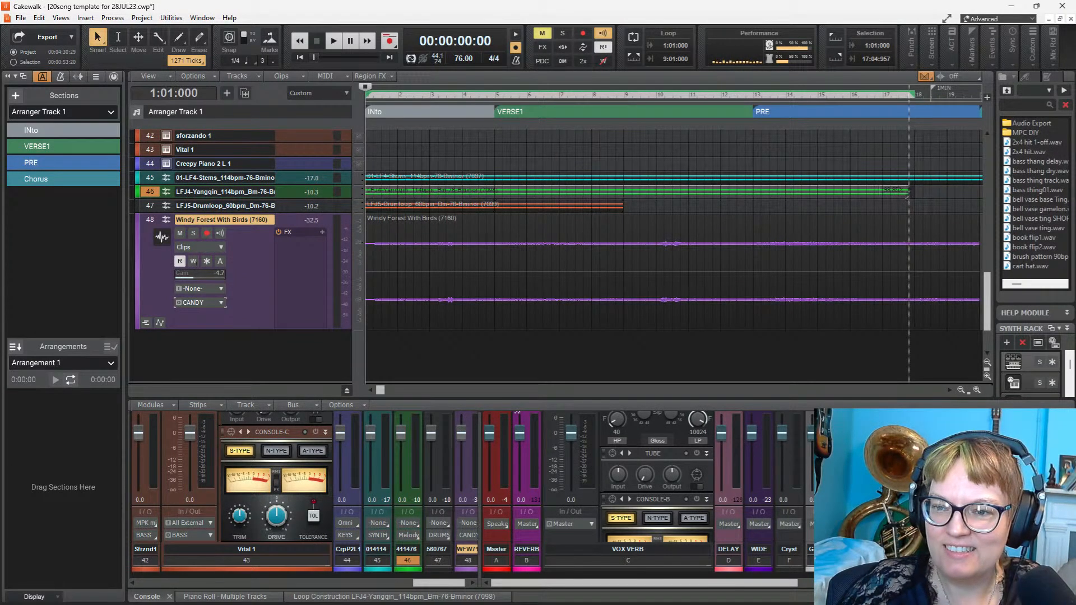
{"action": "key", "text": "space"}
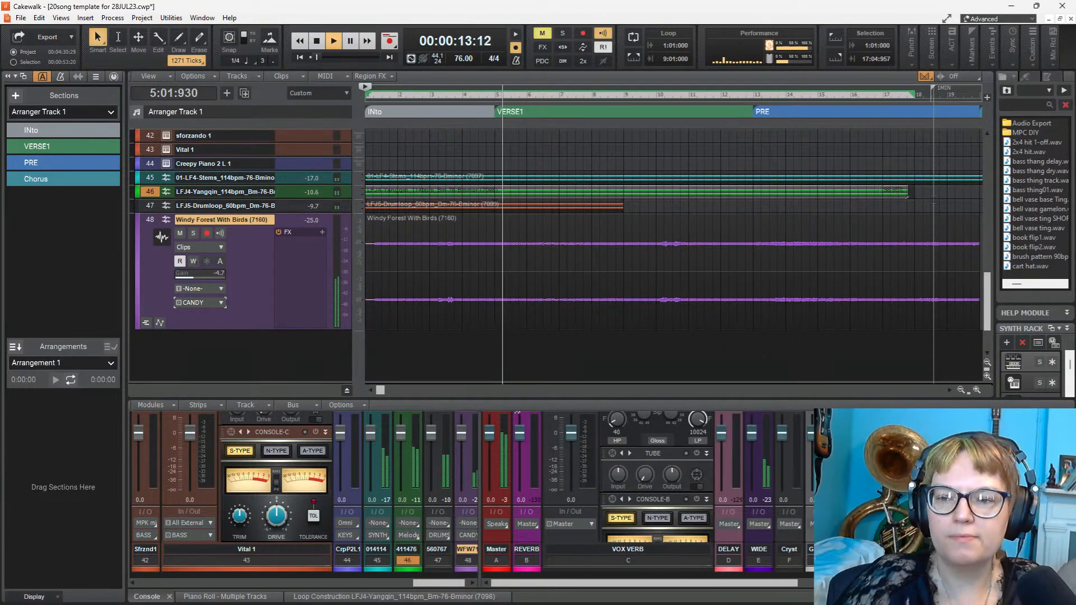
Step: Play the project from the start with the Yangqin track focused, and replay it with the Windy Forest With Birds track focused
{"action": "key", "text": "space"}
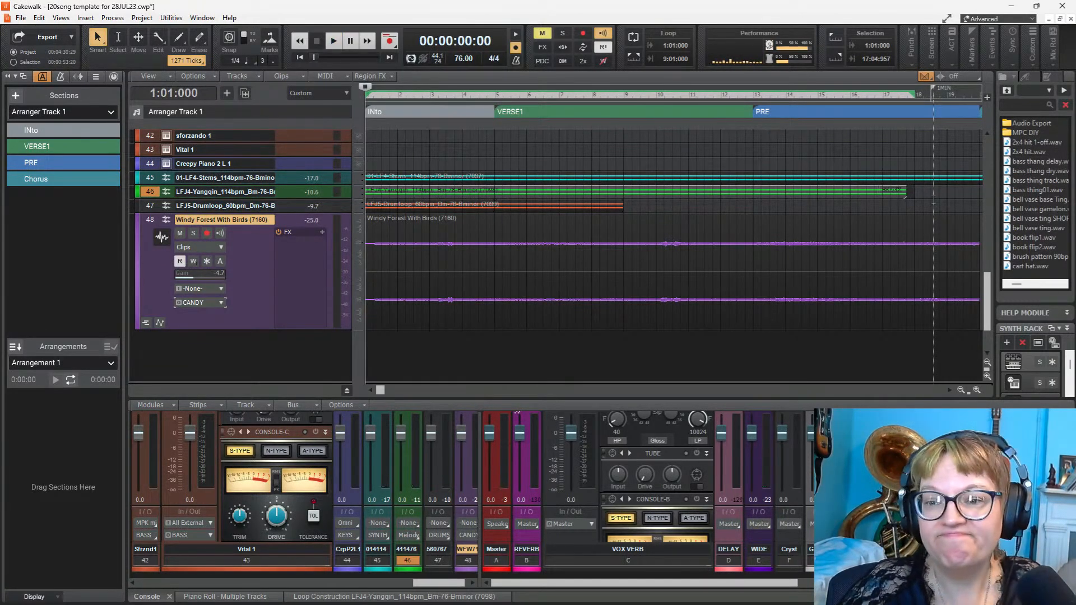
{"action": "left_click", "coordinate": [904, 193]}
{"action": "key", "text": "space"}
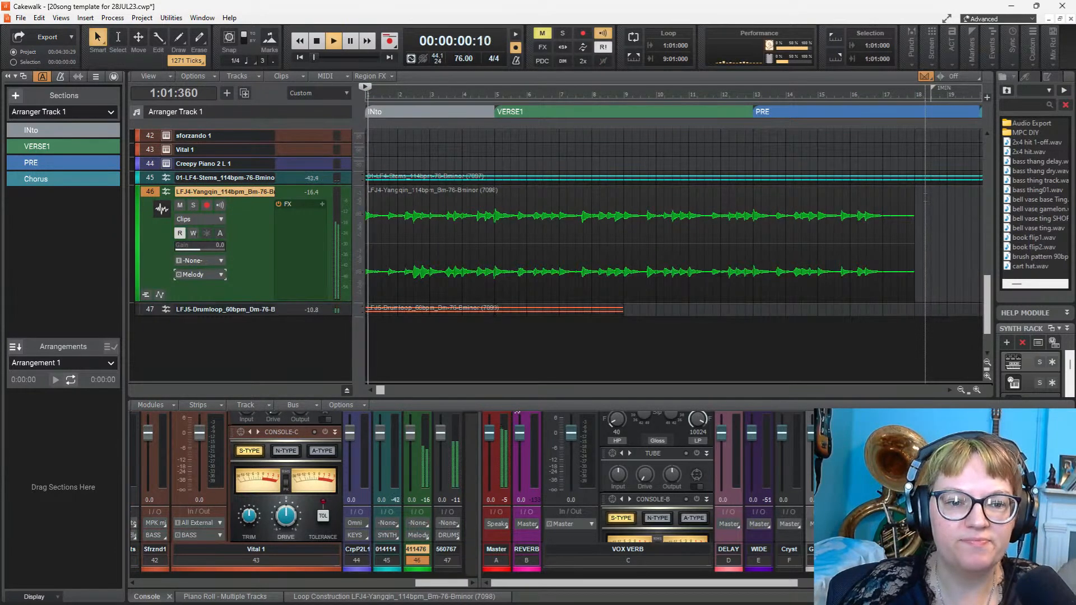
{"action": "key", "text": "space"}
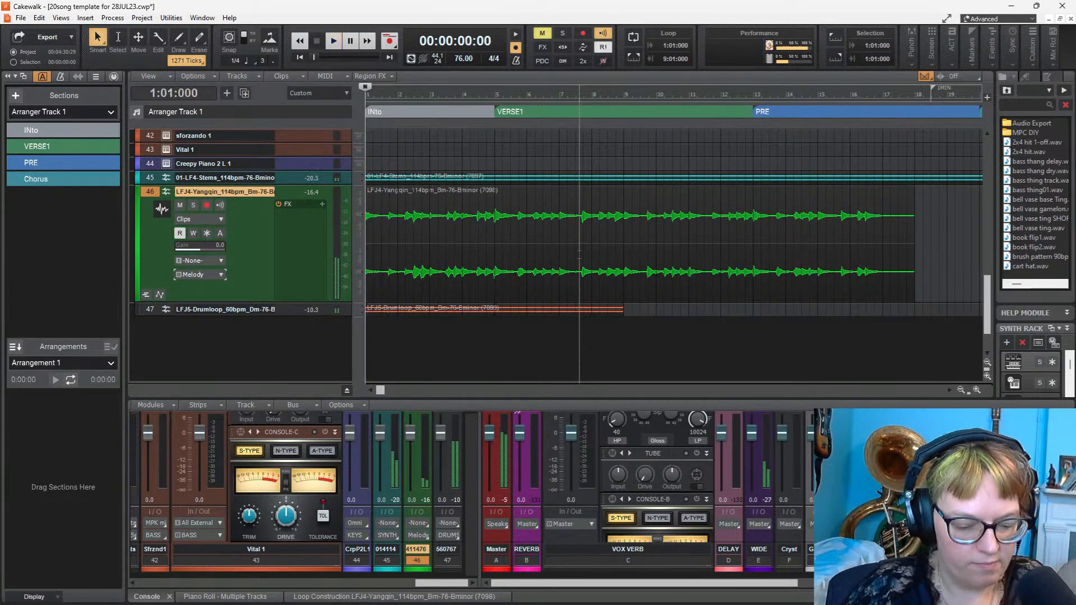
{"action": "key", "text": "Down"}
{"action": "key", "text": "Down"}
{"action": "key", "text": "space"}
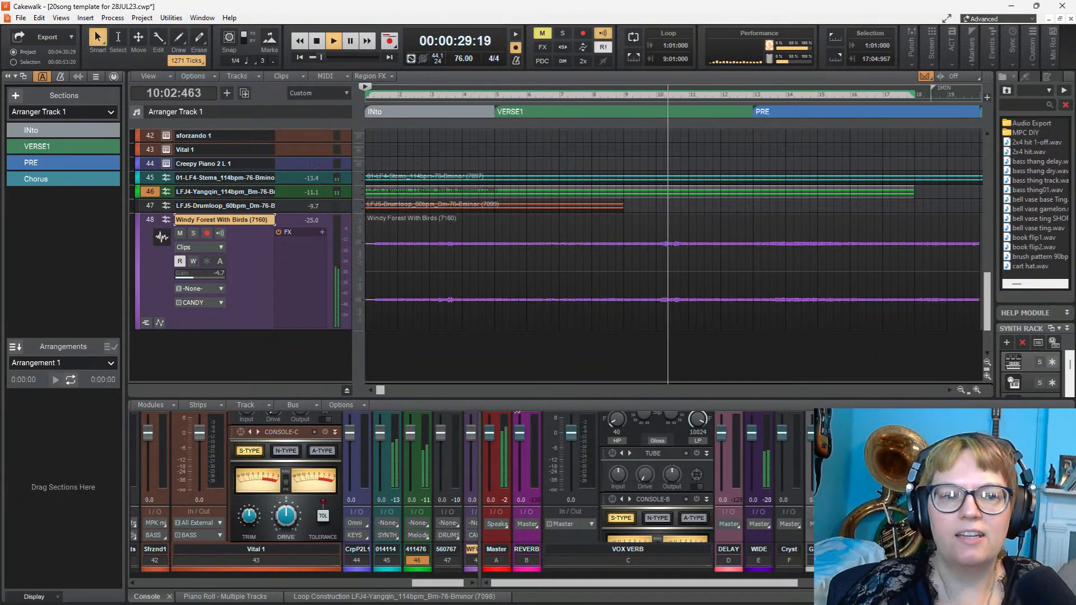
{"action": "key", "text": "space"}
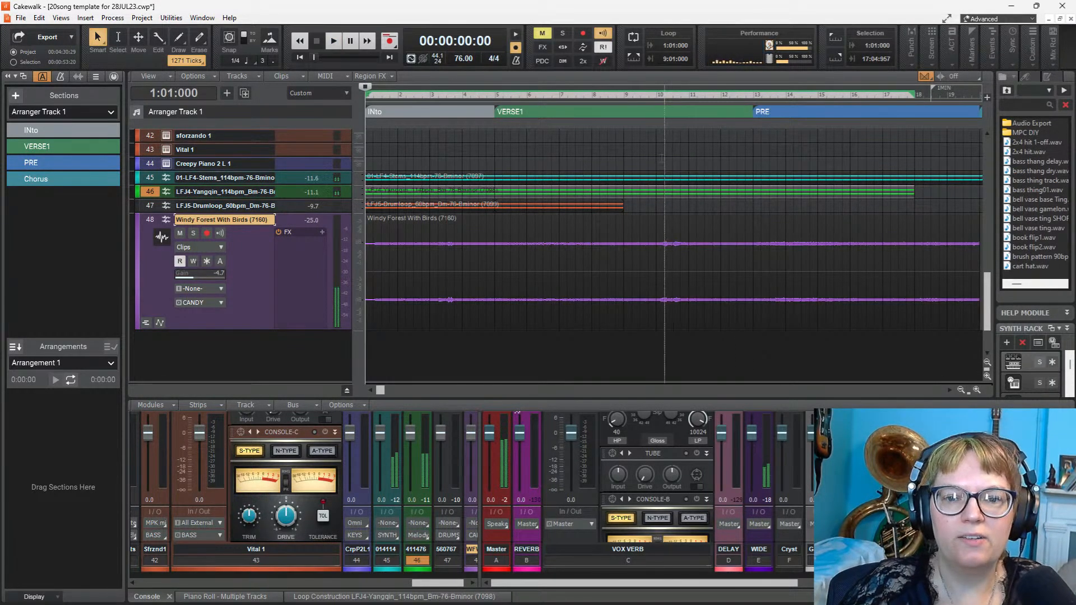
Step: Move the now time to 9:01:112, trim the end of the Yangqin clip back to early bar 9 and focus its track
{"action": "left_click", "coordinate": [626, 336]}
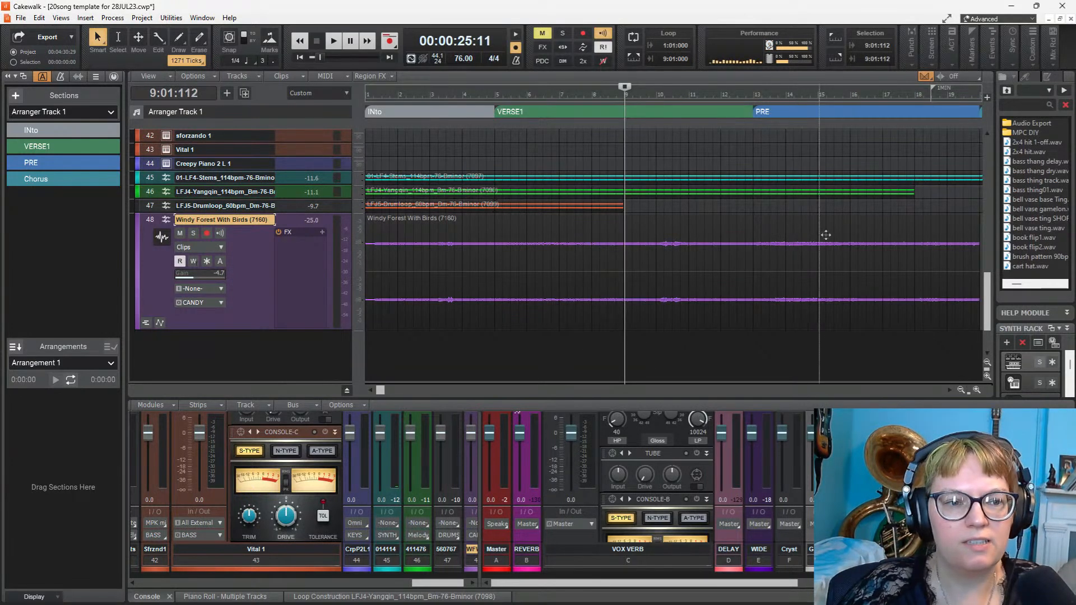
{"action": "left_click_drag", "start_coordinate": [911, 194], "coordinate": [639, 205]}
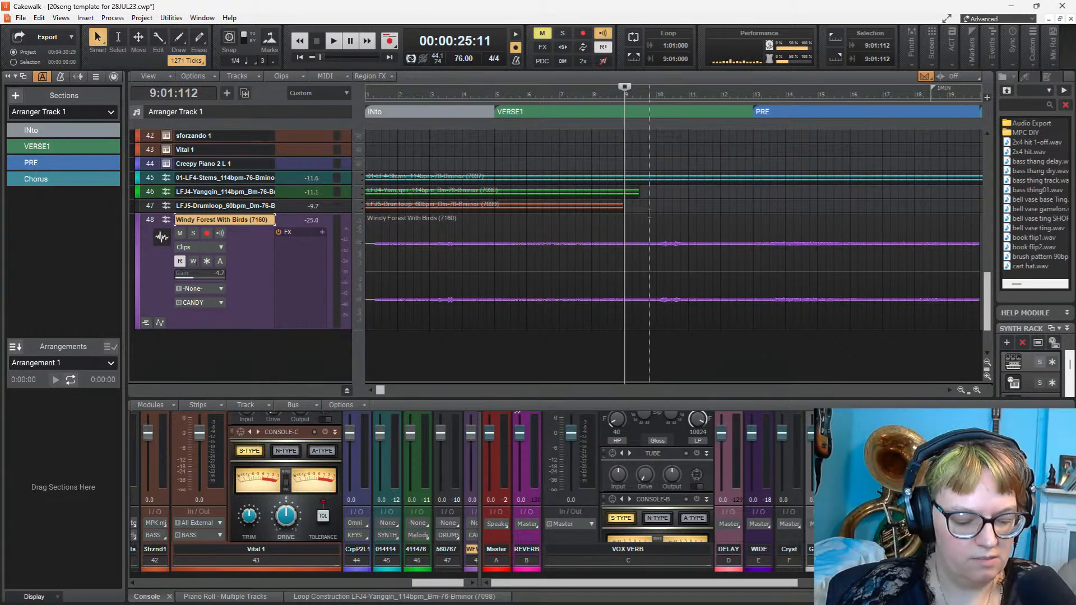
{"action": "scroll", "coordinate": [639, 205], "scroll_direction": "up", "scroll_amount": 3}
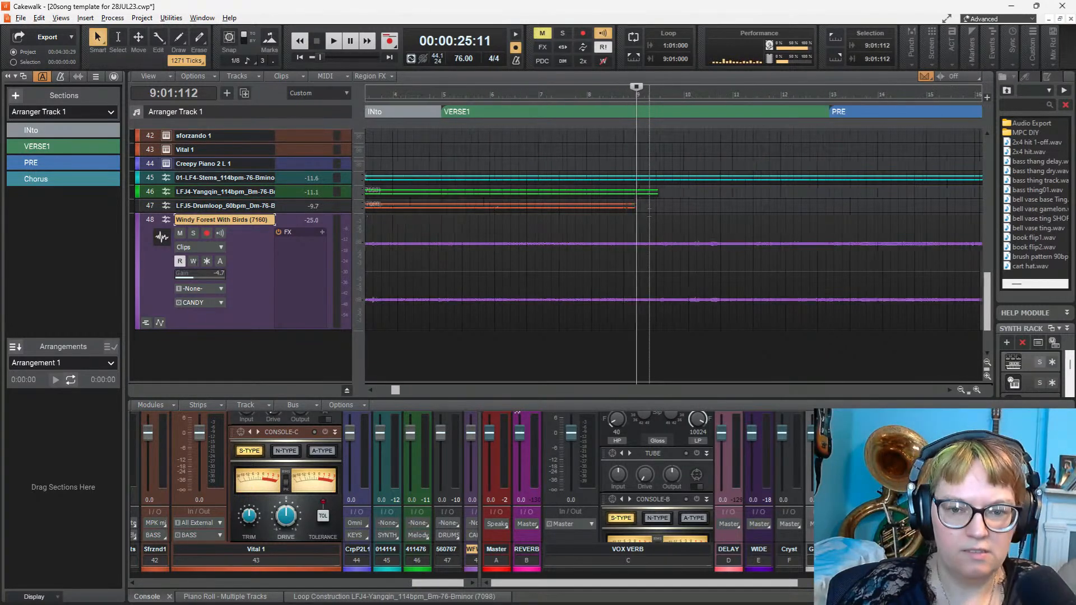
{"action": "left_click", "coordinate": [255, 191]}
Step: Audition the Yangqin clip's ending from 9:01:112, then extend its end slightly within bar 9 and add a fade-out
{"action": "key", "text": "space"}
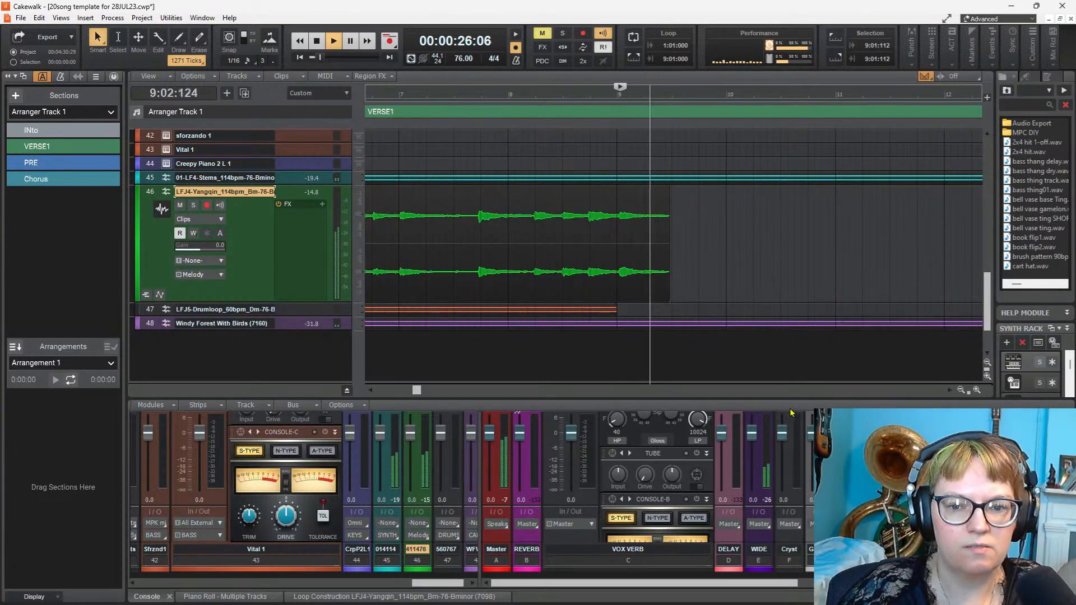
{"action": "key", "text": "space"}
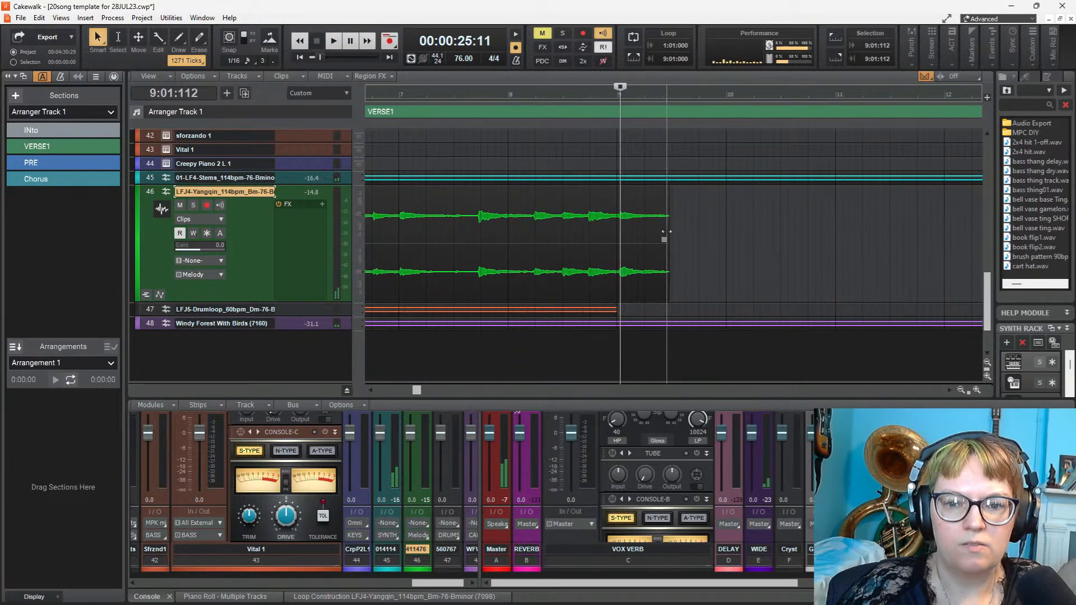
{"action": "left_click_drag", "start_coordinate": [667, 232], "coordinate": [693, 233]}
{"action": "left_click_drag", "start_coordinate": [693, 188], "coordinate": [647, 189]}
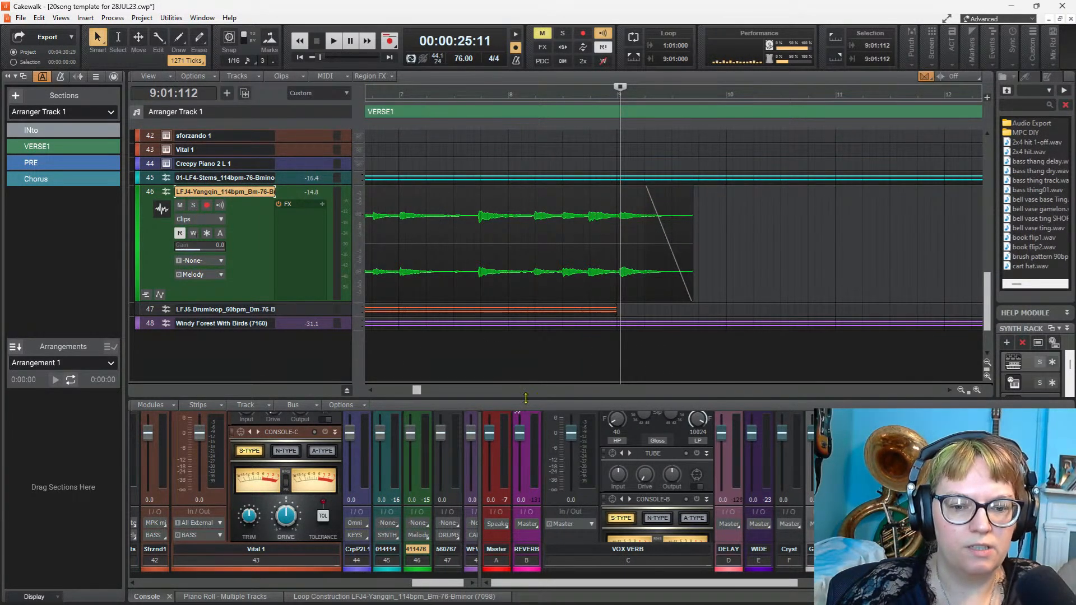
Step: Enlarge the console and add a send from the Yangqin track to the REVERB bus
{"action": "left_click_drag", "start_coordinate": [525, 372], "coordinate": [505, 246]}
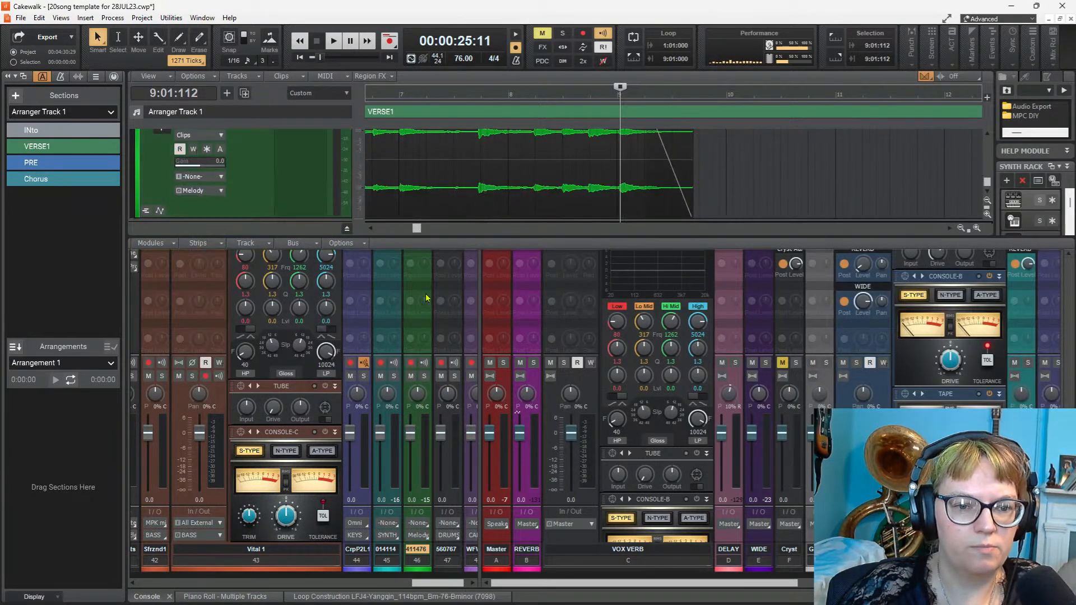
{"action": "scroll", "coordinate": [403, 309], "scroll_direction": "up", "scroll_amount": 4}
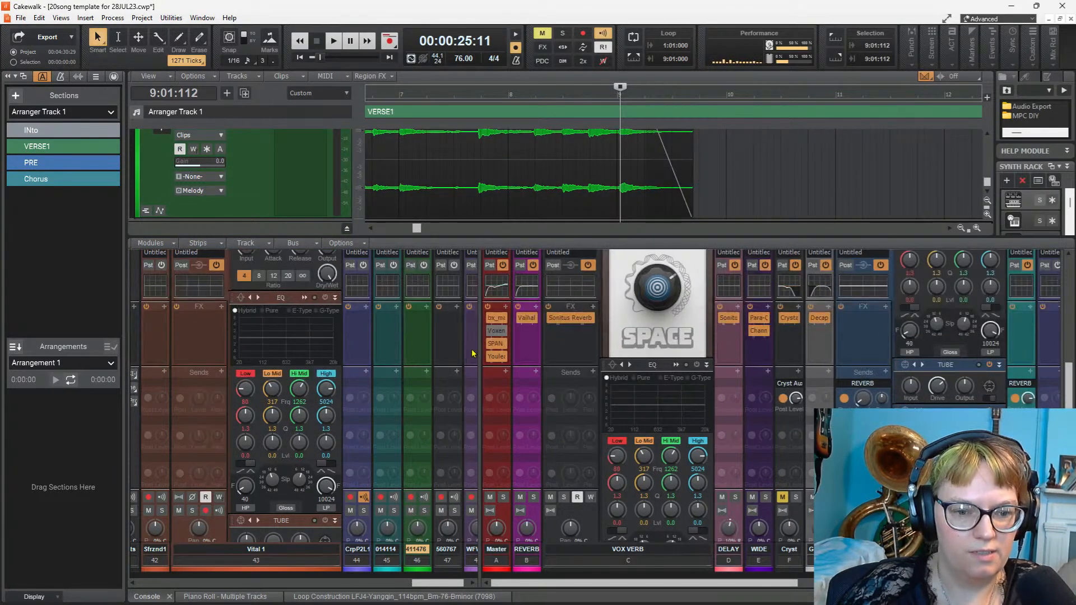
{"action": "scroll", "coordinate": [474, 336], "scroll_direction": "up", "scroll_amount": 1}
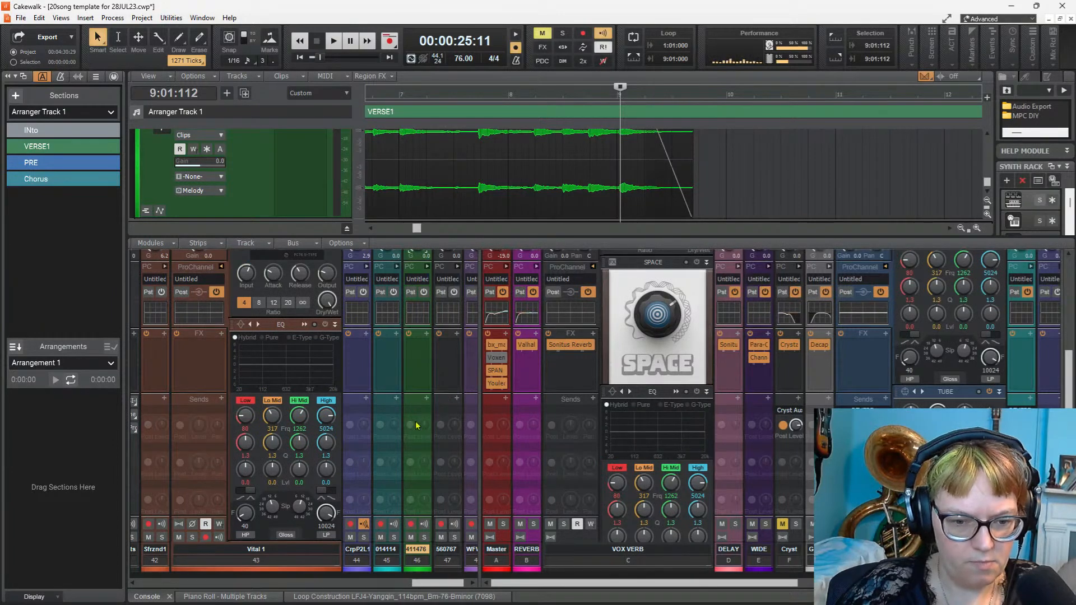
{"action": "left_click", "coordinate": [427, 399]}
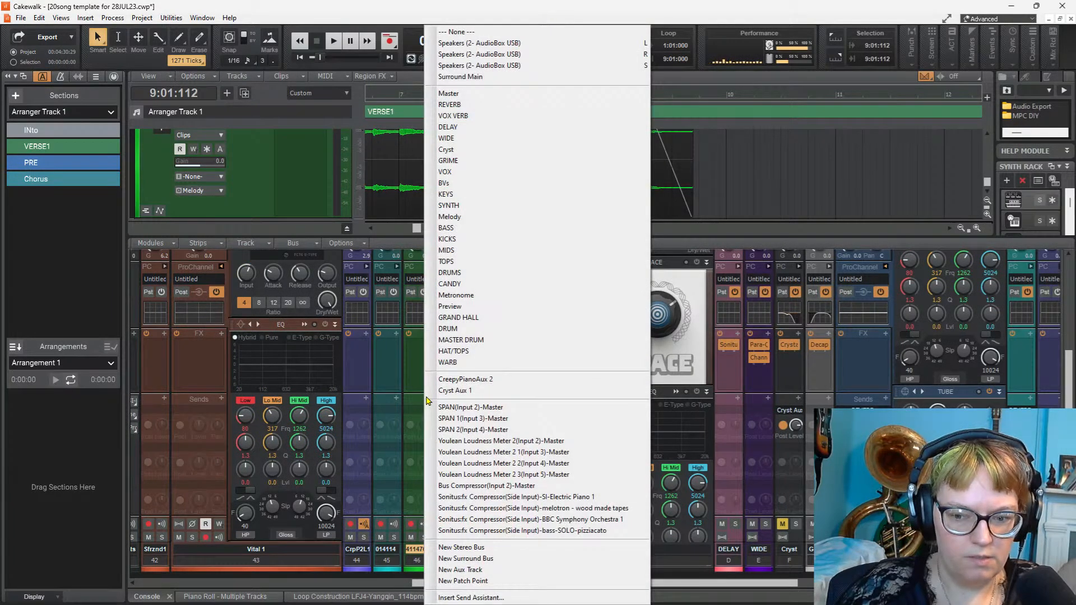
{"action": "left_click", "coordinate": [452, 105]}
Step: Expand the Yangqin channel strip and its ProChannel, set the now time to 7:02:397 and widen the console's track area
{"action": "double_click", "coordinate": [427, 427]}
{"action": "left_click", "coordinate": [427, 267]}
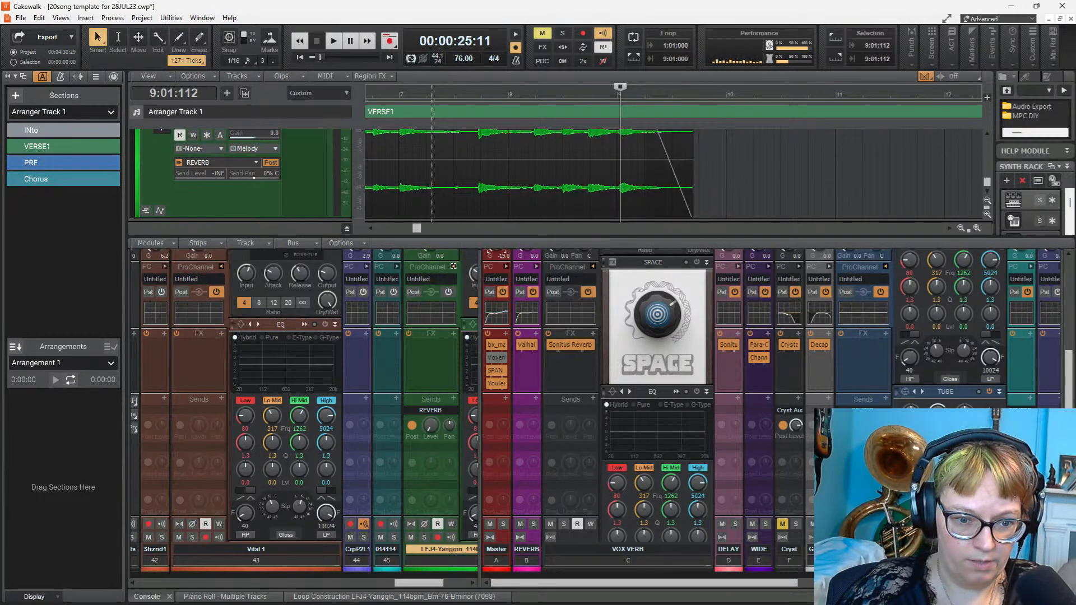
{"action": "left_click", "coordinate": [437, 213]}
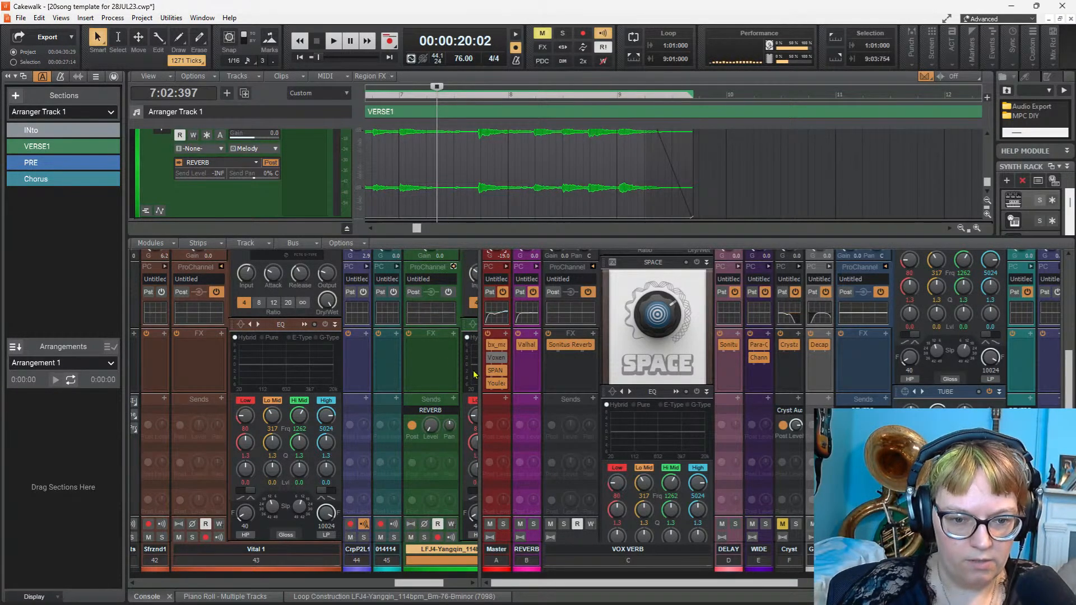
{"action": "left_click_drag", "start_coordinate": [479, 374], "coordinate": [614, 384]}
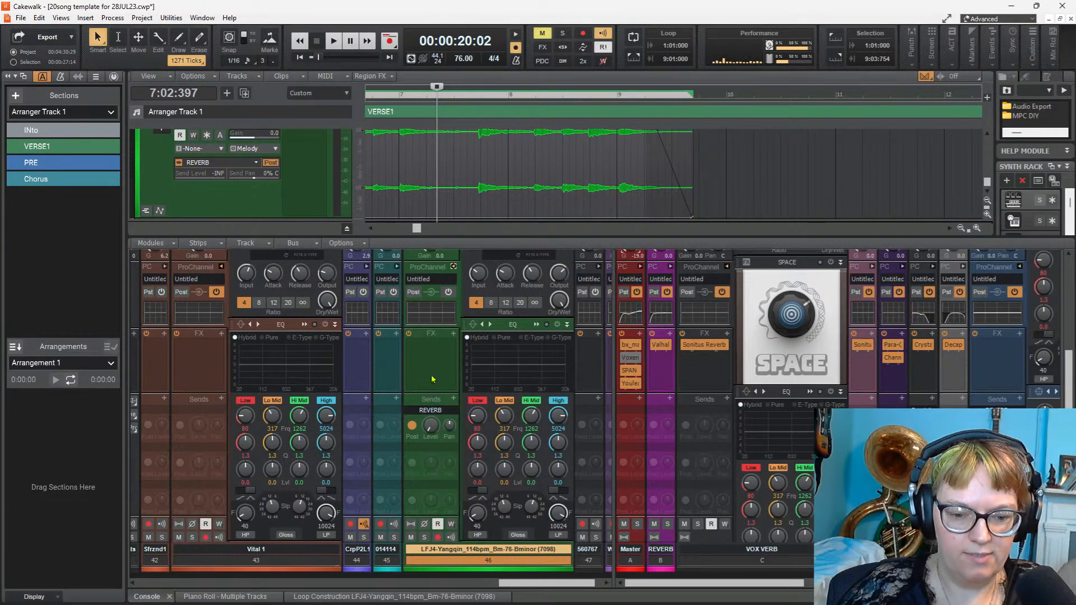
{"action": "scroll", "coordinate": [443, 389], "scroll_direction": "up", "scroll_amount": 1}
{"action": "scroll", "coordinate": [449, 399], "scroll_direction": "down", "scroll_amount": 2}
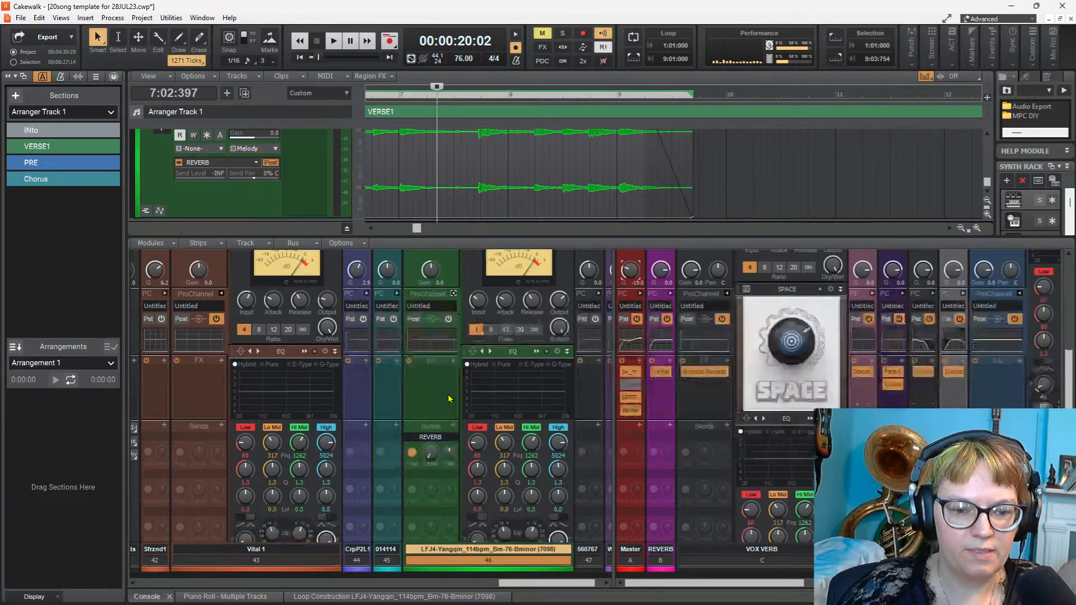
{"action": "scroll", "coordinate": [448, 399], "scroll_direction": "down", "scroll_amount": 1}
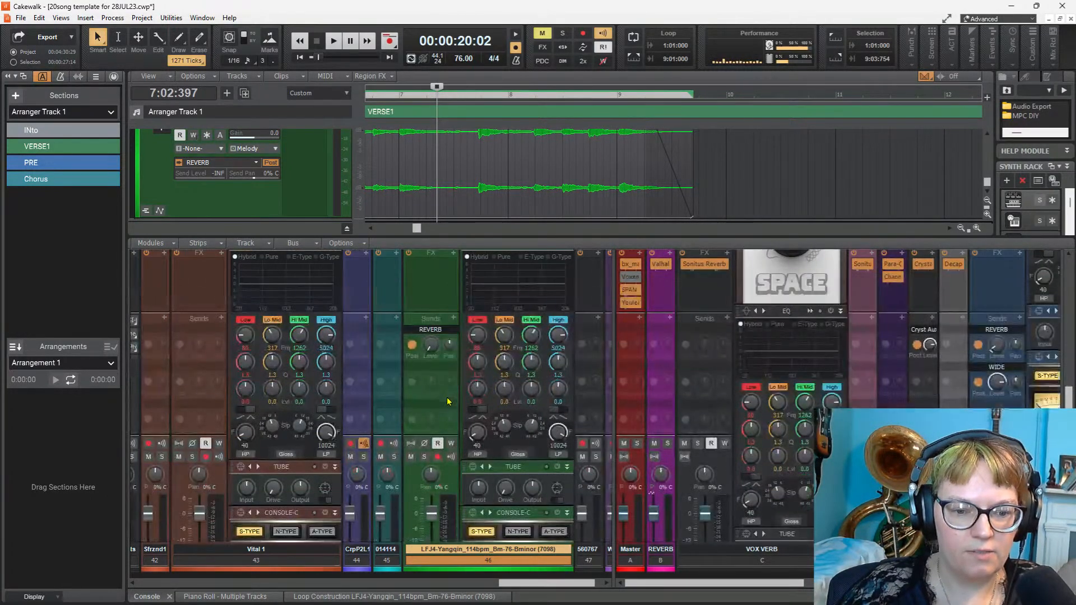
Step: Enable automation write on the Yangqin track and record its REVERB send level rising to 3.6 dB during playback from 7:02:397
{"action": "left_click", "coordinate": [451, 444]}
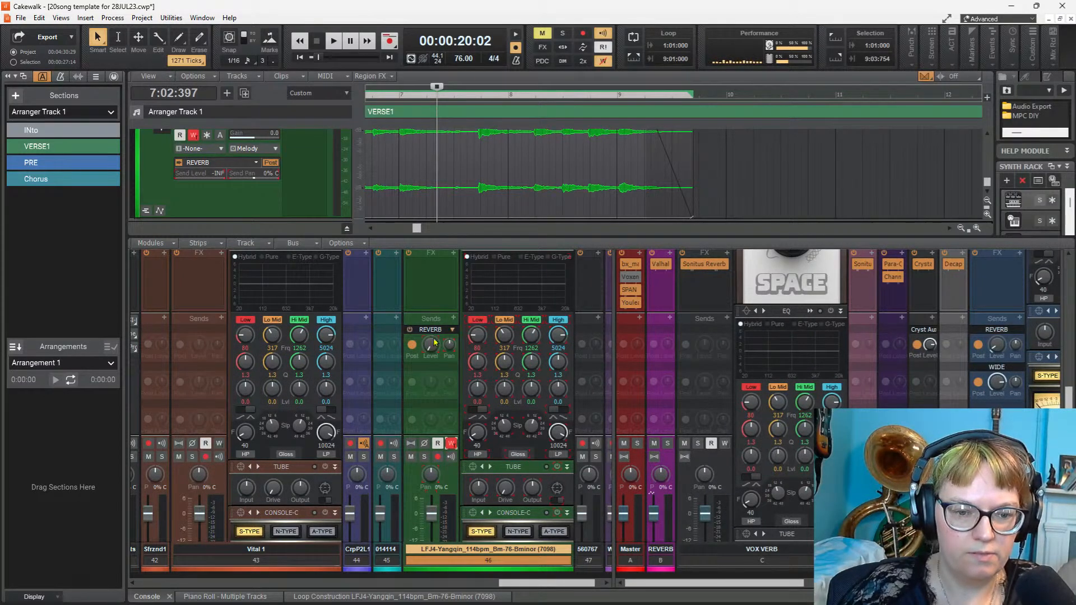
{"action": "mouse_move", "coordinate": [431, 349]}
{"action": "key", "text": "space"}
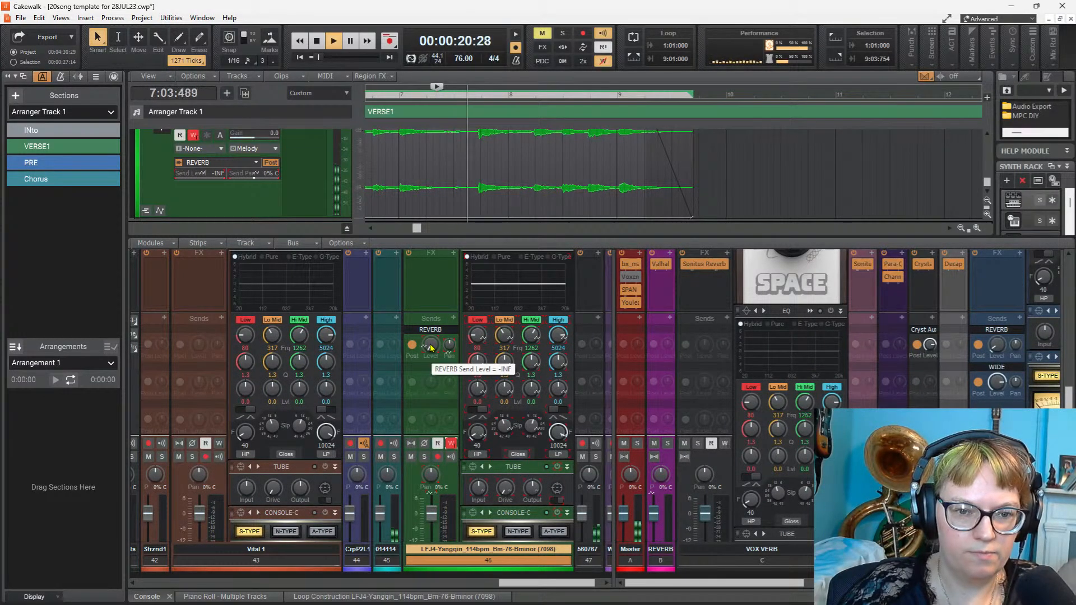
{"action": "left_click_drag", "start_coordinate": [431, 349], "coordinate": [425, 345]}
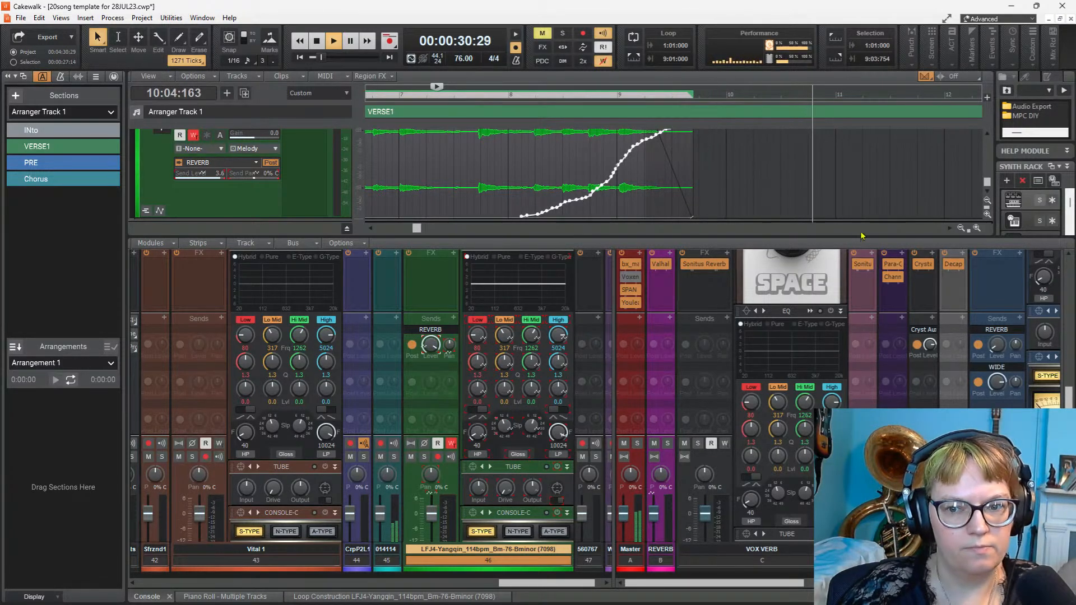
{"action": "key", "text": "space"}
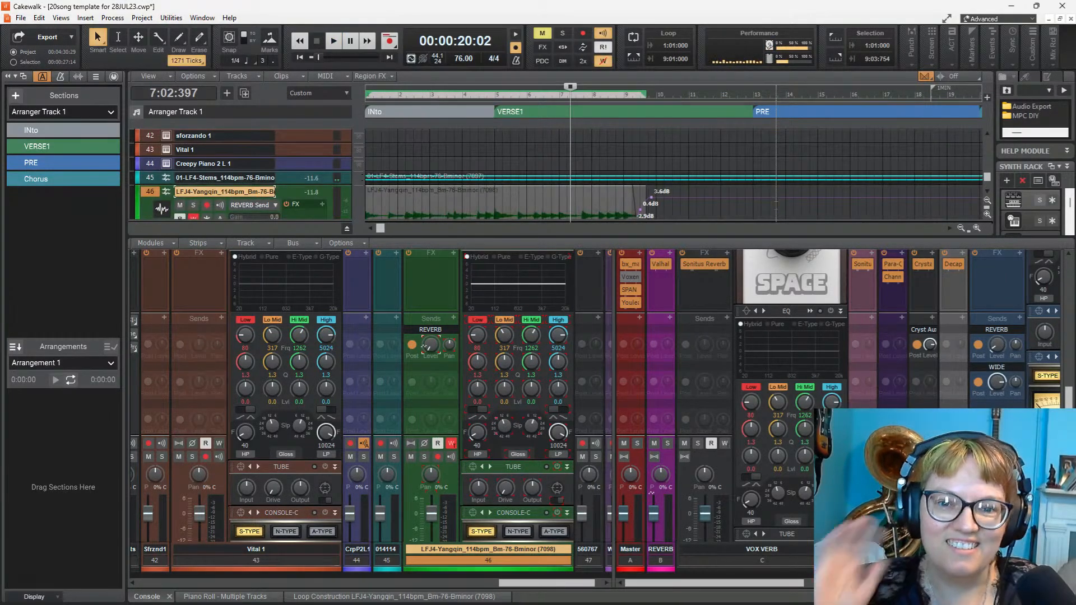
Step: Trim the end of the 01-LF4-Stems clip on track 45 back to bar 10
{"action": "left_click", "coordinate": [251, 177]}
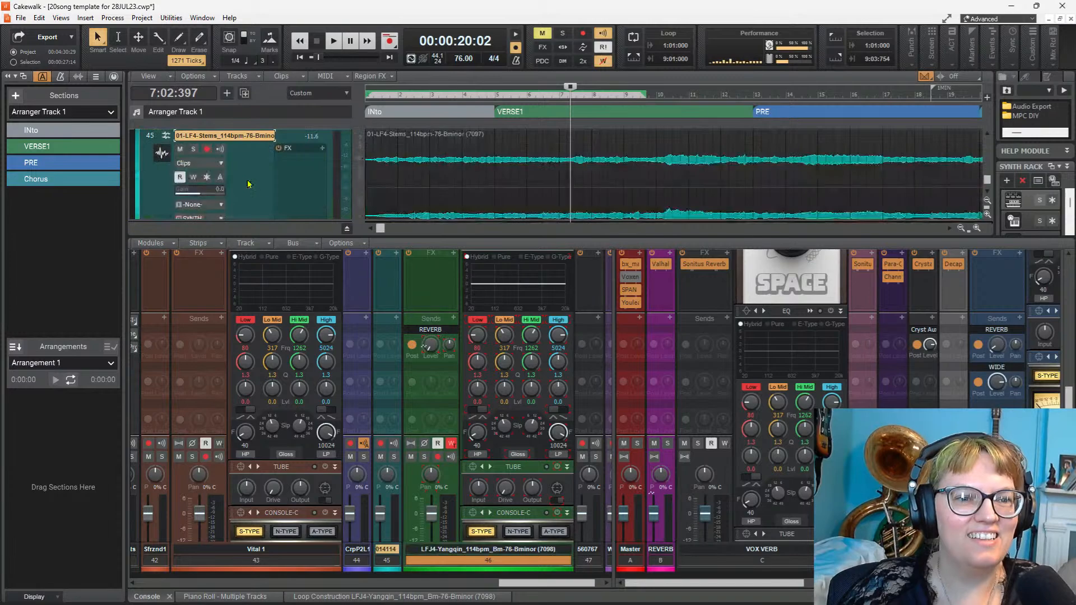
{"action": "scroll", "coordinate": [654, 161], "scroll_direction": "down", "scroll_amount": 5}
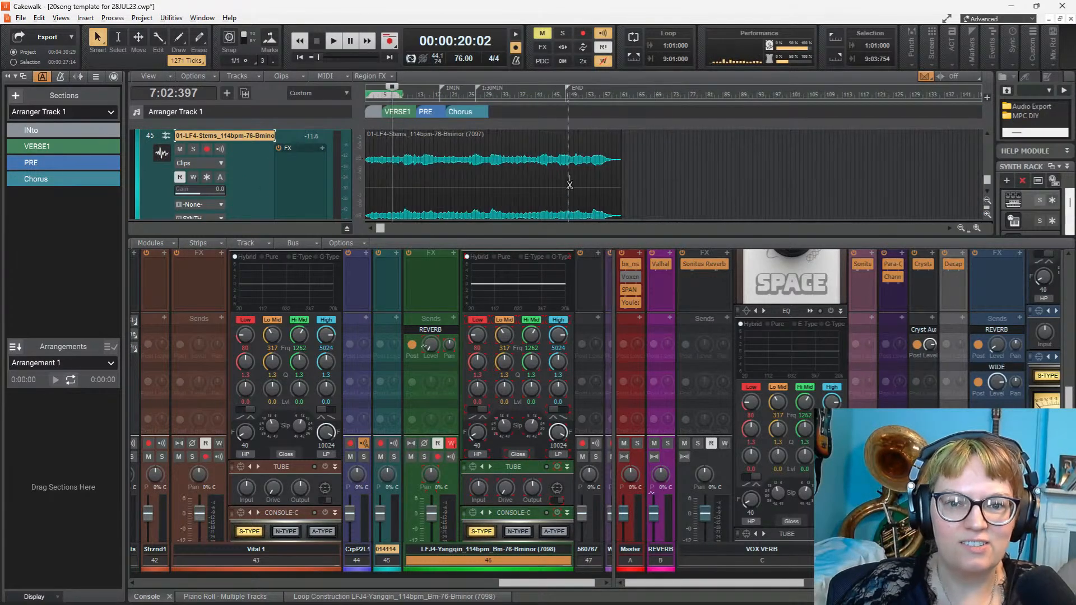
{"action": "scroll", "coordinate": [563, 162], "scroll_direction": "down", "scroll_amount": 3}
{"action": "scroll", "coordinate": [587, 168], "scroll_direction": "up", "scroll_amount": 3}
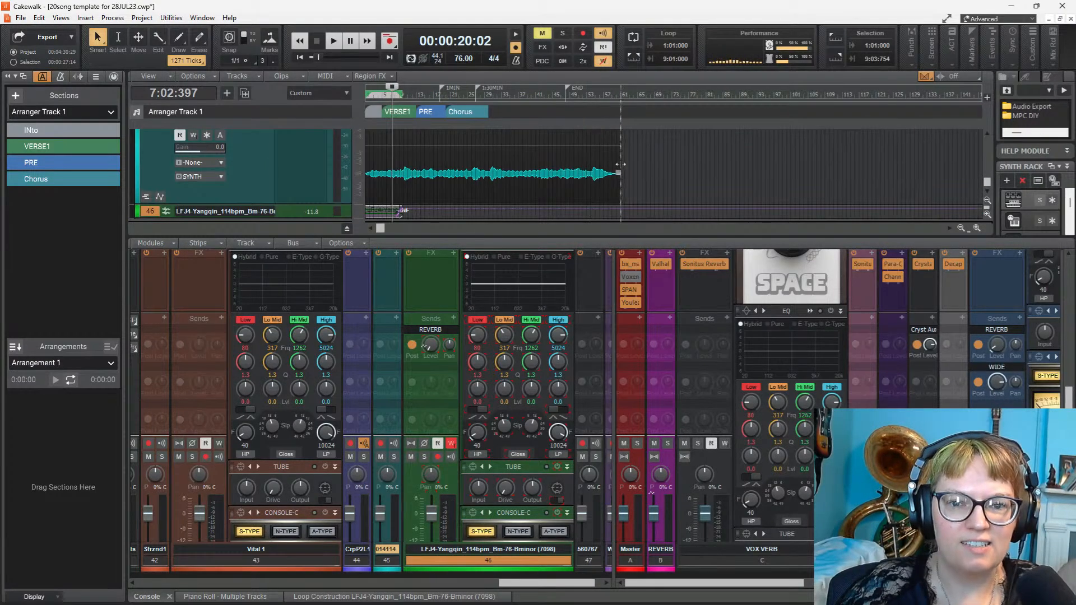
{"action": "left_click_drag", "start_coordinate": [617, 167], "coordinate": [407, 179]}
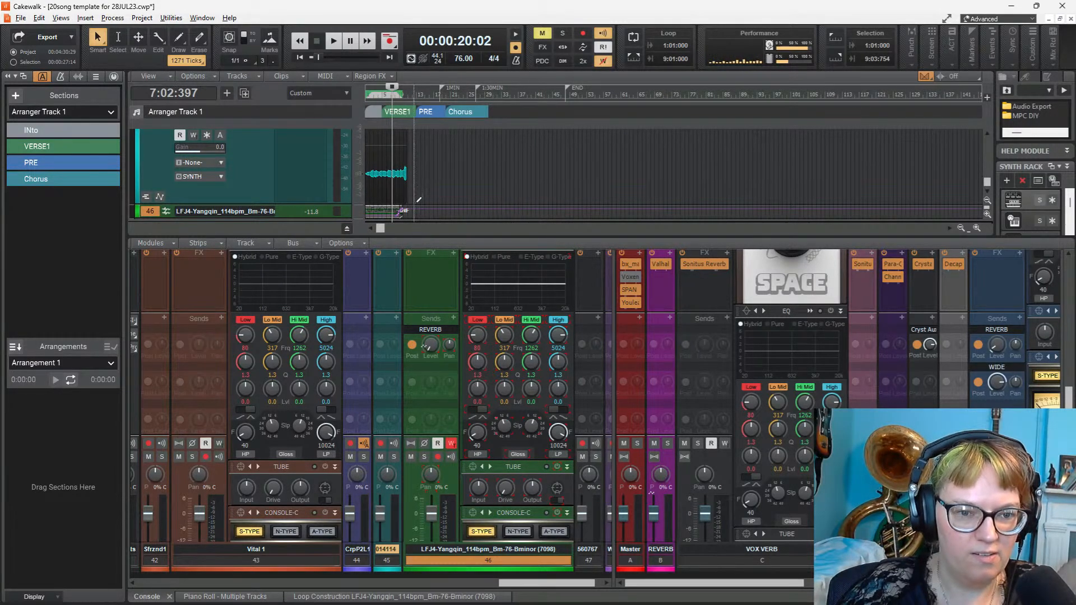
{"action": "scroll", "coordinate": [419, 199], "scroll_direction": "up", "scroll_amount": 3}
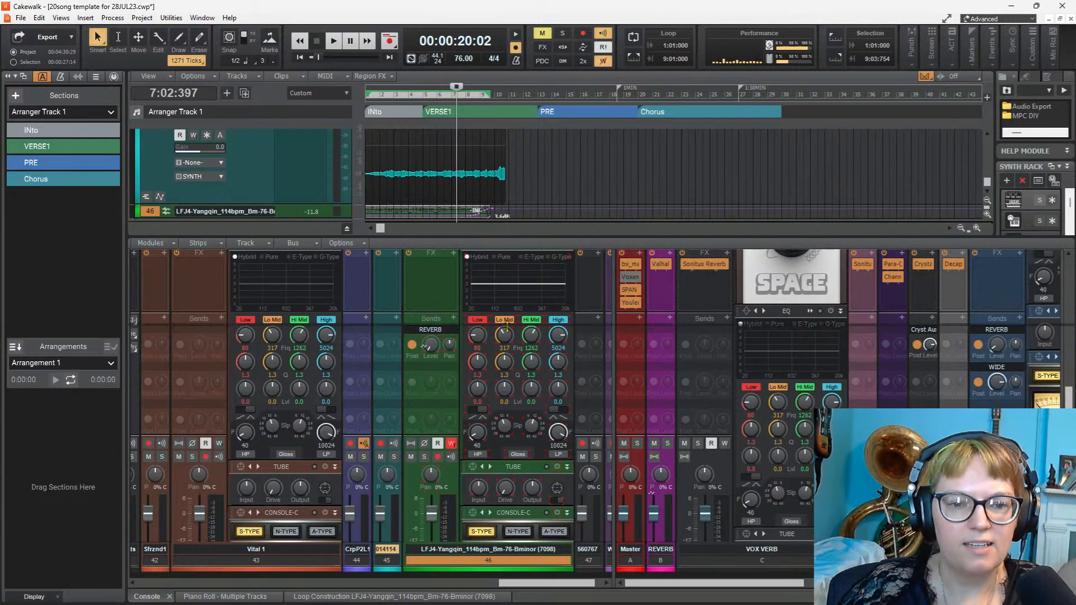
Step: Give the track view more height and play from 7:02:397 to hear how the shortened 01-LF4-Stems clip ends
{"action": "key", "text": "2"}
{"action": "scroll", "coordinate": [530, 224], "scroll_direction": "down", "scroll_amount": 1}
{"action": "scroll", "coordinate": [530, 224], "scroll_direction": "up", "scroll_amount": 3}
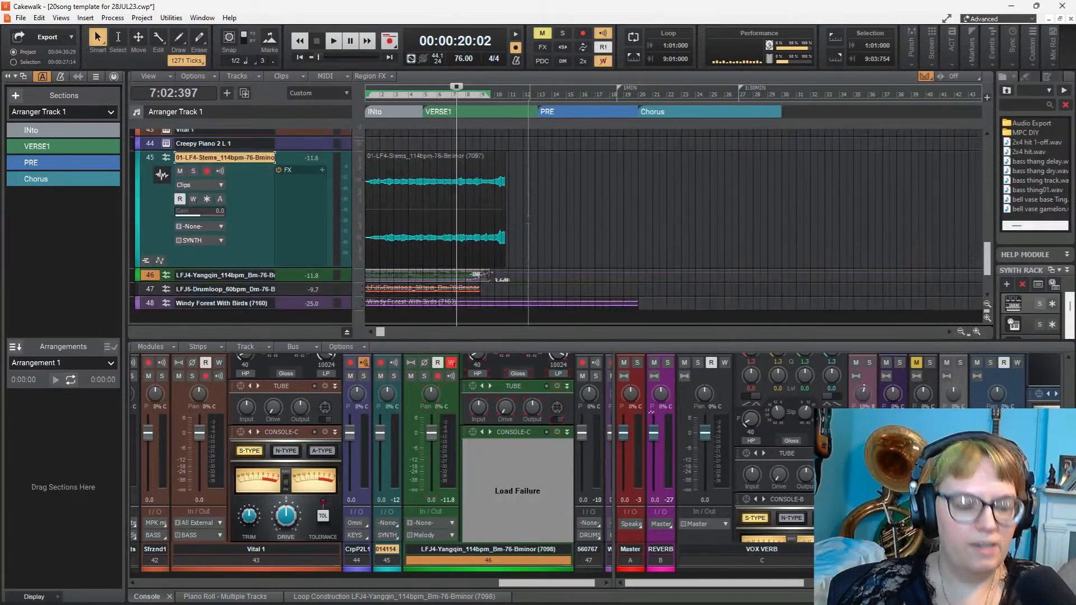
{"action": "scroll", "coordinate": [507, 220], "scroll_direction": "up", "scroll_amount": 2}
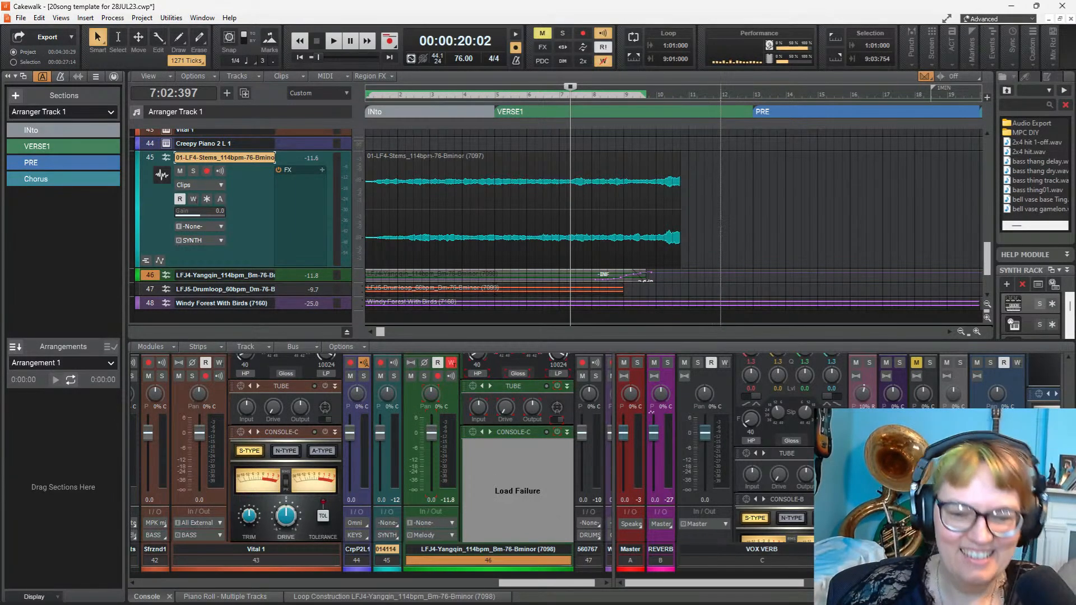
{"action": "key", "text": "space"}
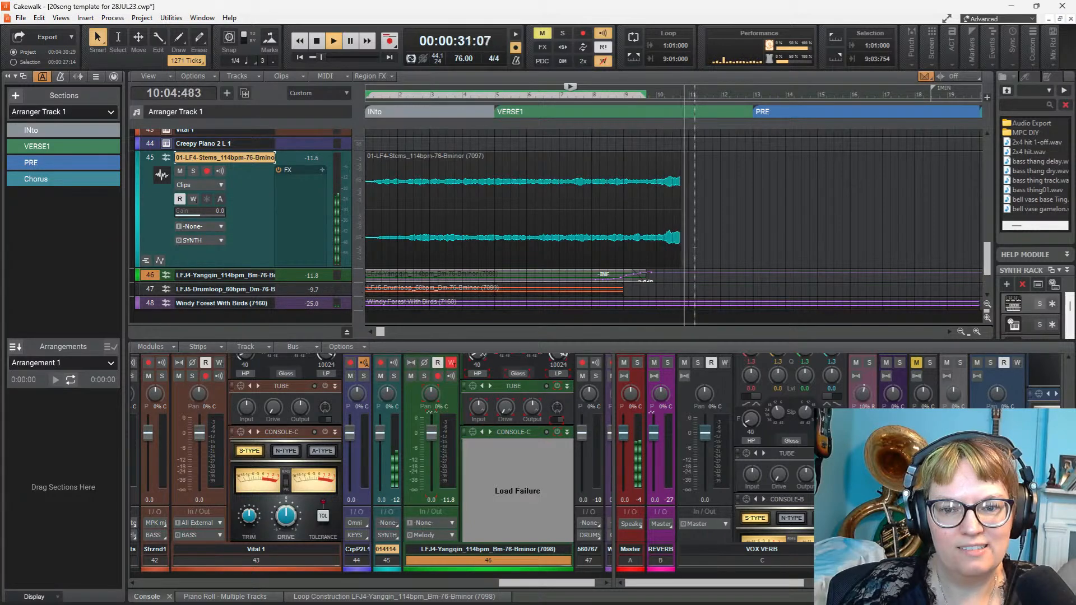
{"action": "key", "text": "space"}
Step: Extend the 01-LF4-Stems clip's end to bar 11, add a fade-out and place the now time at 10:02:388
{"action": "left_click_drag", "start_coordinate": [679, 254], "coordinate": [690, 257]}
{"action": "scroll", "coordinate": [687, 258], "scroll_direction": "up", "scroll_amount": 3}
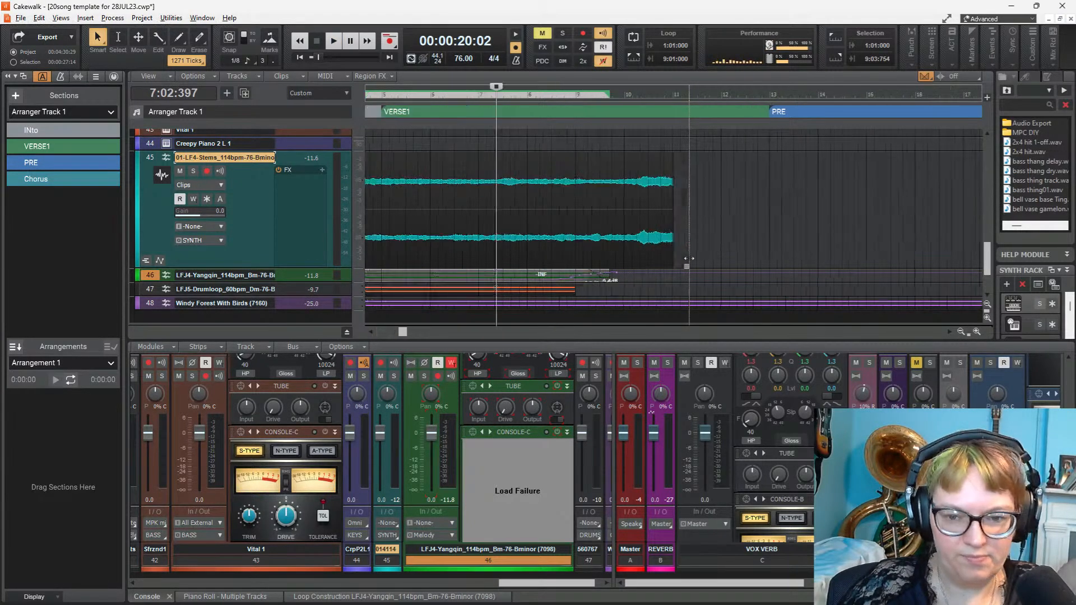
{"action": "left_click_drag", "start_coordinate": [664, 160], "coordinate": [640, 153]}
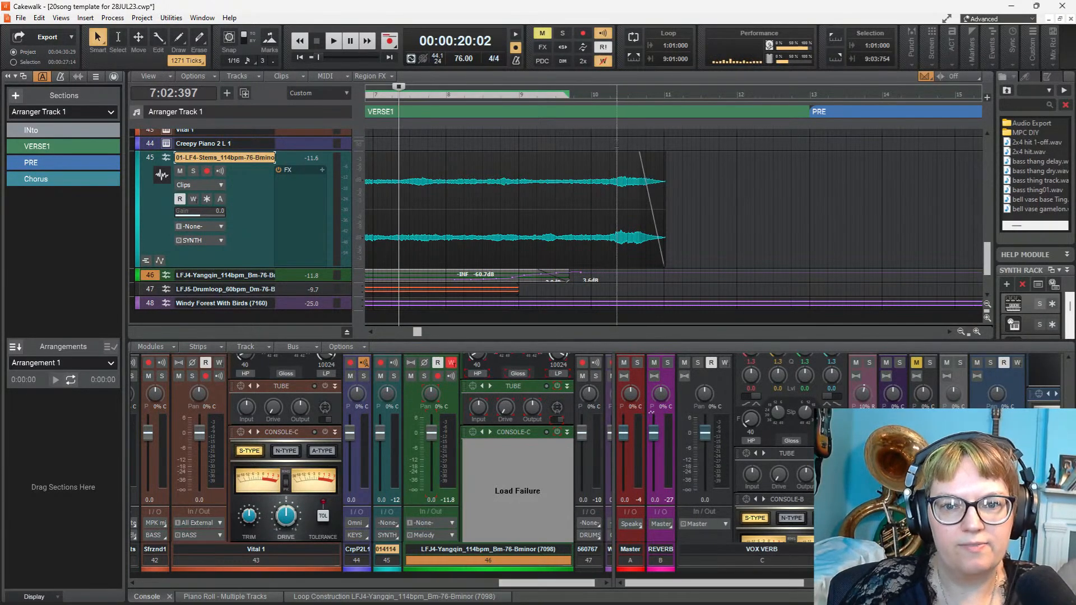
{"action": "left_click", "coordinate": [617, 168]}
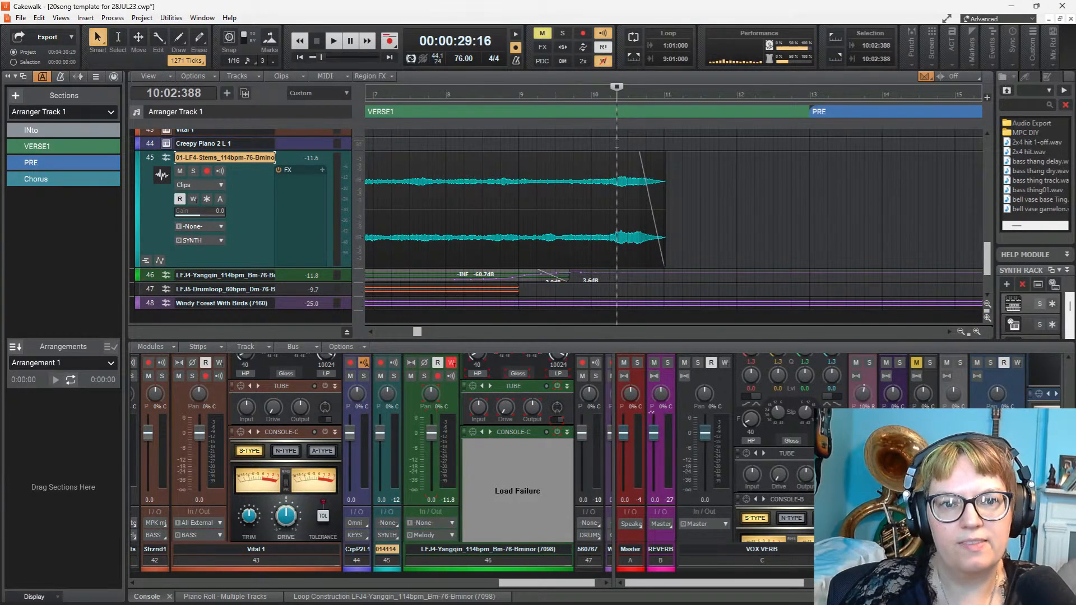
Step: Place the now time at 9:03:959 and add a send to the REVERB bus on the 01-LF4-Stems track
{"action": "left_click", "coordinate": [573, 168]}
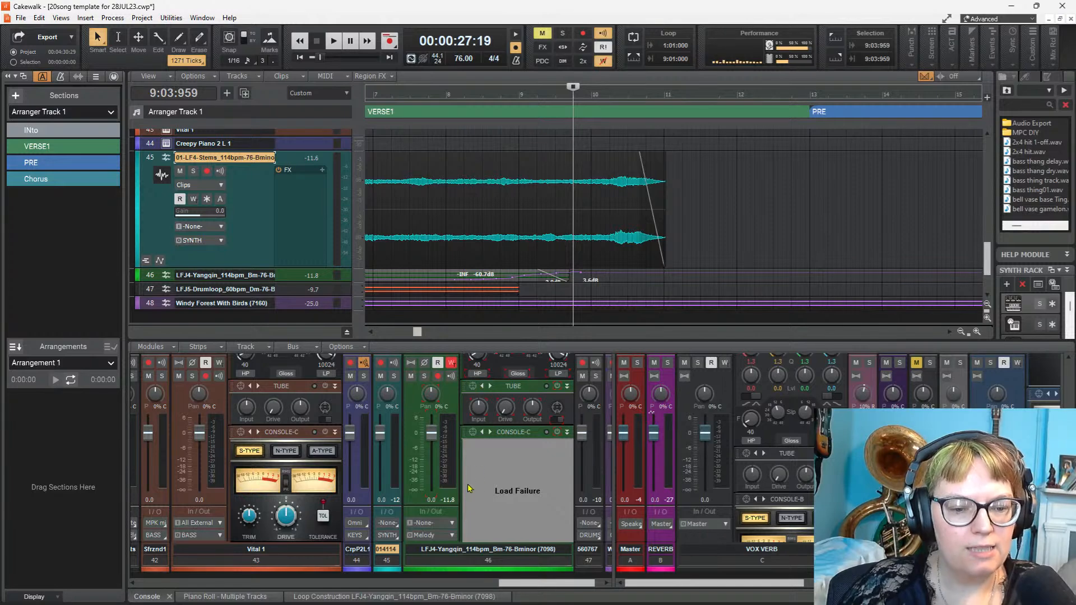
{"action": "scroll", "coordinate": [401, 404], "scroll_direction": "up", "scroll_amount": 5}
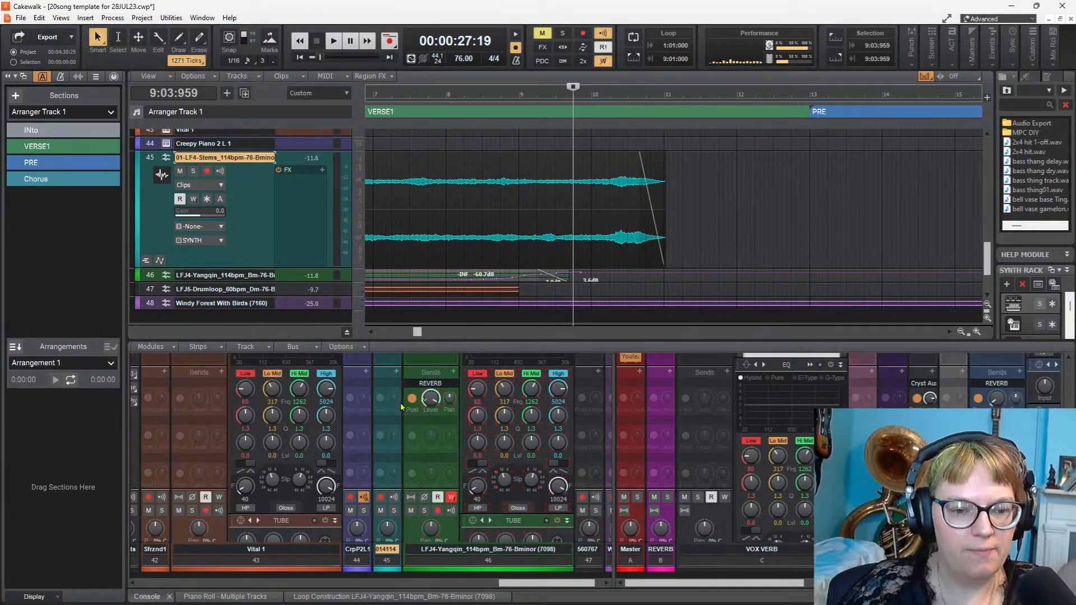
{"action": "scroll", "coordinate": [401, 404], "scroll_direction": "up", "scroll_amount": 1}
{"action": "left_click", "coordinate": [397, 400]}
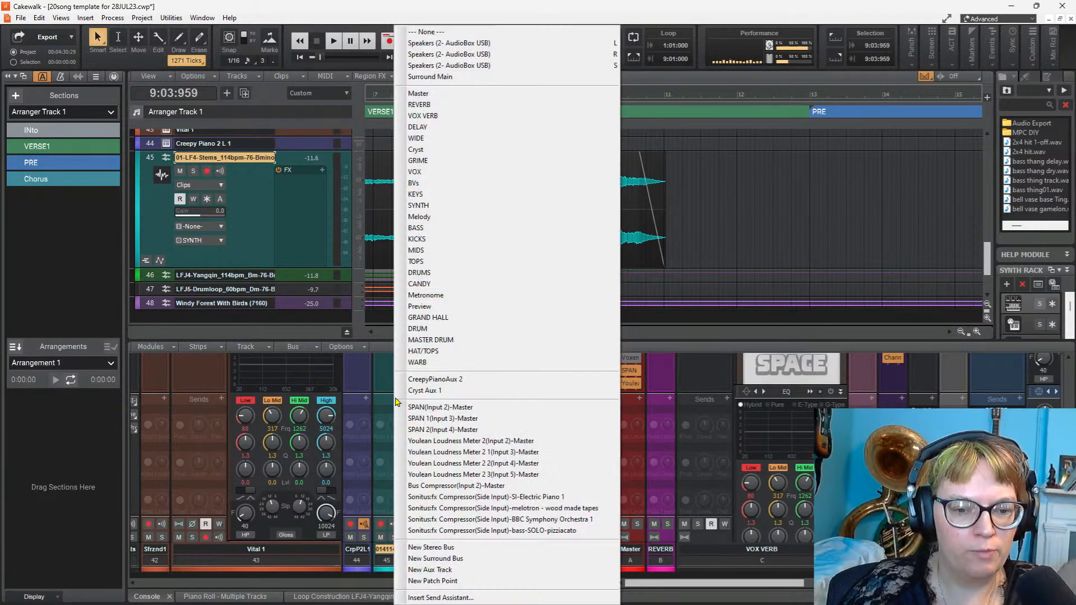
{"action": "left_click", "coordinate": [424, 106]}
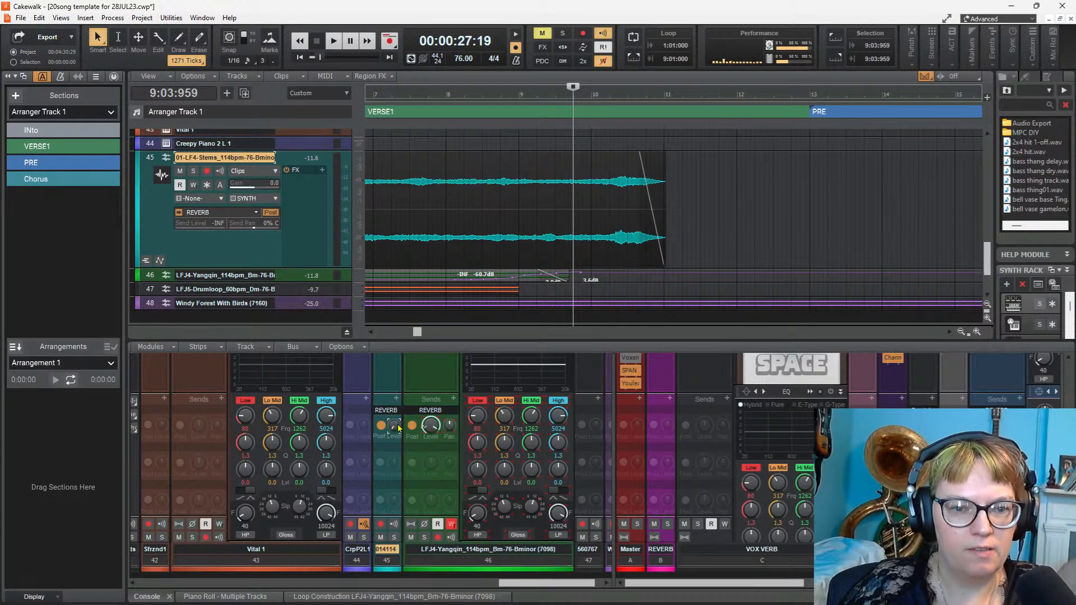
Step: Expand the 01-LF4-Stems channel strip in the console and enable automation write on it
{"action": "key", "text": "ctrl+Page_Up"}
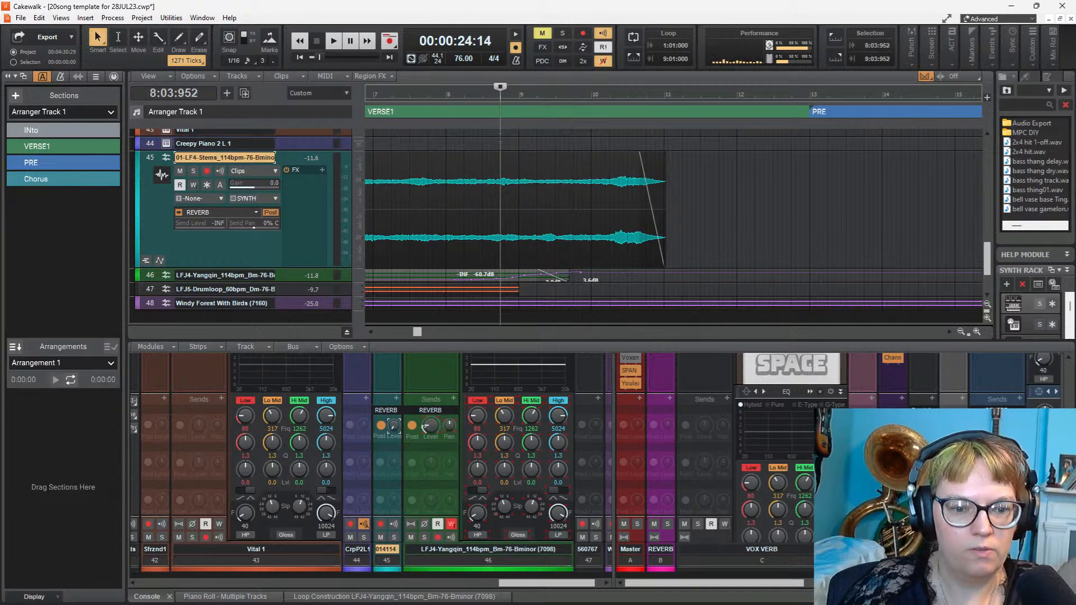
{"action": "scroll", "coordinate": [396, 397], "scroll_direction": "up", "scroll_amount": 4}
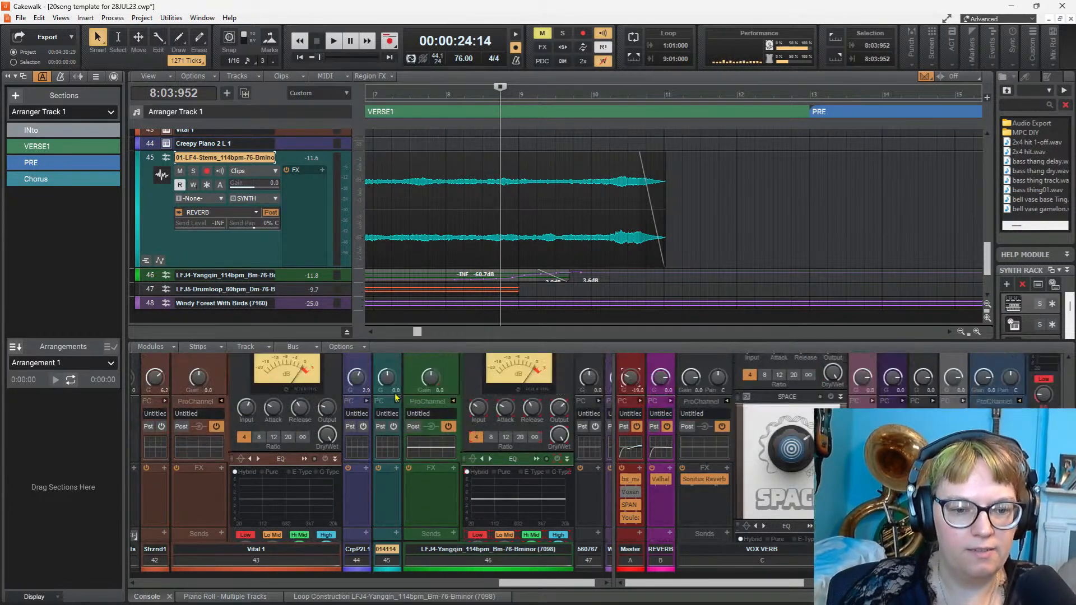
{"action": "left_click", "coordinate": [397, 401]}
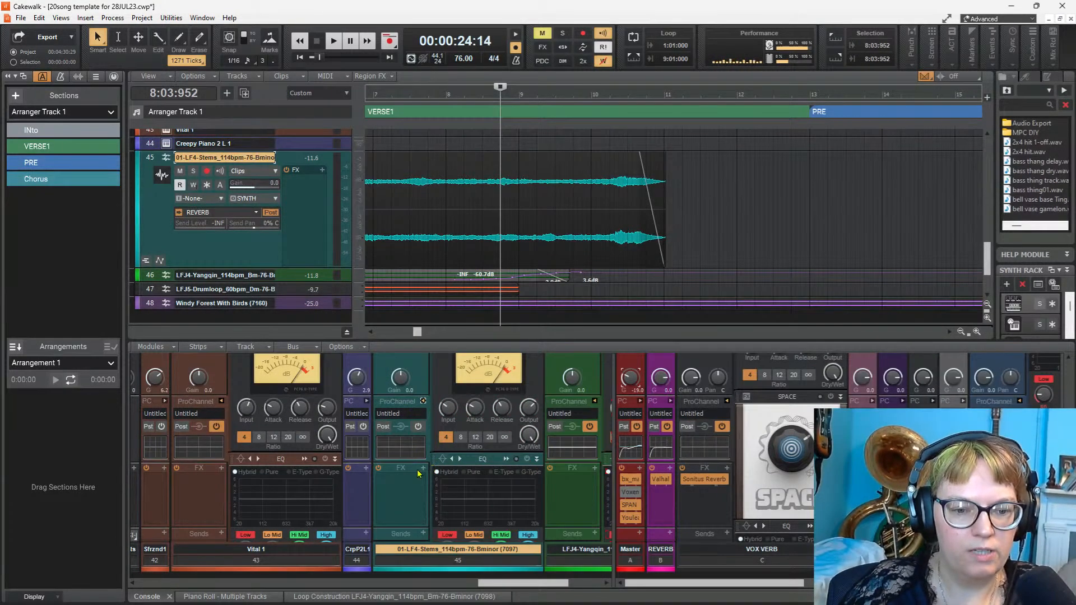
{"action": "scroll", "coordinate": [421, 470], "scroll_direction": "down", "scroll_amount": 3}
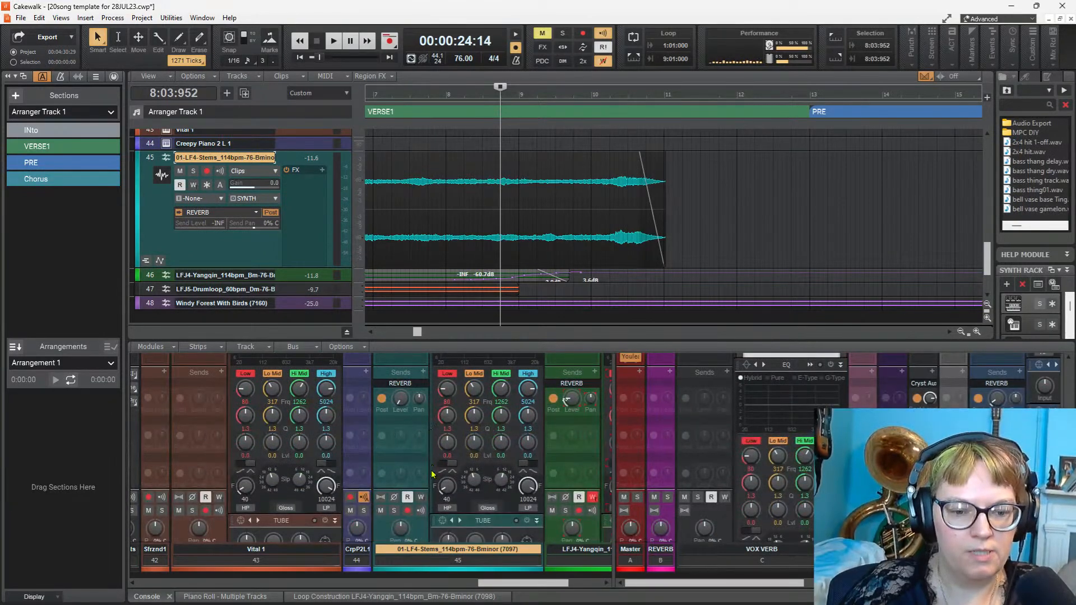
{"action": "left_click", "coordinate": [420, 498]}
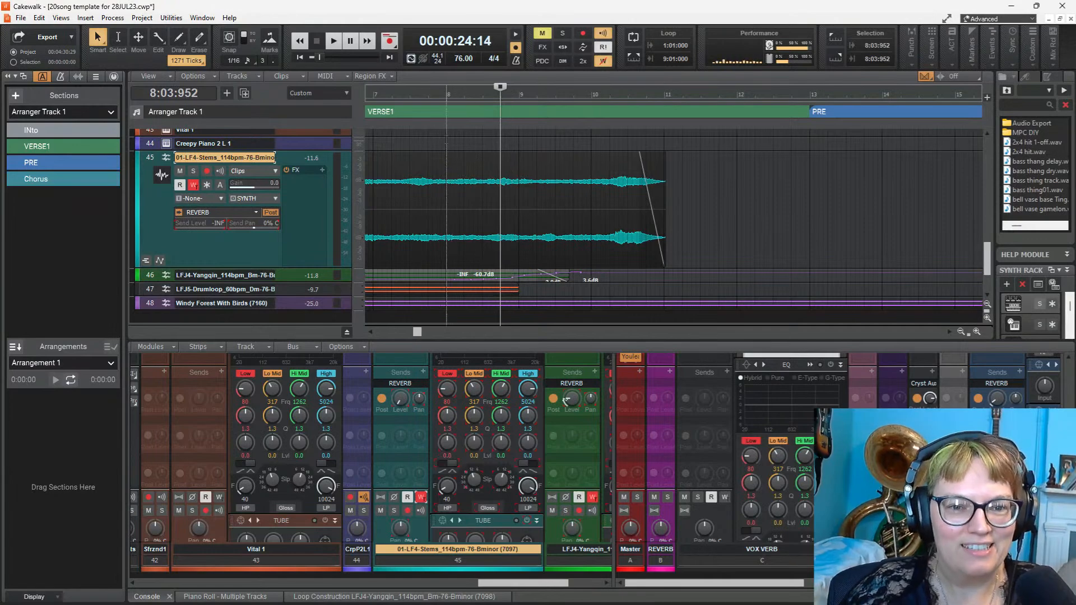
Step: Play from 8:01:030 and record the 01-LF4-Stems REVERB send level rising to 6.0 dB, then falling away before bar 14
{"action": "left_click", "coordinate": [447, 158]}
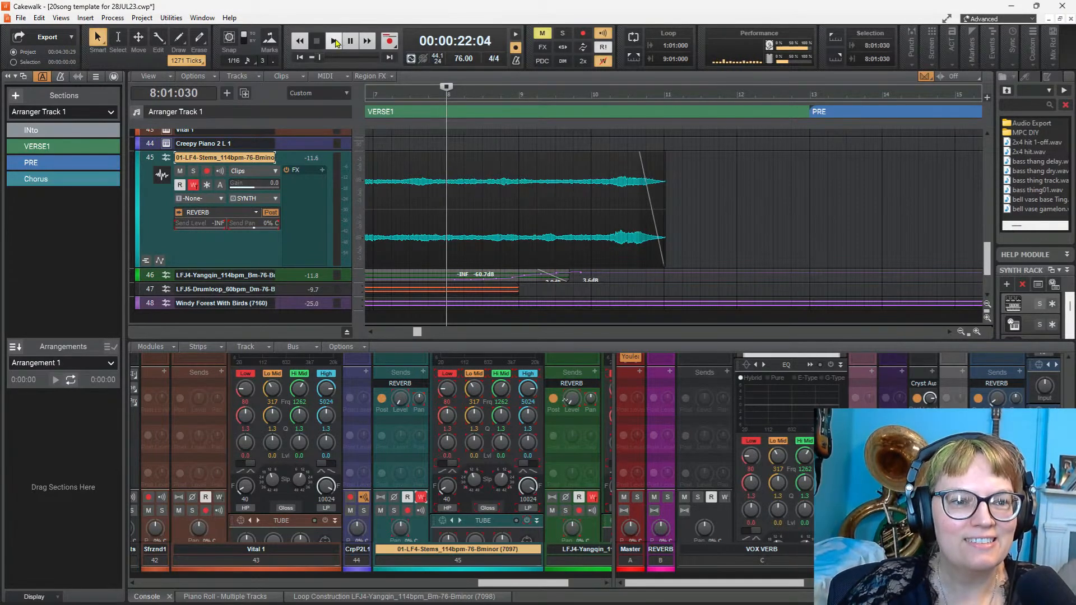
{"action": "key", "text": "space"}
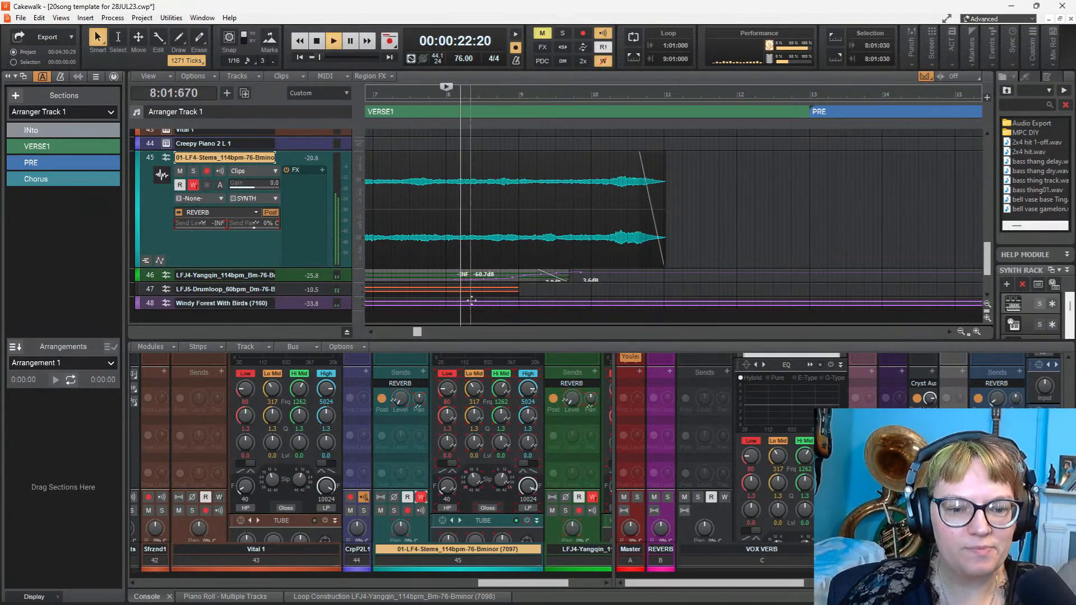
{"action": "left_click", "coordinate": [400, 398]}
{"action": "mouse_move", "coordinate": [400, 398]}
{"action": "left_mouse_down"}
{"action": "mouse_move", "coordinate": [399, 364]}
{"action": "mouse_move", "coordinate": [402, 404]}
{"action": "left_mouse_up"}
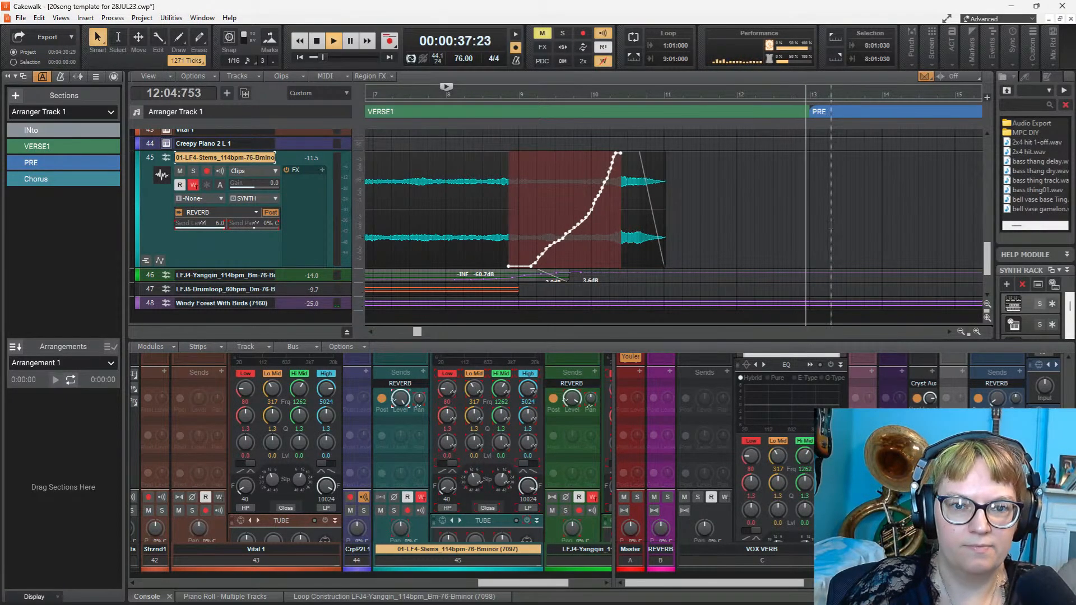
{"action": "left_click_drag", "start_coordinate": [395, 400], "coordinate": [394, 435]}
{"action": "key", "text": "space"}
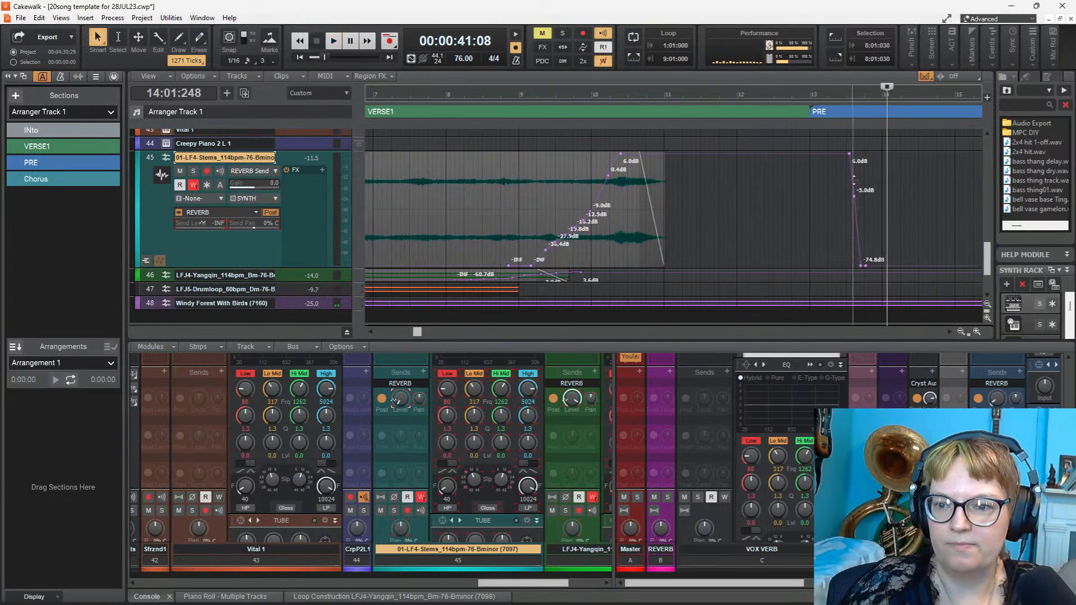
Step: Trim the end of the Windy Forest With Birds clip back to bar 14 and add a fade-out of about 1.25 bars
{"action": "key", "text": "space"}
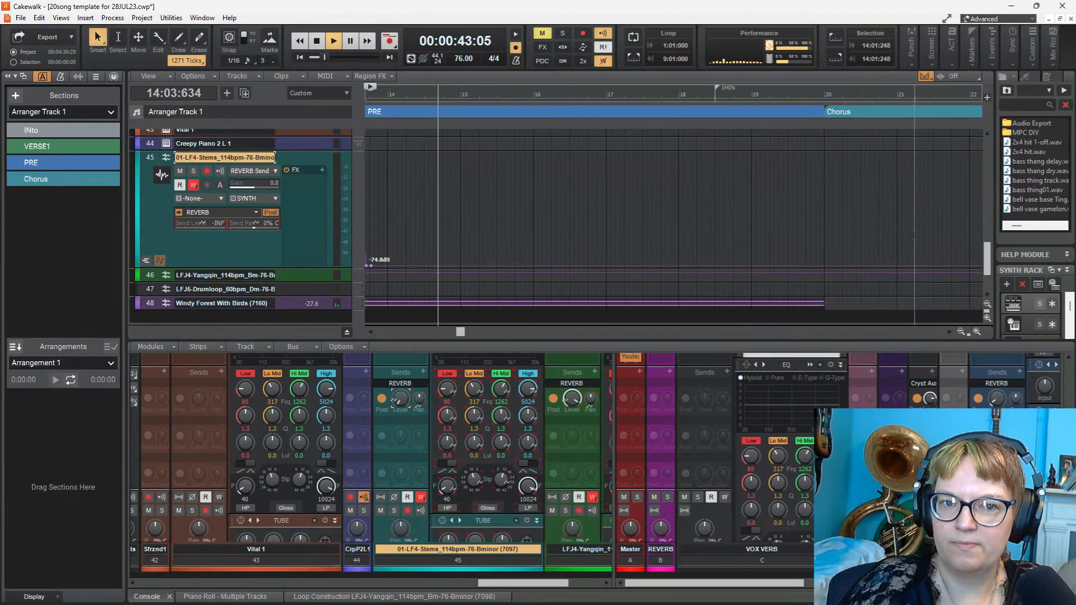
{"action": "key", "text": "space"}
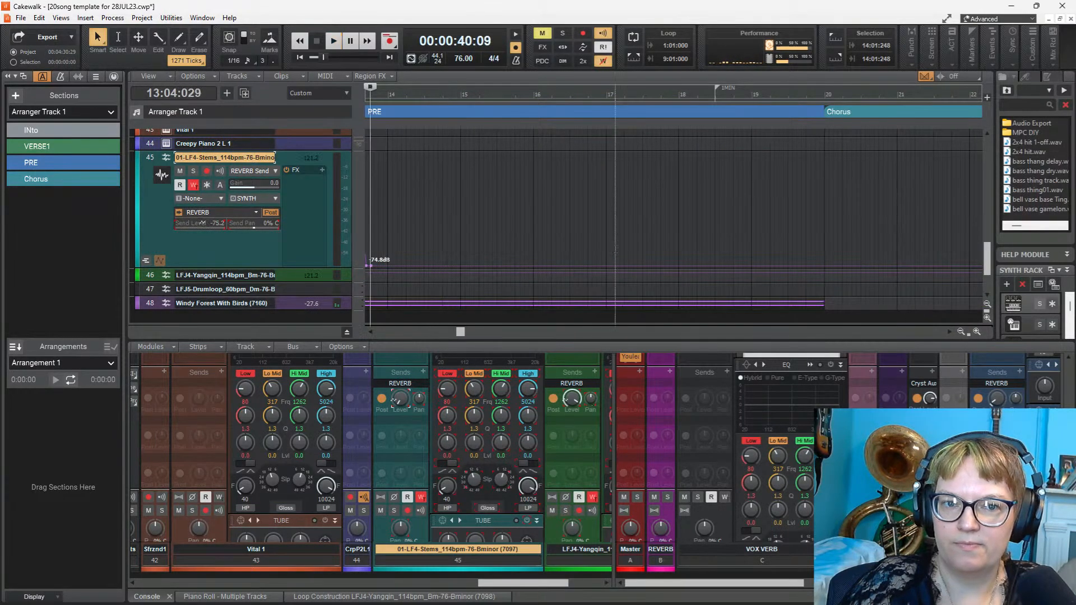
{"action": "scroll", "coordinate": [246, 224], "scroll_direction": "down", "scroll_amount": 2}
{"action": "scroll", "coordinate": [247, 224], "scroll_direction": "up", "scroll_amount": 1}
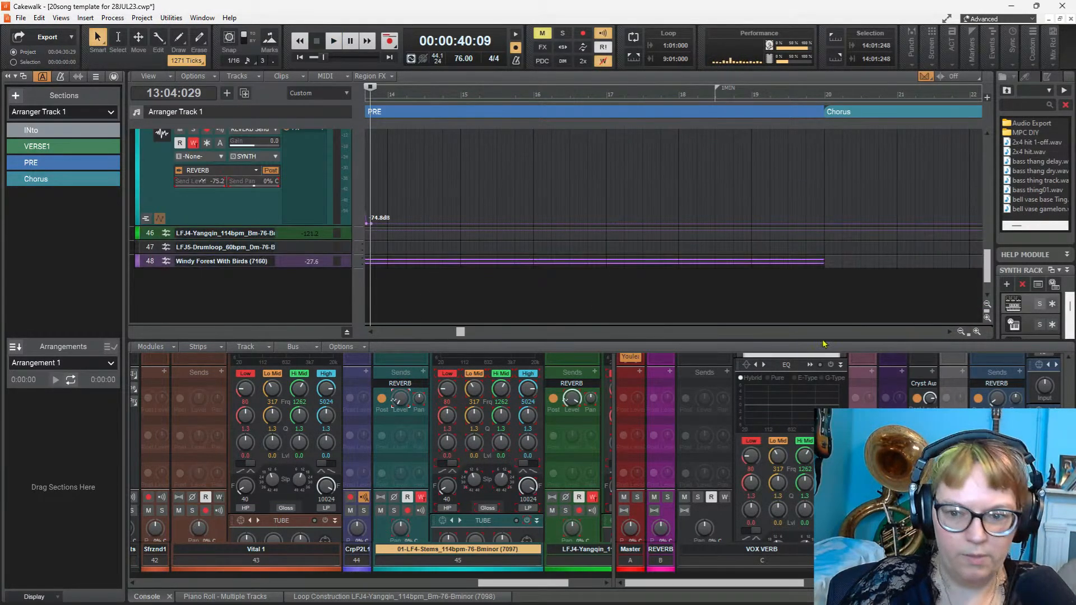
{"action": "left_click_drag", "start_coordinate": [822, 263], "coordinate": [374, 265]}
{"action": "scroll", "coordinate": [673, 224], "scroll_direction": "left", "scroll_amount": 3}
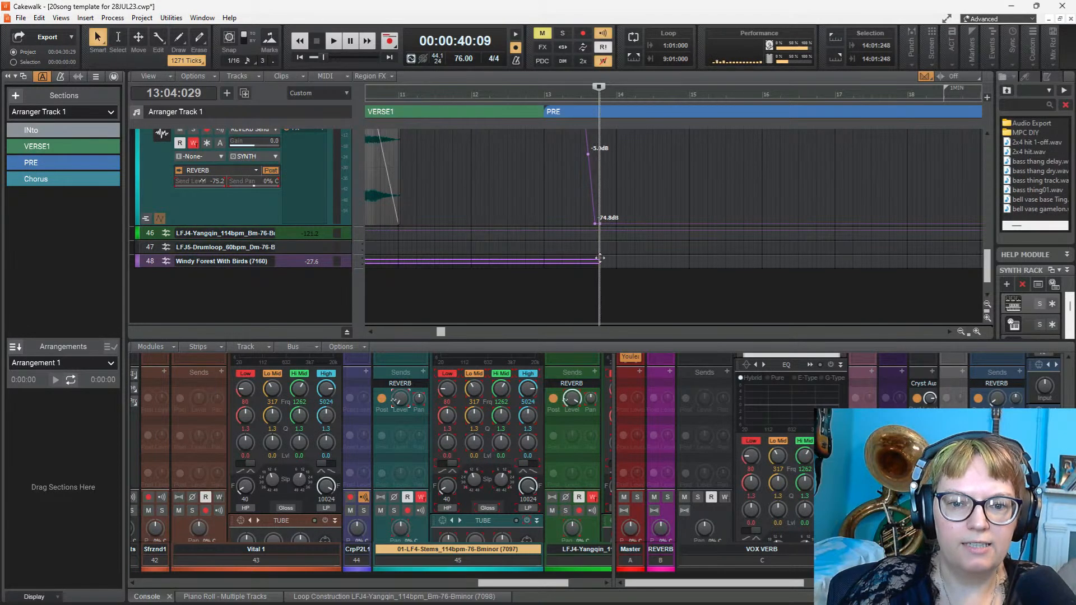
{"action": "mouse_move", "coordinate": [598, 259]}
{"action": "left_mouse_down"}
{"action": "mouse_move", "coordinate": [557, 258]}
{"action": "mouse_move", "coordinate": [611, 262]}
{"action": "left_mouse_up"}
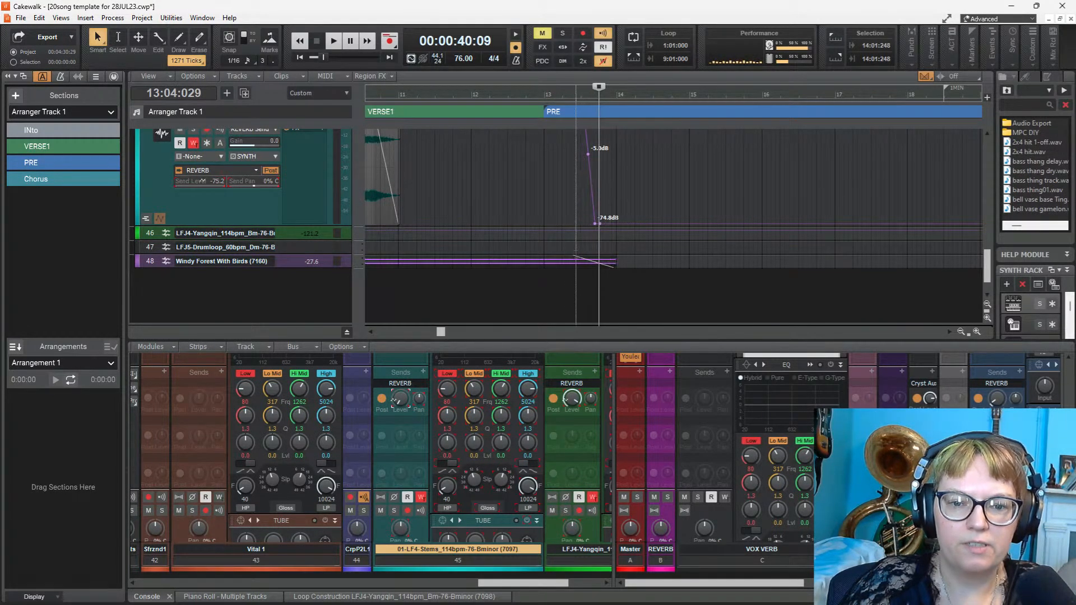
{"action": "left_click_drag", "start_coordinate": [536, 260], "coordinate": [523, 259]}
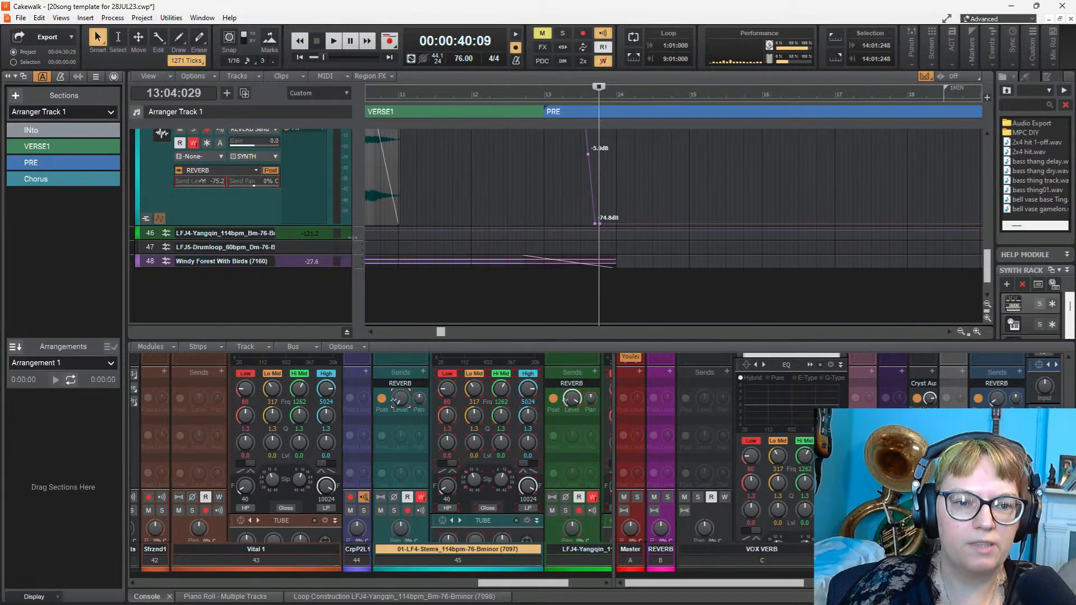
Step: Play from 5:01:057 into the PRE section to hear the reverb build-up and the forest fade-out
{"action": "scroll", "coordinate": [447, 228], "scroll_direction": "down", "scroll_amount": 3, "text": "ctrl"}
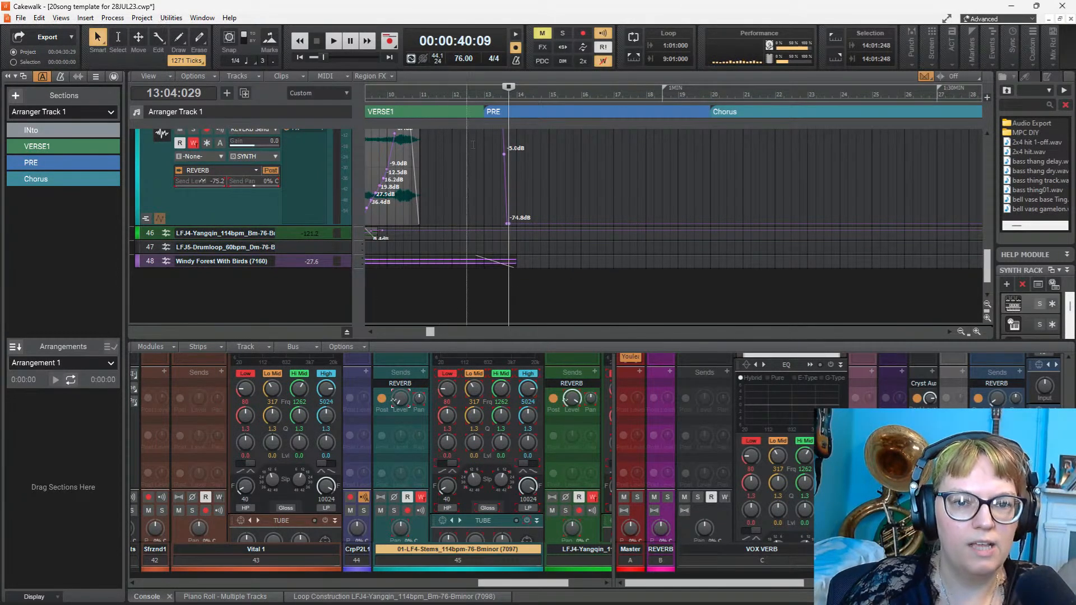
{"action": "left_click_drag", "start_coordinate": [511, 92], "coordinate": [387, 91]}
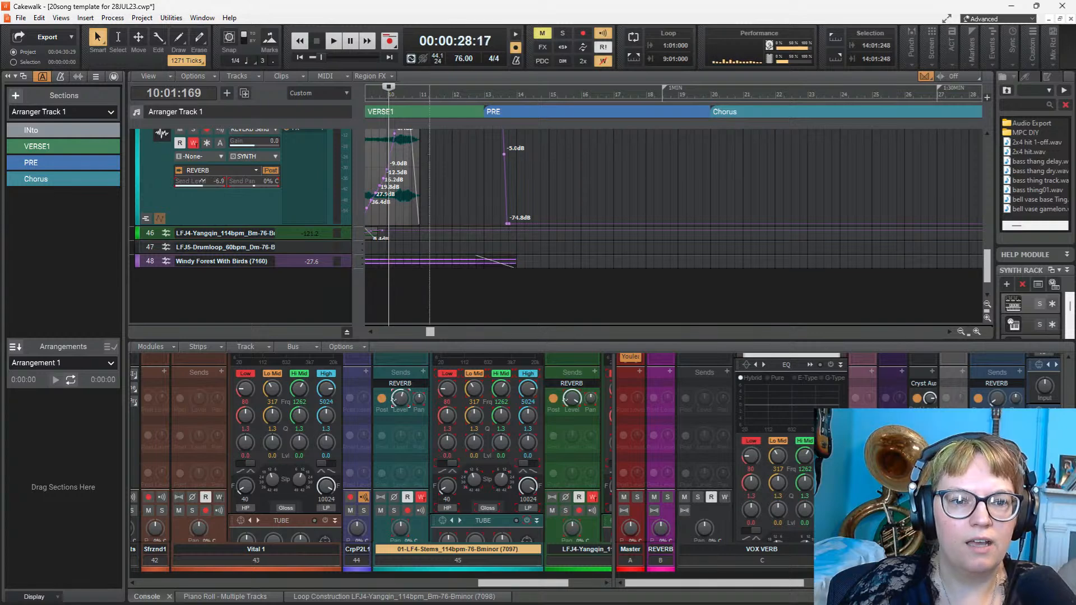
{"action": "scroll", "coordinate": [672, 225], "scroll_direction": "up", "scroll_amount": 3}
{"action": "scroll", "coordinate": [673, 224], "scroll_direction": "down", "scroll_amount": 3}
{"action": "scroll", "coordinate": [673, 224], "scroll_direction": "left", "scroll_amount": 3}
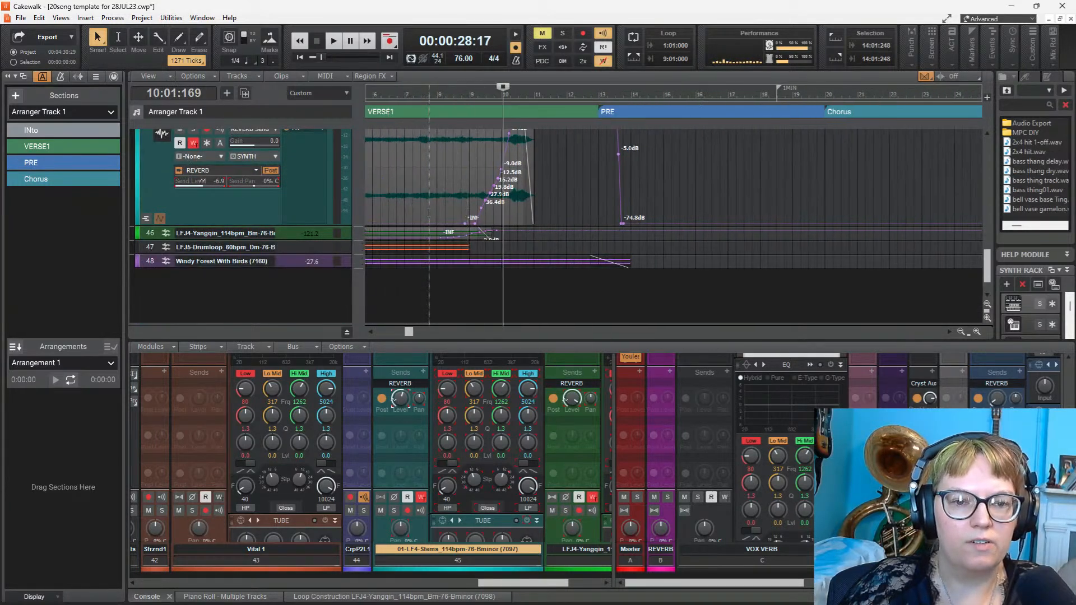
{"action": "scroll", "coordinate": [555, 100], "scroll_direction": "up", "scroll_amount": 3}
{"action": "scroll", "coordinate": [555, 100], "scroll_direction": "left", "scroll_amount": 3}
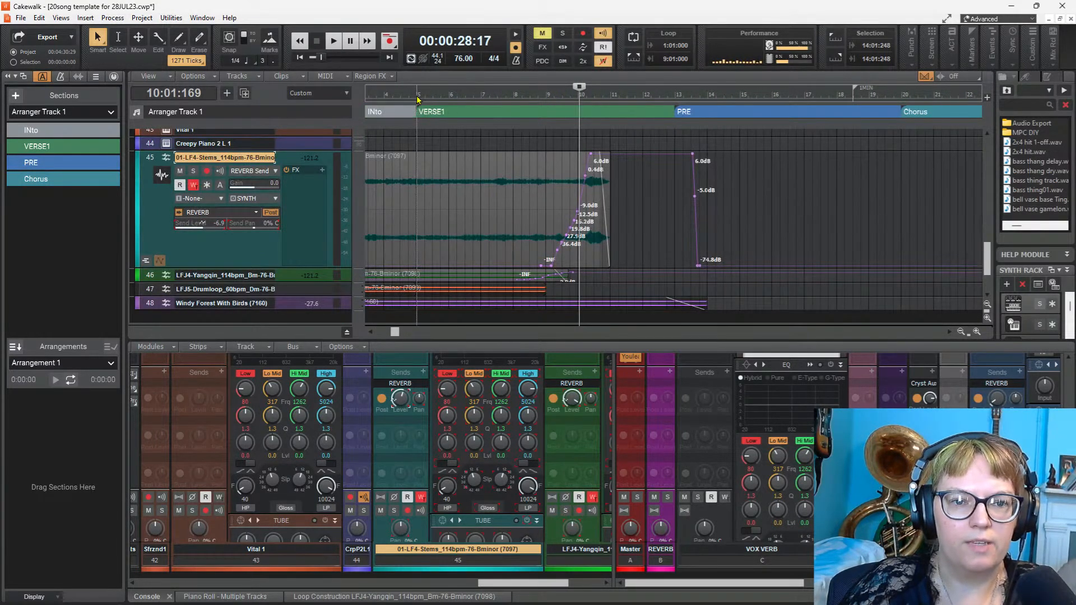
{"action": "left_click", "coordinate": [418, 96]}
{"action": "key", "text": "space"}
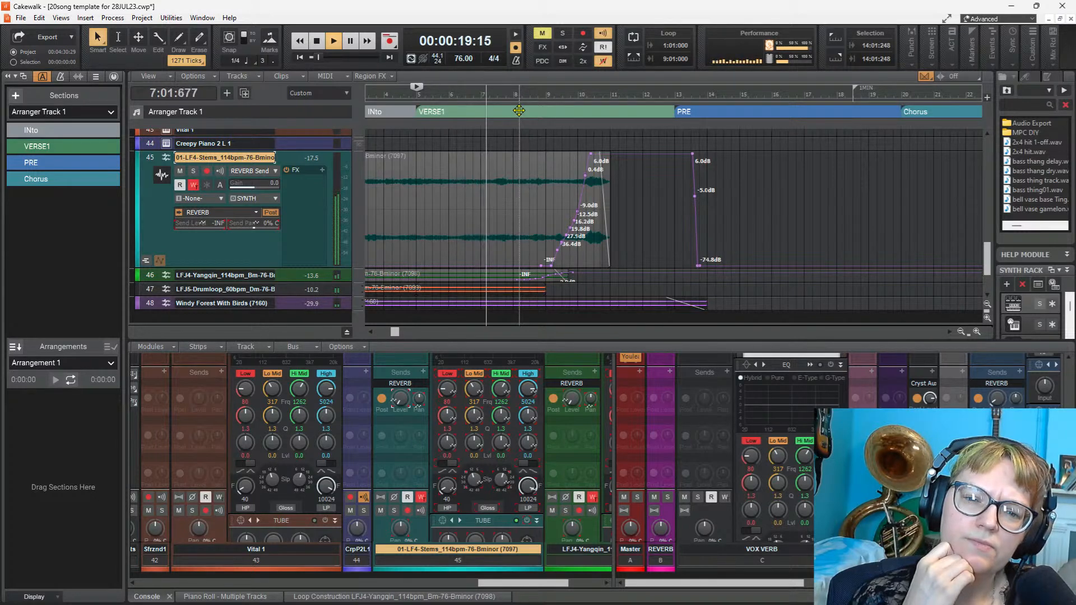
{"action": "key", "text": "space"}
{"action": "key", "text": "space"}
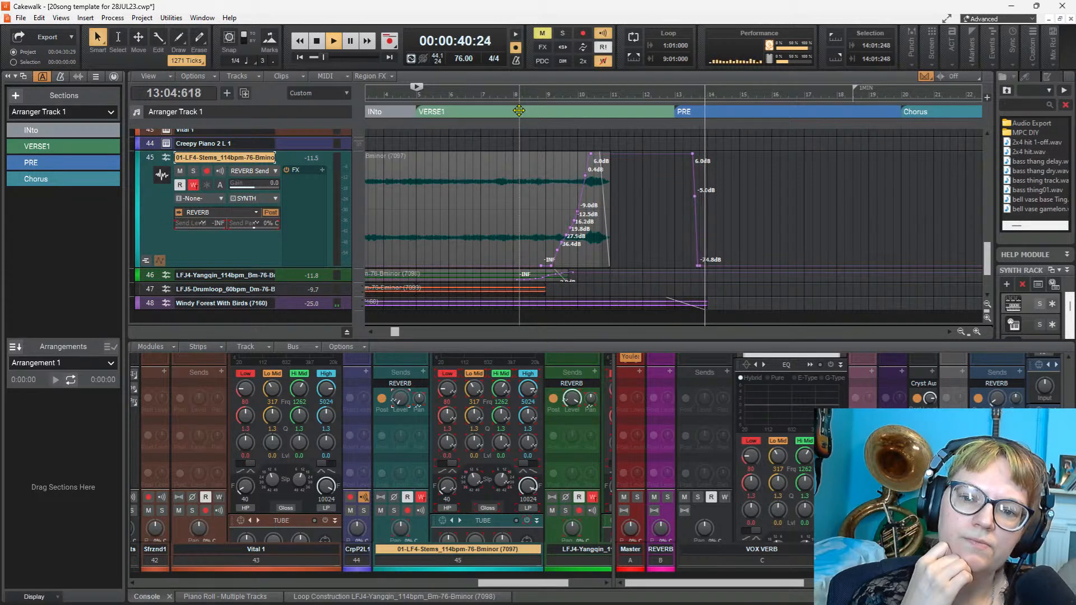
{"action": "left_click", "coordinate": [519, 111]}
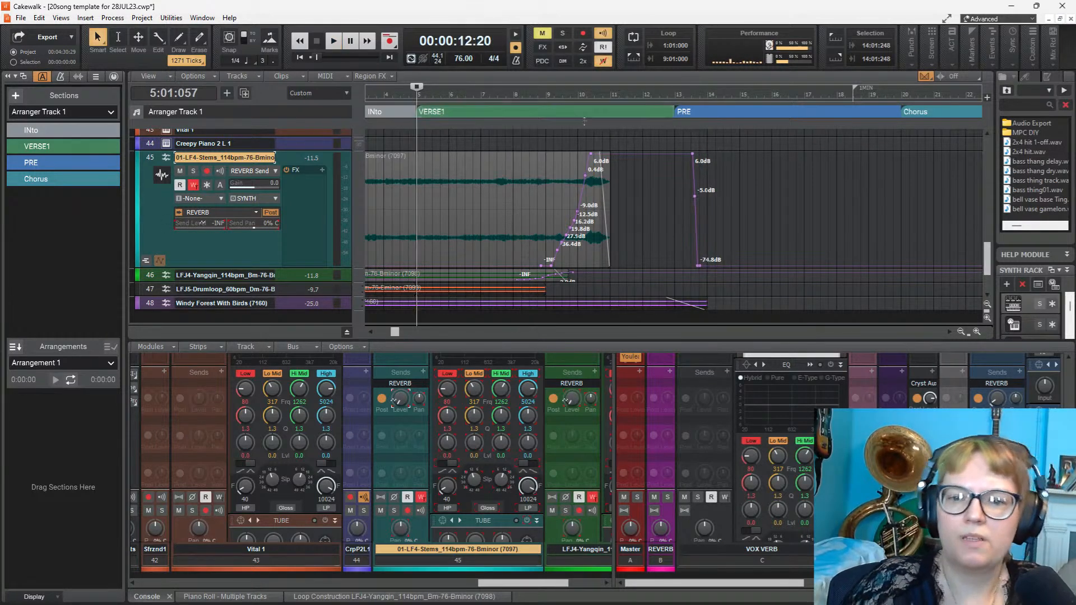
Step: Move the three falling REVERB send nodes on track 45 earlier, between bars 11 and 13, at 2.2 dB, -9.3 dB and -INF
{"action": "mouse_move", "coordinate": [693, 152]}
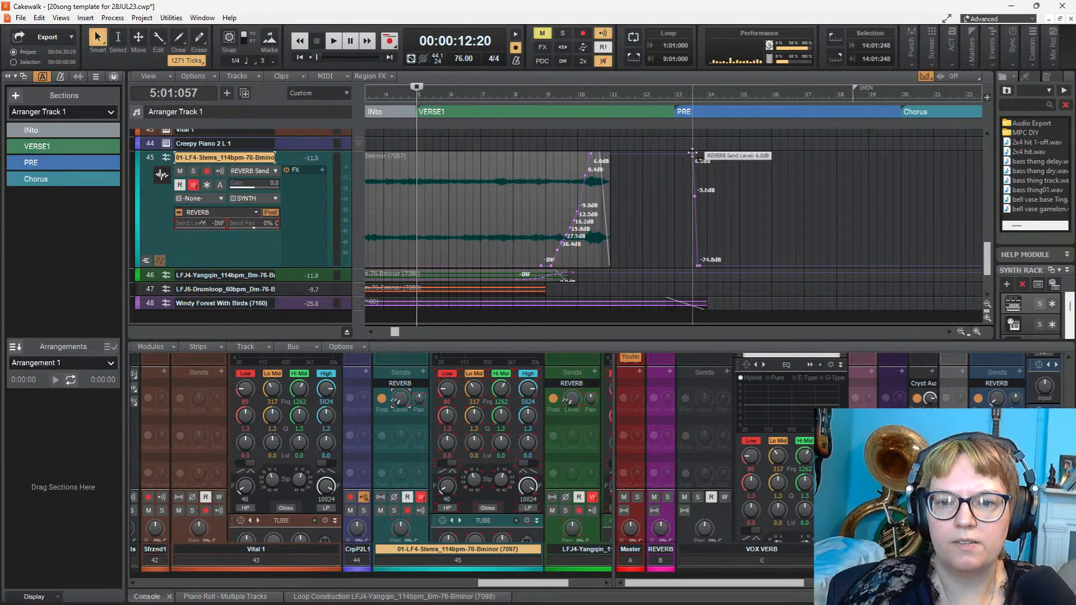
{"action": "left_click_drag", "start_coordinate": [693, 153], "coordinate": [628, 169]}
{"action": "left_click_drag", "start_coordinate": [694, 195], "coordinate": [647, 212]}
{"action": "left_click_drag", "start_coordinate": [698, 263], "coordinate": [661, 265]}
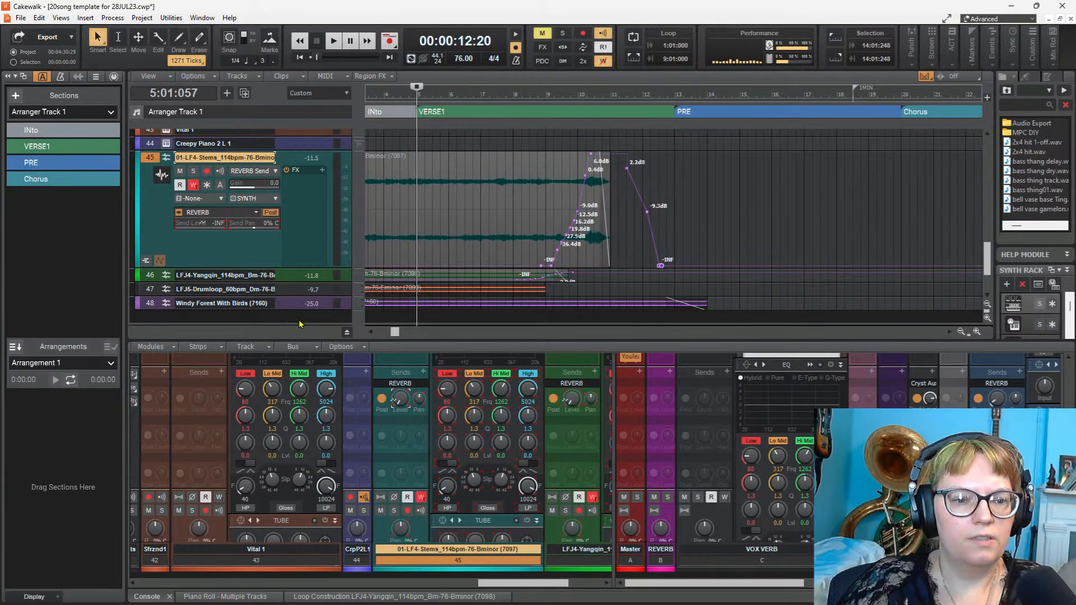
Step: Show the Master bus output volume automation and draw a drop from 0.0 dB at bar 12 to -INF at bar 13
{"action": "left_click_drag", "start_coordinate": [301, 325], "coordinate": [301, 224]}
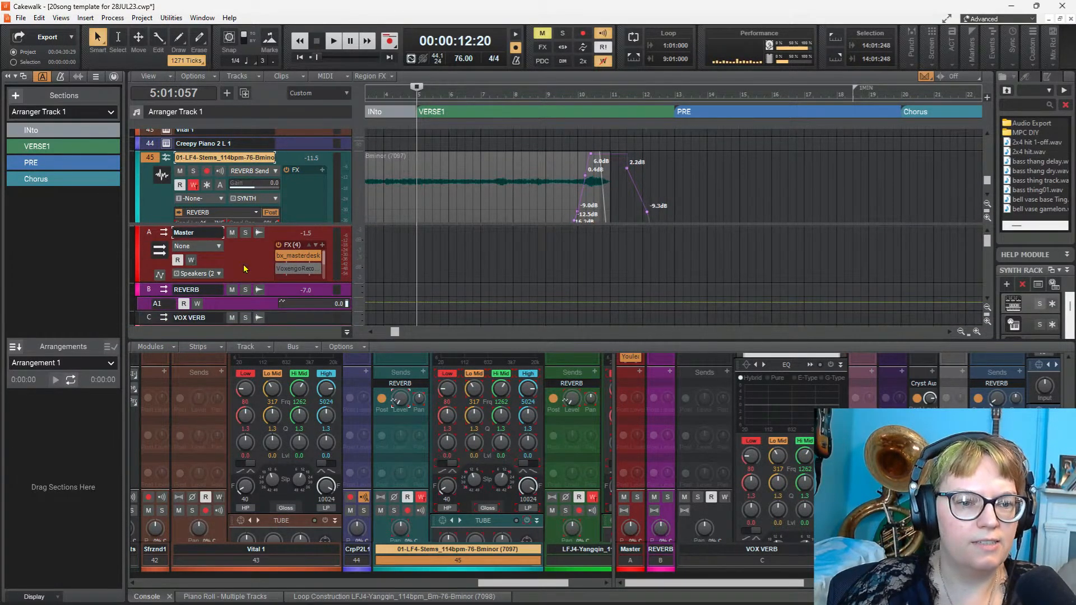
{"action": "left_click", "coordinate": [155, 283]}
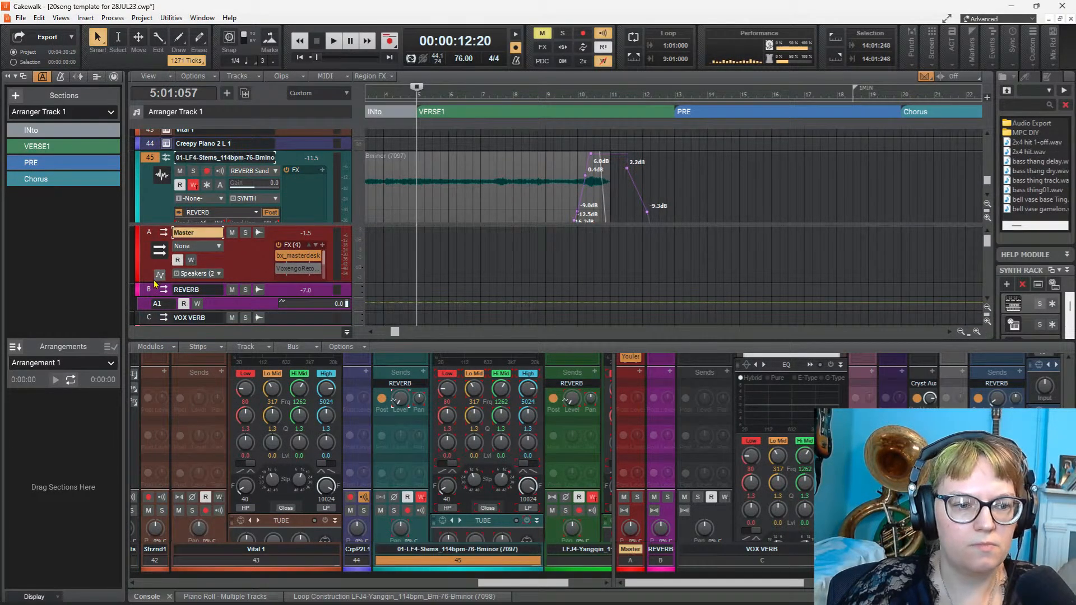
{"action": "left_click", "coordinate": [159, 276]}
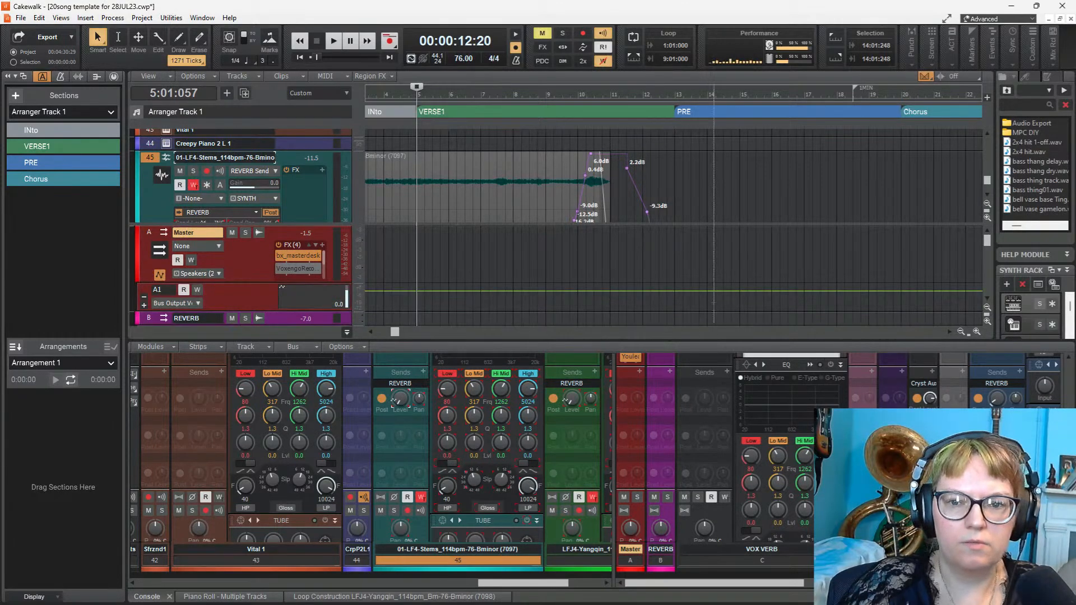
{"action": "left_click", "coordinate": [643, 291]}
{"action": "left_click", "coordinate": [672, 292]}
{"action": "left_click_drag", "start_coordinate": [672, 291], "coordinate": [672, 309]}
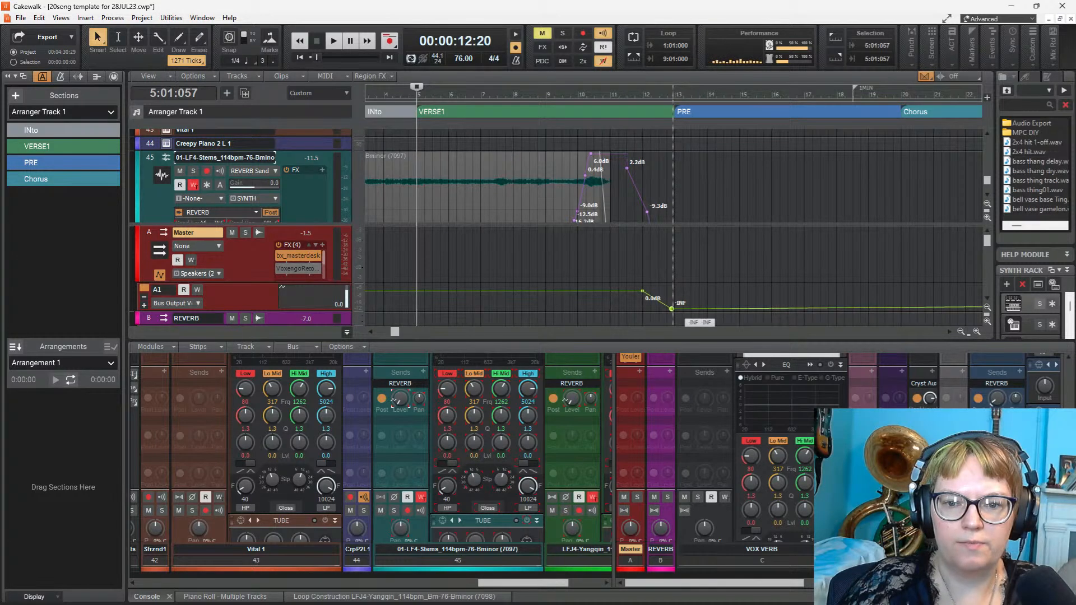
Step: Give the track view more height over the console and enlarge the bus pane to show the Master volume automation
{"action": "left_click_drag", "start_coordinate": [647, 224], "coordinate": [653, 281]}
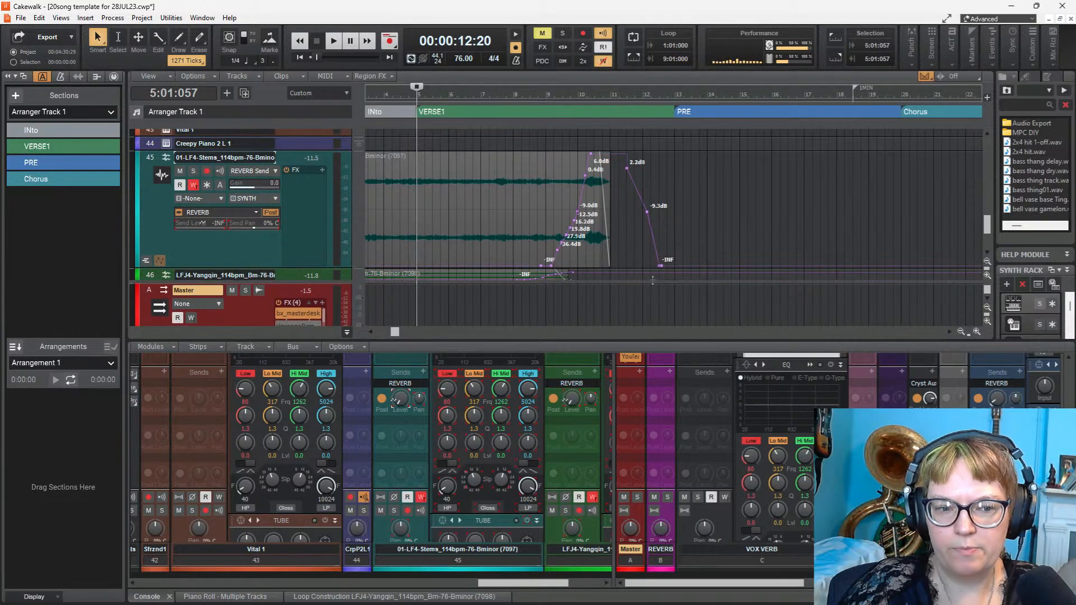
{"action": "left_click_drag", "start_coordinate": [669, 371], "coordinate": [675, 399]}
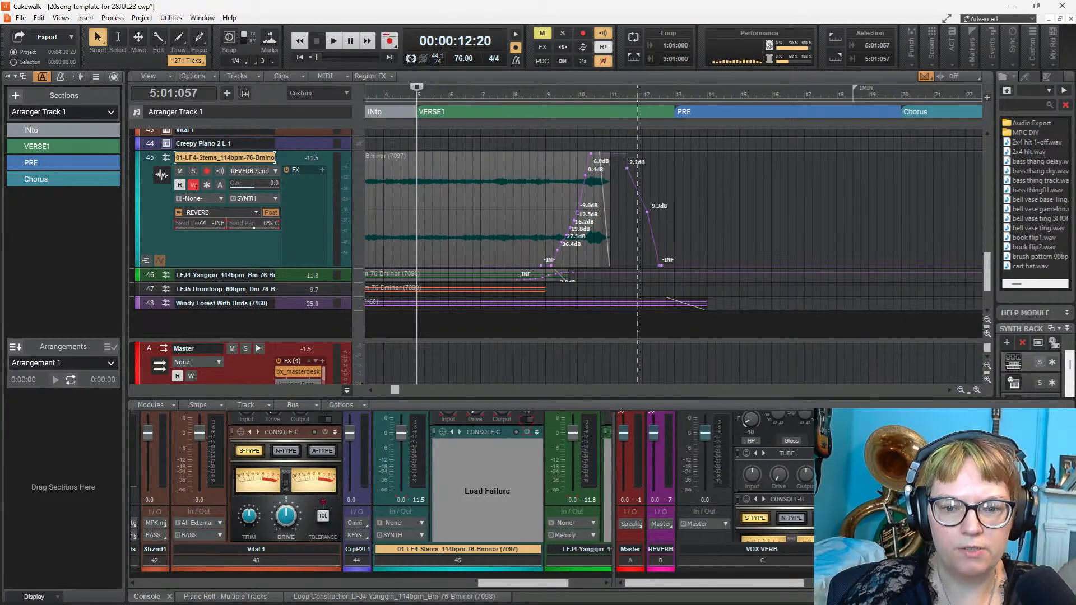
{"action": "left_click_drag", "start_coordinate": [592, 338], "coordinate": [582, 244]}
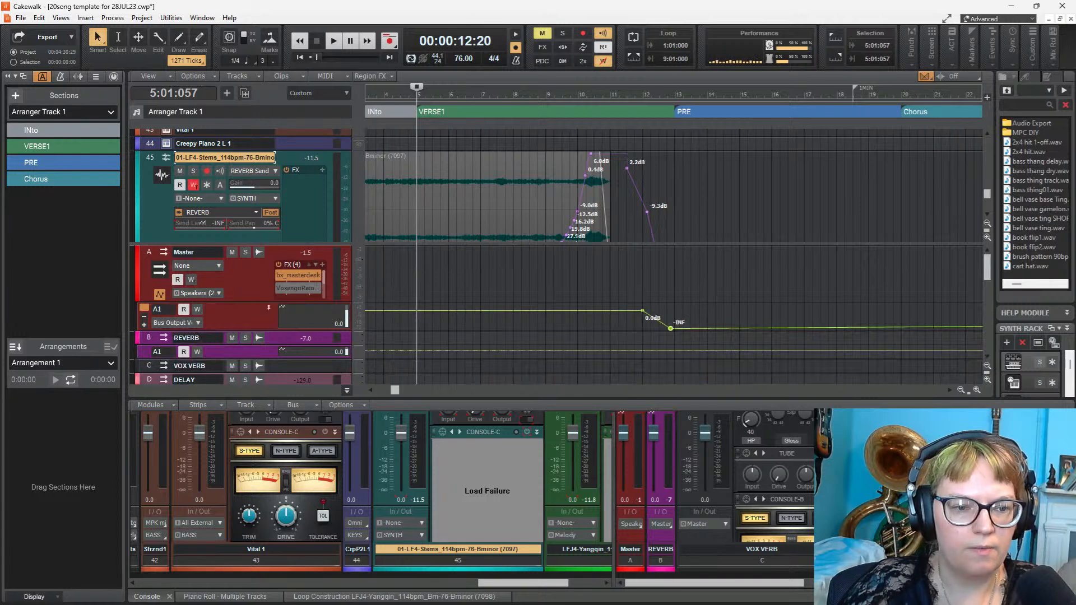
Step: Shrink the Master bus strip to give the tracks more height, and play the transition from 11:03:002 to the PRE section
{"action": "left_click_drag", "start_coordinate": [254, 301], "coordinate": [254, 259]}
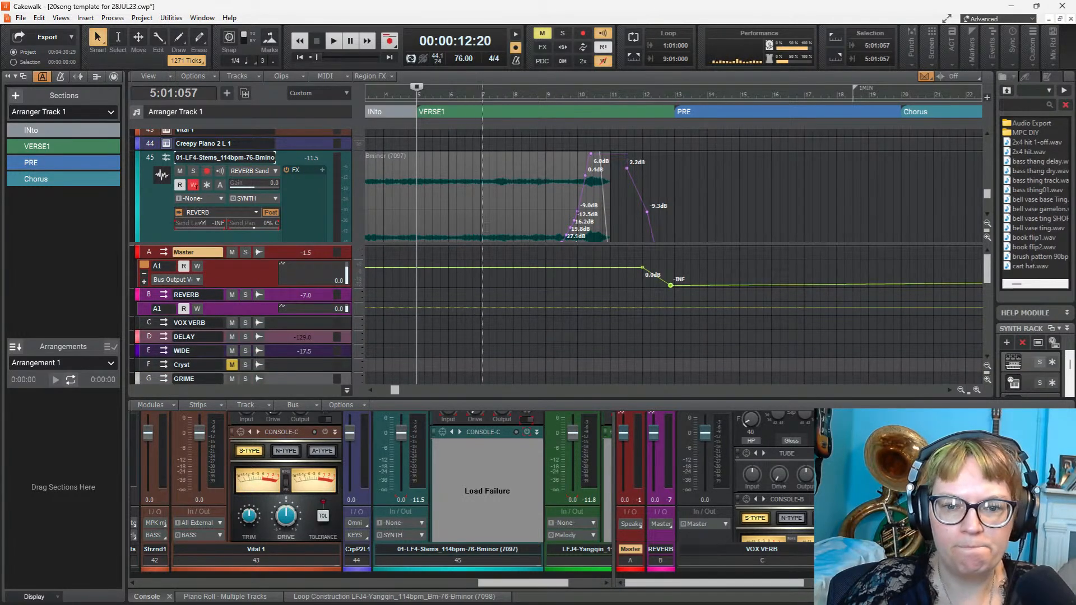
{"action": "left_click_drag", "start_coordinate": [610, 242], "coordinate": [609, 326]}
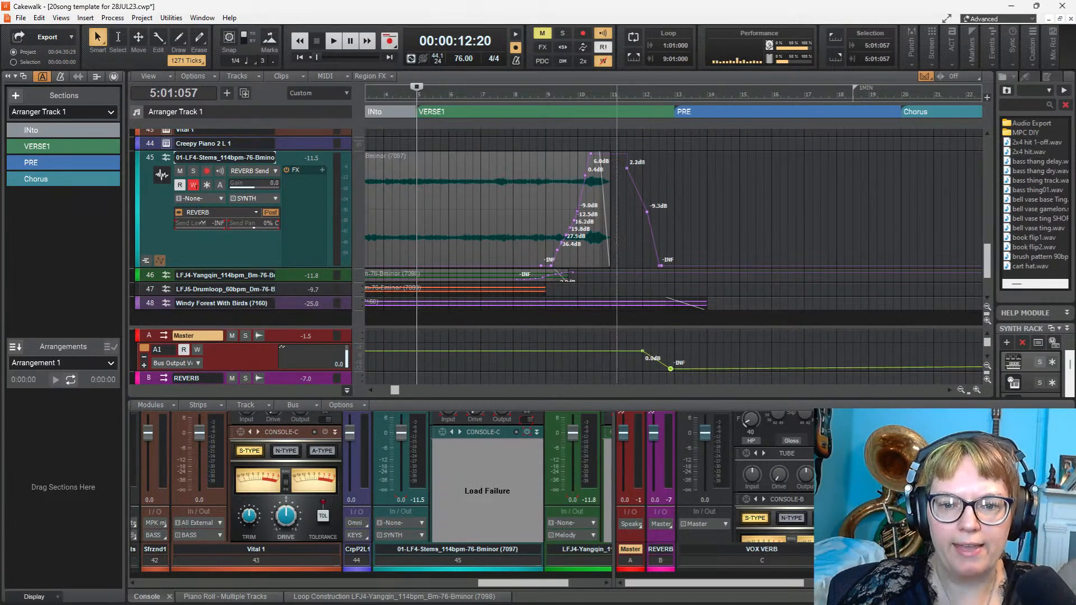
{"action": "left_click", "coordinate": [626, 224]}
{"action": "key", "text": "space"}
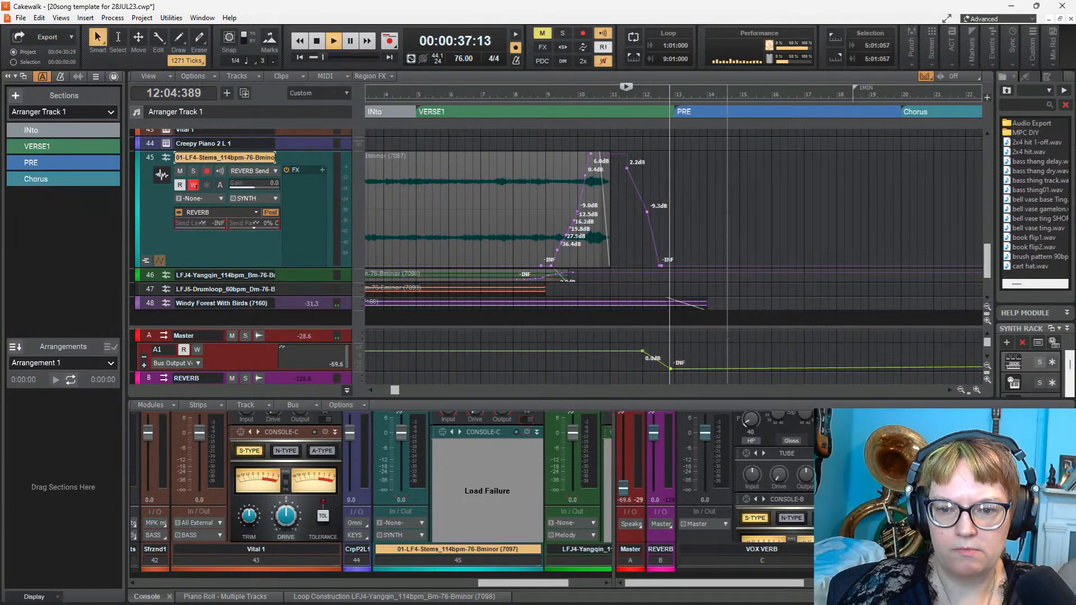
{"action": "key", "text": "space"}
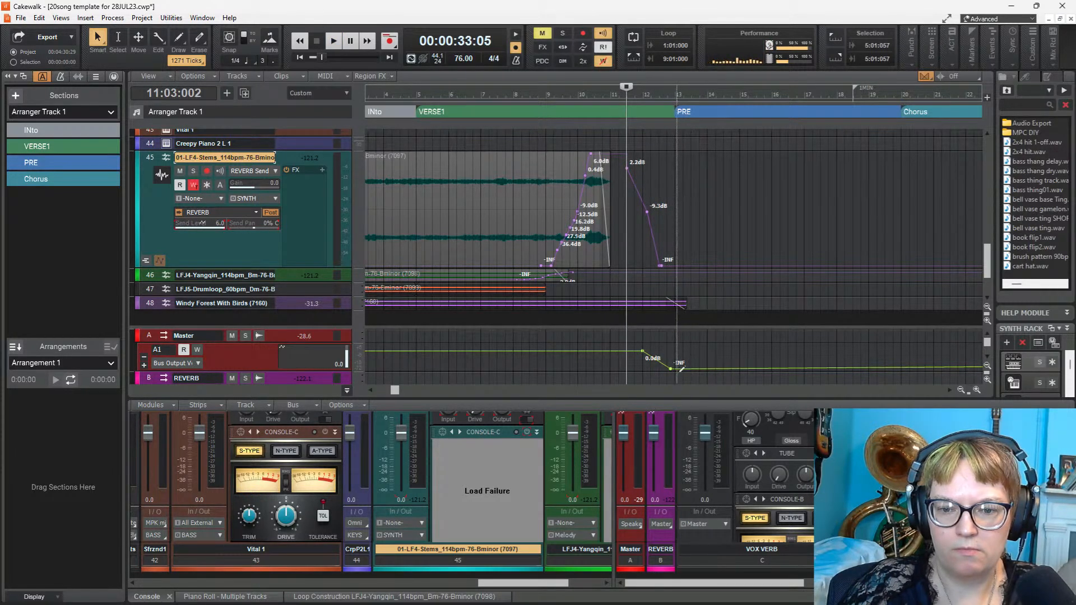
Step: Move the Master volume drop later, from 0.0 dB just before bar 13 to -INF just after it, and play from 8:03:468
{"action": "mouse_move", "coordinate": [671, 369]}
{"action": "left_mouse_down"}
{"action": "mouse_move", "coordinate": [686, 368]}
{"action": "mouse_move", "coordinate": [653, 351]}
{"action": "mouse_move", "coordinate": [668, 351]}
{"action": "left_mouse_up"}
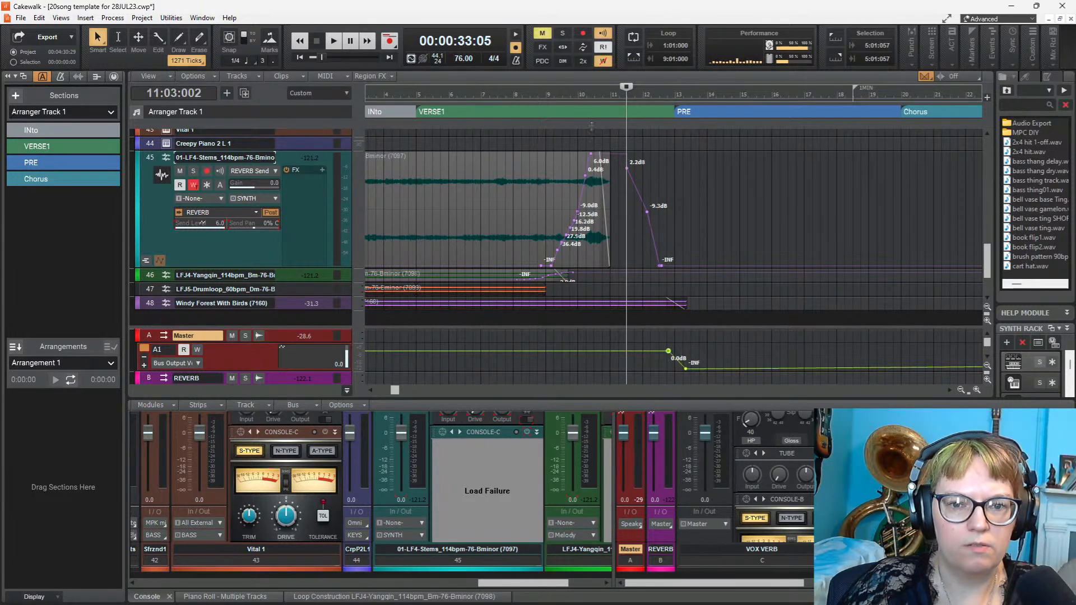
{"action": "left_click", "coordinate": [533, 149]}
{"action": "key", "text": "space"}
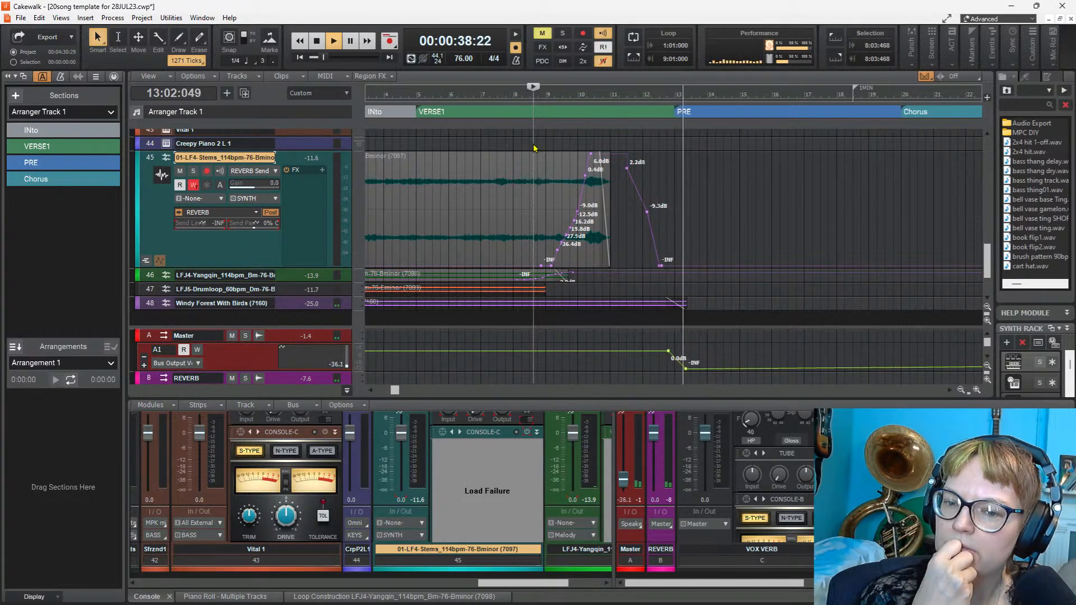
{"action": "key", "text": "space"}
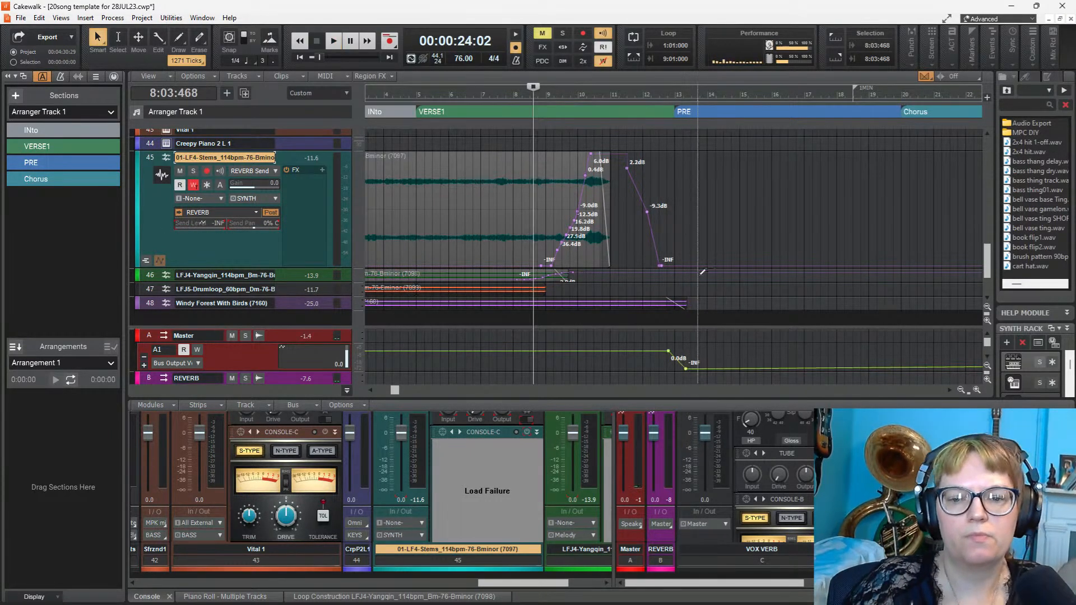
Step: Add a 0.0 dB node at bar 12 to the Master volume automation and delete the 0.0 dB node just before bar 13
{"action": "left_click", "coordinate": [644, 351]}
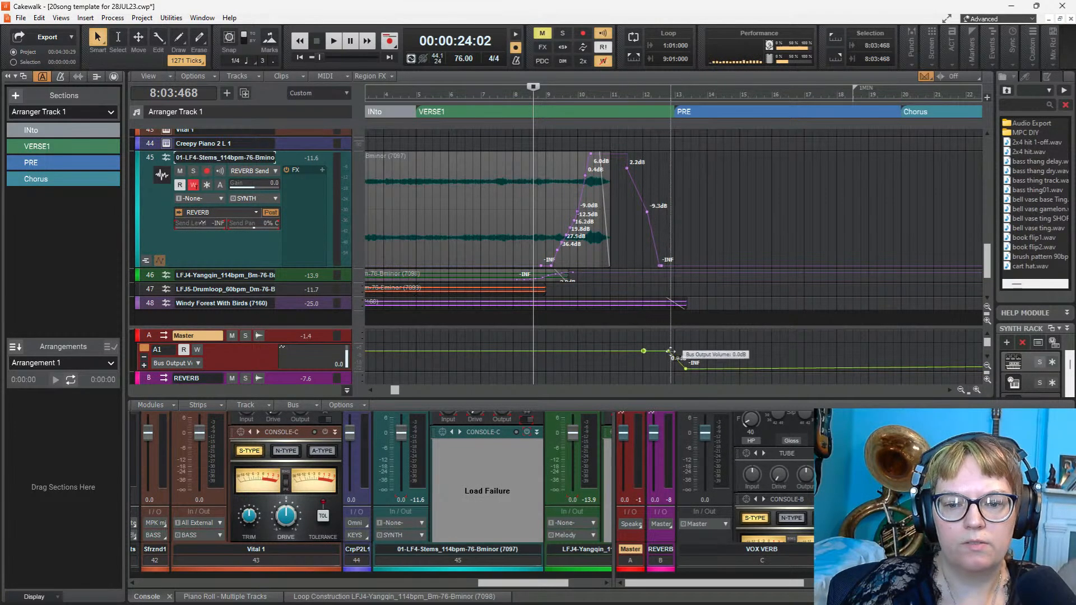
{"action": "right_click", "coordinate": [670, 351]}
{"action": "left_click", "coordinate": [698, 371]}
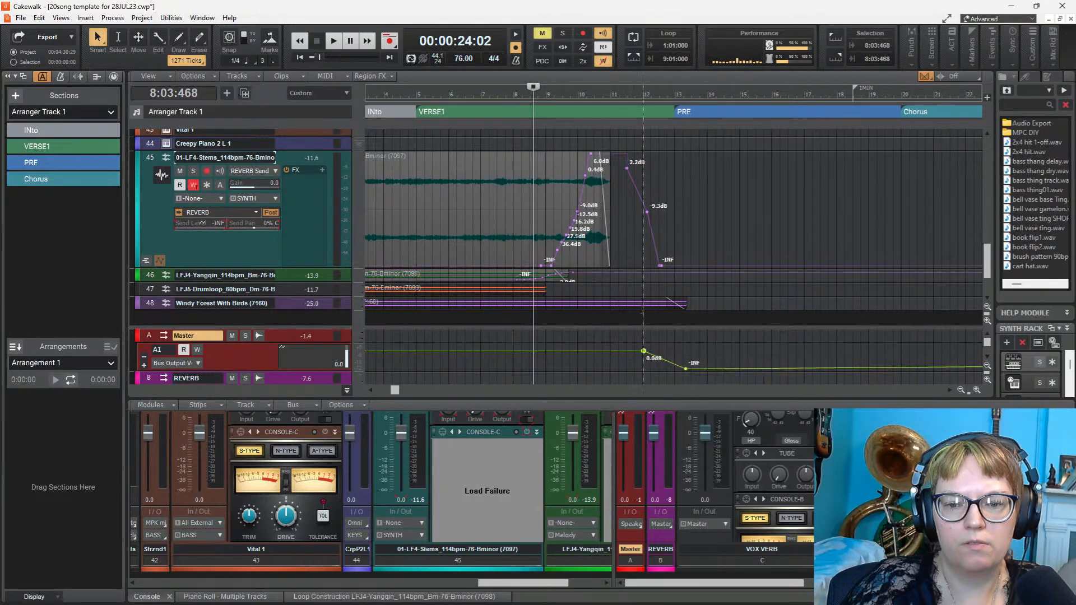
Step: Play from 10:02:008 into the PRE section to hear the longer Master volume drop
{"action": "left_click", "coordinate": [629, 94]}
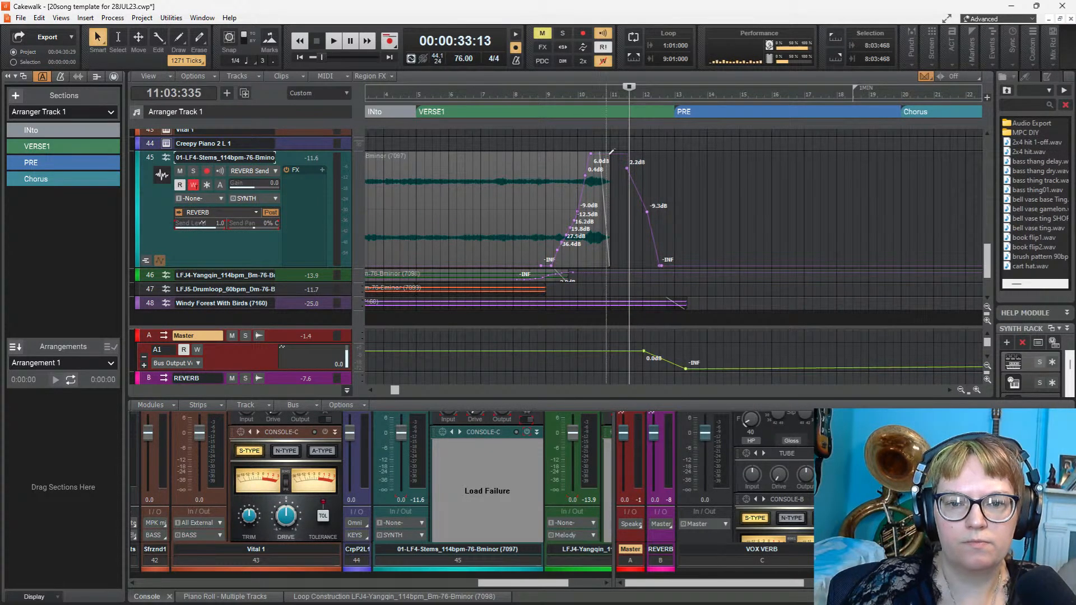
{"action": "left_click", "coordinate": [587, 157]}
{"action": "key", "text": "space"}
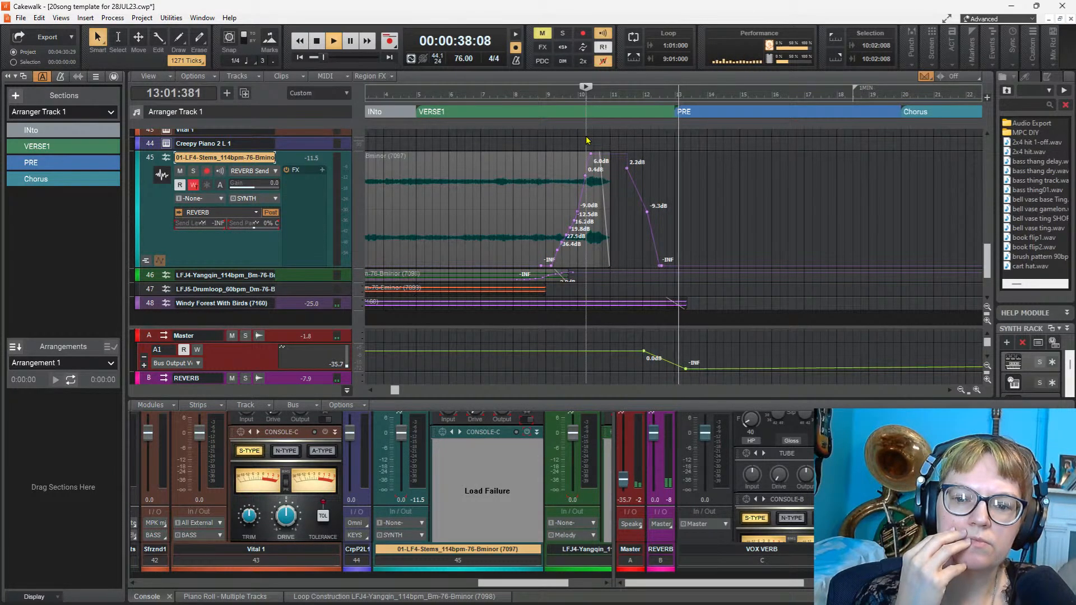
{"action": "key", "text": "space"}
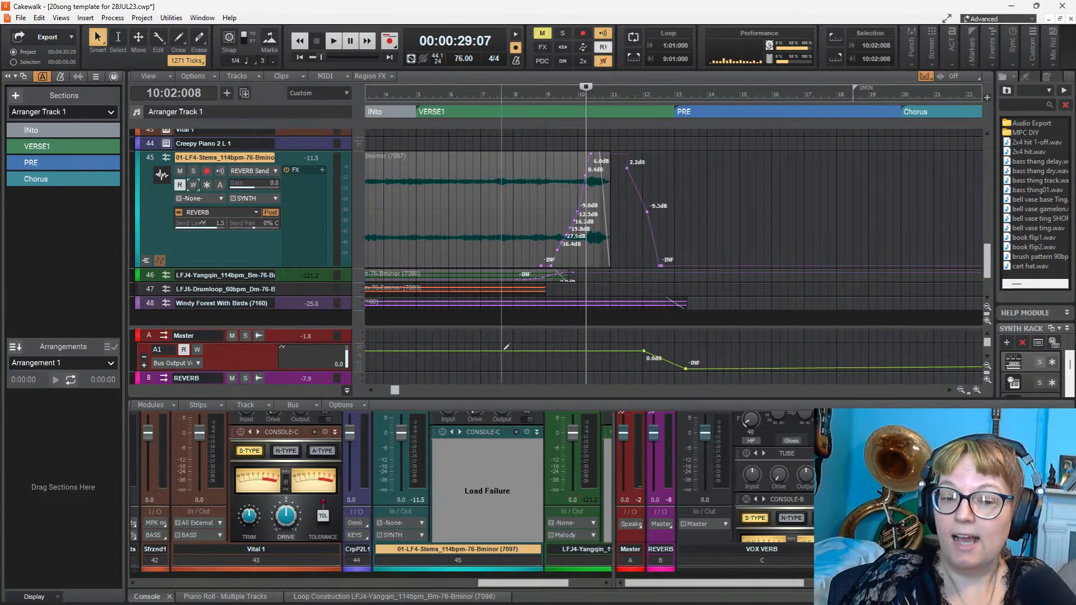
Step: Collapse the bus pane and play the song from 1:01:000 through the end of the verse
{"action": "left_click_drag", "start_coordinate": [499, 328], "coordinate": [522, 447]}
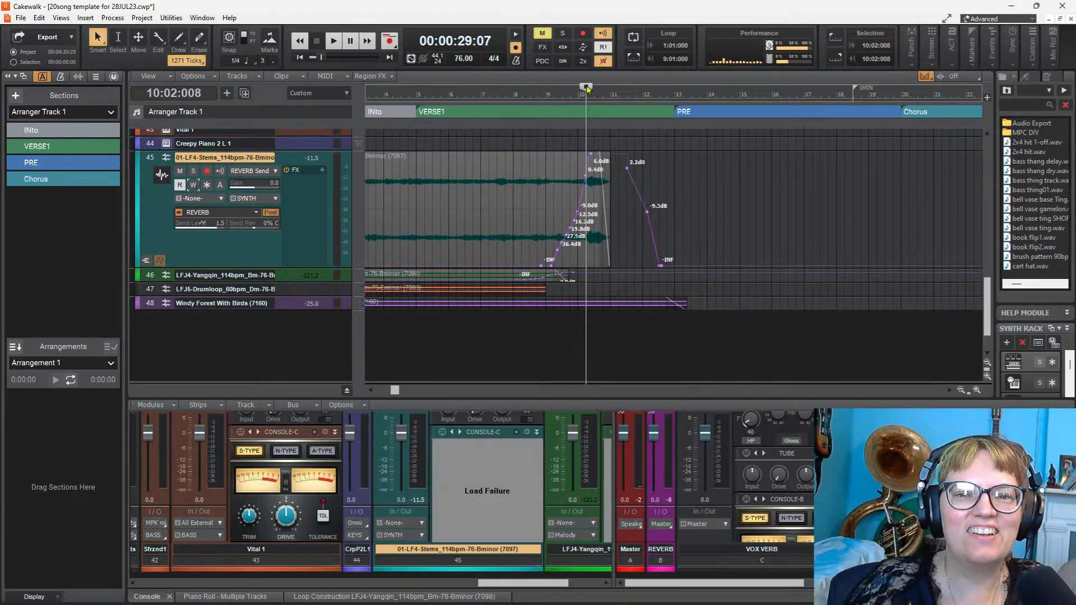
{"action": "key", "text": "w"}
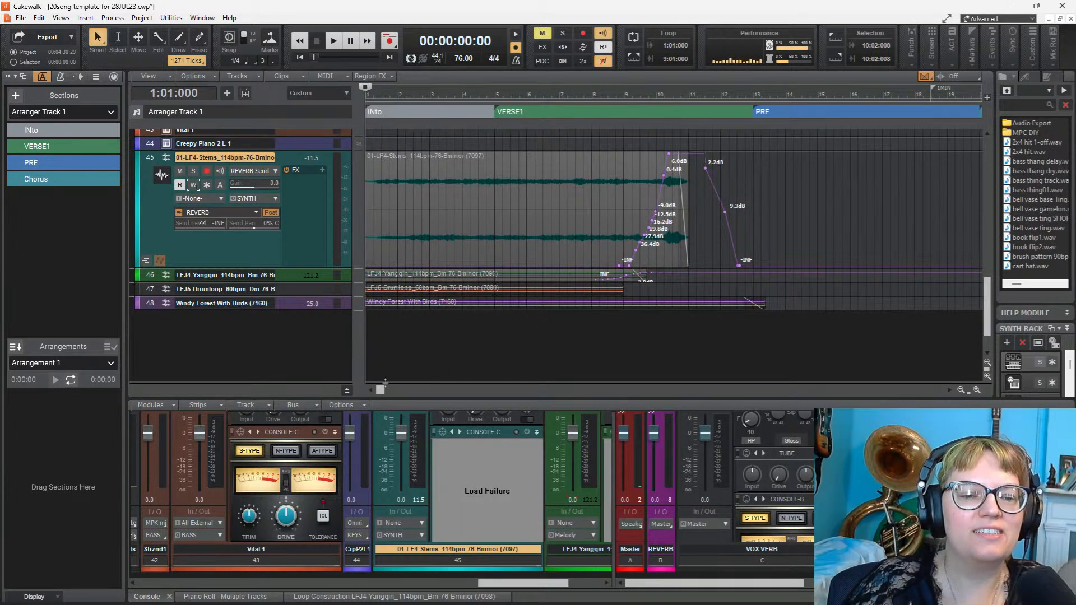
{"action": "key", "text": "space"}
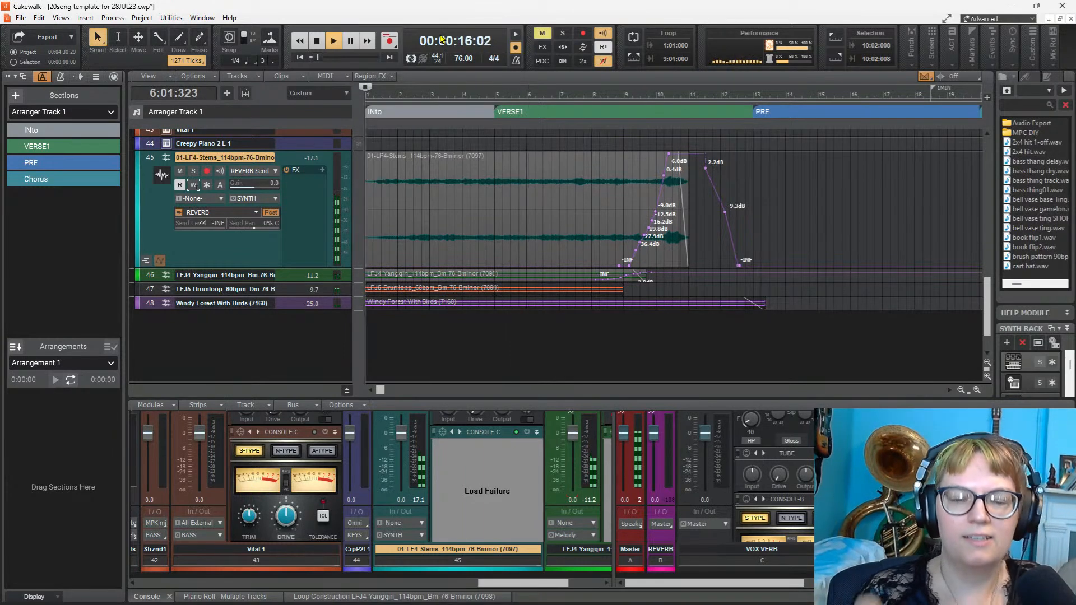
{"action": "key", "text": "space"}
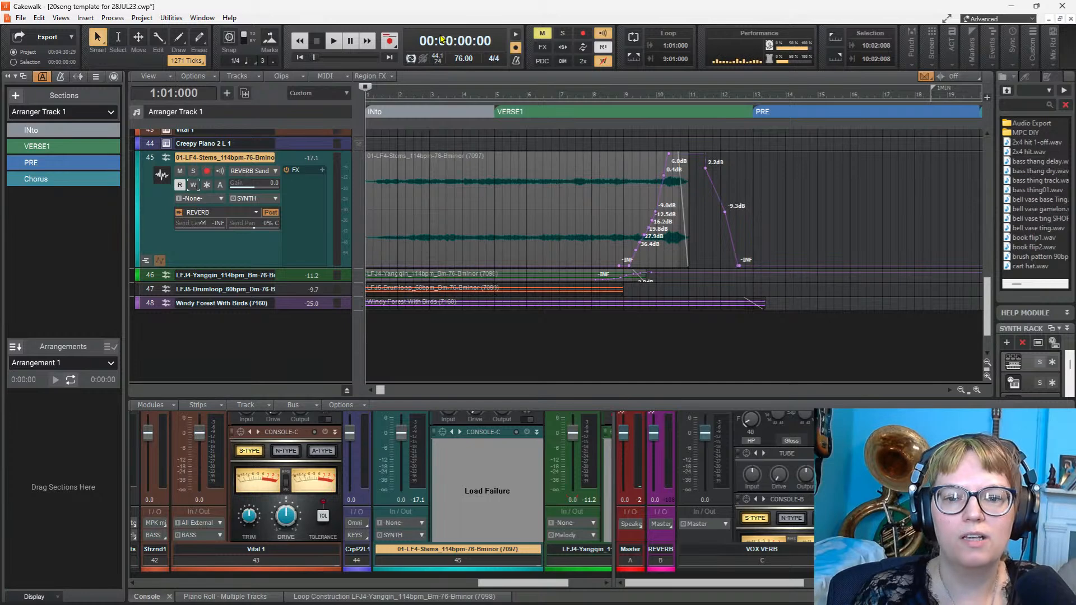
{"action": "key", "text": "space"}
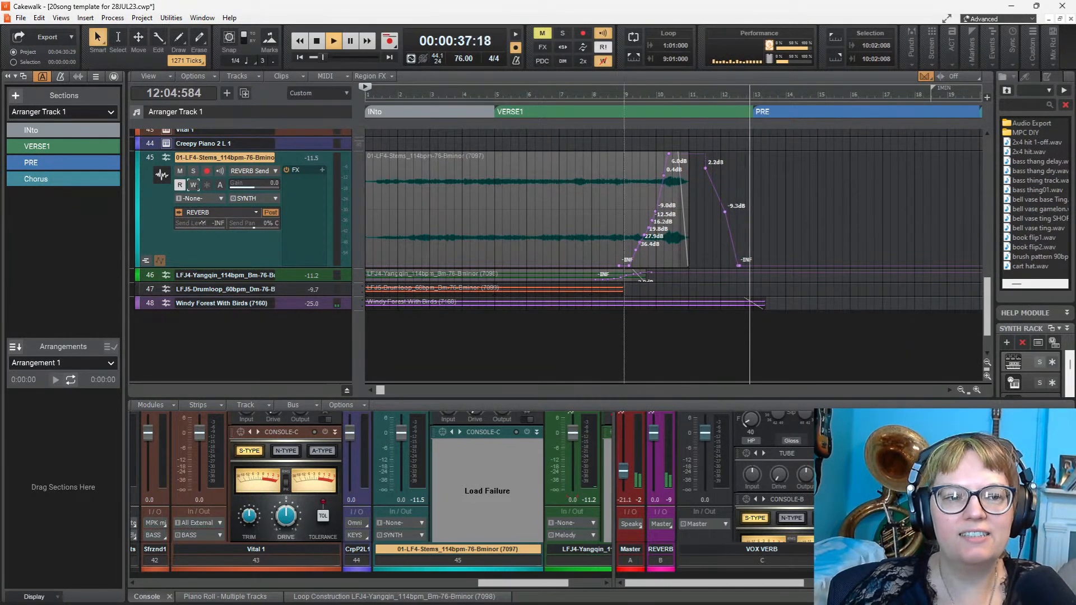
{"action": "key", "text": "space"}
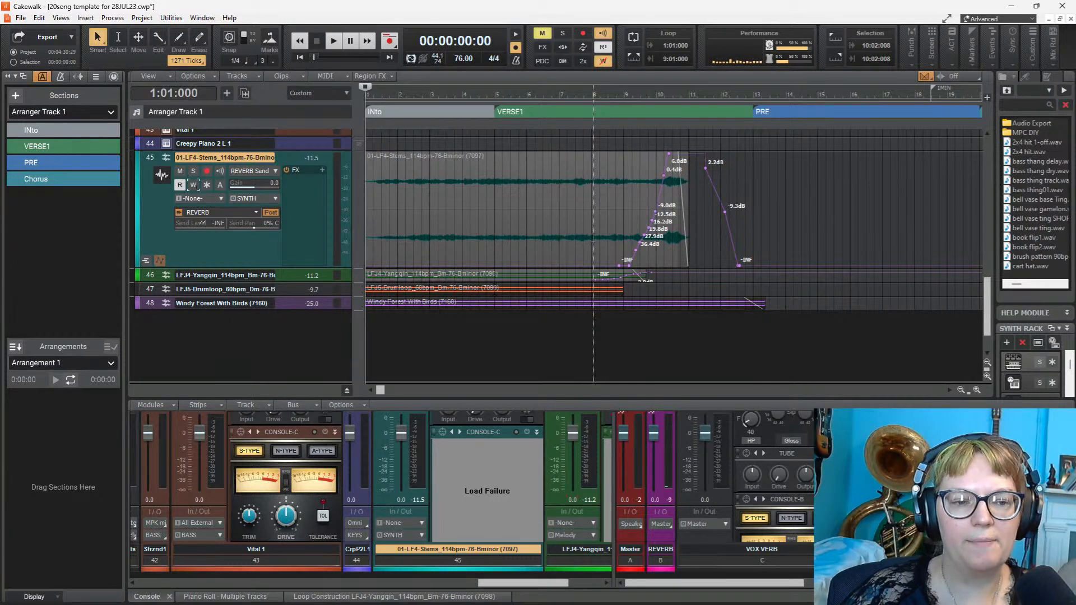
Step: Enlarge the console and widen its track section up to track 48, and disarm automation write on the Yangqin track 46
{"action": "scroll", "coordinate": [560, 224], "scroll_direction": "down", "scroll_amount": 1}
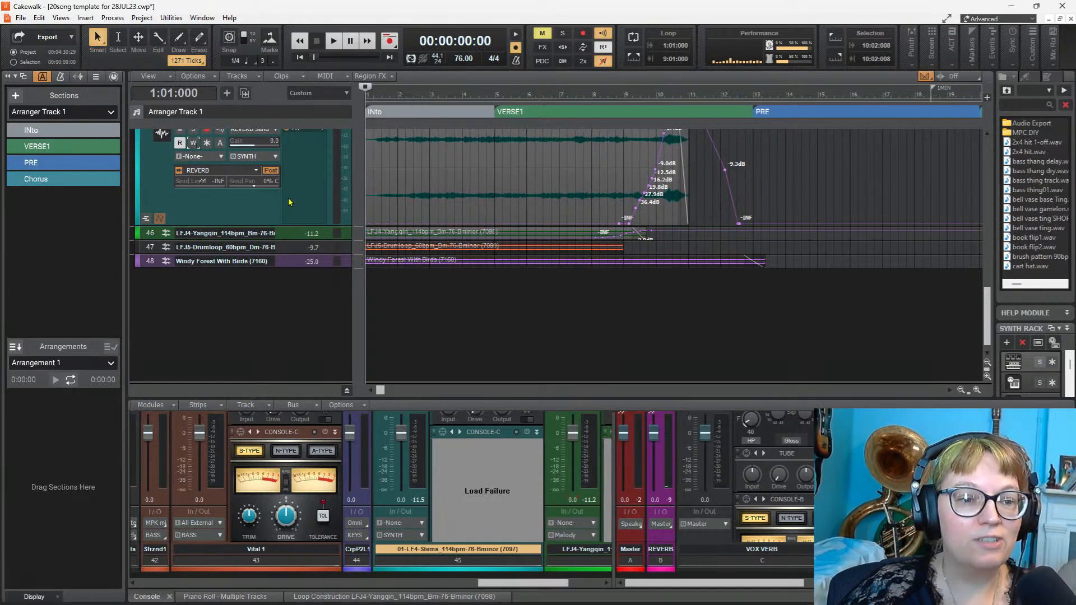
{"action": "scroll", "coordinate": [254, 212], "scroll_direction": "up", "scroll_amount": 3}
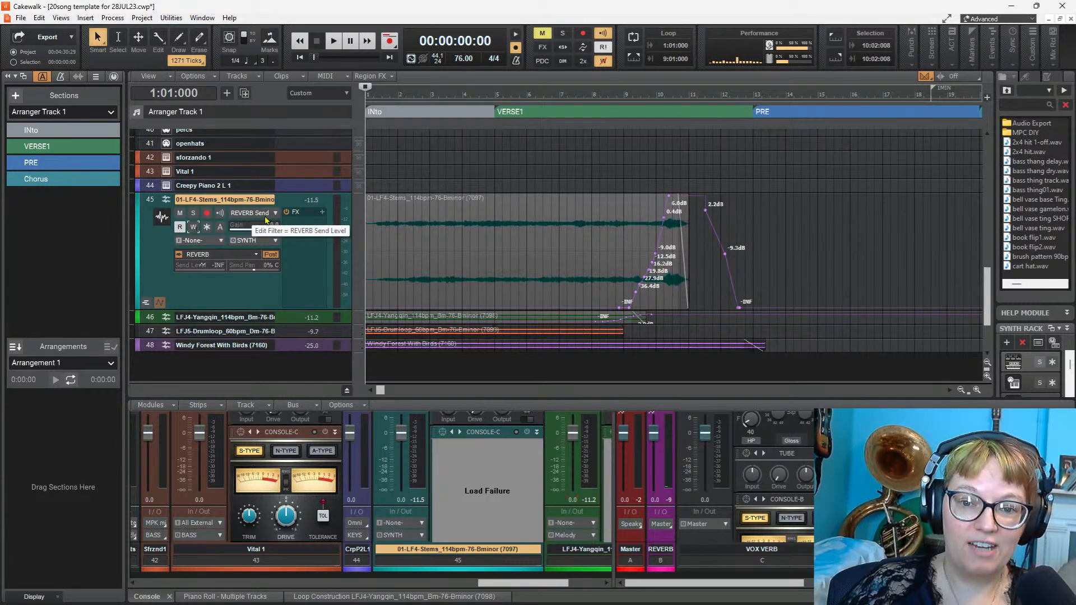
{"action": "mouse_move", "coordinate": [511, 583]}
{"action": "left_mouse_down"}
{"action": "mouse_move", "coordinate": [521, 583]}
{"action": "mouse_move", "coordinate": [511, 583]}
{"action": "left_mouse_up"}
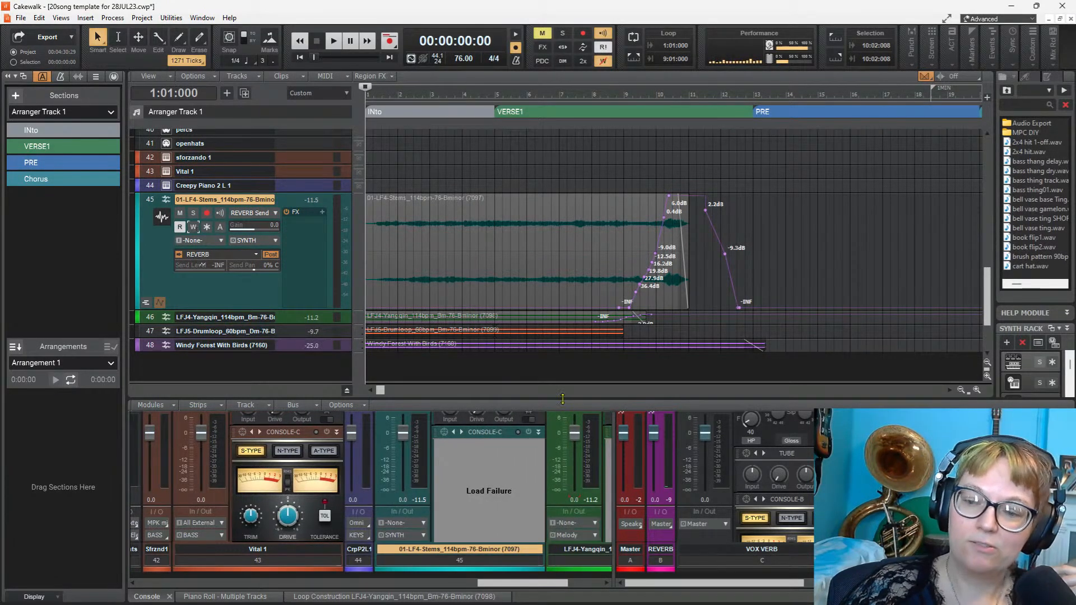
{"action": "left_click_drag", "start_coordinate": [563, 401], "coordinate": [564, 295]}
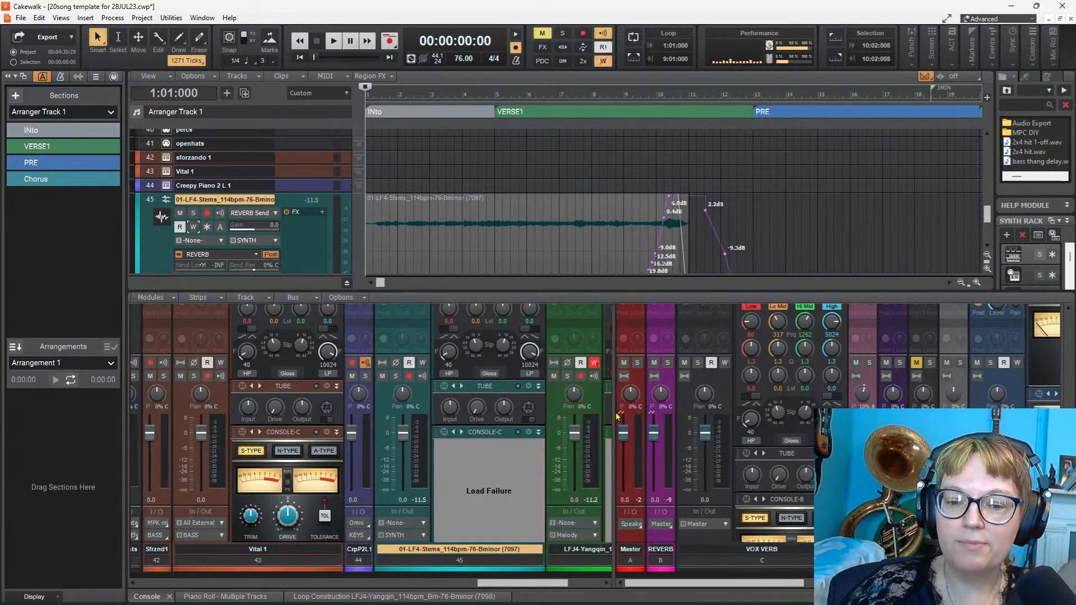
{"action": "left_click_drag", "start_coordinate": [615, 414], "coordinate": [753, 414]}
{"action": "left_click_drag", "start_coordinate": [700, 586], "coordinate": [709, 586]}
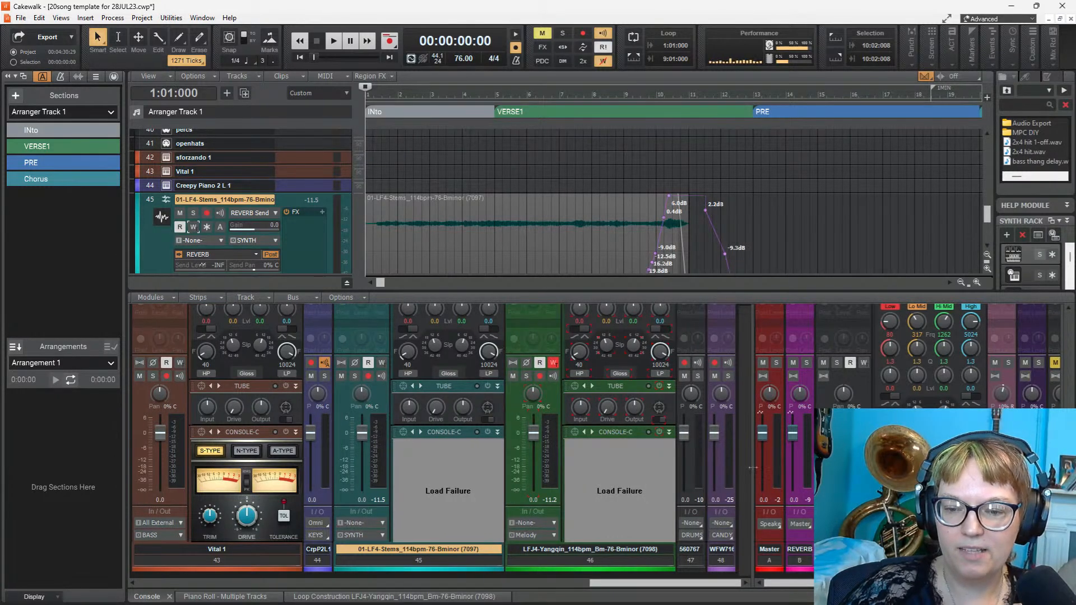
{"action": "left_click", "coordinate": [554, 364]}
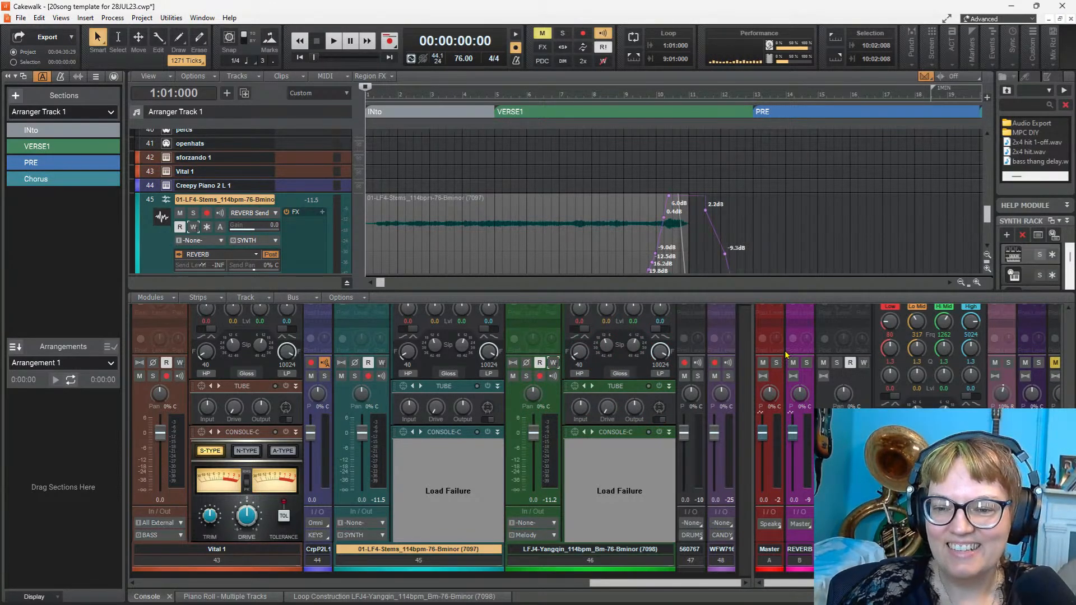
Step: Add a send from the Master bus to a new aux track
{"action": "scroll", "coordinate": [787, 355], "scroll_direction": "up", "scroll_amount": 5}
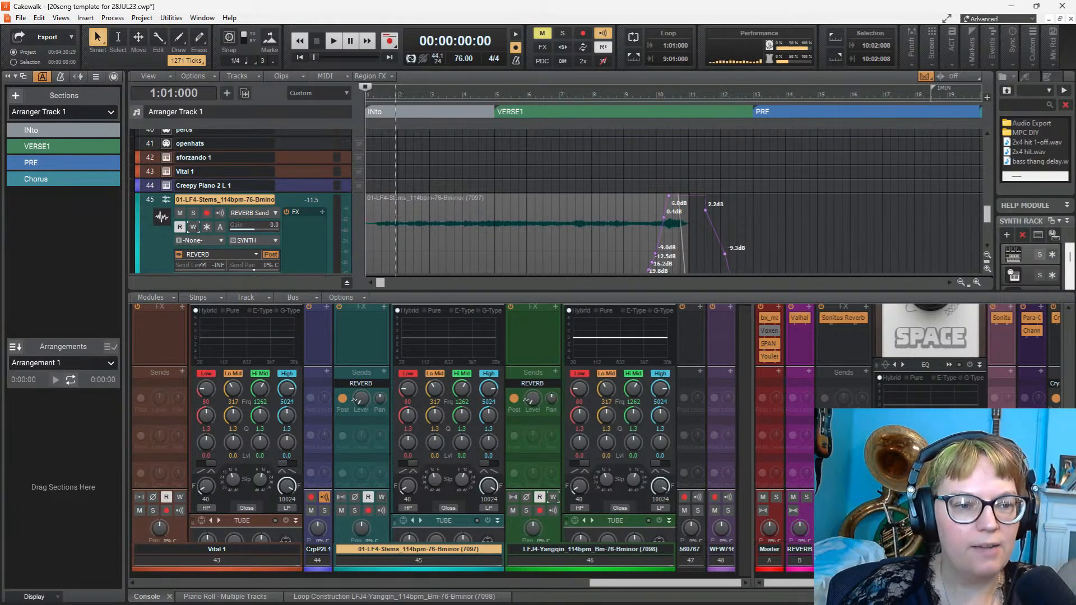
{"action": "left_click", "coordinate": [779, 372]}
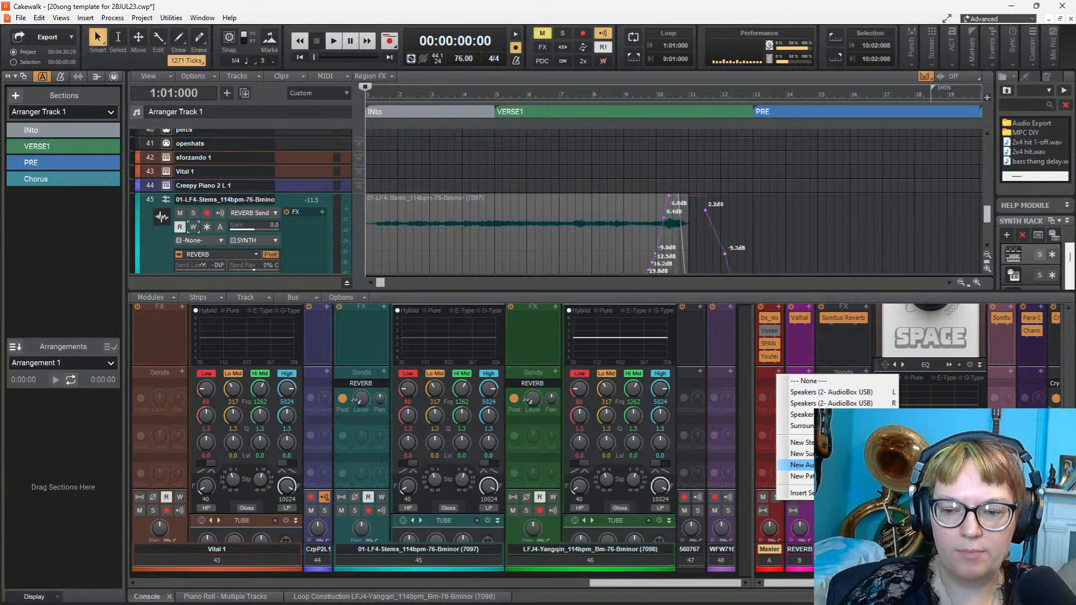
{"action": "left_click", "coordinate": [799, 465]}
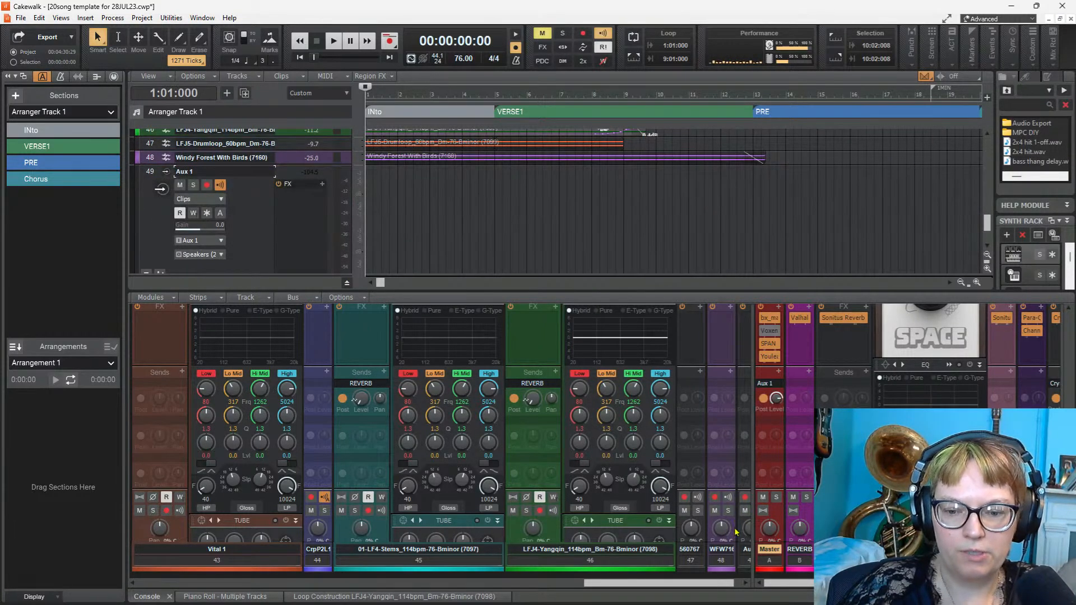
Step: Rename the new aux track as "phone speaker"
{"action": "left_click_drag", "start_coordinate": [714, 583], "coordinate": [772, 583]}
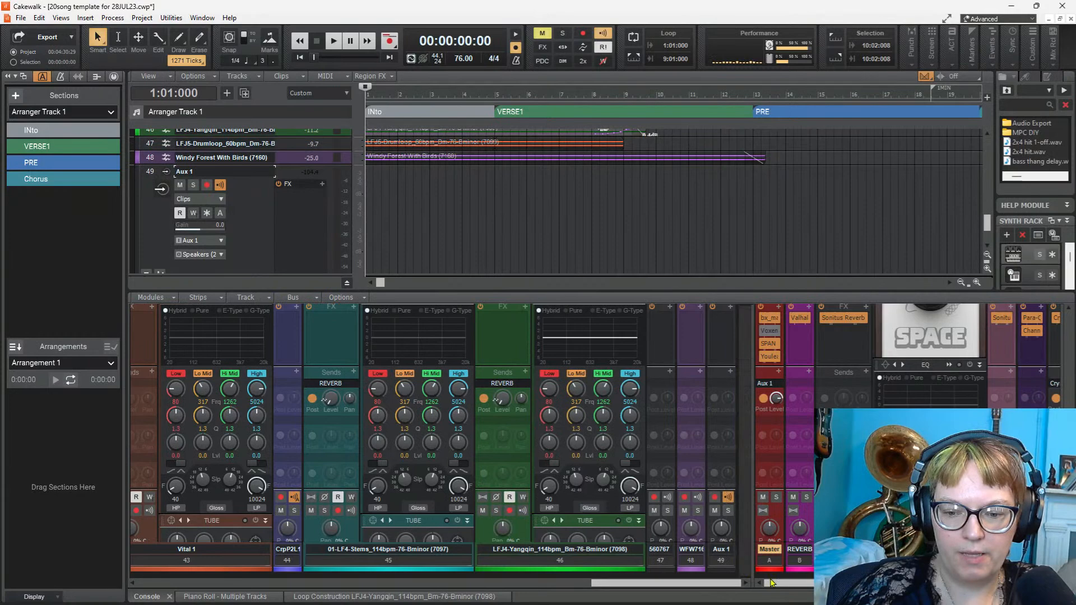
{"action": "double_click", "coordinate": [721, 551]}
{"action": "type", "text": "phone"}
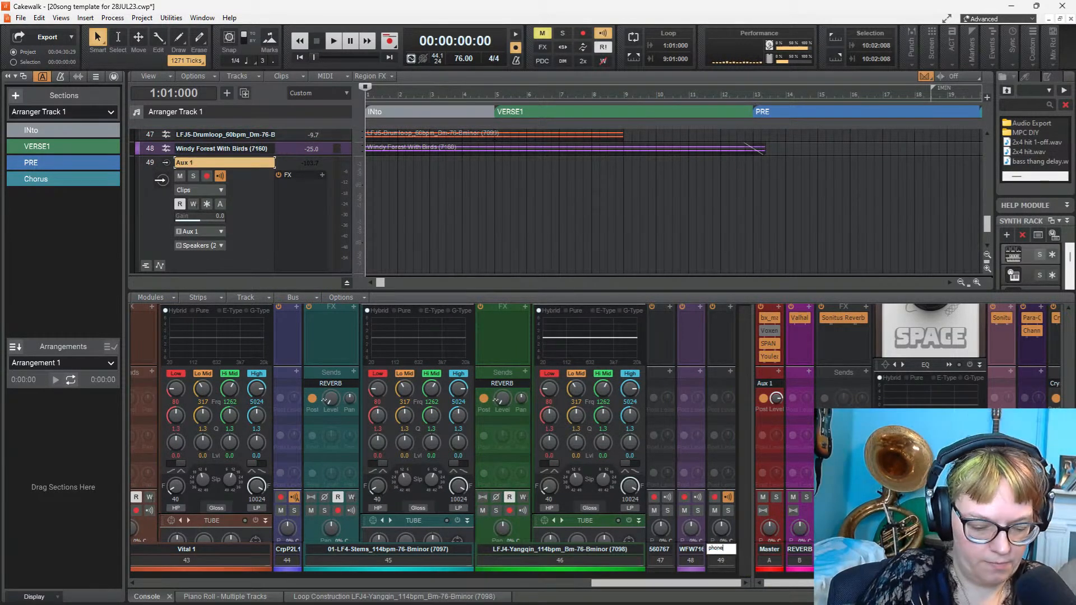
{"action": "type", "text": " speaker"}
{"action": "key", "text": "Return"}
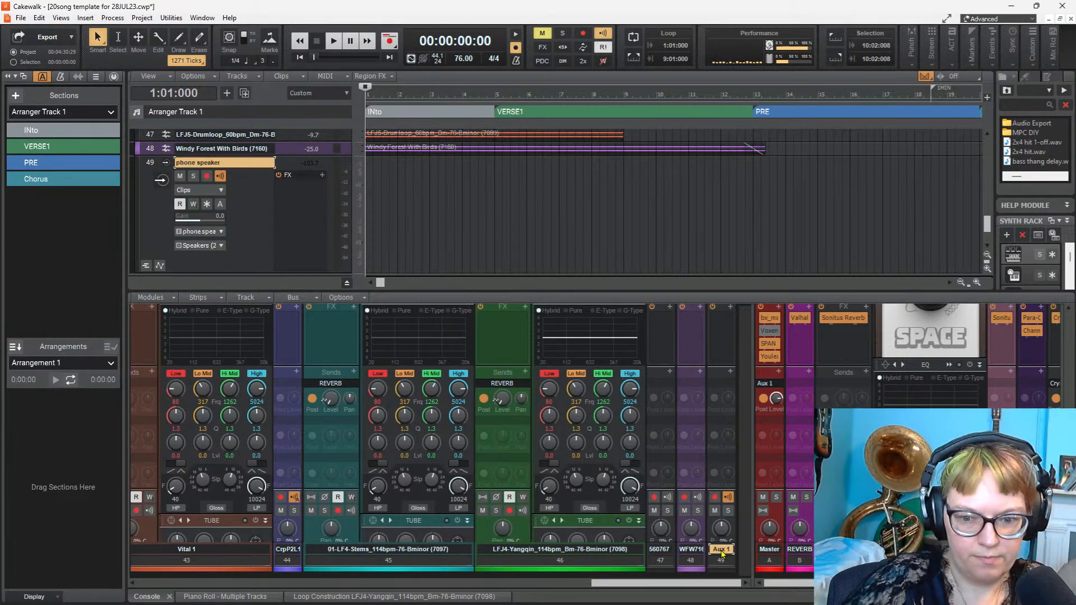
Step: Move the phone speaker strip to directly before the 01-LF4-Stems track in the console and expand its ProChannel
{"action": "scroll", "coordinate": [727, 371], "scroll_direction": "up", "scroll_amount": 1}
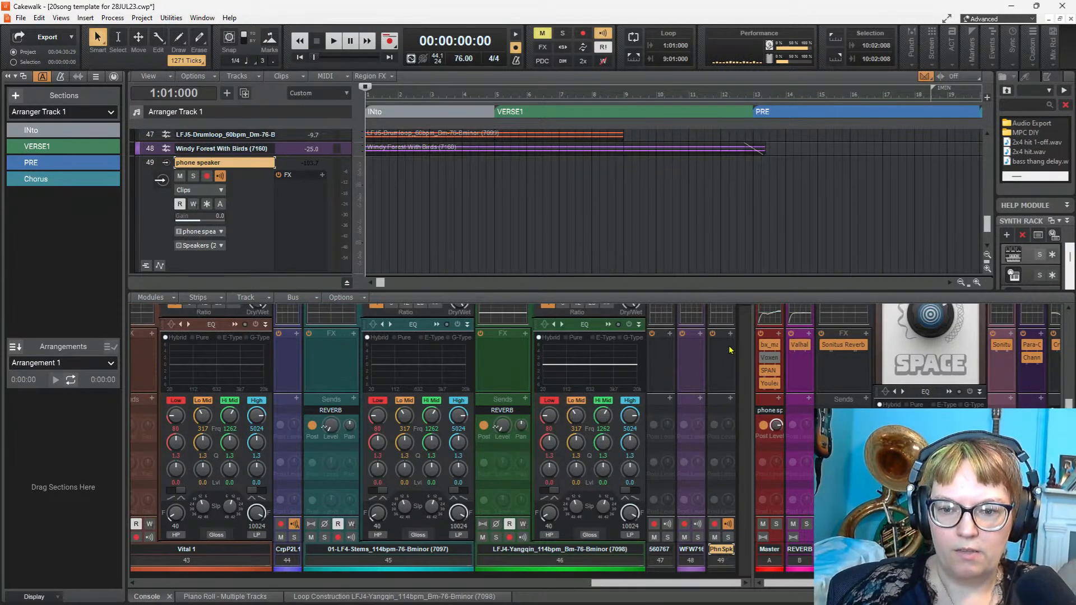
{"action": "scroll", "coordinate": [730, 349], "scroll_direction": "up", "scroll_amount": 2}
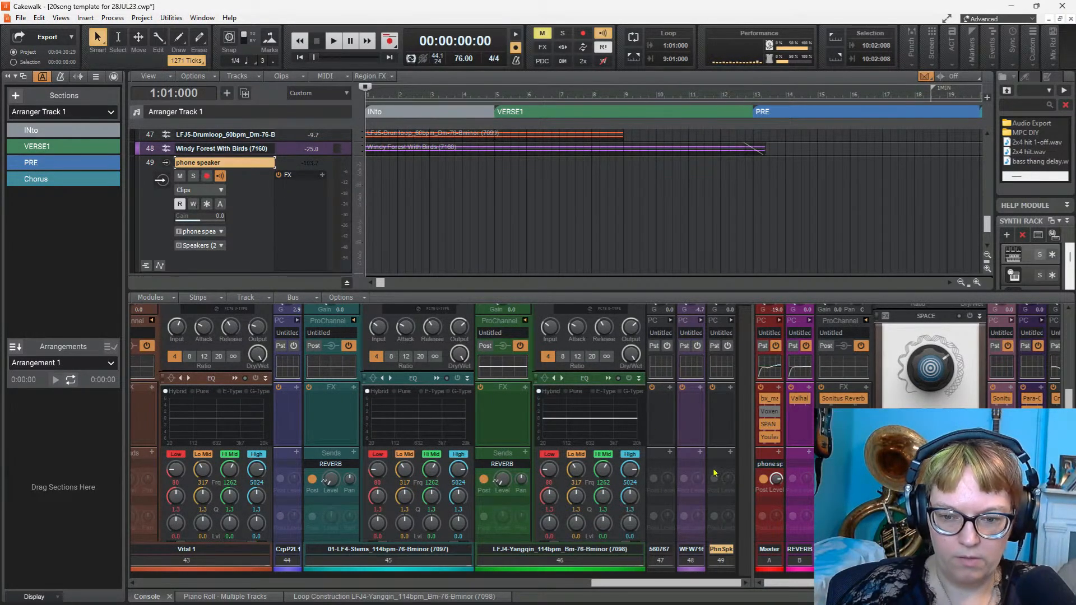
{"action": "left_click", "coordinate": [338, 455]}
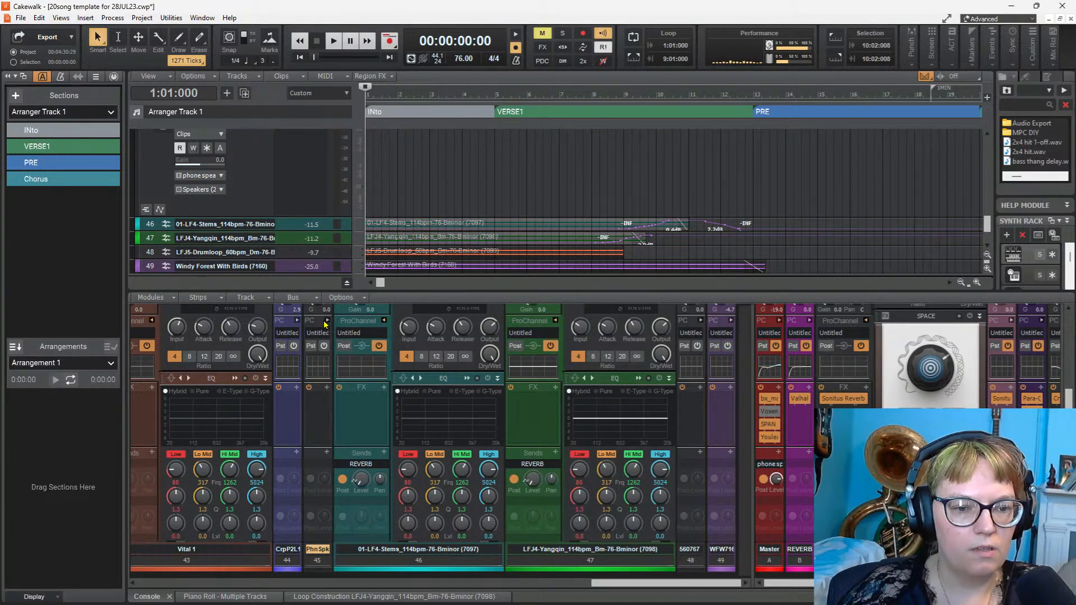
{"action": "left_click", "coordinate": [329, 321]}
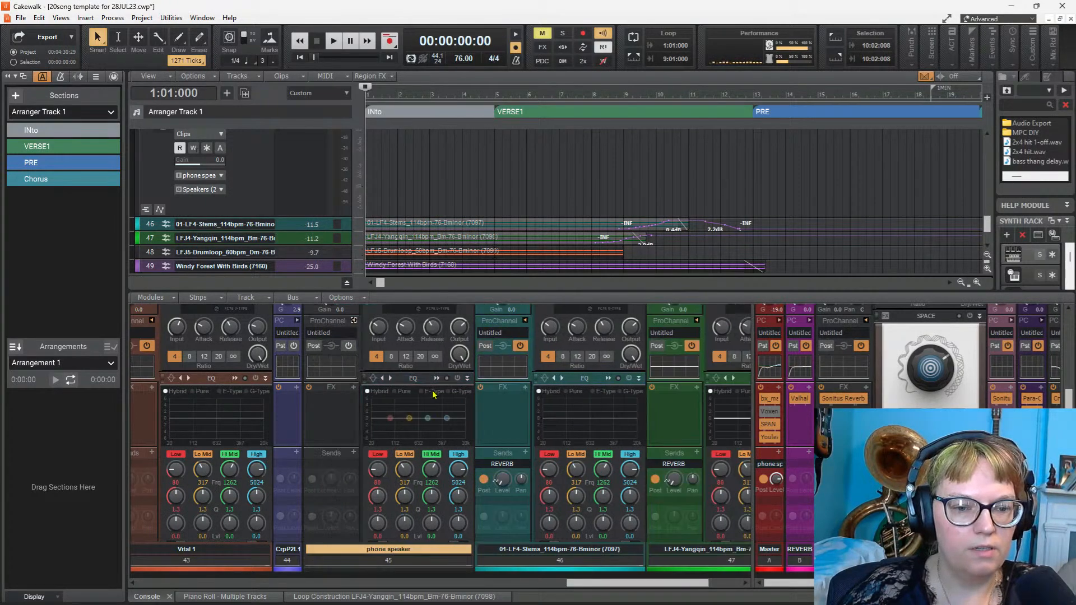
Step: Try the EQ presets "shitty phone speaker02" and "shitty phone speaker 01" on the phone speaker track
{"action": "left_click", "coordinate": [374, 378]}
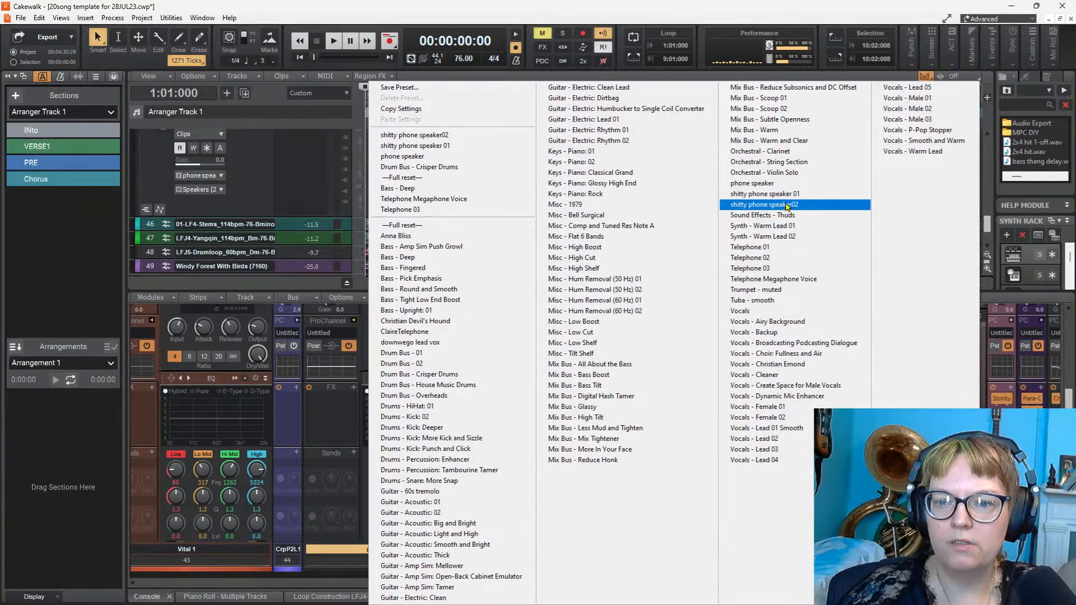
{"action": "left_click", "coordinate": [788, 205]}
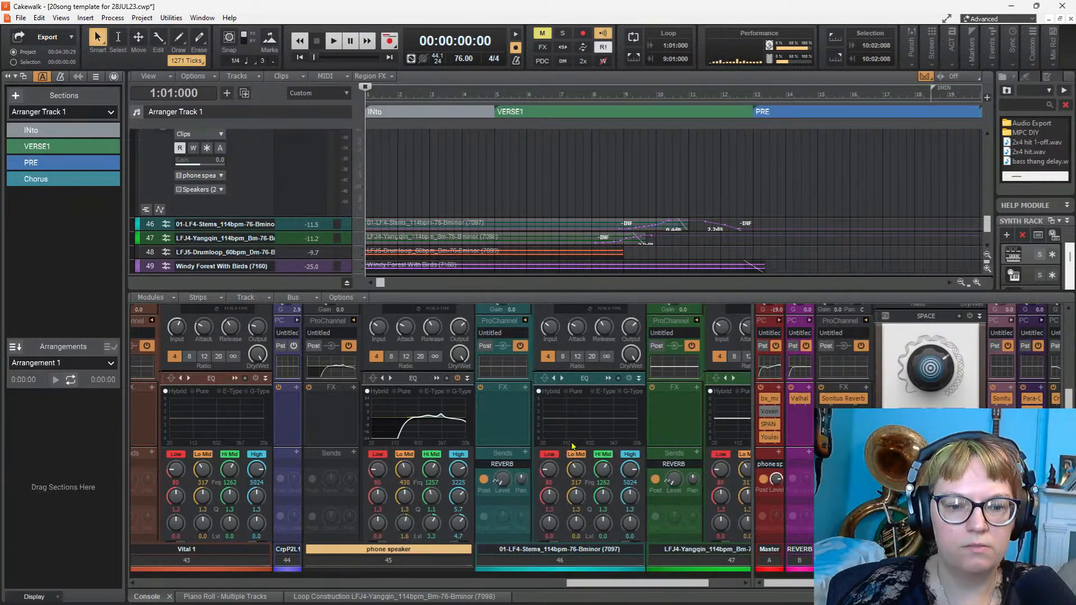
{"action": "left_click", "coordinate": [373, 388]}
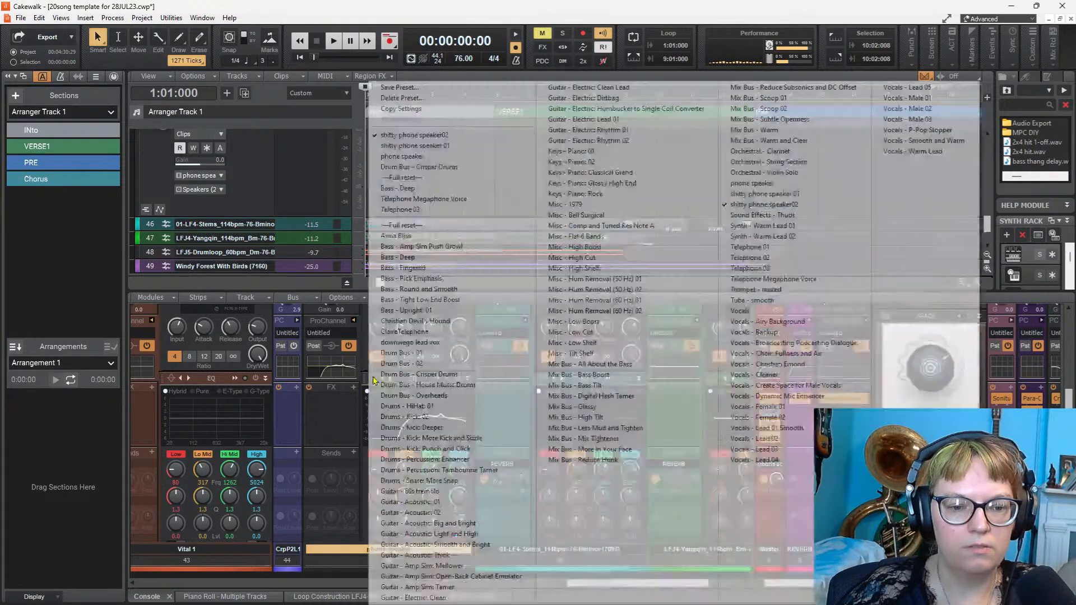
{"action": "left_click", "coordinate": [746, 194]}
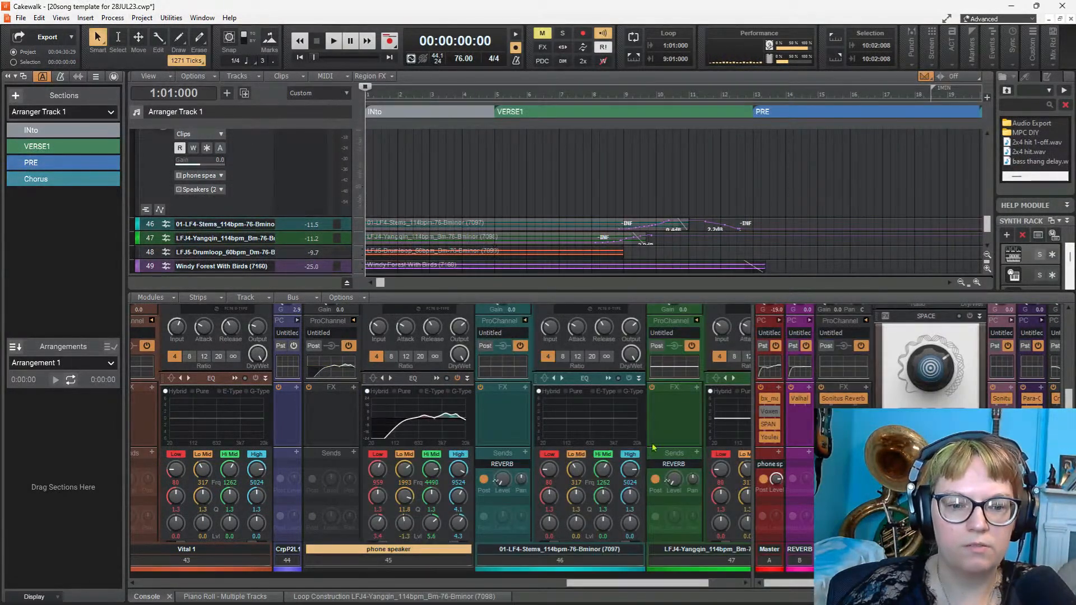
Step: Load the "phone speaker" EQ preset on the phone speaker track and inspect its curve in the enlarged QuadCurve Equalizer
{"action": "left_click", "coordinate": [373, 379]}
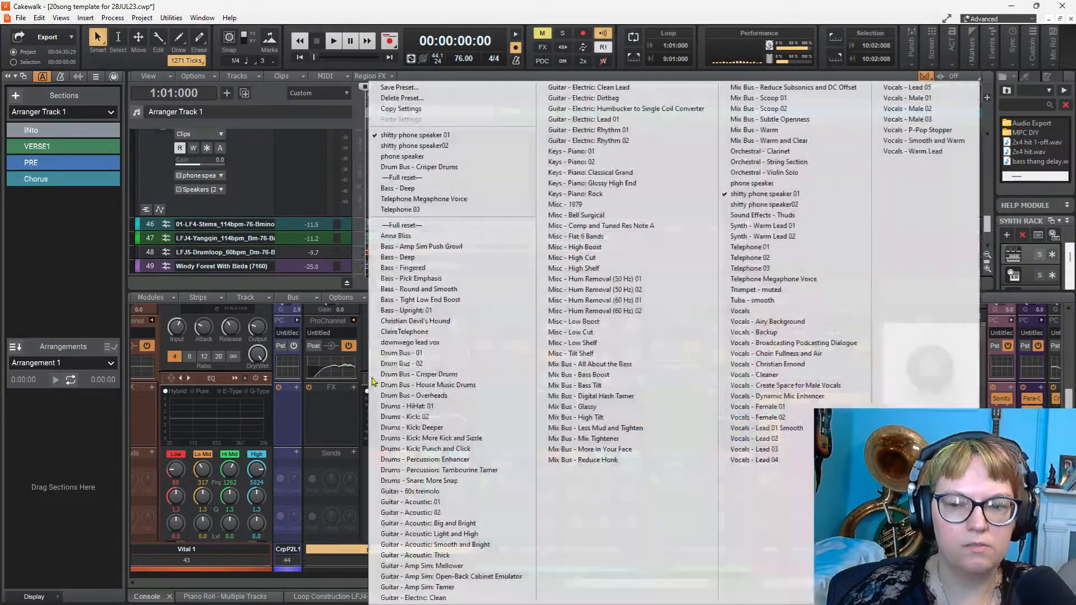
{"action": "left_click", "coordinate": [752, 184]}
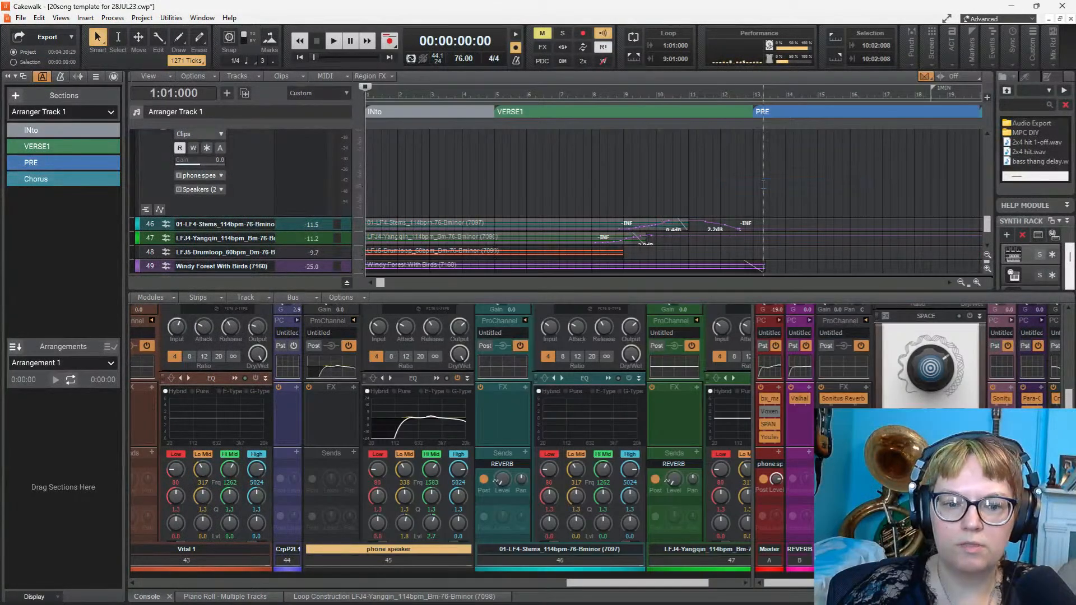
{"action": "double_click", "coordinate": [420, 432]}
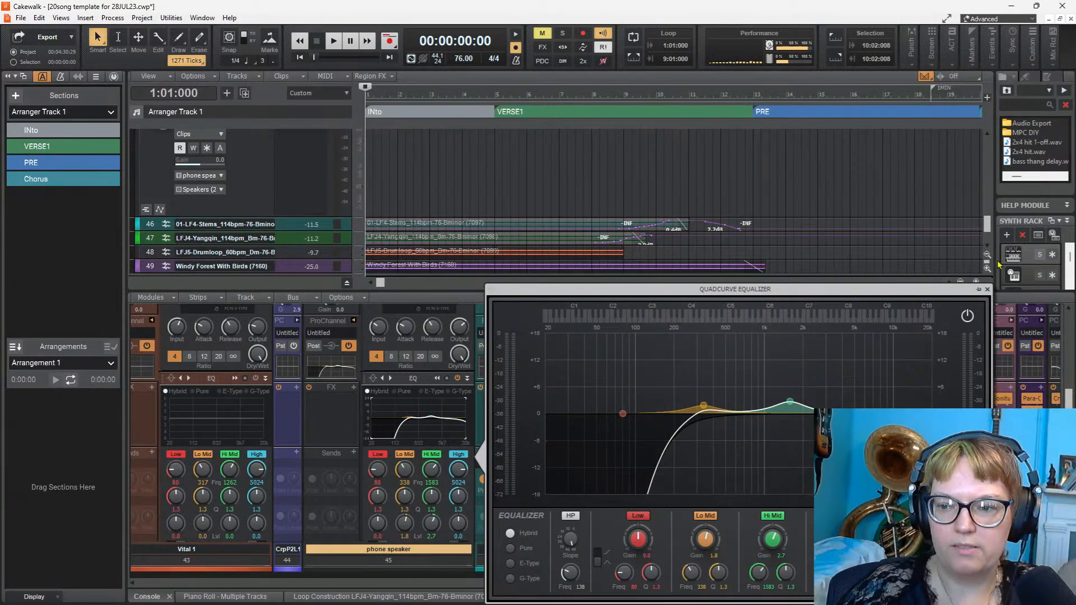
{"action": "left_click", "coordinate": [988, 289]}
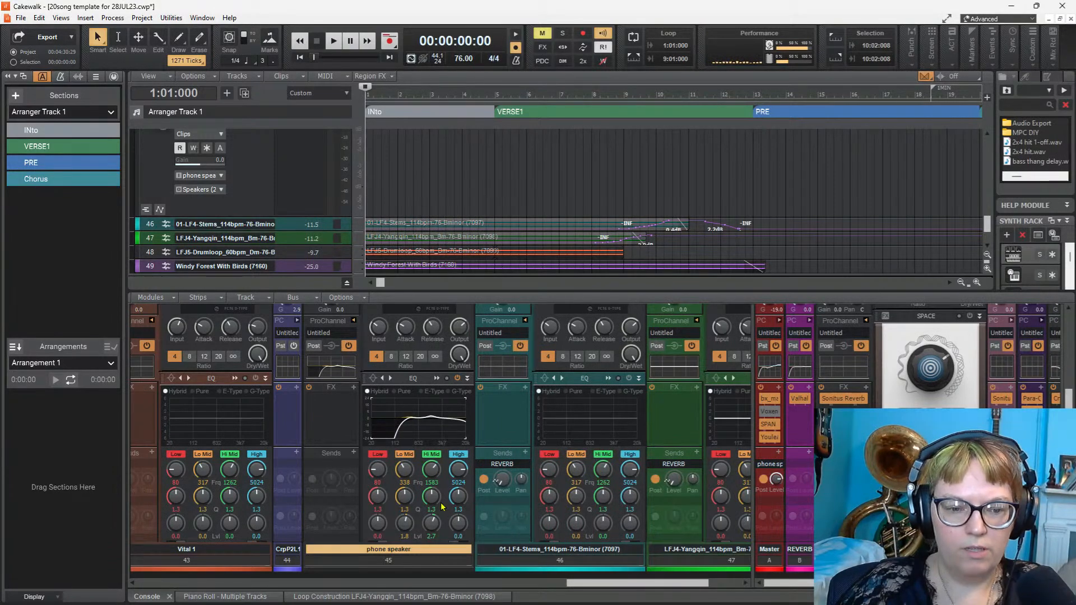
Step: Solo the phone speaker track, mute the Master bus, and briefly play the song from 1:01:000
{"action": "scroll", "coordinate": [327, 436], "scroll_direction": "down", "scroll_amount": 5}
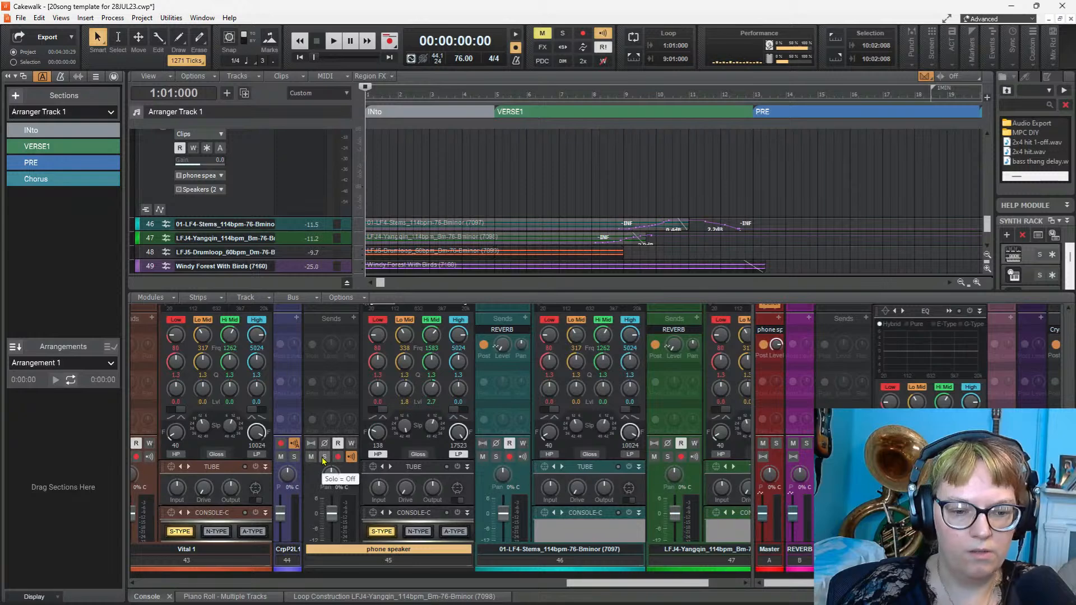
{"action": "left_click", "coordinate": [776, 345]}
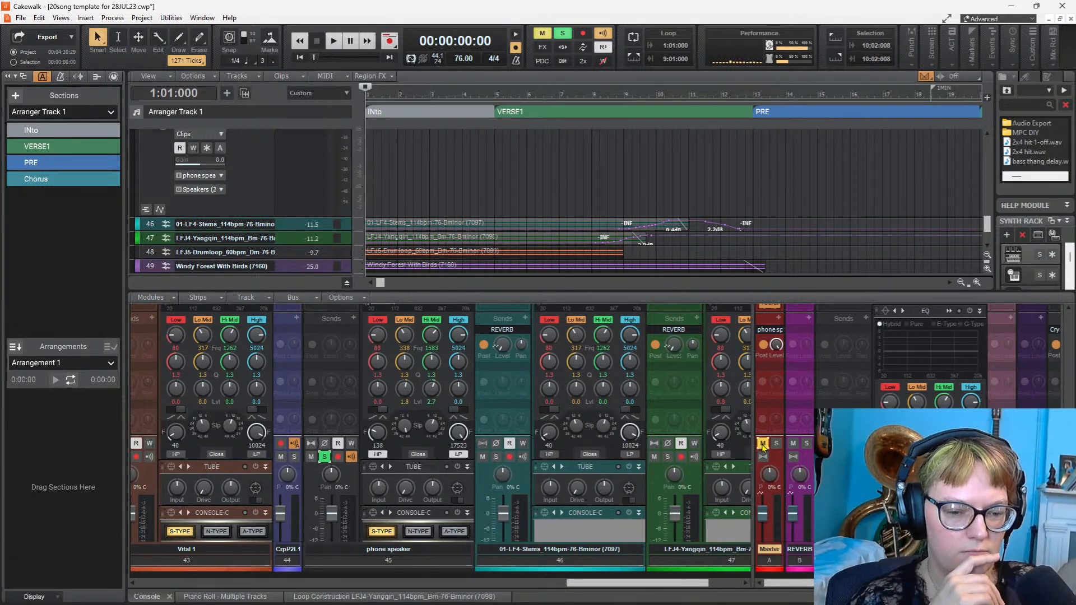
{"action": "scroll", "coordinate": [762, 447], "scroll_direction": "up", "scroll_amount": 1}
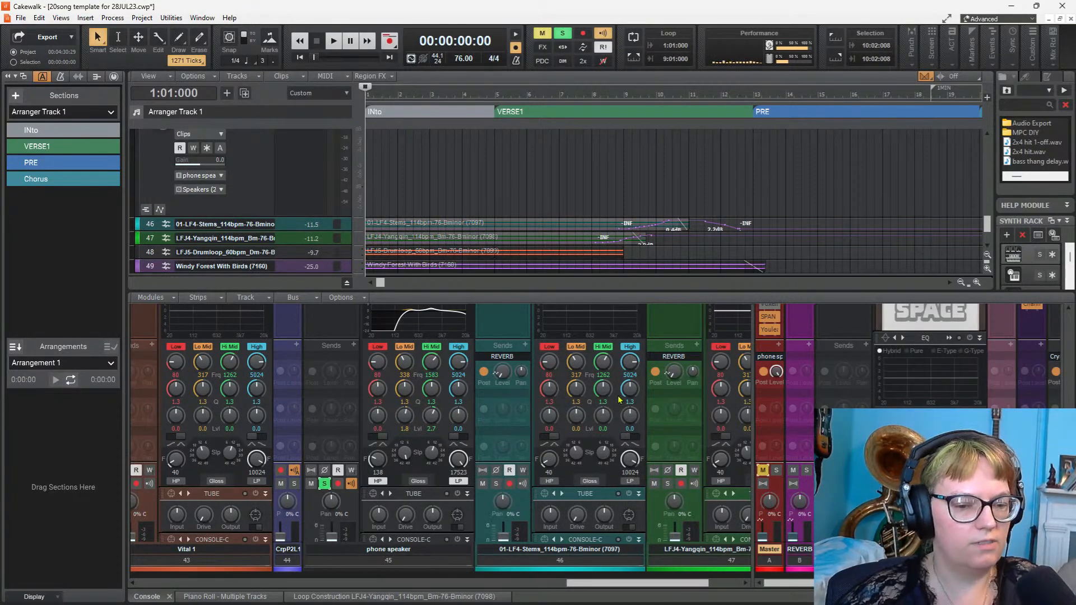
{"action": "scroll", "coordinate": [322, 426], "scroll_direction": "down", "scroll_amount": 4}
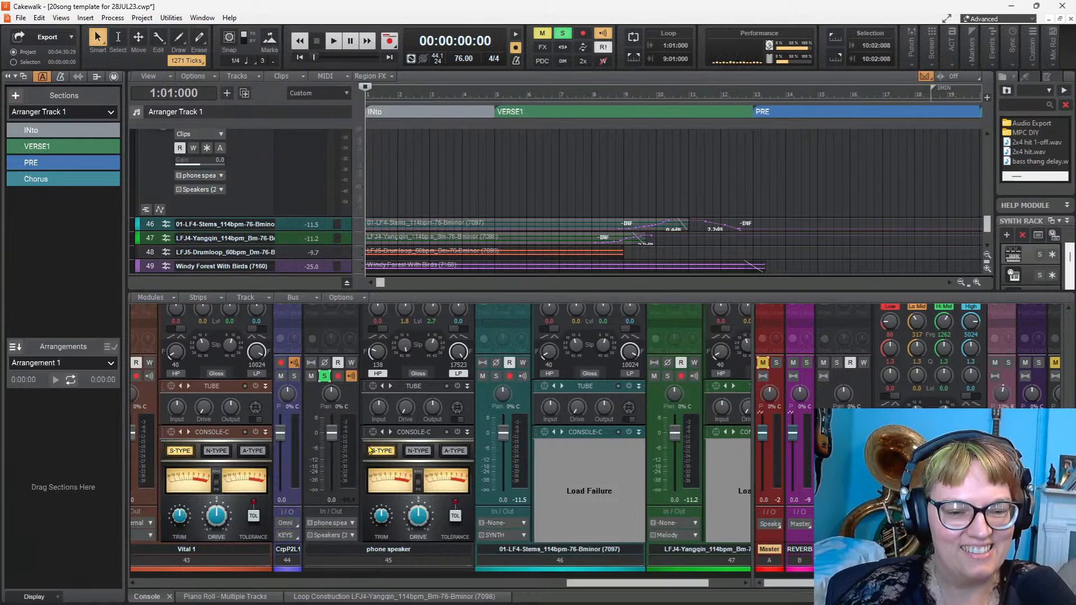
{"action": "key", "text": "space"}
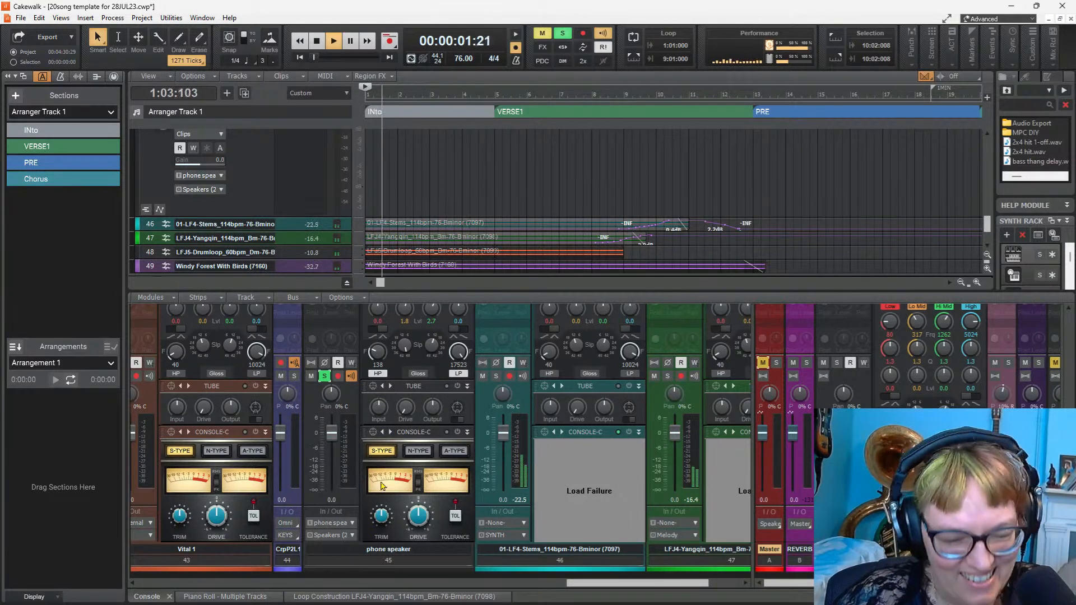
{"action": "key", "text": "space"}
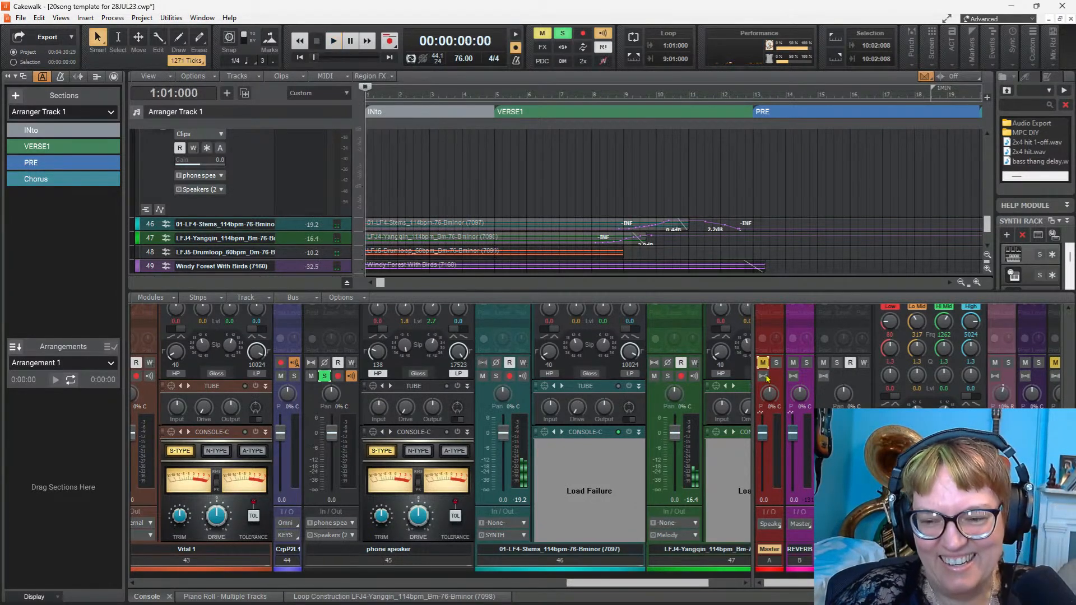
Step: Widen the console's bus section, switch the Master bus's phone speaker send to pre-fader, and test it with playback
{"action": "left_click_drag", "start_coordinate": [751, 364], "coordinate": [558, 353]}
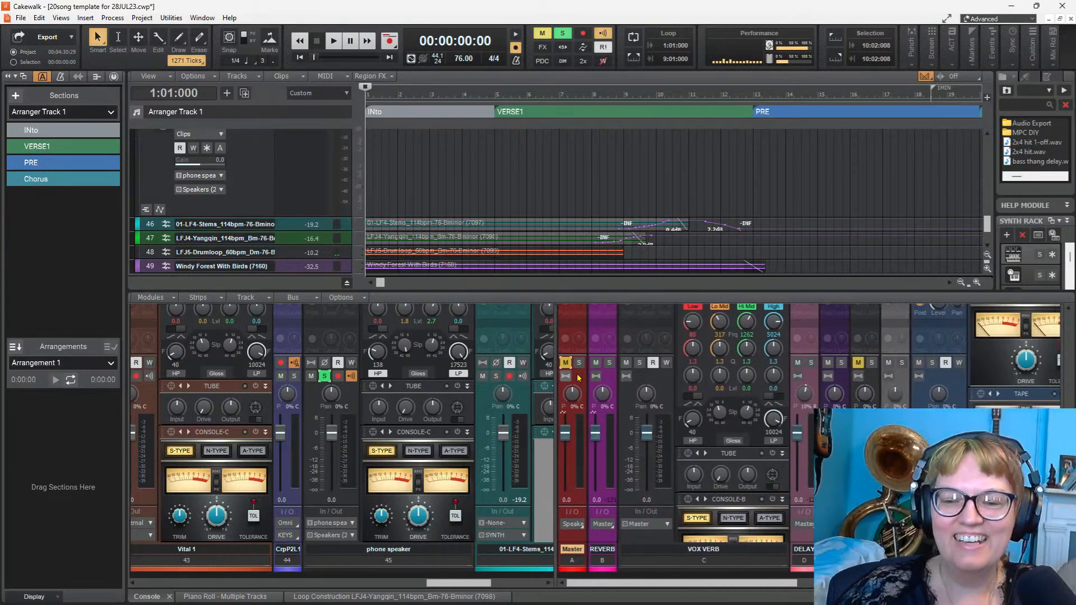
{"action": "scroll", "coordinate": [608, 351], "scroll_direction": "up", "scroll_amount": 3}
{"action": "scroll", "coordinate": [608, 351], "scroll_direction": "up", "scroll_amount": 2}
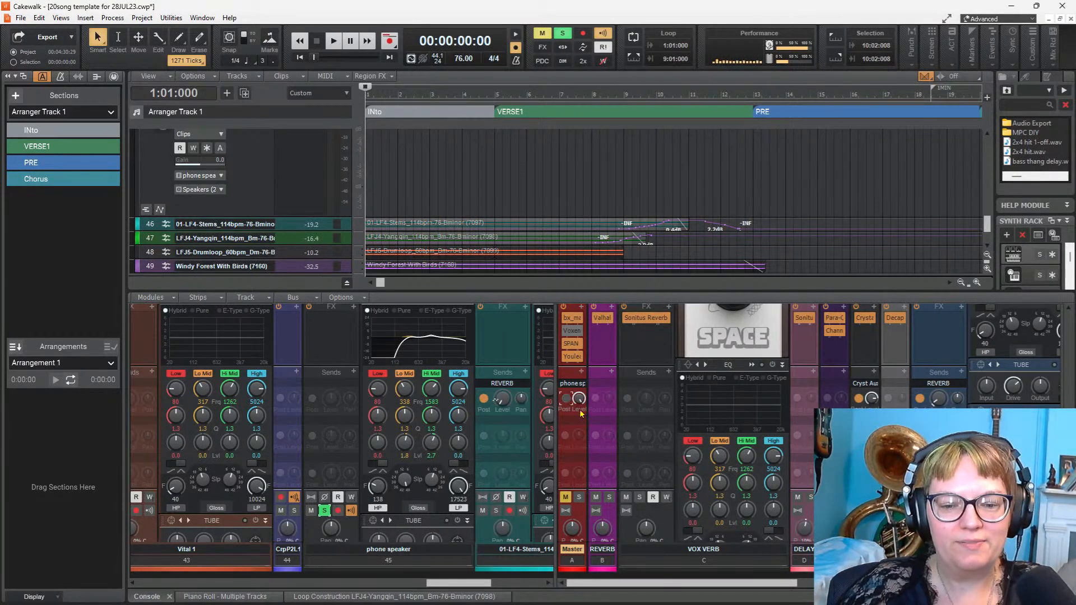
{"action": "key", "text": "space"}
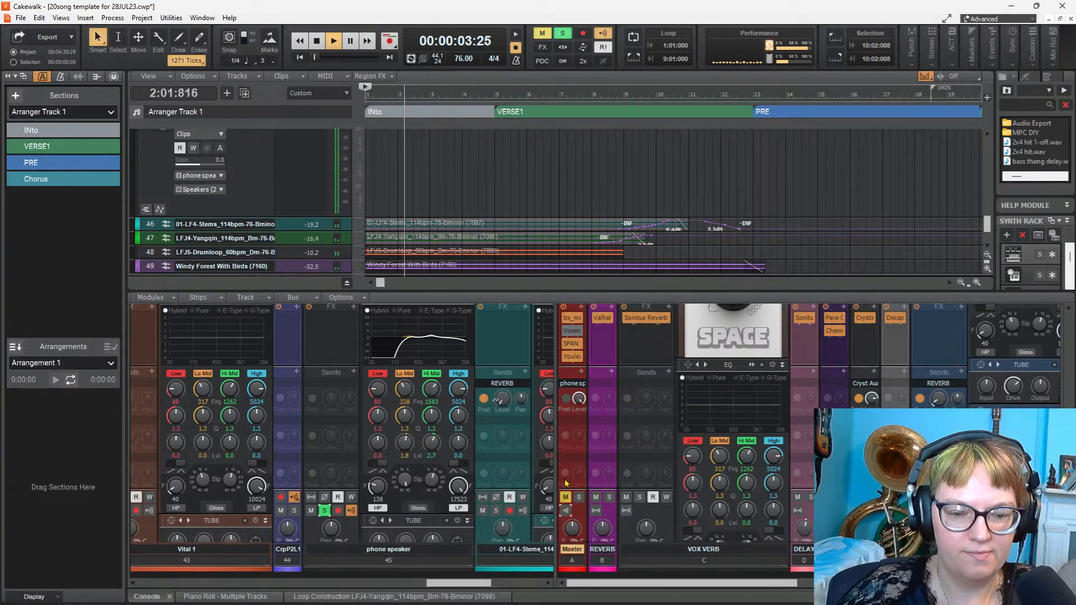
{"action": "key", "text": "space"}
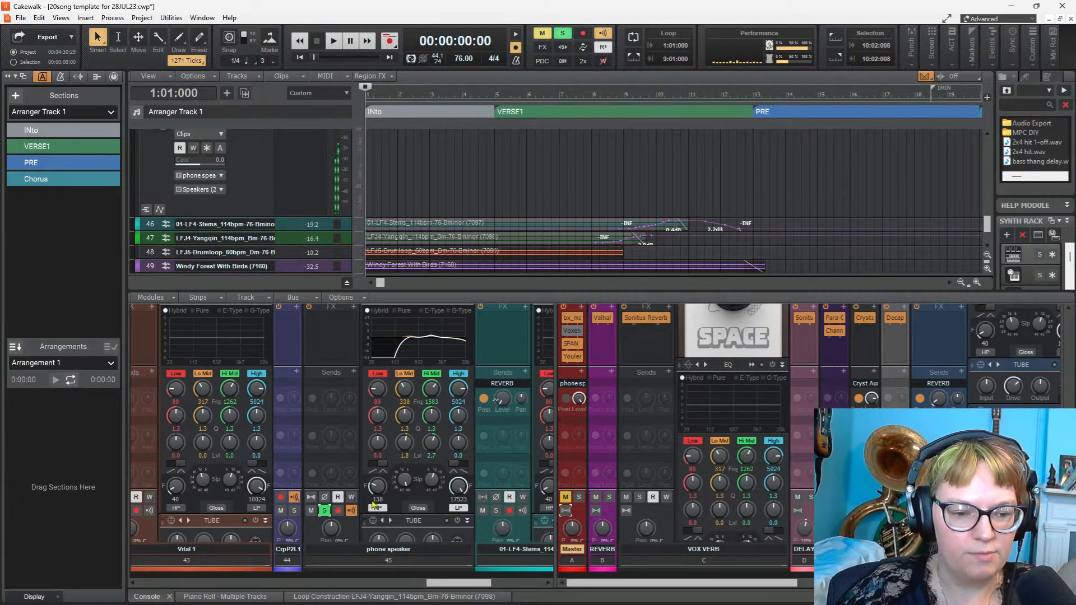
Step: Switch the phone speaker track's interleave to mono and listen to the song through it from 1:01:000 into the verse
{"action": "left_click", "coordinate": [311, 498]}
{"action": "key", "text": "space"}
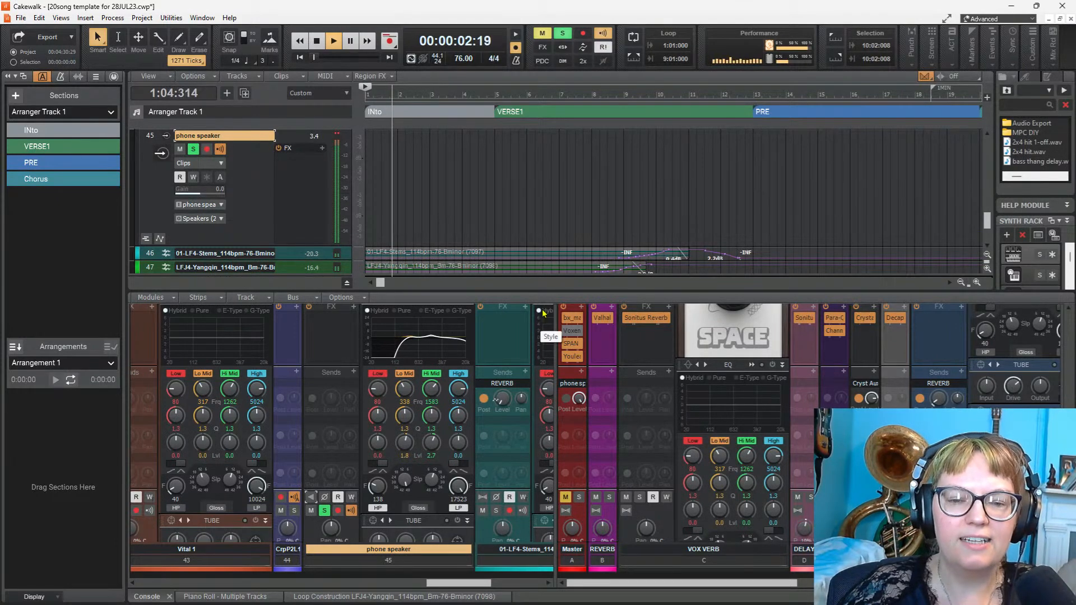
{"action": "left_click_drag", "start_coordinate": [489, 584], "coordinate": [541, 583]}
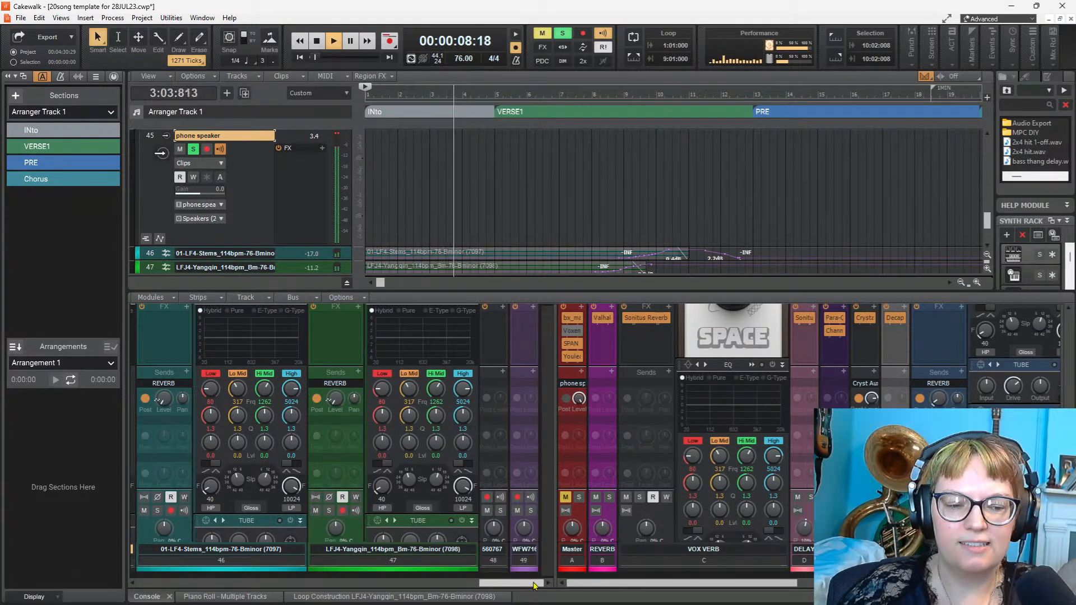
{"action": "left_click_drag", "start_coordinate": [534, 586], "coordinate": [512, 586]}
{"action": "left_click_drag", "start_coordinate": [576, 422], "coordinate": [646, 422]}
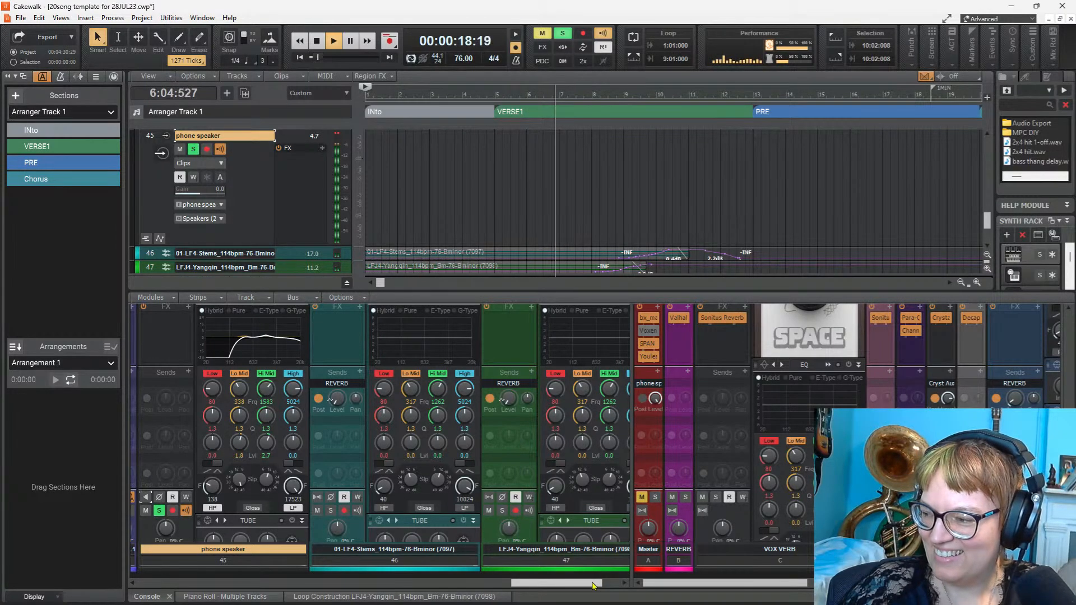
{"action": "left_click_drag", "start_coordinate": [595, 586], "coordinate": [544, 587]}
{"action": "key", "text": "space"}
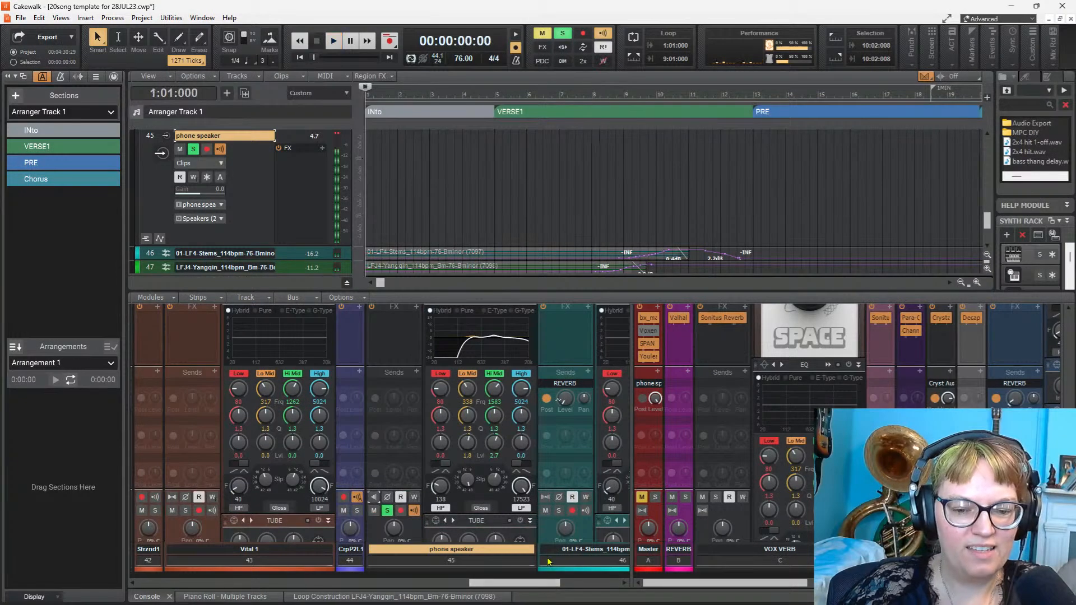
Step: Cut the Yangqin track's EQ by 1.9 dB at 1567 Hz in the high mids and 2.6 dB at 3037 Hz in the highs
{"action": "scroll", "coordinate": [401, 213], "scroll_direction": "down", "scroll_amount": 3}
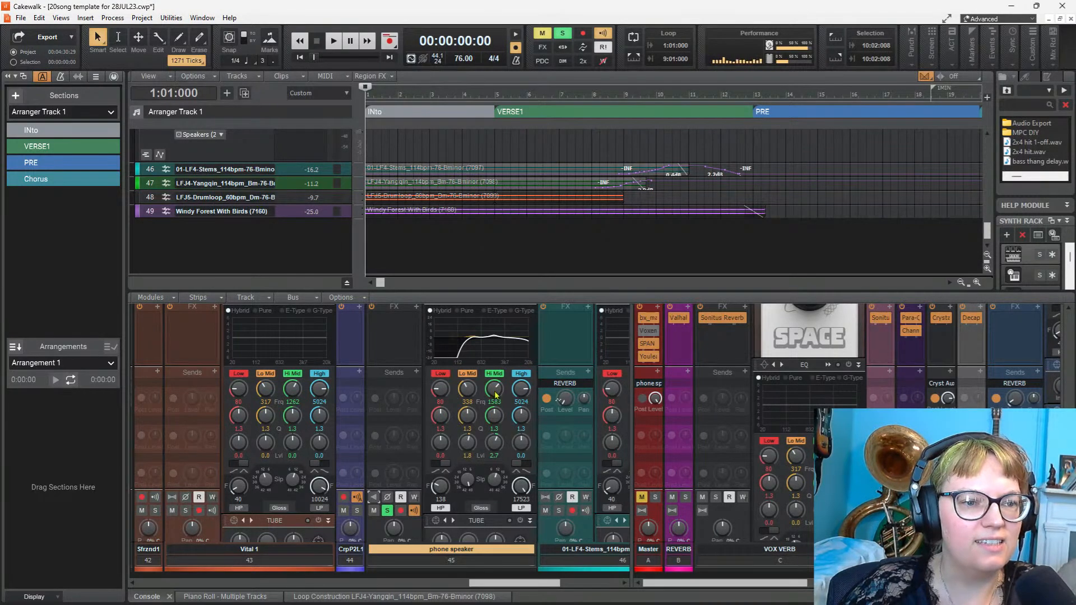
{"action": "left_click_drag", "start_coordinate": [536, 588], "coordinate": [597, 585]}
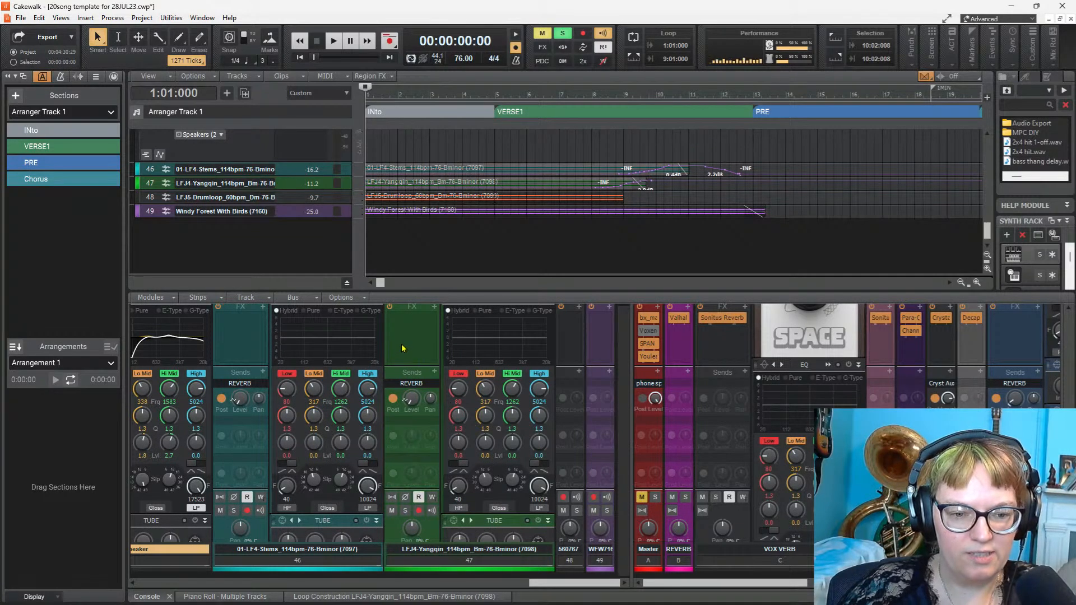
{"action": "double_click", "coordinate": [495, 355]}
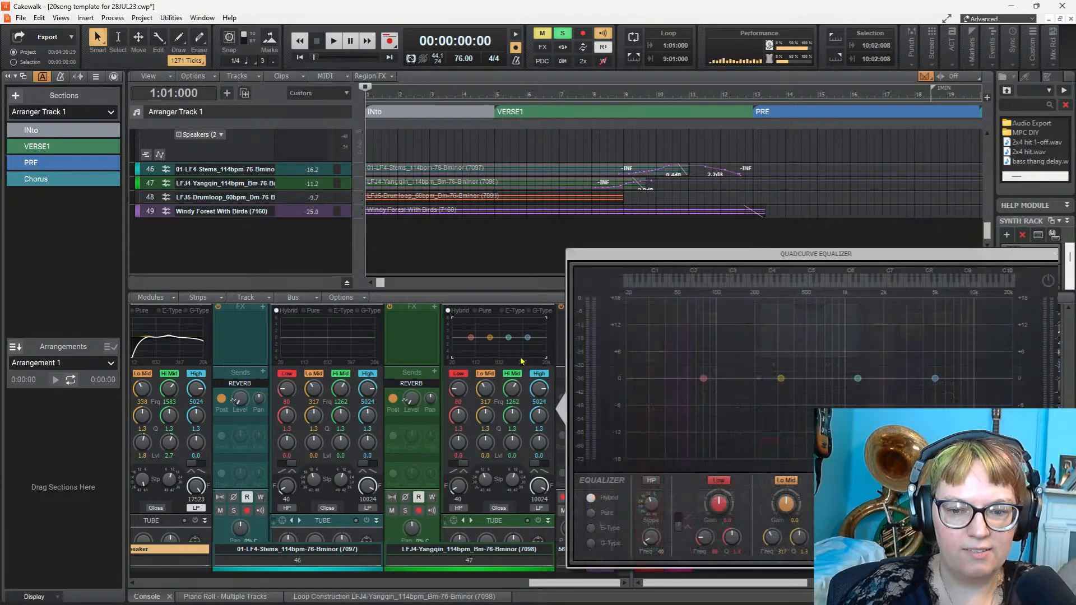
{"action": "left_click_drag", "start_coordinate": [858, 379], "coordinate": [870, 387]}
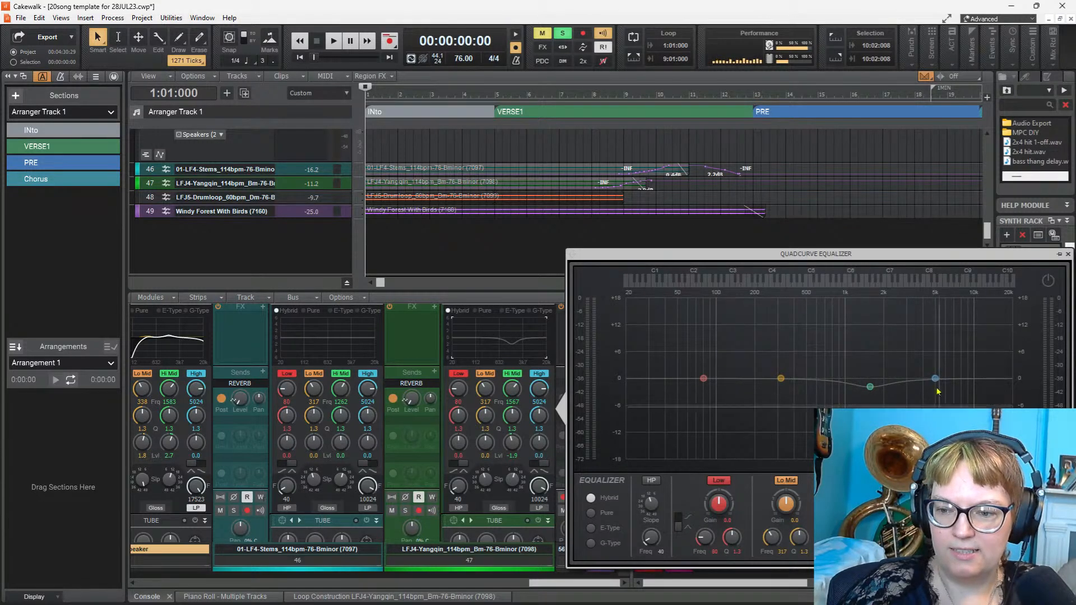
{"action": "left_click_drag", "start_coordinate": [935, 380], "coordinate": [907, 389]}
Step: Enable the Yangqin track's high-pass filter at 247 Hz during playback and close the enlarged equalizer
{"action": "key", "text": "space"}
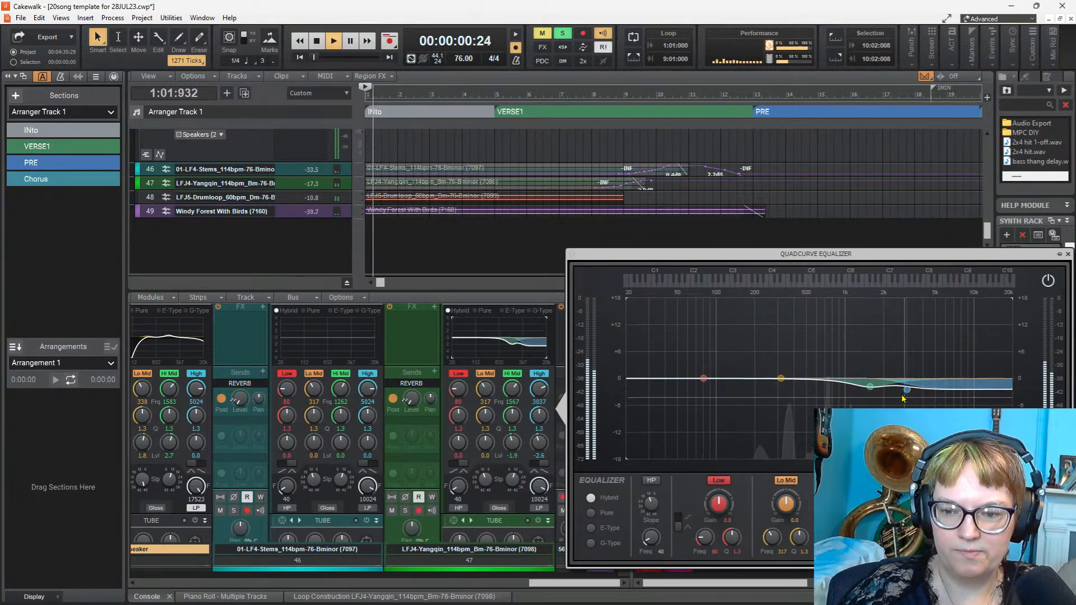
{"action": "left_click", "coordinate": [652, 480]}
{"action": "left_click_drag", "start_coordinate": [649, 540], "coordinate": [649, 507]}
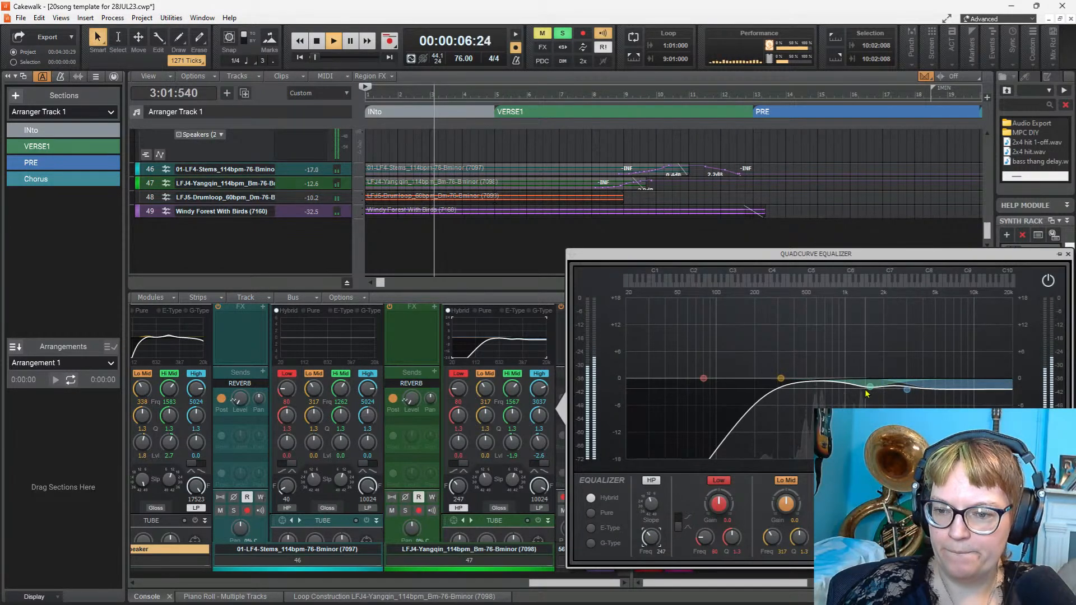
{"action": "left_click", "coordinate": [1069, 255]}
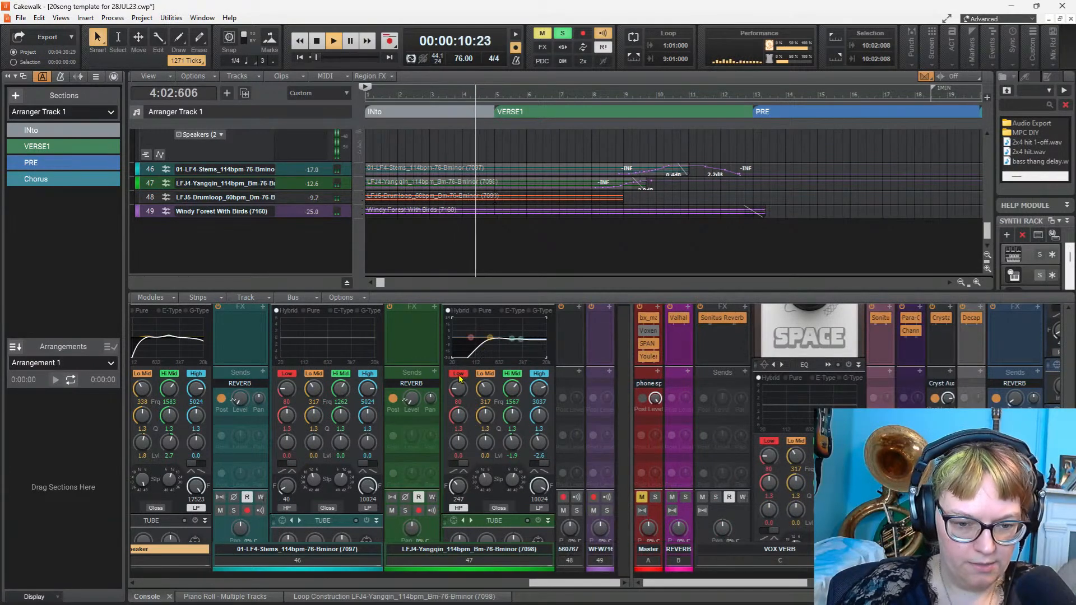
Step: Enable the TUBE saturation module on the Yangqin and LF4-Stems tracks
{"action": "right_click", "coordinate": [455, 522]}
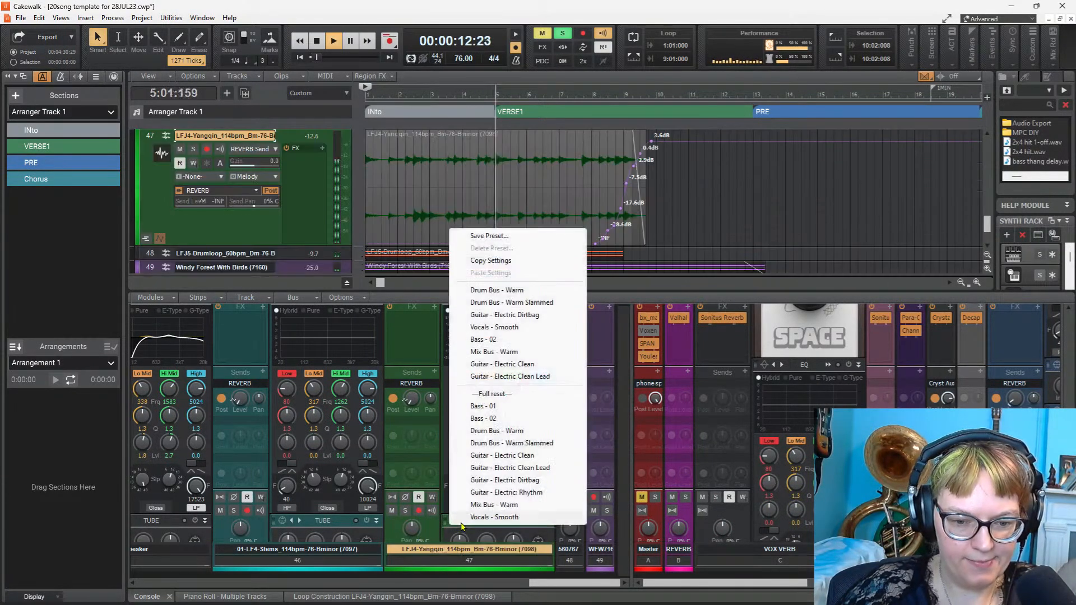
{"action": "left_click", "coordinate": [498, 523]}
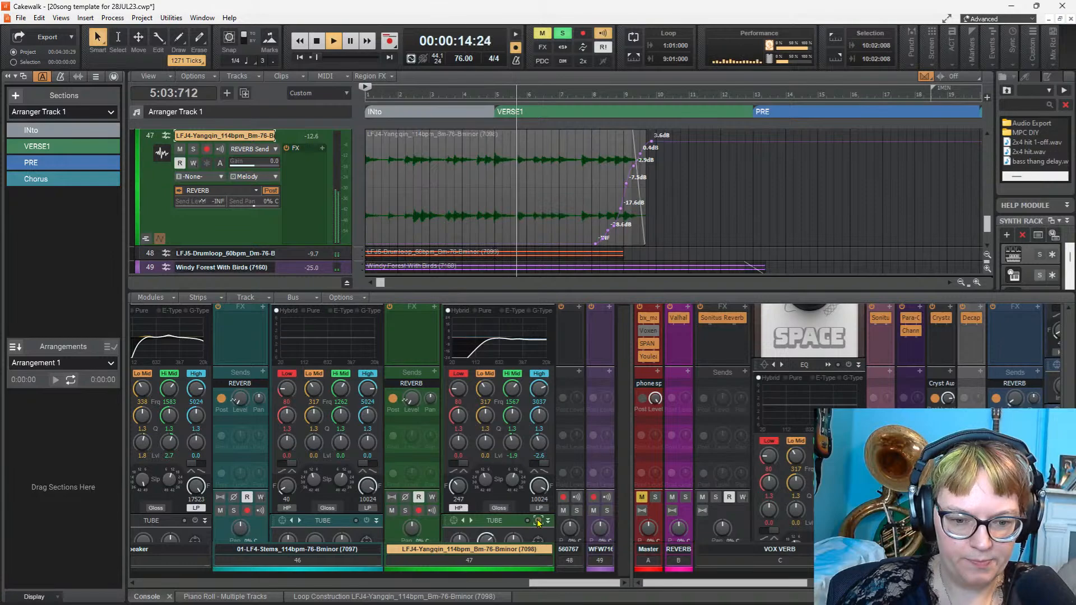
{"action": "left_click", "coordinate": [364, 524]}
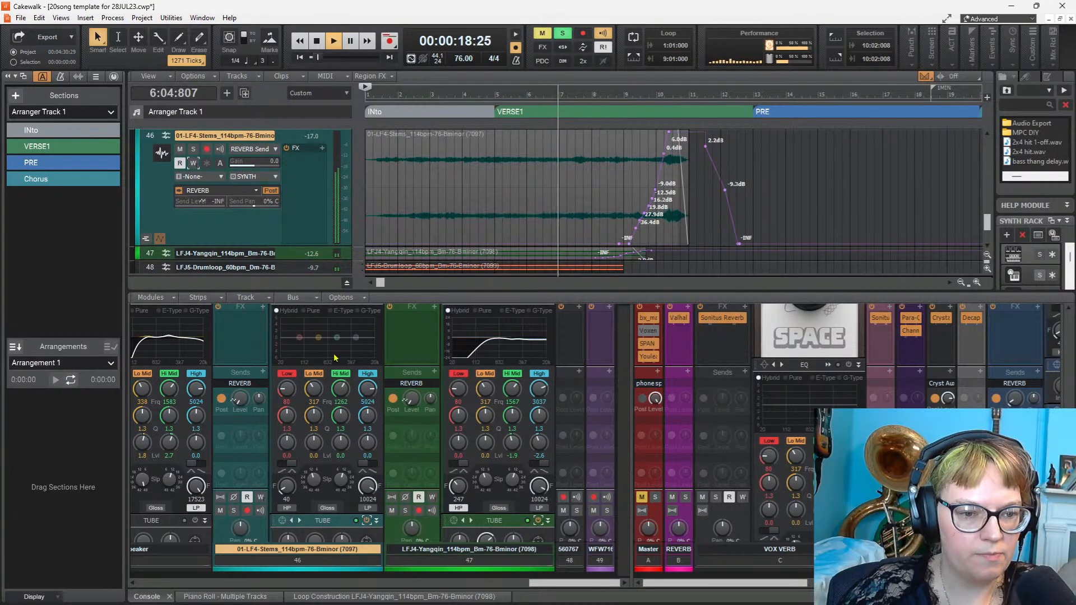
Step: Boost the LF4-Stems track's EQ by 1.1 dB at 77 Hz in the lows and 2.1 dB at 169 Hz in the low mids
{"action": "double_click", "coordinate": [336, 357]}
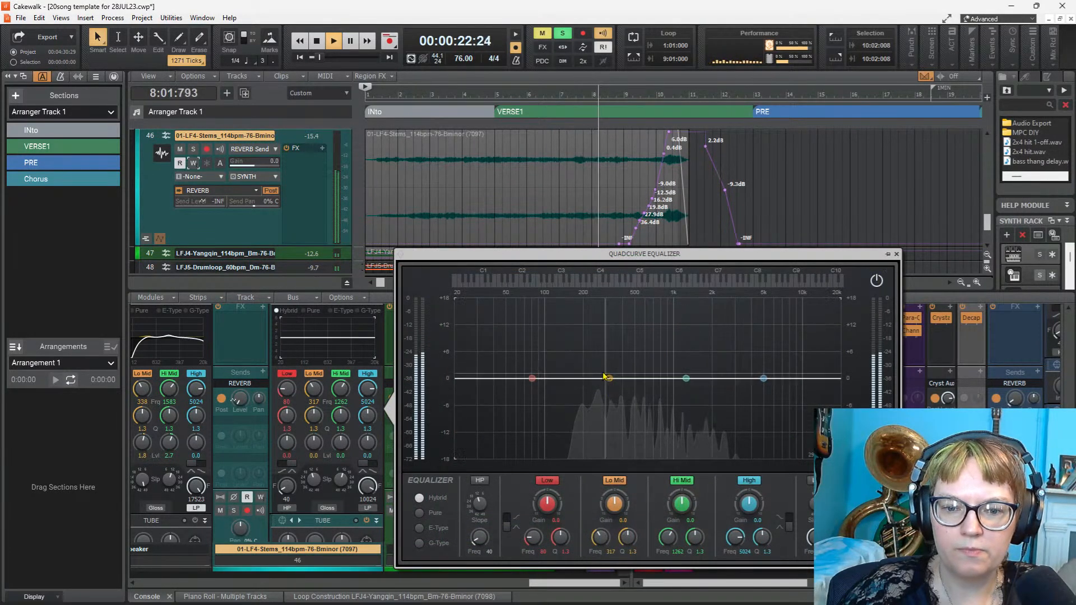
{"action": "left_click_drag", "start_coordinate": [608, 379], "coordinate": [579, 372]}
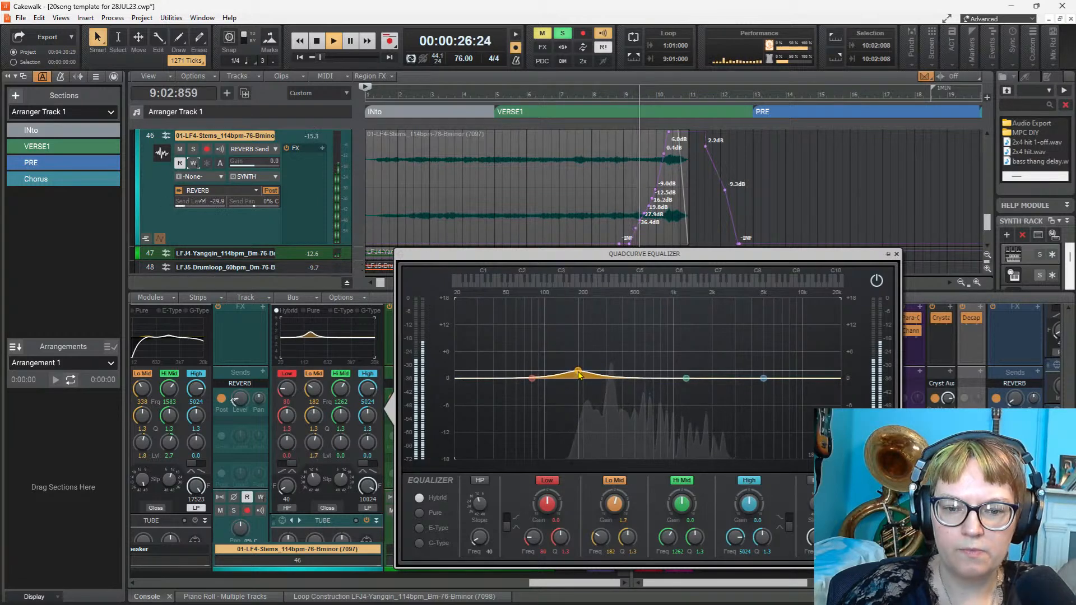
{"action": "key", "text": "space"}
{"action": "left_click_drag", "start_coordinate": [579, 371], "coordinate": [532, 373]}
{"action": "key", "text": "space"}
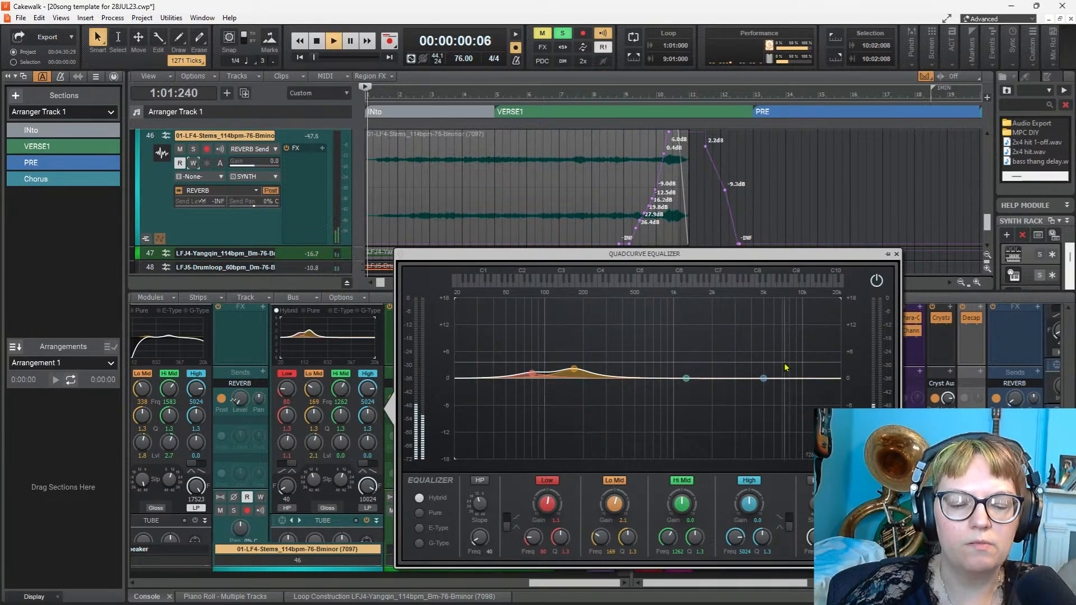
{"action": "left_click_drag", "start_coordinate": [534, 377], "coordinate": [532, 378]}
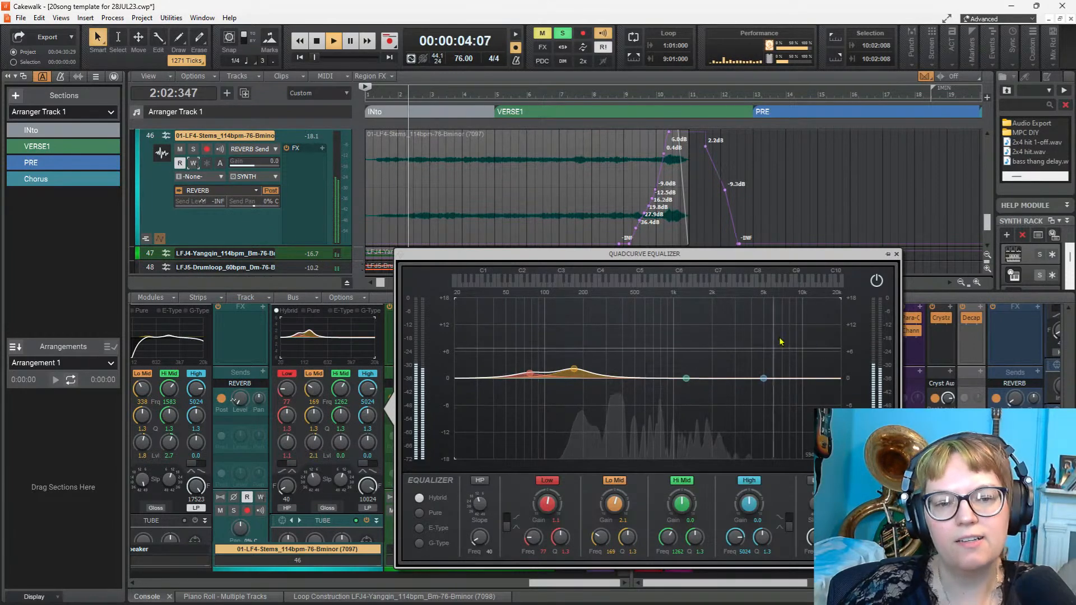
{"action": "left_click", "coordinate": [897, 254]}
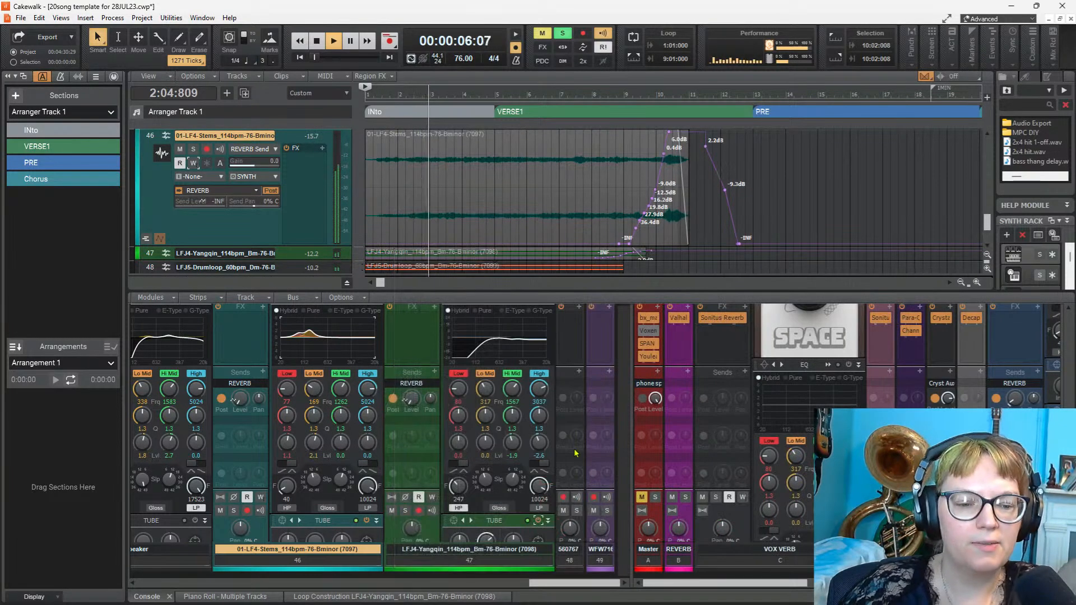
Step: Listen to the song through bar 10 while viewing the phone speaker and LF4-Stems console strips
{"action": "left_click_drag", "start_coordinate": [547, 588], "coordinate": [483, 593]}
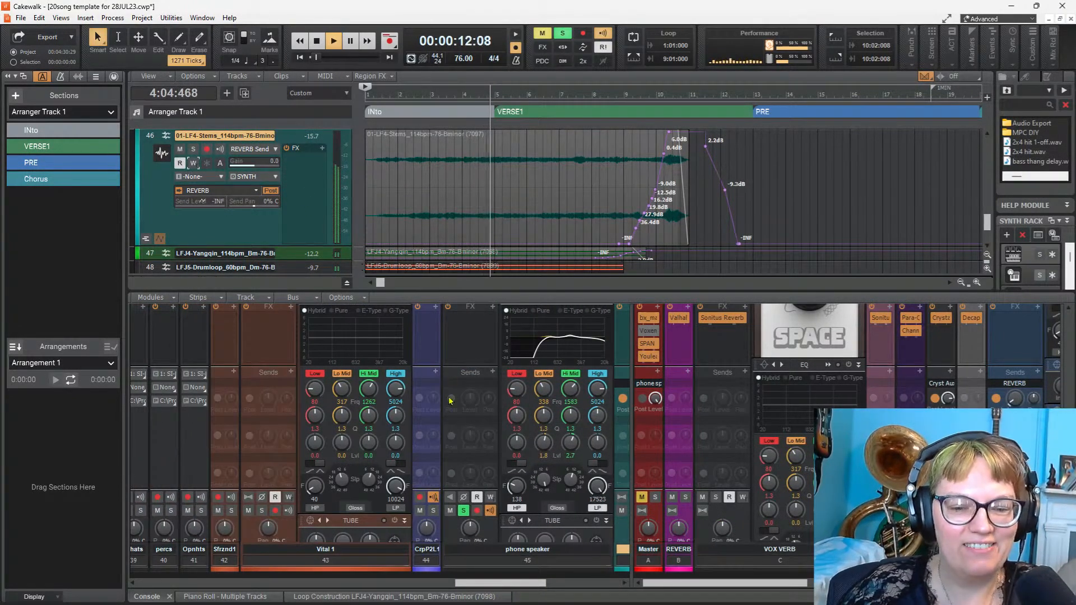
{"action": "scroll", "coordinate": [481, 163], "scroll_direction": "down", "scroll_amount": 3}
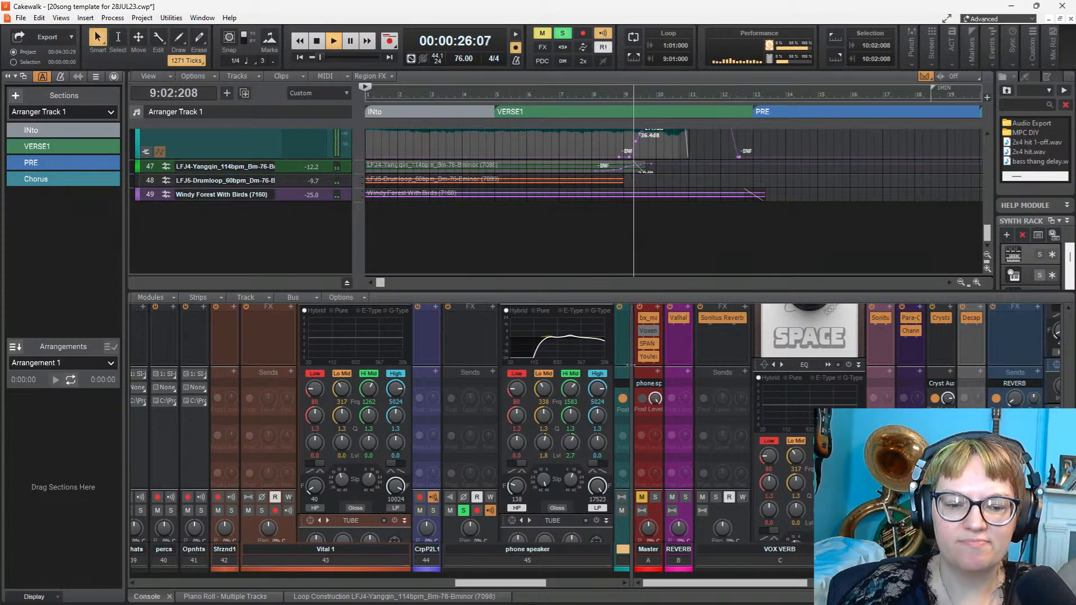
{"action": "left_click_drag", "start_coordinate": [527, 583], "coordinate": [571, 583]}
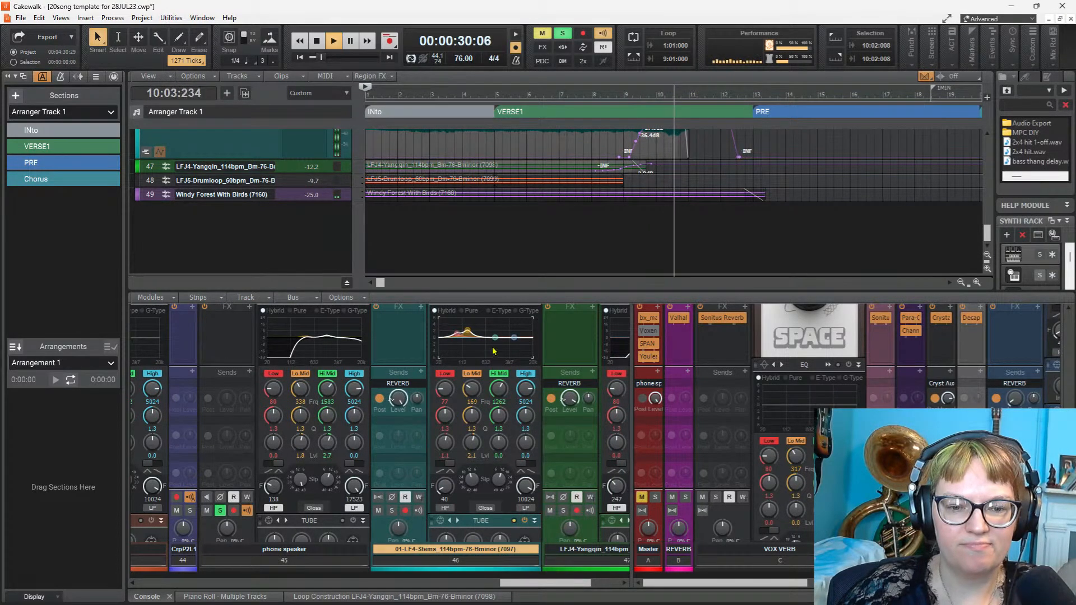
{"action": "key", "text": "space"}
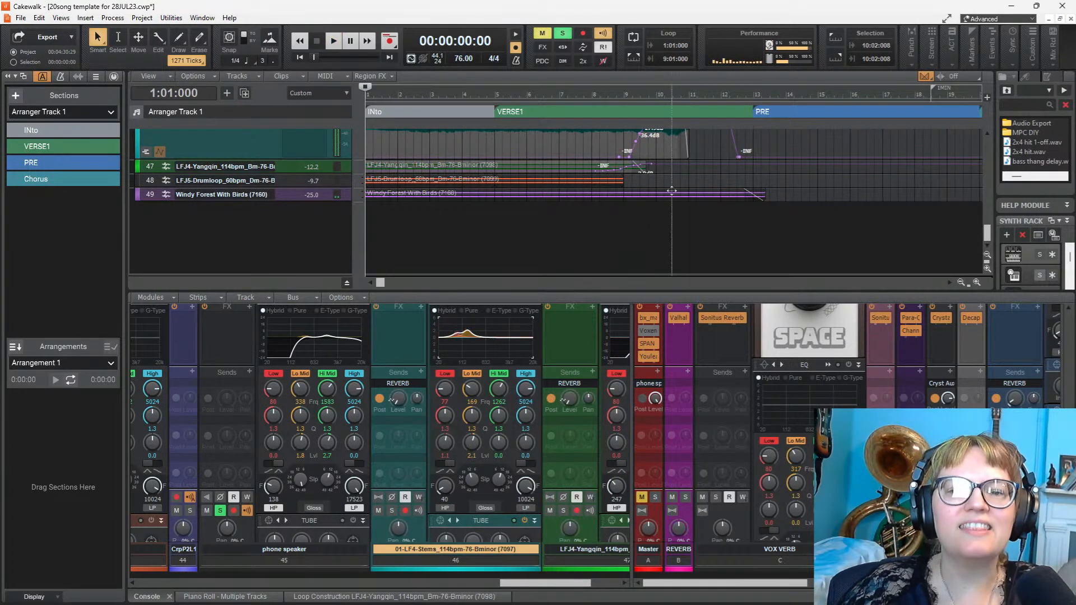
Step: Delete the 6.0 dB and 2.2 dB nodes from the LF4-Stems track's reverb send envelope
{"action": "scroll", "coordinate": [672, 191], "scroll_direction": "up", "scroll_amount": 5}
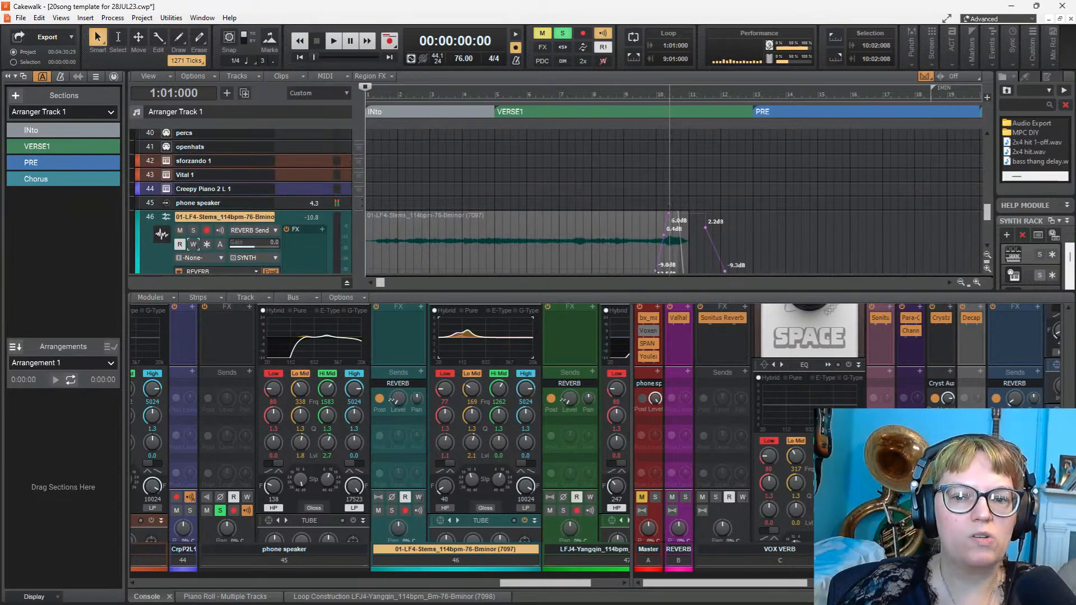
{"action": "right_click", "coordinate": [668, 213]}
{"action": "left_click", "coordinate": [696, 230]}
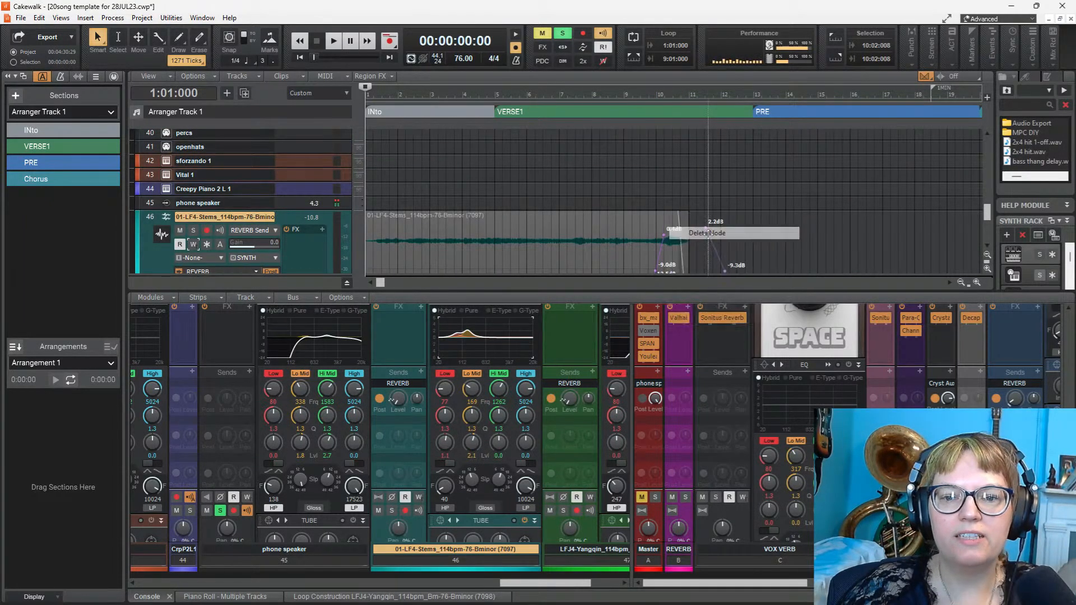
{"action": "right_click", "coordinate": [706, 223]}
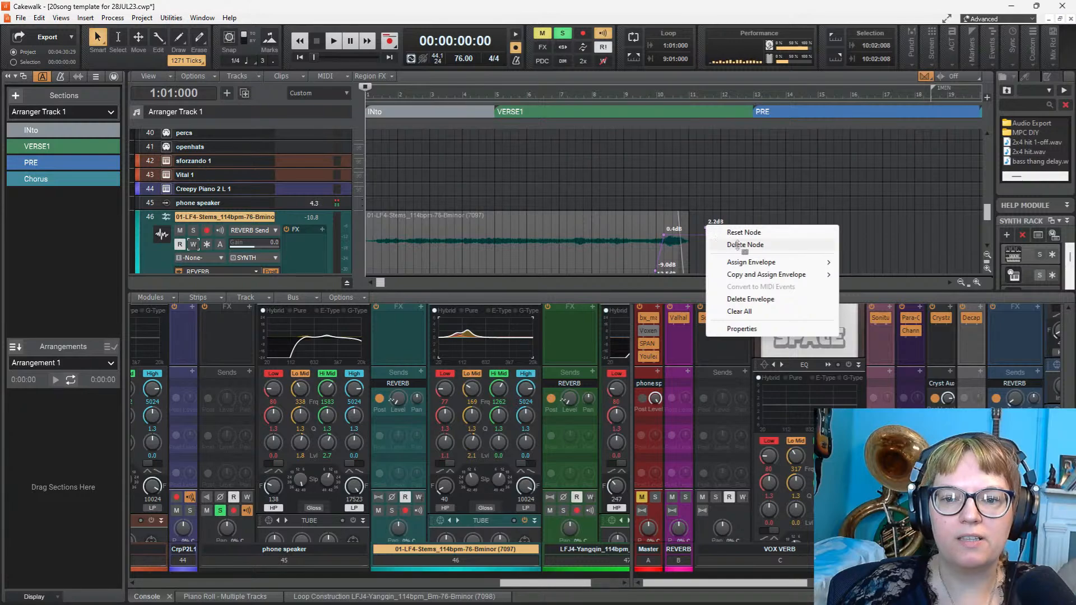
{"action": "left_click", "coordinate": [728, 241]}
Step: Move the LF4-Stems reverb send's peak node slightly later at 0.5 dB and add a matching 0.5 dB node just after bar 11
{"action": "scroll", "coordinate": [714, 220], "scroll_direction": "down", "scroll_amount": 3}
{"action": "scroll", "coordinate": [728, 198], "scroll_direction": "up", "scroll_amount": 2}
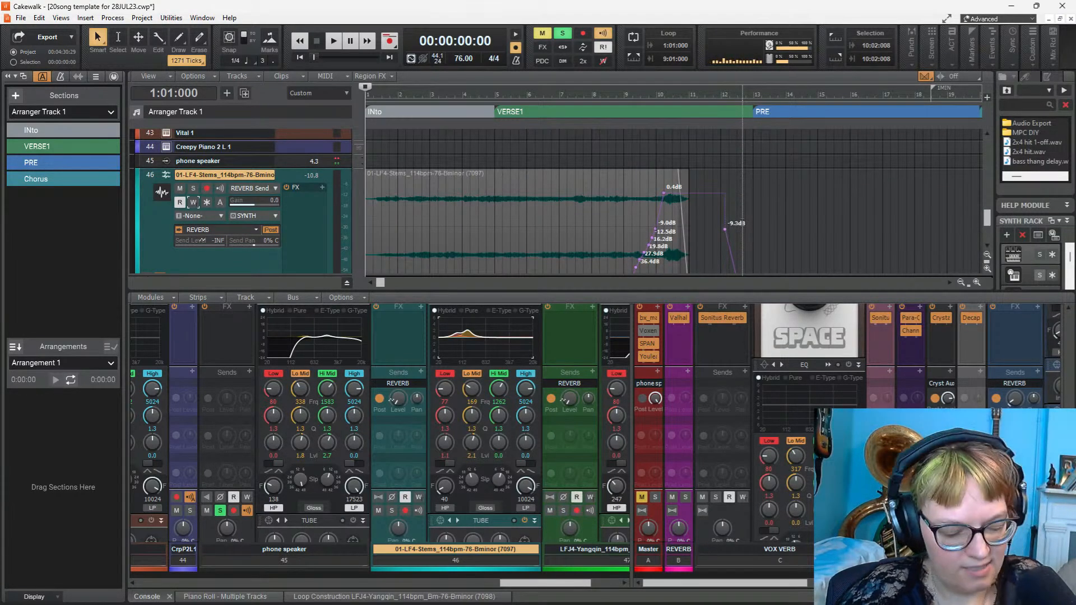
{"action": "scroll", "coordinate": [742, 201], "scroll_direction": "up", "scroll_amount": 2}
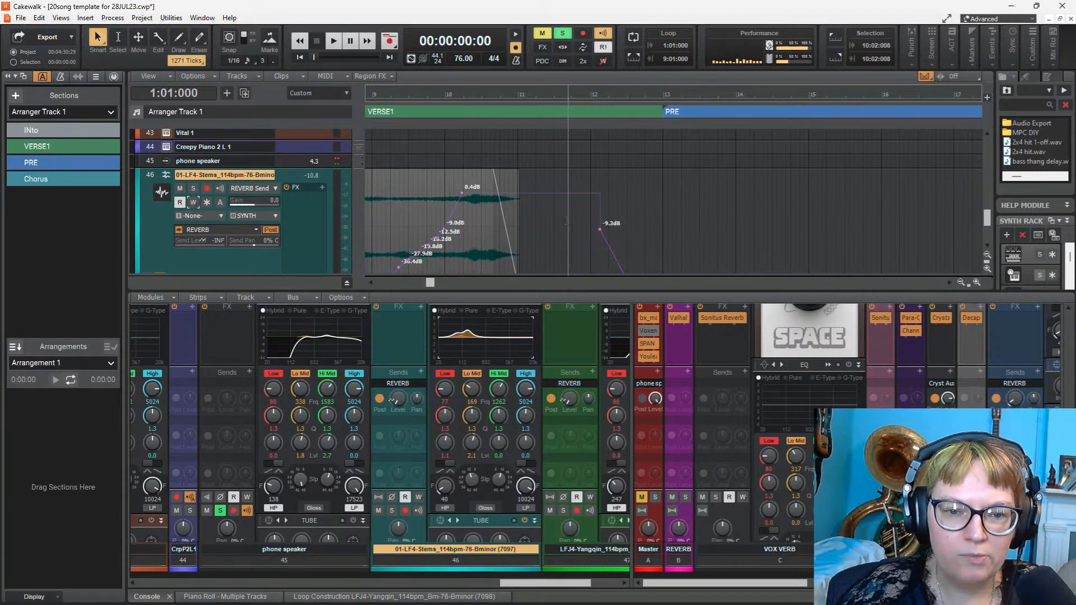
{"action": "scroll", "coordinate": [560, 202], "scroll_direction": "down", "scroll_amount": 1}
{"action": "left_click_drag", "start_coordinate": [461, 151], "coordinate": [477, 150]}
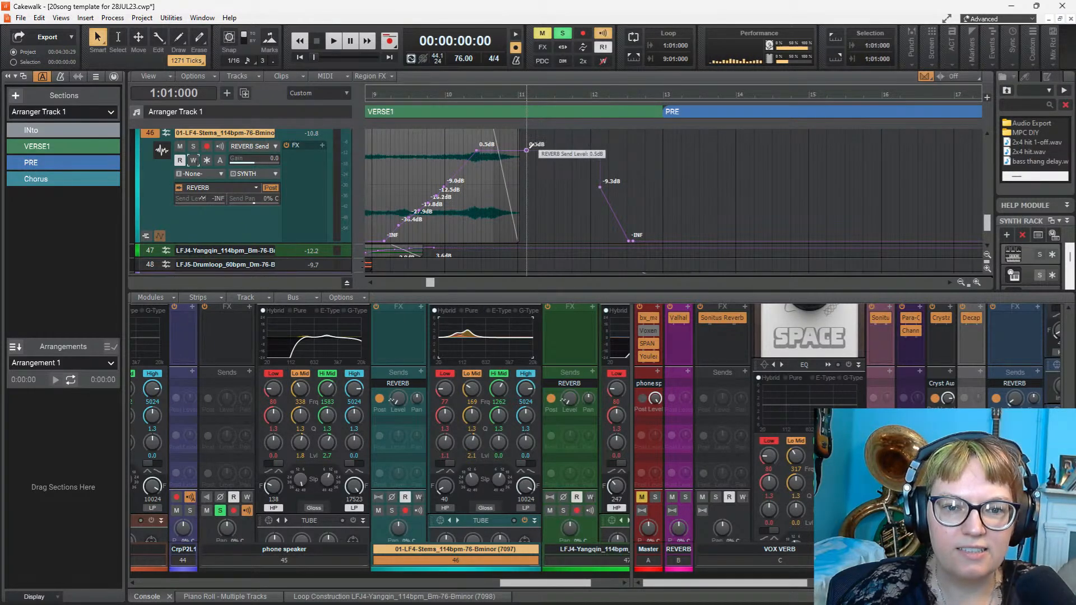
Step: Ramp the LF4-Stems reverb send down to -INF just before bar 12, remove the -9.3 dB node, and audition the verse ending
{"action": "right_click", "coordinate": [599, 186]}
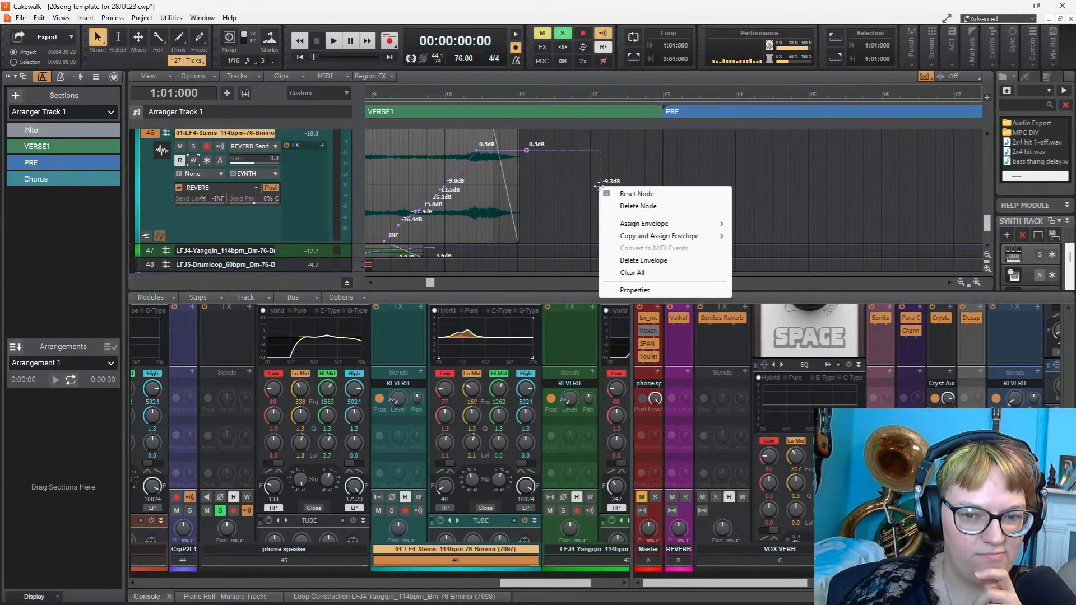
{"action": "left_click", "coordinate": [564, 150]}
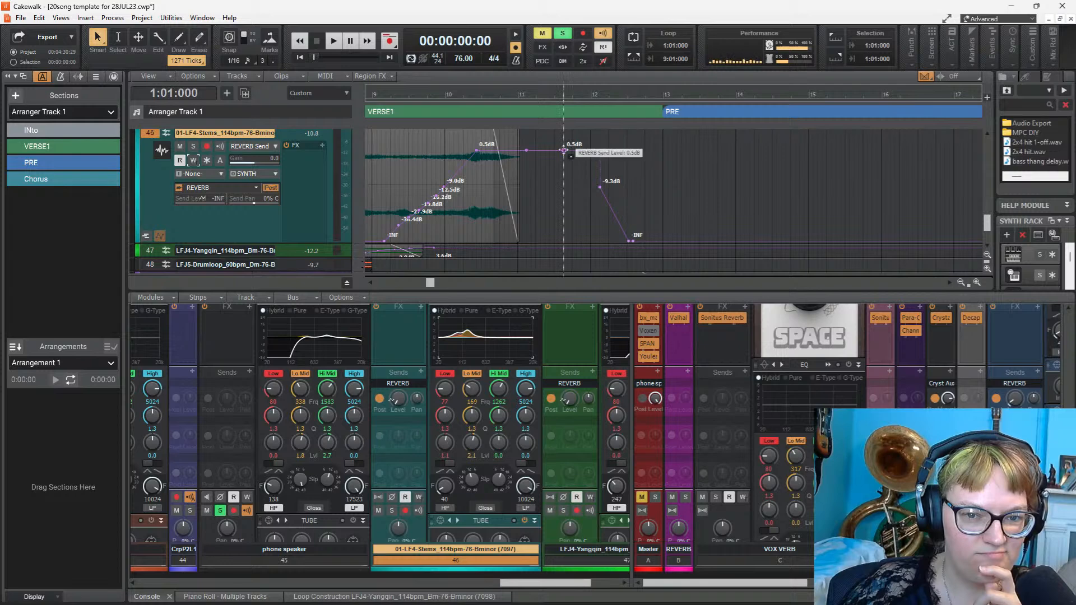
{"action": "left_click_drag", "start_coordinate": [562, 150], "coordinate": [590, 241]}
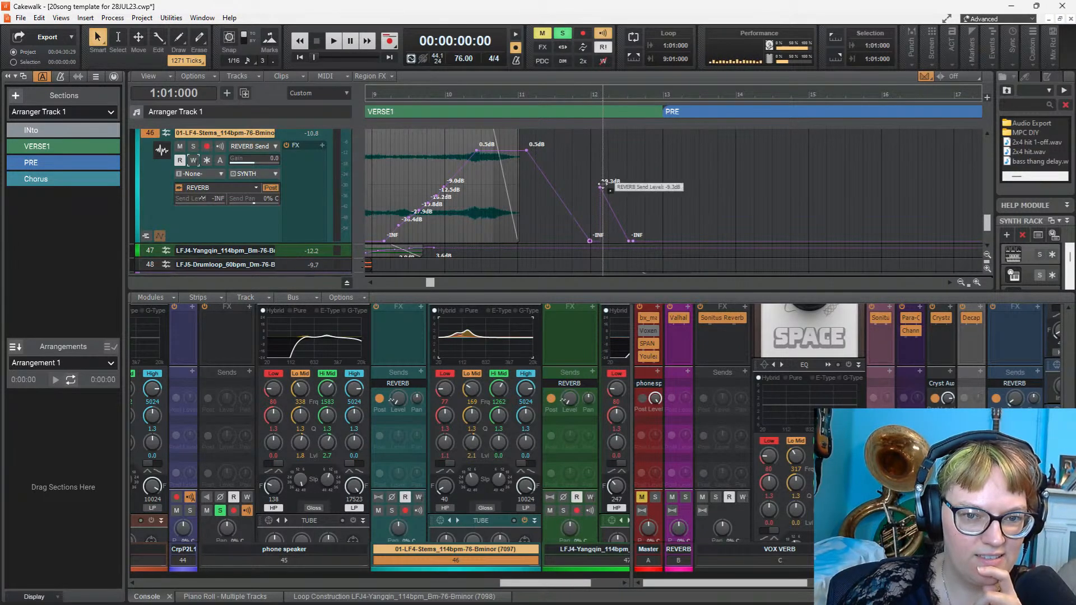
{"action": "right_click", "coordinate": [602, 185]}
{"action": "left_click", "coordinate": [640, 204]}
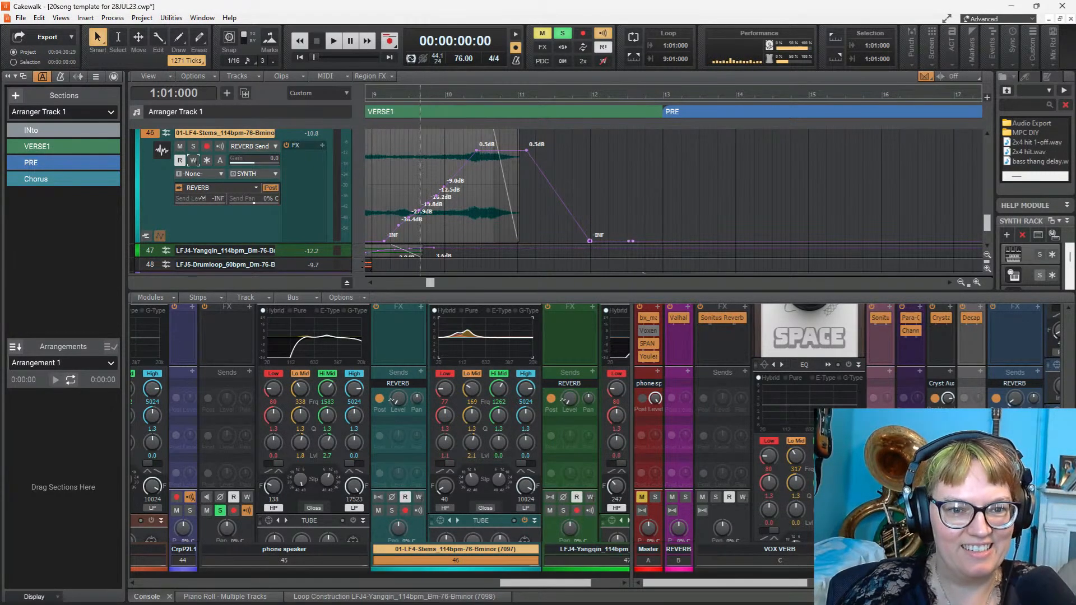
{"action": "key", "text": "space"}
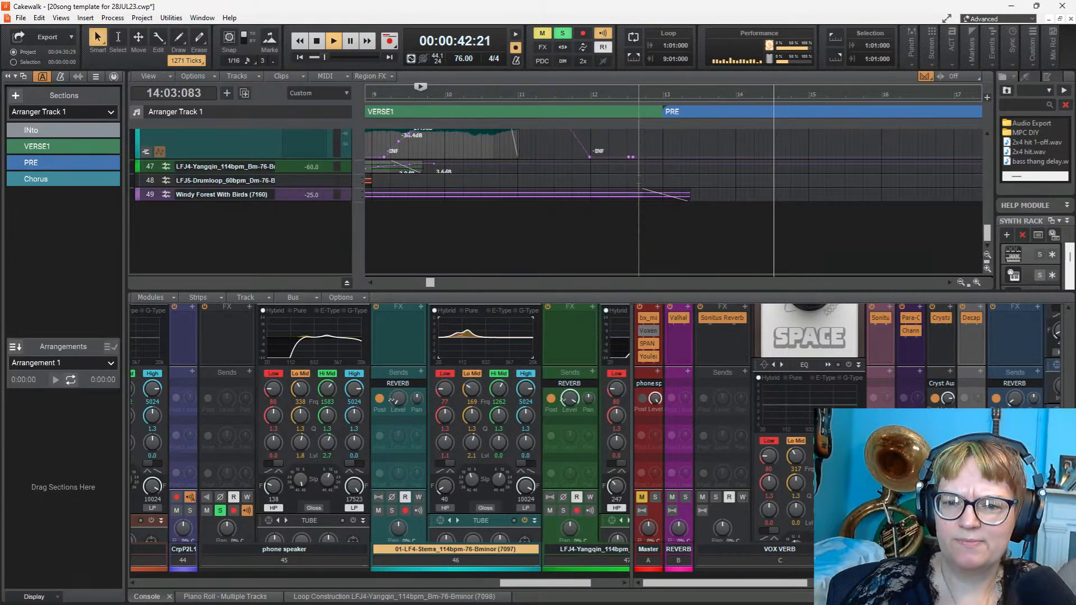
{"action": "key", "text": "space"}
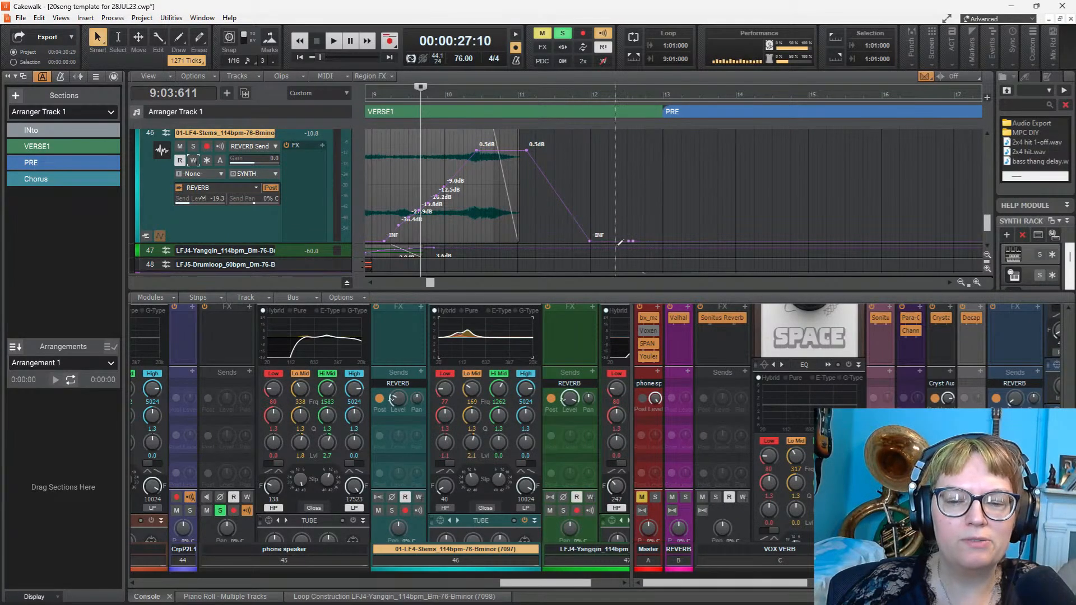
Step: Return monitoring to the Master bus by disabling its phone speaker send, unsoloing the phone speaker track and unmuting the bus, and audition the verse ending
{"action": "left_click", "coordinate": [639, 385]}
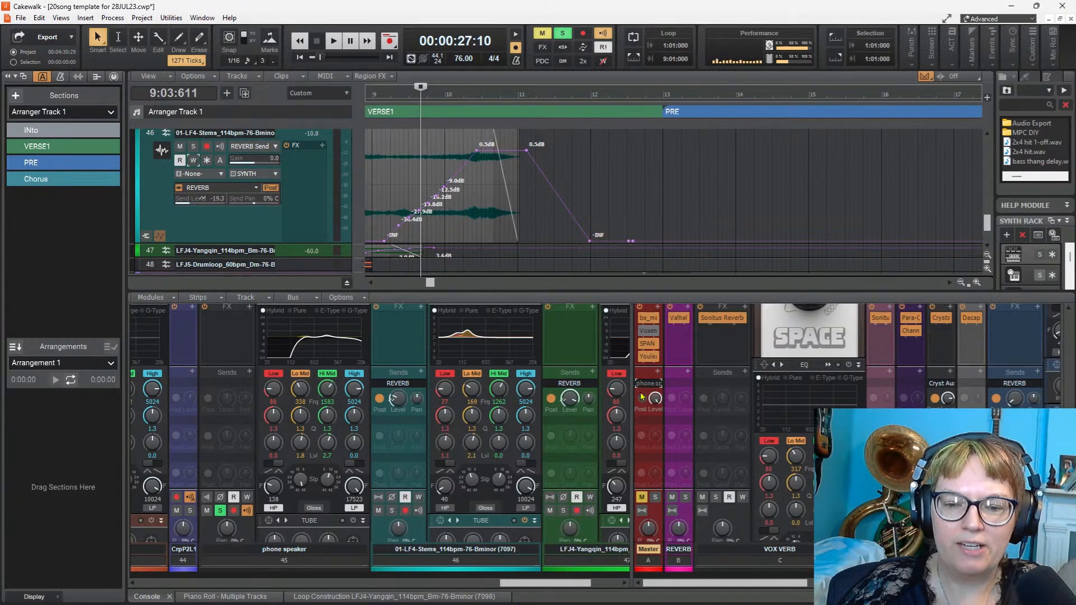
{"action": "left_click", "coordinate": [221, 511]}
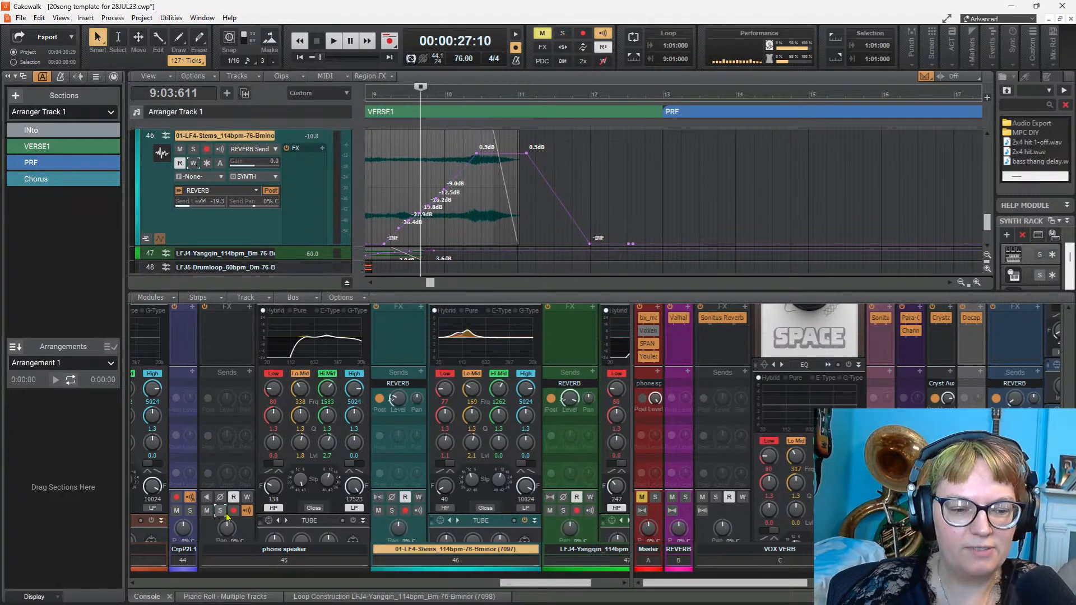
{"action": "left_click", "coordinate": [642, 497]}
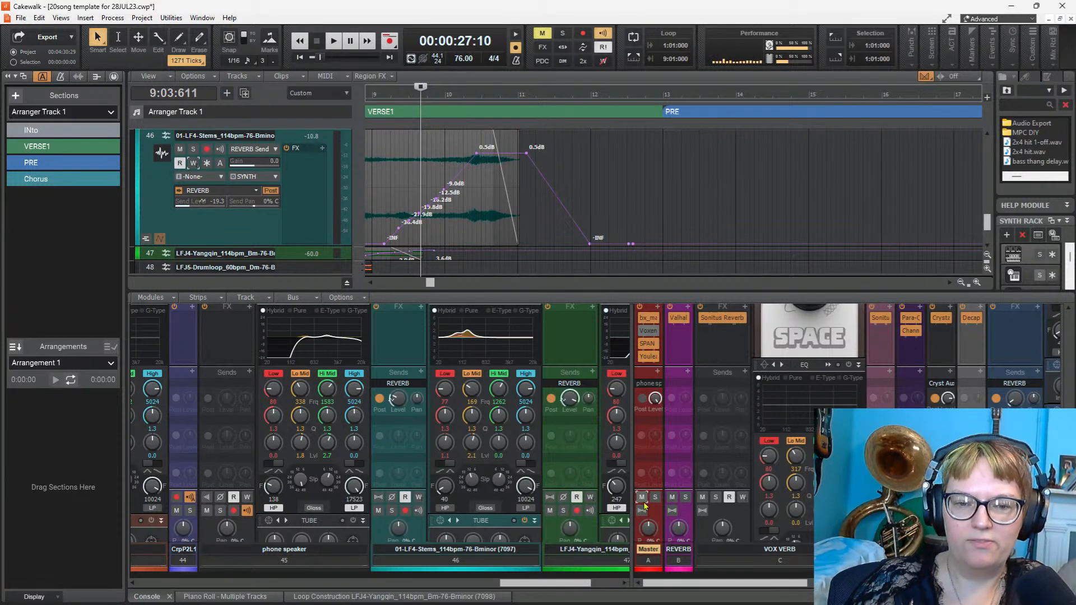
{"action": "key", "text": "space"}
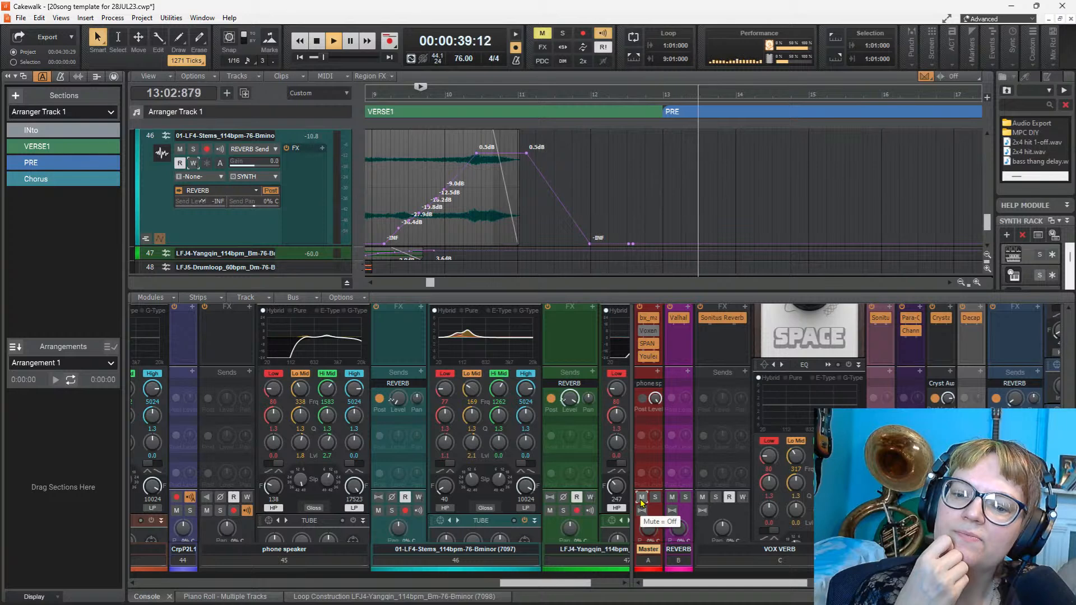
{"action": "key", "text": "space"}
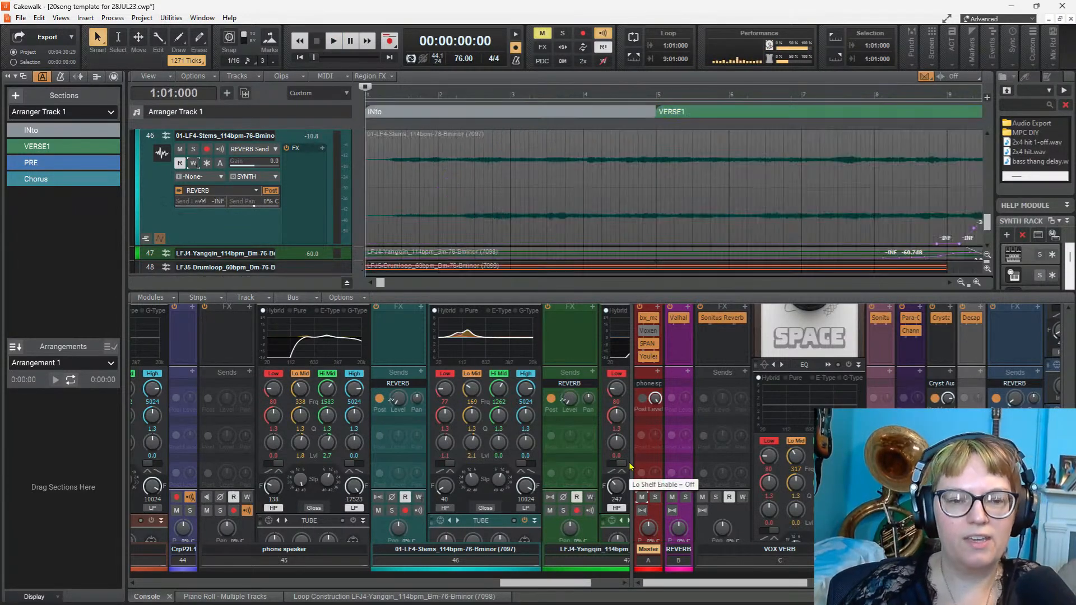
Step: Play the song from 1:01:000 with the timeline zoomed out to include the Chorus section, and resize the console to show all loop tracks
{"action": "key", "text": "w"}
{"action": "key", "text": "space"}
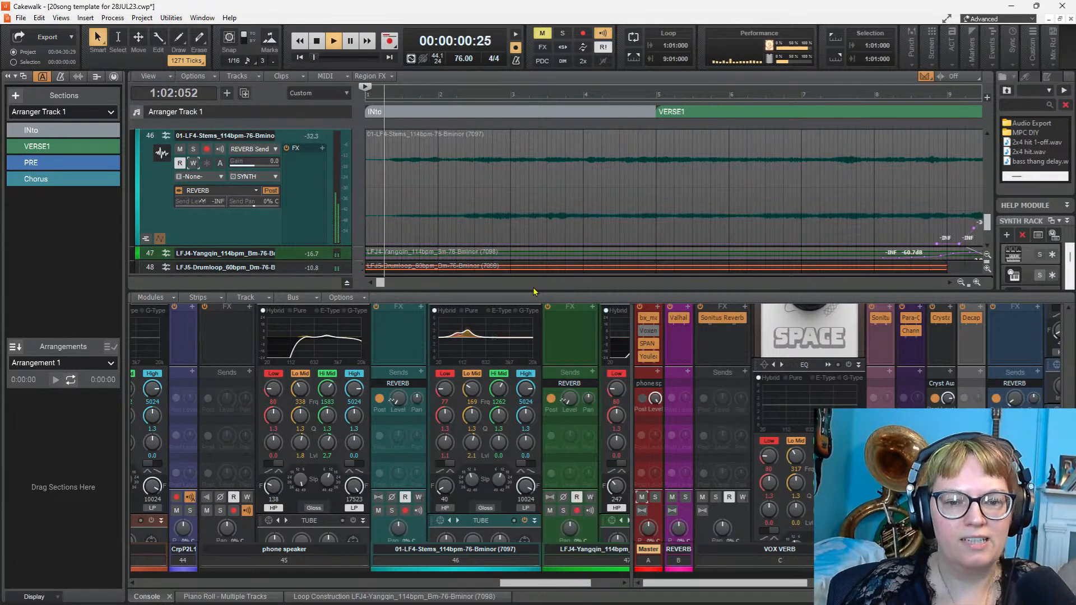
{"action": "left_click_drag", "start_coordinate": [535, 292], "coordinate": [536, 429]}
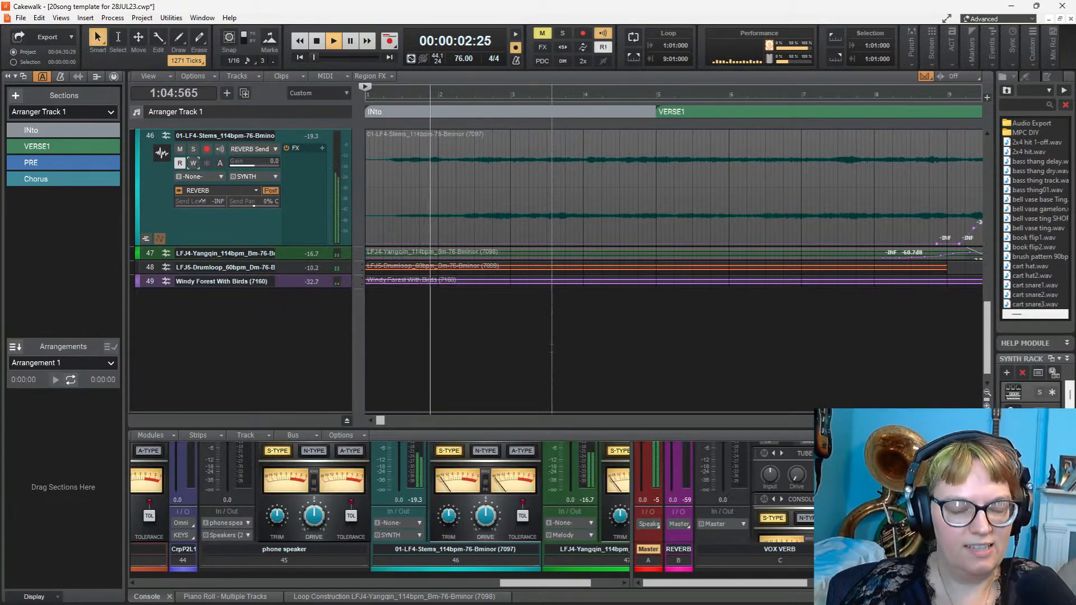
{"action": "key", "text": "ctrl+Left"}
{"action": "key", "text": "ctrl+Left"}
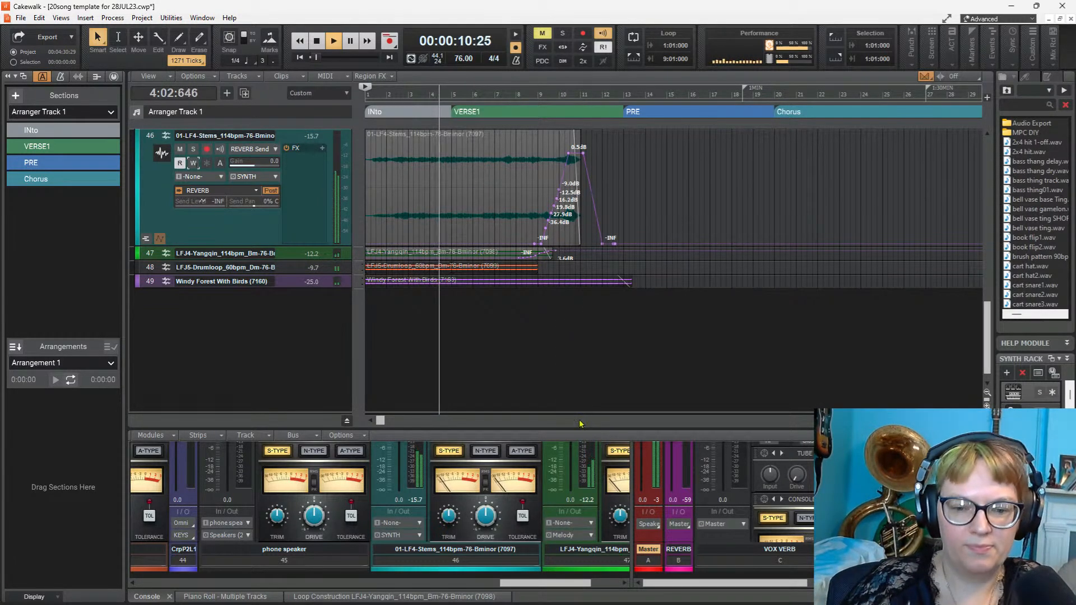
{"action": "left_click_drag", "start_coordinate": [587, 432], "coordinate": [574, 271]}
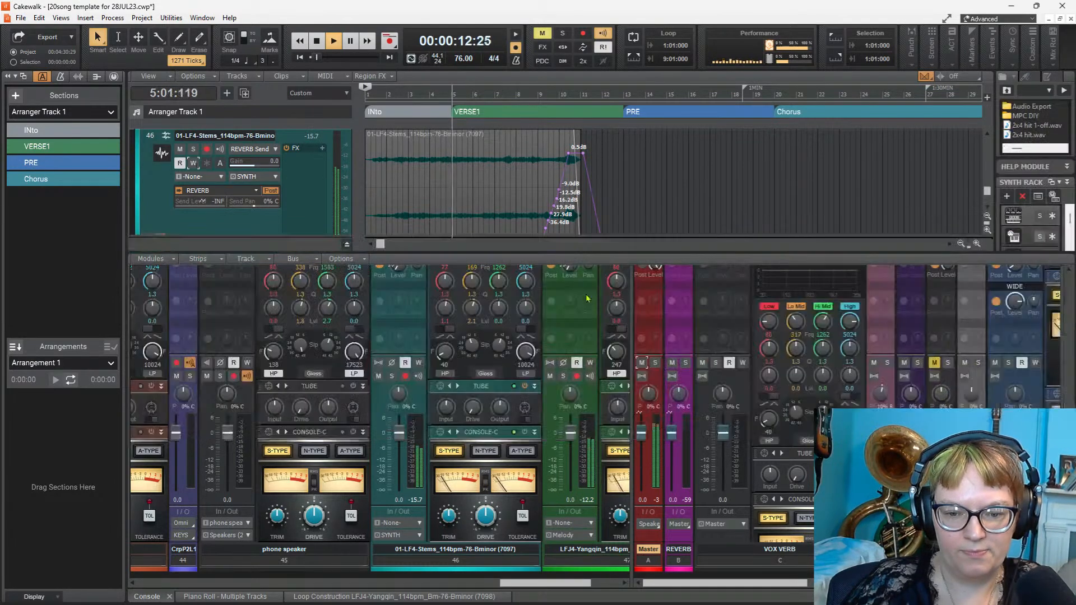
{"action": "scroll", "coordinate": [565, 341], "scroll_direction": "up", "scroll_amount": 4}
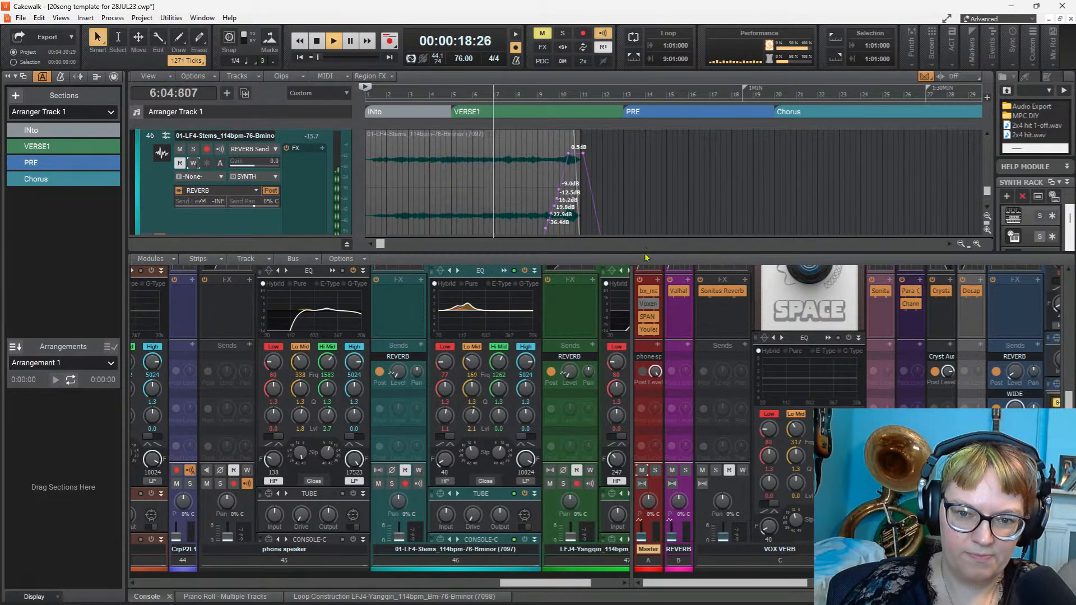
{"action": "left_click_drag", "start_coordinate": [644, 252], "coordinate": [645, 390]}
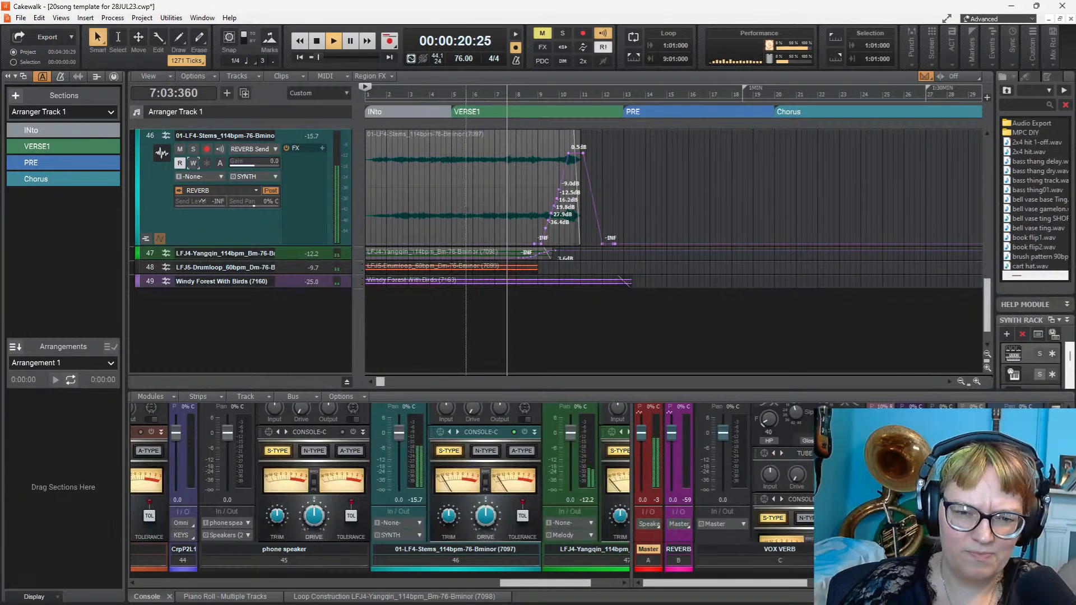
Step: Zoom in on the song's start, expand the LFJ4-Yangqin track and play from 1:01:000 into bar 7 to check its timing
{"action": "key", "text": "ctrl+Right"}
{"action": "key", "text": "ctrl+Right"}
{"action": "key", "text": "ctrl+Right"}
{"action": "key", "text": "space"}
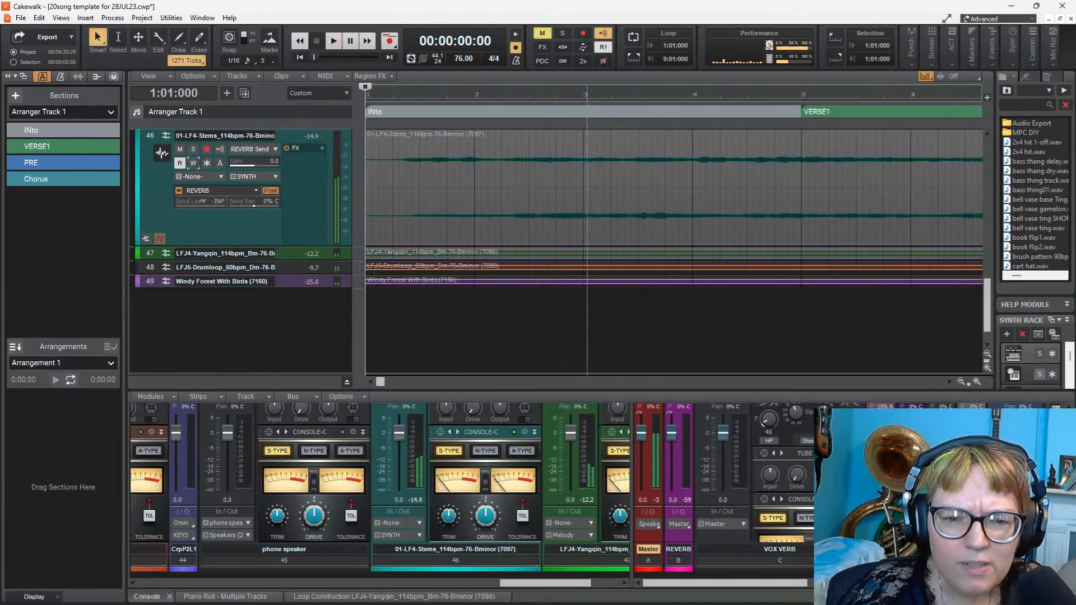
{"action": "left_click", "coordinate": [234, 254]}
{"action": "key", "text": "space"}
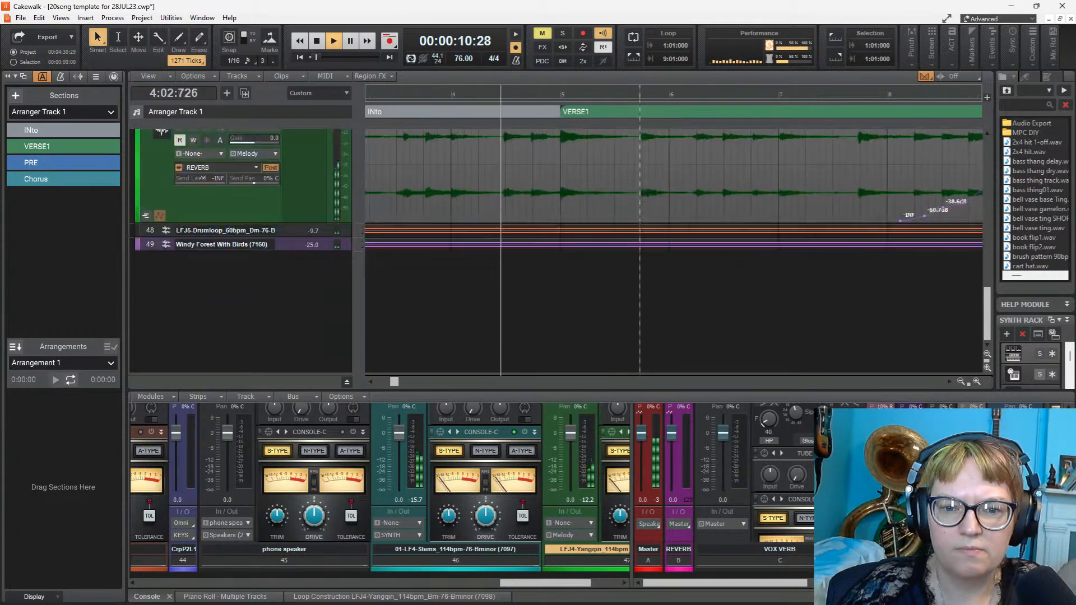
{"action": "scroll", "coordinate": [652, 210], "scroll_direction": "up", "scroll_amount": 1}
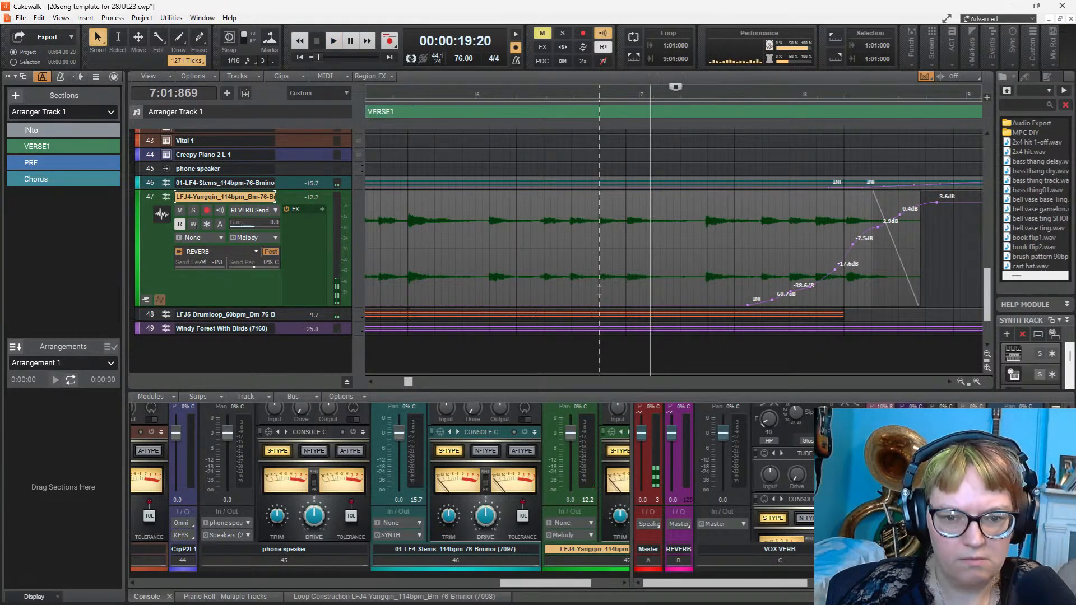
Step: Turn on snapping, switch the LFJ4-Yangqin track to clip editing and split its clip at 6:04:060
{"action": "scroll", "coordinate": [600, 253], "scroll_direction": "up", "scroll_amount": 4}
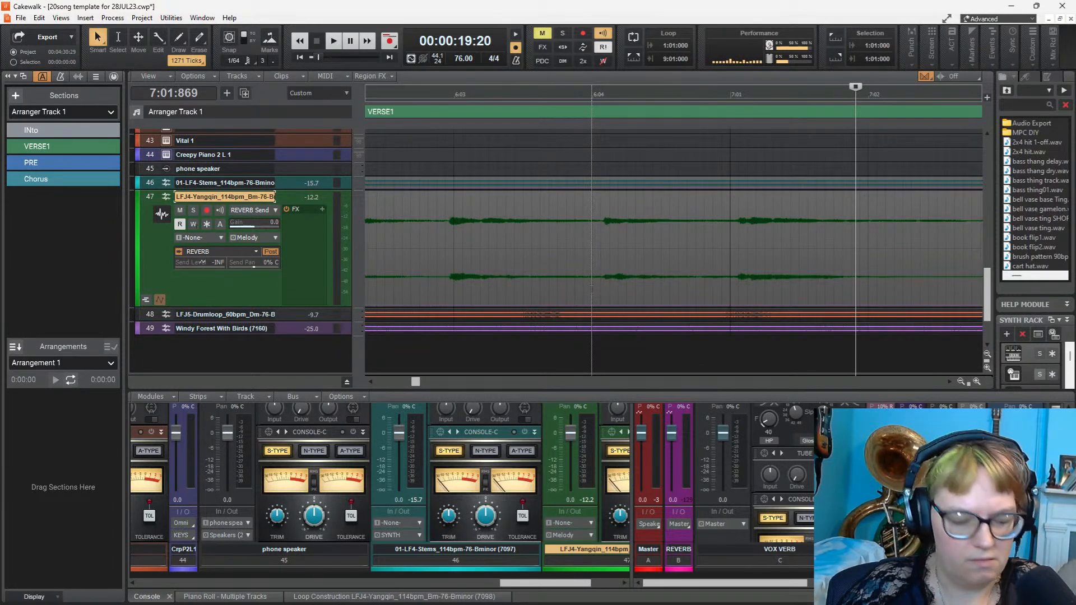
{"action": "key", "text": "n"}
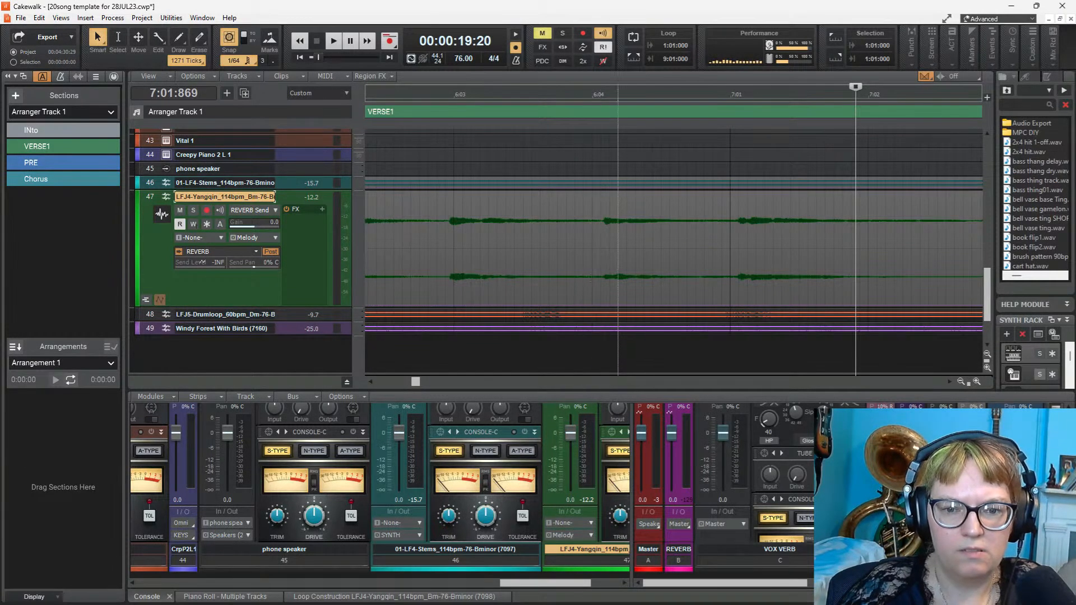
{"action": "left_click", "coordinate": [601, 269]}
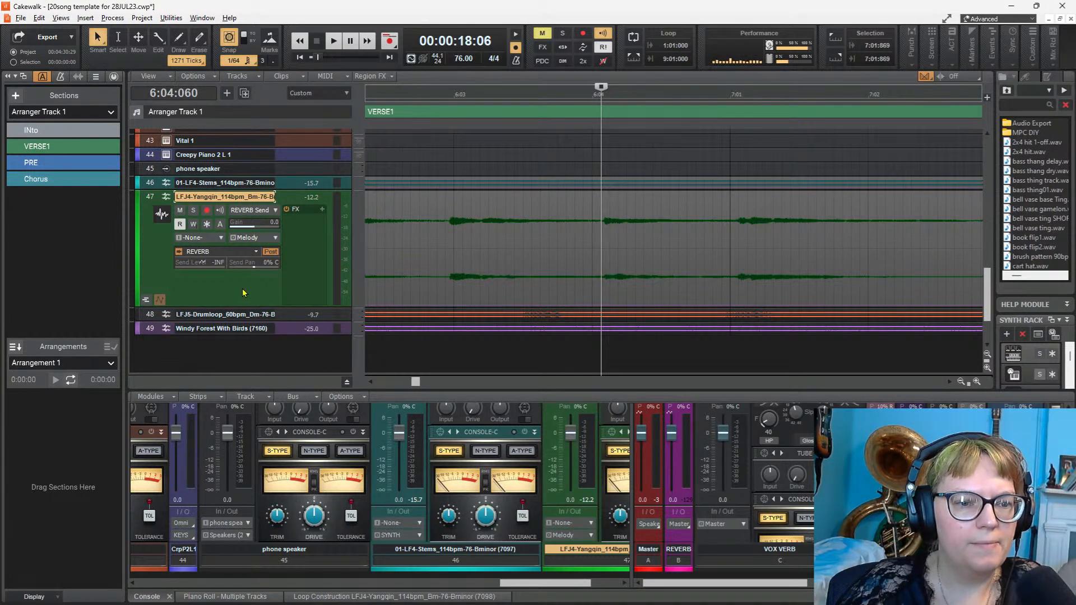
{"action": "left_click", "coordinate": [543, 291], "text": "shift"}
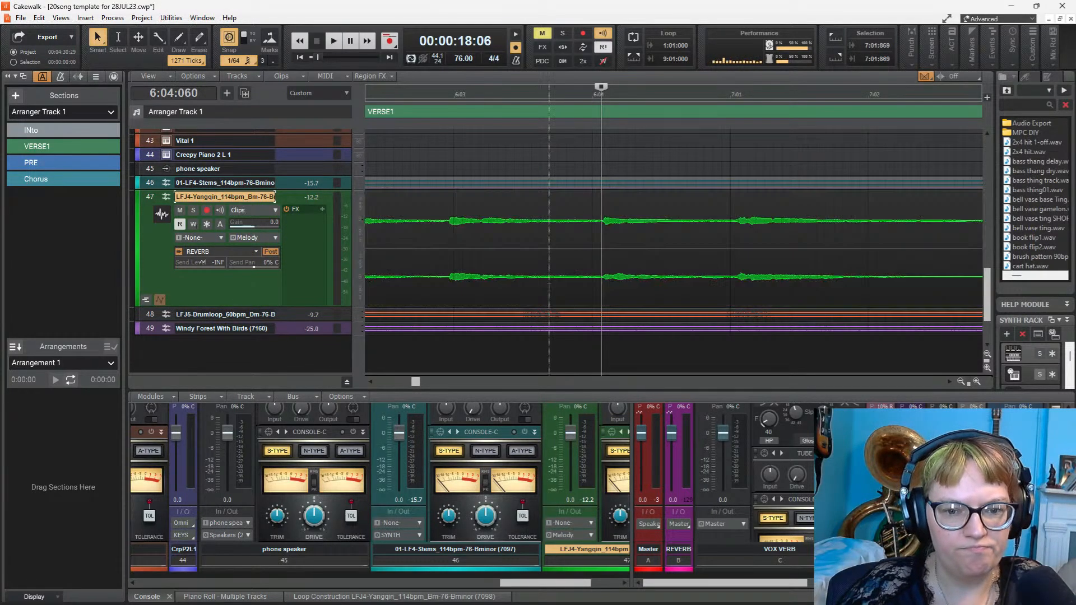
{"action": "left_click", "coordinate": [603, 296]}
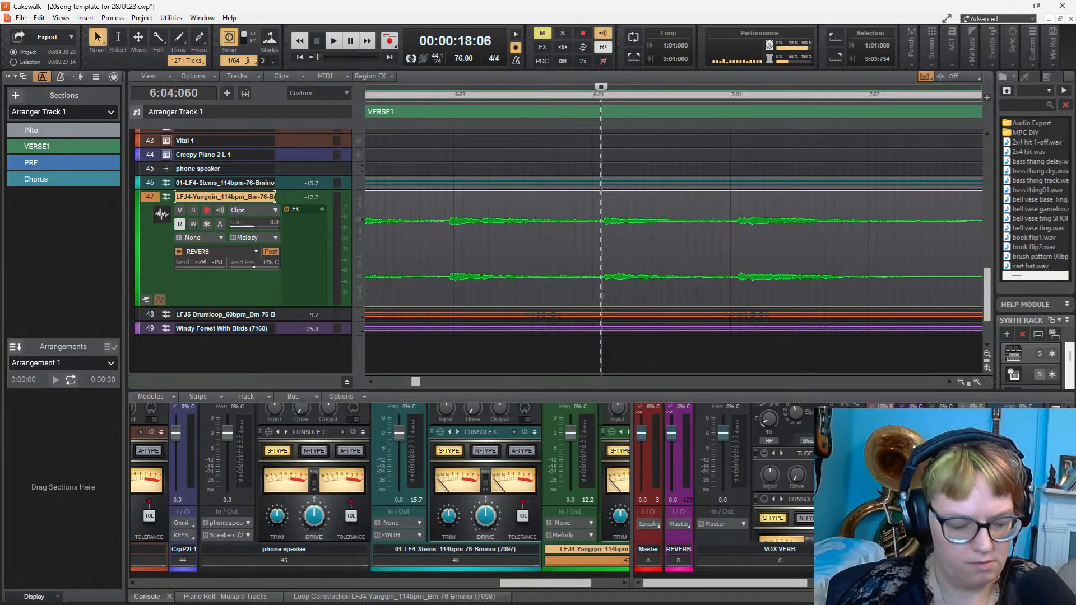
{"action": "left_click", "coordinate": [601, 298], "text": "alt"}
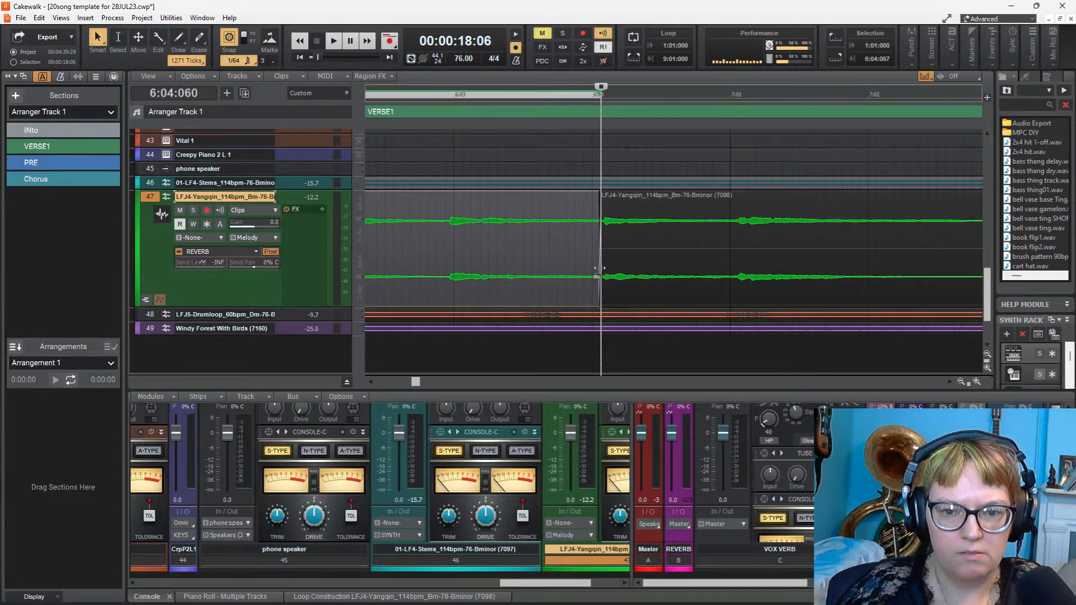
Step: Trim the first Yangqin clip back to beat 6:04, move the following clip earlier to meet it, and audition from 6:02:600
{"action": "left_click_drag", "start_coordinate": [598, 267], "coordinate": [592, 268]}
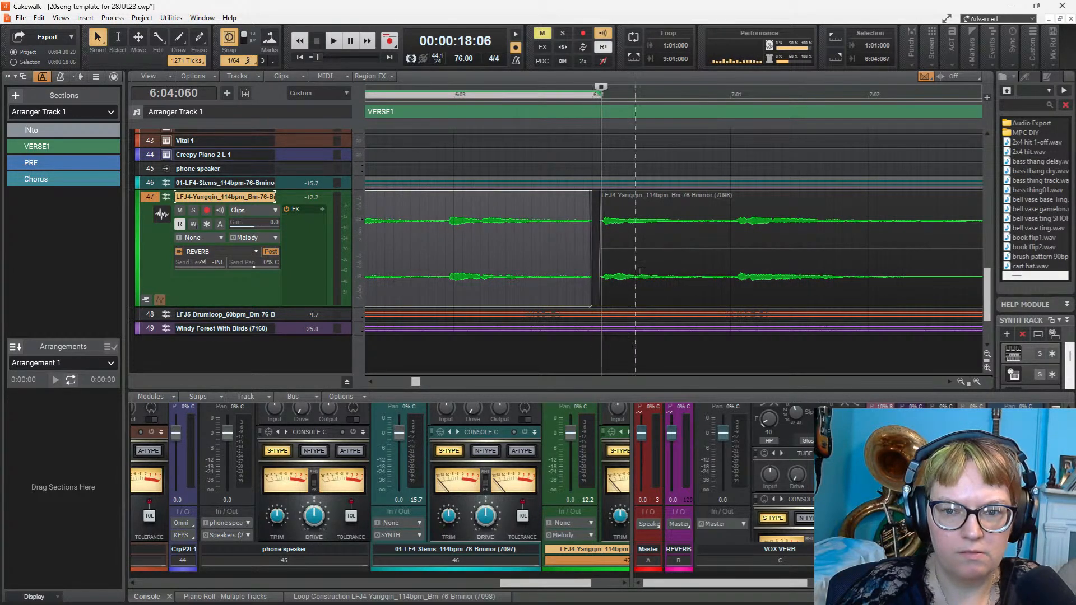
{"action": "left_click_drag", "start_coordinate": [670, 206], "coordinate": [661, 206]}
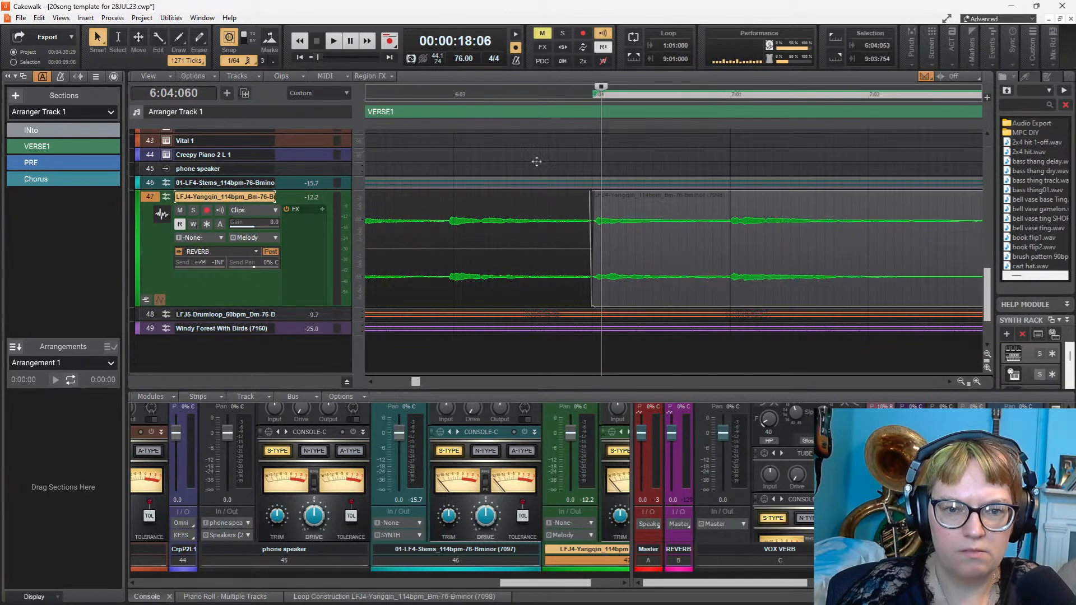
{"action": "left_click", "coordinate": [418, 157]}
{"action": "key", "text": "space"}
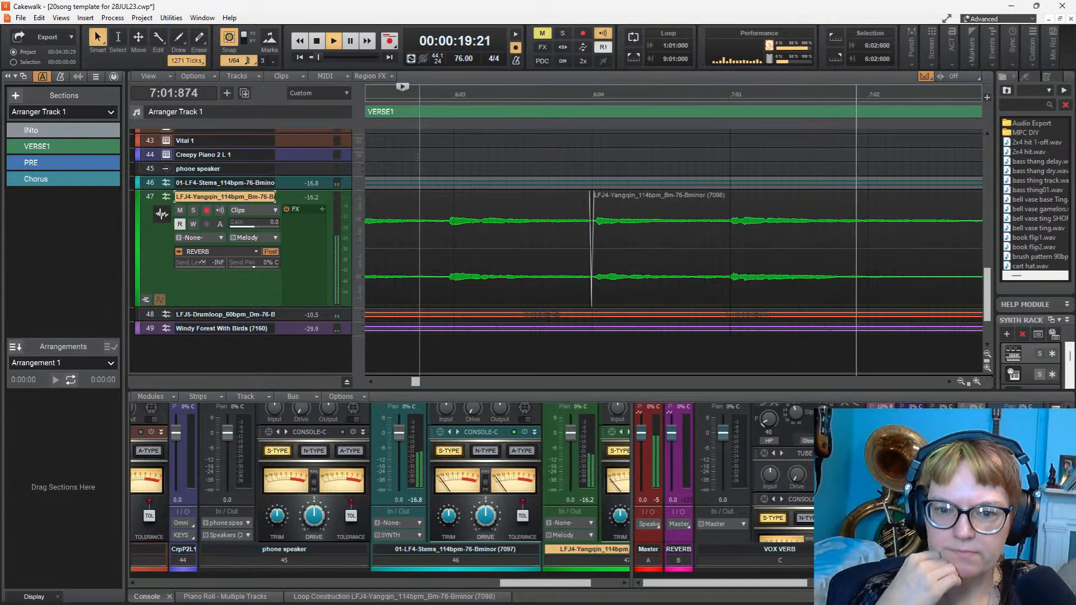
{"action": "key", "text": "space"}
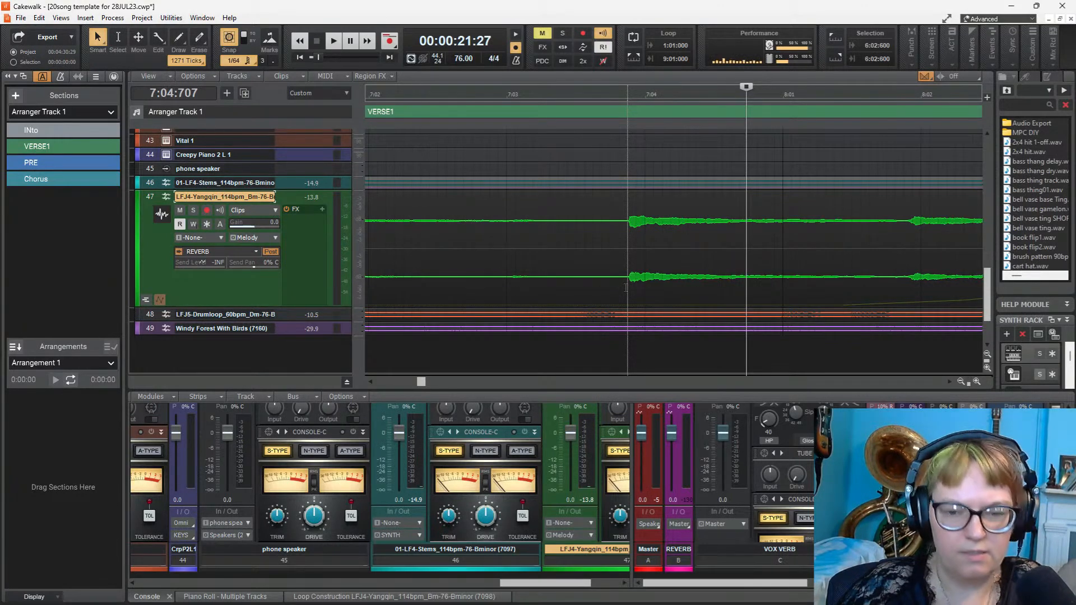
Step: Split the Yangqin clip just before beat 7:04, move the part after it slightly later to 7:03:900, and audition from 6:03:720
{"action": "left_click", "coordinate": [628, 289]}
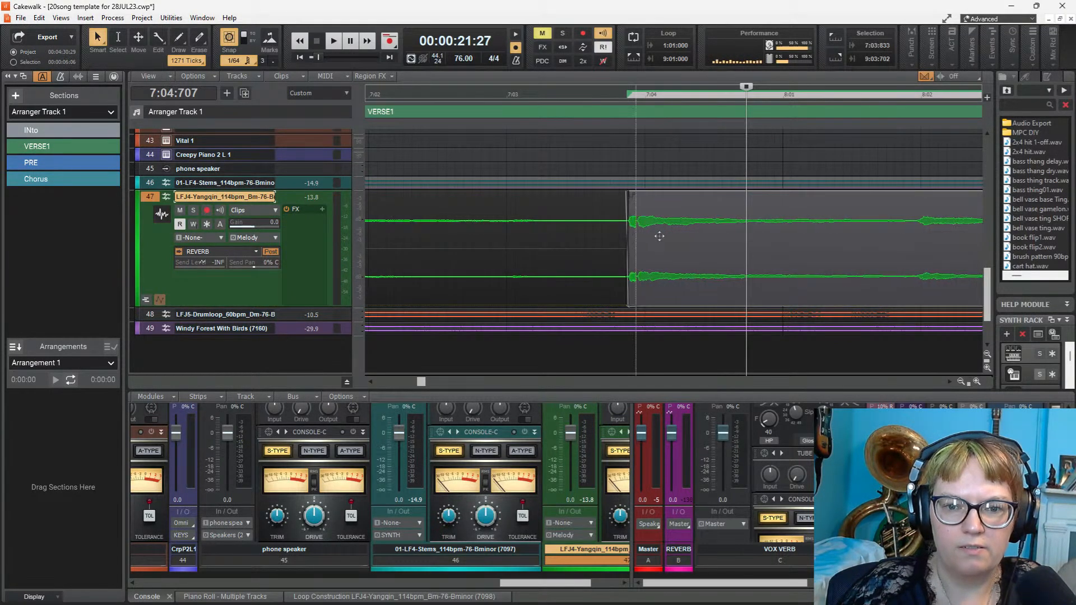
{"action": "left_click_drag", "start_coordinate": [659, 236], "coordinate": [669, 236]}
{"action": "scroll", "coordinate": [452, 208], "scroll_direction": "down", "scroll_amount": 3}
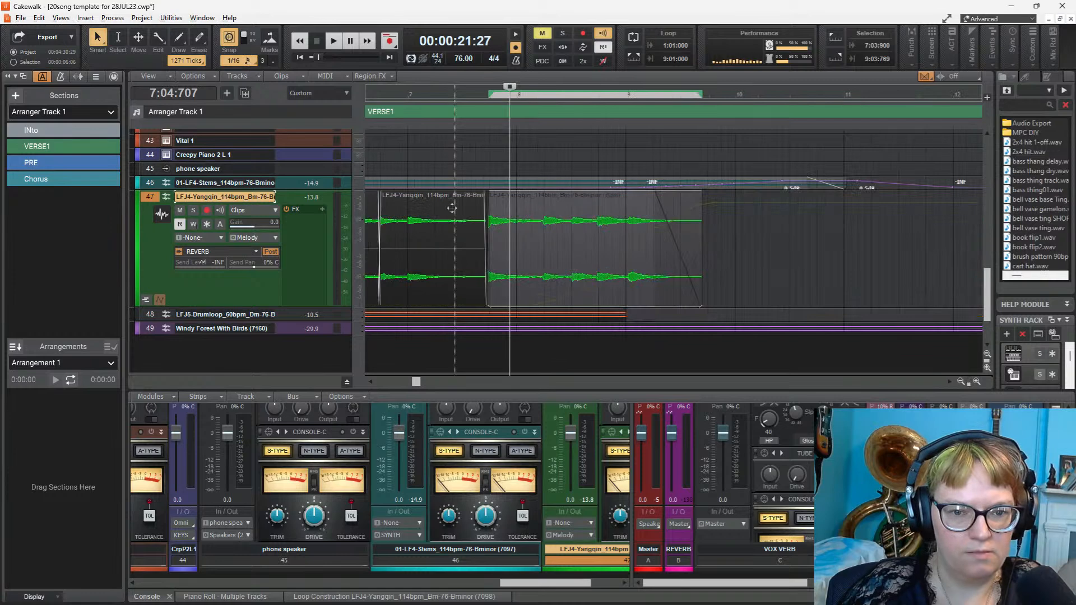
{"action": "left_click", "coordinate": [371, 159]}
{"action": "key", "text": "space"}
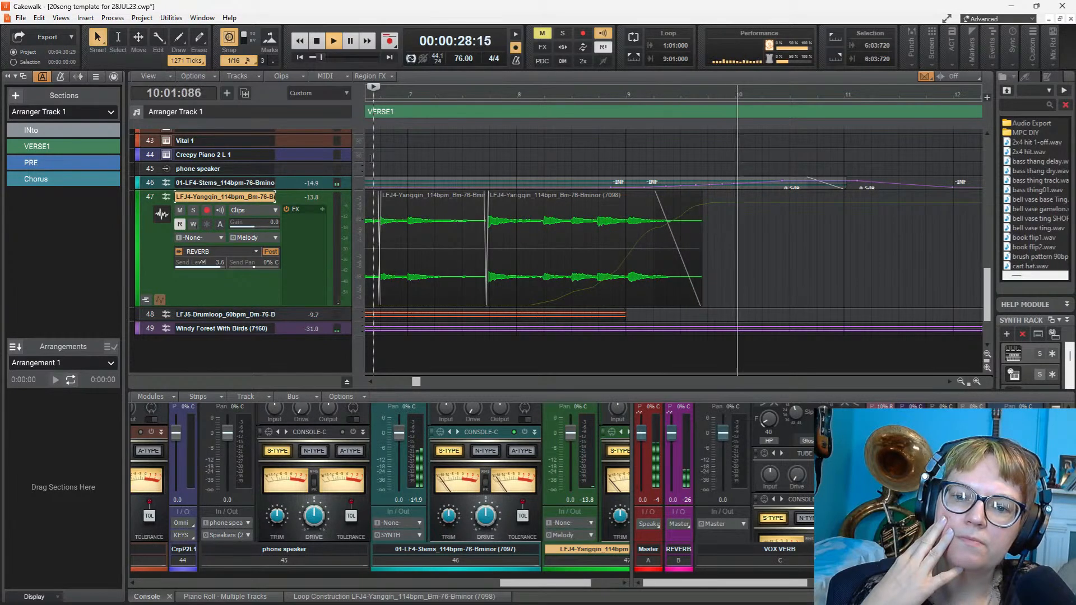
{"action": "key", "text": "space"}
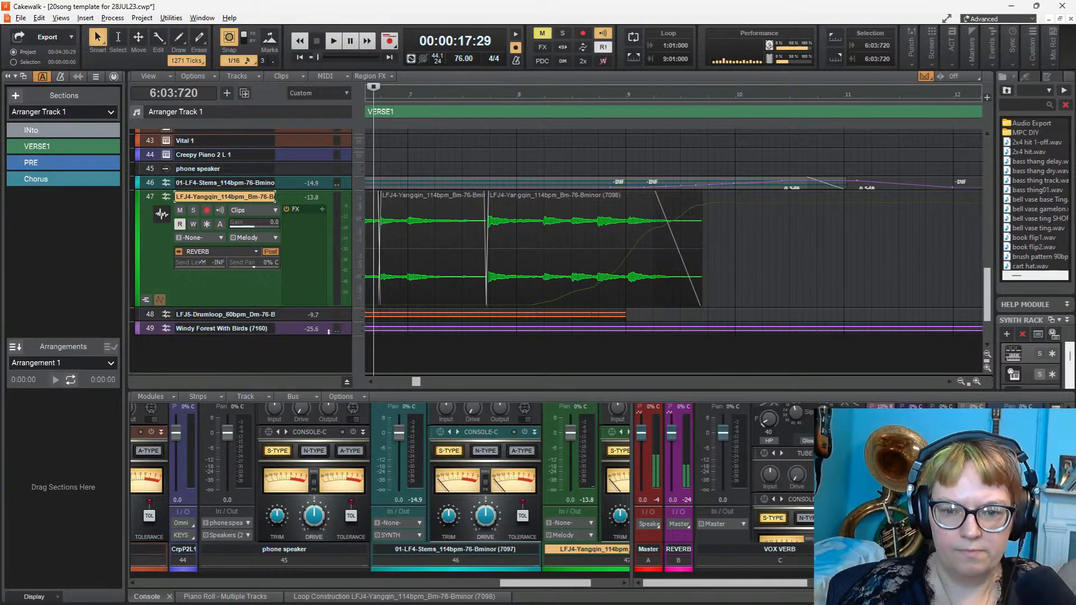
Step: Split the Yangqin clip at the note just after 9:01, move the final part earlier to the start of bar 9, and audition it
{"action": "scroll", "coordinate": [641, 291], "scroll_direction": "up", "scroll_amount": 4}
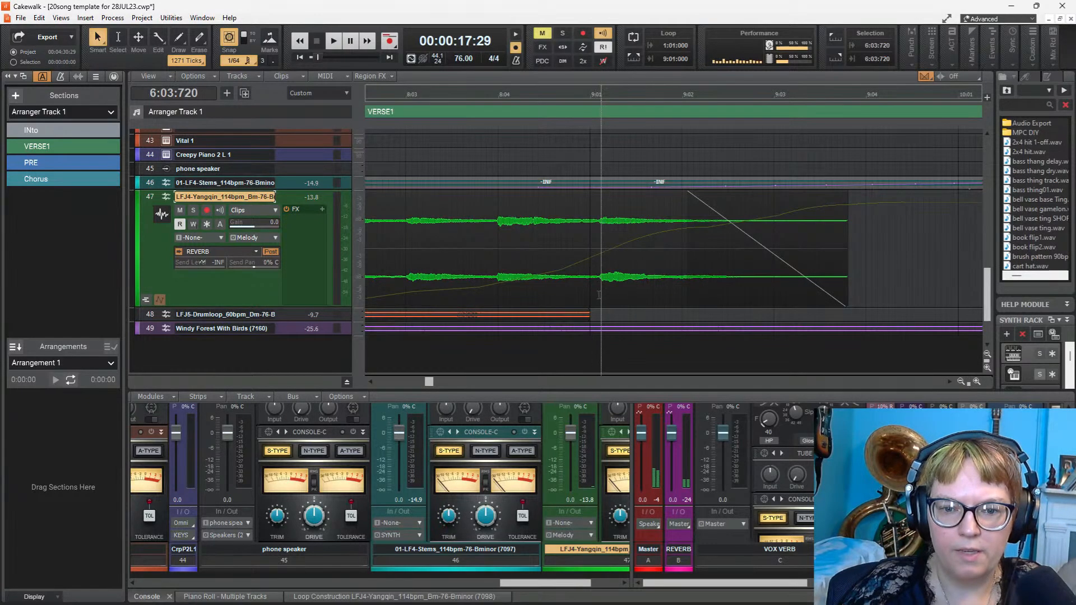
{"action": "scroll", "coordinate": [600, 294], "scroll_direction": "up", "scroll_amount": 3}
{"action": "scroll", "coordinate": [600, 294], "scroll_direction": "up", "scroll_amount": 2}
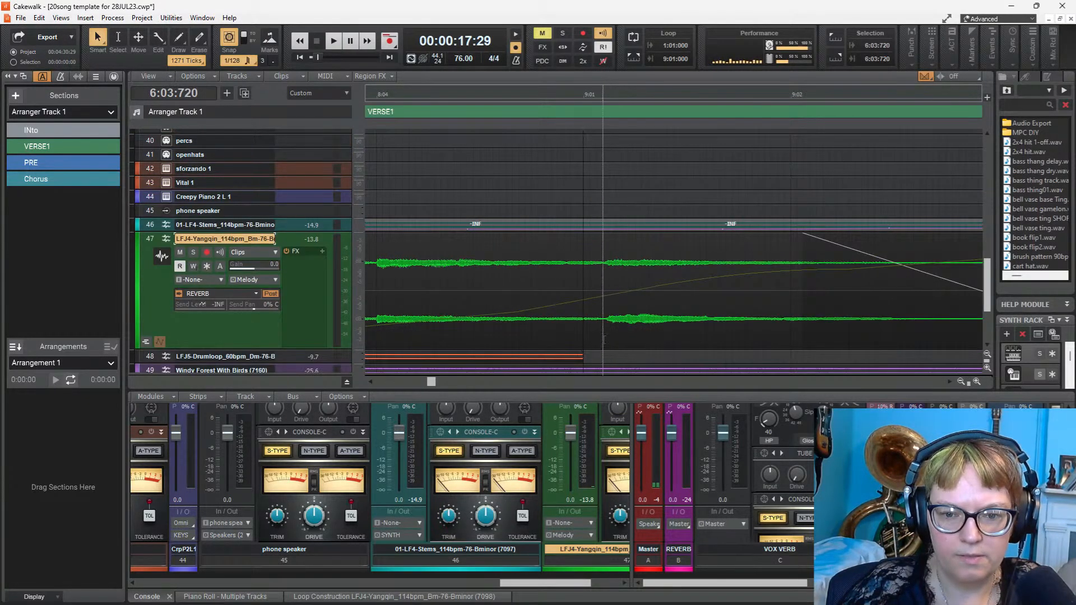
{"action": "left_click", "coordinate": [604, 341]}
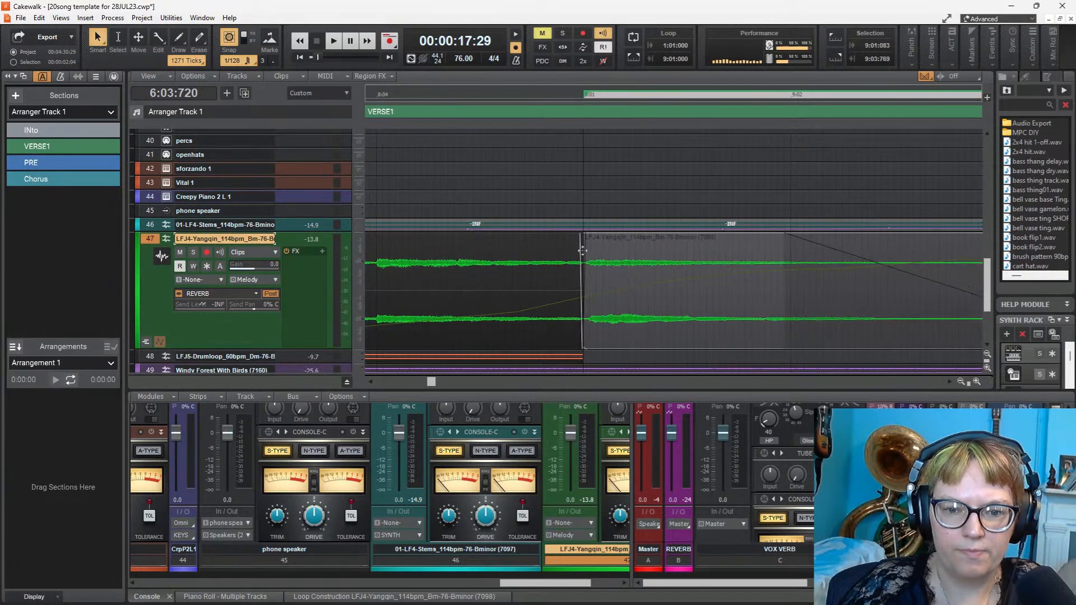
{"action": "scroll", "coordinate": [660, 270], "scroll_direction": "down", "scroll_amount": 8}
{"action": "key", "text": "space"}
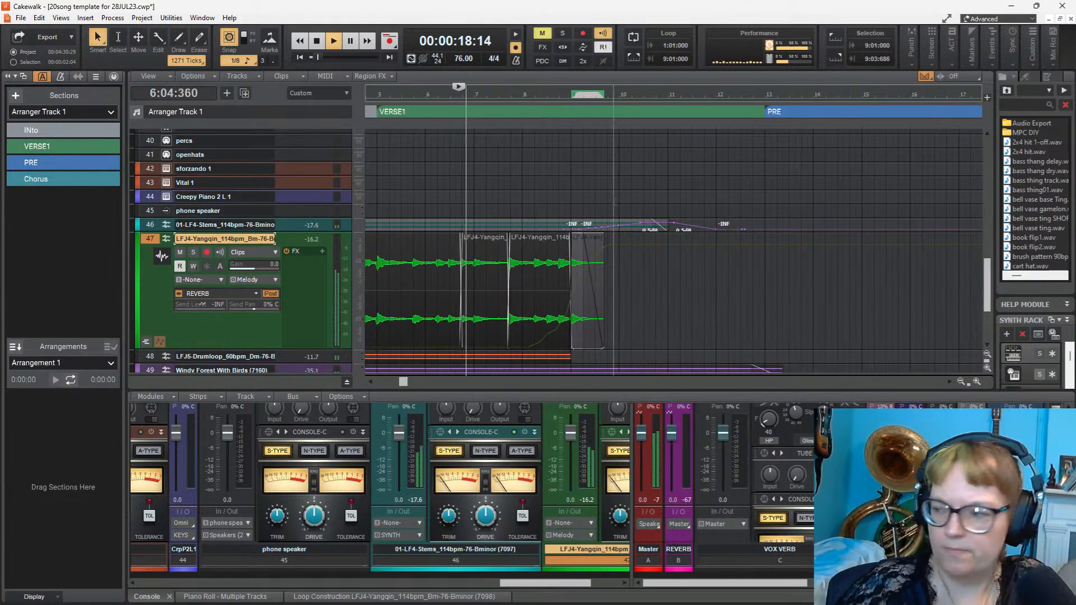
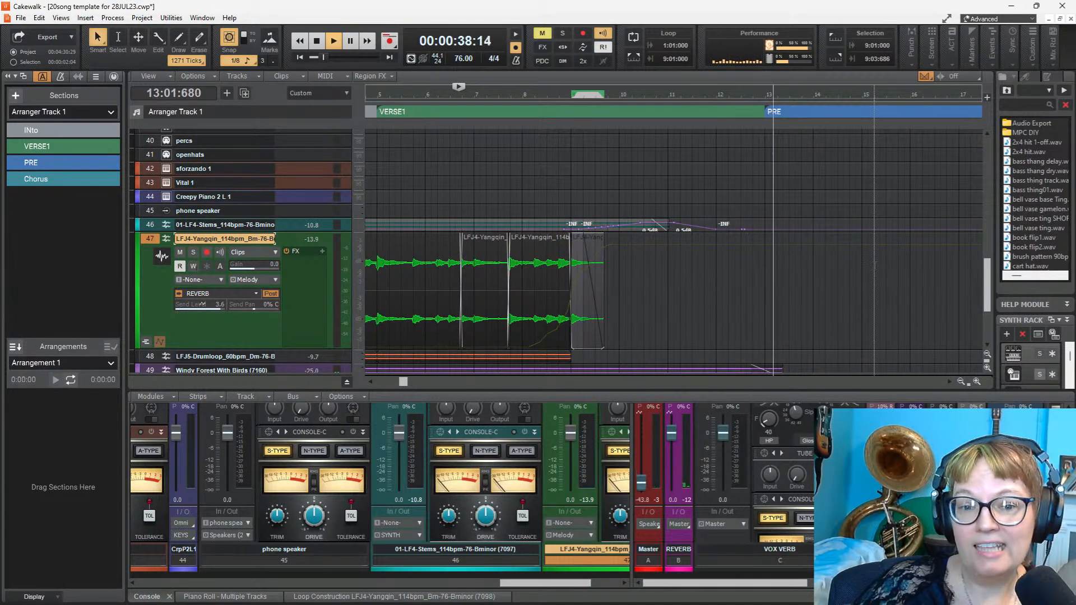
Step: Play the song from the beginning and save the project under the new name Fuji Sunset 2AUG23.cwp
{"action": "key", "text": "space"}
{"action": "key", "text": "w"}
{"action": "key", "text": "space"}
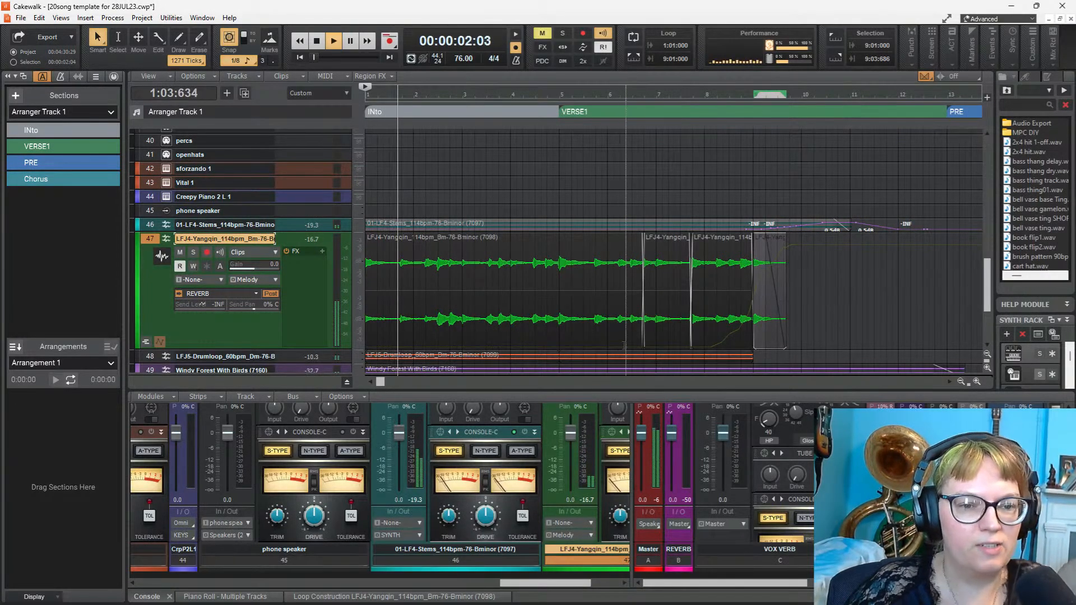
{"action": "left_click", "coordinate": [21, 17]}
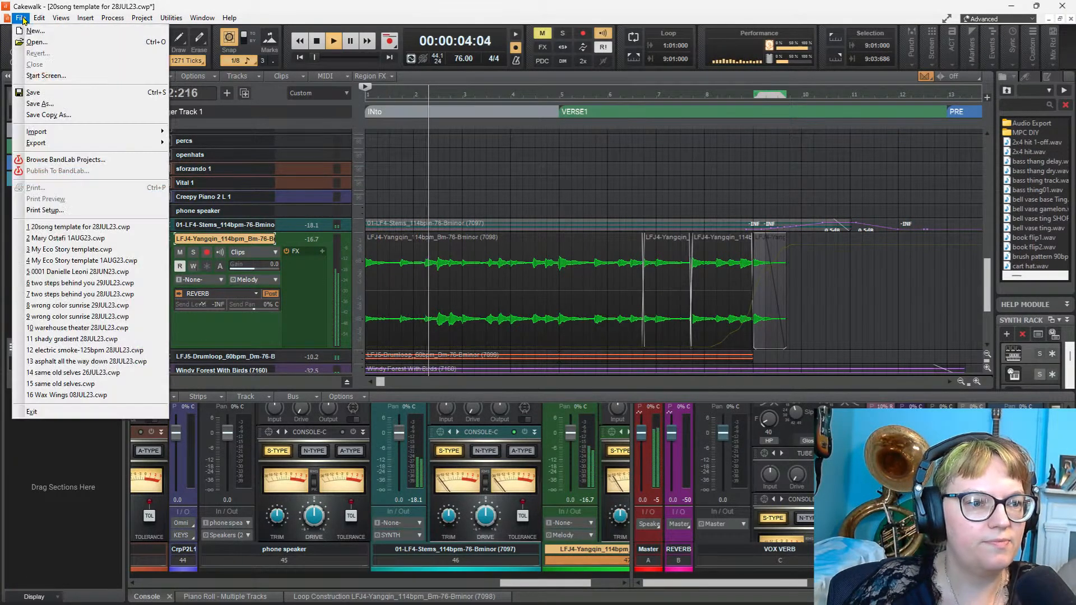
{"action": "key", "text": "Escape"}
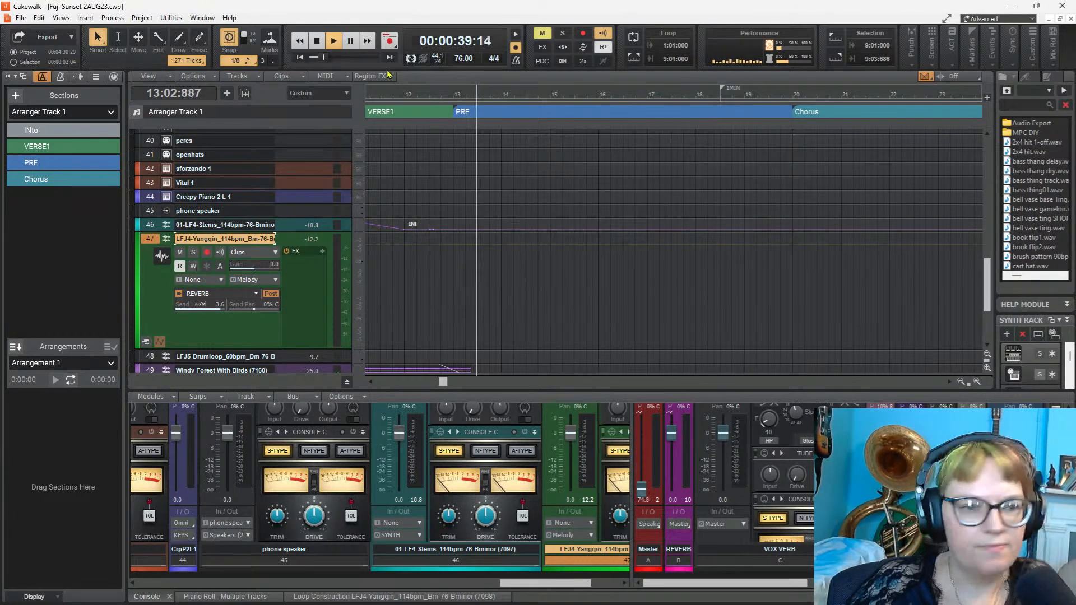
Step: Audition the verse ending from 10:01:000 into the PRE section
{"action": "left_click", "coordinate": [316, 44]}
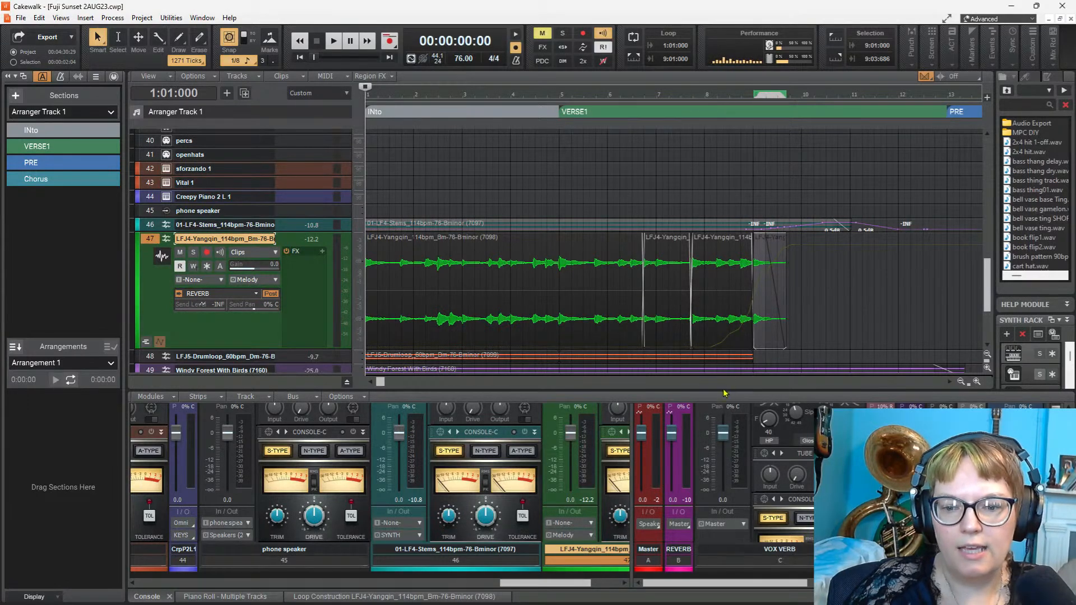
{"action": "scroll", "coordinate": [665, 257], "scroll_direction": "down", "scroll_amount": 3}
{"action": "scroll", "coordinate": [617, 258], "scroll_direction": "down", "scroll_amount": 3}
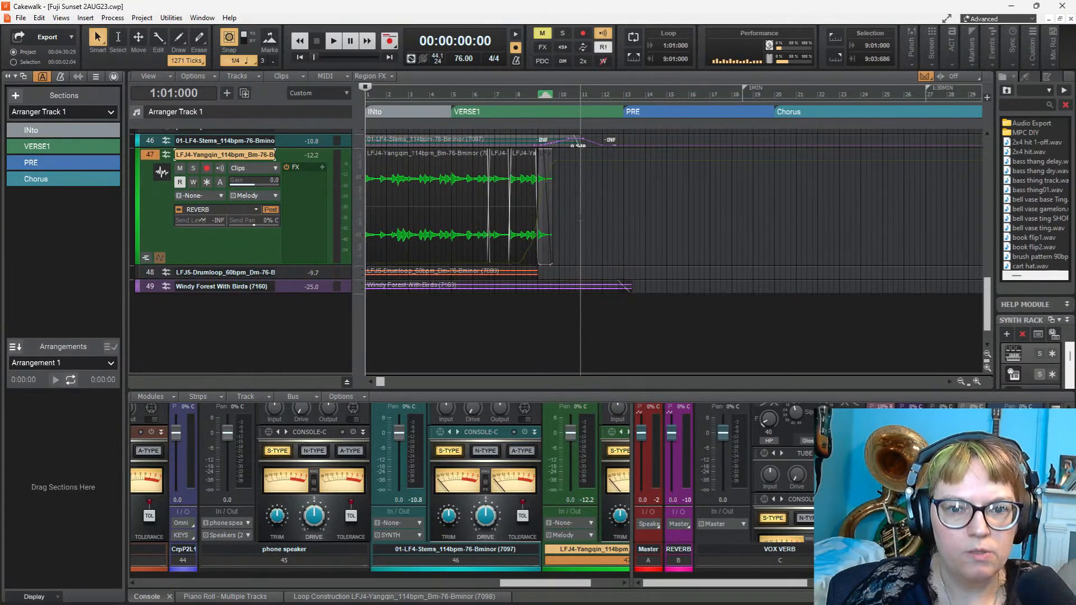
{"action": "left_click", "coordinate": [581, 325]}
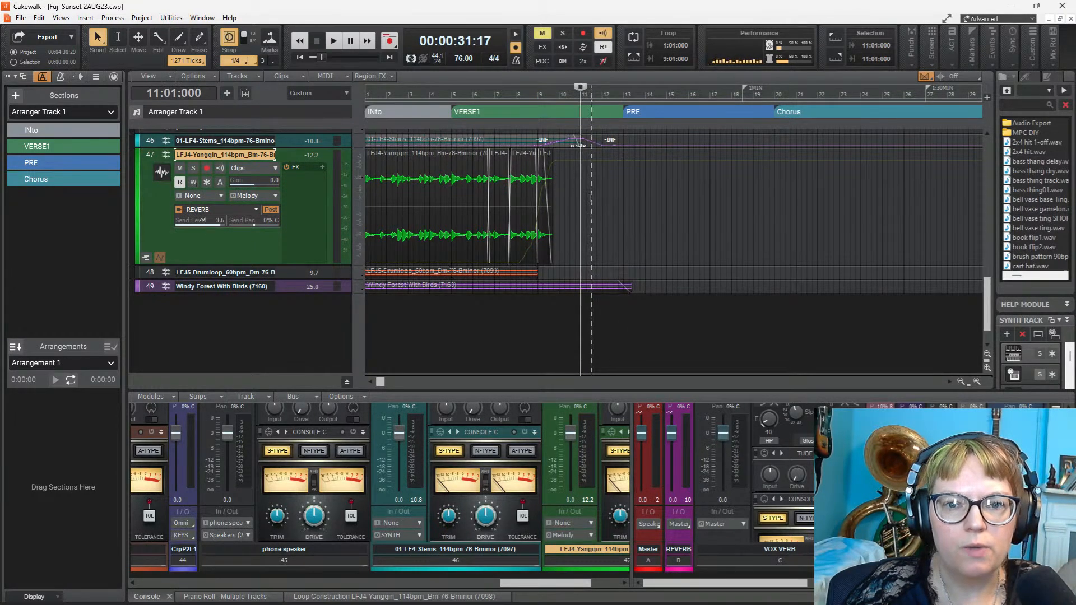
{"action": "scroll", "coordinate": [591, 253], "scroll_direction": "up", "scroll_amount": 3}
{"action": "left_click", "coordinate": [561, 225]}
{"action": "key", "text": "space"}
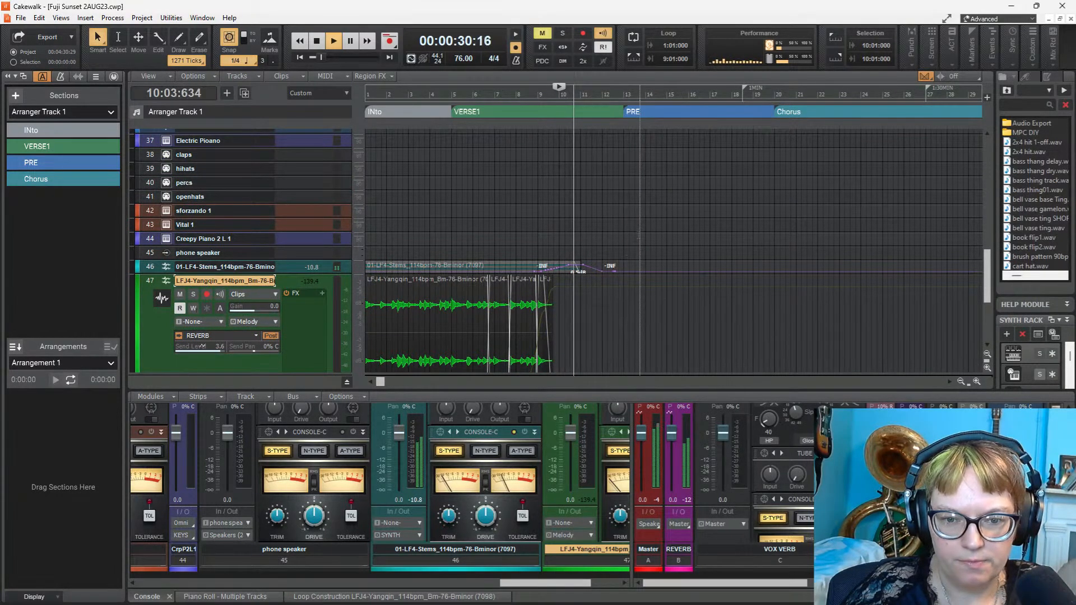
{"action": "scroll", "coordinate": [641, 263], "scroll_direction": "down", "scroll_amount": 1}
{"action": "key", "text": "ctrl+Right"}
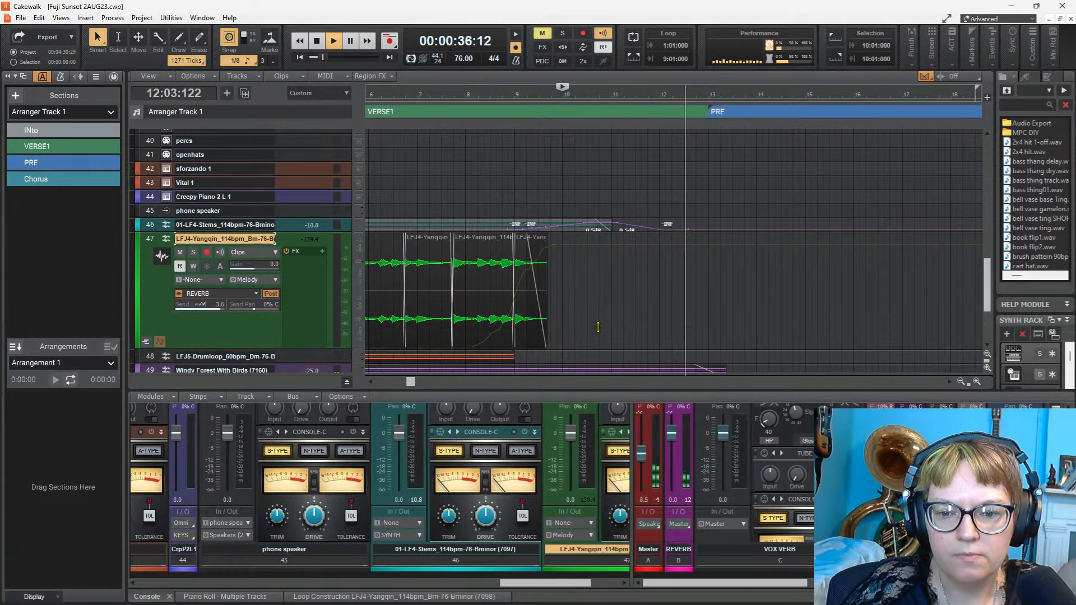
Step: Reveal the Master bus automation beneath the tracks and move its -INF fade-out node slightly earlier, just after bar 13
{"action": "left_click_drag", "start_coordinate": [598, 397], "coordinate": [598, 327]}
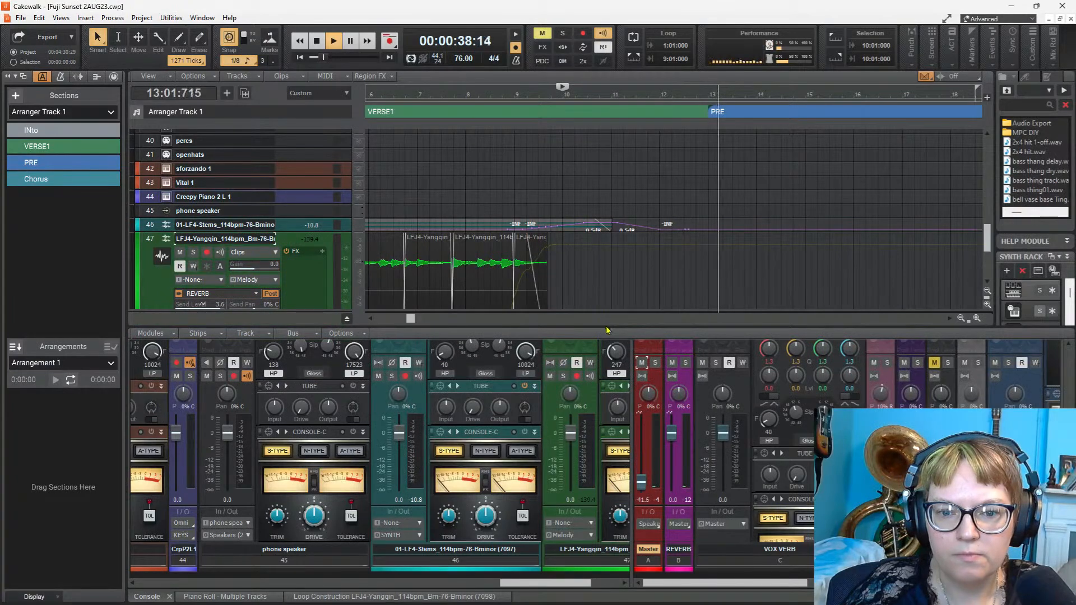
{"action": "key", "text": "space"}
{"action": "left_click_drag", "start_coordinate": [606, 332], "coordinate": [606, 374]}
{"action": "left_click_drag", "start_coordinate": [261, 354], "coordinate": [262, 275]}
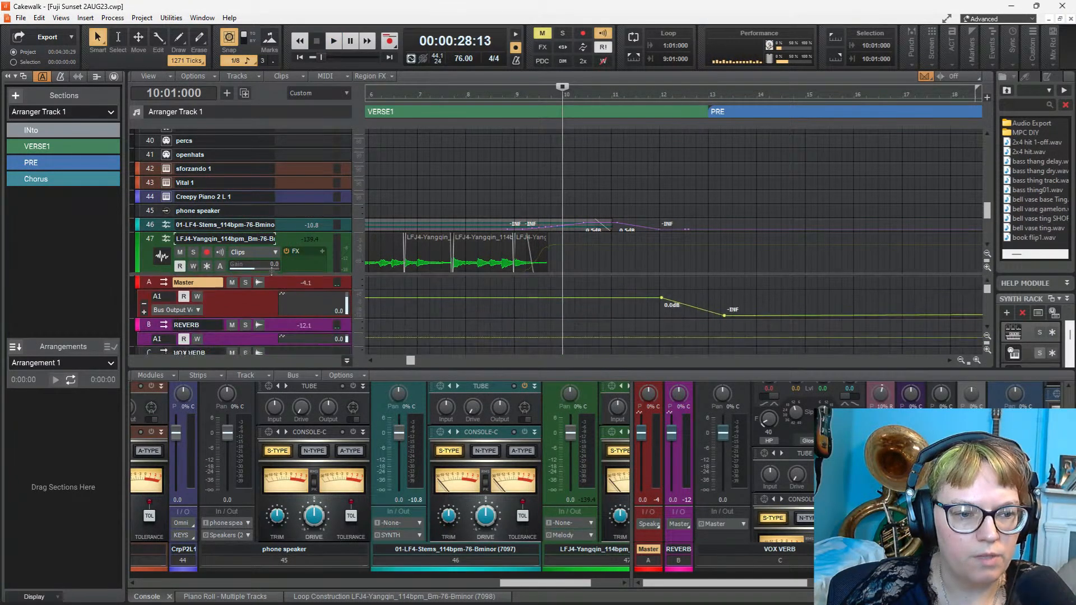
{"action": "left_click", "coordinate": [723, 314]}
Step: Move the PRE section's start to the end of the Master fade-out and extend the VERSE1 section to meet it
{"action": "left_click", "coordinate": [715, 112]}
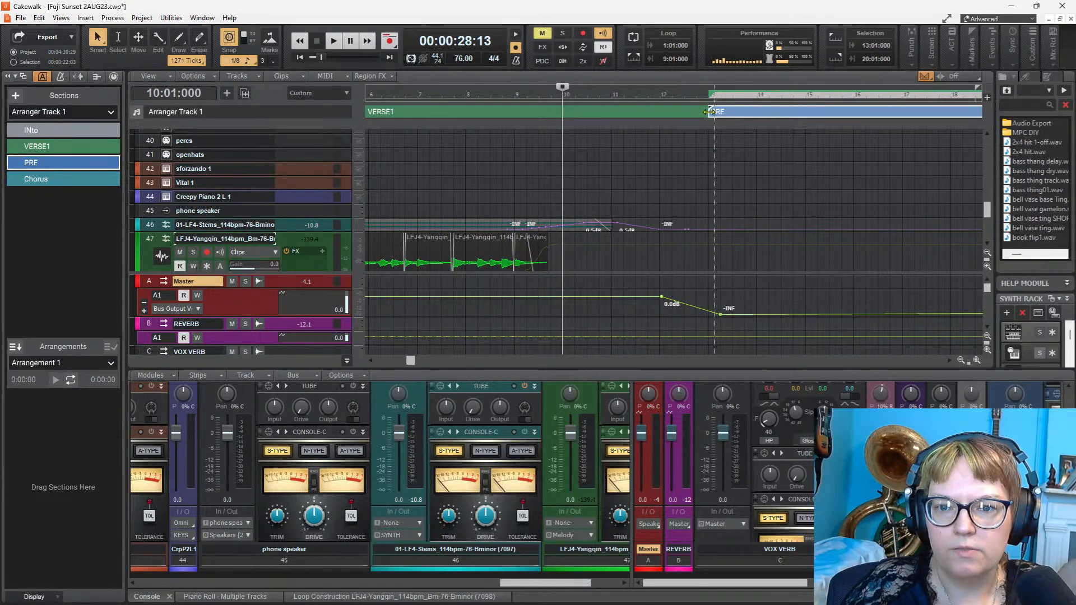
{"action": "left_click", "coordinate": [698, 110]}
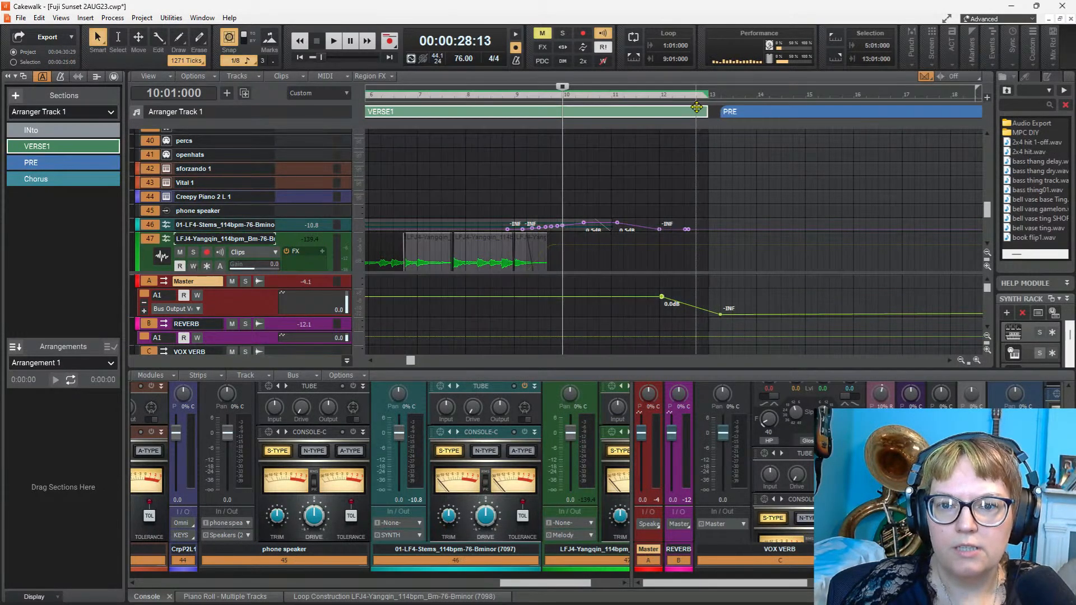
{"action": "left_click_drag", "start_coordinate": [707, 111], "coordinate": [717, 112]}
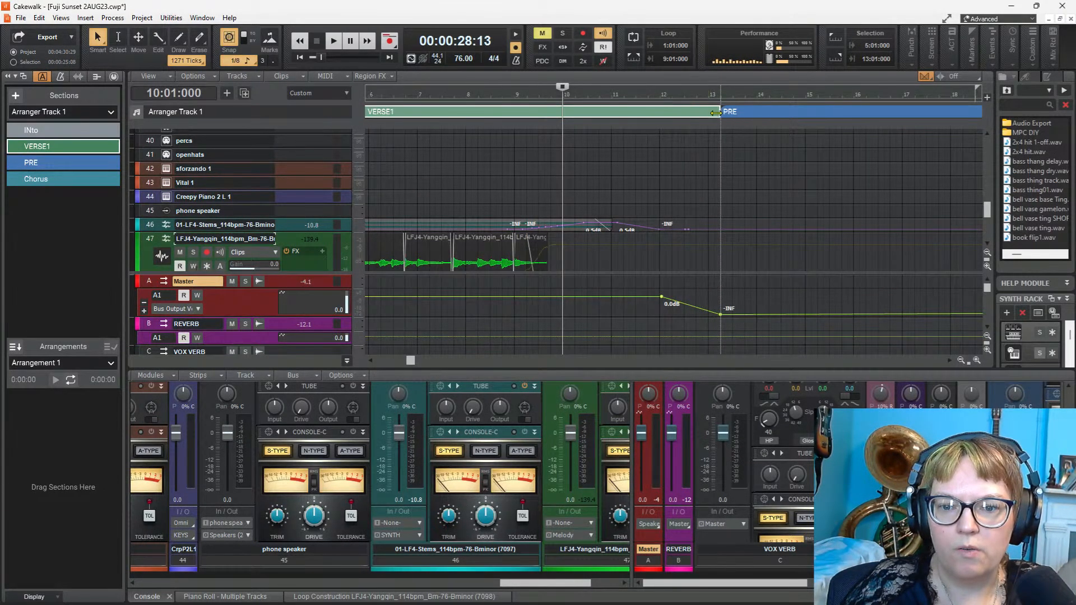
Step: Select the INto and VERSE1 arranger sections together as one time range
{"action": "scroll", "coordinate": [657, 169], "scroll_direction": "down", "scroll_amount": 3}
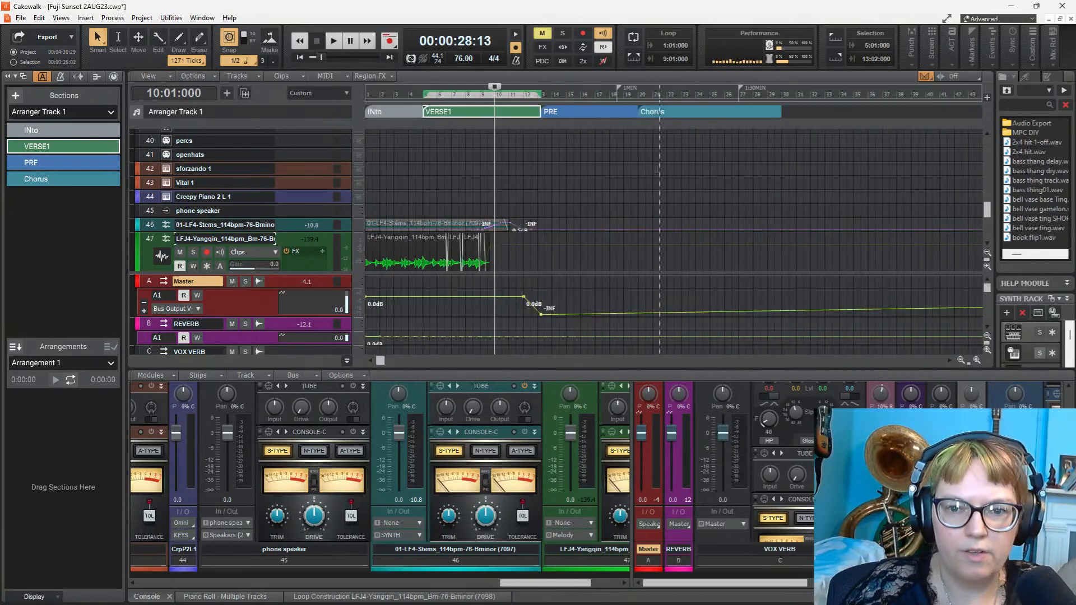
{"action": "left_click", "coordinate": [504, 112]}
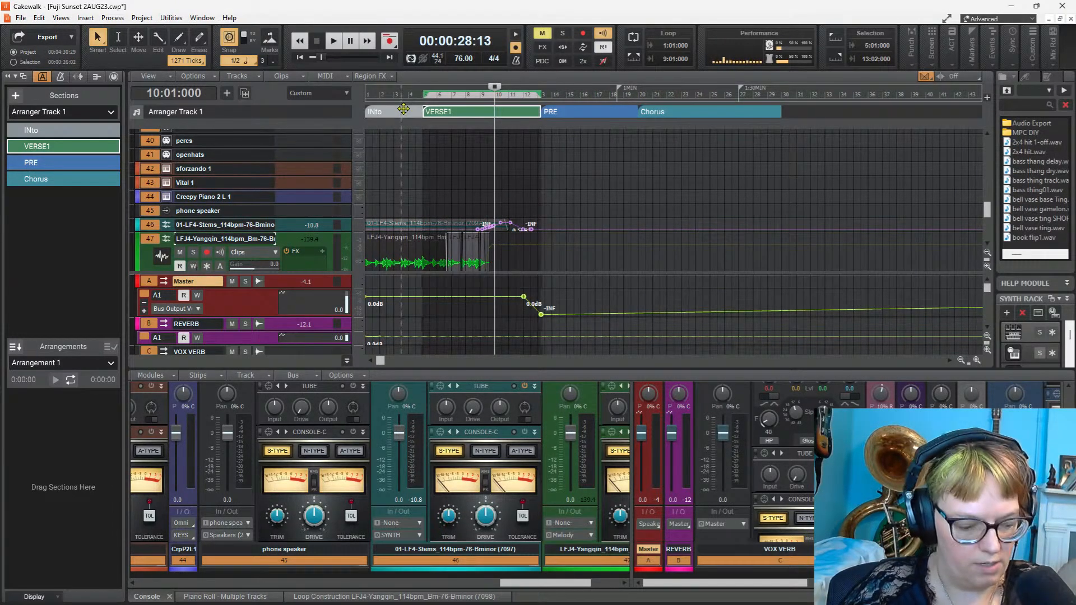
{"action": "left_click", "coordinate": [404, 112], "text": "shift"}
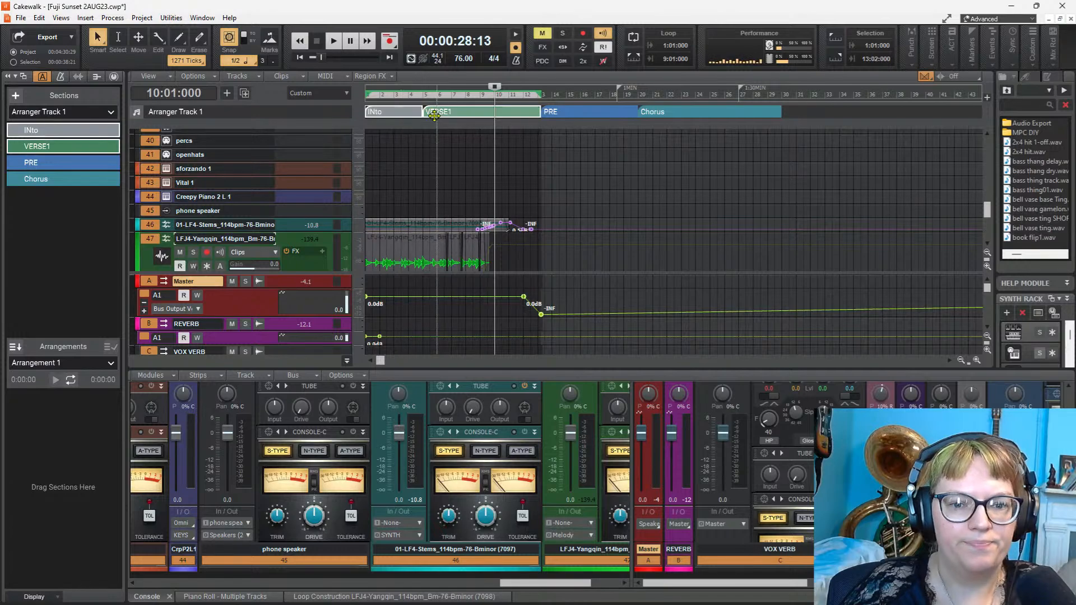
{"action": "scroll", "coordinate": [404, 196], "scroll_direction": "down", "scroll_amount": 3}
{"action": "scroll", "coordinate": [509, 222], "scroll_direction": "up", "scroll_amount": 3}
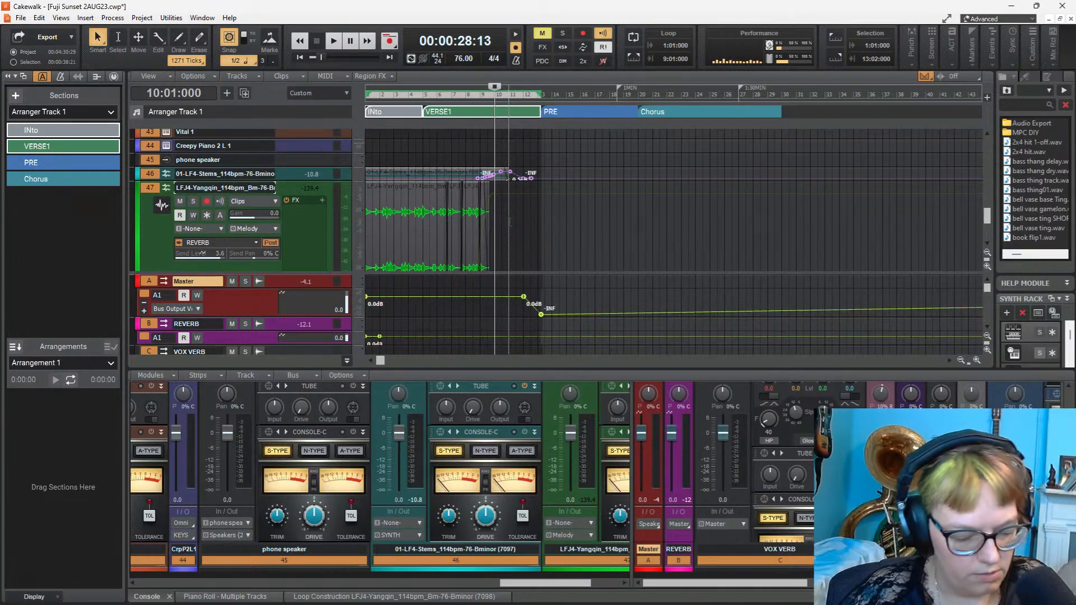
{"action": "left_click", "coordinate": [21, 18]}
{"action": "left_click", "coordinate": [21, 18]}
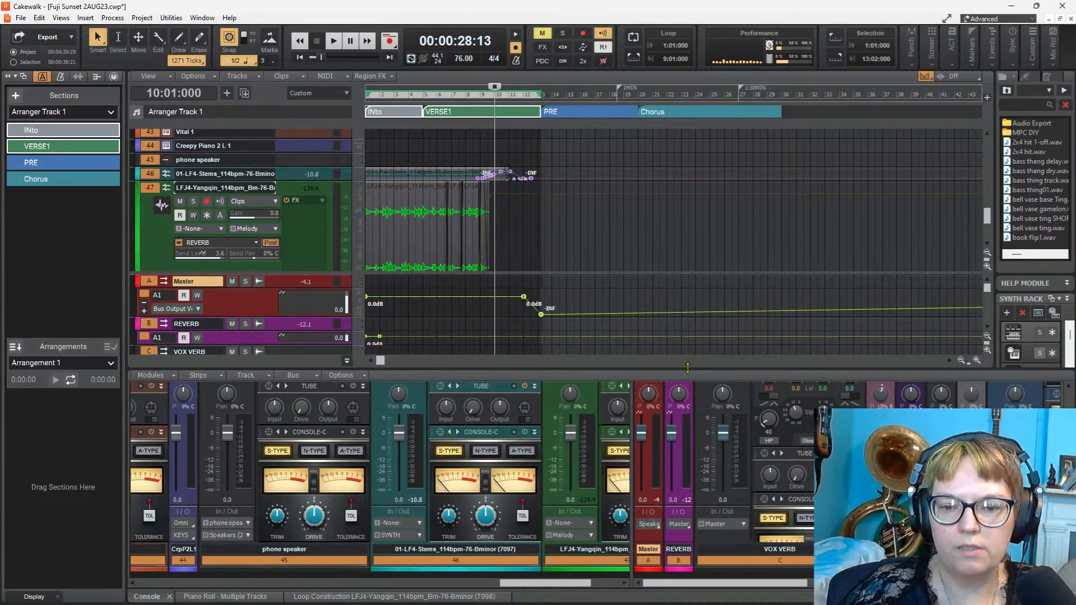
Step: Enlarge the console and inspect the bx_masterdesk plug-in settings on the Master bus
{"action": "left_click_drag", "start_coordinate": [639, 370], "coordinate": [667, 165]}
{"action": "scroll", "coordinate": [687, 276], "scroll_direction": "up", "scroll_amount": 3}
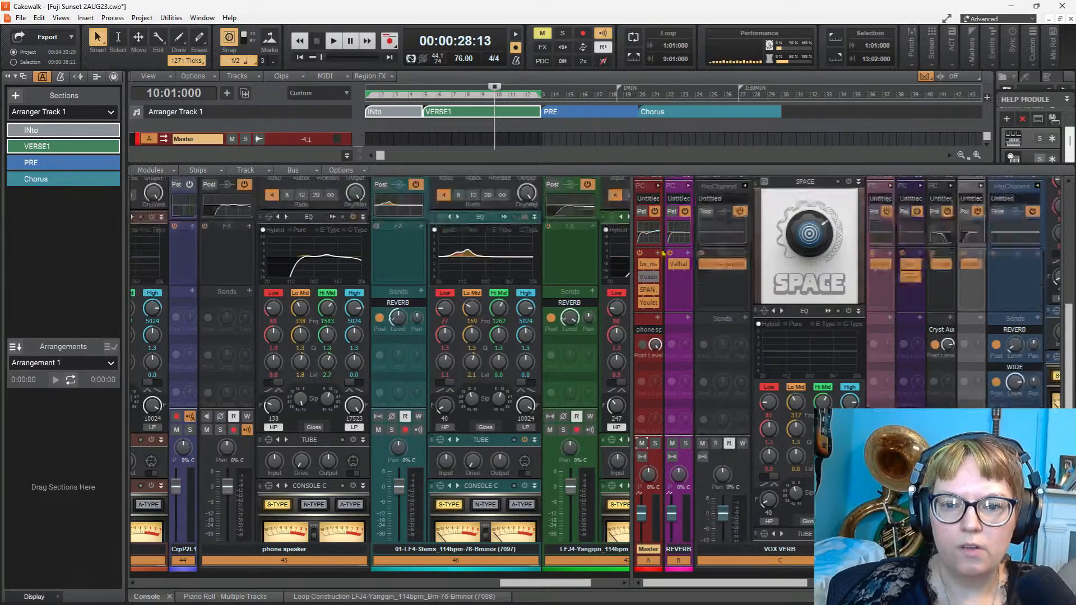
{"action": "left_click", "coordinate": [654, 267]}
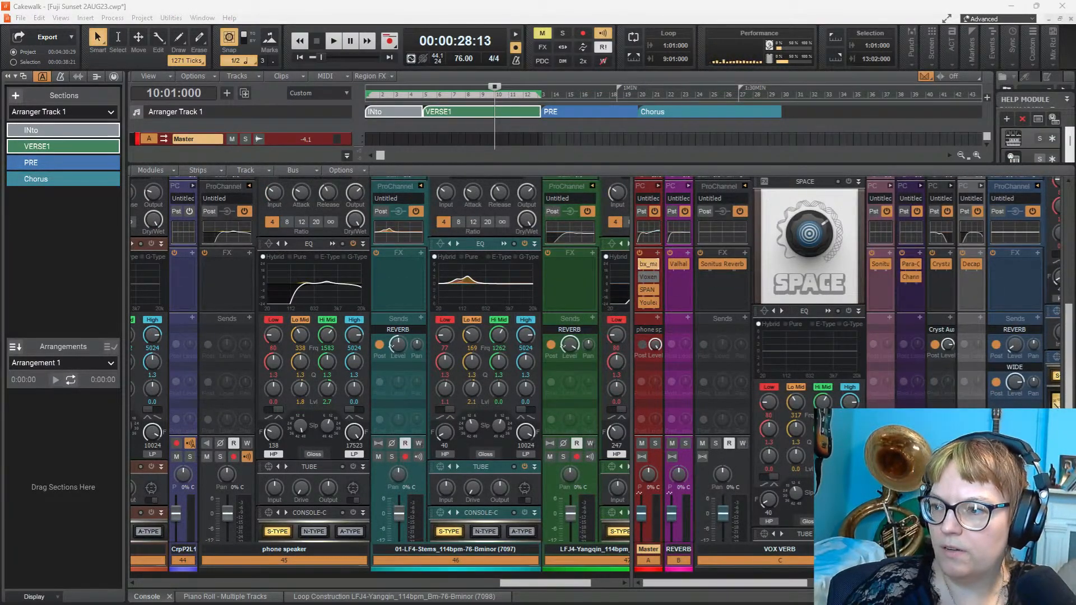
{"action": "left_click_drag", "start_coordinate": [701, 112], "coordinate": [381, 111]}
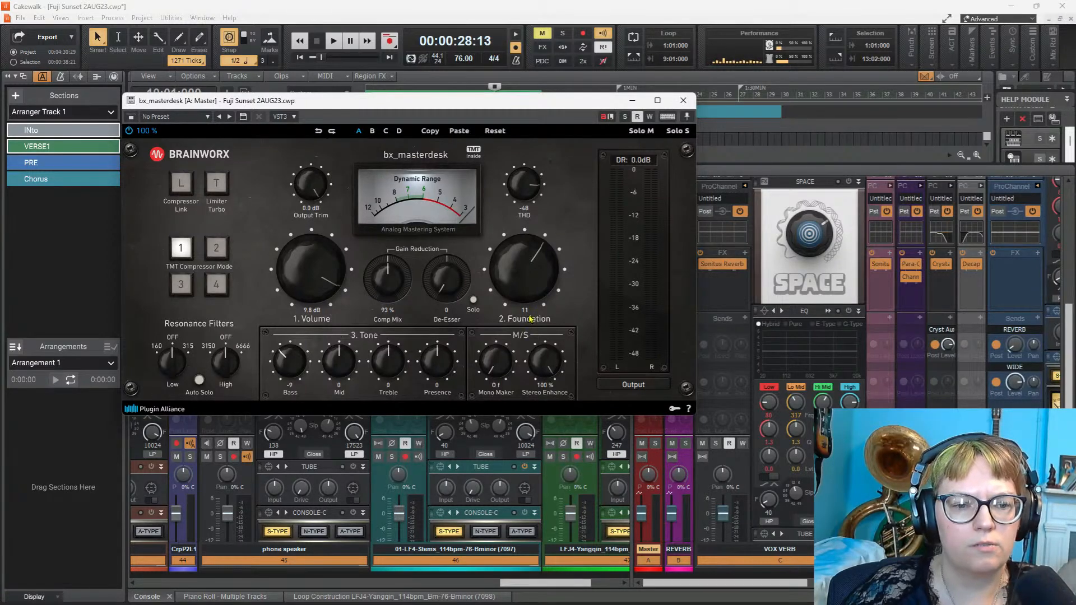
{"action": "left_click", "coordinate": [685, 102]}
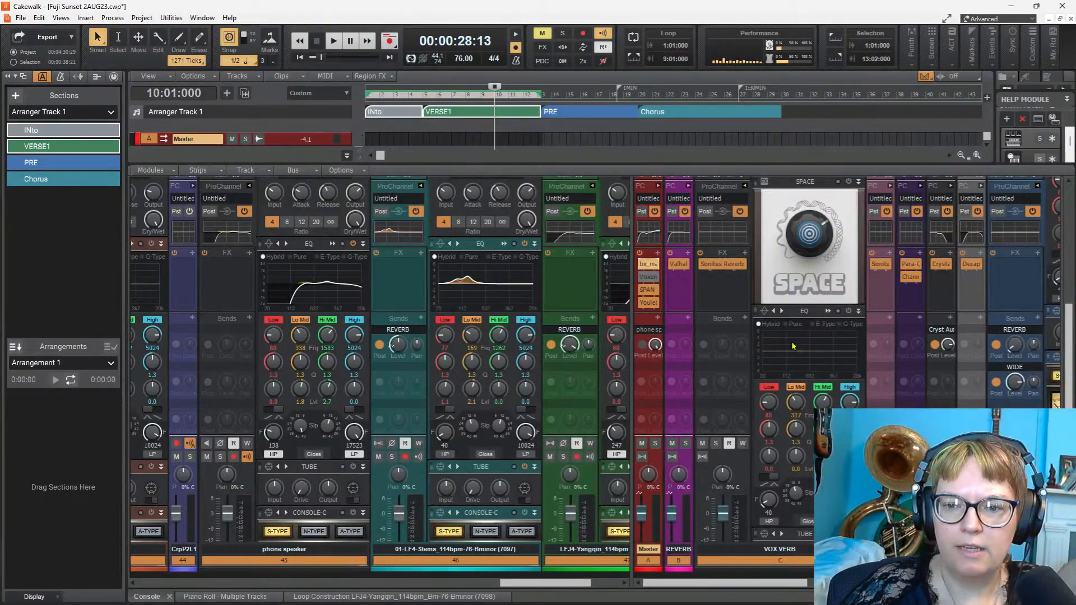
Step: Check the Master bus with Youlean Loudness Meter 2 while playing the ending from 10:01:000, and return to the song start
{"action": "double_click", "coordinate": [652, 305]}
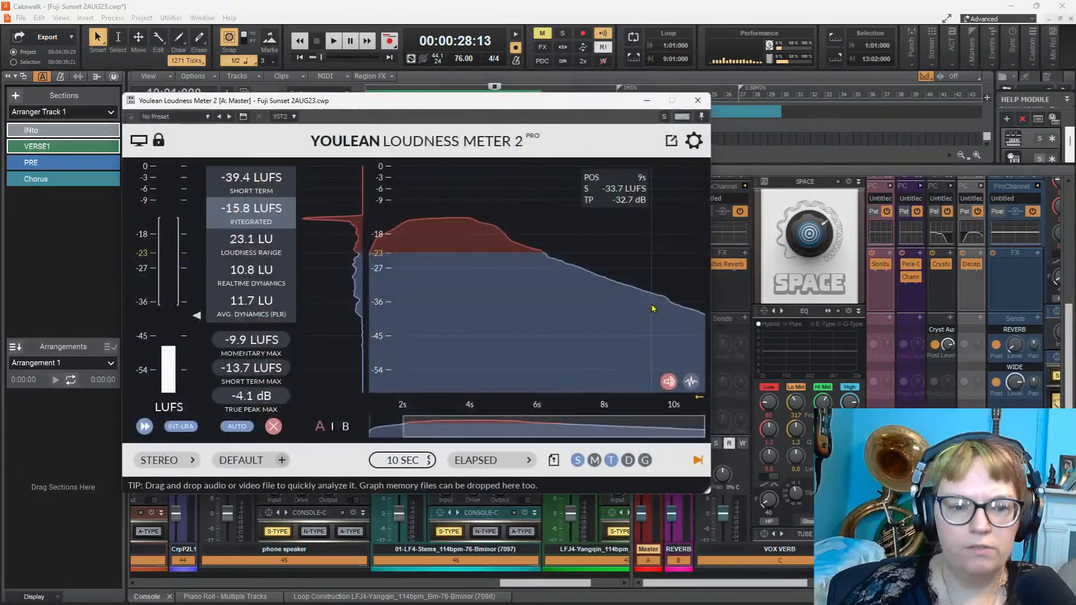
{"action": "left_click", "coordinate": [334, 42]}
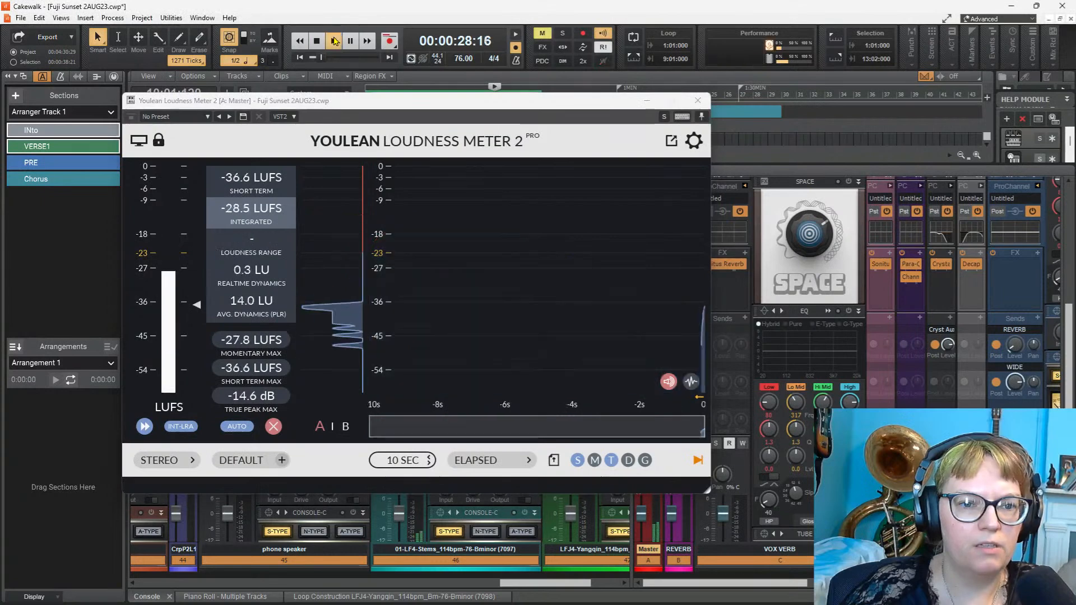
{"action": "left_click", "coordinate": [698, 102]}
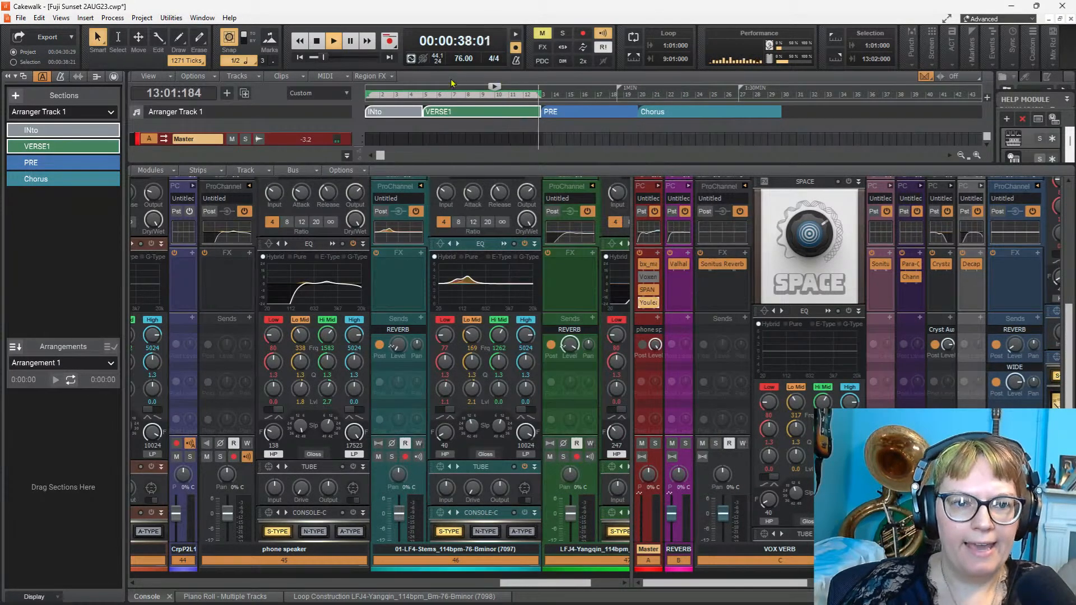
{"action": "left_click", "coordinate": [317, 43]}
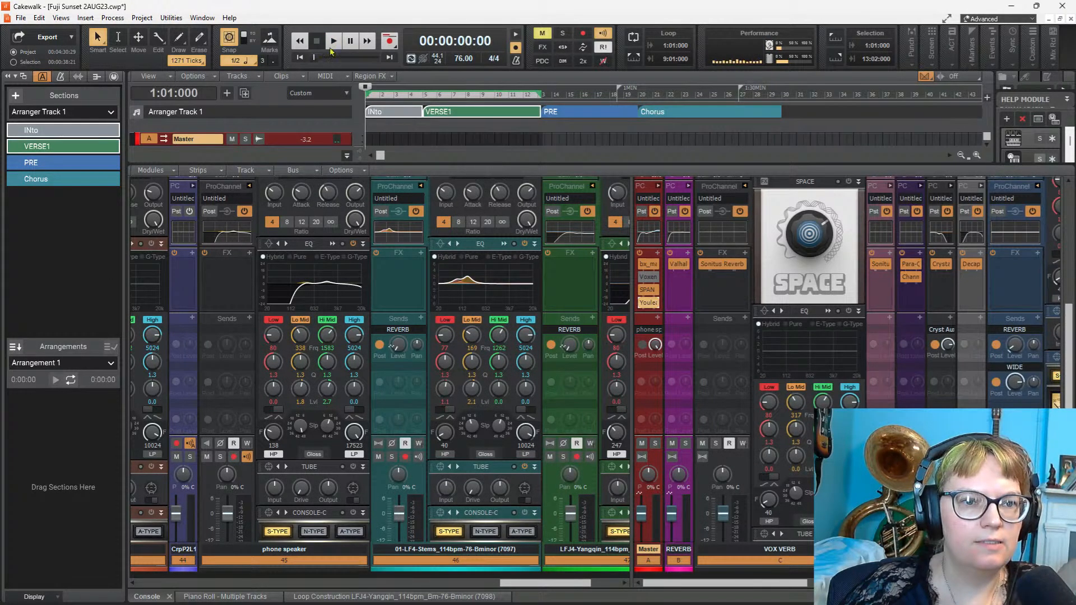
Step: Play the song from the beginning with Youlean Loudness Meter 2 pinned open beside the Master strip
{"action": "left_click", "coordinate": [333, 42]}
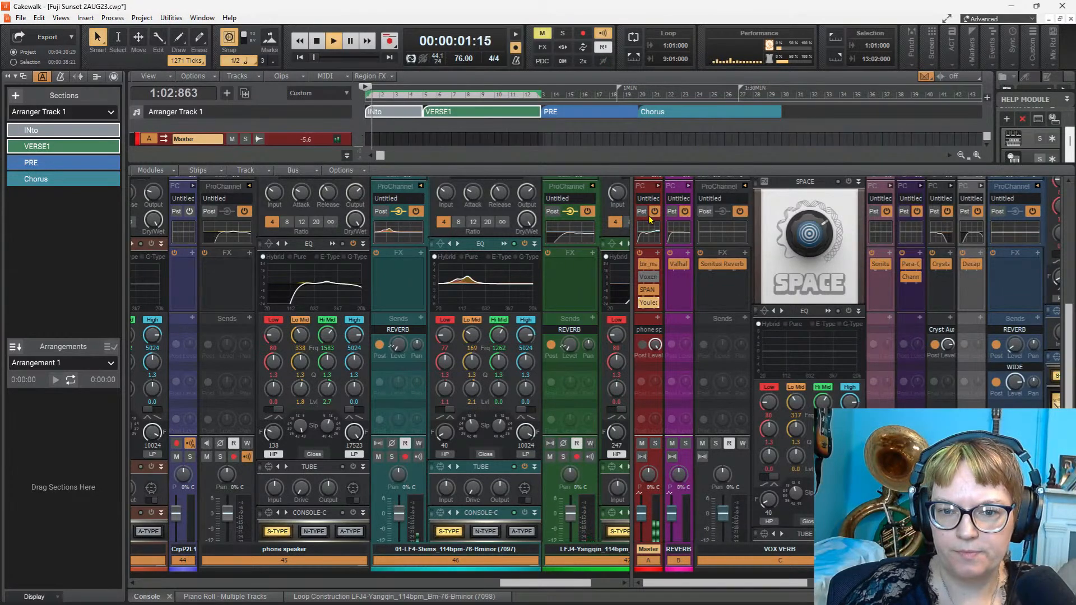
{"action": "scroll", "coordinate": [659, 240], "scroll_direction": "up", "scroll_amount": 3}
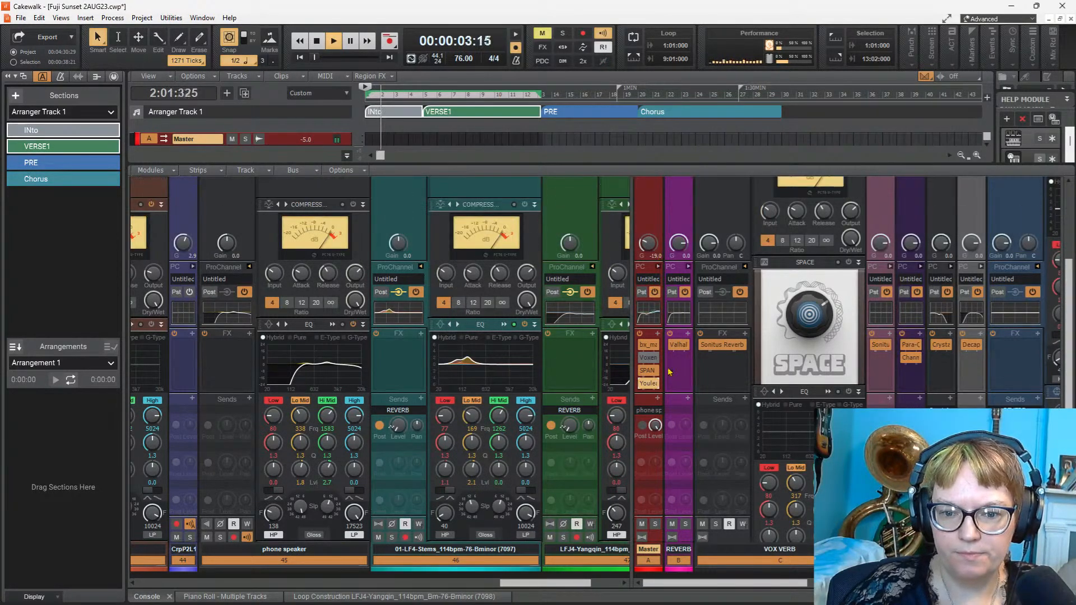
{"action": "double_click", "coordinate": [653, 384]}
{"action": "left_click_drag", "start_coordinate": [605, 112], "coordinate": [478, 157]}
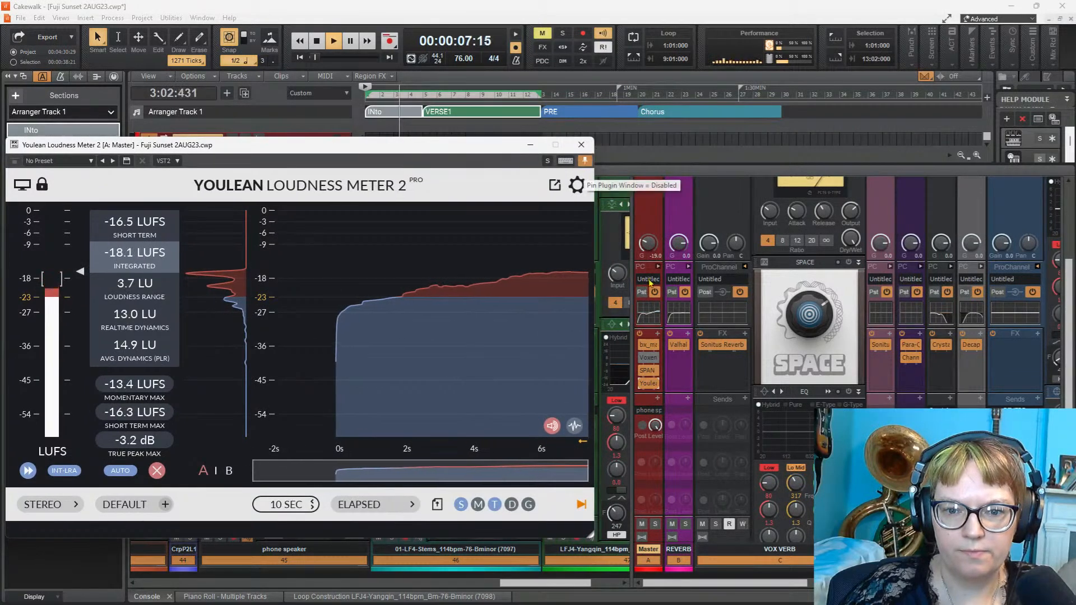
{"action": "left_click", "coordinate": [585, 161]}
Step: Set the loudness meter preset to YOUTUBE and adjust the Master bus gain to -17.0 while replaying the song from the start
{"action": "left_click_drag", "start_coordinate": [653, 254], "coordinate": [649, 241]}
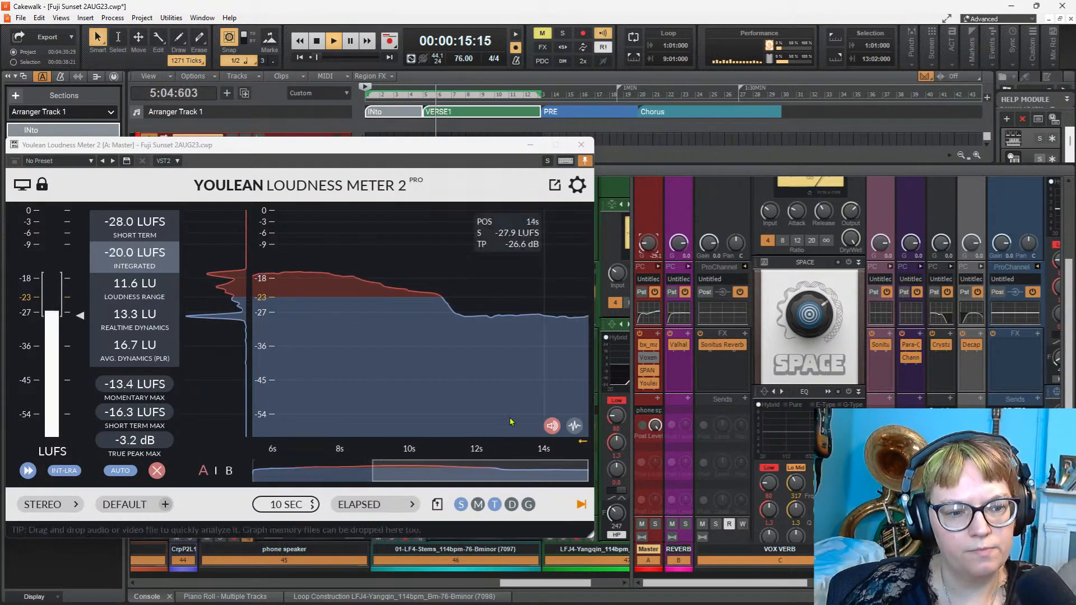
{"action": "left_click", "coordinate": [133, 505]}
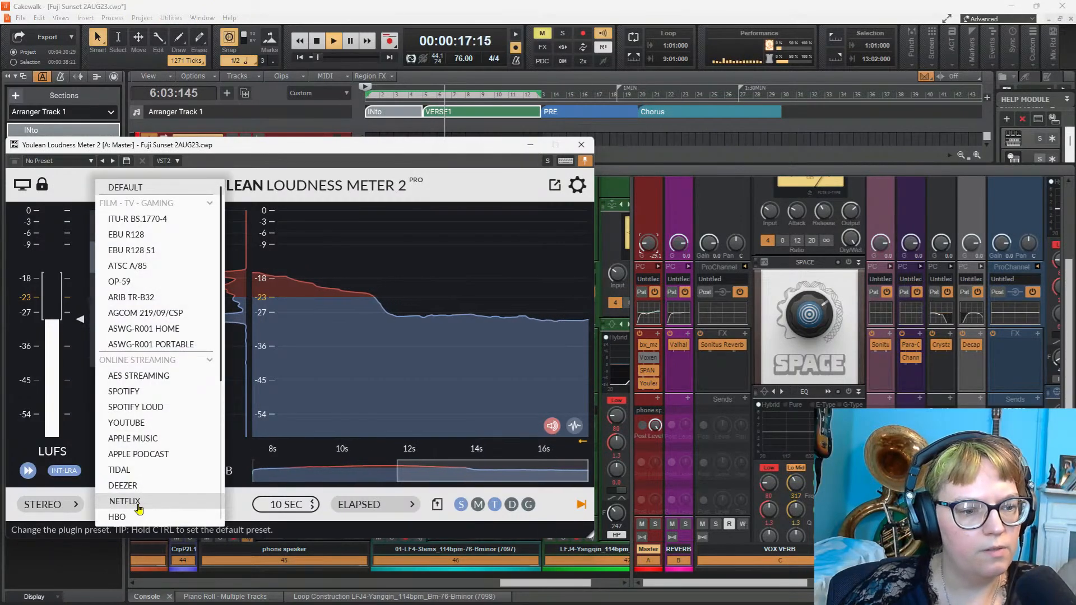
{"action": "left_click", "coordinate": [132, 422]}
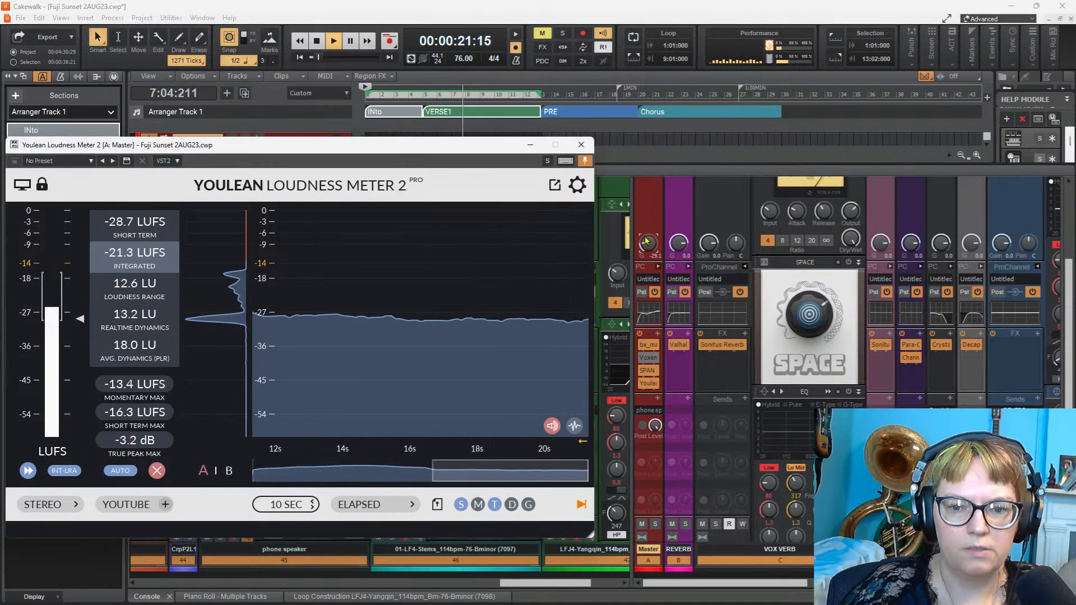
{"action": "left_click_drag", "start_coordinate": [647, 245], "coordinate": [646, 230]}
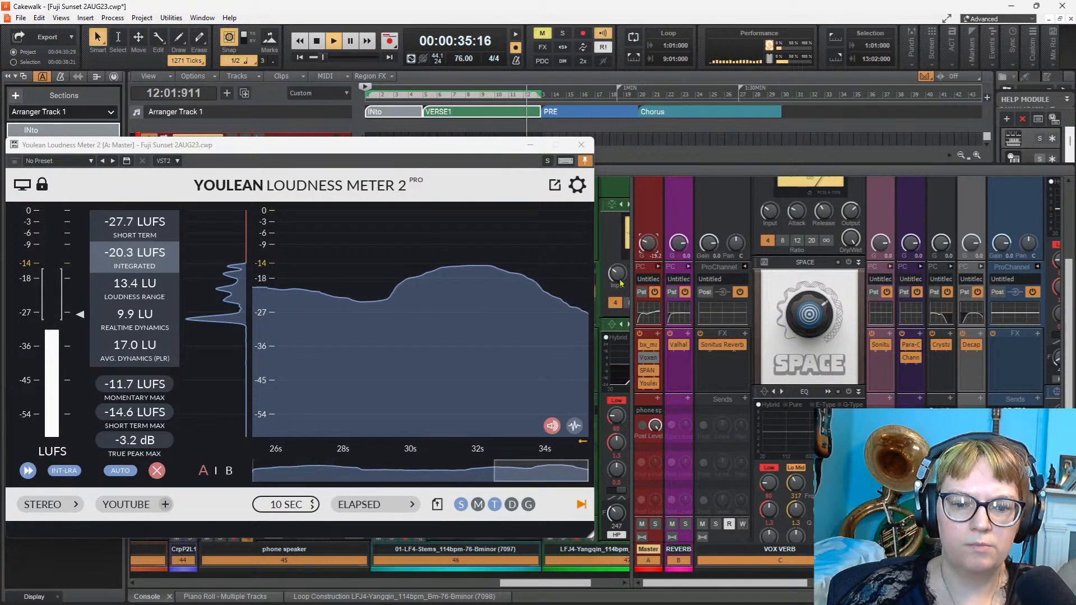
{"action": "key", "text": "w"}
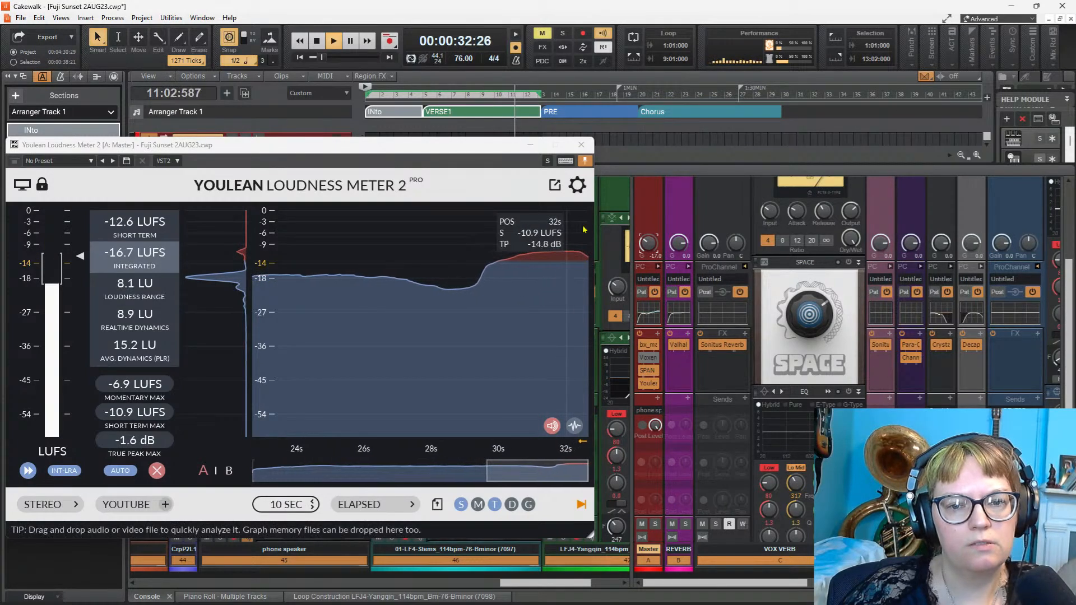
{"action": "left_click", "coordinate": [582, 147]}
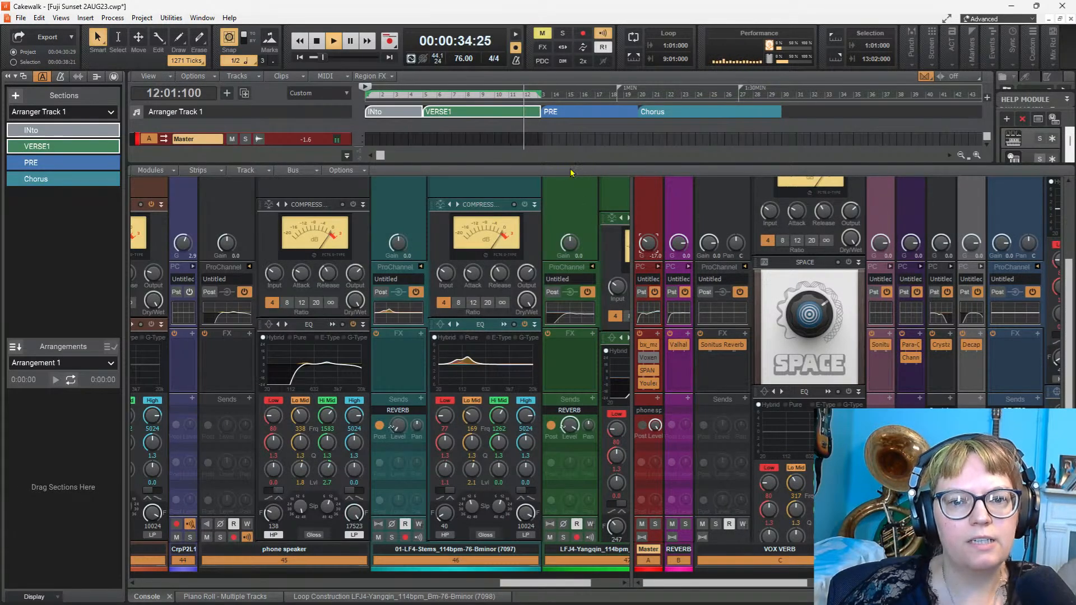
Step: Stop playback, bring the tracks back into view and place the playhead at 8:03:000
{"action": "left_click_drag", "start_coordinate": [572, 167], "coordinate": [569, 313]}
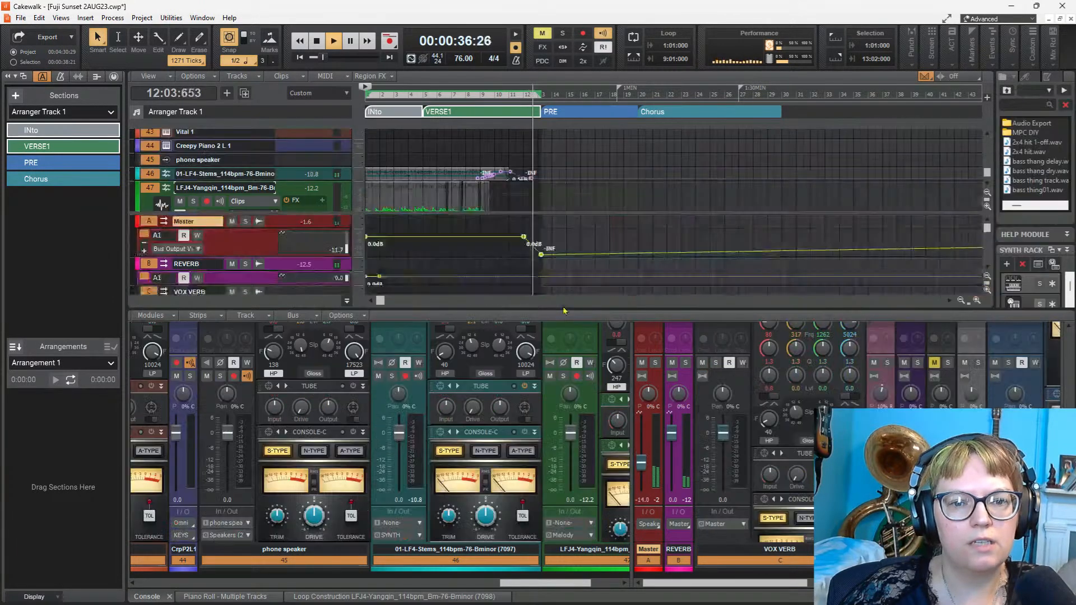
{"action": "key", "text": "space"}
{"action": "left_click", "coordinate": [473, 194]}
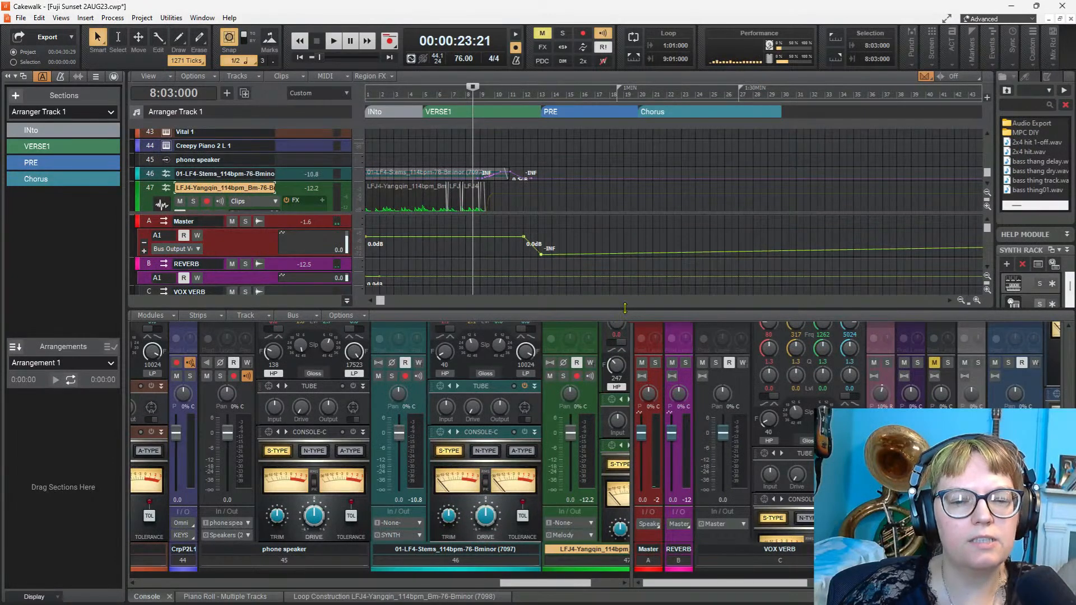
Step: Turn on the ProChannel compressor of track 46, 01-LF4-Stems_114bpm-76-Bminor
{"action": "left_click_drag", "start_coordinate": [625, 308], "coordinate": [623, 210]}
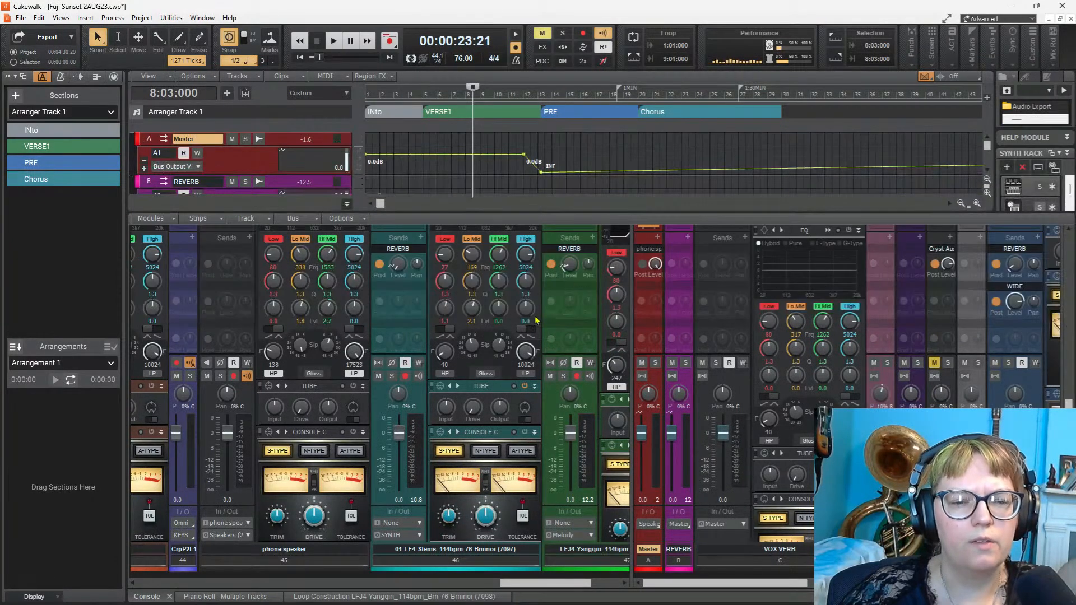
{"action": "scroll", "coordinate": [421, 336], "scroll_direction": "up", "scroll_amount": 1}
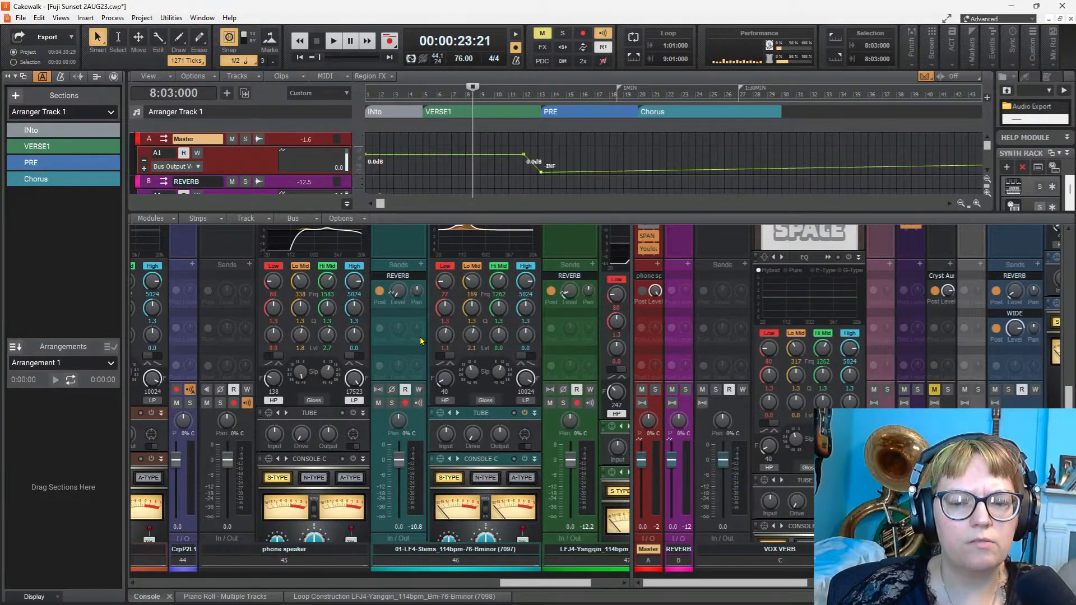
{"action": "scroll", "coordinate": [417, 342], "scroll_direction": "up", "scroll_amount": 5}
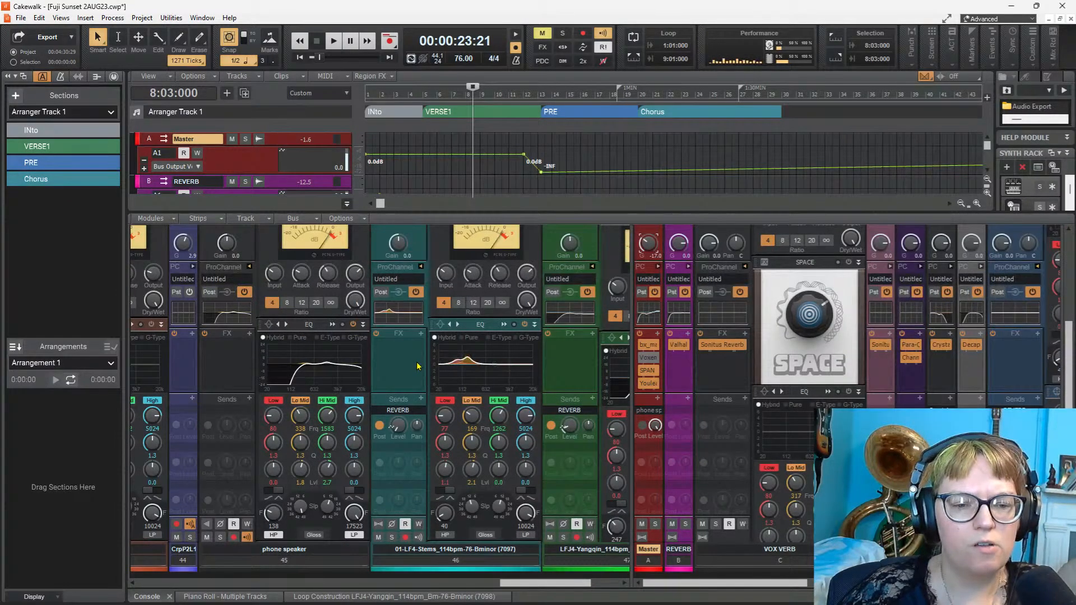
{"action": "scroll", "coordinate": [417, 365], "scroll_direction": "up", "scroll_amount": 2}
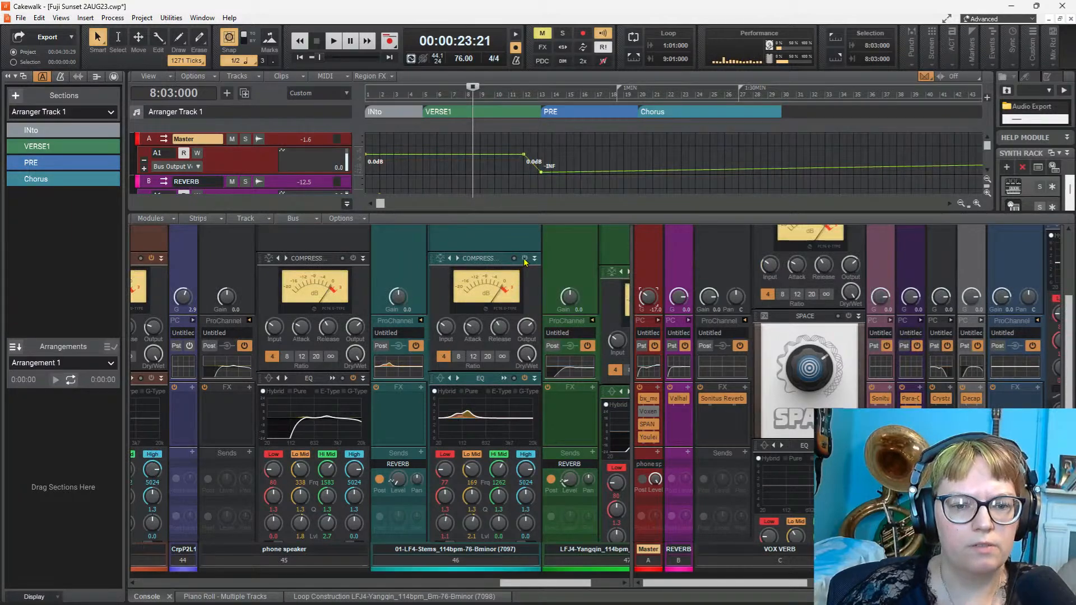
{"action": "left_click", "coordinate": [525, 260]}
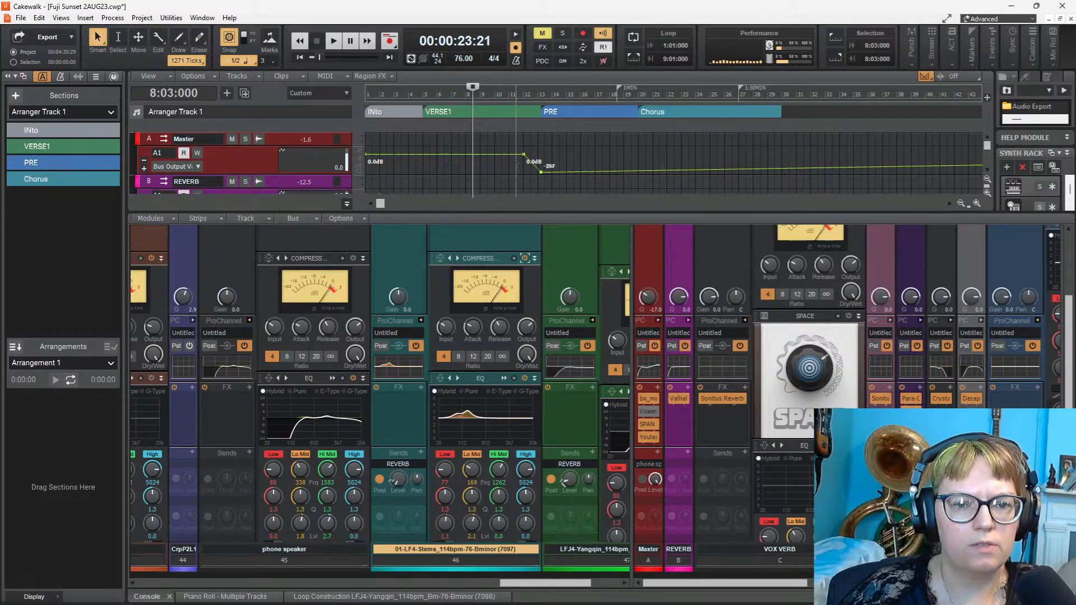
Step: Enlarge the track area to check the gain automation of track 46, restore the console and play the song from 8:03:000
{"action": "scroll", "coordinate": [512, 163], "scroll_direction": "down", "scroll_amount": 5}
{"action": "scroll", "coordinate": [518, 167], "scroll_direction": "up", "scroll_amount": 5}
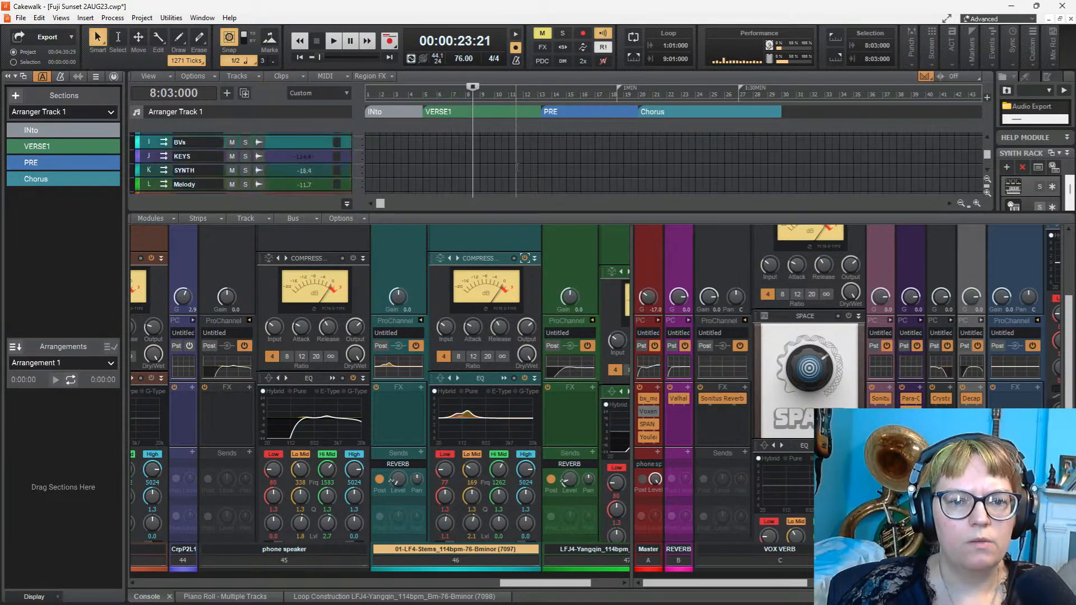
{"action": "left_click_drag", "start_coordinate": [529, 209], "coordinate": [539, 367]}
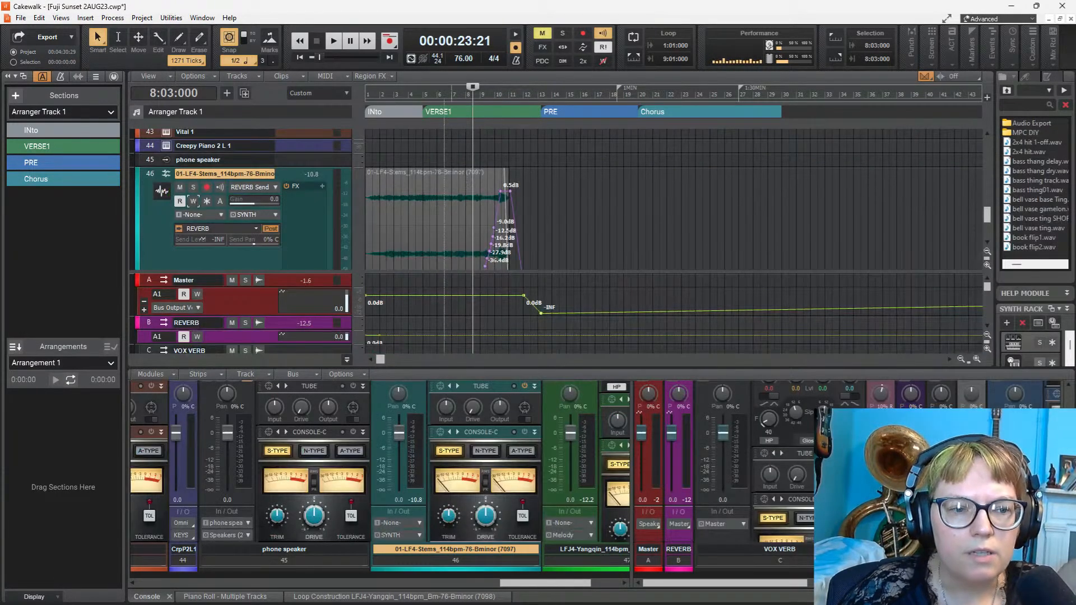
{"action": "left_click_drag", "start_coordinate": [309, 271], "coordinate": [553, 247]}
{"action": "key", "text": "space"}
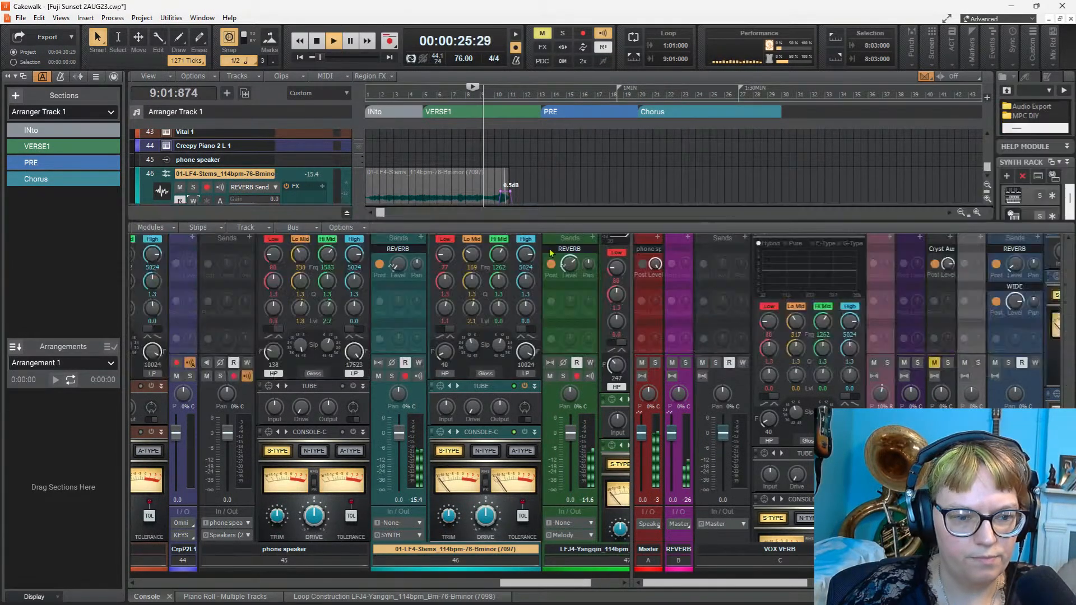
Step: Check the input setting of track 46's compressor during playback and replay the verse ending, finally starting from 5:01:000
{"action": "scroll", "coordinate": [417, 321], "scroll_direction": "up", "scroll_amount": 3}
{"action": "scroll", "coordinate": [417, 321], "scroll_direction": "up", "scroll_amount": 3}
{"action": "scroll", "coordinate": [508, 340], "scroll_direction": "up", "scroll_amount": 3}
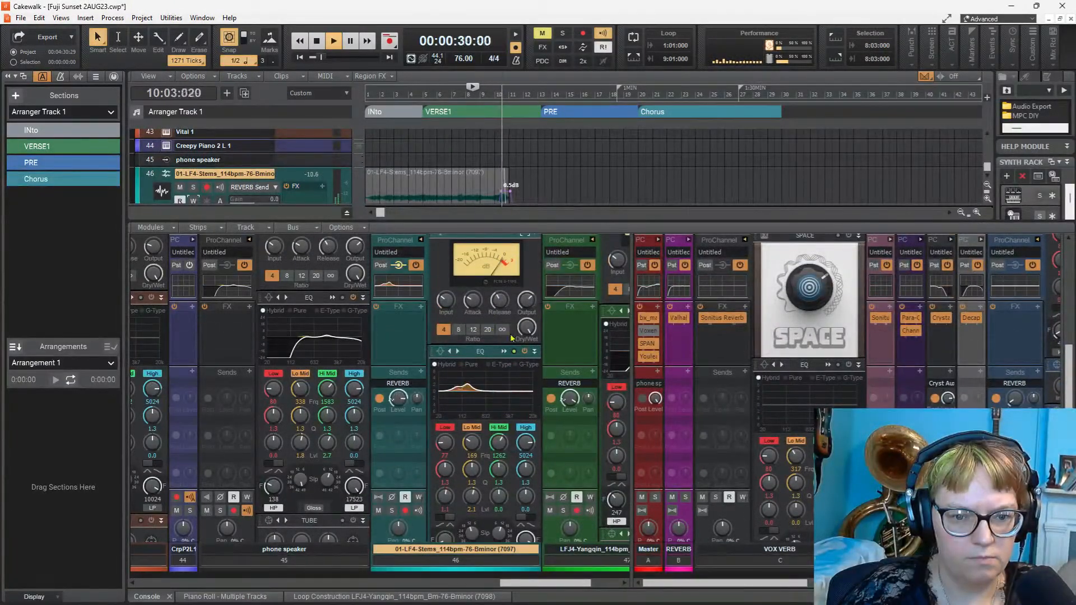
{"action": "mouse_move", "coordinate": [446, 300]}
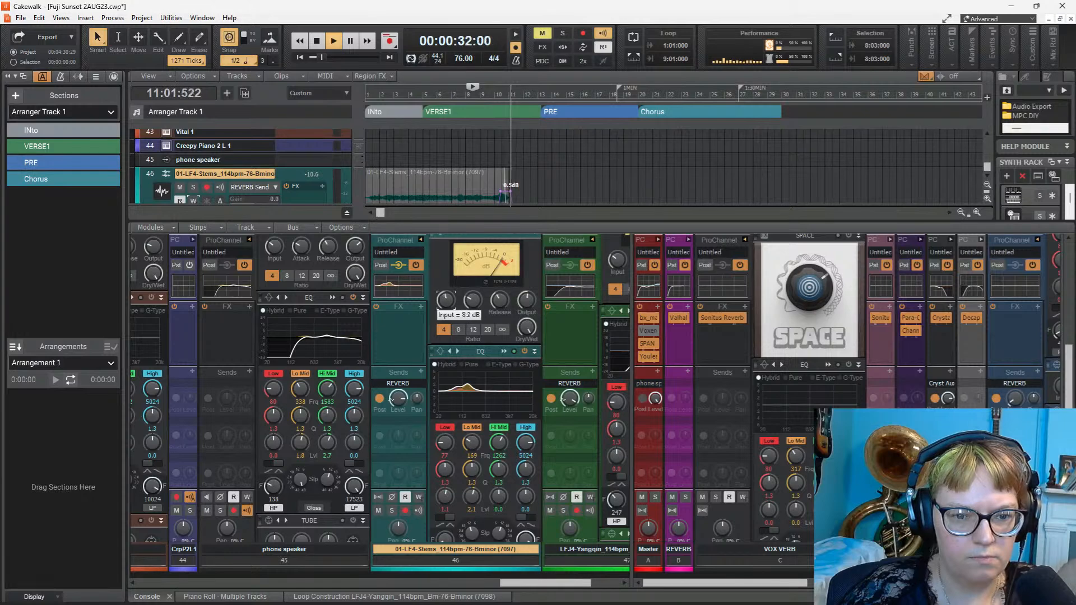
{"action": "scroll", "coordinate": [488, 325], "scroll_direction": "up", "scroll_amount": 2}
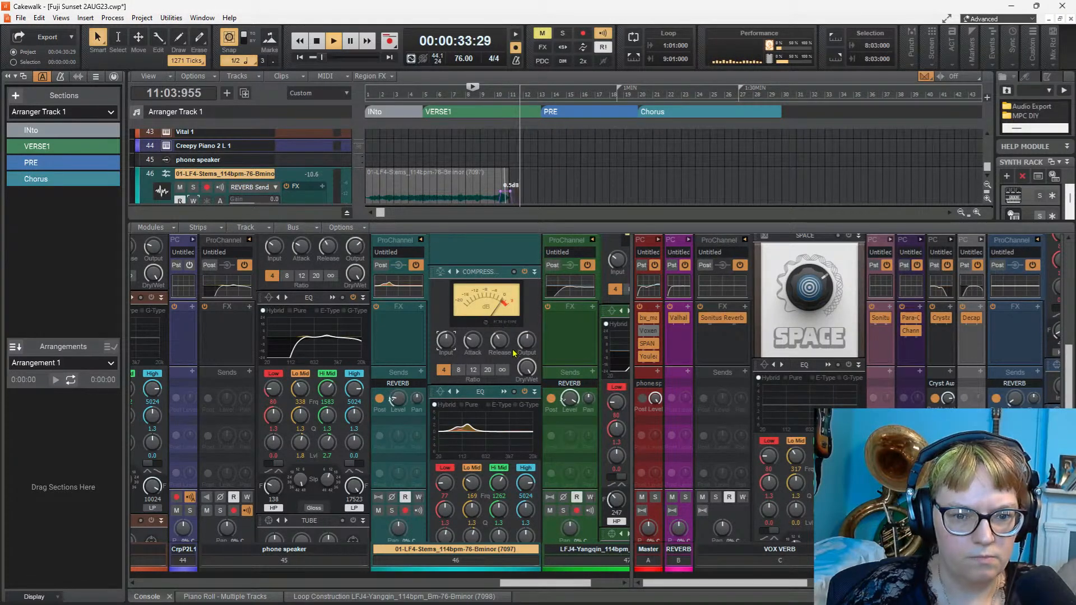
{"action": "key", "text": "space"}
{"action": "key", "text": "space"}
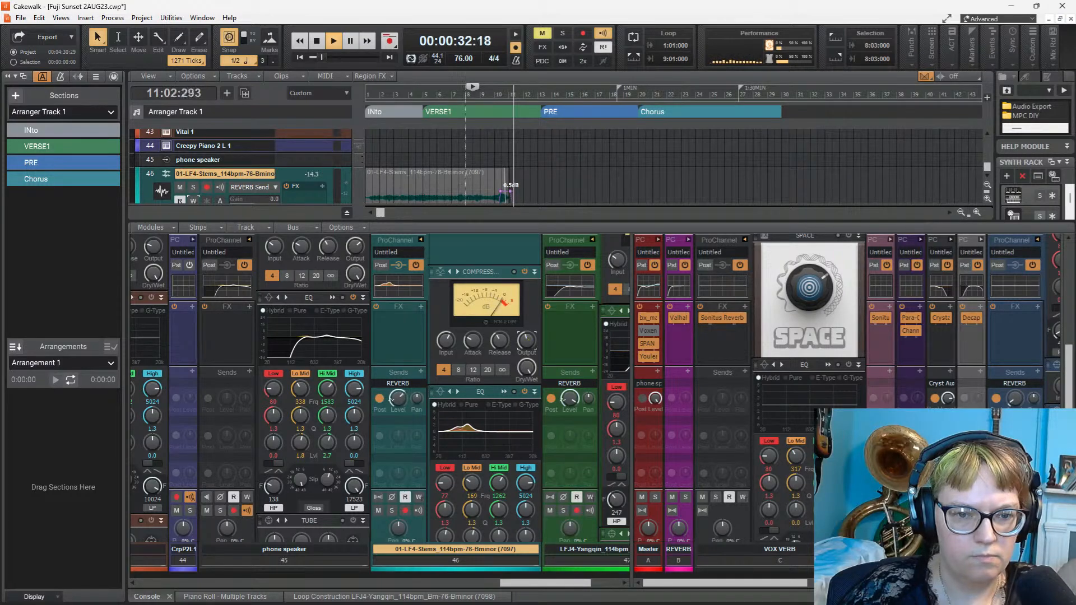
{"action": "key", "text": "space"}
{"action": "key", "text": "space"}
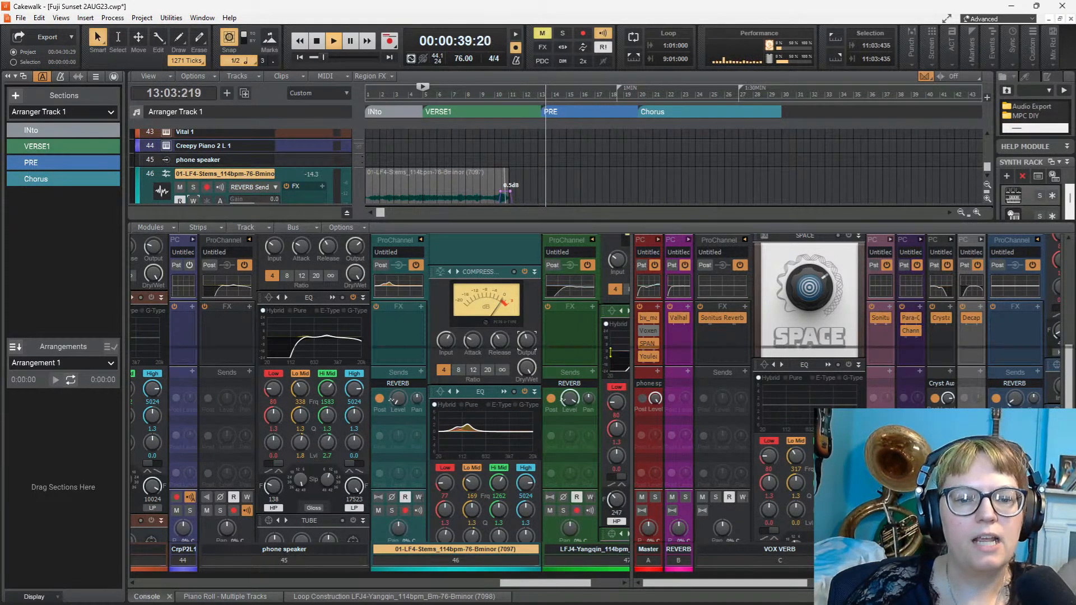
Step: Give the tracks more room, return to 1:01:000 and play the song through the end of VERSE1 before stopping
{"action": "left_click_drag", "start_coordinate": [598, 222], "coordinate": [598, 365]}
{"action": "key", "text": "space"}
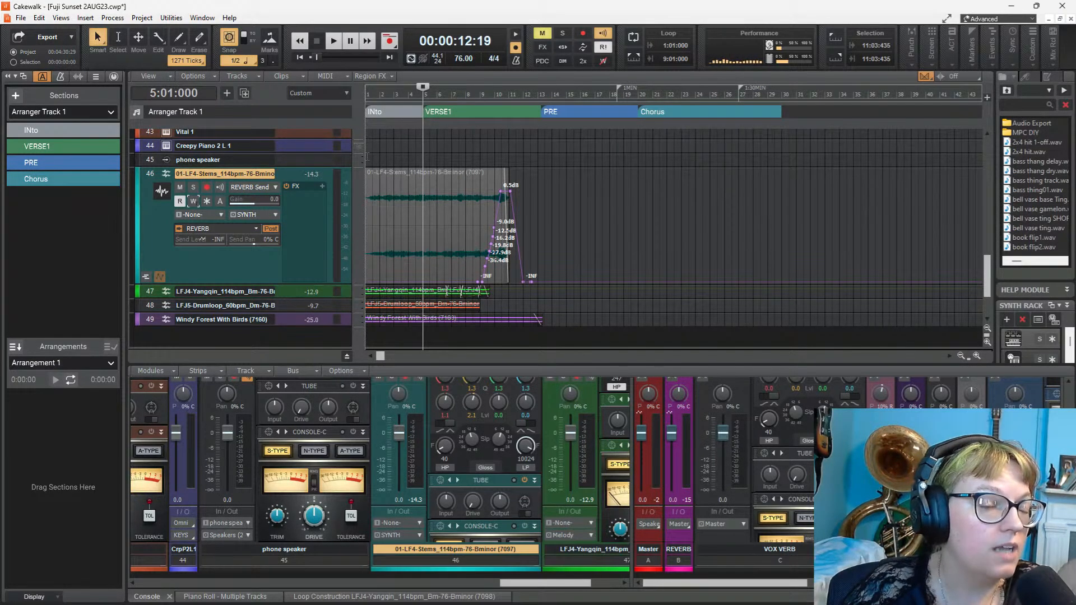
{"action": "key", "text": "w"}
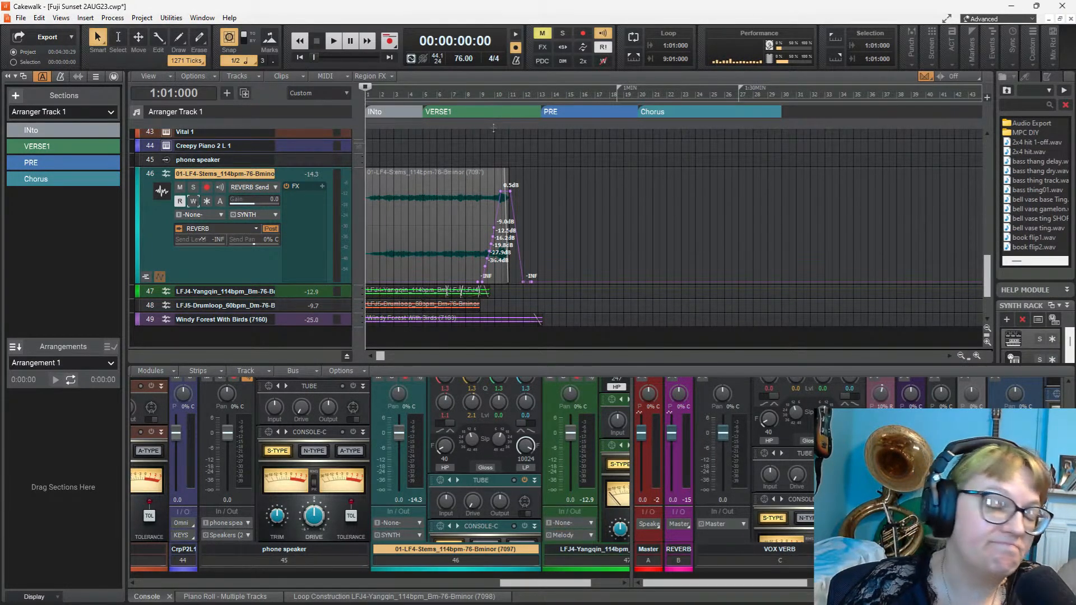
{"action": "key", "text": "space"}
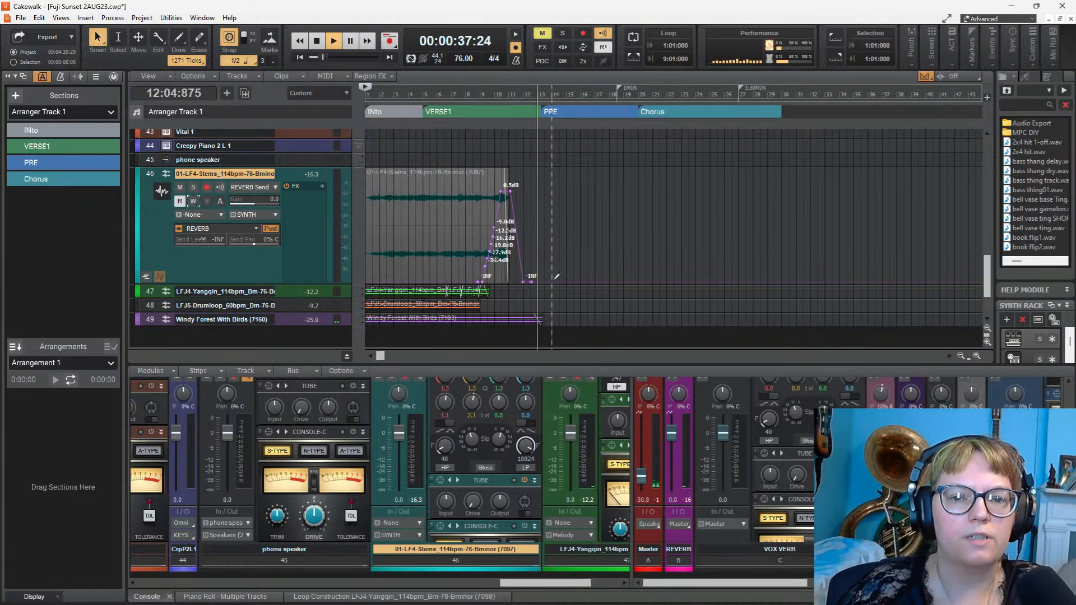
{"action": "key", "text": "space"}
Step: Select the INto and VERSE1 arranger sections together and open the audio export settings for that range
{"action": "left_click", "coordinate": [511, 111]}
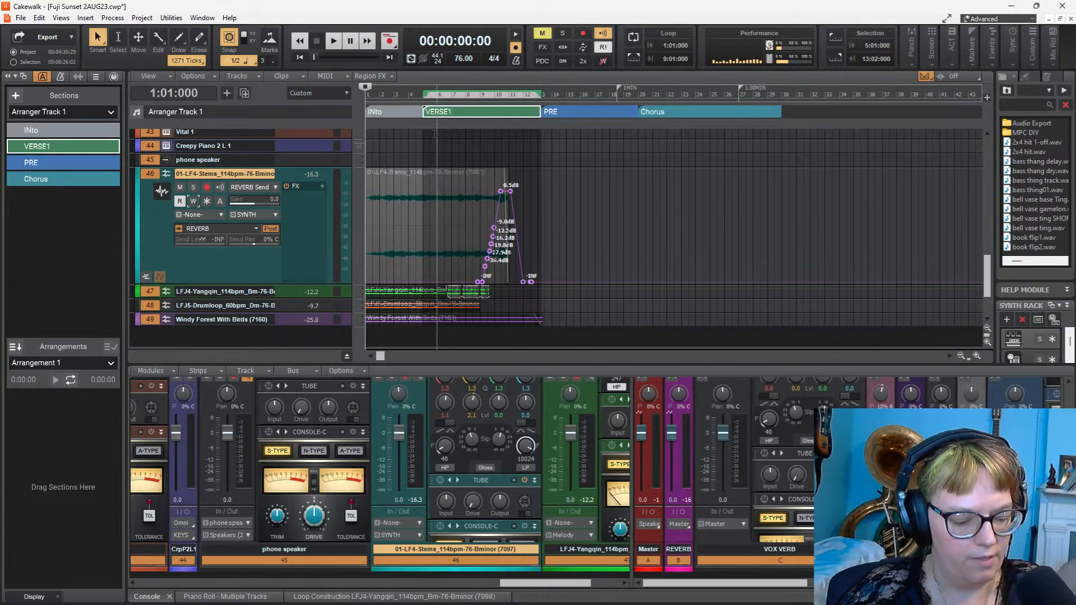
{"action": "left_click", "coordinate": [397, 111], "text": "shift"}
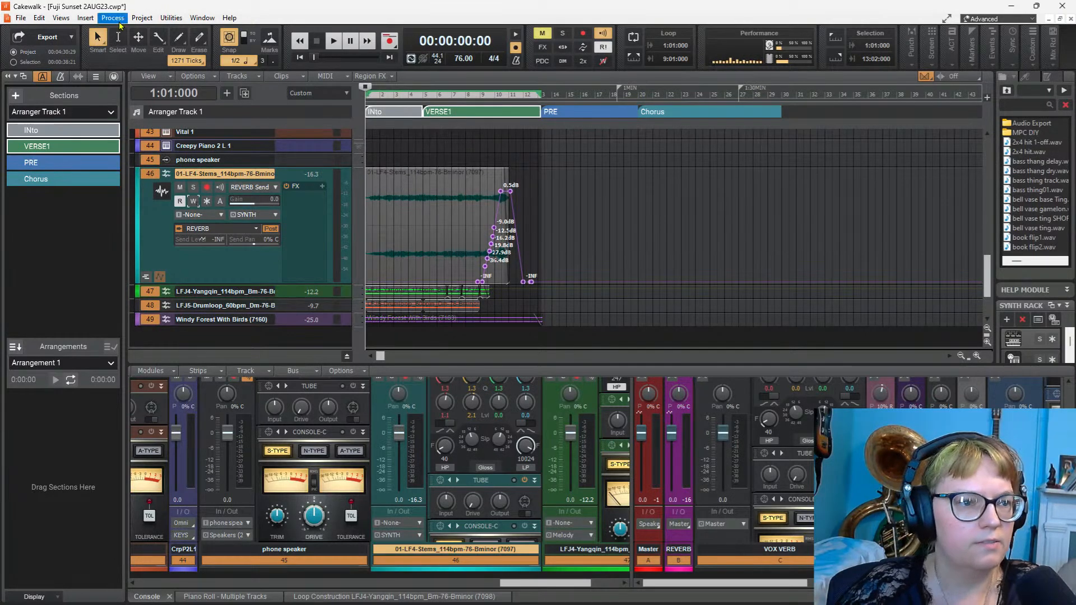
{"action": "left_click", "coordinate": [21, 18]}
{"action": "mouse_move", "coordinate": [42, 145]}
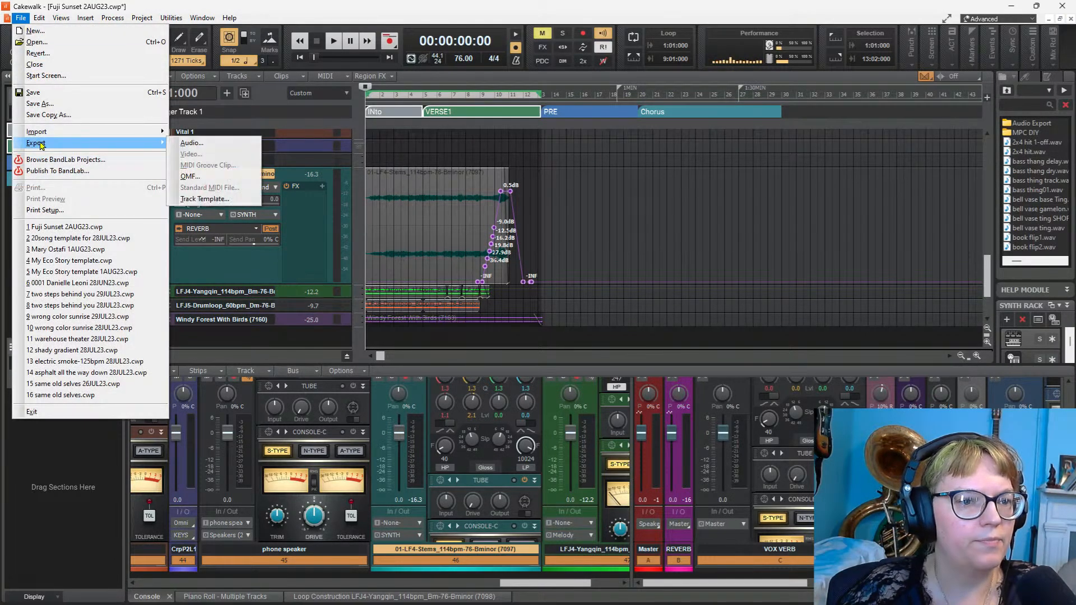
{"action": "left_click", "coordinate": [211, 145]}
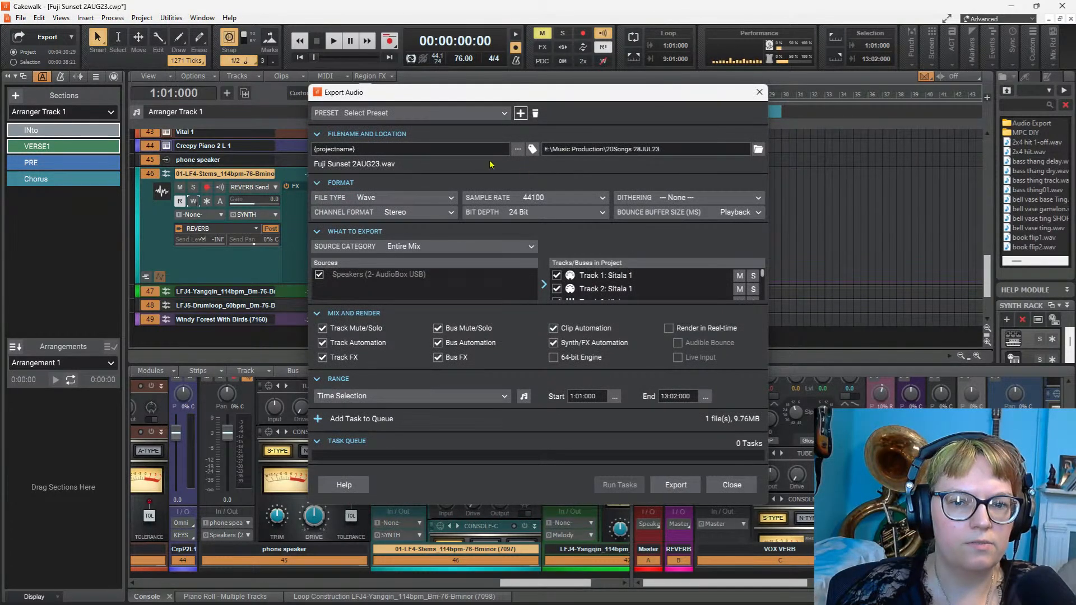
Step: Set the export location to the Audio Export folder inside Fuji Sunset-76-Bminor\Fuji Sunset 2AUG23 on drive F: and export the mix
{"action": "left_click", "coordinate": [759, 150]}
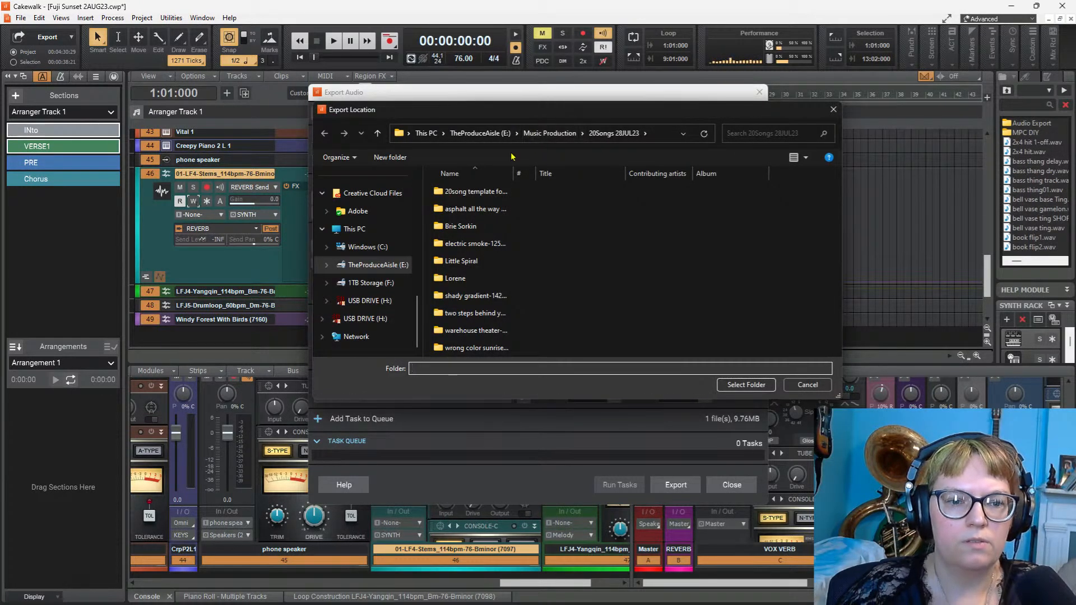
{"action": "left_click", "coordinate": [386, 283]}
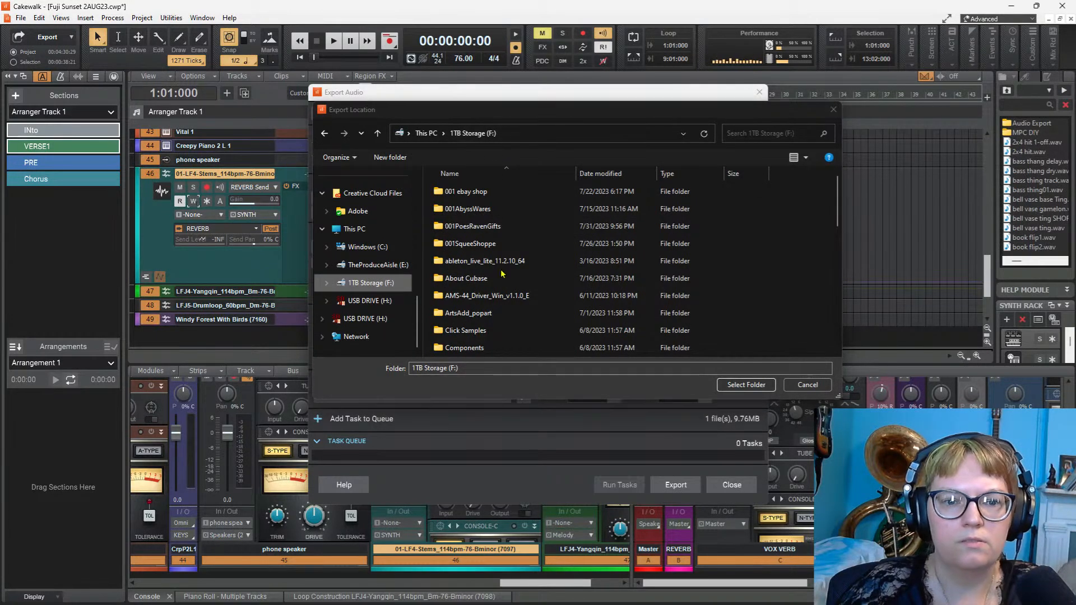
{"action": "double_click", "coordinate": [473, 227]}
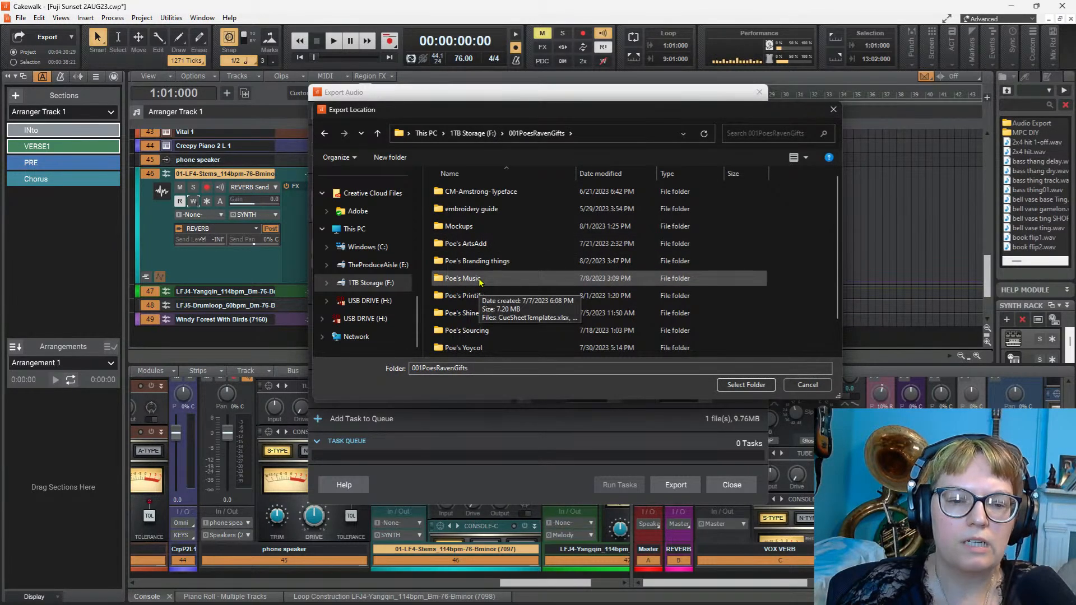
{"action": "double_click", "coordinate": [474, 262]}
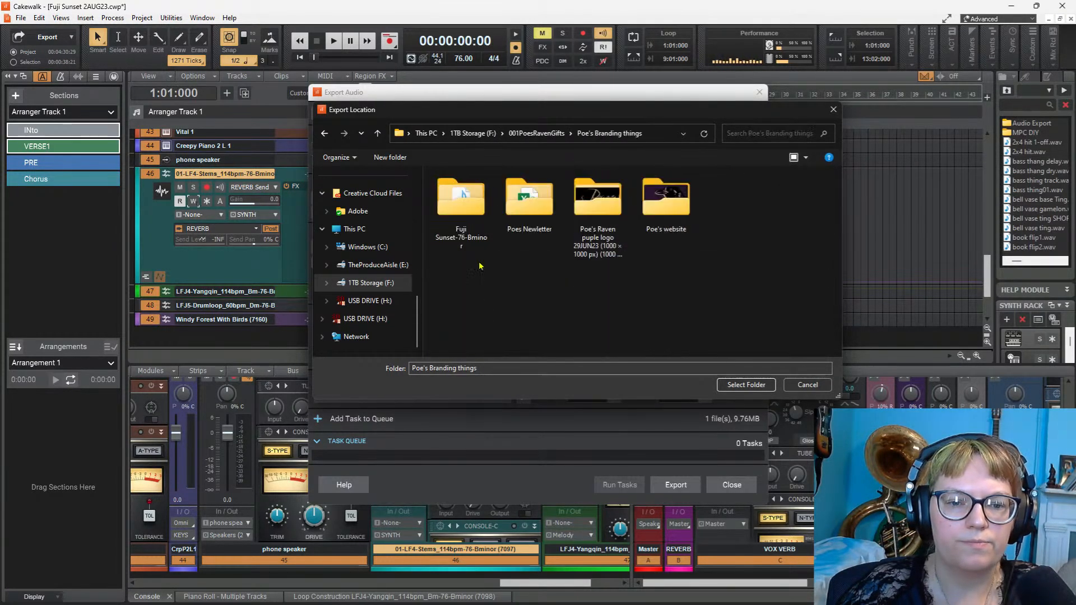
{"action": "left_click", "coordinate": [470, 204]}
{"action": "double_click", "coordinate": [470, 204]}
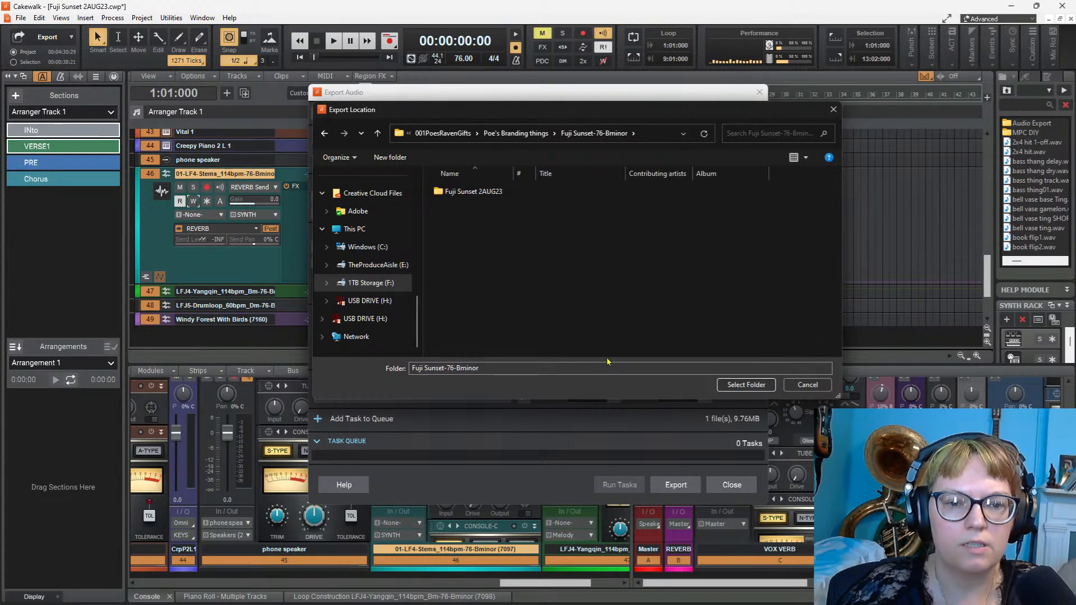
{"action": "double_click", "coordinate": [476, 197]}
{"action": "double_click", "coordinate": [480, 208]}
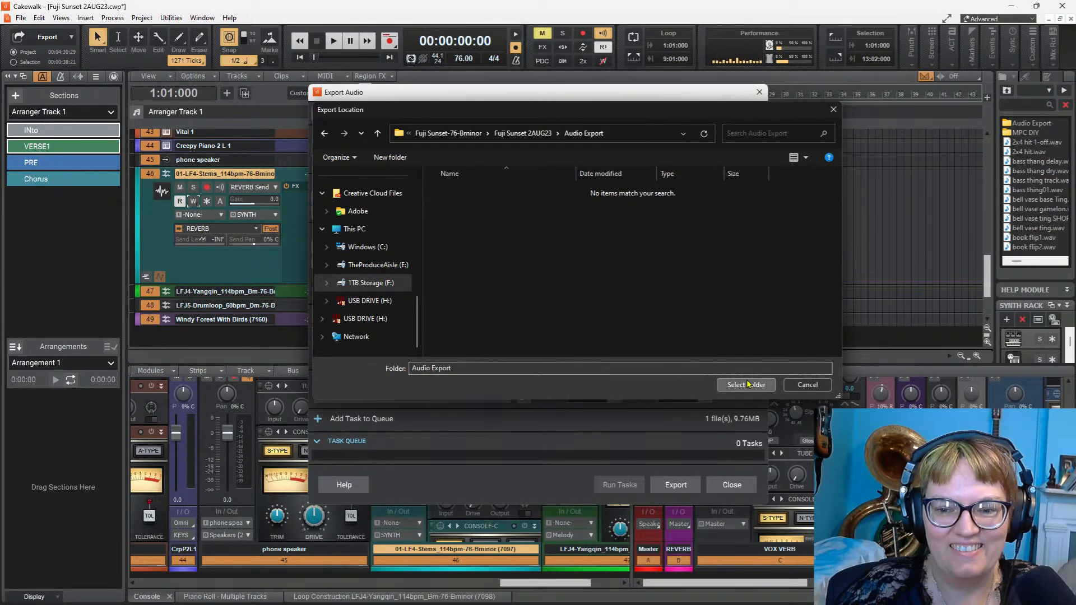
{"action": "left_click", "coordinate": [747, 384]}
{"action": "left_click", "coordinate": [682, 485]}
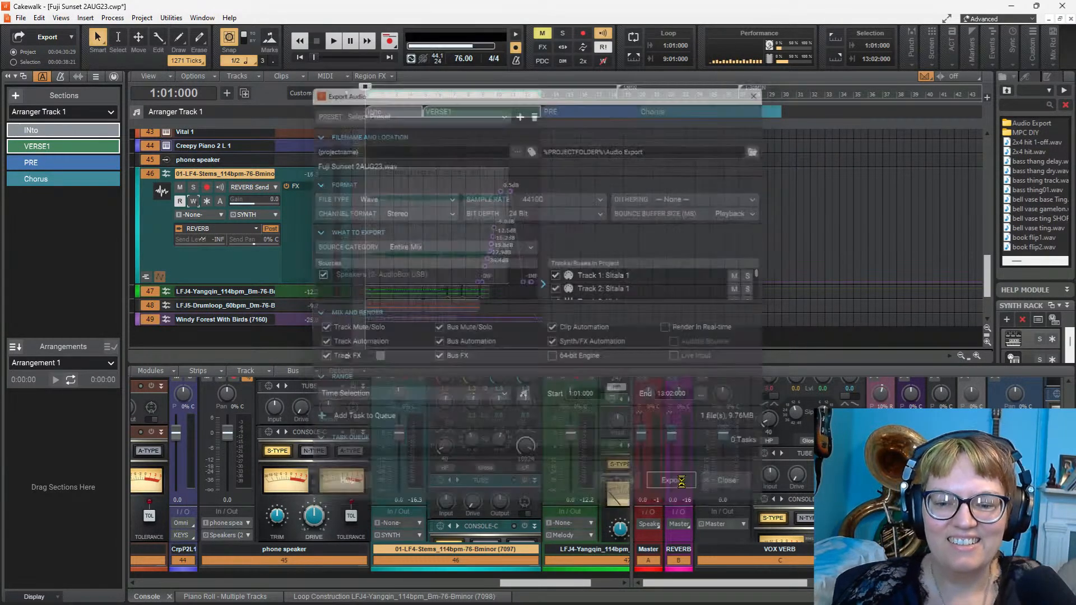